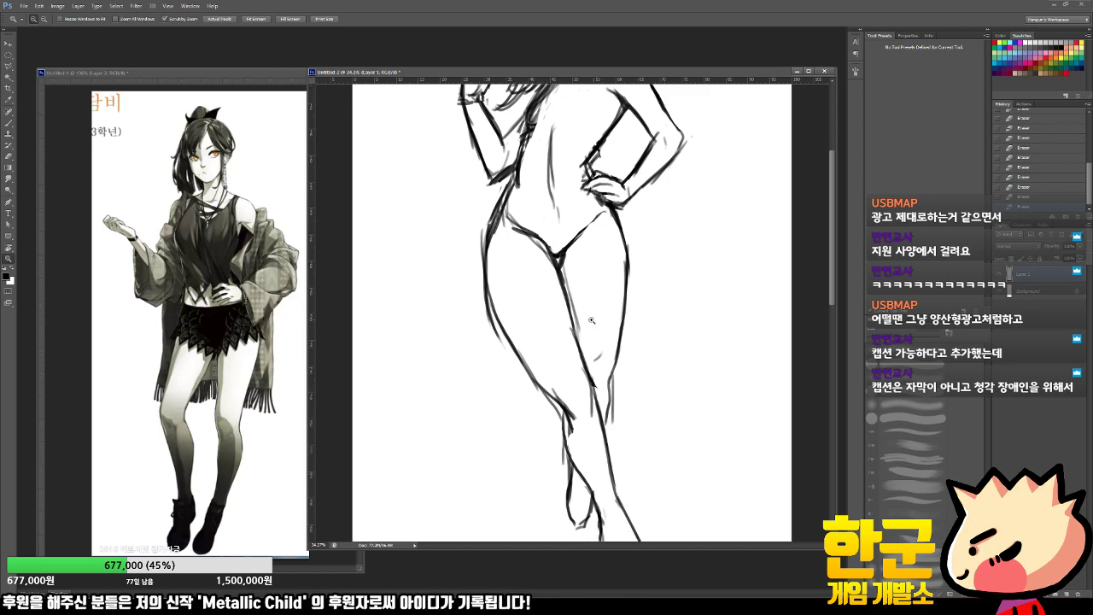
Step: Rotate the whole figure sketch slightly clockwise with Free Transform
left_click_drag(592, 321, 562, 306)
key("ctrl+t")
left_click_drag(656, 200, 666, 198)
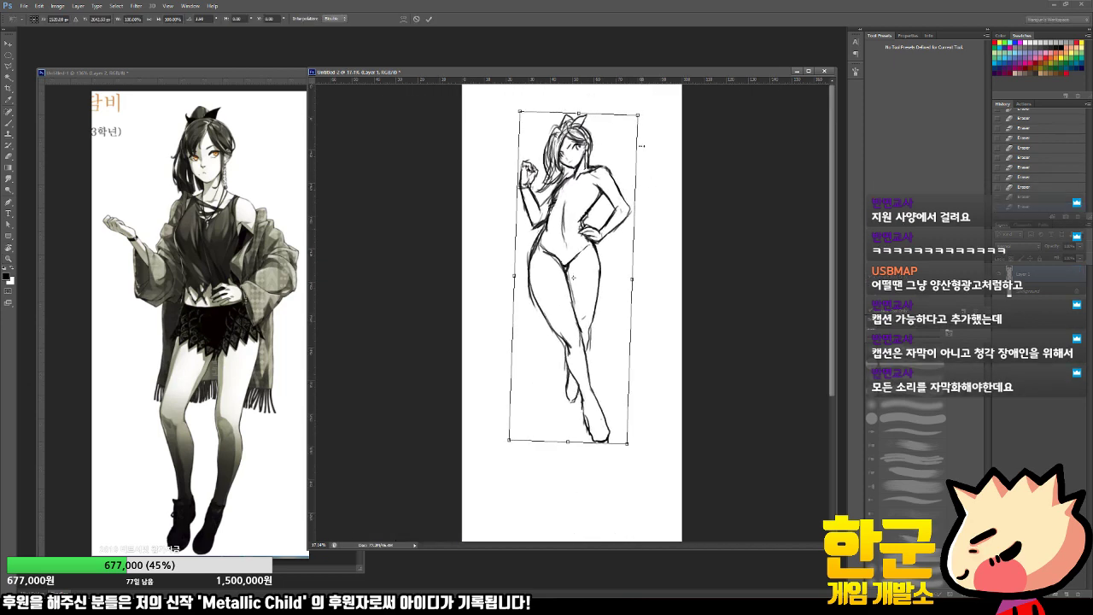
key("z")
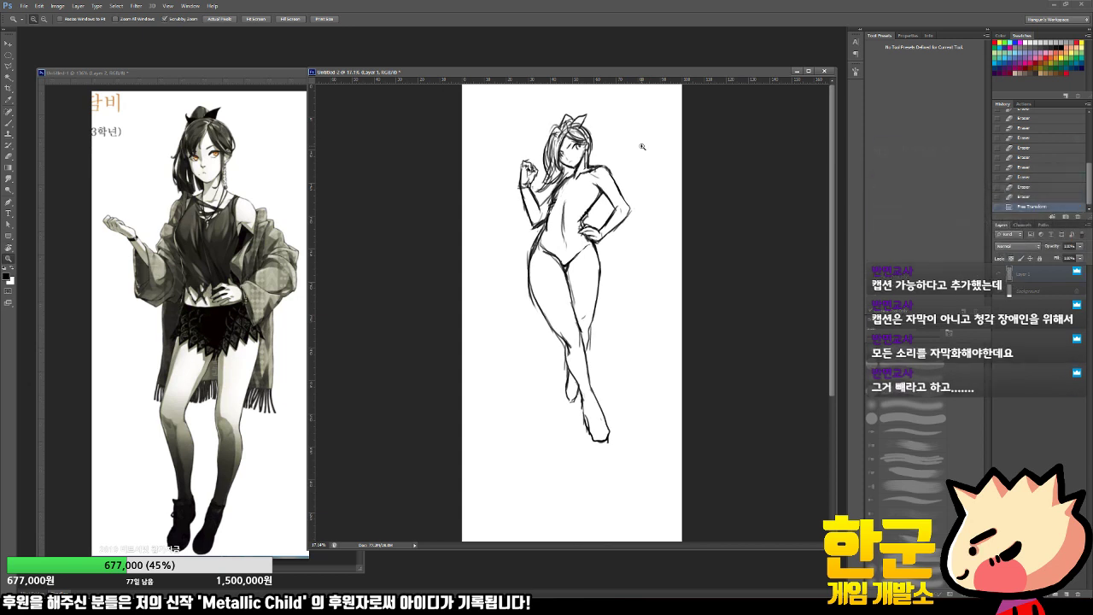
Step: Select the front leg from thigh to foot with combined elliptical selections, trimming away the back leg's area
left_click(567, 327)
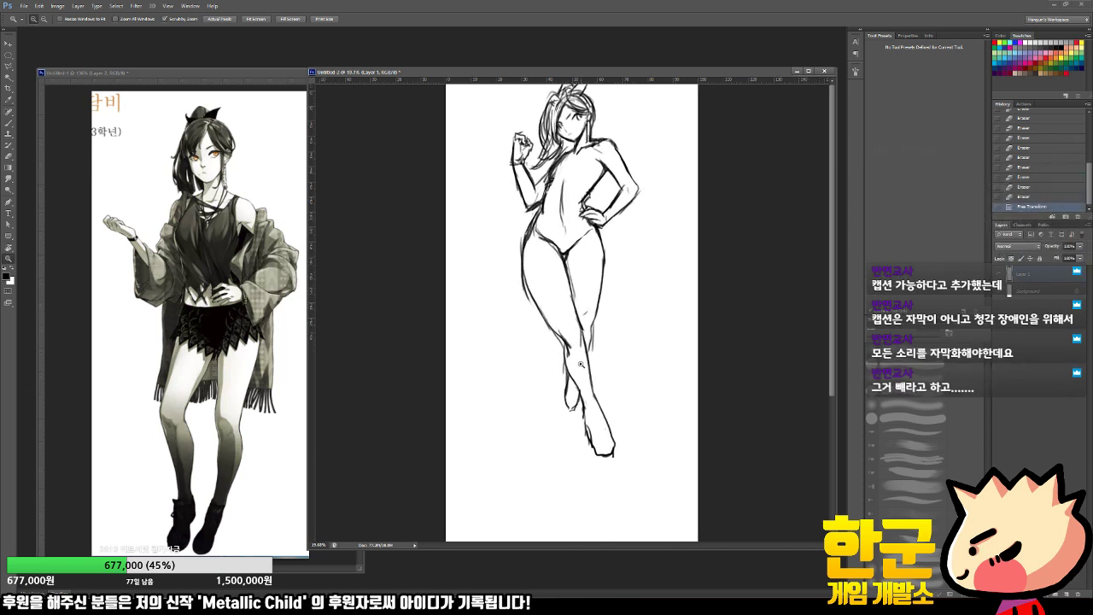
key("m")
left_click_drag(627, 461, 513, 270)
key("ctrl+z")
left_click_drag(522, 253, 552, 292)
left_click_drag(540, 294, 595, 403)
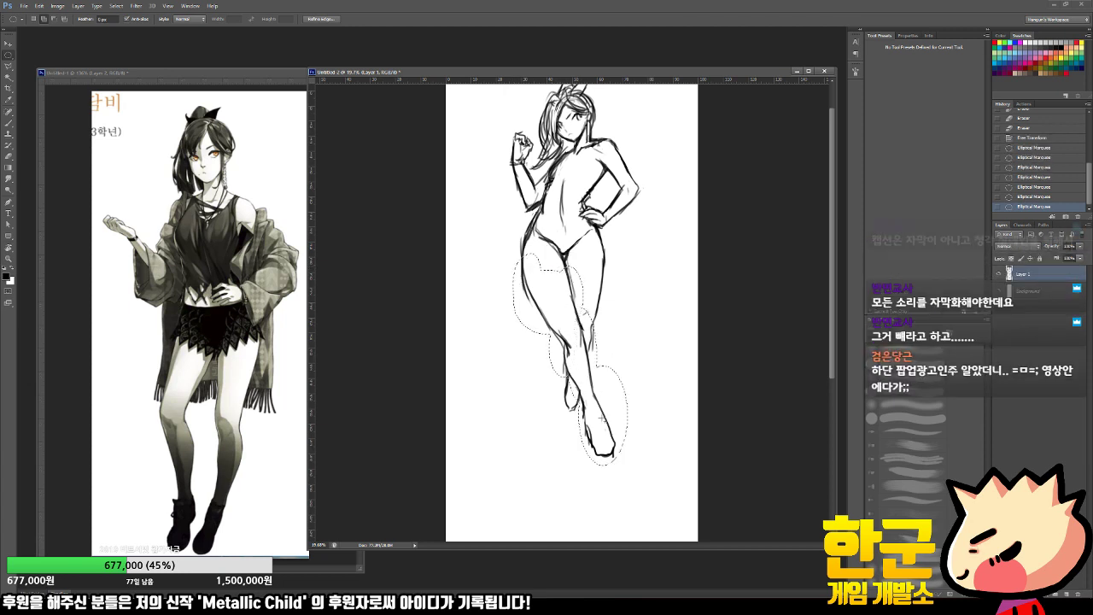
left_click_drag(534, 339, 613, 467)
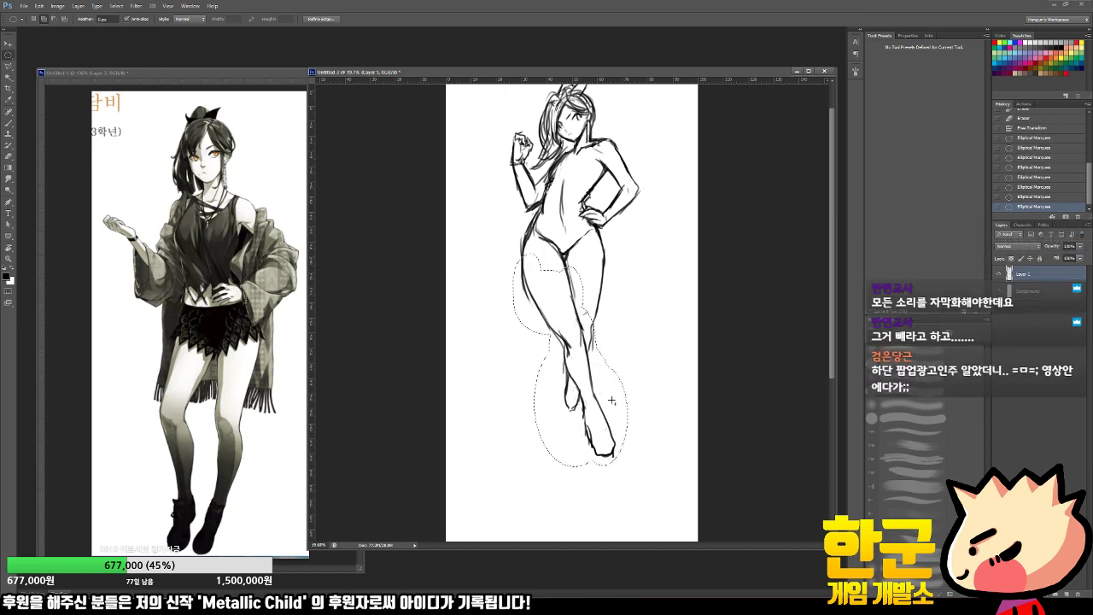
left_click_drag(612, 398, 551, 468)
left_click_drag(598, 336, 585, 315)
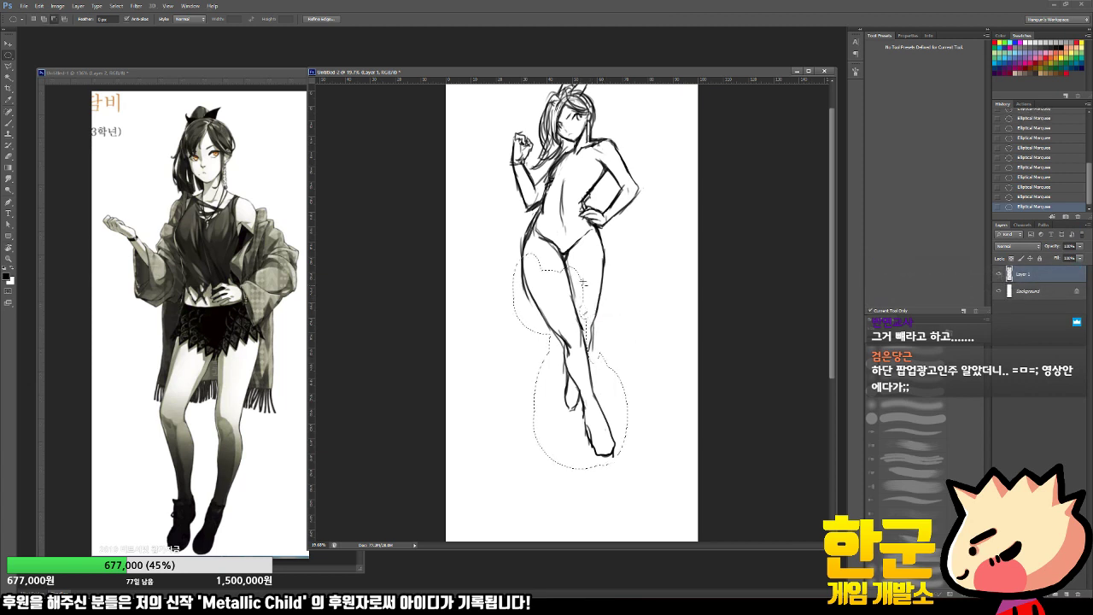
Step: Rotate the selected leg slightly clockwise, nudge it up into place against the hip, and clear the selection
key("ctrl+t")
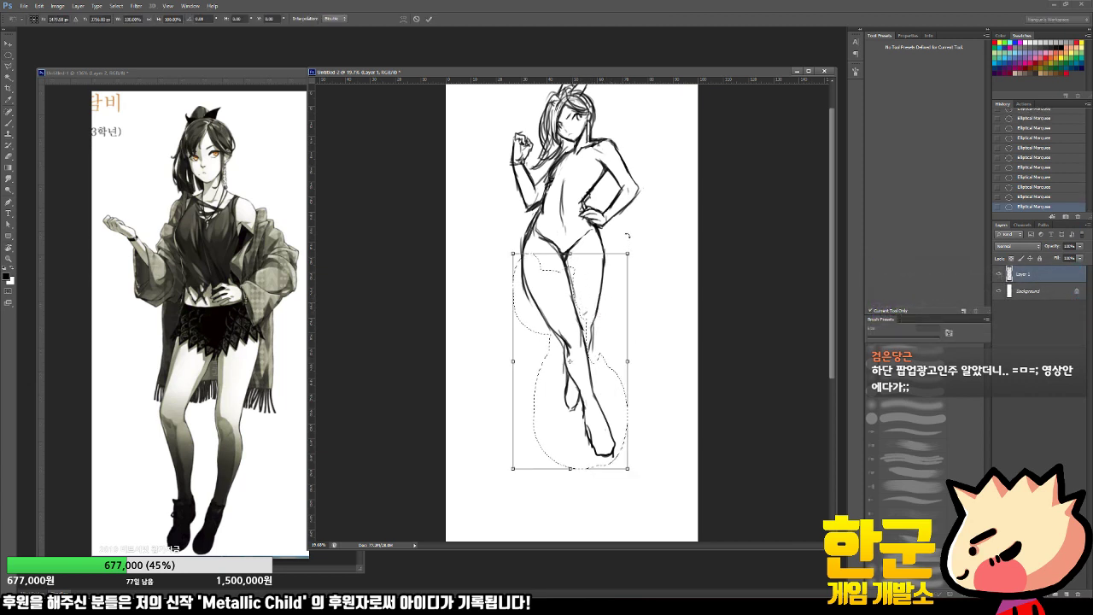
left_click_drag(627, 235, 642, 232)
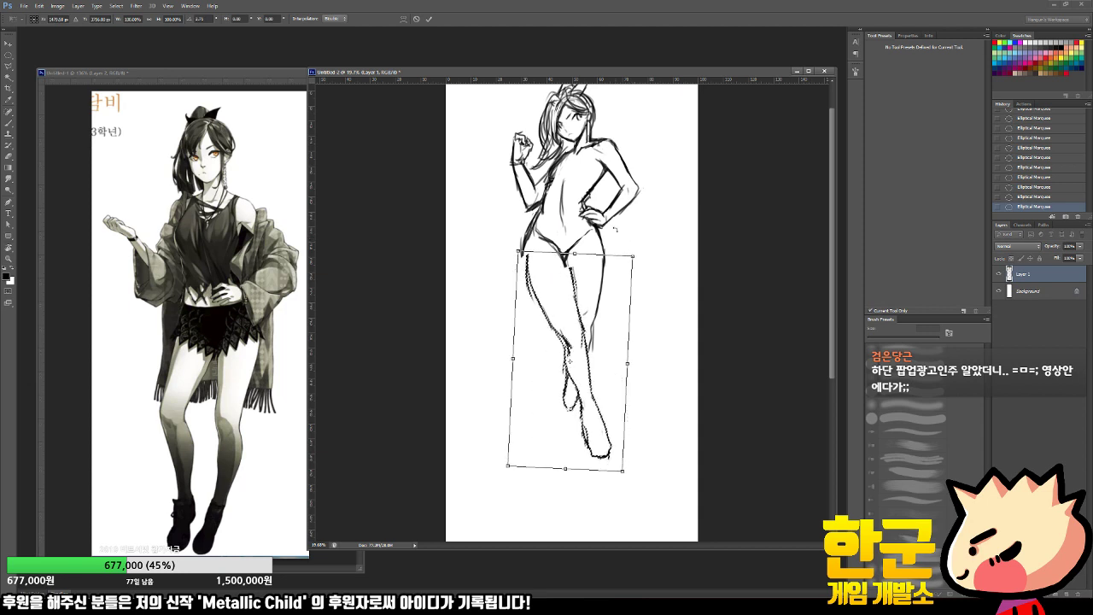
key("Return")
key("v")
left_click_drag(579, 358, 585, 348)
key("ctrl+d")
Step: Touch up the inner thigh line with the Brush and move the whole figure lower on the canvas
key("b")
mouse_move(585, 294)
left_mouse_down()
mouse_move(585, 331)
mouse_move(595, 320)
left_mouse_up()
key("v")
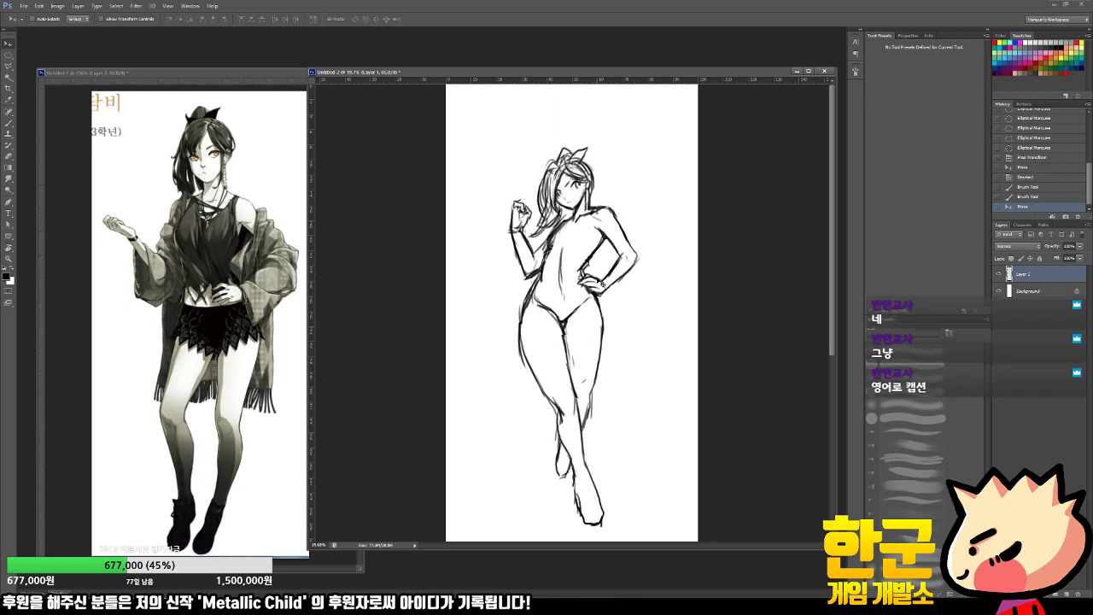
Step: Clean up the rough lines around the jaw, neck and shoulder with the Eraser and Brush
key("z")
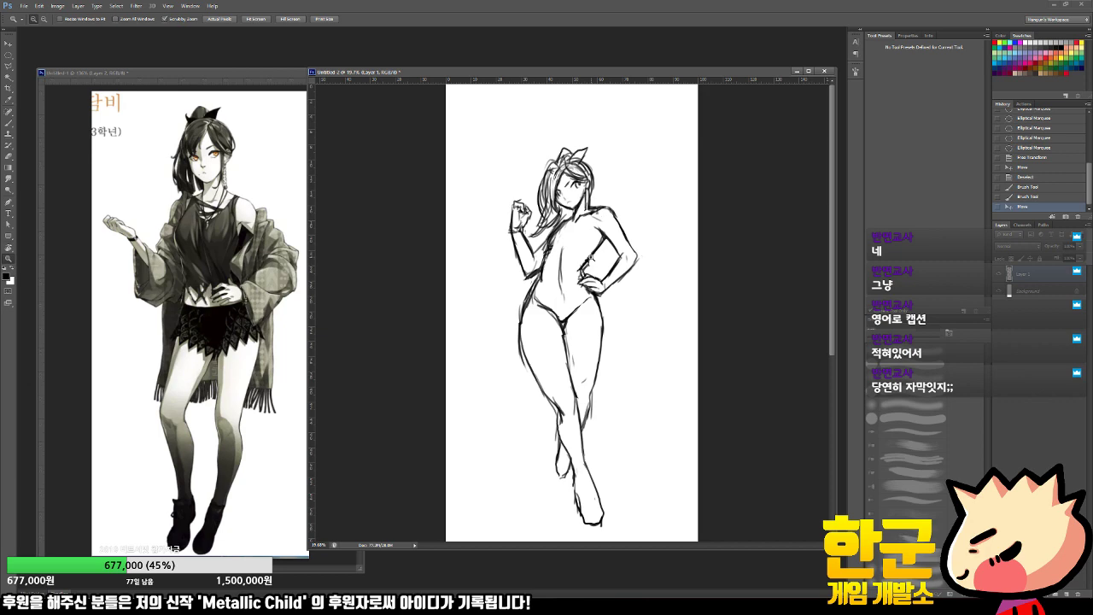
left_click_drag(599, 190, 668, 193)
key("b")
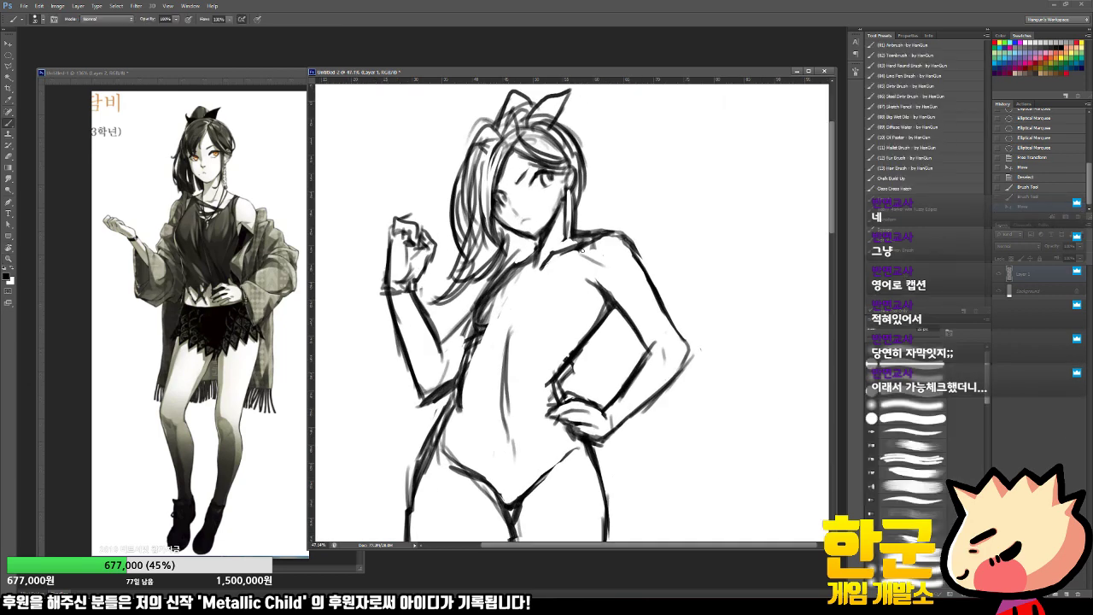
scroll(546, 196, "up", 2)
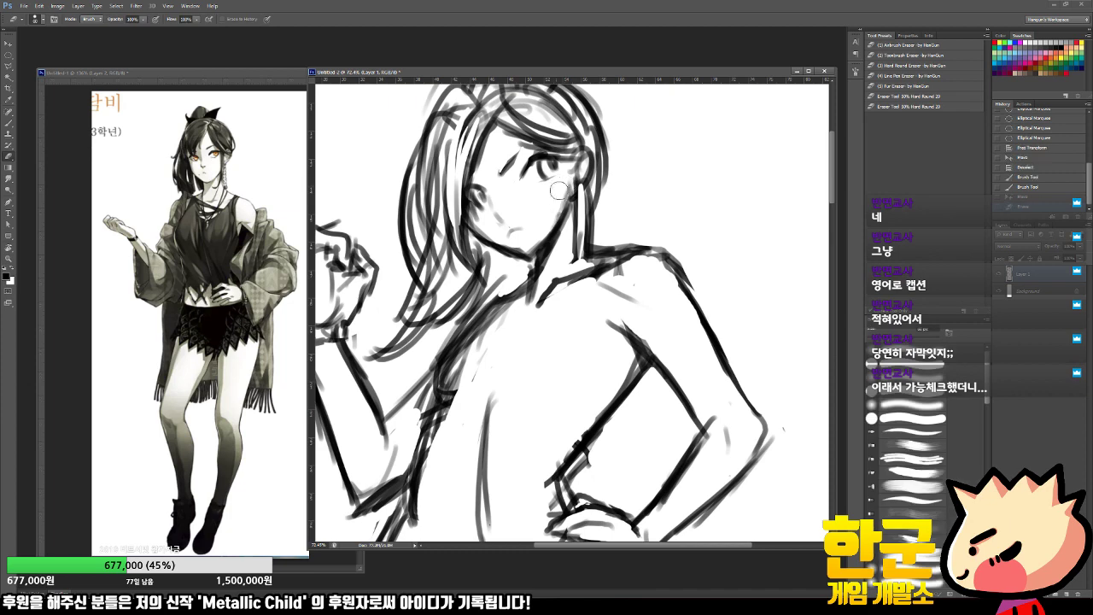
mouse_move(574, 183)
left_mouse_down()
mouse_move(541, 268)
mouse_move(516, 248)
left_mouse_up()
key("e")
mouse_move(513, 245)
left_mouse_down()
mouse_move(575, 268)
mouse_move(597, 256)
left_mouse_up()
key("z")
key("ctrl+z")
key("ctrl+alt+z")
key("e")
key("b")
key("ctrl+0")
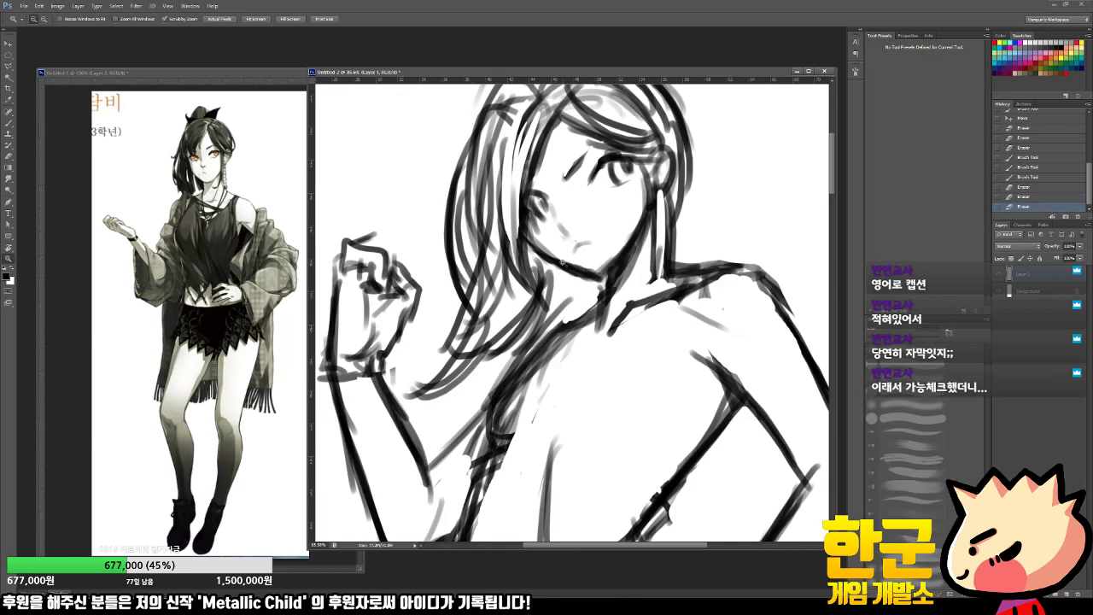
Step: Redraw the curved outline from the shoulder to the chest beside the ponytail, erasing the rough strokes around it
scroll(578, 366, "down", 3)
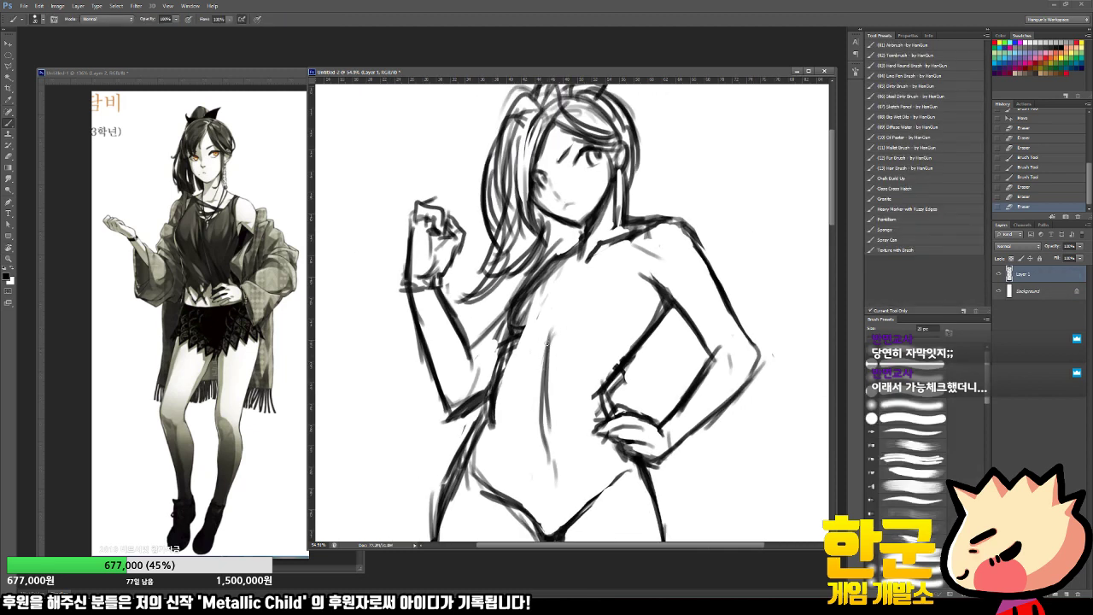
key("e")
key("b")
mouse_move(542, 269)
left_mouse_down()
mouse_move(504, 323)
mouse_move(502, 363)
left_mouse_up()
left_click_drag(522, 289, 510, 334)
key("e")
mouse_move(560, 269)
left_mouse_down()
mouse_move(522, 306)
mouse_move(515, 386)
left_mouse_up()
key("b")
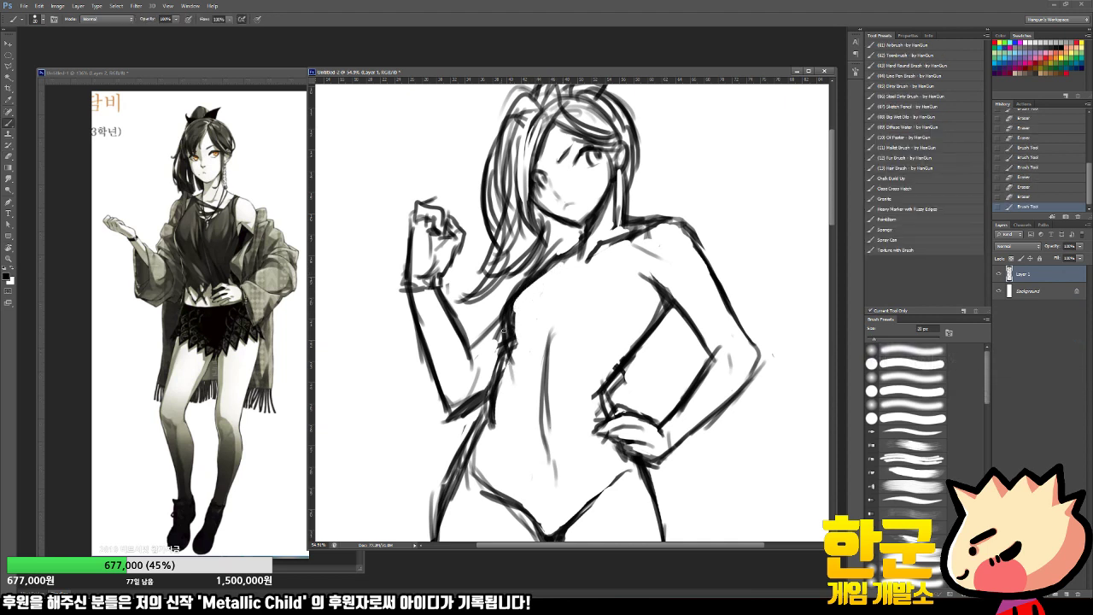
Step: Sketch long fabric folds for the top down the side of the torso next to the raised arm
left_click_drag(508, 348, 525, 413)
left_click_drag(519, 317, 532, 405)
mouse_move(505, 354)
left_mouse_down()
mouse_move(493, 428)
mouse_move(499, 398)
left_mouse_up()
mouse_move(499, 367)
left_mouse_down()
mouse_move(474, 422)
mouse_move(484, 449)
mouse_move(497, 444)
mouse_move(513, 462)
left_mouse_up()
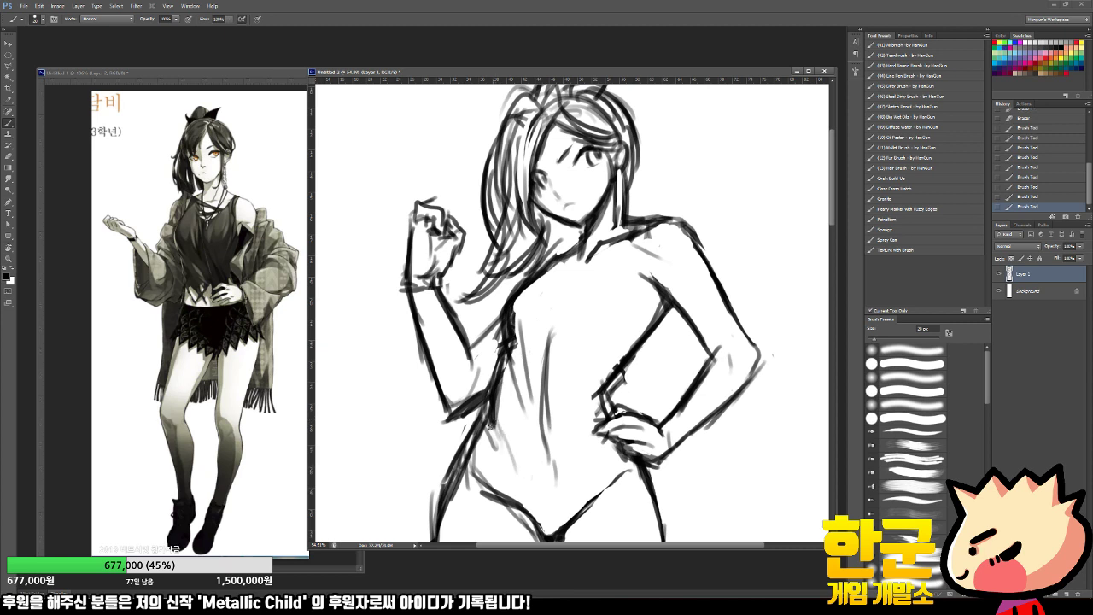
Step: Draw the jagged hem of the top across the waist, ending at the hand on the hip
left_click_drag(490, 425, 481, 438)
left_click_drag(477, 444, 514, 459)
mouse_move(514, 460)
left_mouse_down()
mouse_move(498, 434)
mouse_move(504, 454)
mouse_move(502, 436)
mouse_move(479, 462)
mouse_move(536, 485)
left_mouse_up()
key("e")
key("b")
left_click_drag(533, 444, 521, 481)
left_click_drag(555, 445, 564, 463)
mouse_move(565, 422)
left_mouse_down()
mouse_move(552, 456)
mouse_move(582, 433)
mouse_move(605, 443)
left_mouse_up()
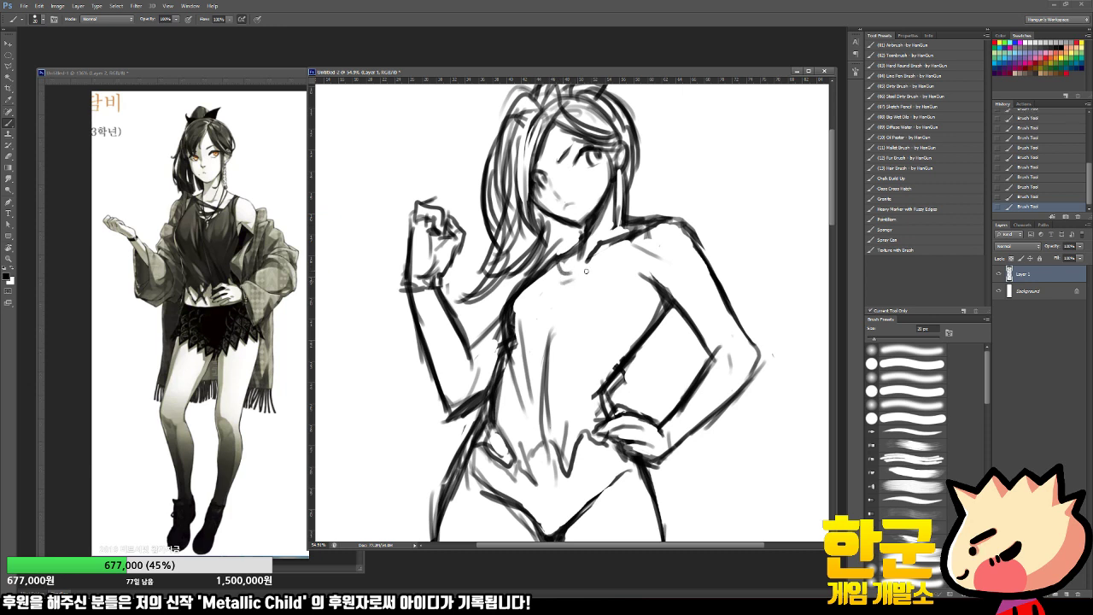
Step: Draw the centre fold of the top from the base of the neck down the chest and lighten its upper part
left_click_drag(572, 266, 550, 326)
key("e")
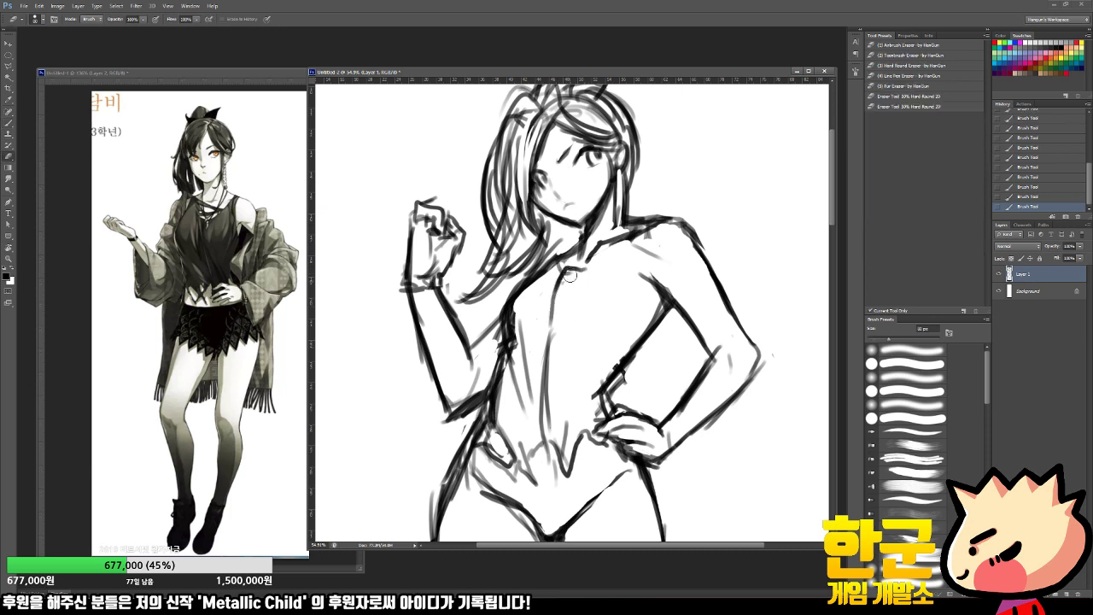
left_click_drag(566, 289, 563, 310)
Step: Erase the thick line between the neck and the shoulder of the bent arm and redraw it thinner
mouse_move(617, 245)
left_mouse_down()
mouse_move(653, 256)
mouse_move(643, 236)
mouse_move(593, 242)
mouse_move(630, 218)
left_mouse_up()
mouse_move(631, 218)
left_mouse_down()
mouse_move(656, 217)
mouse_move(627, 227)
mouse_move(666, 222)
left_mouse_up()
key("b")
left_click_drag(629, 225, 664, 224)
key("e")
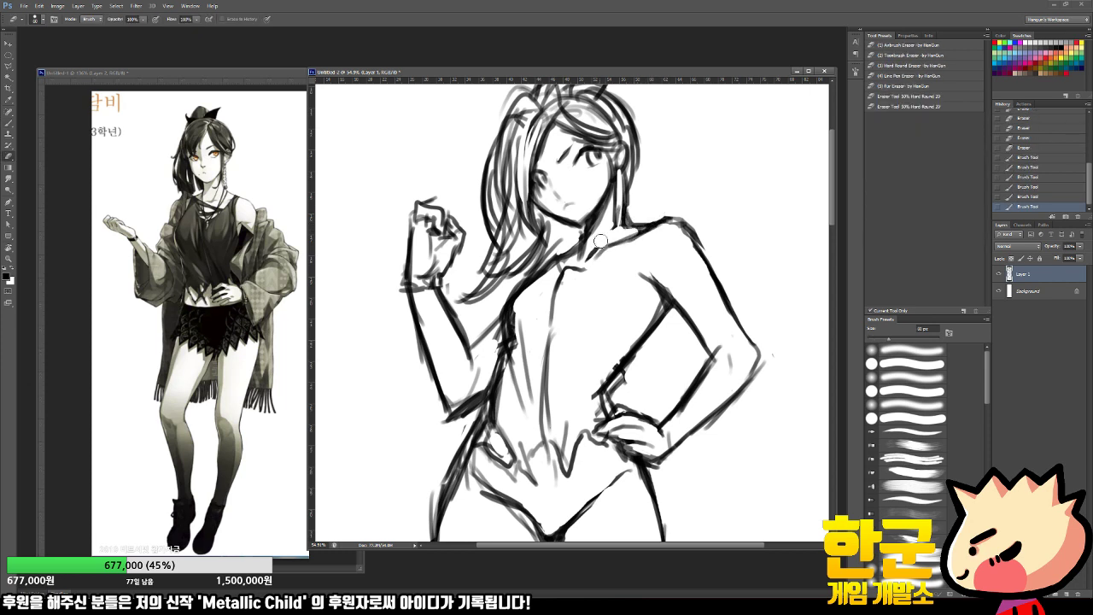
Step: Draw the top's scooped neckline from the centre fold up to the shoulder, erasing leftover lines below the neck
mouse_move(591, 240)
left_mouse_down()
mouse_move(598, 271)
mouse_move(611, 269)
mouse_move(552, 270)
mouse_move(560, 280)
mouse_move(591, 274)
left_mouse_up()
key("b")
key("e")
key("b")
left_click_drag(612, 268, 572, 274)
key("e")
left_click_drag(576, 282, 615, 265)
key("b")
left_click_drag(635, 244, 623, 260)
mouse_move(646, 233)
left_mouse_down()
mouse_move(626, 253)
mouse_move(633, 244)
mouse_move(632, 267)
left_mouse_up()
Step: Draw the armhole edge of the top from the shoulder down the side towards the waist
key("e")
key("b")
mouse_move(656, 227)
left_mouse_down()
mouse_move(630, 284)
mouse_move(616, 273)
mouse_move(632, 269)
mouse_move(630, 291)
left_mouse_up()
left_click_drag(639, 253, 618, 333)
left_click_drag(631, 281, 618, 359)
mouse_move(627, 299)
left_mouse_down()
mouse_move(622, 362)
mouse_move(612, 364)
mouse_move(620, 382)
mouse_move(598, 395)
mouse_move(603, 415)
left_mouse_up()
Step: Sketch the hanging cloth edges in the gap between the torso and the bent arm
key("e")
key("b")
left_click_drag(657, 322, 634, 380)
left_click_drag(660, 321, 628, 405)
left_click_drag(640, 396, 636, 412)
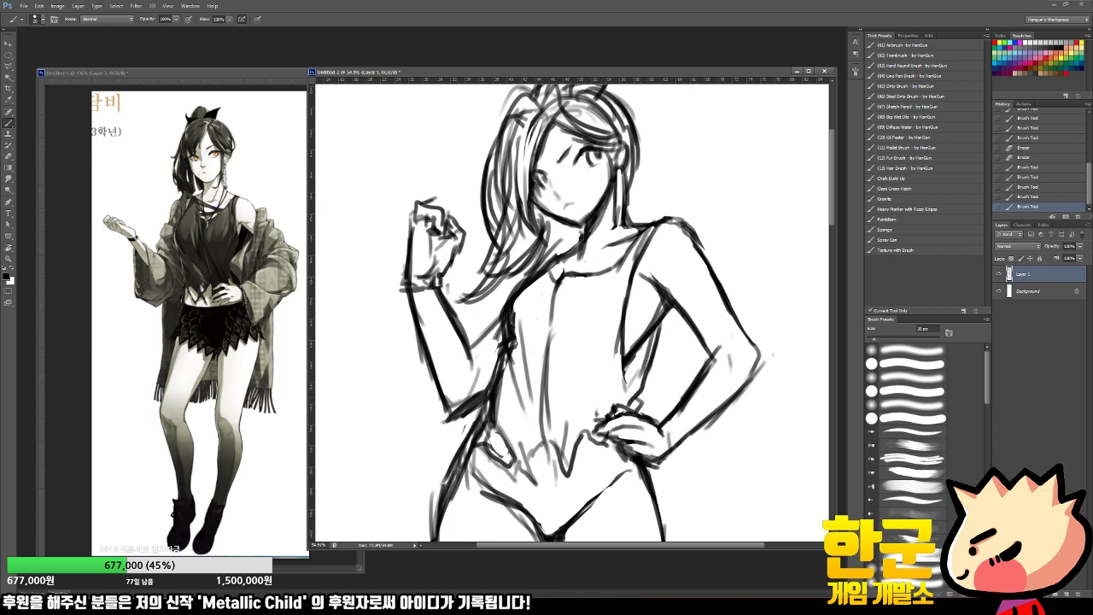
key("e")
key("b")
left_click_drag(646, 363, 614, 391)
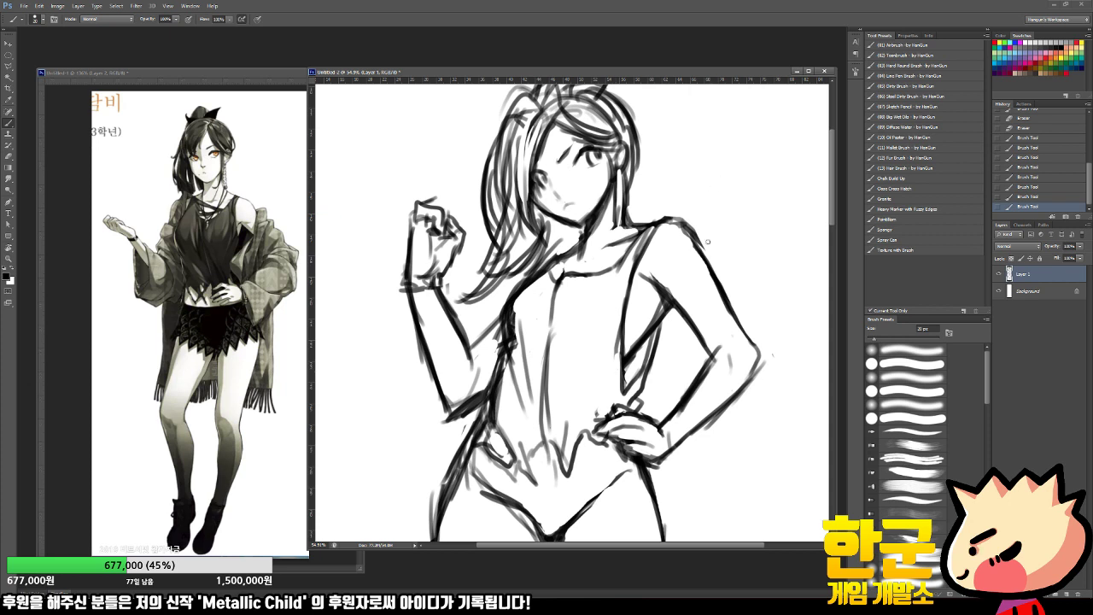
Step: Sketch the coat's folded edge draped across the upper part of the bent arm
left_click_drag(741, 261, 671, 322)
left_click_drag(656, 277, 712, 380)
mouse_move(693, 291)
left_mouse_down()
mouse_move(666, 366)
mouse_move(739, 263)
mouse_move(678, 351)
left_mouse_up()
key("e")
key("b")
mouse_move(748, 268)
left_mouse_down()
mouse_move(758, 290)
mouse_move(739, 277)
left_mouse_up()
Step: Lighten the shoulder outline with the Eraser and sketch long folds down the side of the top
key("e")
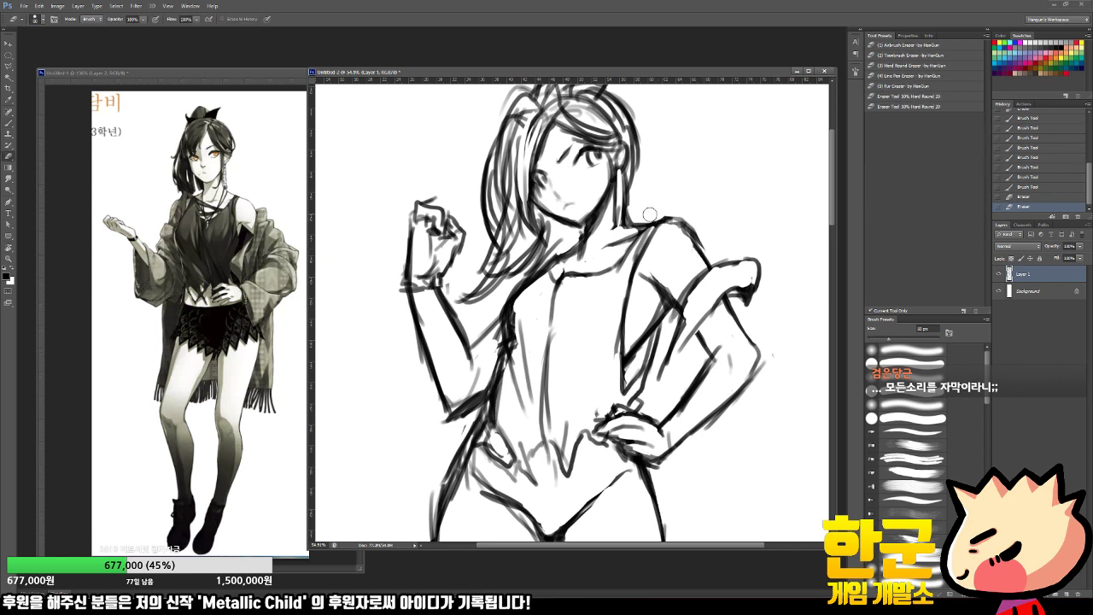
mouse_move(651, 213)
left_mouse_down()
mouse_move(696, 231)
mouse_move(700, 246)
mouse_move(605, 291)
left_mouse_up()
key("b")
key("e")
left_click_drag(641, 256, 590, 310)
key("b")
mouse_move(629, 254)
left_mouse_down()
mouse_move(589, 346)
mouse_move(590, 401)
left_mouse_up()
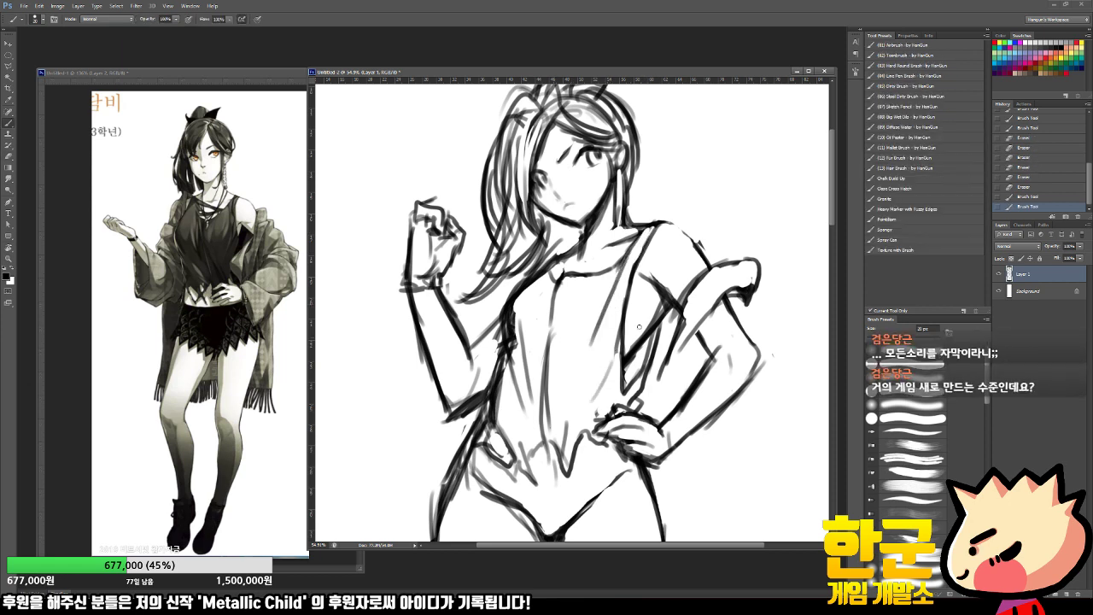
left_click_drag(637, 323, 626, 337)
left_click_drag(638, 320, 626, 340)
left_click_drag(637, 321, 626, 340)
Step: Erase the top's armhole edge along the side of the chest
key("e")
left_click_drag(634, 261, 620, 313)
left_click_drag(635, 258, 613, 354)
left_click_drag(627, 272, 614, 378)
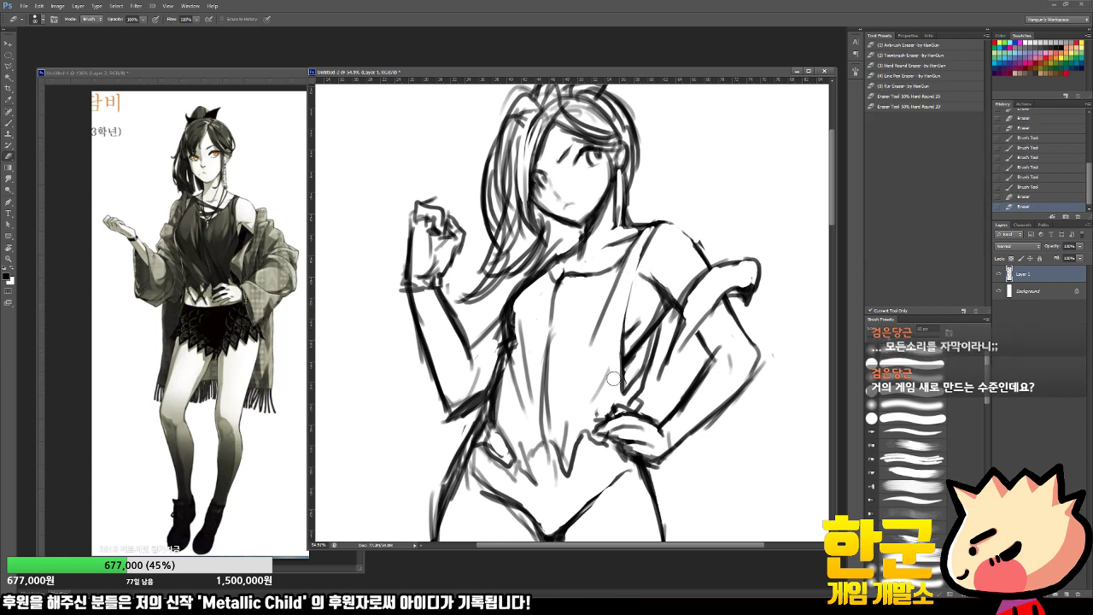
left_click_drag(622, 294, 622, 394)
left_click_drag(624, 313, 623, 391)
key("b")
Step: Redraw the armhole edge slightly farther out from shoulder to waist and thin it with the Eraser
key("b")
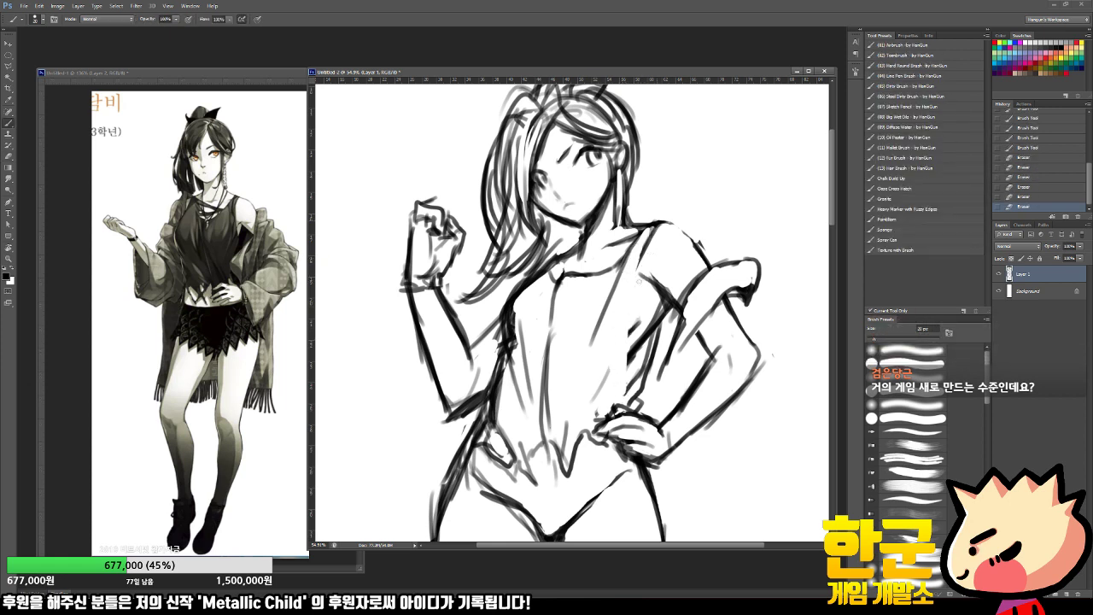
left_click_drag(654, 227, 629, 348)
left_click_drag(641, 268, 621, 393)
left_click_drag(633, 294, 625, 395)
key("e")
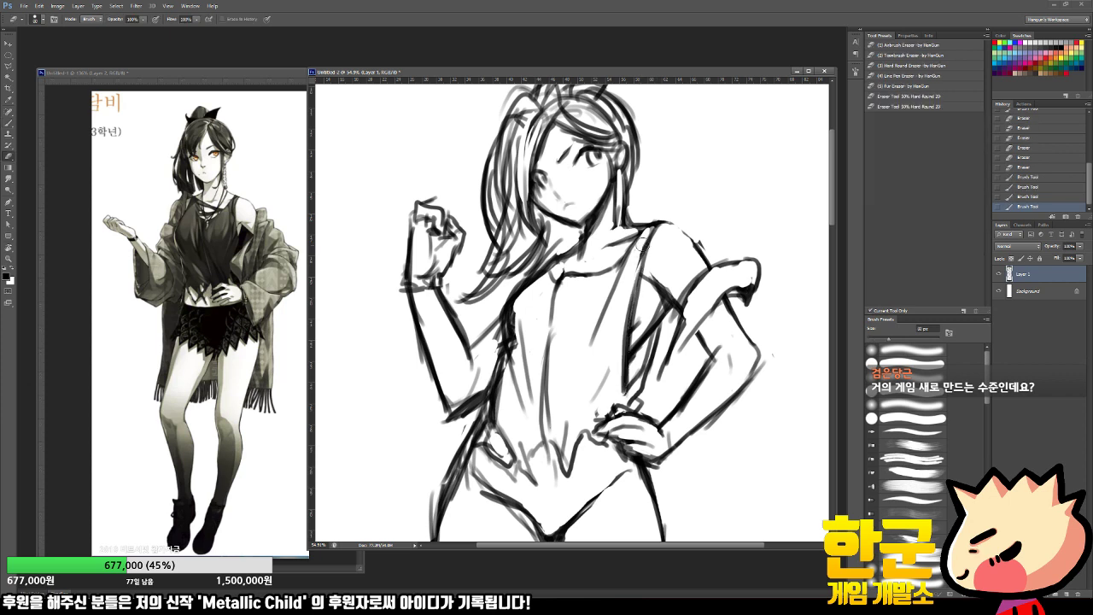
left_click_drag(647, 241, 627, 328)
left_click_drag(632, 318, 620, 404)
Step: Erase the lower fold near the waist and draw new folds along the side of the top
left_click_drag(609, 360, 601, 400)
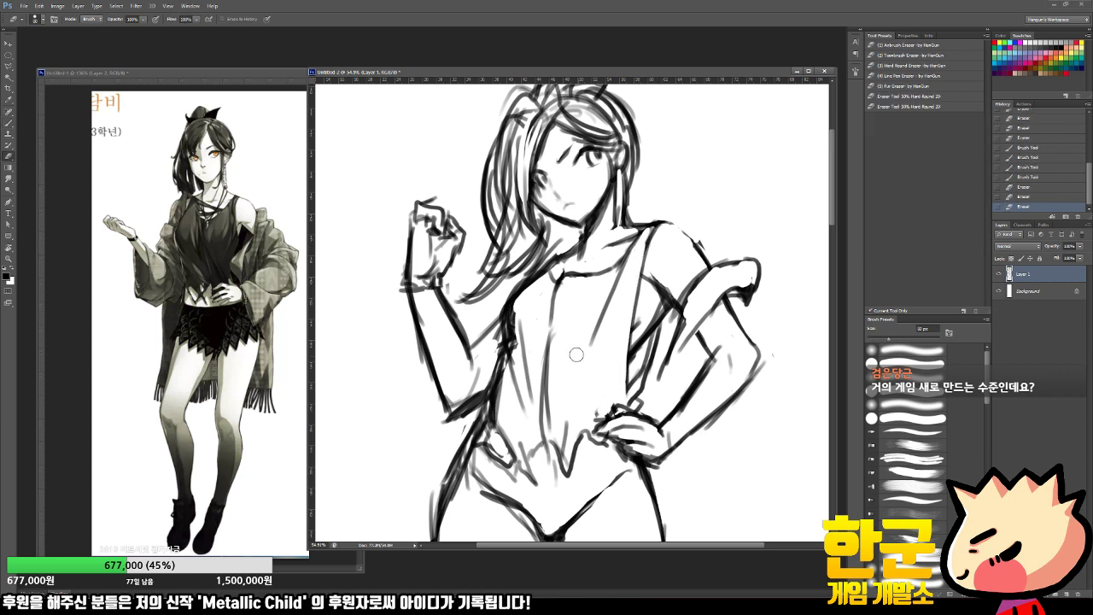
key("b")
left_click_drag(617, 345, 610, 382)
left_click_drag(627, 307, 619, 406)
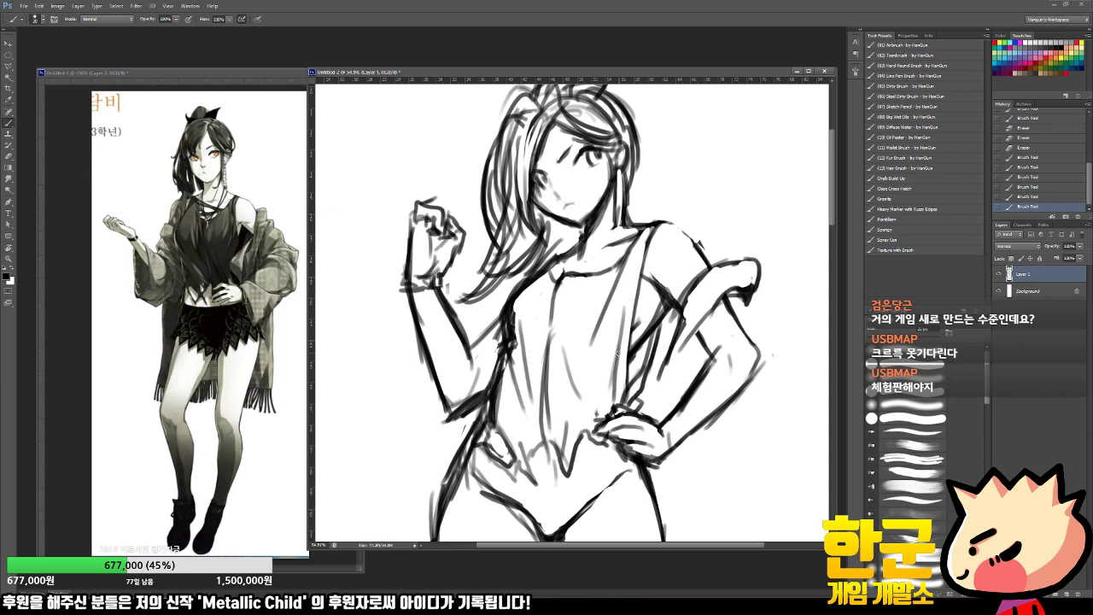
Step: Refine the base of the neck and the collarbone with short Brush and Eraser strokes
key("e")
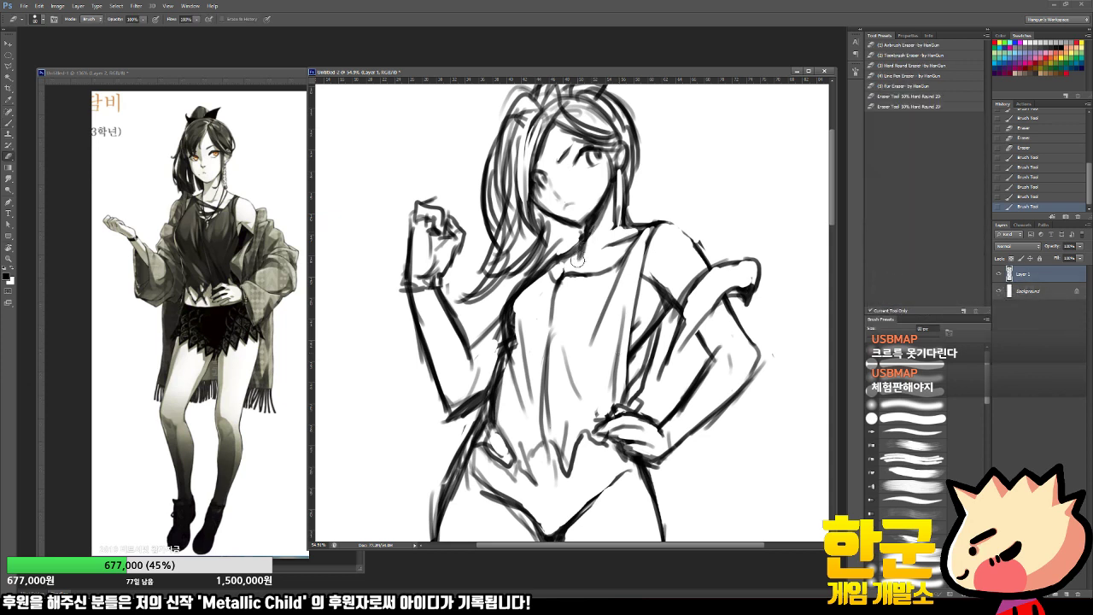
left_click_drag(587, 247, 600, 227)
key("b")
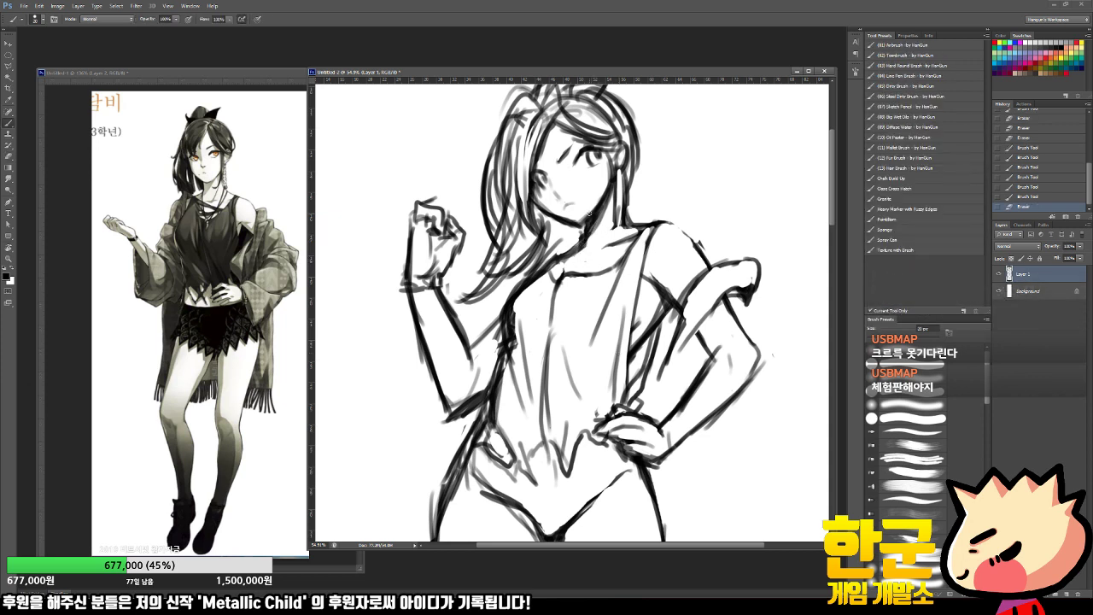
mouse_move(605, 248)
left_mouse_down()
mouse_move(593, 257)
mouse_move(605, 242)
left_mouse_up()
key("e")
left_click_drag(604, 242, 600, 247)
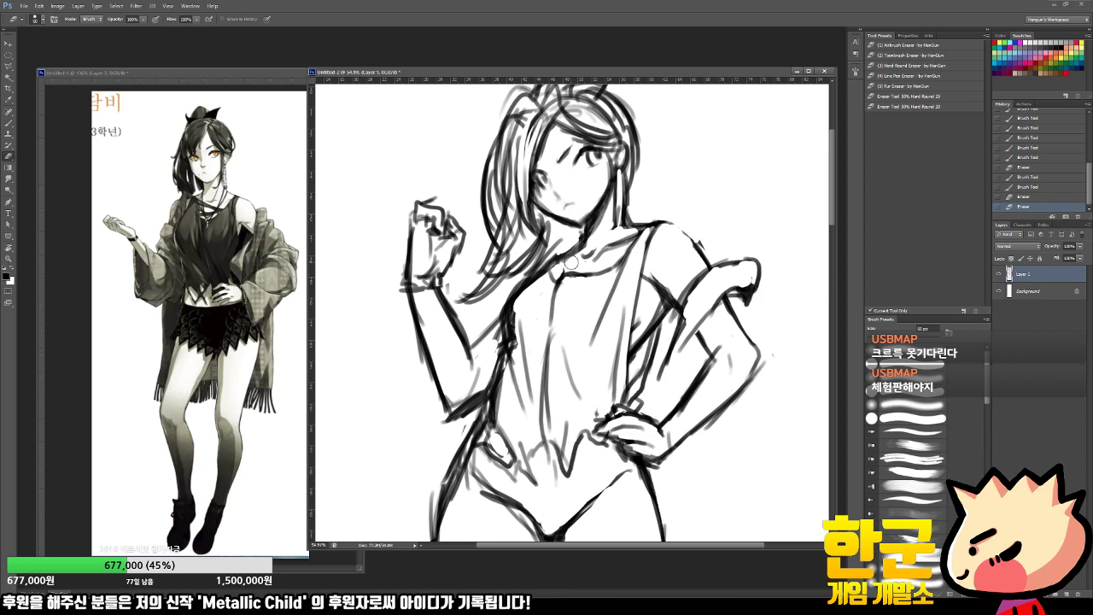
Step: Darken the line where the neck meets the top and erase stray marks inside the neckline
key("b")
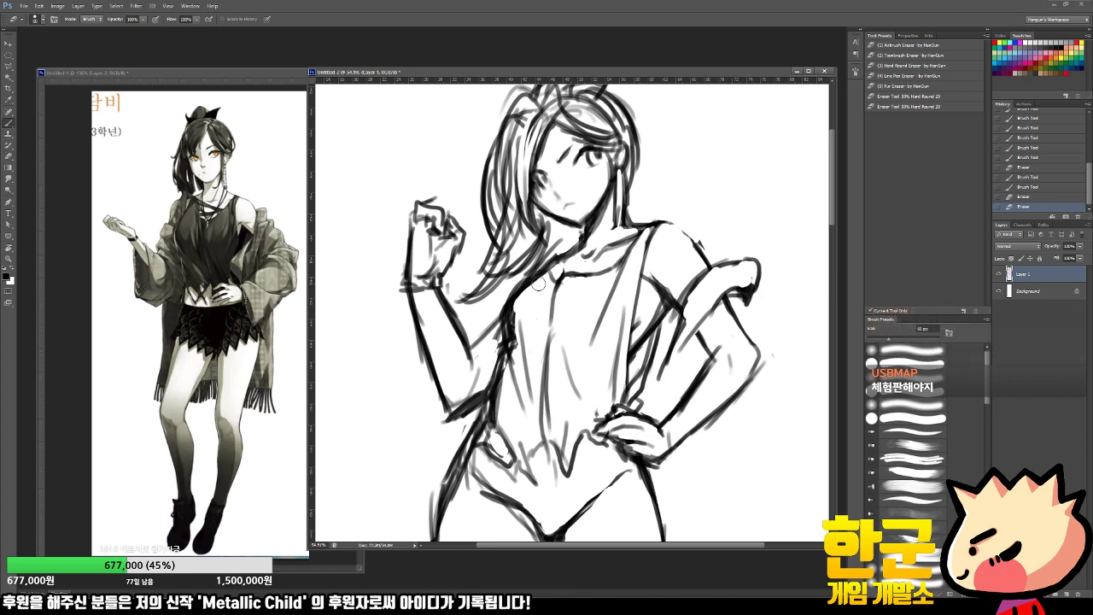
mouse_move(554, 253)
left_mouse_down()
mouse_move(531, 277)
mouse_move(567, 255)
left_mouse_up()
left_click_drag(588, 244, 576, 251)
key("e")
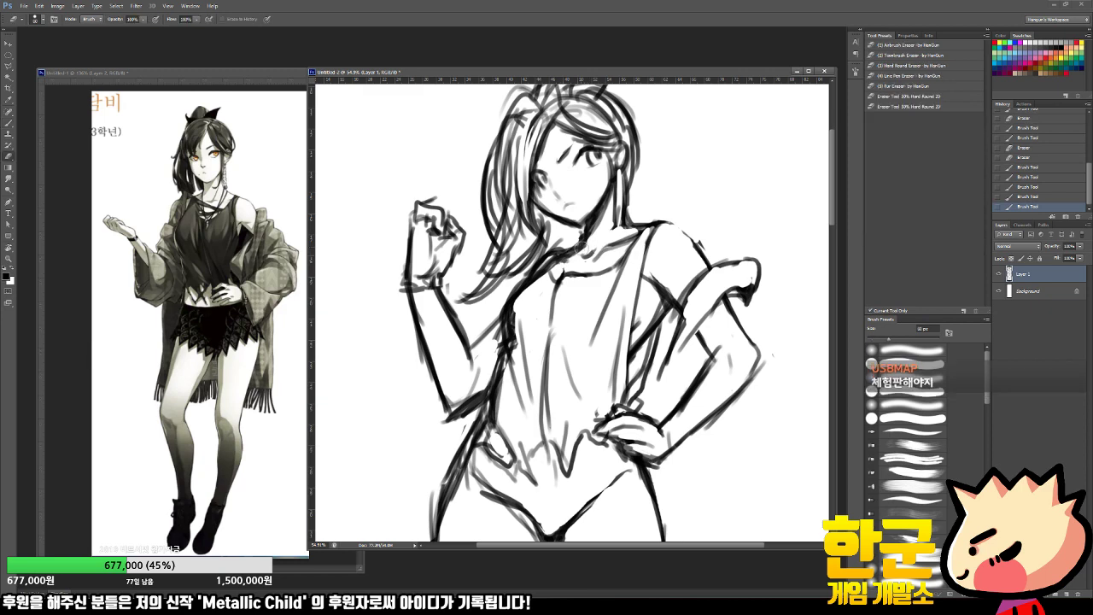
left_click(600, 243)
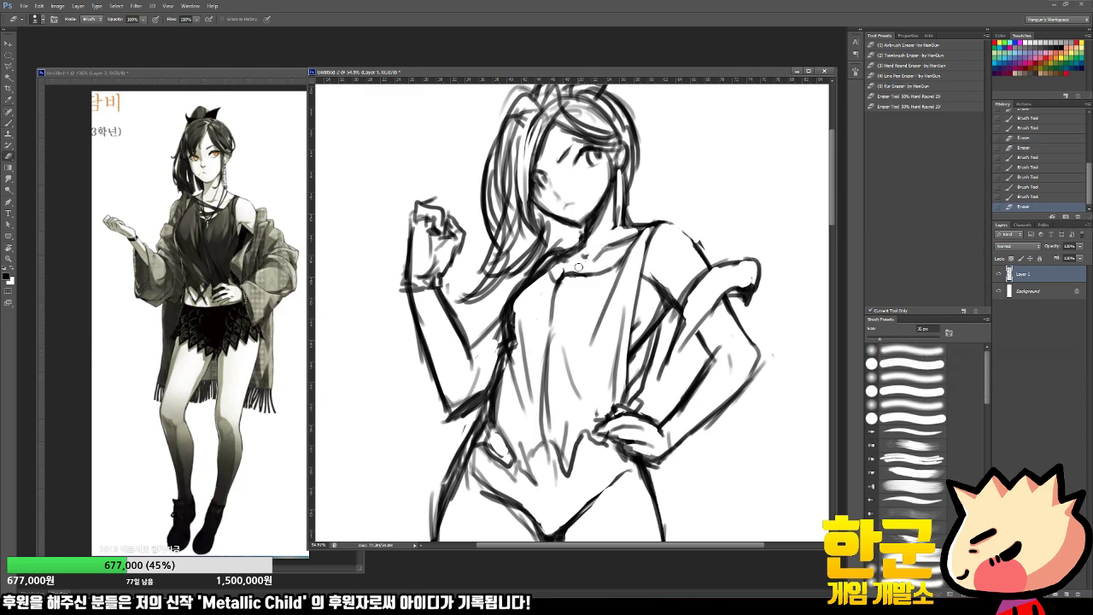
left_click(580, 267)
left_click_drag(608, 283, 565, 287)
left_click_drag(605, 248, 622, 293)
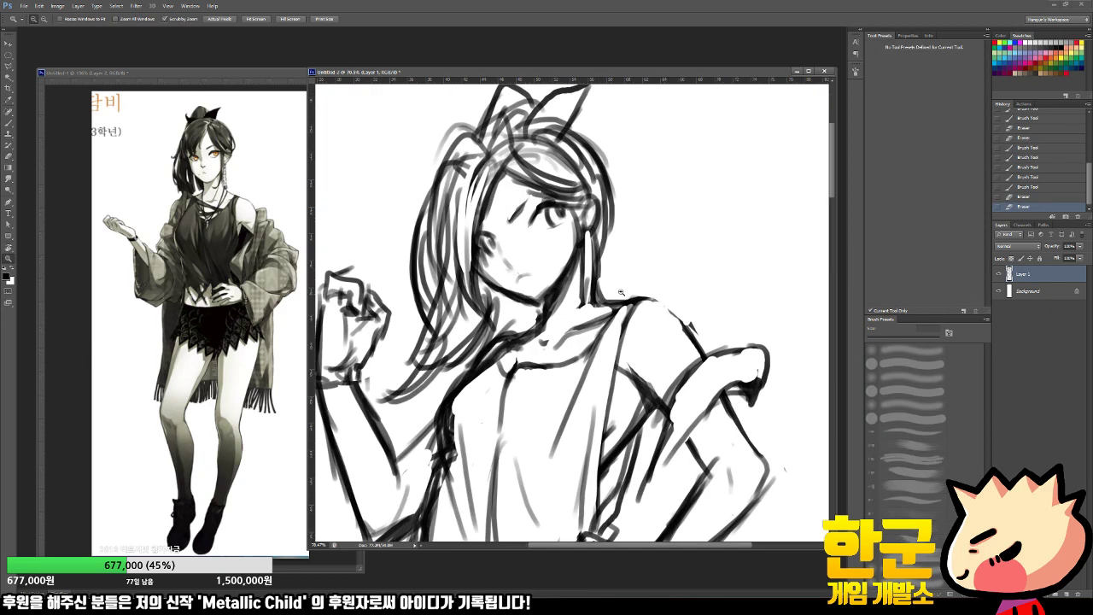
Step: Erase the old nose marks with the Eraser and redraw the nose as a short line above the mouth
key("b")
mouse_move(566, 198)
left_mouse_down()
mouse_move(588, 289)
mouse_move(571, 245)
mouse_move(540, 292)
mouse_move(523, 281)
mouse_move(525, 267)
mouse_move(509, 268)
left_mouse_up()
key("e")
key("ctrl+z")
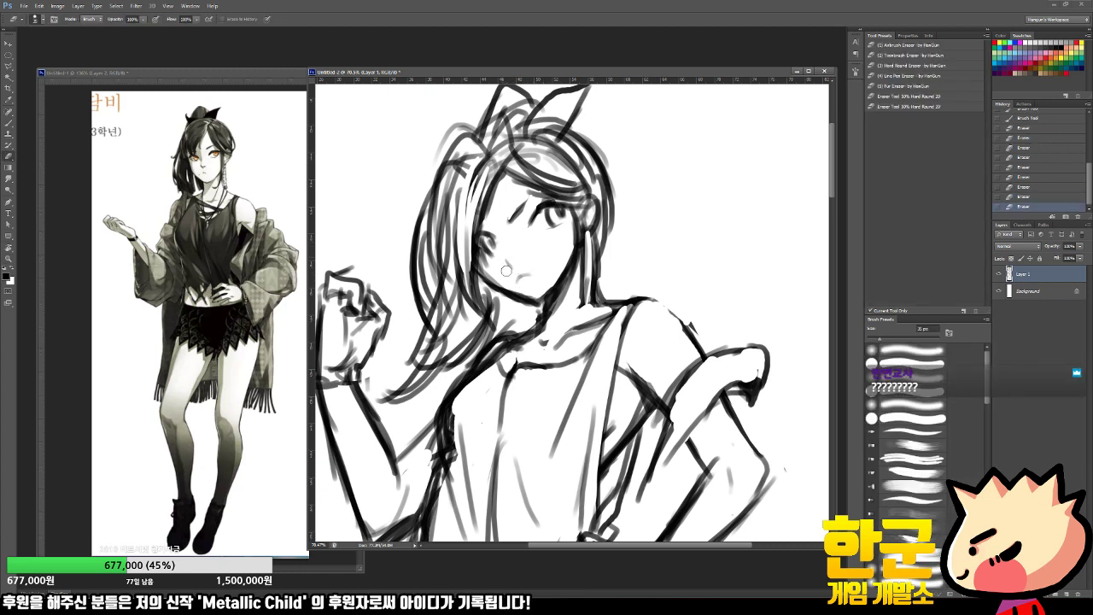
key("b")
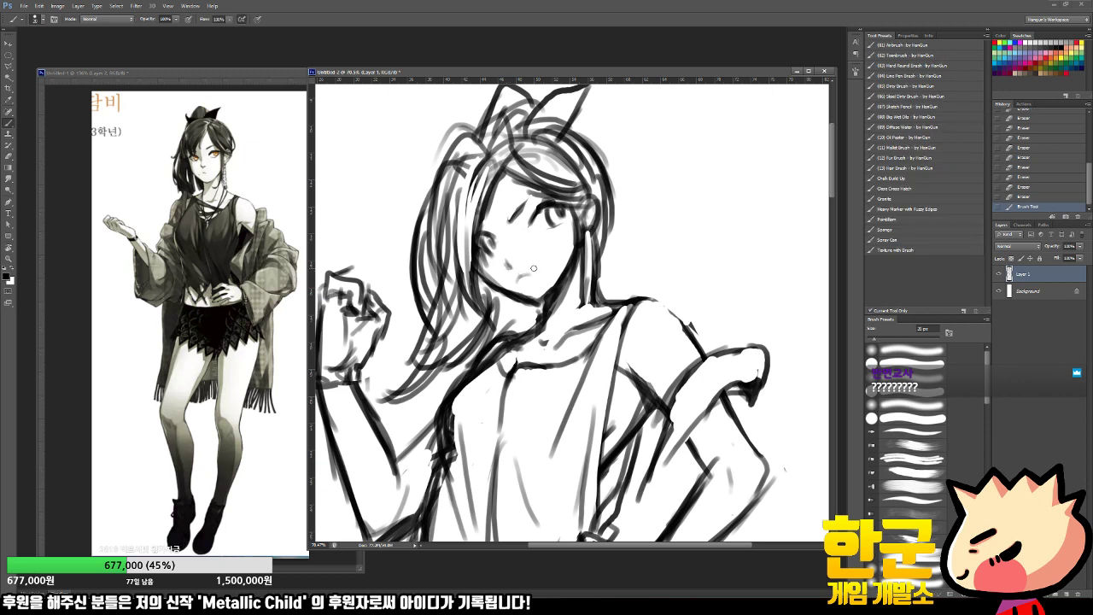
key("e")
left_click_drag(509, 257, 516, 275)
Step: Refine both eyes and the eyebrow with short Brush strokes and erase the excess beside the brow
key("b")
left_click_drag(490, 230, 495, 239)
left_click_drag(484, 233, 486, 239)
left_click_drag(545, 209, 533, 220)
mouse_move(543, 210)
left_mouse_down()
mouse_move(528, 226)
mouse_move(533, 201)
left_mouse_up()
key("e")
left_click_drag(531, 203, 536, 201)
key("z")
left_click(523, 251, "alt")
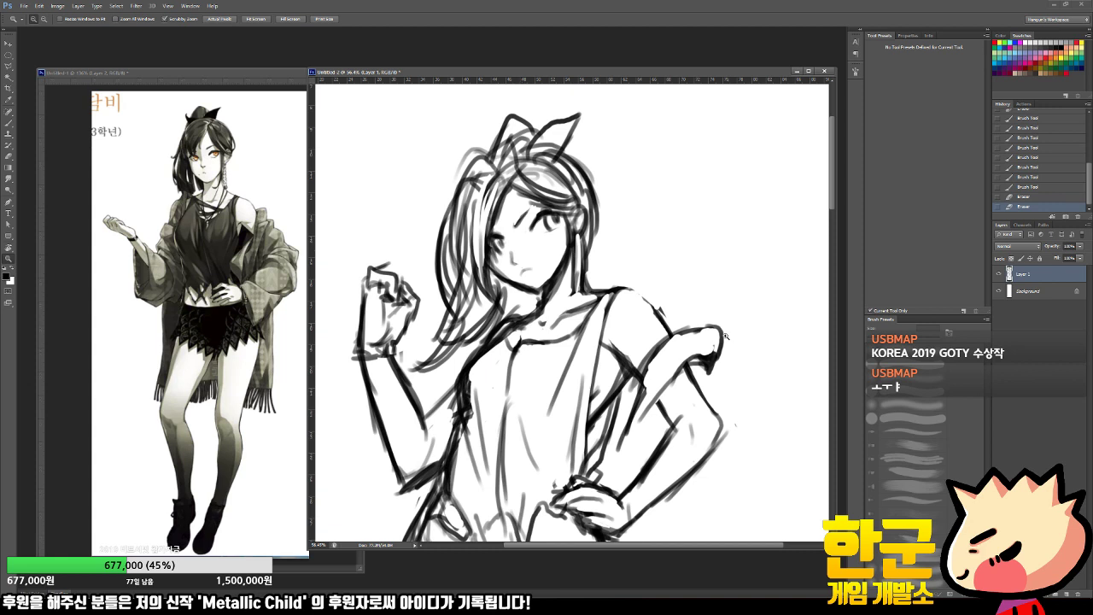
Step: Draw the folds of the slipped-down jacket around the hand-on-hip arm and darken the bare shoulder's outline
key("b")
mouse_move(714, 352)
left_mouse_down()
mouse_move(681, 372)
mouse_move(673, 400)
mouse_move(720, 365)
mouse_move(745, 389)
mouse_move(707, 391)
mouse_move(675, 374)
mouse_move(709, 350)
mouse_move(666, 376)
mouse_move(681, 372)
mouse_move(660, 399)
left_mouse_up()
key("e")
key("b")
key("e")
key("b")
left_click_drag(675, 347, 642, 380)
left_click_drag(644, 381, 606, 454)
mouse_move(681, 346)
left_mouse_down()
mouse_move(631, 399)
mouse_move(710, 329)
left_mouse_up()
left_click_drag(624, 288, 668, 326)
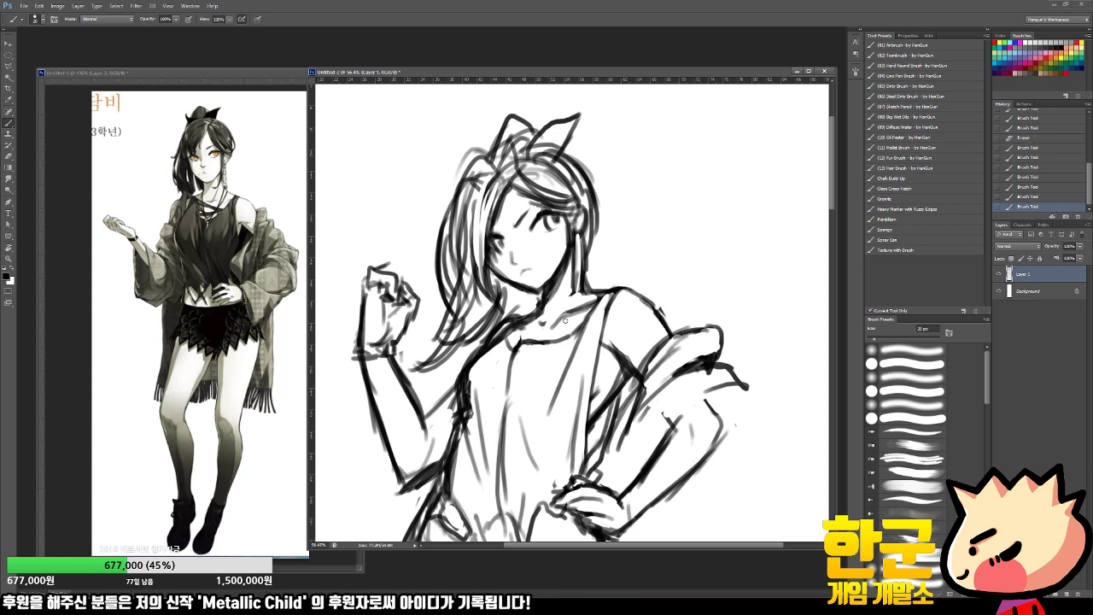
Step: Draw long folds running down the front of the top toward the waist, erasing part of one stroke
mouse_move(550, 339)
left_mouse_down()
mouse_move(615, 293)
mouse_move(602, 454)
left_mouse_up()
key("e")
left_click_drag(591, 384, 595, 416)
key("b")
left_click_drag(579, 356, 596, 447)
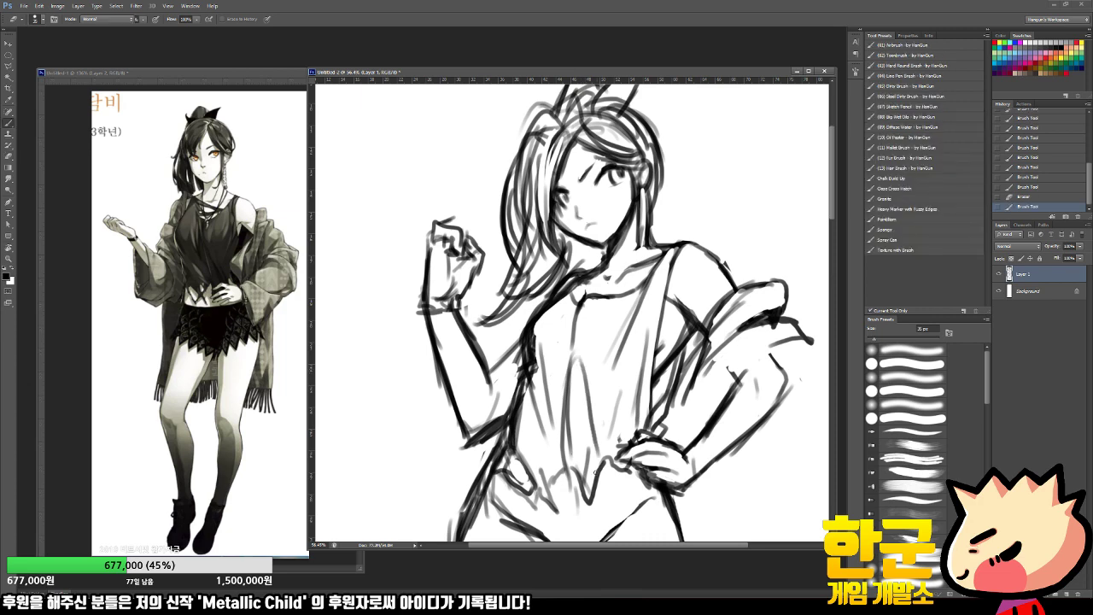
Step: Draw the necklace cords from both sides of the neck into a V on the chest and erase a spot at its tip
left_click_drag(608, 294, 646, 295)
key("e")
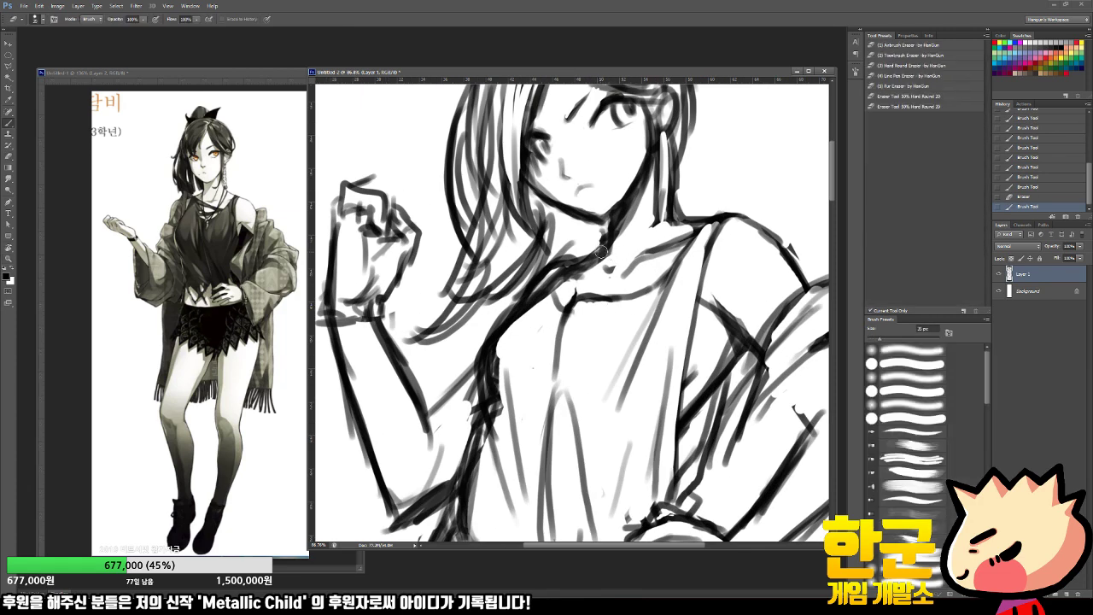
key("b")
mouse_move(593, 242)
left_mouse_down()
mouse_move(591, 298)
mouse_move(562, 335)
left_mouse_up()
left_click_drag(681, 222, 580, 346)
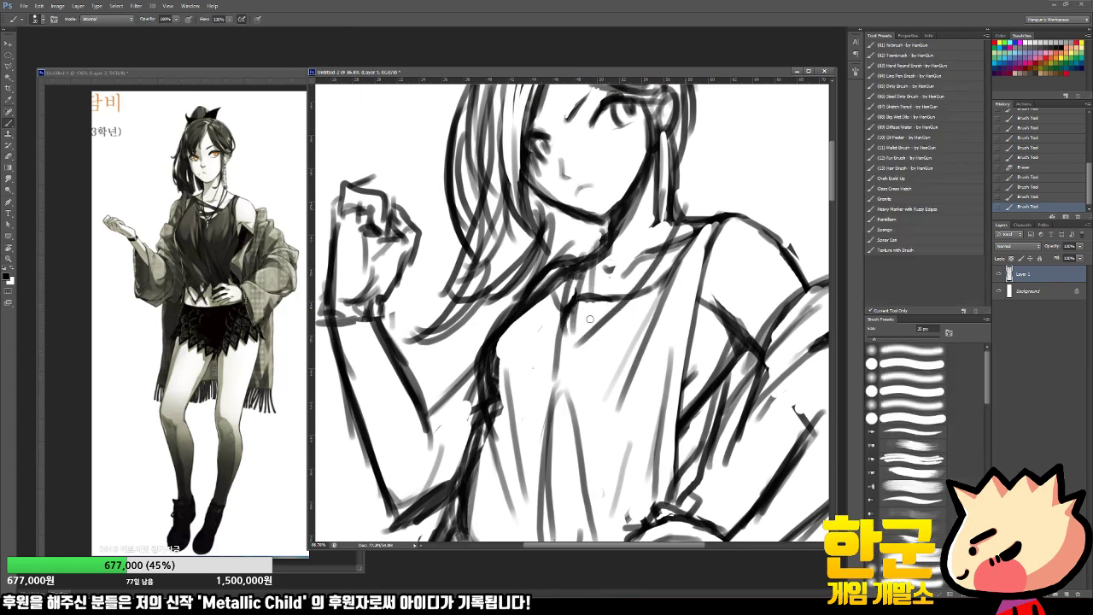
left_click_drag(654, 259, 584, 347)
left_click_drag(632, 298, 584, 347)
mouse_move(569, 295)
left_mouse_down()
mouse_move(568, 332)
mouse_move(583, 343)
left_mouse_up()
key("e")
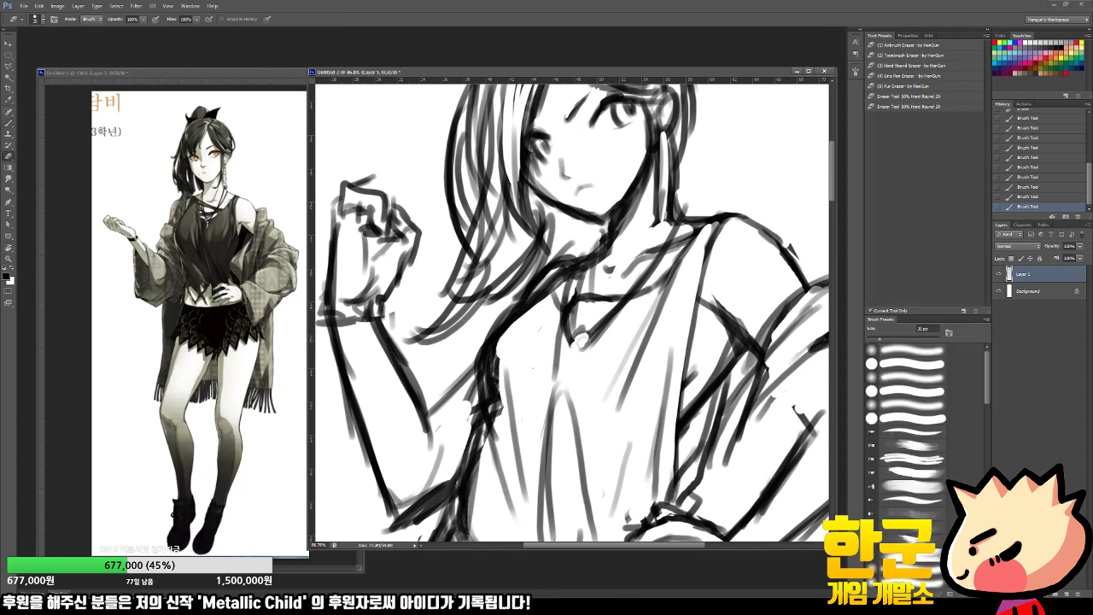
left_click(583, 342)
Step: Show the top layer of the reference document and enlarge the portrait's face and necklace
left_click(194, 452)
left_click(999, 274)
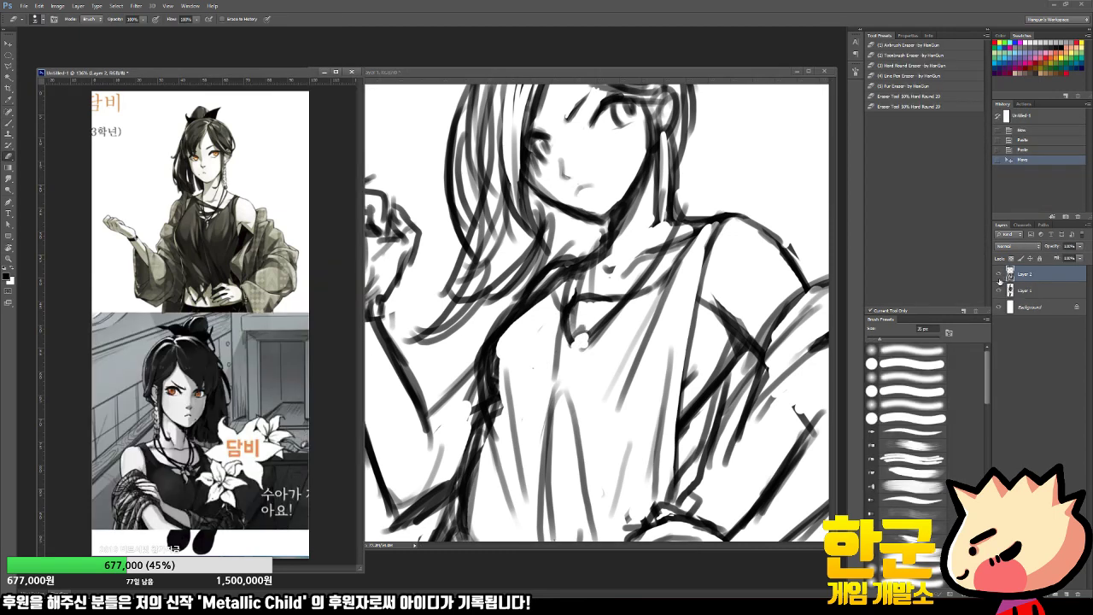
key("z")
left_click_drag(178, 484, 331, 454)
left_click(553, 355)
Step: Draw a round bead at the tip of the necklace with a teardrop pendant hanging below it
key("b")
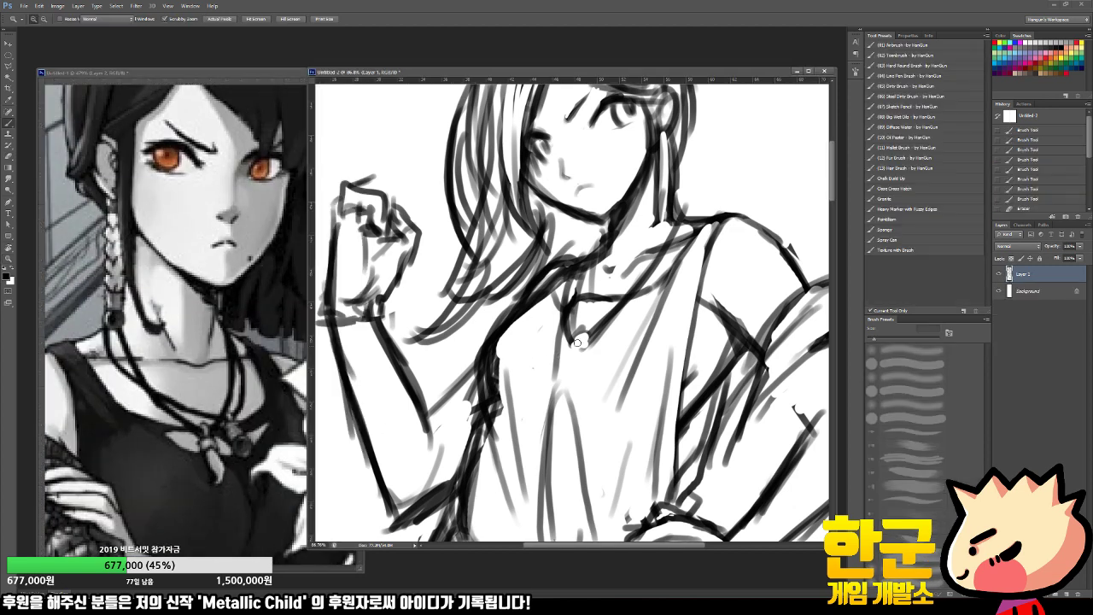
left_click_drag(584, 330, 585, 335)
mouse_move(574, 336)
left_mouse_down()
mouse_move(581, 358)
mouse_move(574, 349)
mouse_move(563, 386)
mouse_move(572, 469)
left_mouse_up()
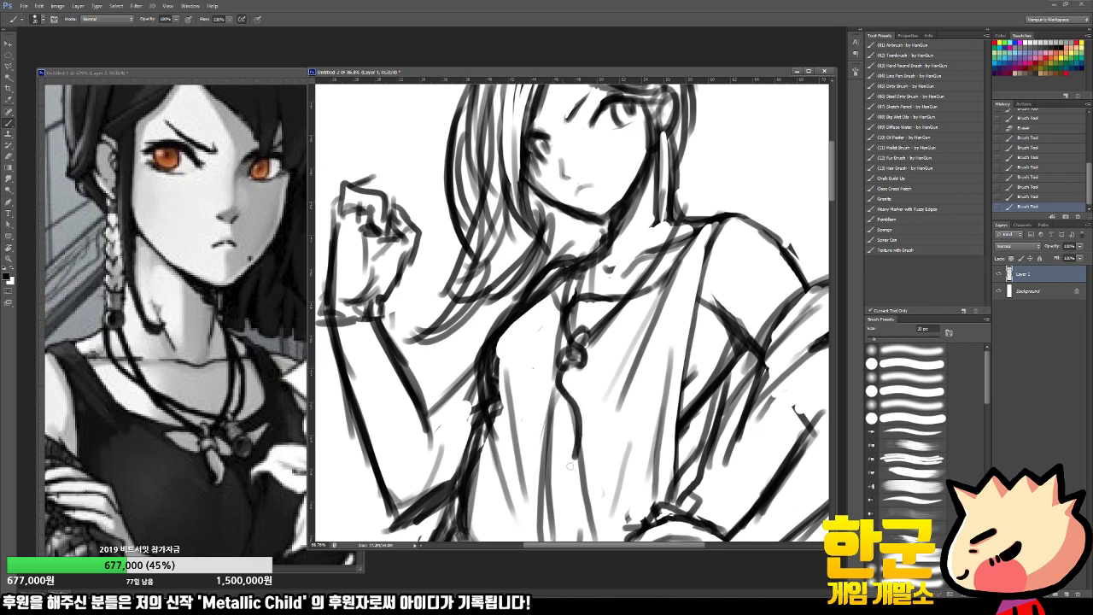
mouse_move(589, 366)
left_mouse_down()
mouse_move(575, 435)
mouse_move(584, 394)
left_mouse_up()
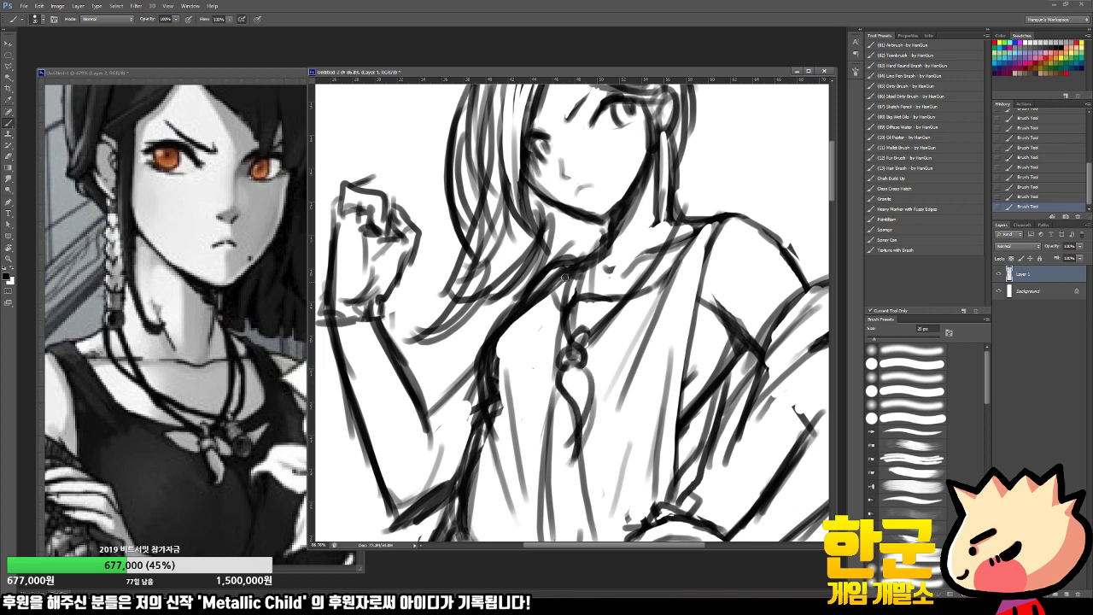
Step: Add a second necklace cord from the neck with an elongated pendant beside the first one
mouse_move(608, 239)
left_mouse_down()
mouse_move(567, 342)
mouse_move(587, 353)
left_mouse_up()
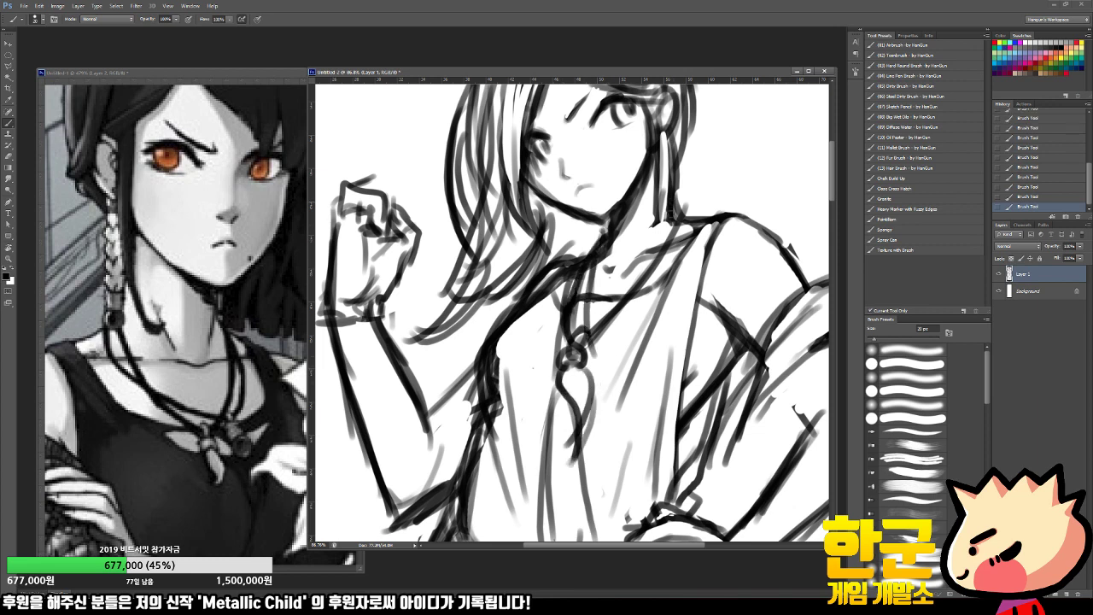
mouse_move(668, 218)
left_mouse_down()
mouse_move(590, 351)
mouse_move(606, 335)
mouse_move(600, 384)
left_mouse_up()
mouse_move(593, 360)
left_mouse_down()
mouse_move(605, 360)
mouse_move(597, 397)
mouse_move(609, 381)
mouse_move(549, 401)
left_mouse_up()
key("e")
key("b")
key("z")
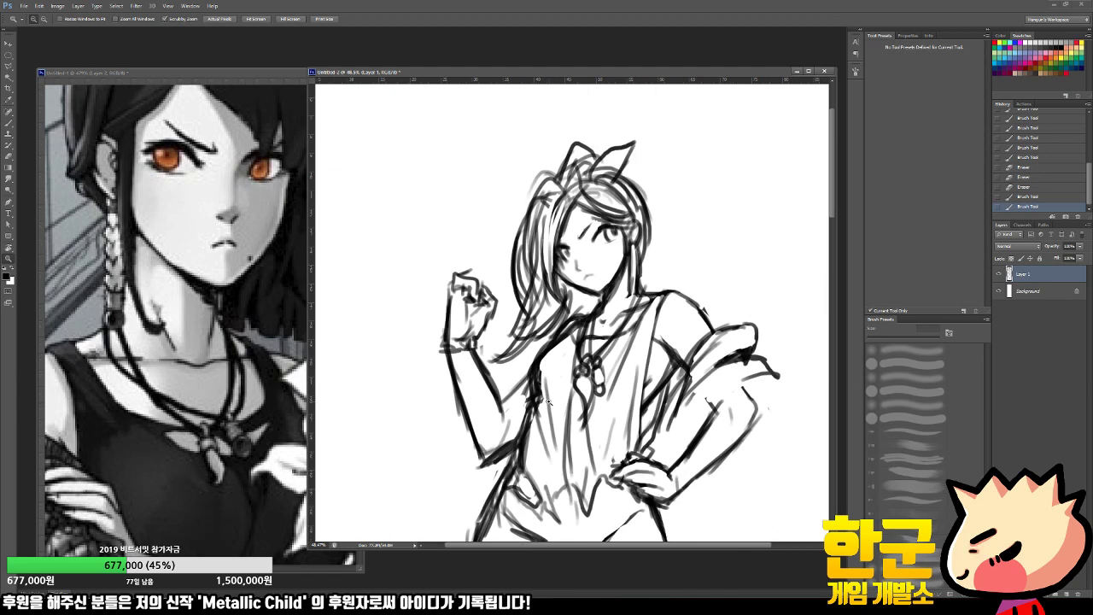
Step: Erase overlapping lines inside the necklace and redraw its cord from the shoulder side down to the pendants
mouse_move(605, 327)
left_mouse_down()
mouse_move(587, 332)
mouse_move(641, 336)
left_mouse_up()
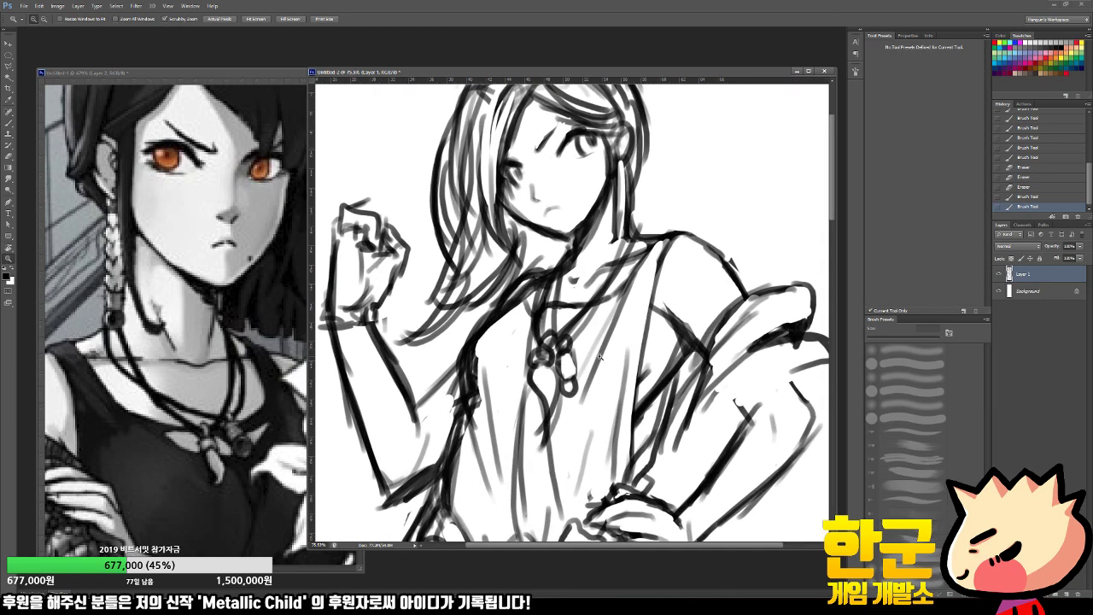
key("b")
key("e")
mouse_move(553, 299)
left_mouse_down()
mouse_move(550, 317)
mouse_move(567, 305)
mouse_move(562, 313)
left_mouse_up()
key("b")
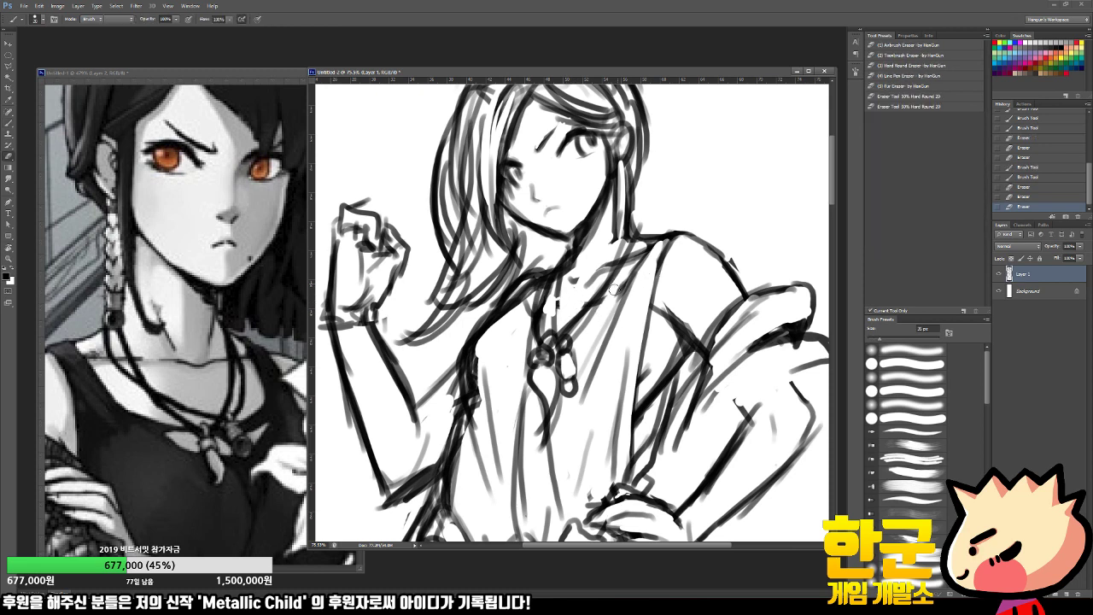
left_click_drag(641, 266, 571, 317)
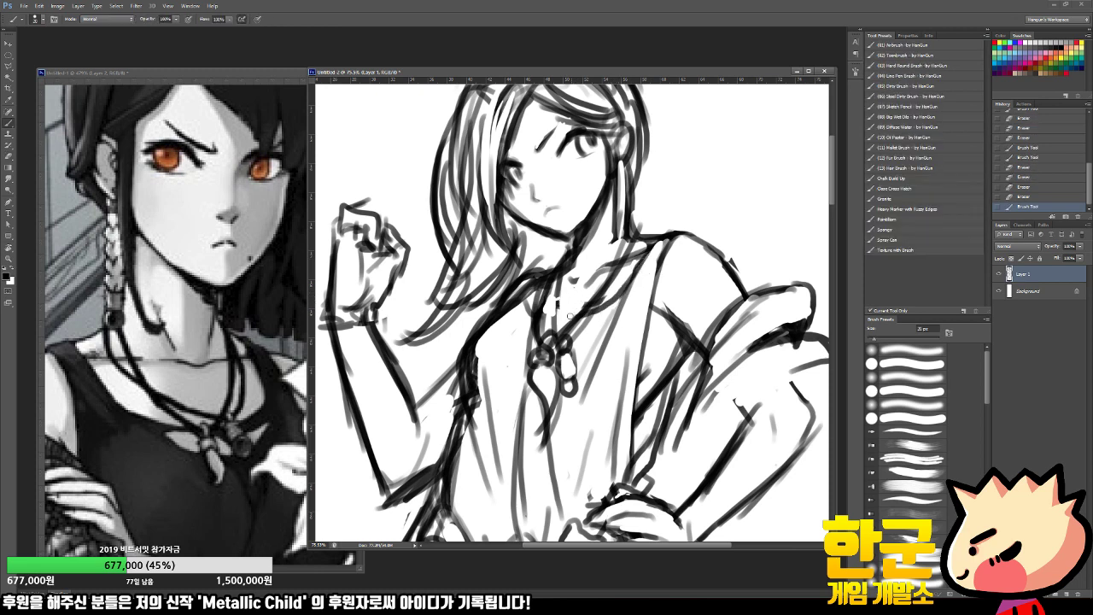
key("ctrl+z")
left_click_drag(643, 263, 577, 327)
mouse_move(644, 263)
left_mouse_down()
mouse_move(584, 315)
mouse_move(625, 302)
mouse_move(584, 325)
left_mouse_up()
Step: Erase the diagonal folds on the chest beside the necklace and redraw the line below the shoulder strap
key("e")
mouse_move(615, 307)
left_mouse_down()
mouse_move(593, 327)
mouse_move(627, 311)
left_mouse_up()
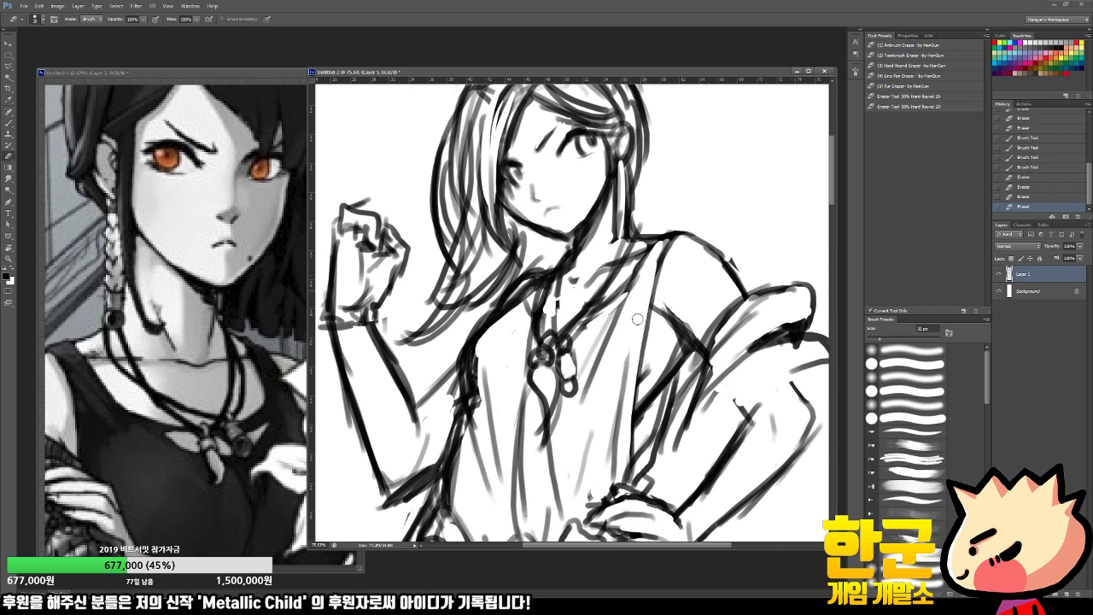
mouse_move(627, 351)
left_mouse_down()
mouse_move(624, 371)
mouse_move(584, 404)
left_mouse_up()
mouse_move(589, 403)
left_mouse_down()
mouse_move(593, 369)
mouse_move(623, 359)
mouse_move(635, 318)
left_mouse_up()
key("b")
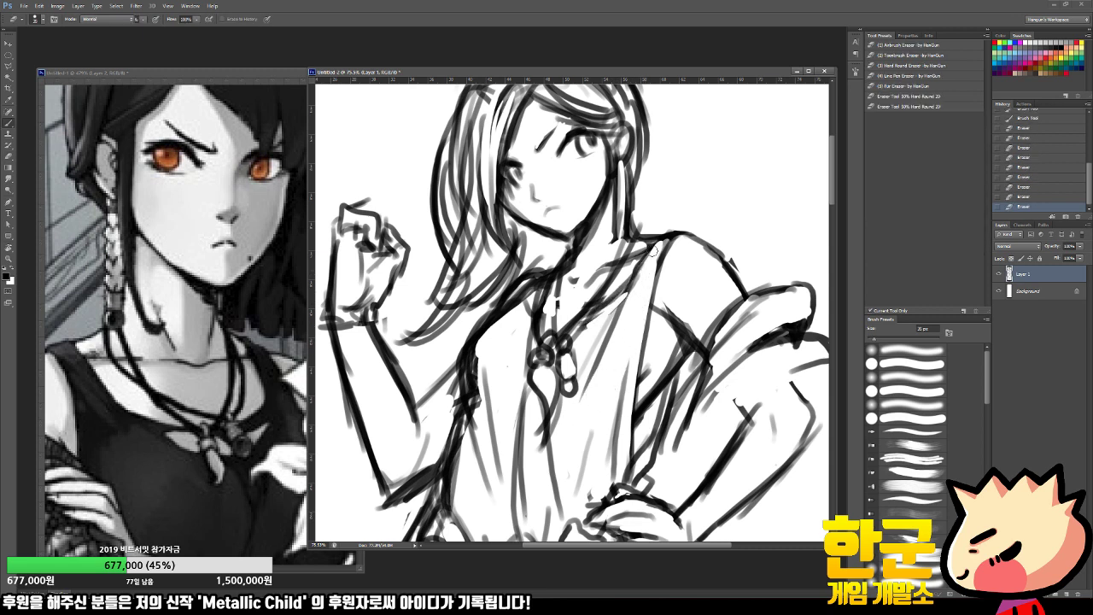
left_click_drag(657, 246, 640, 320)
mouse_move(666, 257)
left_mouse_down()
mouse_move(688, 237)
mouse_move(663, 264)
left_mouse_up()
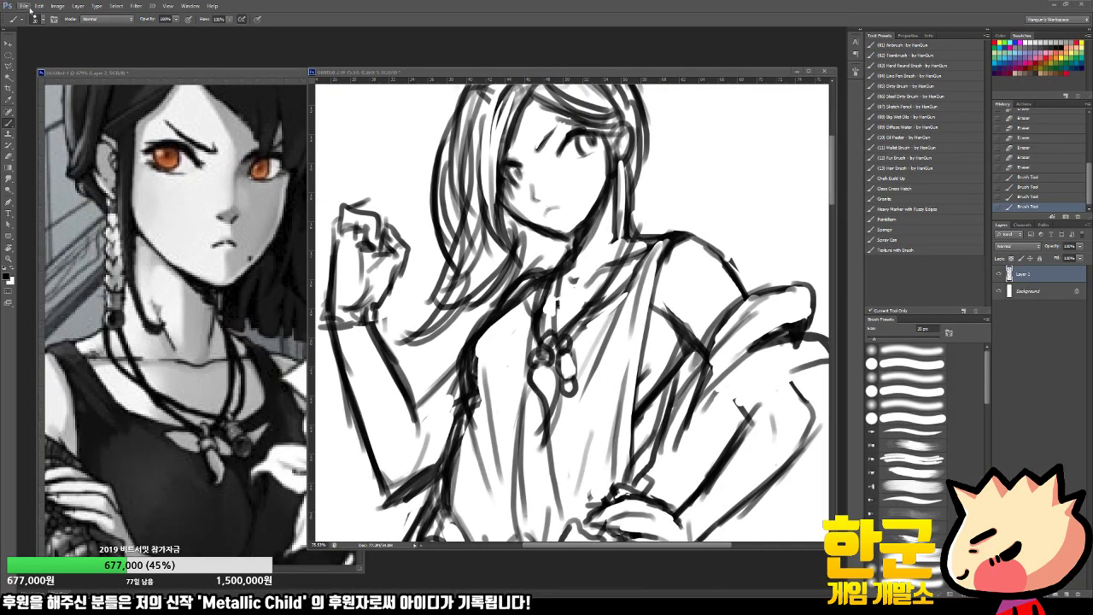
Step: Create a new document at the default size and paste the copied banner image into it
left_click(25, 6)
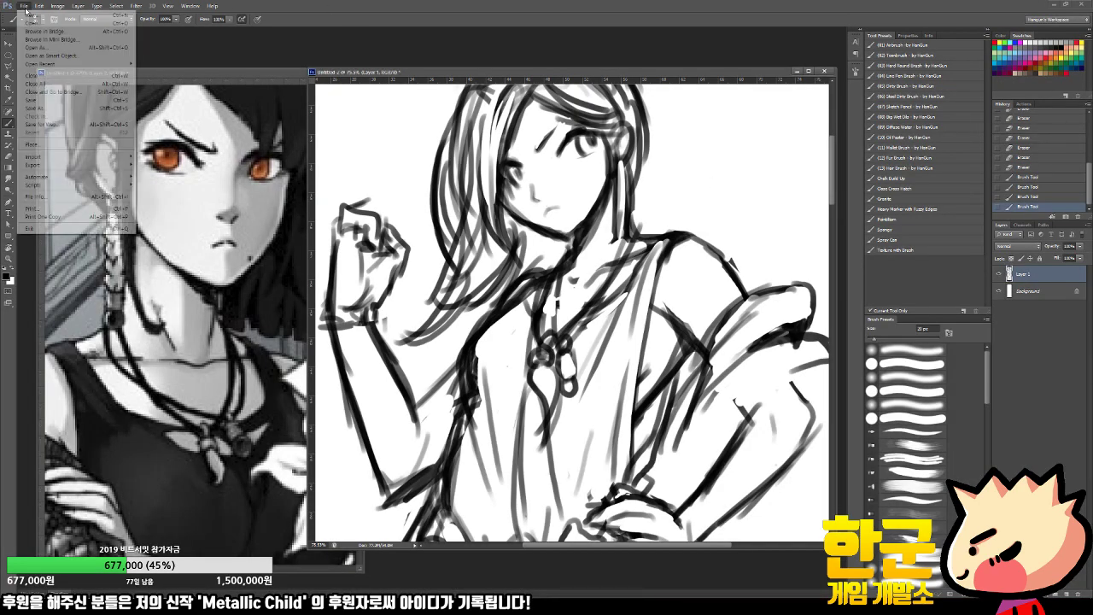
left_click(31, 15)
key("Return")
key("ctrl+v")
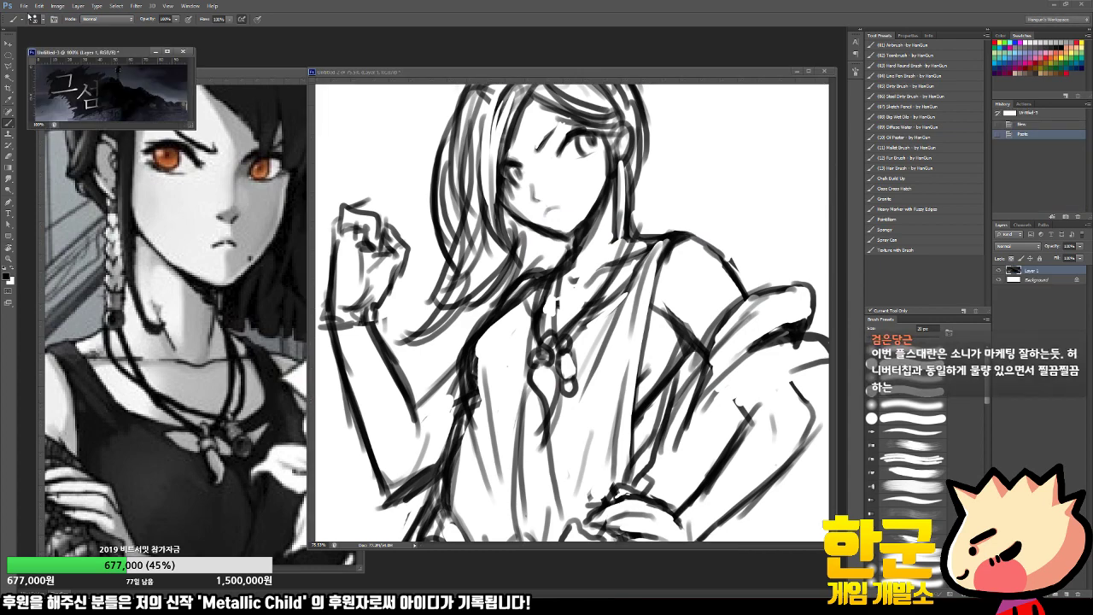
Step: Brighten the pasted banner image with a Brightness/Contrast adjustment
left_click(58, 6)
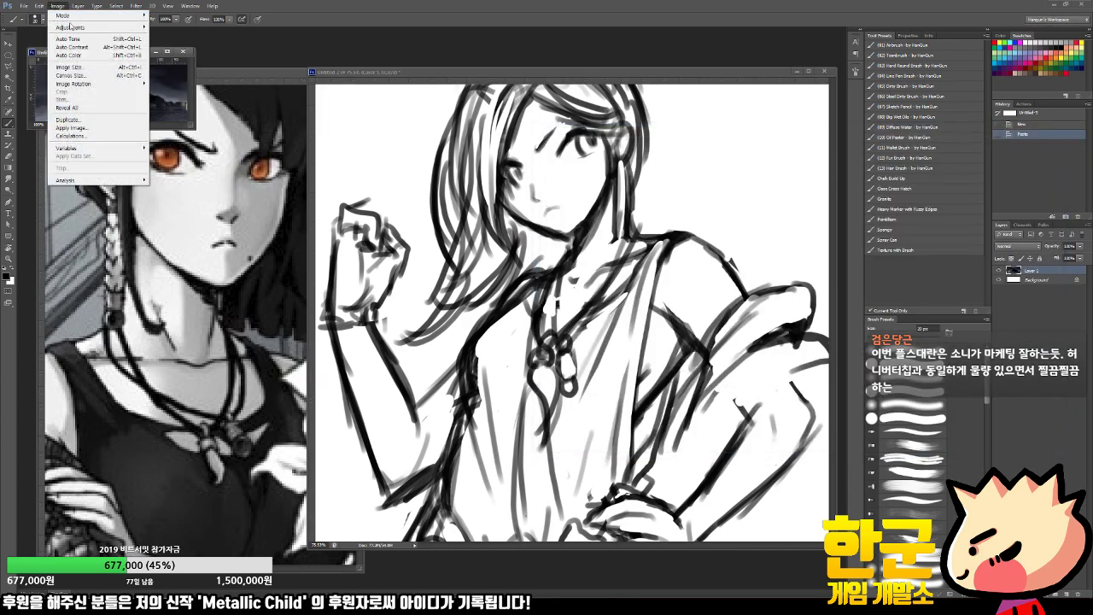
mouse_move(69, 28)
left_click(175, 27)
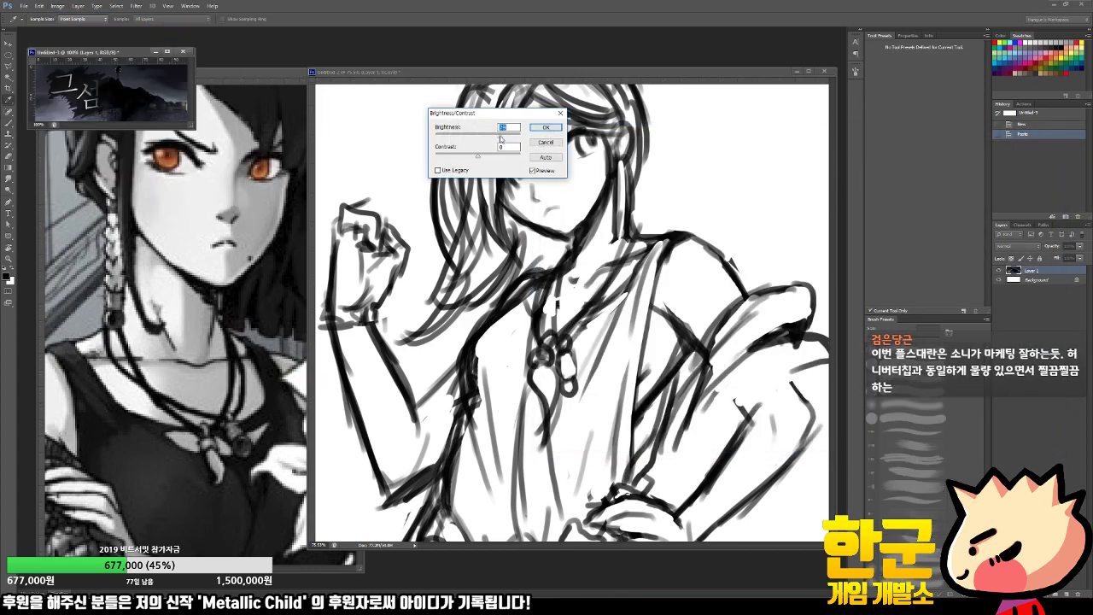
left_click(549, 128)
Step: Save the banner as a PNG on drive D: with Smallest / Slow compression and close its document without saving changes
key("ctrl+s")
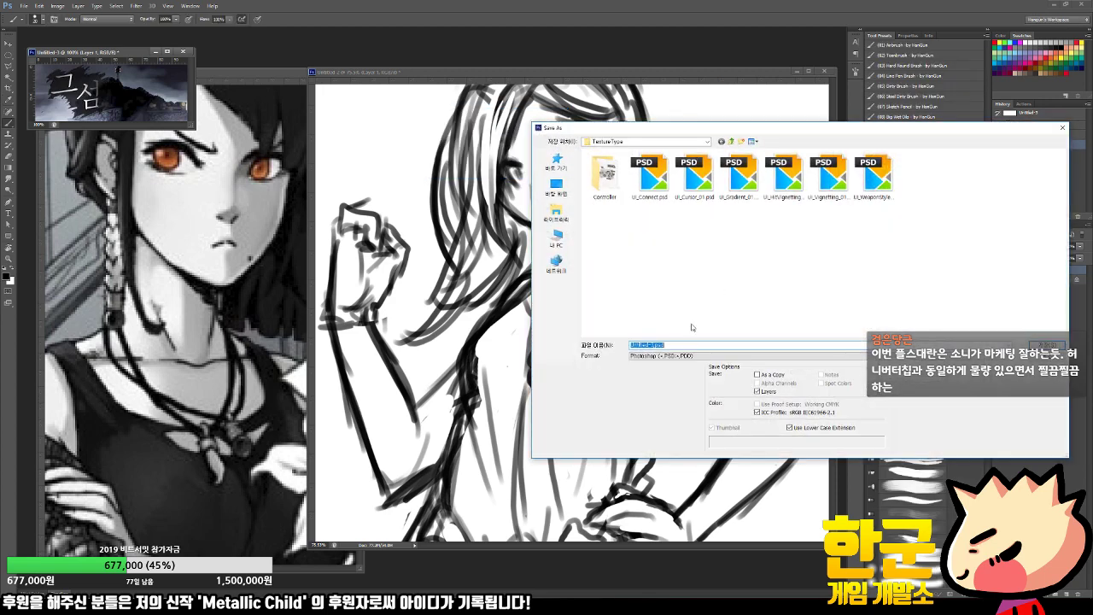
left_click(694, 355)
left_click(693, 453)
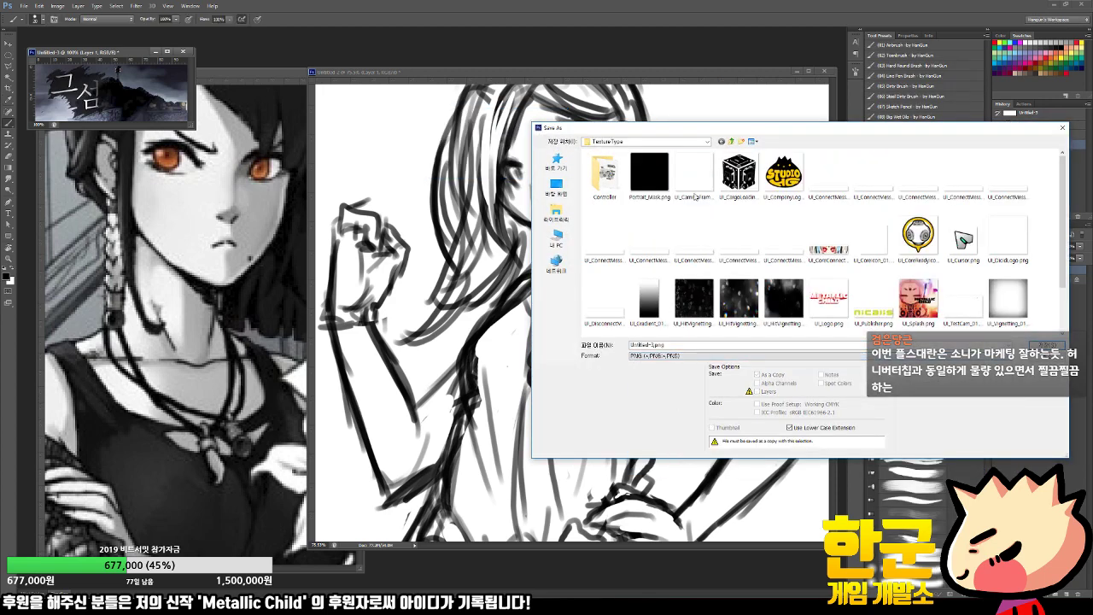
left_click(645, 142)
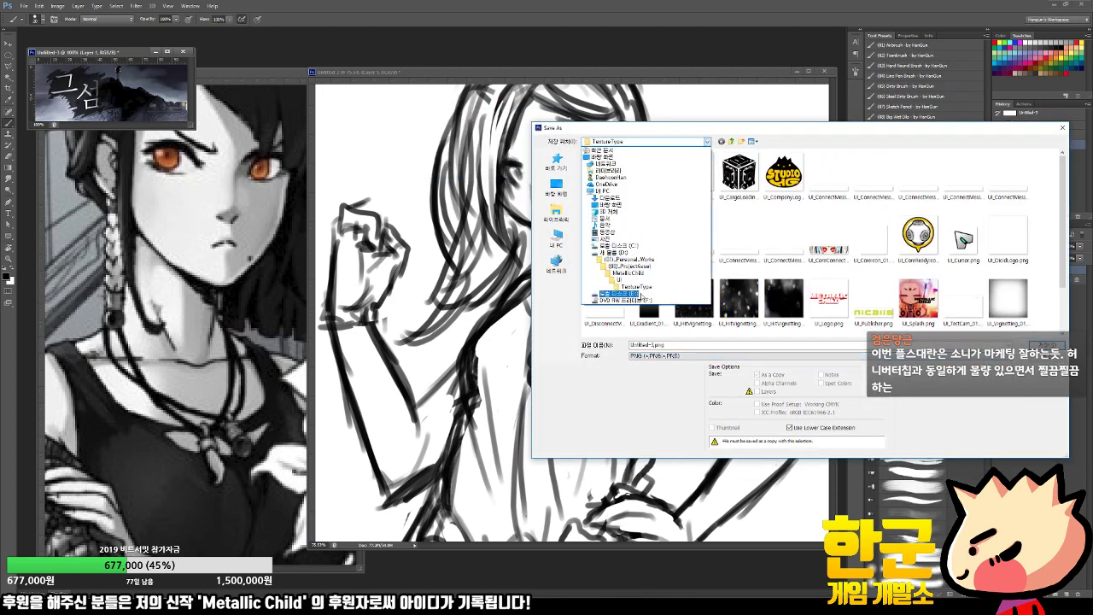
left_click(611, 252)
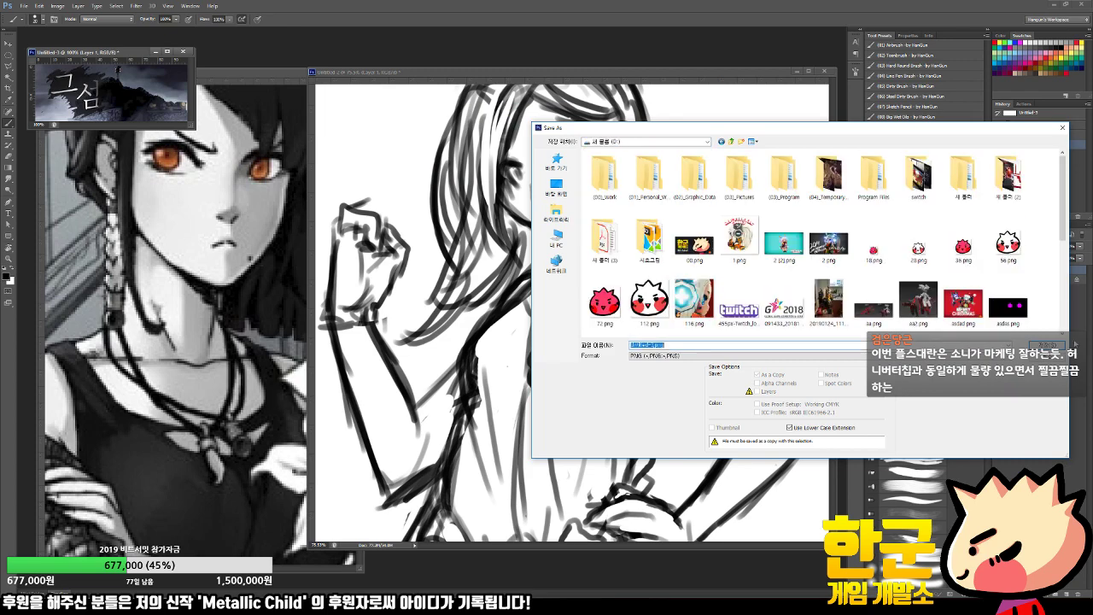
left_click(1050, 345)
left_click(526, 224)
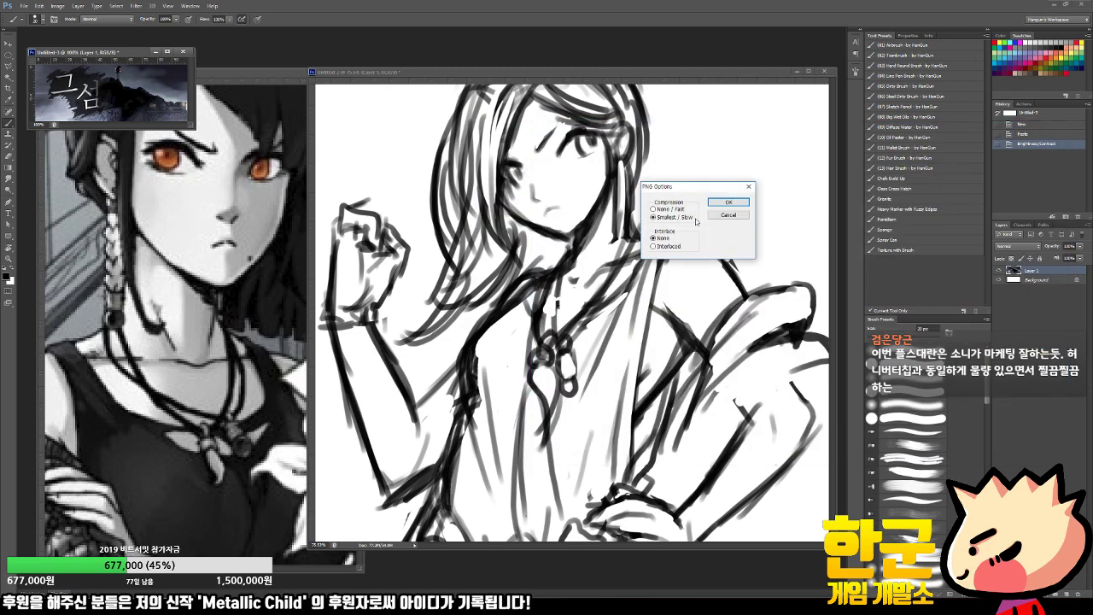
left_click(728, 201)
left_click(182, 51)
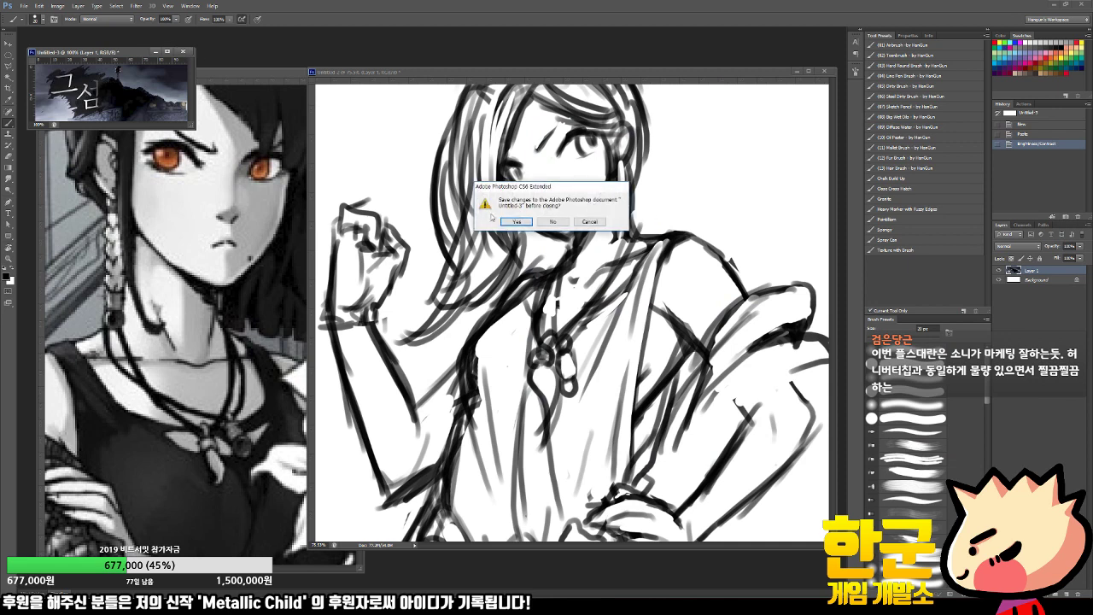
left_click(552, 222)
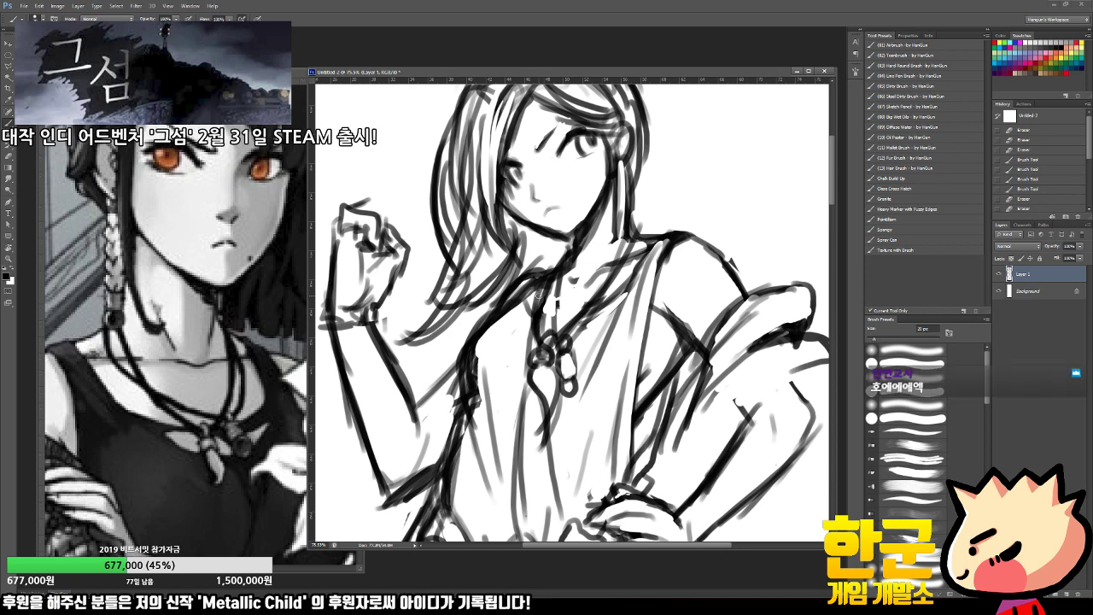
Step: Erase part of the line beside the armpit, then redraw the bare shoulder's outline and thin it with the Eraser
scroll(713, 327, "down", 2)
key("e")
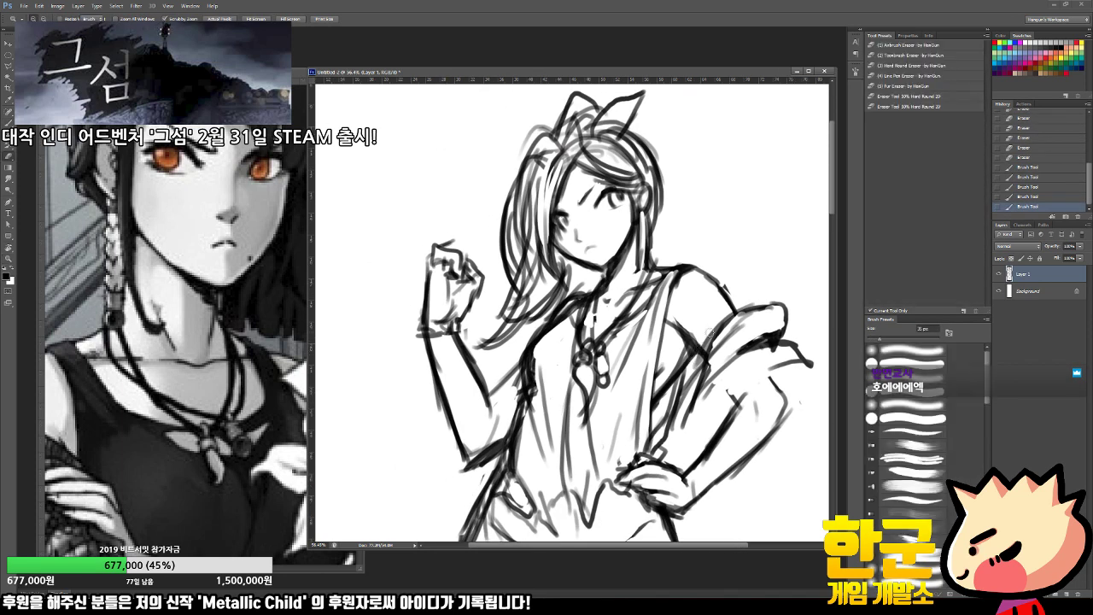
mouse_move(695, 363)
left_mouse_down()
mouse_move(717, 333)
mouse_move(692, 376)
mouse_move(704, 397)
left_mouse_up()
key("b")
left_click_drag(698, 270, 736, 311)
key("e")
left_click_drag(719, 275, 727, 291)
left_click_drag(725, 284, 738, 309)
key("z")
left_click_drag(734, 307, 589, 335)
left_click_drag(549, 273, 637, 266)
key("b")
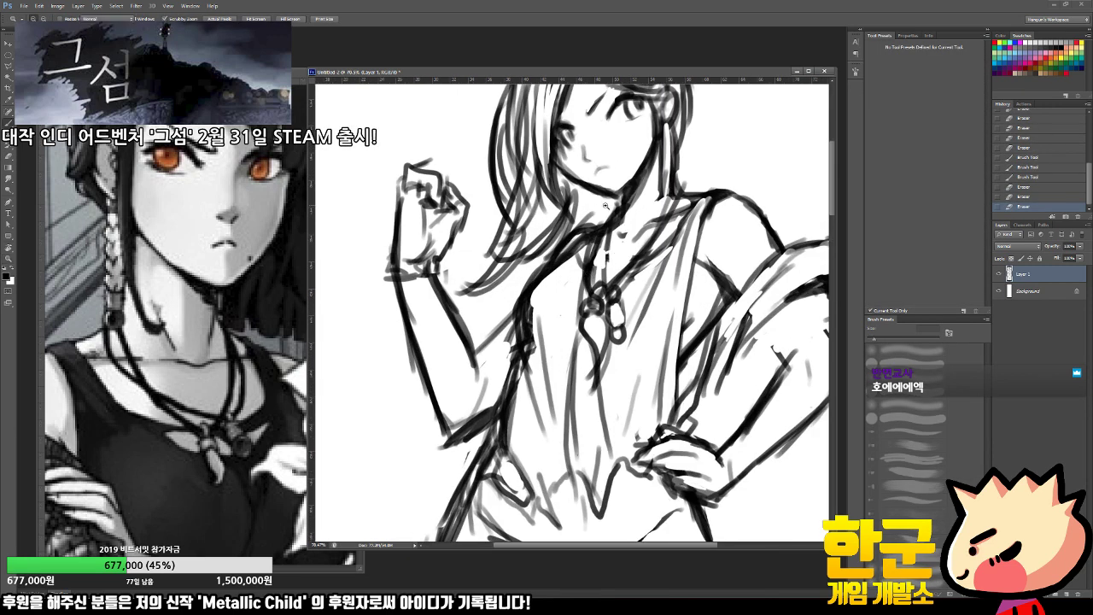
left_click_drag(570, 176, 554, 227)
left_click_drag(571, 178, 558, 246)
key("e")
mouse_move(595, 216)
left_mouse_down()
mouse_move(544, 249)
mouse_move(579, 222)
mouse_move(575, 211)
mouse_move(598, 220)
left_mouse_up()
key("ctrl+alt+z")
key("ctrl+alt+z")
key("ctrl+alt+z")
key("b")
key("e")
key("z")
left_click_drag(580, 292, 515, 326)
left_click(232, 386)
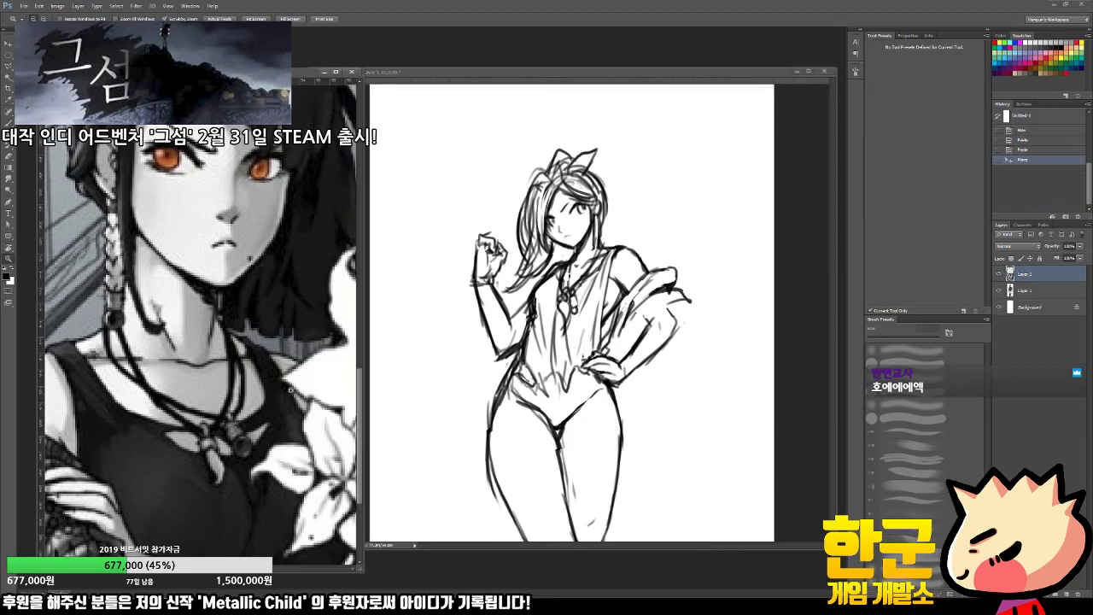
left_click(571, 230)
left_click(581, 234)
left_click(566, 256)
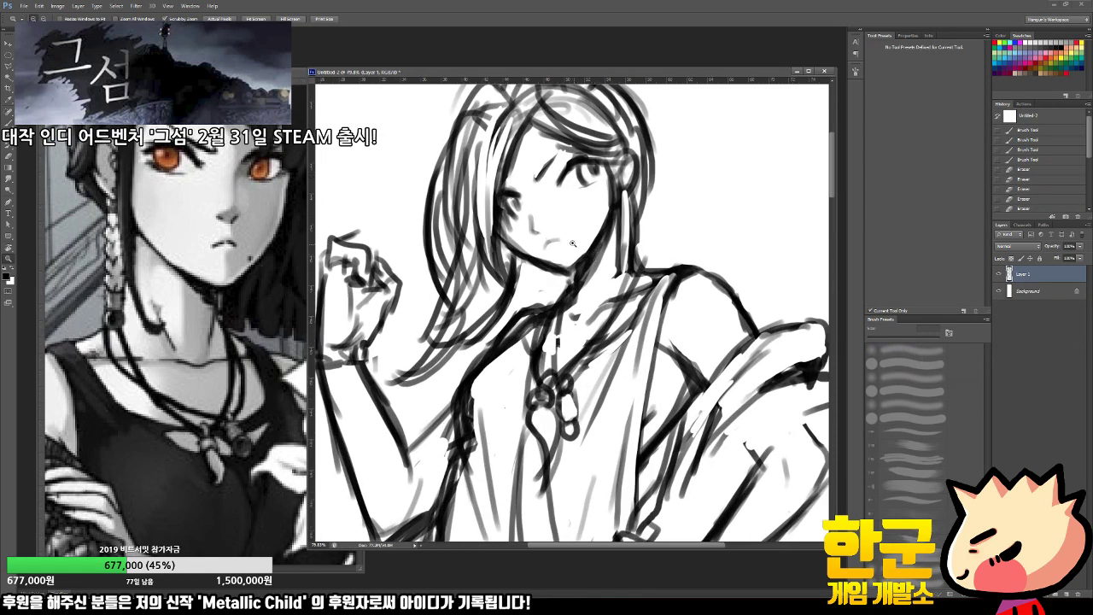
Step: Paint a small mole beneath the mouth and touch up the lower edge of the eye nearest the ear
key("b")
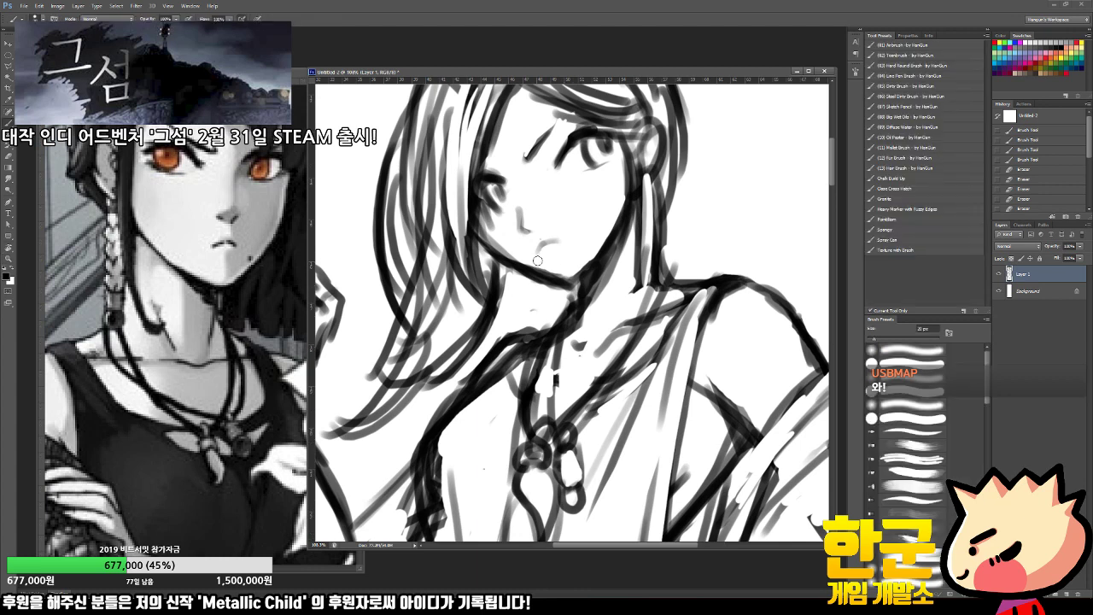
left_click_drag(539, 262, 564, 245)
key("ctrl+z")
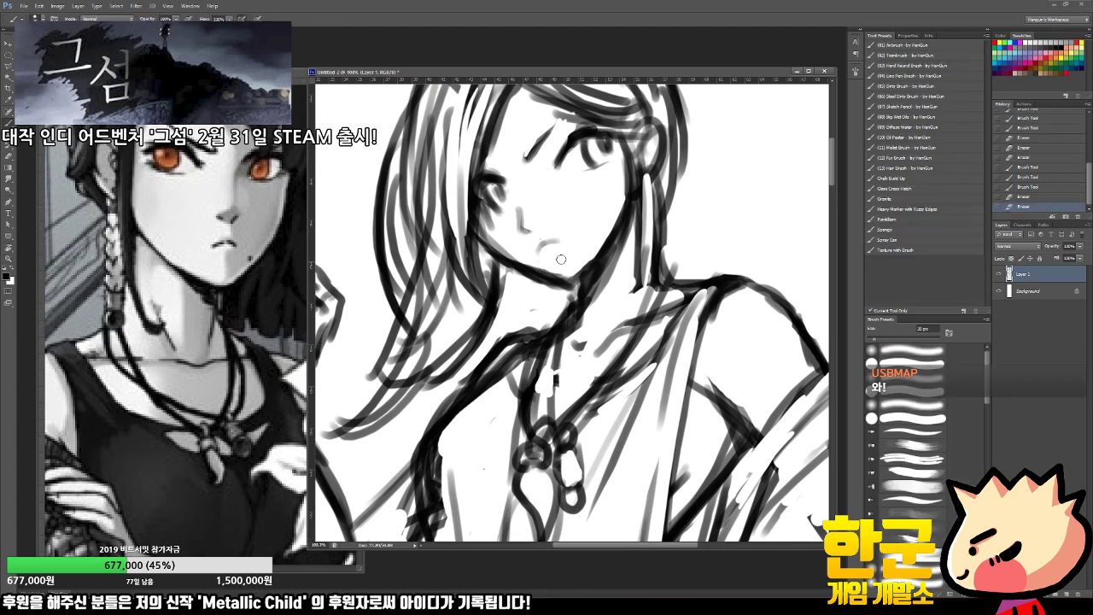
key("b")
left_click(539, 259)
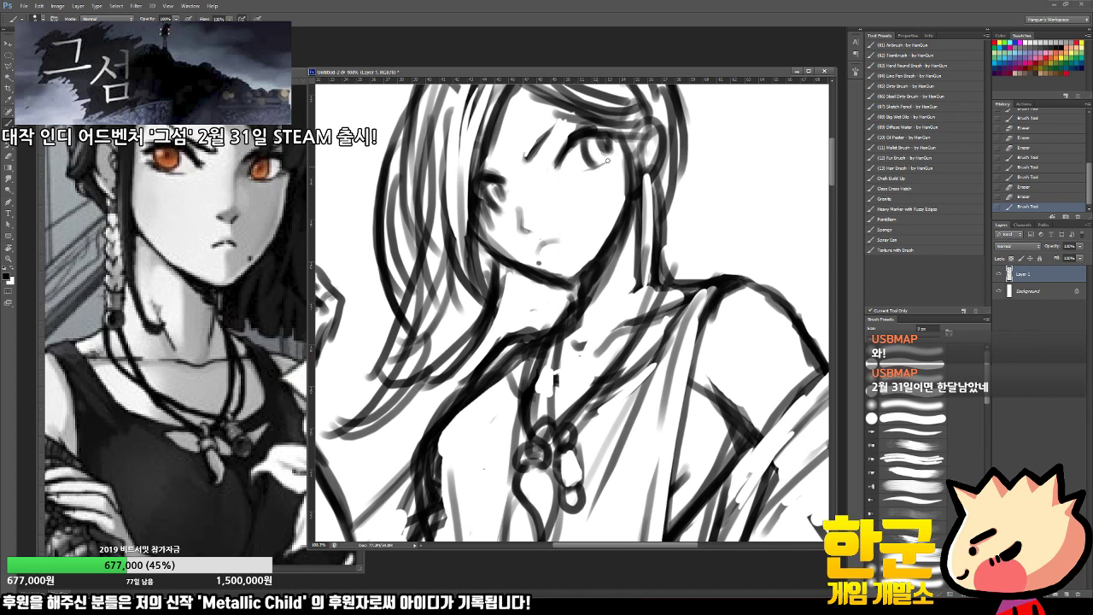
left_click_drag(608, 160, 618, 150)
key("z")
left_click_drag(670, 394, 599, 401)
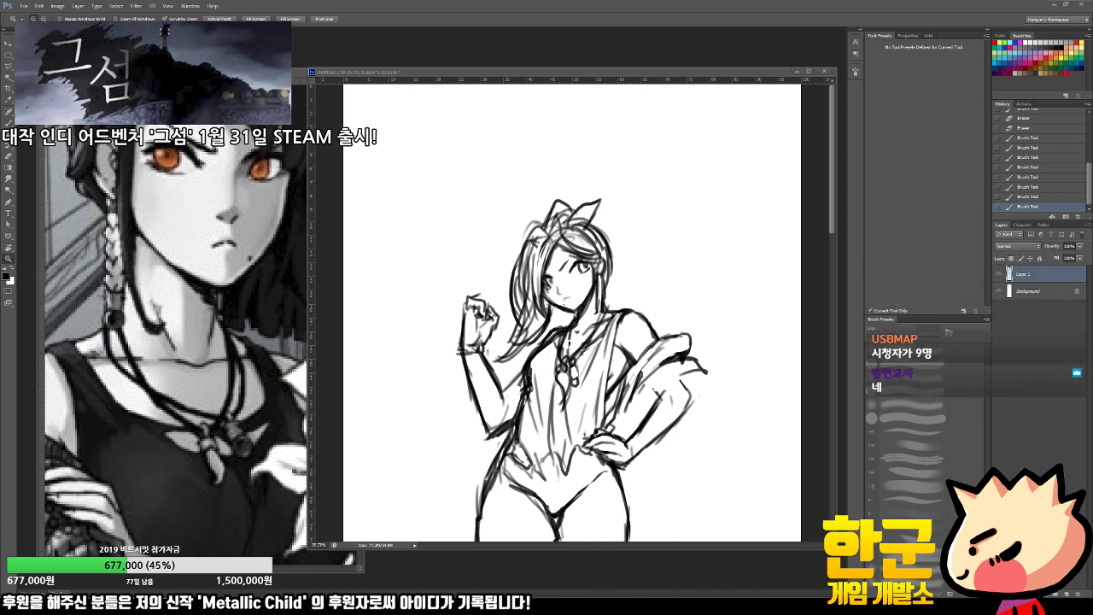
Step: Erase stray lines around the forearm and the hand resting on the hip, and along the waist beside it
key("b")
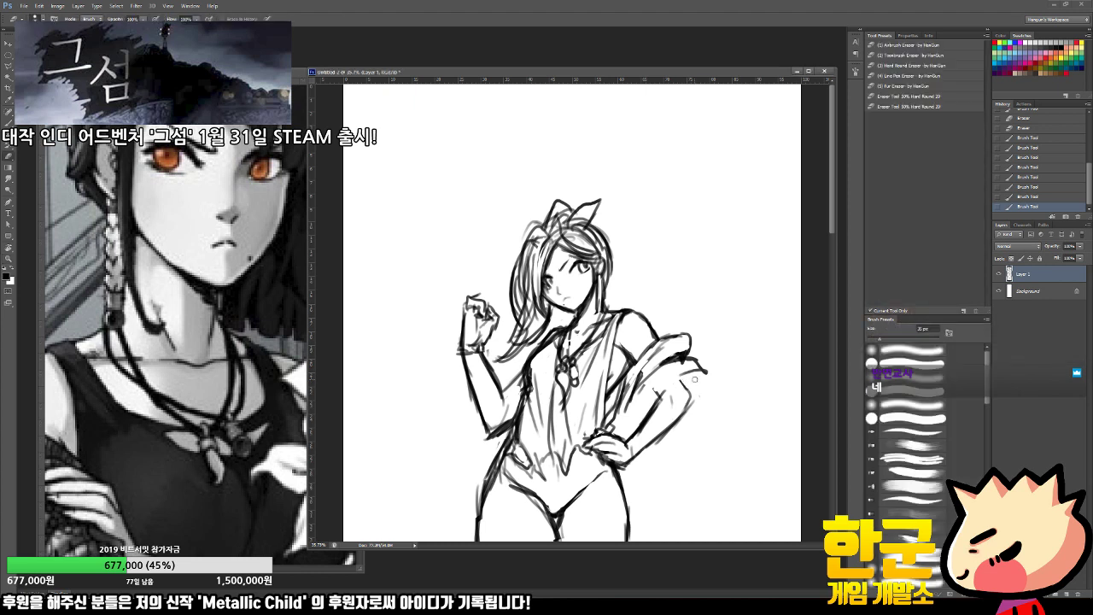
key("e")
left_click_drag(630, 446, 633, 439)
mouse_move(630, 448)
left_mouse_down()
mouse_move(577, 457)
mouse_move(627, 461)
left_mouse_up()
key("z")
key("e")
mouse_move(595, 393)
left_mouse_down()
mouse_move(637, 391)
mouse_move(619, 415)
mouse_move(597, 418)
mouse_move(609, 419)
left_mouse_up()
key("z")
key("e")
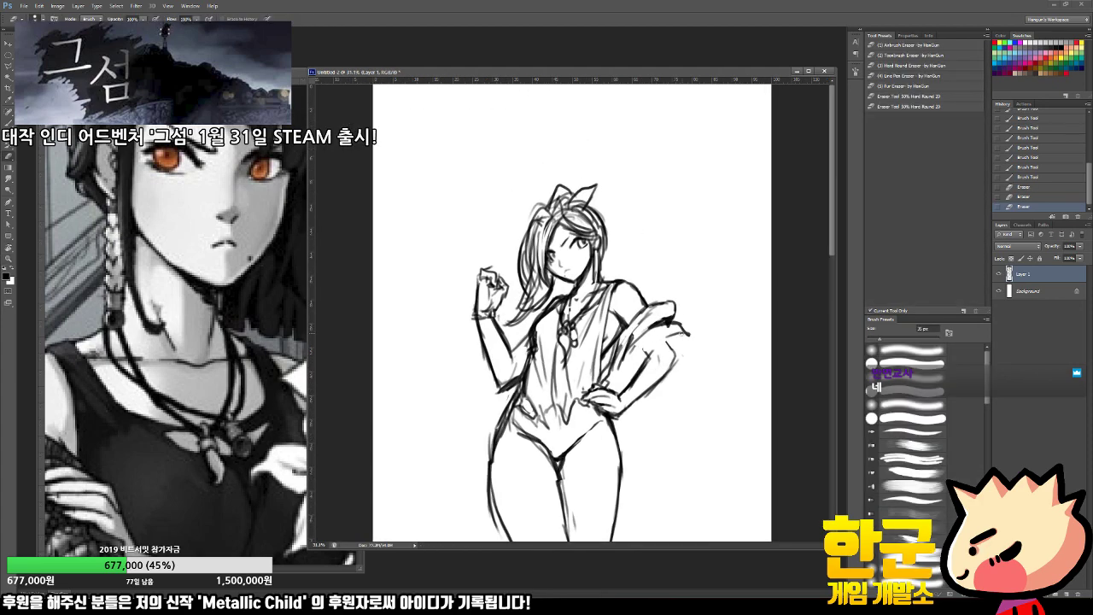
Step: Check the full reference, then lighten the outer end of the jacket sleeve with the Eraser and sketch over it
key("b")
left_click(299, 369)
key("z")
left_click_drag(310, 368, 259, 342)
left_click_drag(261, 259, 301, 407)
left_click(708, 348)
key("e")
left_click_drag(666, 300, 675, 318)
mouse_move(679, 322)
left_mouse_down()
mouse_move(686, 335)
mouse_move(657, 325)
mouse_move(662, 308)
mouse_move(666, 330)
mouse_move(636, 341)
mouse_move(653, 331)
left_mouse_up()
key("bracketright")
key("bracketright")
key("bracketright")
key("bracketright")
key("bracketright")
key("b")
mouse_move(659, 326)
left_mouse_down()
mouse_move(640, 339)
mouse_move(685, 339)
mouse_move(678, 351)
left_mouse_up()
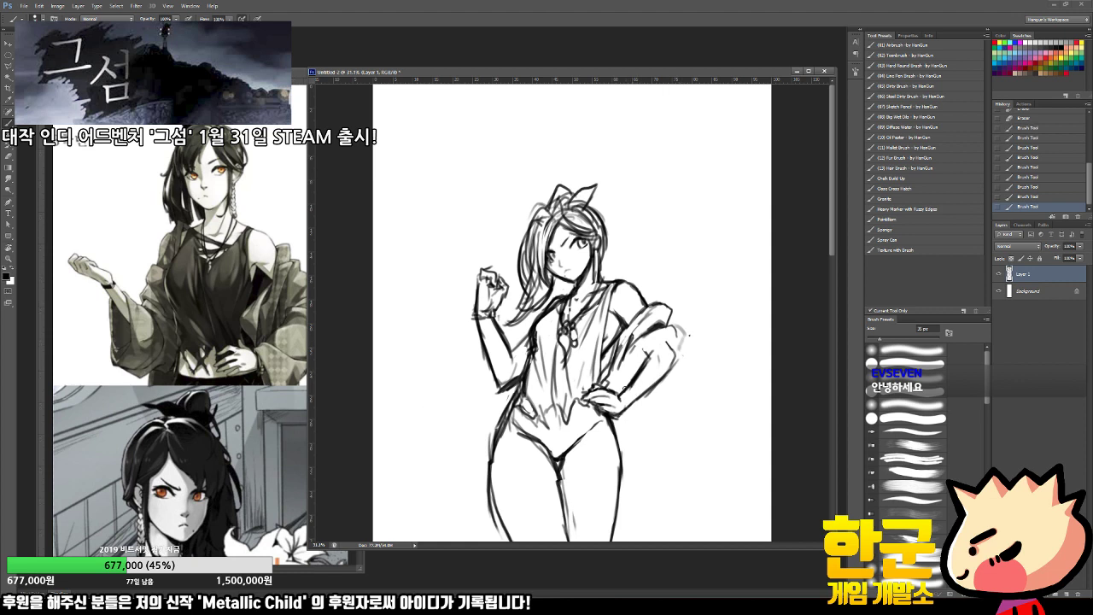
mouse_move(623, 387)
left_mouse_down()
mouse_move(629, 419)
mouse_move(632, 403)
left_mouse_up()
left_click_drag(630, 408, 636, 453)
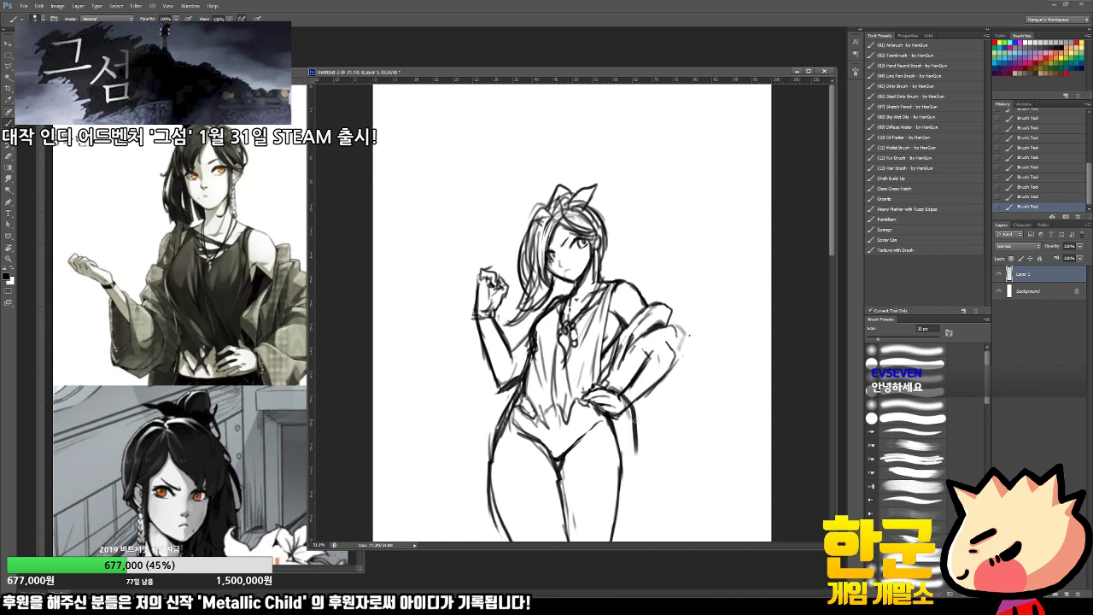
key("e")
left_click_drag(630, 394, 632, 475)
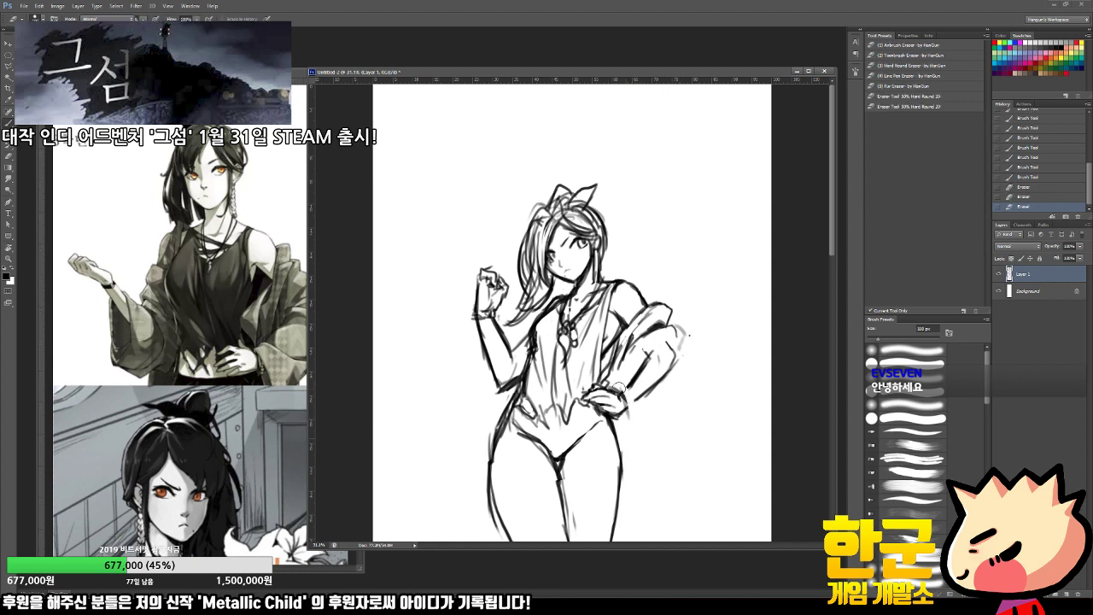
Step: Draw the jacket edge hanging from the hand on the hip down along the outer thigh
key("b")
left_click_drag(620, 391, 629, 427)
left_click_drag(622, 395, 628, 482)
Step: Hide Layer 2 in the reference document to uncover the lower half of the full-body illustration
left_click(293, 386)
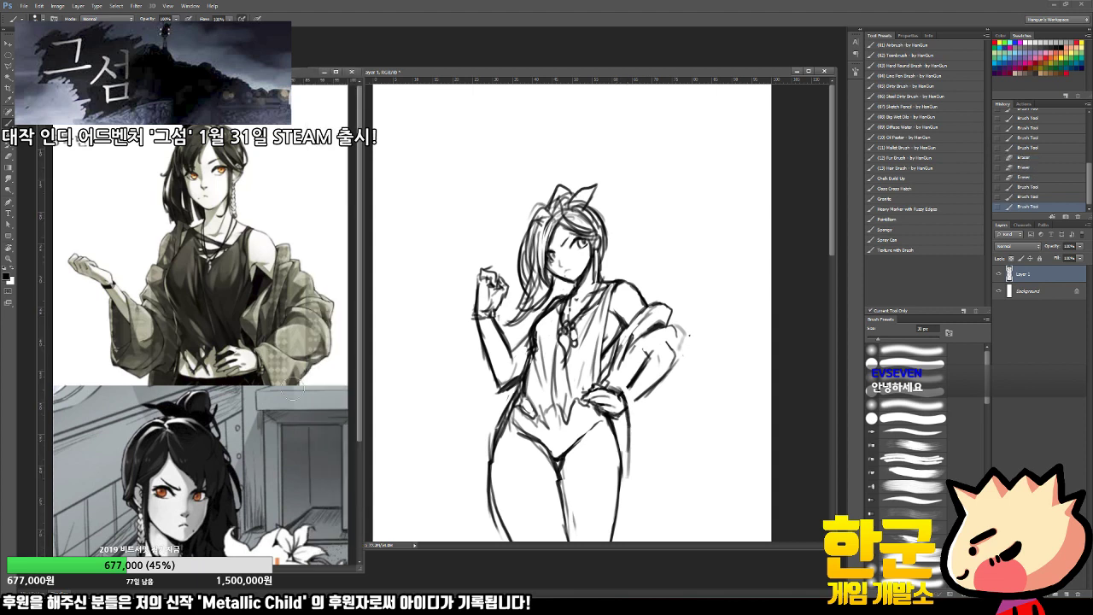
scroll(292, 389, "down", 3)
left_click(998, 274)
left_click(658, 415)
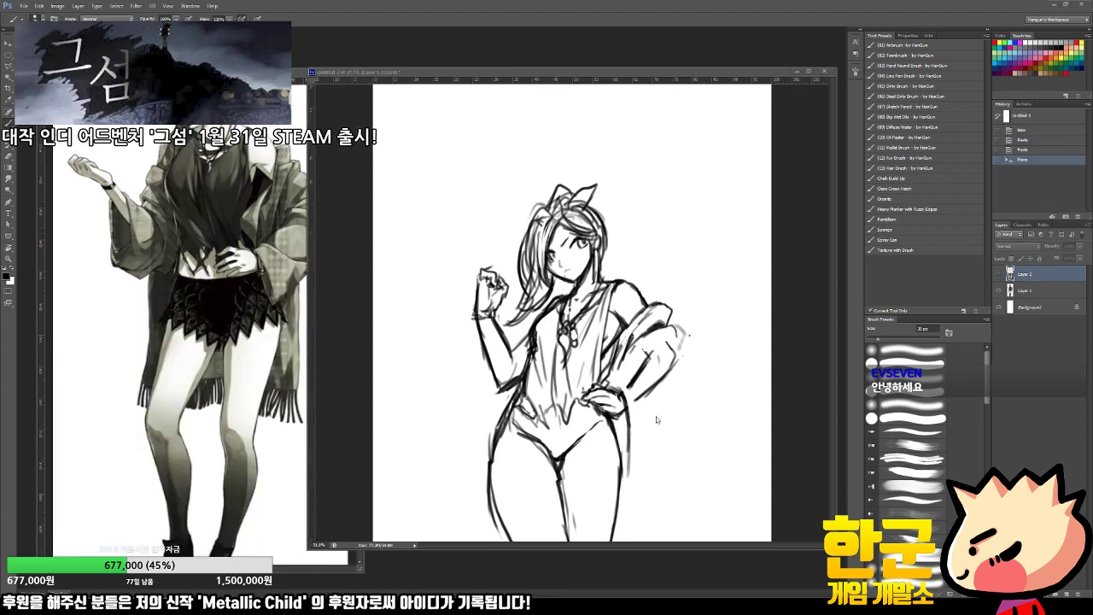
Step: Rework the hanging jacket edge beside the hip, strengthening its upper part and erasing its lower end
key("e")
left_click_drag(630, 475, 634, 449)
key("b")
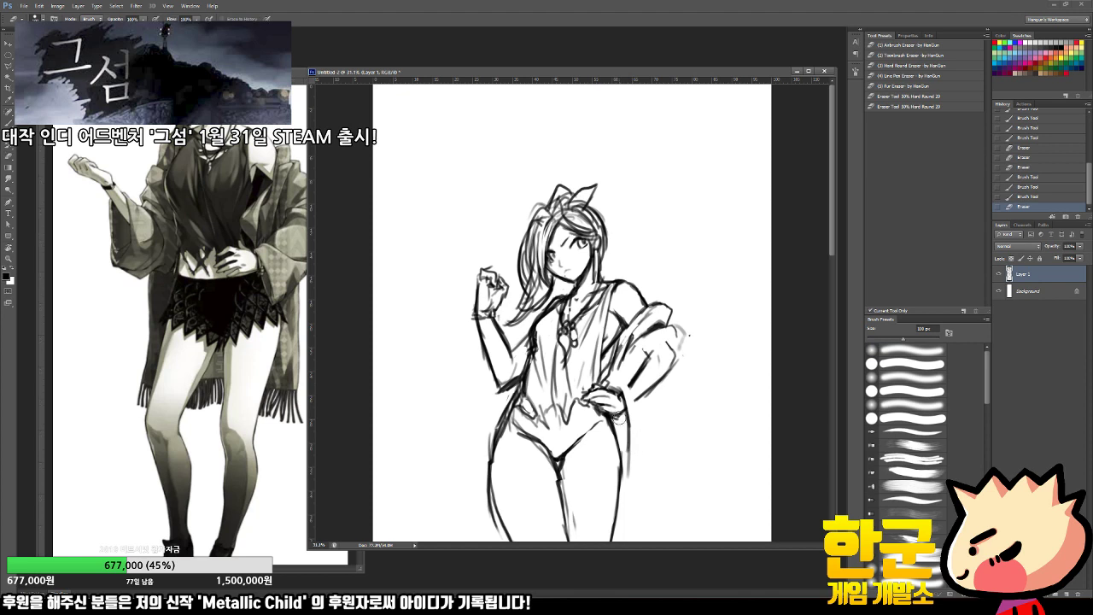
left_click_drag(621, 412, 629, 445)
mouse_move(620, 410)
left_mouse_down()
mouse_move(627, 386)
mouse_move(630, 468)
left_mouse_up()
key("e")
left_click_drag(630, 461, 631, 423)
Step: Draw the wide sleeve cuff around the wrist on the hip and the sleeve's hanging lower edge
key("b")
left_click_drag(620, 379, 656, 396)
left_click_drag(635, 381, 657, 398)
mouse_move(639, 384)
left_mouse_down()
mouse_move(656, 397)
mouse_move(628, 386)
mouse_move(643, 402)
mouse_move(616, 432)
left_mouse_up()
key("e")
key("b")
left_click_drag(612, 422, 624, 454)
mouse_move(612, 417)
left_mouse_down()
mouse_move(629, 461)
mouse_move(642, 446)
left_mouse_up()
left_click_drag(632, 456, 673, 407)
Step: Close the wide sleeve with an outer edge and add a fold line inside it, following the reference
key("e")
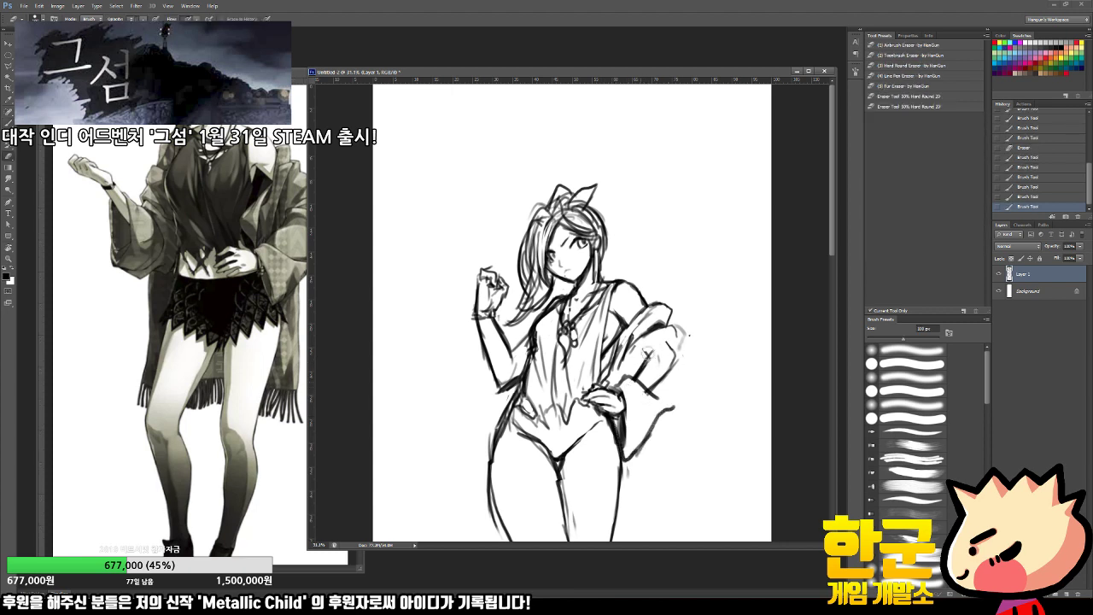
mouse_move(647, 359)
left_mouse_down()
mouse_move(679, 361)
mouse_move(674, 342)
mouse_move(688, 371)
mouse_move(670, 405)
left_mouse_up()
key("ctrl+z")
key("b")
key("b")
left_click(250, 369)
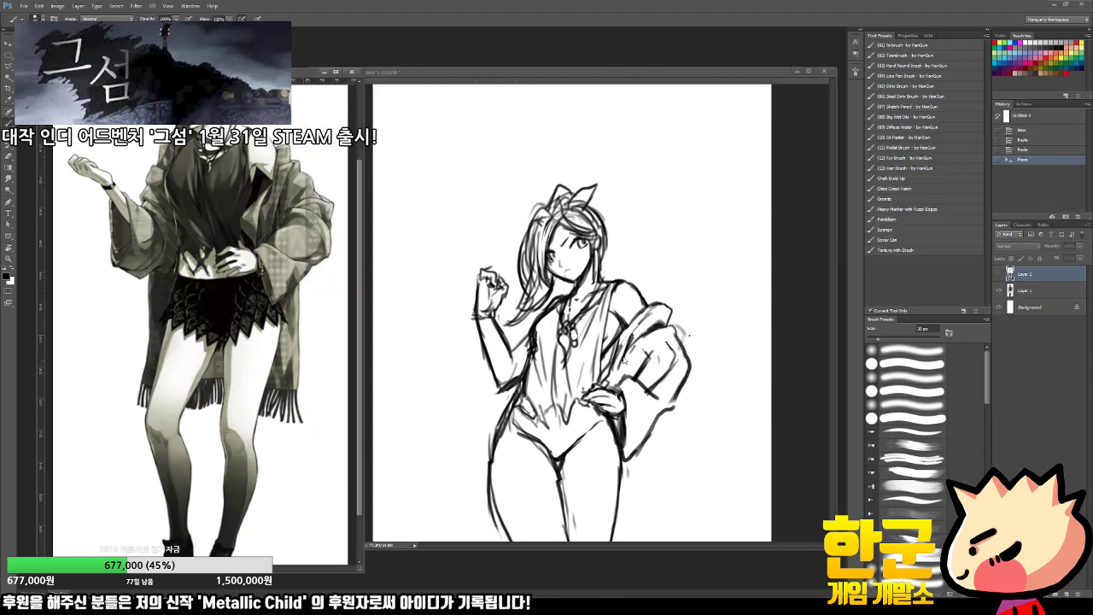
left_click(649, 352)
mouse_move(645, 349)
left_mouse_down()
mouse_move(673, 354)
mouse_move(687, 394)
mouse_move(665, 406)
mouse_move(677, 390)
mouse_move(654, 377)
left_mouse_up()
Step: Erase the old arm and jacket lines running through the upper sleeve toward the waist
key("e")
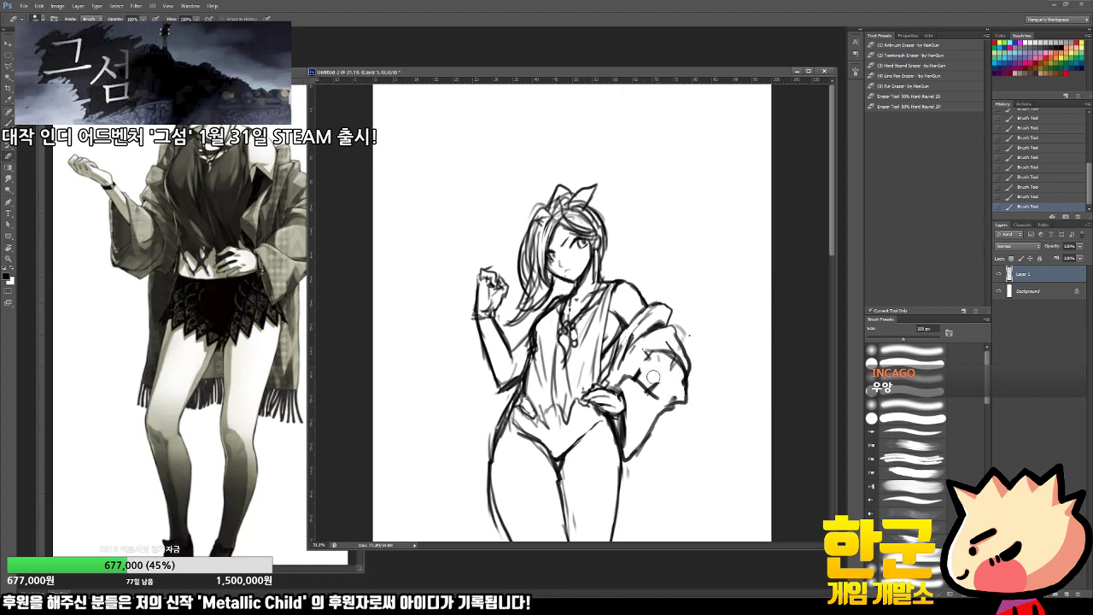
key("b")
key("e")
mouse_move(633, 330)
left_mouse_down()
mouse_move(621, 348)
mouse_move(620, 337)
mouse_move(606, 386)
mouse_move(607, 373)
left_mouse_up()
key("b")
key("e")
left_click_drag(609, 368, 605, 373)
left_click_drag(605, 373, 600, 381)
key("b")
key("e")
left_click_drag(633, 338, 629, 347)
mouse_move(631, 340)
left_mouse_down()
mouse_move(610, 379)
mouse_move(648, 355)
mouse_move(675, 376)
mouse_move(655, 386)
mouse_move(661, 394)
mouse_move(673, 361)
mouse_move(677, 372)
left_mouse_up()
Step: Redraw the curved fold across the upper sleeve and clean up the lines below the jacket collar
key("b")
key("e")
mouse_move(642, 364)
left_mouse_down()
mouse_move(632, 350)
mouse_move(654, 348)
left_mouse_up()
key("b")
mouse_move(638, 355)
left_mouse_down()
mouse_move(658, 349)
mouse_move(680, 363)
mouse_move(659, 338)
left_mouse_up()
key("e")
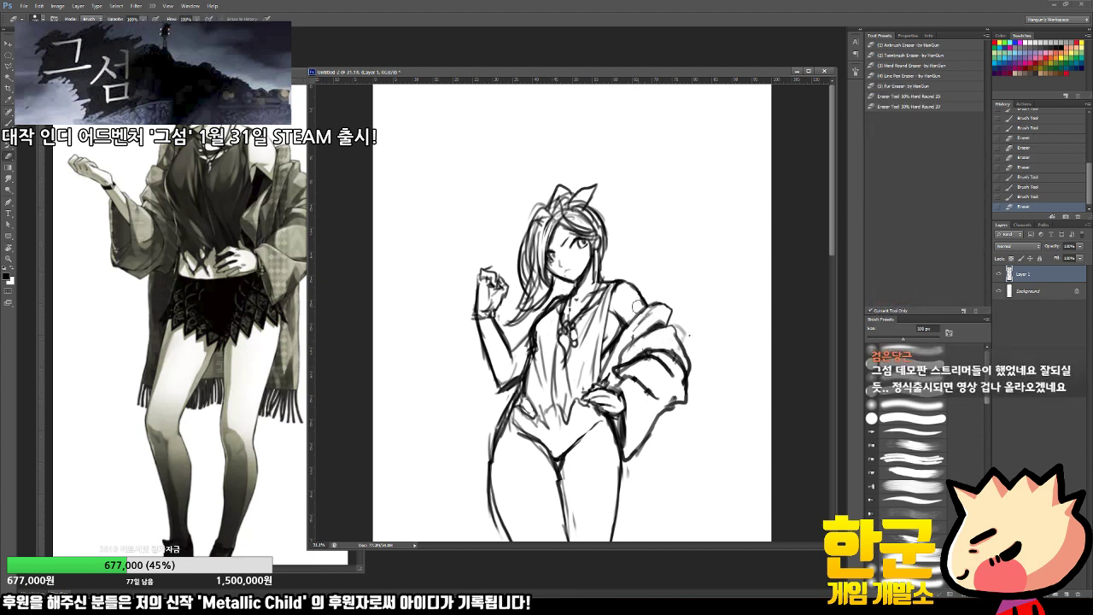
mouse_move(653, 318)
left_mouse_down()
mouse_move(637, 326)
mouse_move(675, 338)
mouse_move(620, 337)
left_mouse_up()
key("b")
key("e")
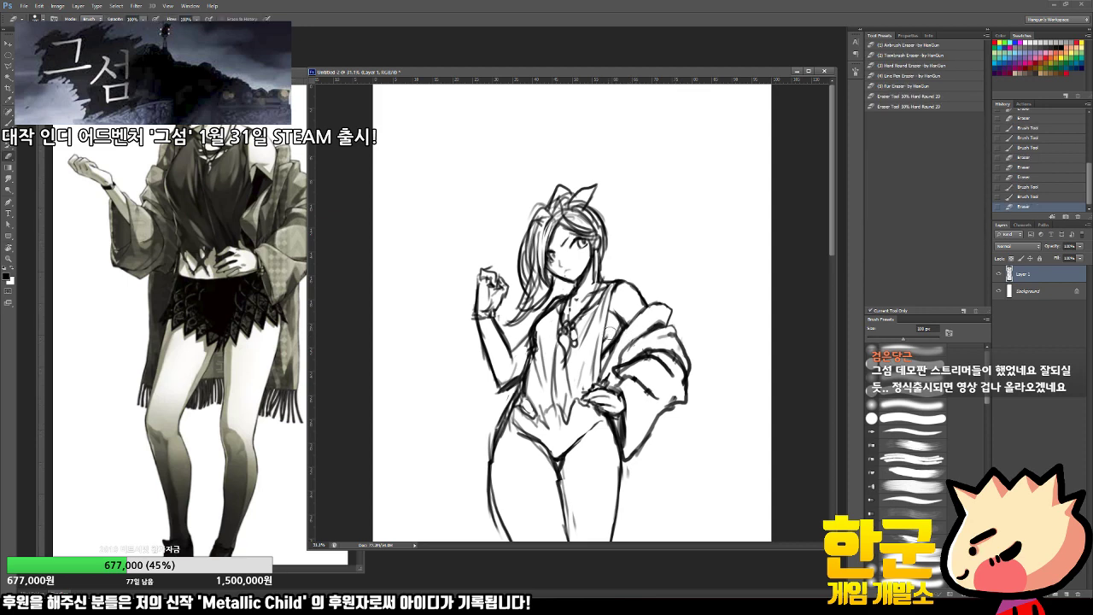
Step: Redraw the edge between the armpit and the waist where the top meets the slipped-down jacket
key("b")
scroll(608, 342, "up", 2)
left_click_drag(609, 321, 623, 318)
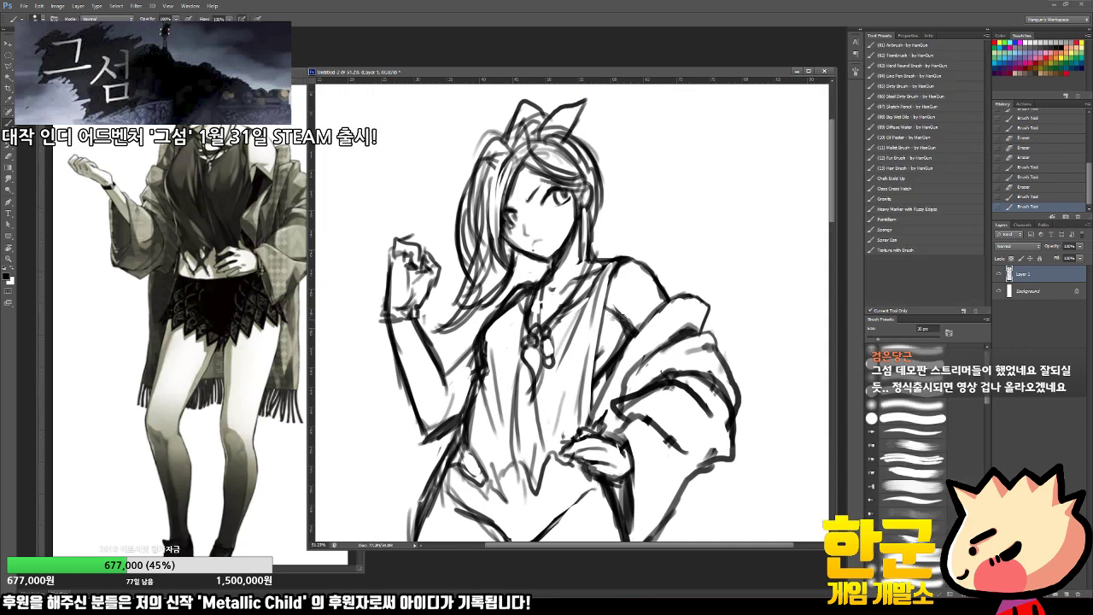
key("e")
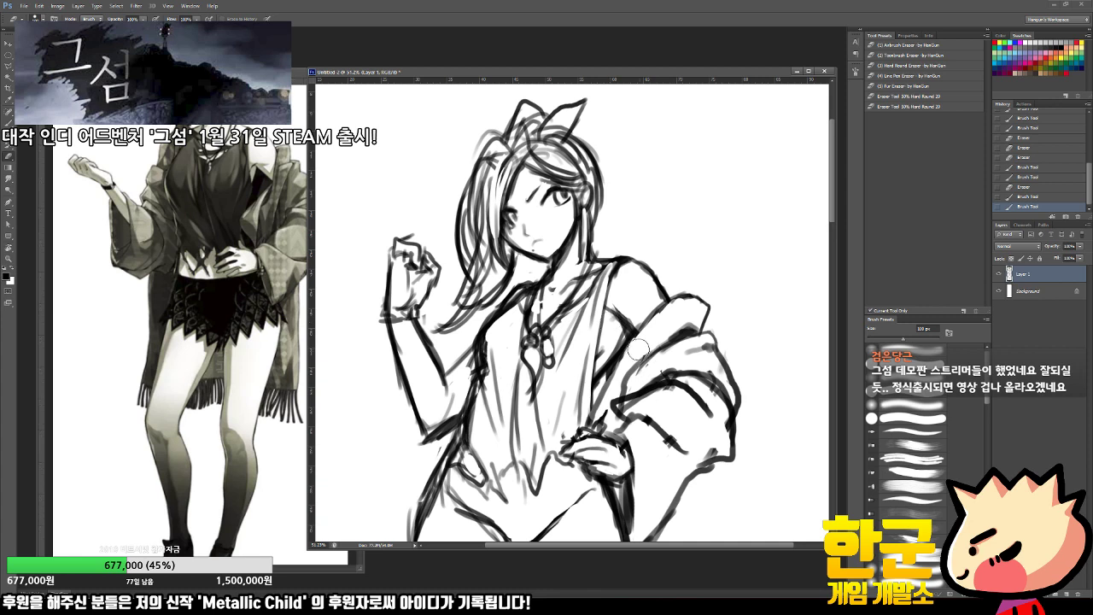
key("b")
mouse_move(615, 323)
left_mouse_down()
mouse_move(623, 346)
mouse_move(597, 369)
mouse_move(611, 354)
mouse_move(601, 381)
left_mouse_up()
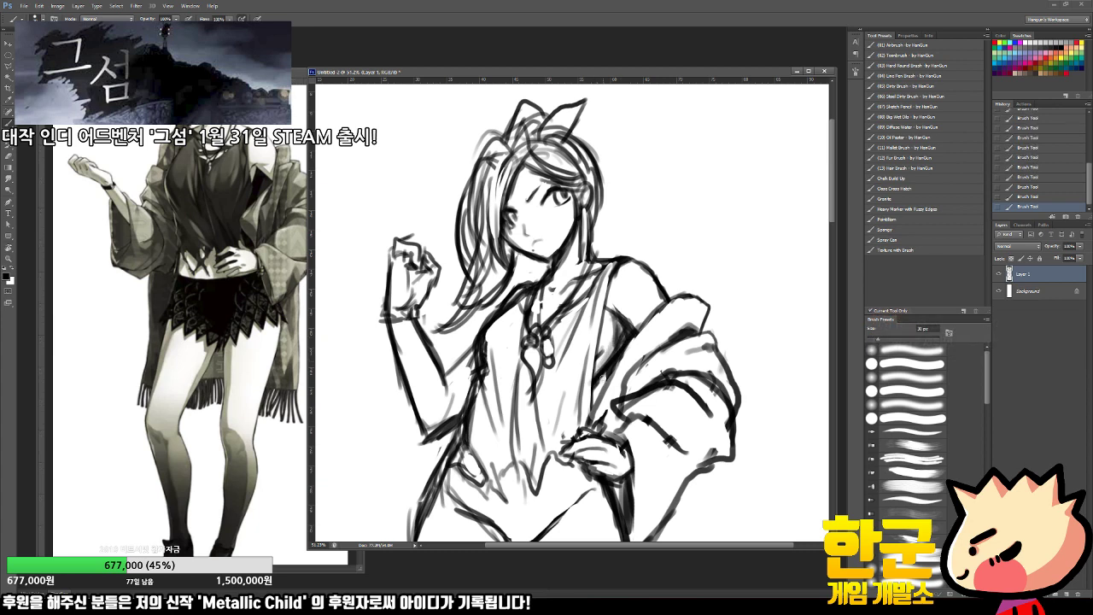
key("e")
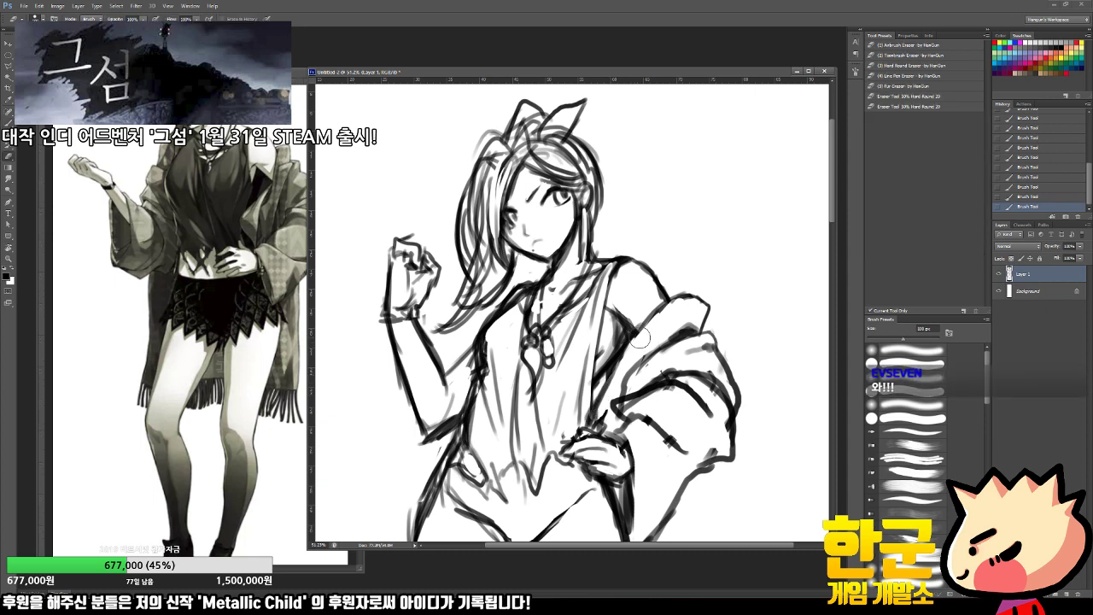
mouse_move(637, 346)
left_mouse_down()
mouse_move(613, 389)
mouse_move(626, 348)
mouse_move(613, 358)
left_mouse_up()
key("b")
mouse_move(643, 336)
left_mouse_down()
mouse_move(611, 359)
mouse_move(602, 398)
left_mouse_up()
left_click_drag(617, 365, 602, 403)
Step: Thin the jacket collar line and erase excess fold strokes inside the wide sleeve
key("e")
mouse_move(636, 338)
left_mouse_down()
mouse_move(696, 304)
mouse_move(683, 284)
mouse_move(646, 294)
mouse_move(694, 317)
mouse_move(691, 340)
mouse_move(709, 291)
mouse_move(691, 307)
mouse_move(679, 299)
mouse_move(709, 302)
left_mouse_up()
key("b")
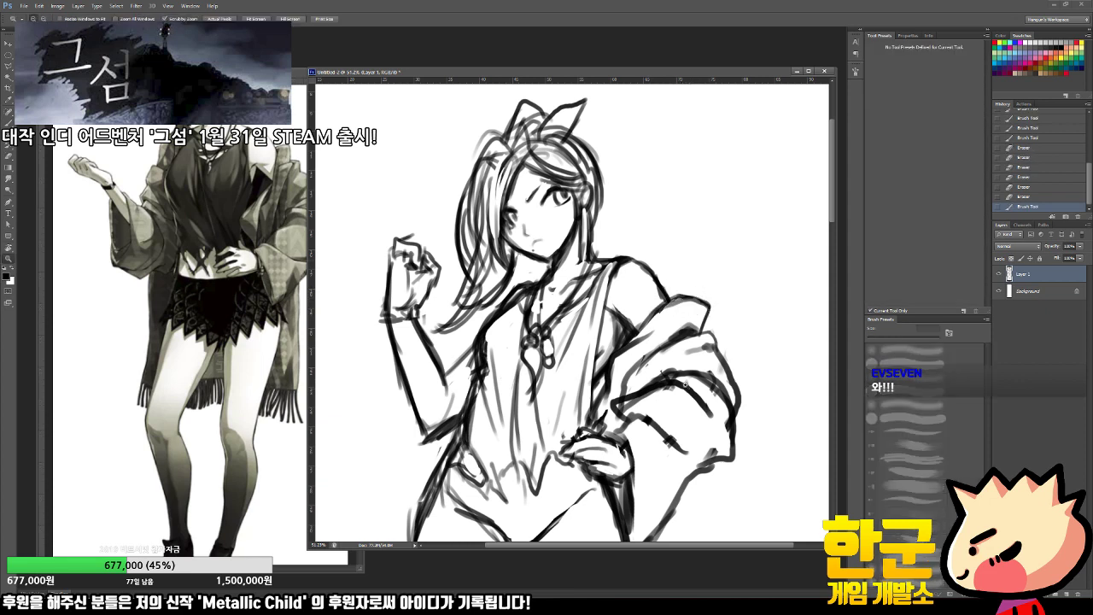
key("e")
mouse_move(681, 350)
left_mouse_down()
mouse_move(712, 353)
mouse_move(718, 380)
left_mouse_up()
mouse_move(709, 380)
left_mouse_down()
mouse_move(697, 384)
mouse_move(716, 401)
mouse_move(712, 391)
left_mouse_up()
mouse_move(713, 391)
left_mouse_down()
mouse_move(720, 443)
mouse_move(694, 459)
mouse_move(636, 425)
mouse_move(683, 452)
left_mouse_up()
Step: Redraw the wide sleeve's fold lines and clean up its interior and lower edge with the Eraser
key("b")
mouse_move(618, 415)
left_mouse_down()
mouse_move(682, 432)
mouse_move(697, 455)
mouse_move(651, 425)
mouse_move(732, 422)
mouse_move(602, 442)
mouse_move(683, 410)
left_mouse_up()
key("e")
key("b")
left_click_drag(683, 372, 630, 397)
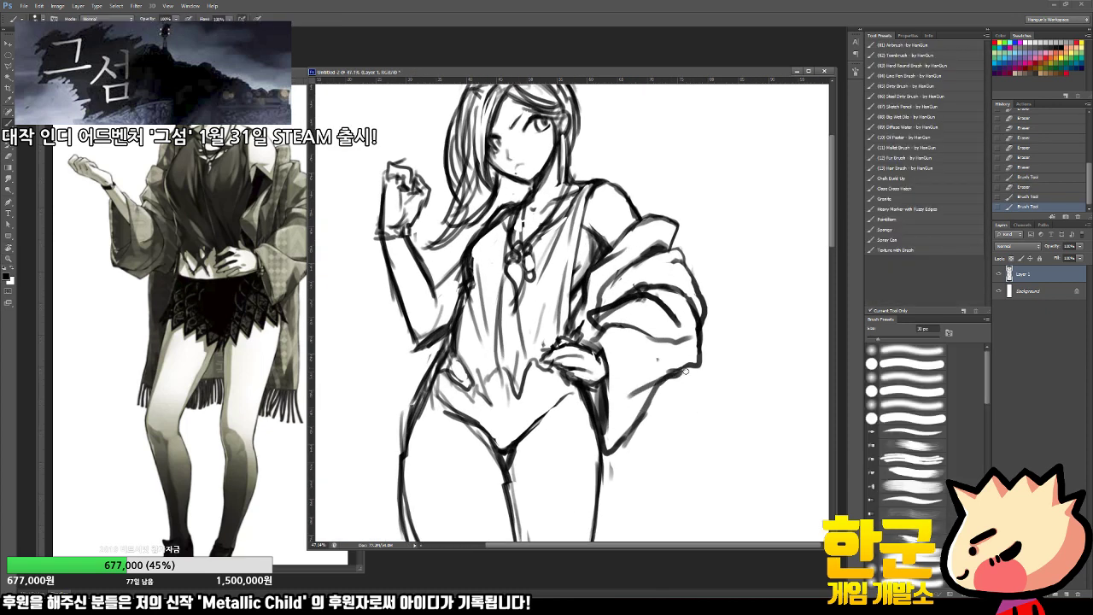
key("e")
mouse_move(654, 361)
left_mouse_down()
mouse_move(676, 380)
mouse_move(655, 370)
mouse_move(637, 383)
left_mouse_up()
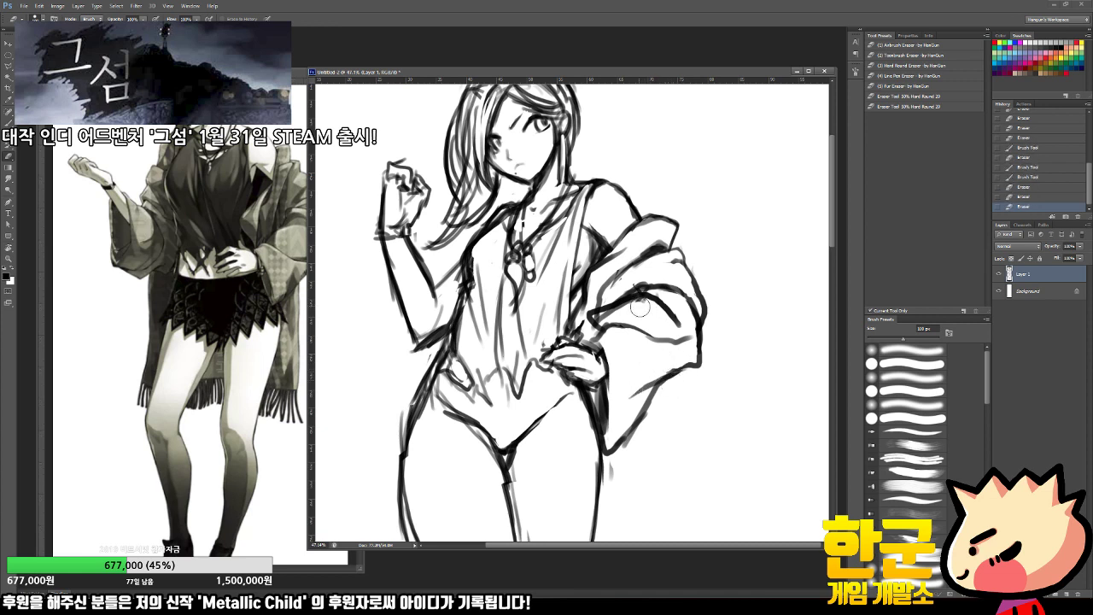
left_click_drag(640, 308, 691, 331)
key("b")
left_click_drag(657, 261, 690, 270)
Step: Draw the two long edges of the jacket tail hanging below the sleeve beside the thigh
key("z")
left_click_drag(687, 265, 575, 255)
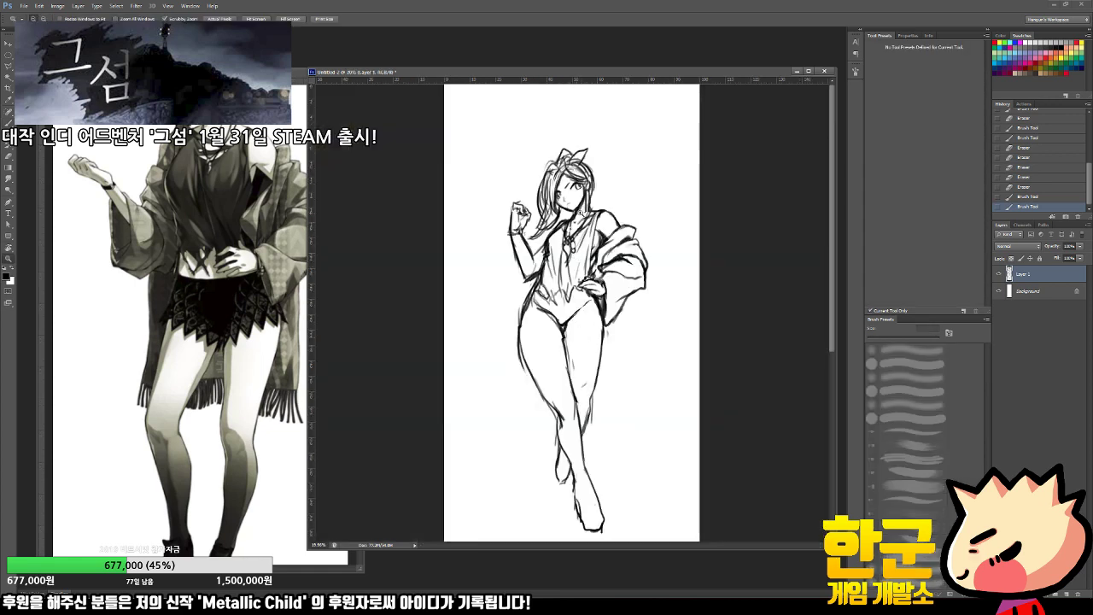
left_click_drag(581, 213, 705, 216)
left_click_drag(675, 333, 672, 243)
key("b")
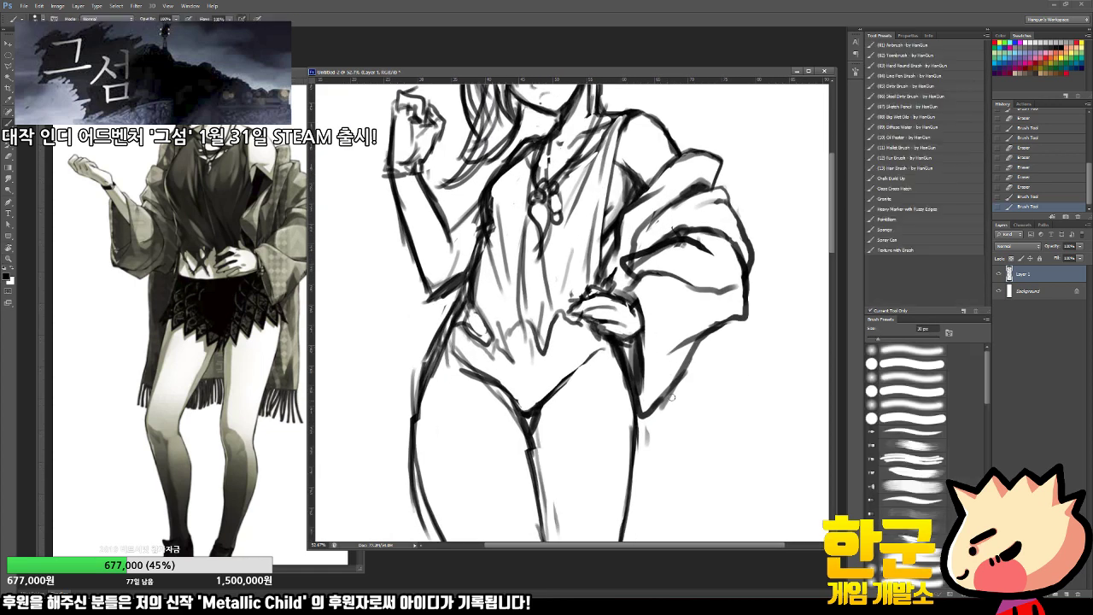
left_click_drag(682, 371, 689, 500)
left_click_drag(681, 495, 692, 377)
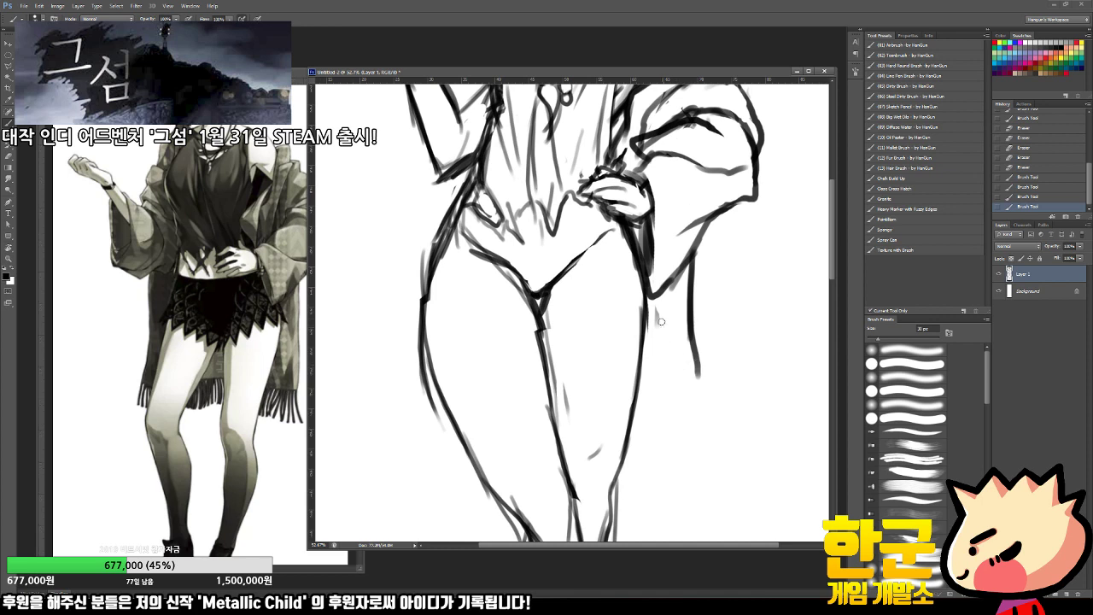
left_click_drag(660, 321, 669, 394)
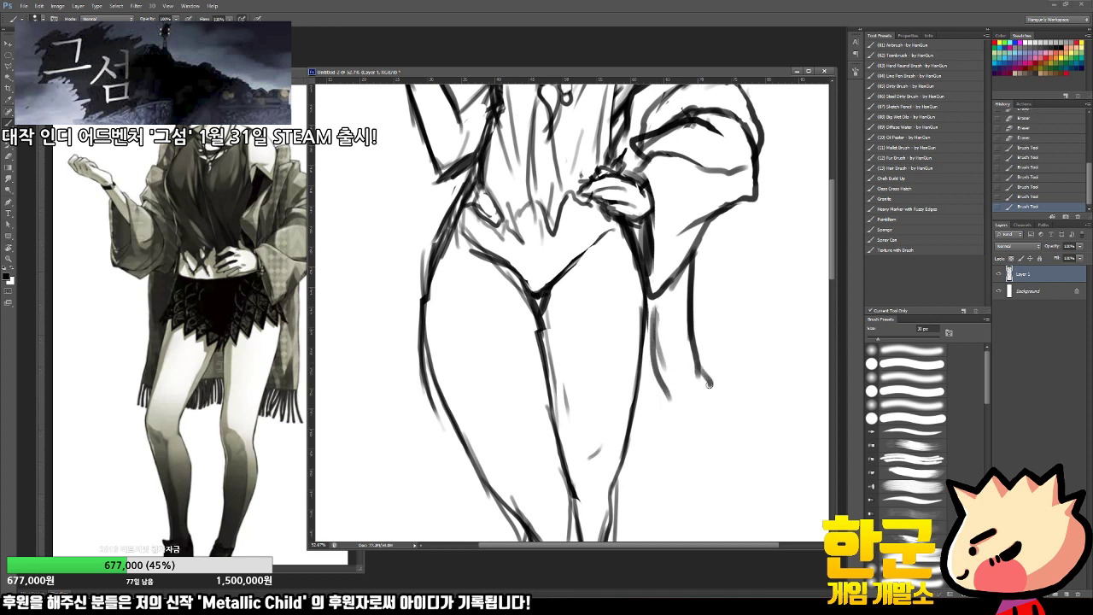
Step: Draw the jacket tail's angled hem and add a row of fringe strands along it, trimming their ends
mouse_move(694, 359)
left_mouse_down()
mouse_move(676, 405)
mouse_move(636, 397)
mouse_move(644, 458)
left_mouse_up()
mouse_move(658, 399)
left_mouse_down()
mouse_move(659, 456)
mouse_move(693, 461)
left_mouse_up()
key("e")
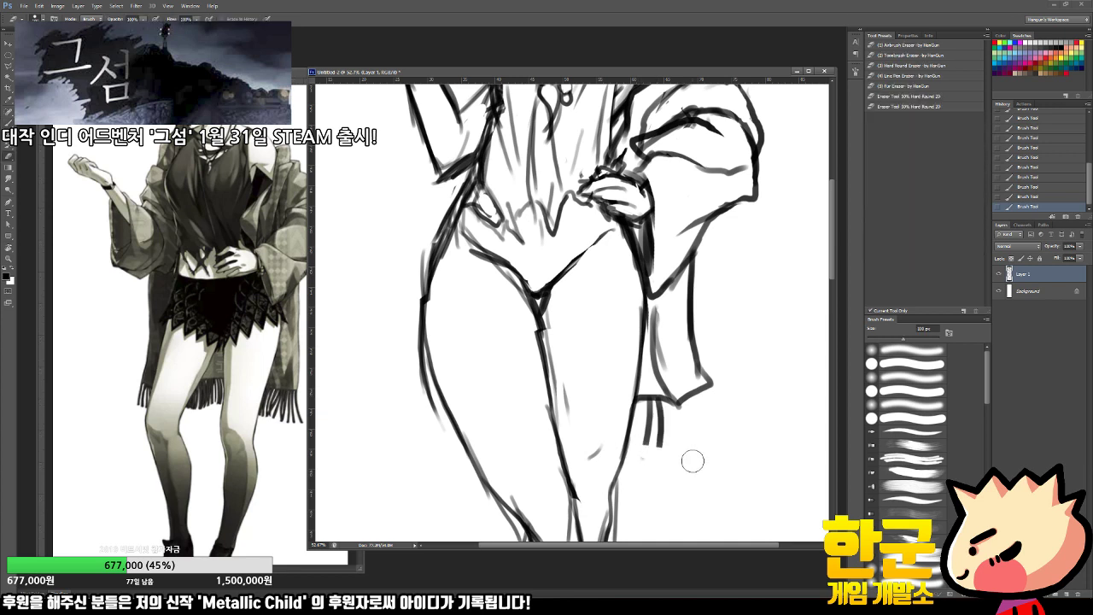
key("b")
mouse_move(666, 402)
left_mouse_down()
mouse_move(671, 463)
mouse_move(693, 461)
left_mouse_up()
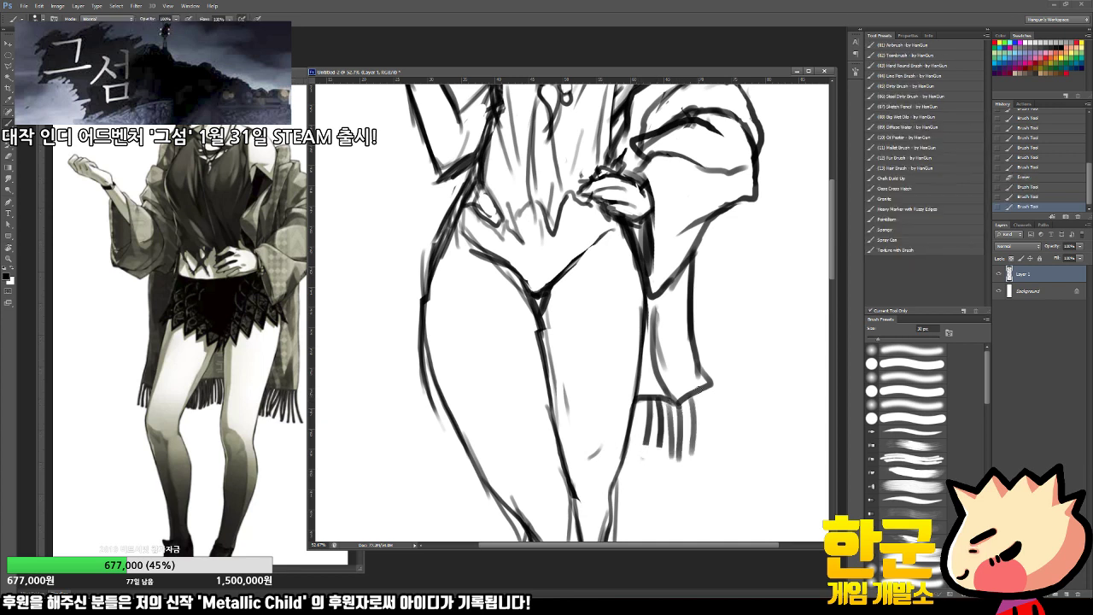
left_click_drag(698, 388, 708, 435)
left_click_drag(712, 386, 718, 434)
mouse_move(698, 390)
left_mouse_down()
mouse_move(708, 444)
mouse_move(731, 436)
left_mouse_up()
key("e")
left_click_drag(660, 463, 687, 460)
key("b")
left_click_drag(643, 411, 637, 442)
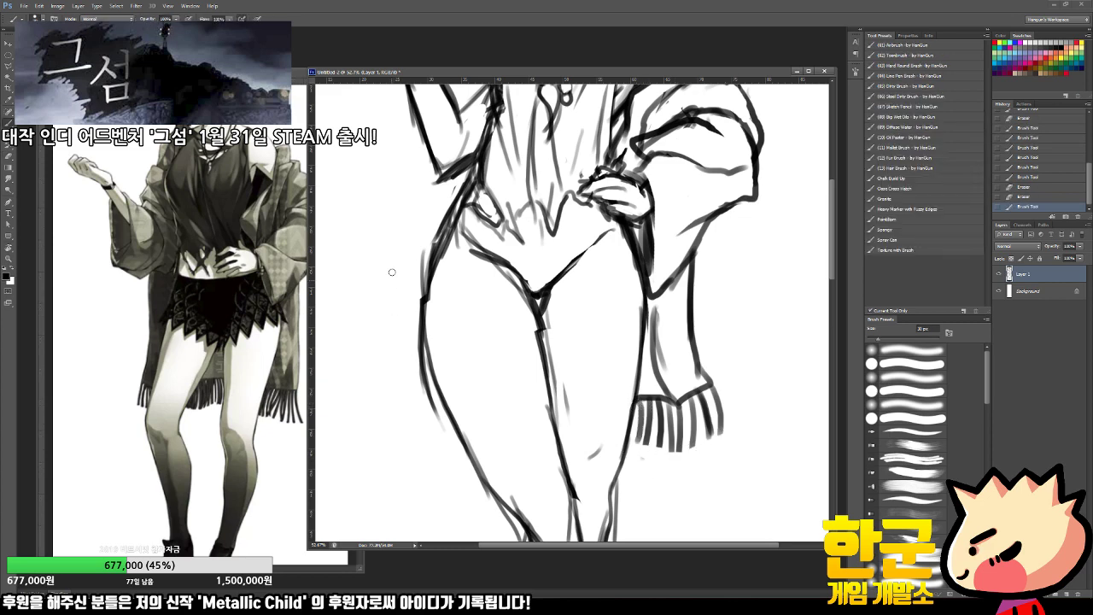
Step: Draw the inner edge of the loose sleeve hanging from the raised forearm, erasing and redrawing the first line
left_click(408, 204)
left_click_drag(414, 219, 432, 365)
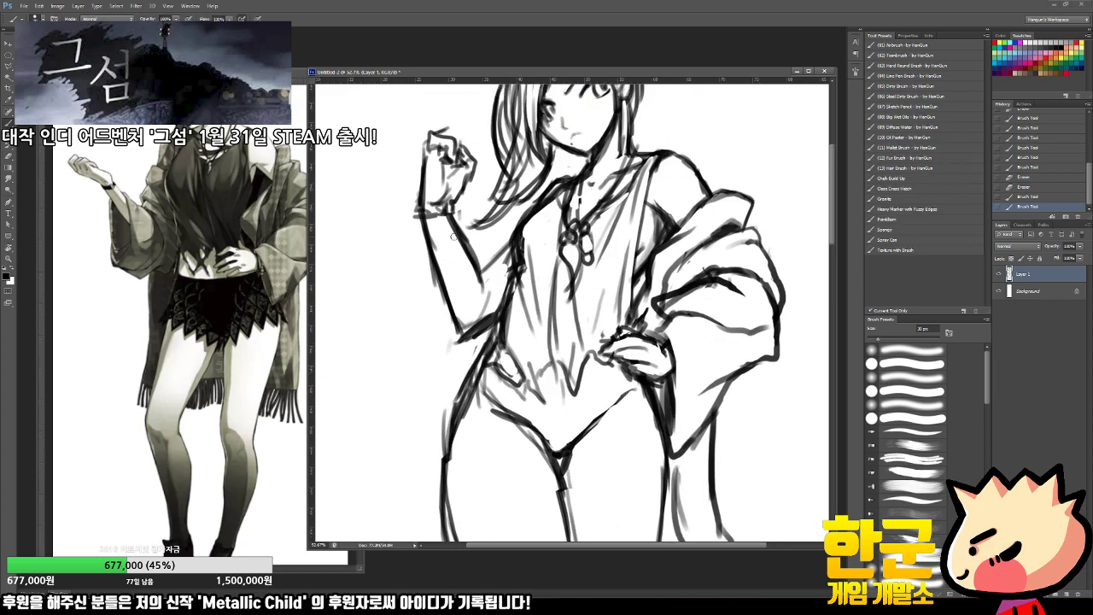
left_click_drag(461, 233, 445, 279)
key("e")
left_click_drag(457, 227, 446, 286)
key("b")
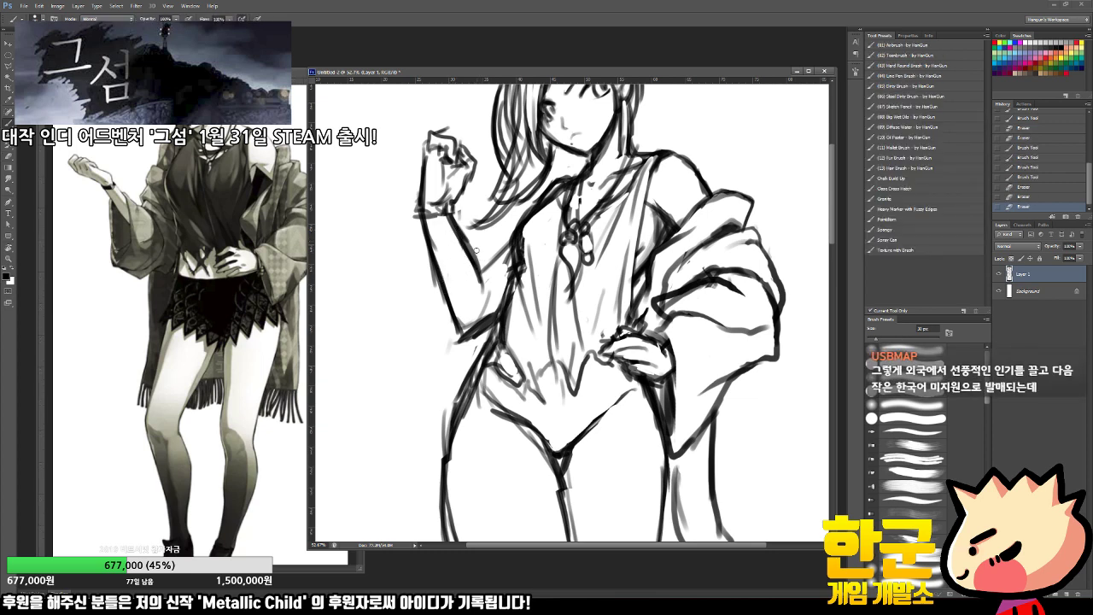
left_click_drag(457, 230, 449, 328)
left_click_drag(440, 290, 442, 334)
left_click_drag(441, 290, 441, 359)
left_click_drag(444, 316, 440, 351)
mouse_move(445, 322)
left_mouse_down()
mouse_move(443, 352)
mouse_move(443, 312)
mouse_move(441, 357)
left_mouse_up()
Step: Draw the loose sleeve's outer edge hanging below the raised forearm and erase the forearm lines it covers
key("e")
key("b")
left_click_drag(435, 263, 434, 313)
left_click_drag(435, 295, 434, 386)
left_click_drag(436, 315, 433, 377)
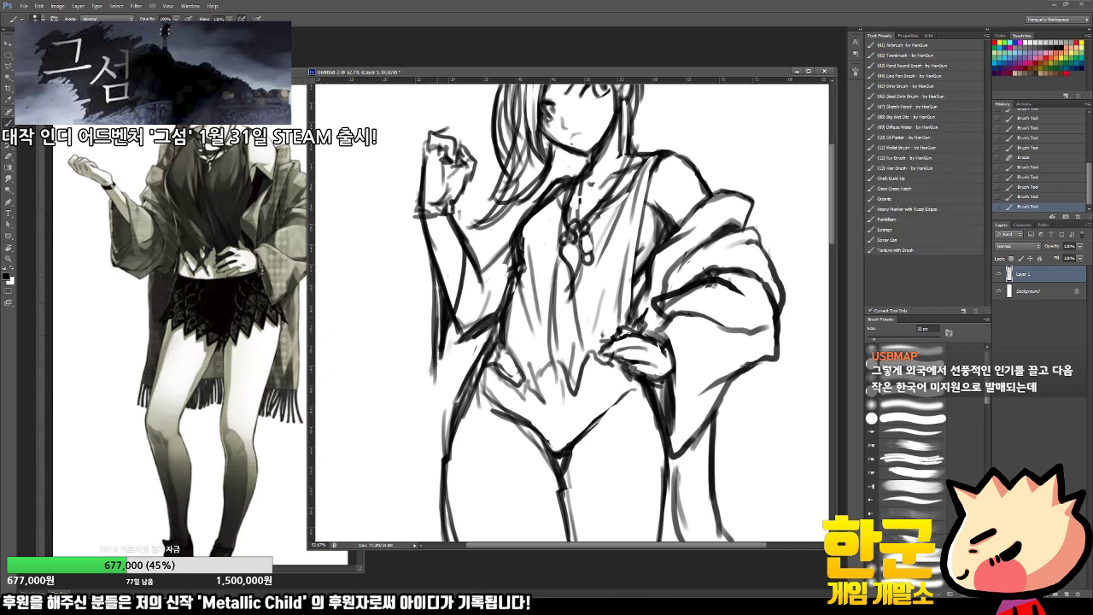
key("e")
mouse_move(478, 250)
left_mouse_down()
mouse_move(458, 331)
mouse_move(473, 267)
mouse_move(465, 301)
left_mouse_up()
key("b")
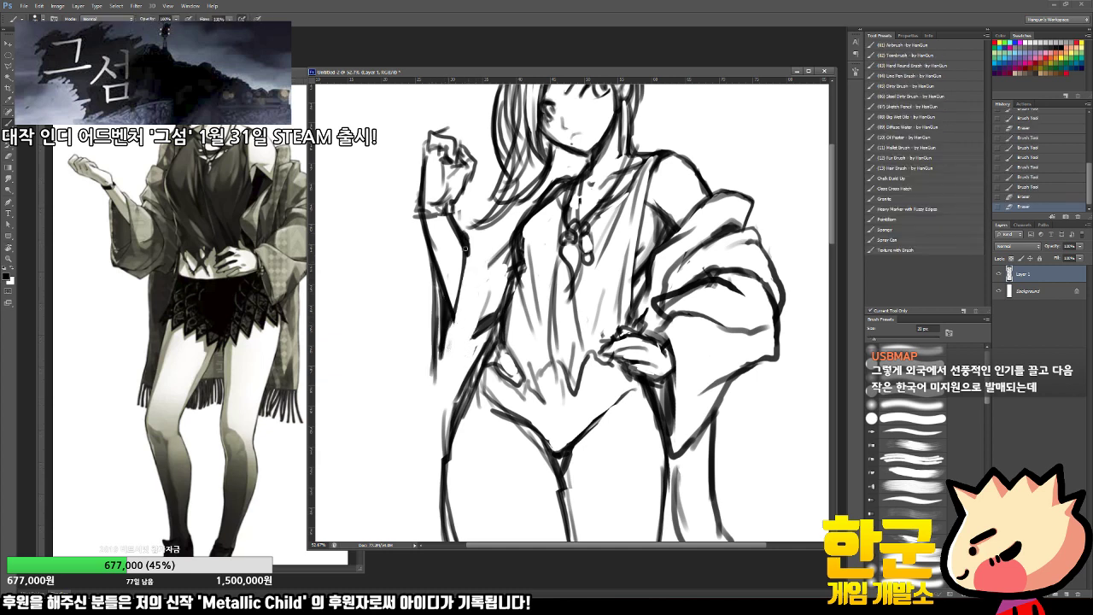
Step: Draw the inner edge of the loose sleeve's opening below the raised forearm and erase the stray lines around it
mouse_move(464, 252)
left_mouse_down()
mouse_move(453, 309)
mouse_move(466, 241)
mouse_move(472, 322)
mouse_move(457, 360)
left_mouse_up()
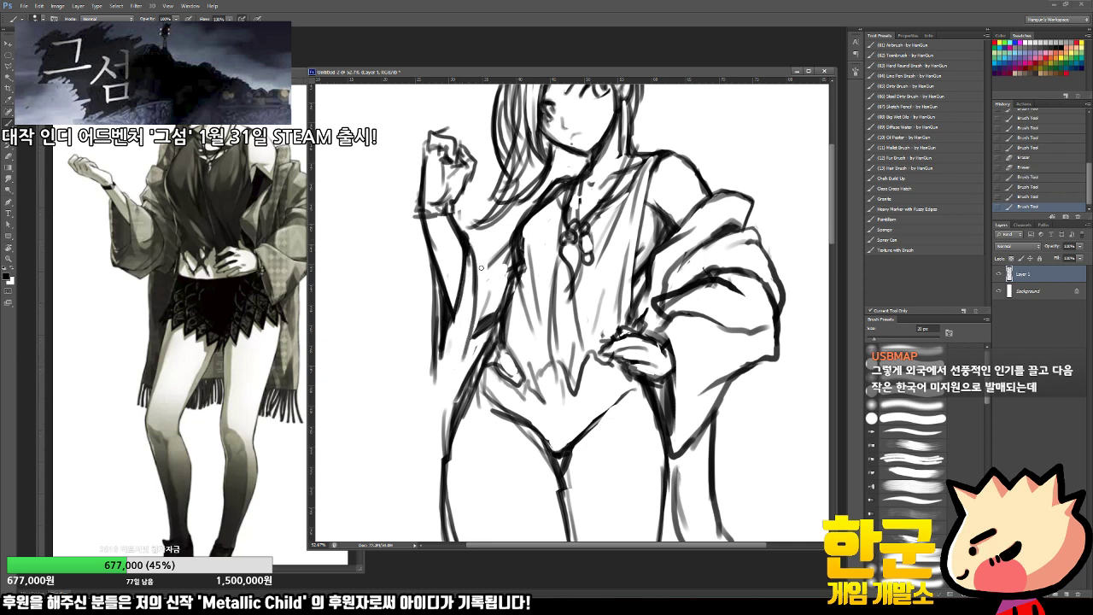
mouse_move(470, 238)
left_mouse_down()
mouse_move(479, 307)
mouse_move(461, 341)
left_mouse_up()
key("e")
left_click_drag(472, 285, 465, 348)
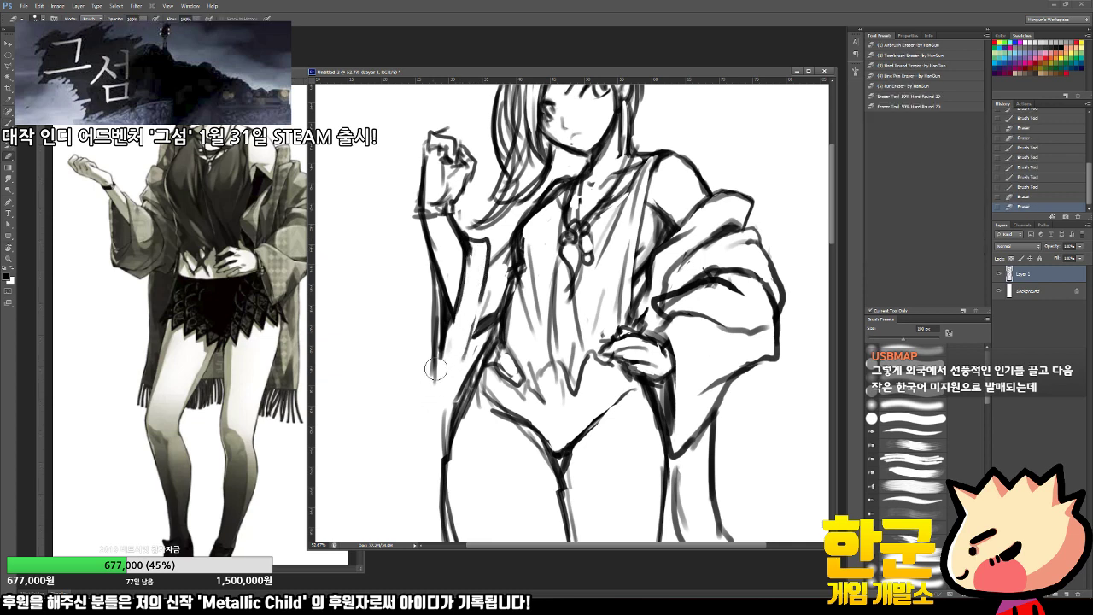
key("b")
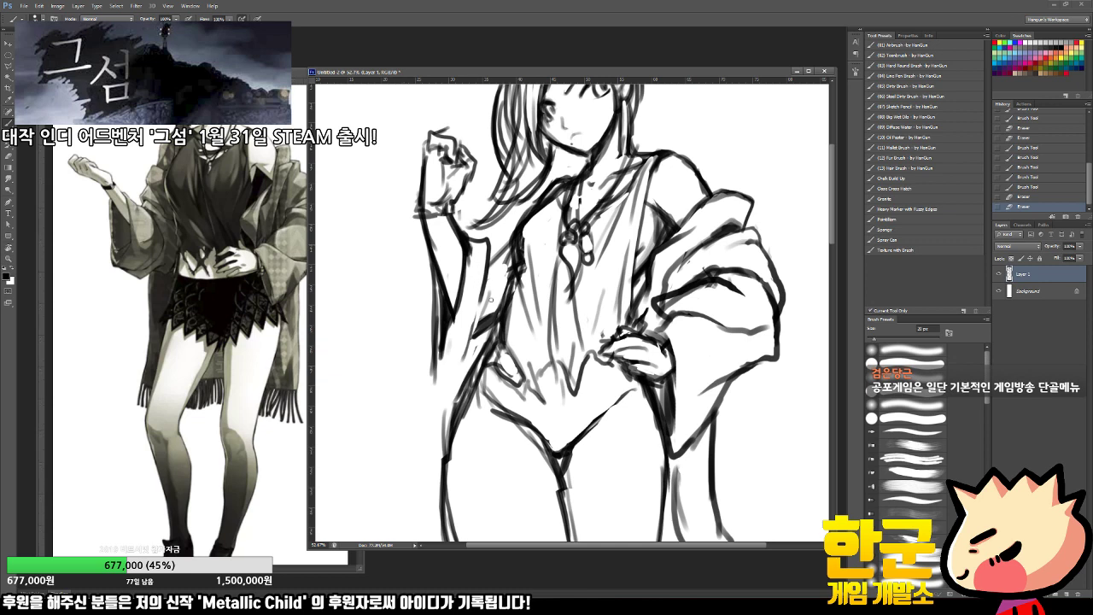
key("e")
mouse_move(490, 299)
left_mouse_down()
mouse_move(487, 289)
mouse_move(471, 342)
left_mouse_up()
left_click_drag(493, 308, 475, 321)
key("b")
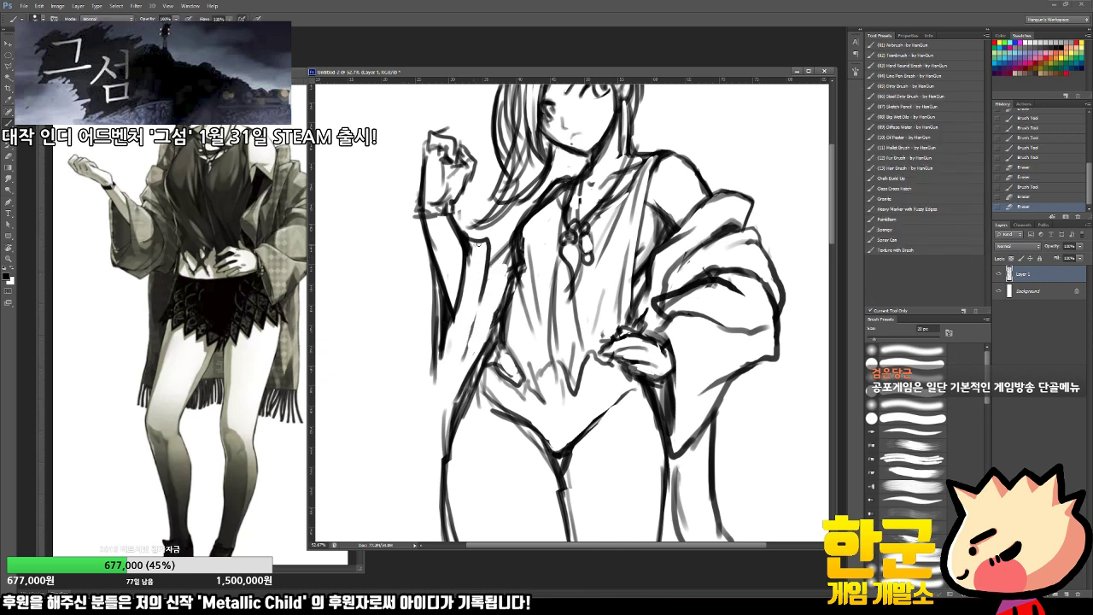
Step: Draw the sleeve's upper edge from the elbow toward the shoulder and erase the stray marks inside the sleeve
mouse_move(479, 244)
left_mouse_down()
mouse_move(510, 241)
mouse_move(528, 207)
left_mouse_up()
left_click_drag(517, 213, 529, 205)
left_click_drag(523, 209, 533, 199)
key("e")
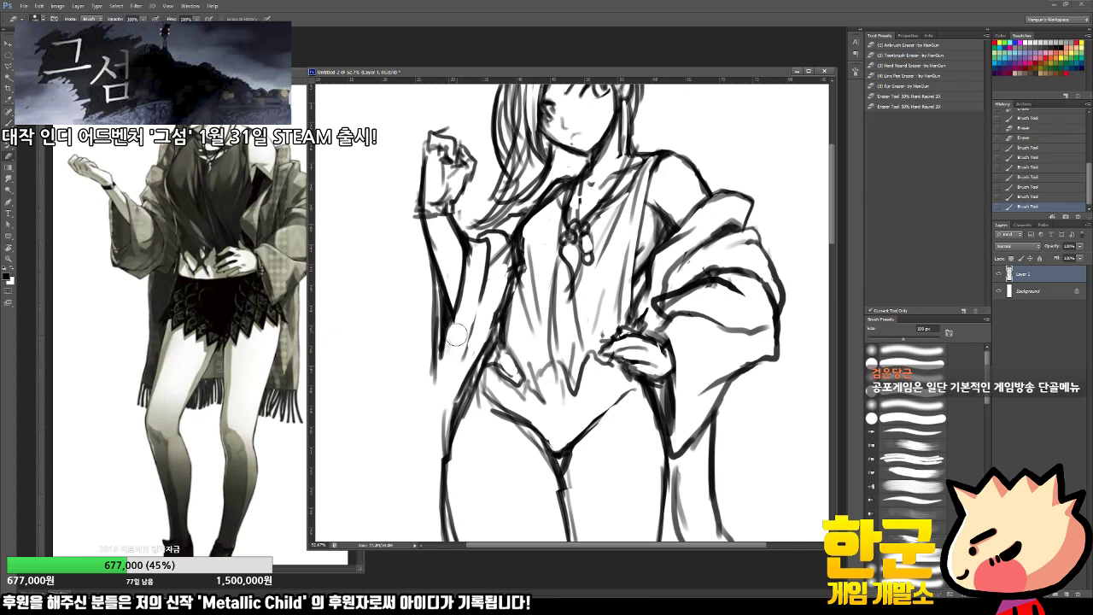
left_click_drag(457, 334, 450, 352)
left_click_drag(474, 318, 461, 350)
left_click_drag(467, 341, 461, 355)
key("b")
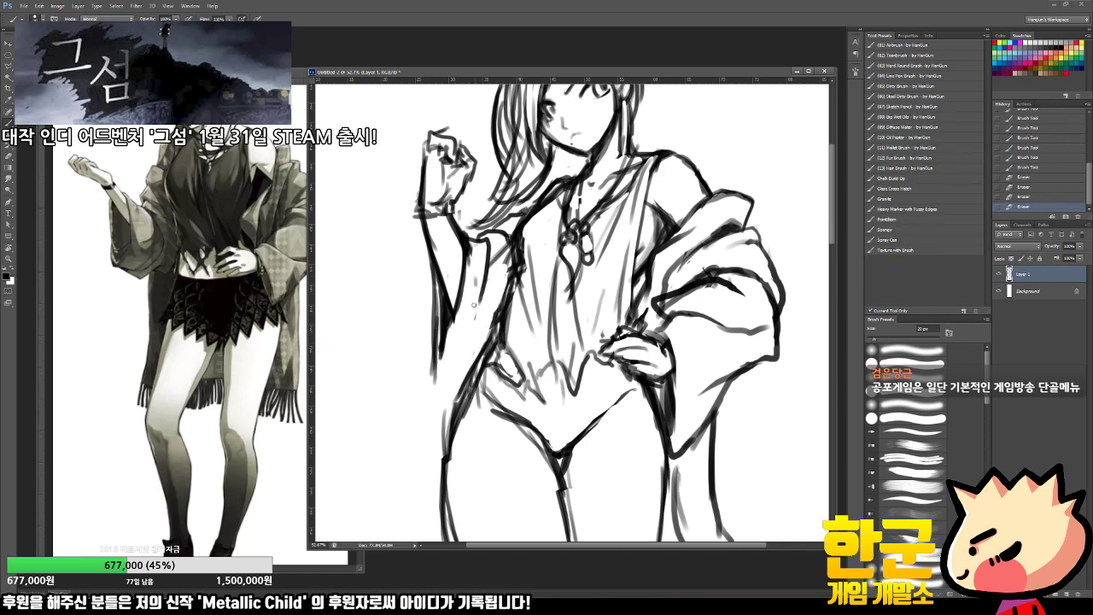
Step: Add a fold inside the loose sleeve, extend its outer edge down to close the cuff by the hip, and erase the overshoot
left_click_drag(474, 304, 469, 342)
mouse_move(475, 309)
left_mouse_down()
mouse_move(470, 358)
mouse_move(472, 349)
left_mouse_up()
key("e")
left_click_drag(473, 345, 431, 410)
key("b")
key("b")
mouse_move(437, 367)
left_mouse_down()
mouse_move(430, 431)
mouse_move(447, 416)
left_mouse_up()
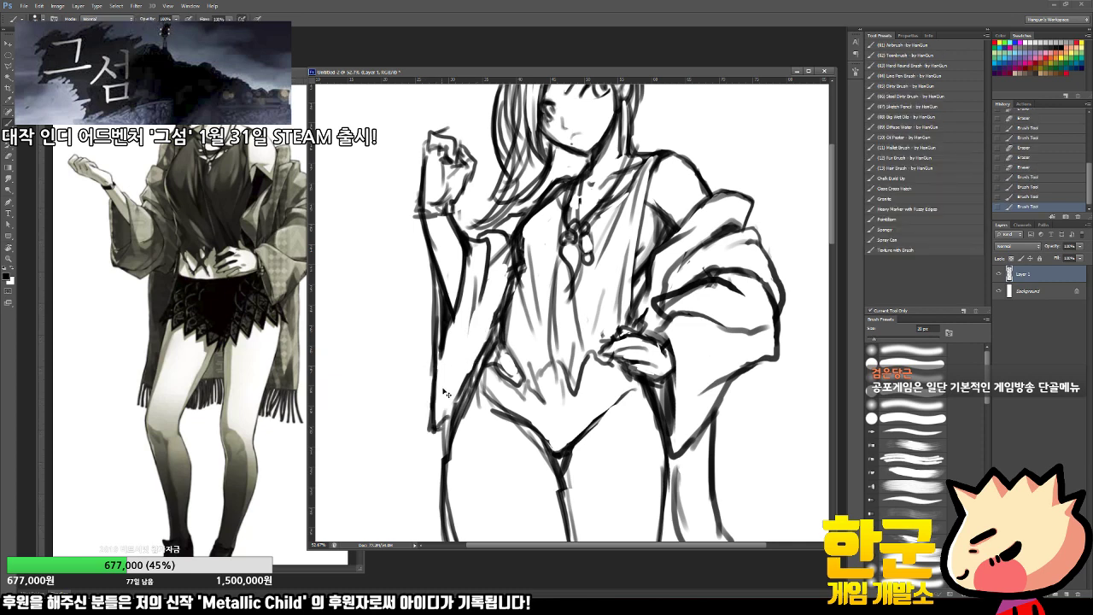
key("ctrl+z")
mouse_move(435, 355)
left_mouse_down()
mouse_move(463, 392)
mouse_move(431, 424)
left_mouse_up()
key("e")
mouse_move(433, 420)
left_mouse_down()
mouse_move(441, 407)
mouse_move(436, 442)
left_mouse_up()
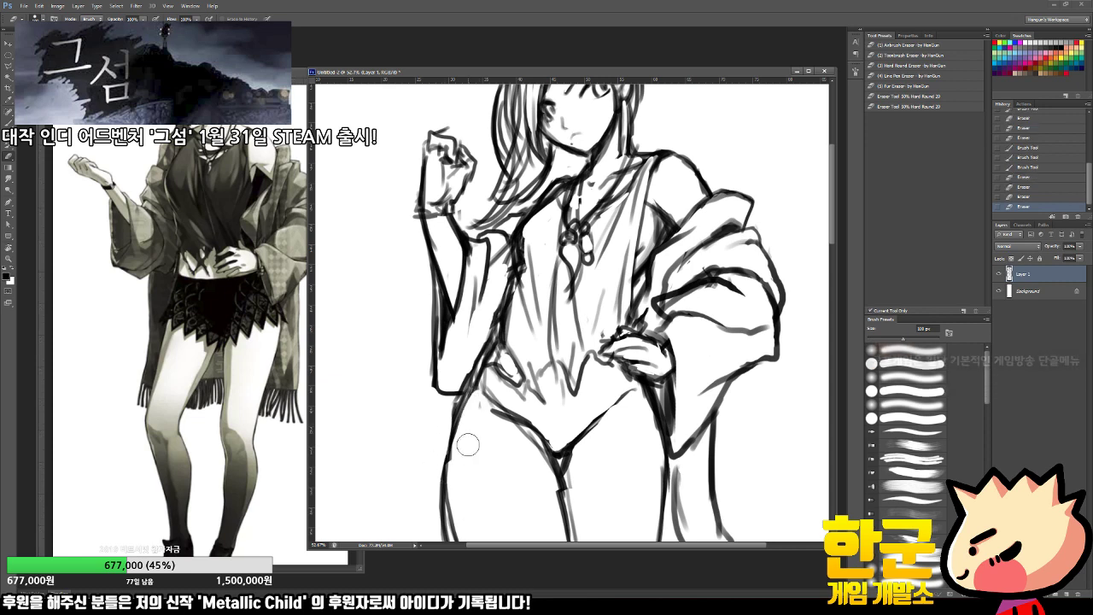
Step: Add diagonal fold lines across the loose sleeve beside the torso and clean up the marks near its inner edge
key("b")
left_click_drag(497, 304, 452, 362)
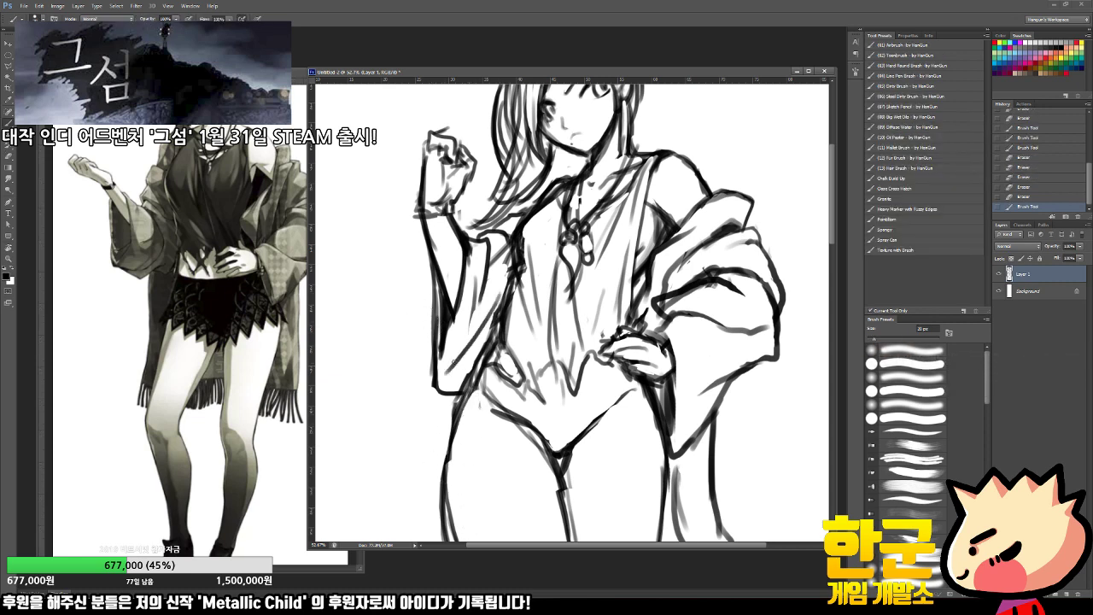
left_click_drag(508, 279, 473, 339)
key("e")
left_click_drag(502, 248, 497, 270)
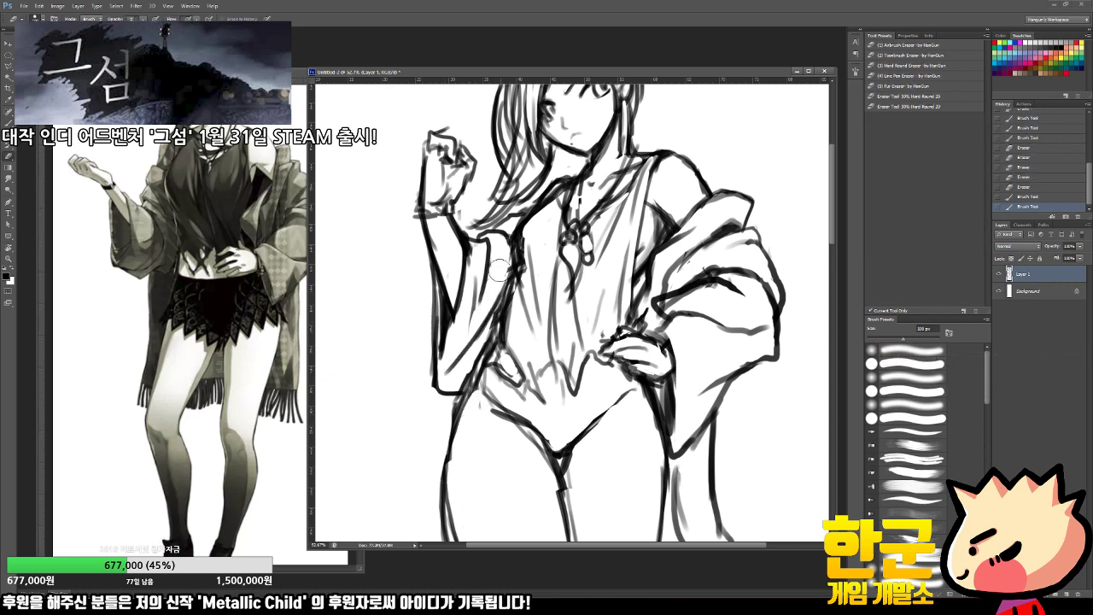
Step: Draw the second jacket tail flaring out behind the hip below the raised arm, with long edges and an angled hem
key("z")
mouse_move(589, 384)
left_mouse_down()
mouse_move(501, 388)
mouse_move(534, 389)
left_mouse_up()
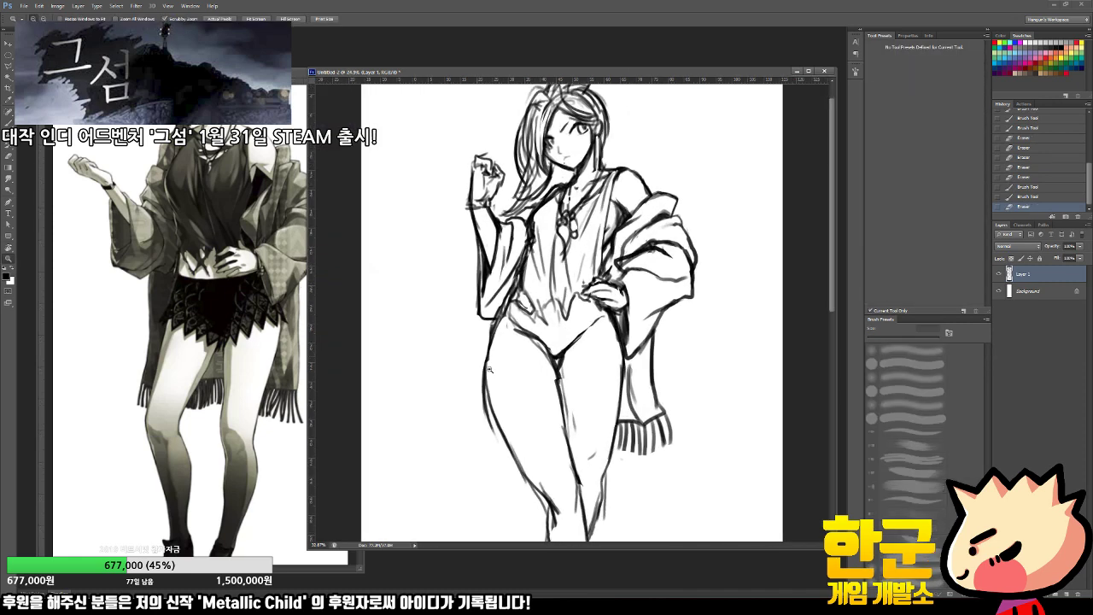
key("b")
left_click_drag(491, 340, 438, 449)
left_click_drag(478, 367, 470, 475)
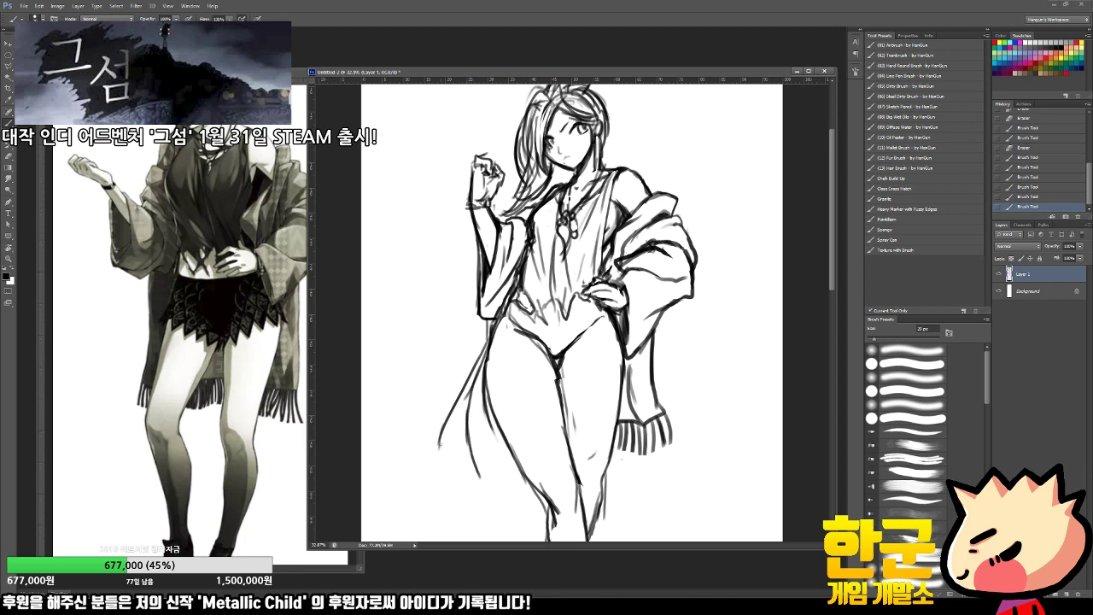
left_click_drag(438, 442, 484, 480)
mouse_move(470, 427)
left_mouse_down()
mouse_move(483, 459)
mouse_move(495, 444)
mouse_move(435, 497)
left_mouse_up()
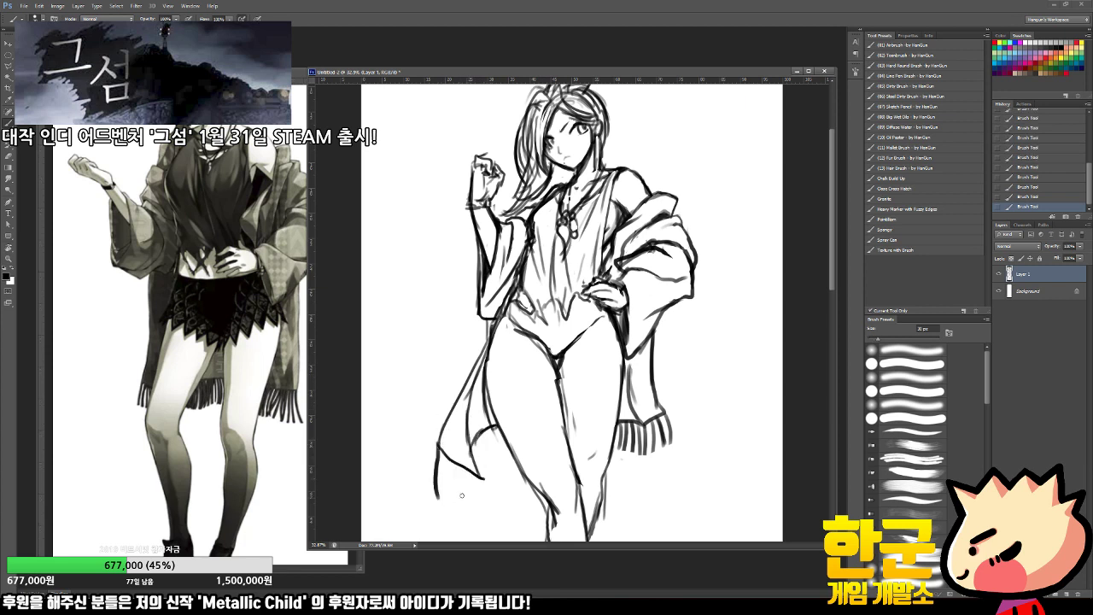
Step: Add fringe strands along the second jacket tail's hem and trim their ends with the eraser
mouse_move(450, 458)
left_mouse_down()
mouse_move(448, 504)
mouse_move(476, 513)
left_mouse_up()
left_click_drag(441, 456, 444, 490)
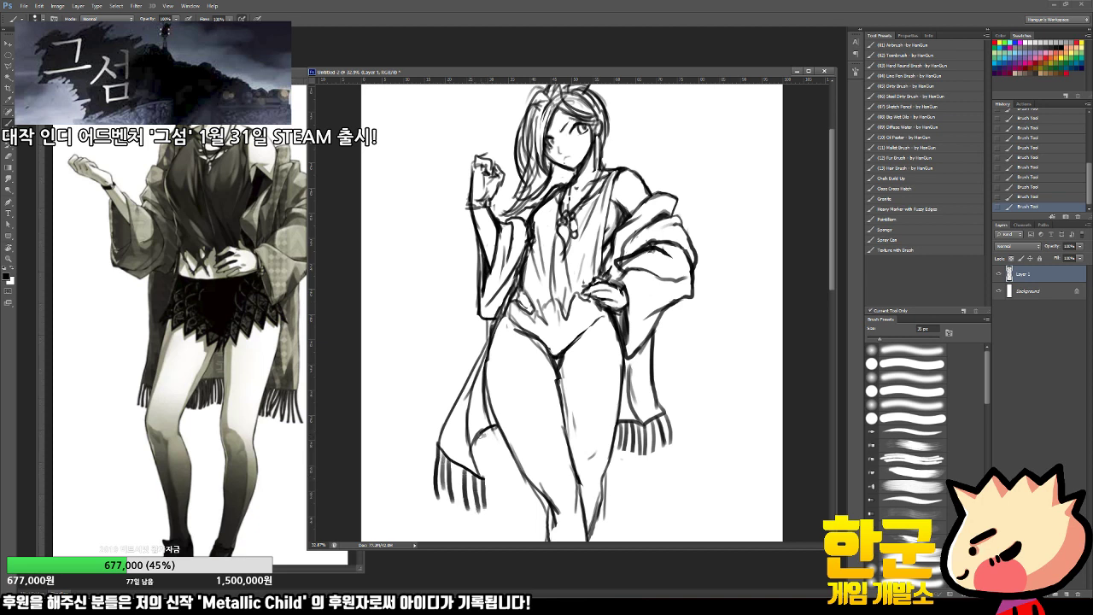
left_click_drag(479, 434, 489, 472)
left_click_drag(494, 427, 501, 459)
key("e")
left_click_drag(427, 492, 507, 504)
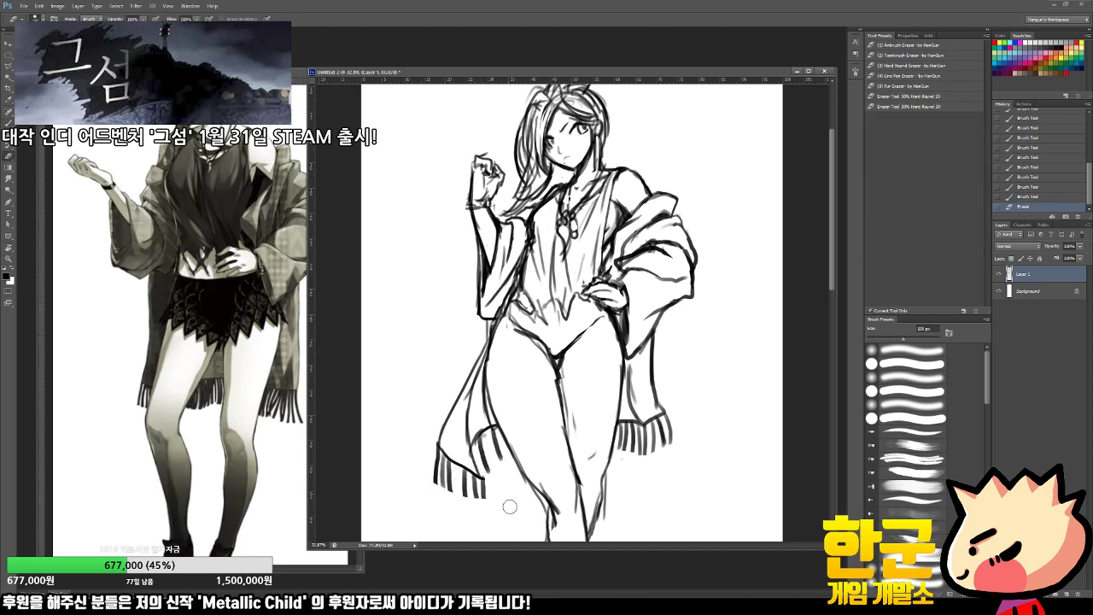
mouse_move(504, 454)
left_mouse_down()
mouse_move(490, 475)
mouse_move(504, 457)
mouse_move(479, 471)
left_mouse_up()
key("b")
key("e")
Step: Select both legs from the thighs down with elliptical marquees, adjust their length slightly with Free Transform, and deselect
key("z")
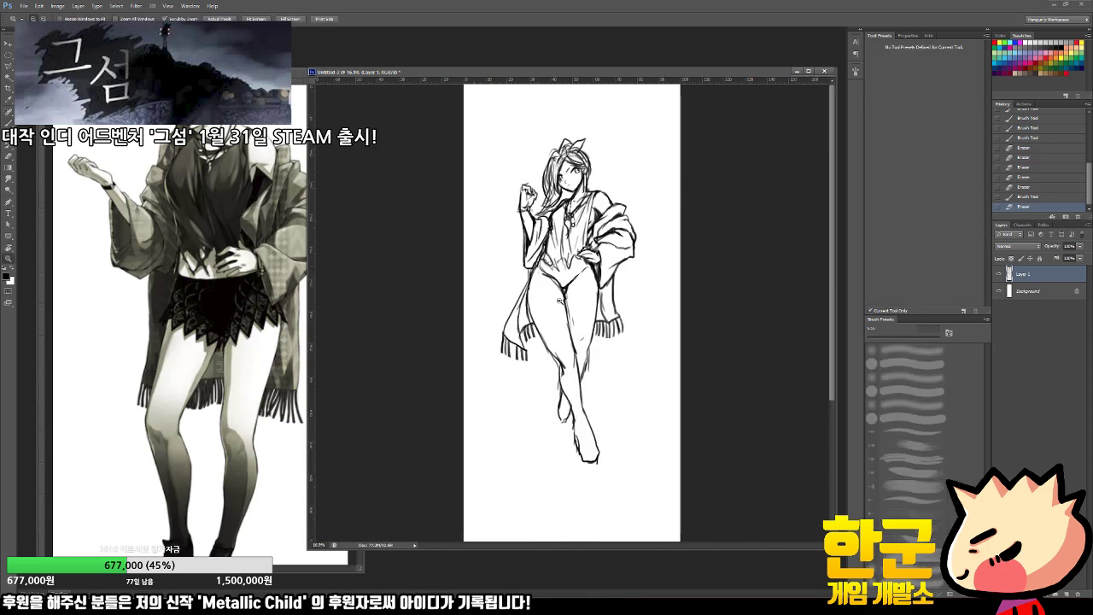
left_click_drag(560, 300, 578, 301)
key("e")
key("z")
left_click_drag(588, 404, 575, 407)
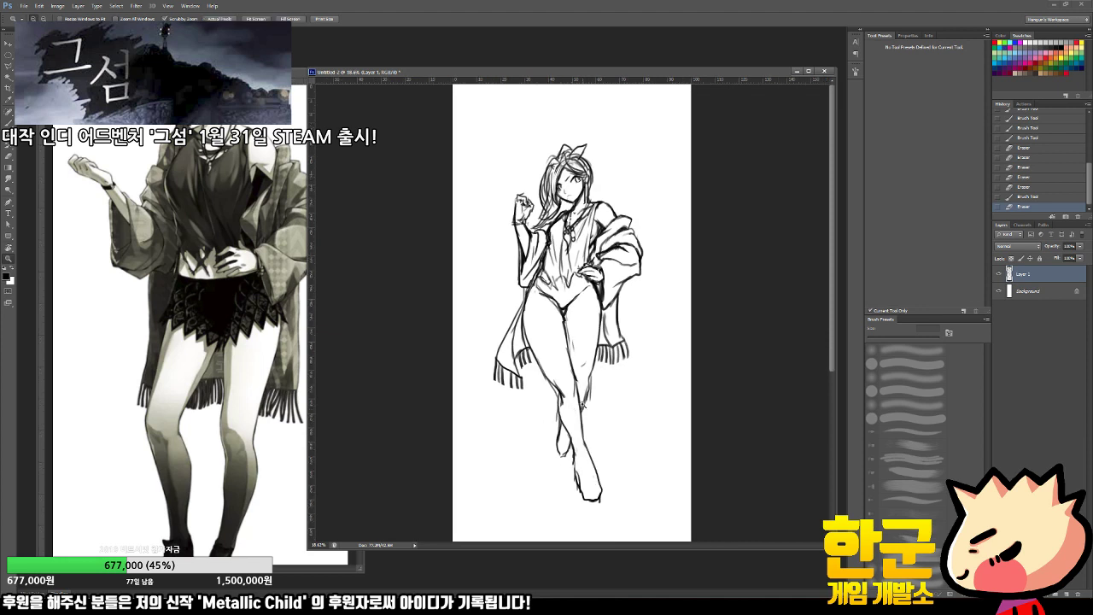
key("m")
left_click_drag(529, 314, 547, 378)
left_click_drag(584, 315, 595, 348)
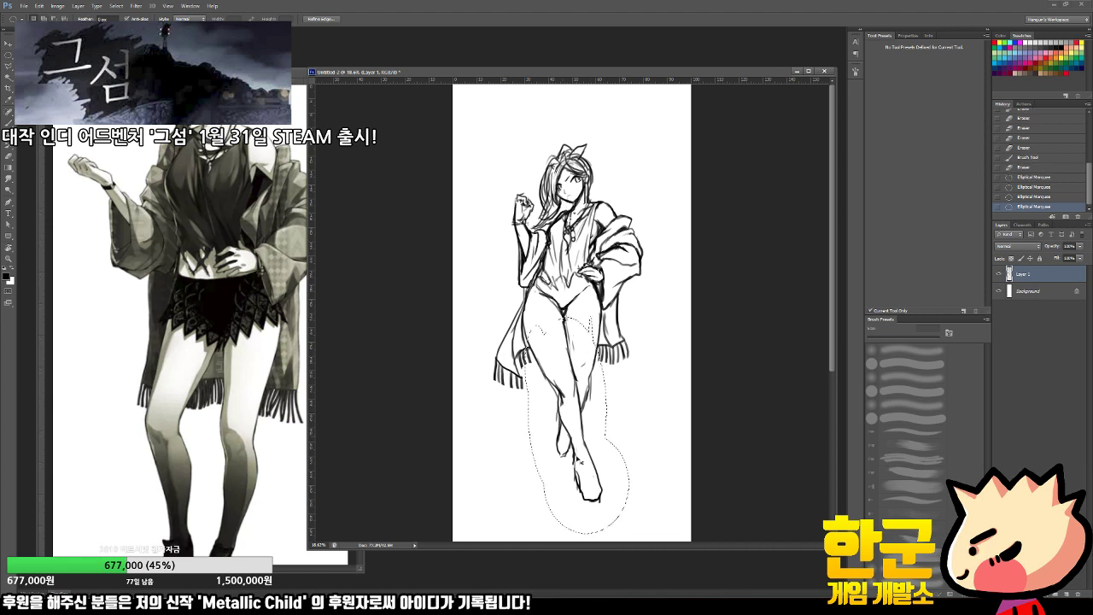
key("ctrl+t")
left_click_drag(577, 534, 578, 524)
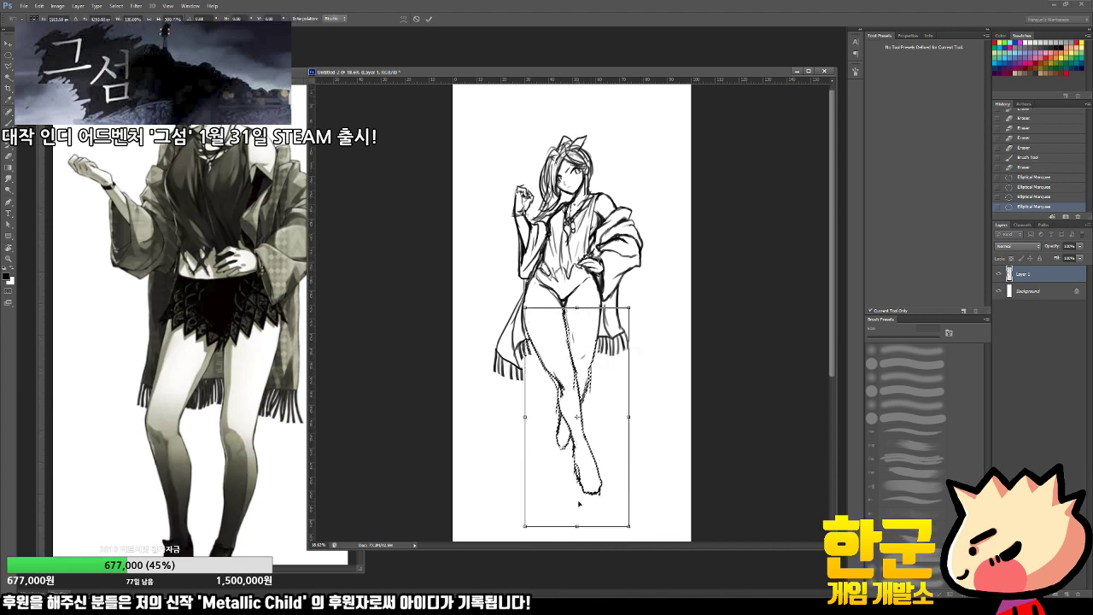
key("Return")
key("ctrl+d")
Step: Draw the necklace cords from the neck down to the pendants with a smaller brush and add a line along the neckline
key("z")
left_click(587, 181)
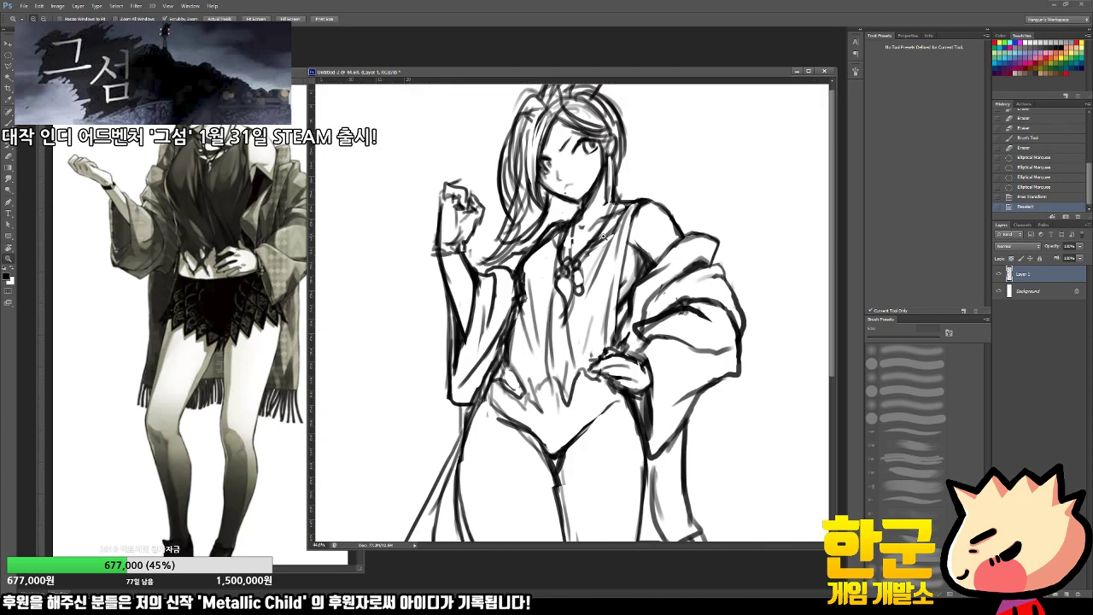
left_click_drag(578, 160, 557, 289)
left_click_drag(562, 363, 582, 387)
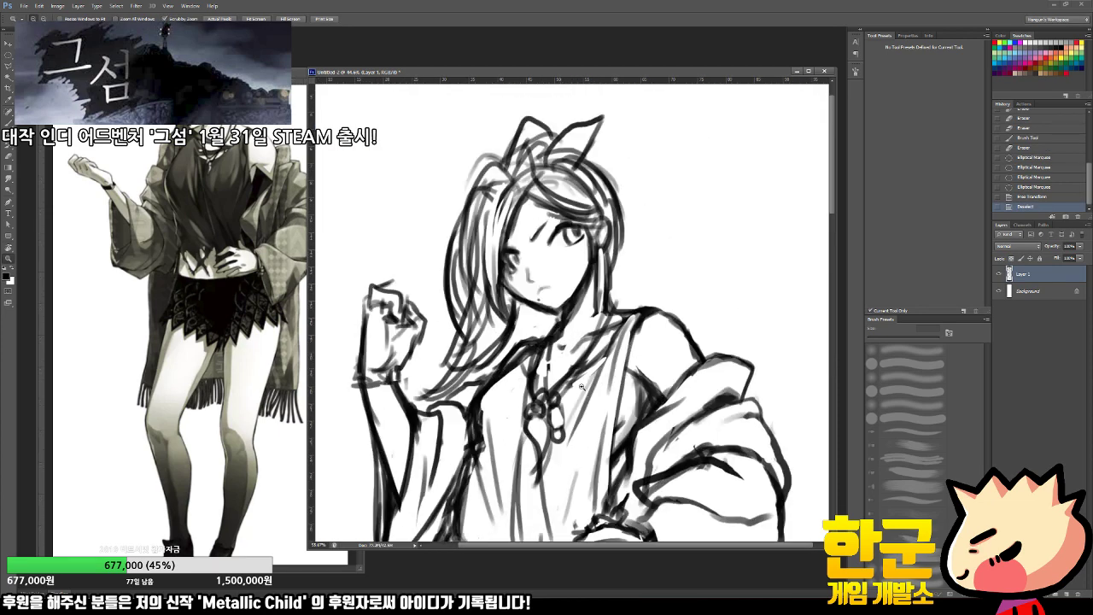
left_click(581, 386)
key("b")
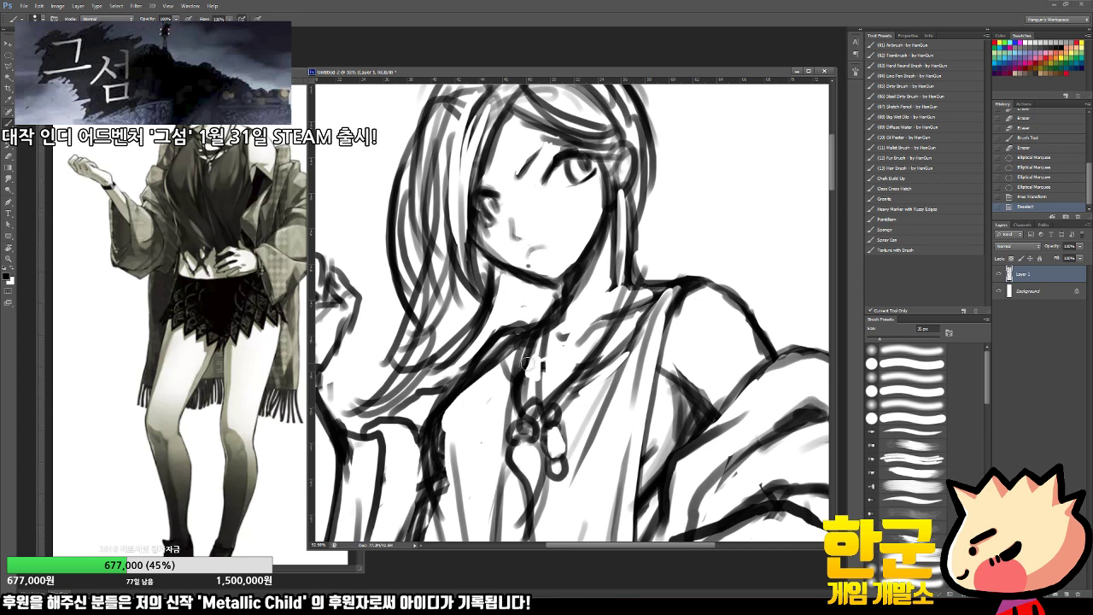
key("[")
left_click_drag(547, 329, 541, 403)
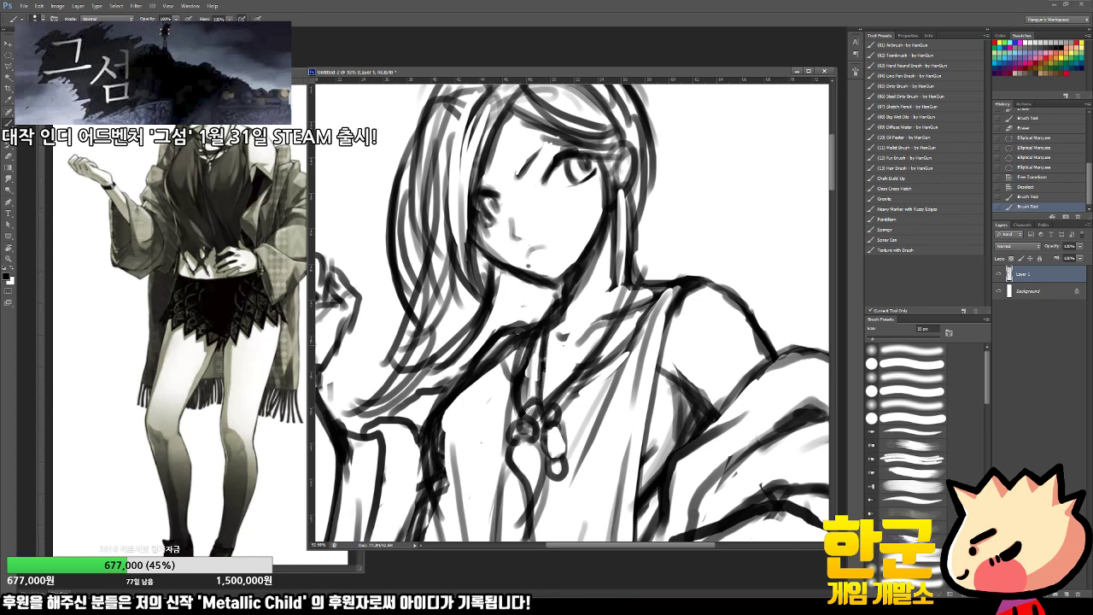
left_click_drag(538, 355, 529, 399)
left_click_drag(536, 335, 526, 376)
left_click_drag(533, 341, 525, 384)
mouse_move(535, 338)
left_mouse_down()
mouse_move(529, 367)
mouse_move(555, 385)
mouse_move(574, 388)
mouse_move(572, 375)
left_mouse_up()
Step: Draw the hair lock running from the ear down behind the jaw and erase the stray lines on the neck
key("z")
left_click_drag(601, 335, 577, 331)
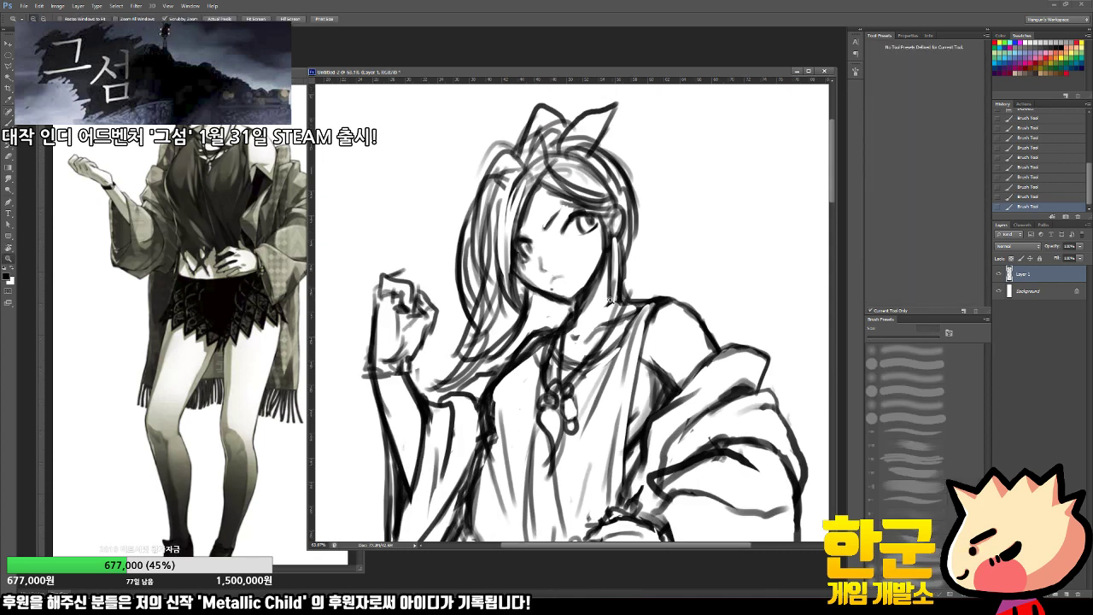
key("b")
key("e")
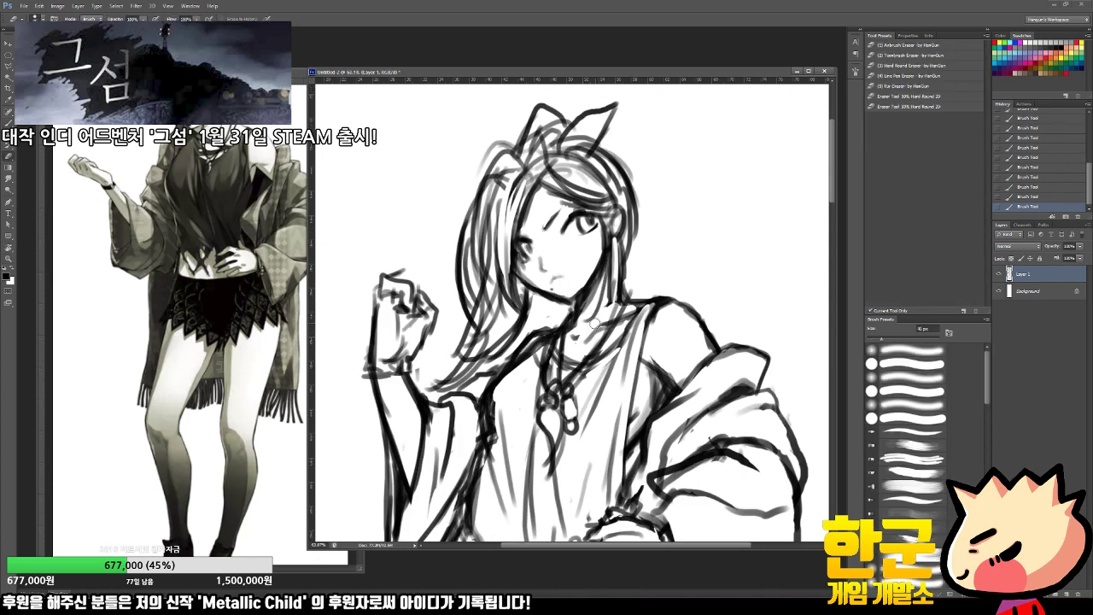
left_click(583, 321)
key("b")
mouse_move(607, 234)
left_mouse_down()
mouse_move(587, 320)
mouse_move(589, 304)
left_mouse_up()
key("e")
left_click_drag(598, 295, 588, 301)
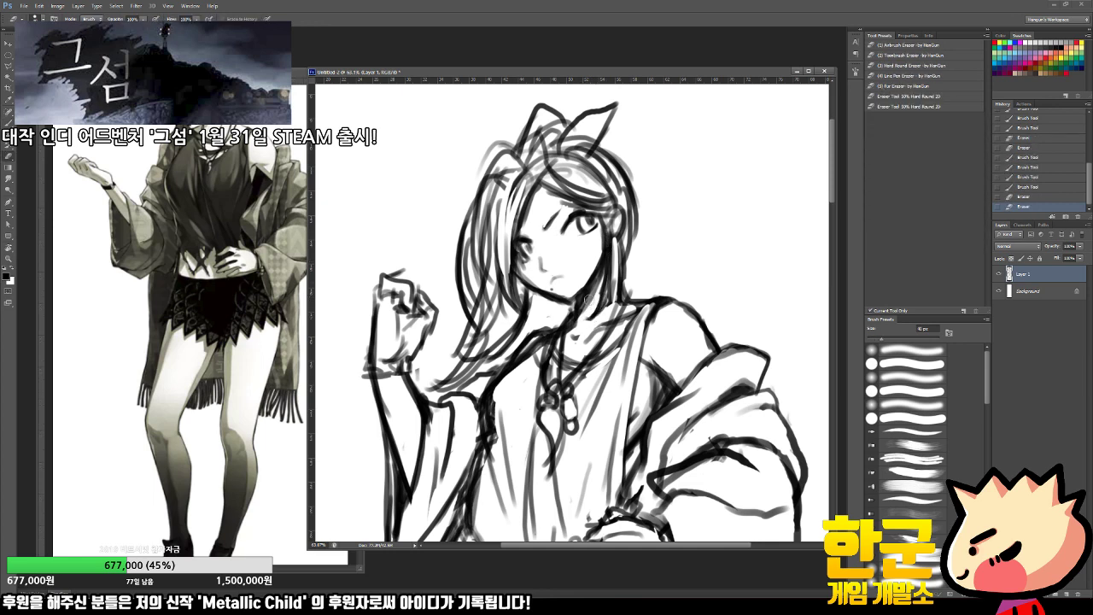
Step: Thicken the upper part of the side ponytail with long dark strands beside the face
key("b")
left_click_drag(515, 192, 504, 313)
mouse_move(499, 213)
left_mouse_down()
mouse_move(515, 313)
mouse_move(501, 292)
left_mouse_up()
left_click_drag(510, 250, 499, 295)
mouse_move(498, 182)
left_mouse_down()
mouse_move(486, 278)
mouse_move(485, 205)
mouse_move(501, 266)
left_mouse_up()
key("e")
key("b")
left_click_drag(490, 181, 502, 268)
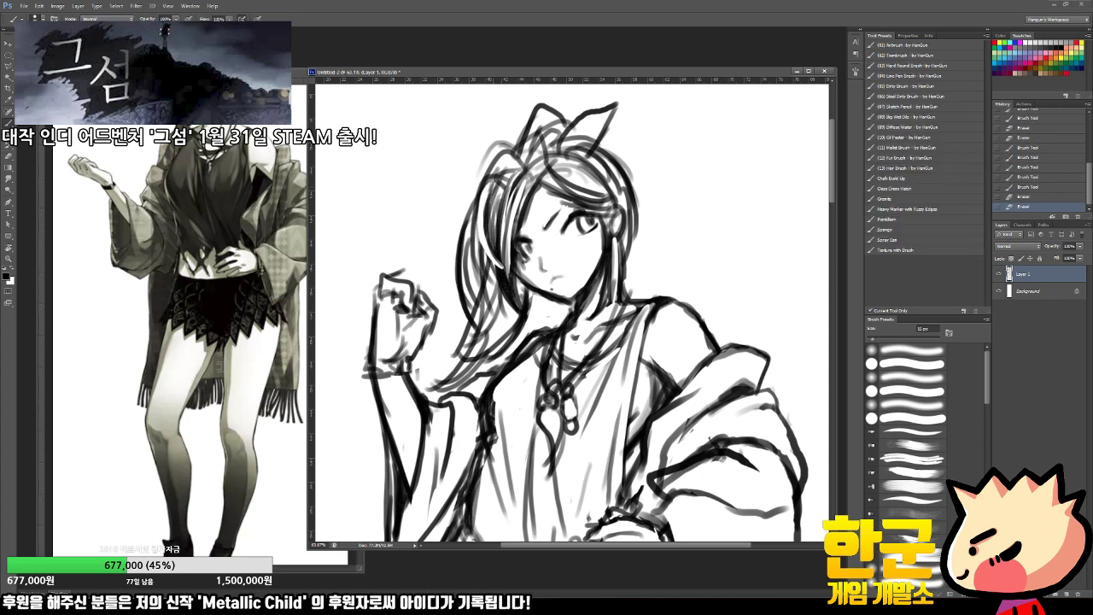
left_click_drag(488, 206, 502, 265)
mouse_move(487, 234)
left_mouse_down()
mouse_move(502, 269)
mouse_move(490, 263)
mouse_move(470, 290)
mouse_move(480, 278)
left_mouse_up()
key("e")
Step: Darken the lower ponytail with strands sweeping out to its tips and erase a highlight gap inside it
key("b")
mouse_move(476, 250)
left_mouse_down()
mouse_move(487, 293)
mouse_move(463, 349)
left_mouse_up()
mouse_move(496, 276)
left_mouse_down()
mouse_move(479, 327)
mouse_move(451, 351)
left_mouse_up()
mouse_move(508, 295)
left_mouse_down()
mouse_move(462, 353)
mouse_move(488, 345)
left_mouse_up()
left_click_drag(509, 323, 463, 364)
left_click_drag(490, 344, 447, 360)
mouse_move(468, 222)
left_mouse_down()
mouse_move(463, 307)
mouse_move(461, 292)
left_mouse_up()
key("e")
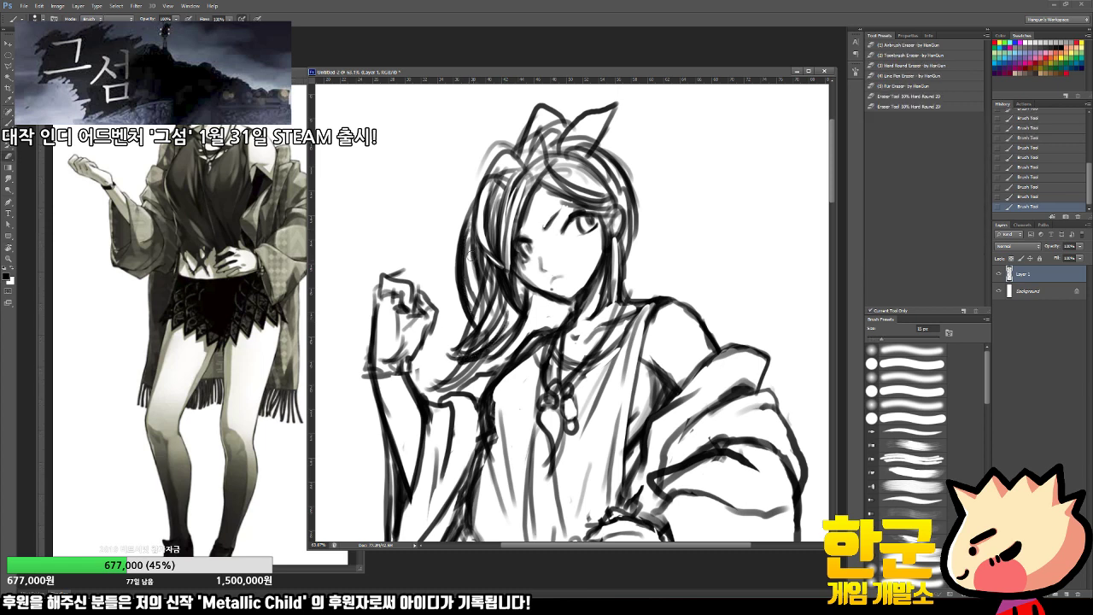
left_click_drag(470, 251, 484, 321)
Step: Darken the pupil of the eye on the ear side of the face
key("z")
left_click(512, 330, "alt")
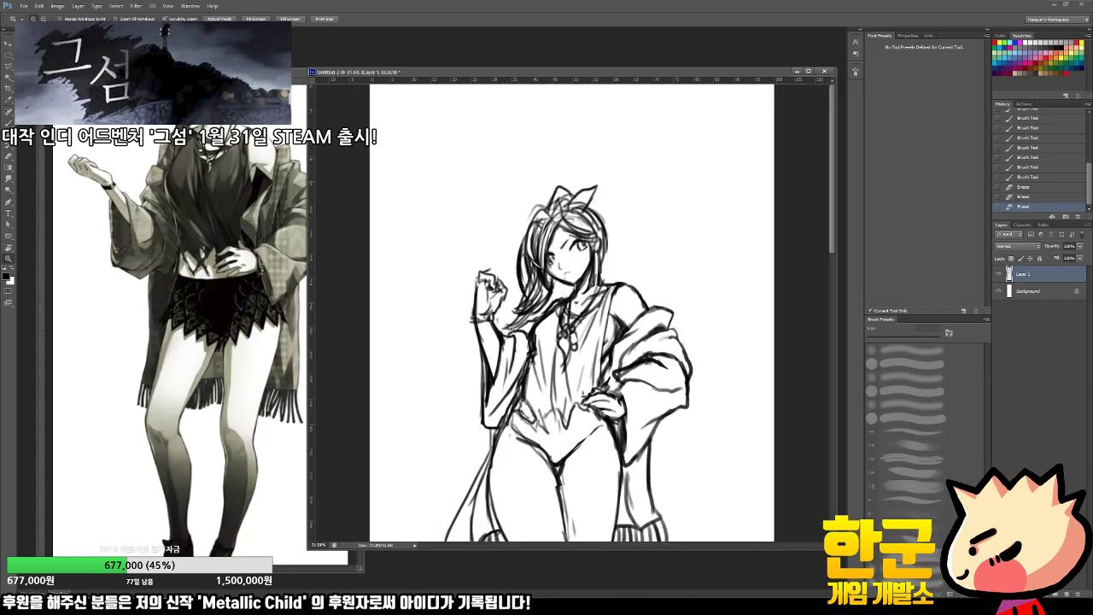
left_click(562, 245)
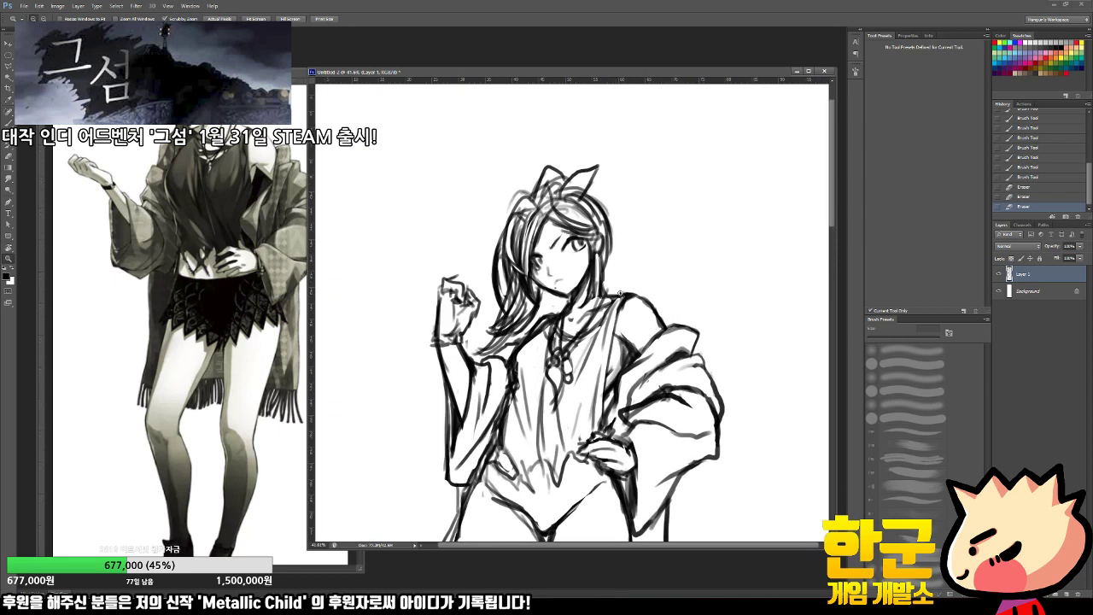
left_click(563, 245)
left_click(562, 244)
key("b")
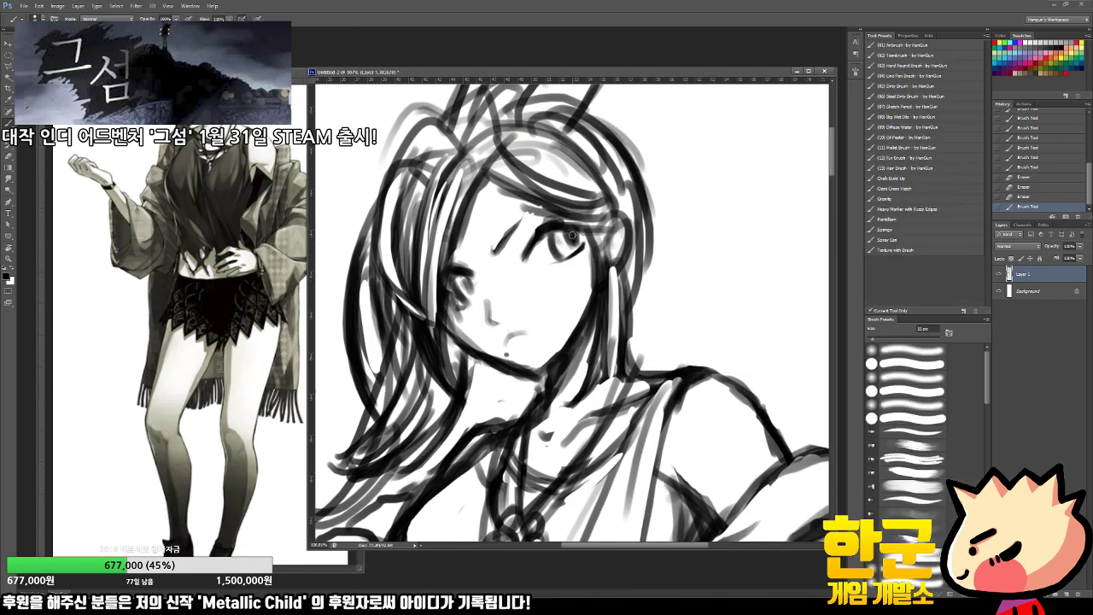
left_click_drag(564, 239, 560, 242)
Step: Erase the rough lines around the visible ear and redraw the ear's outer outline
key("z")
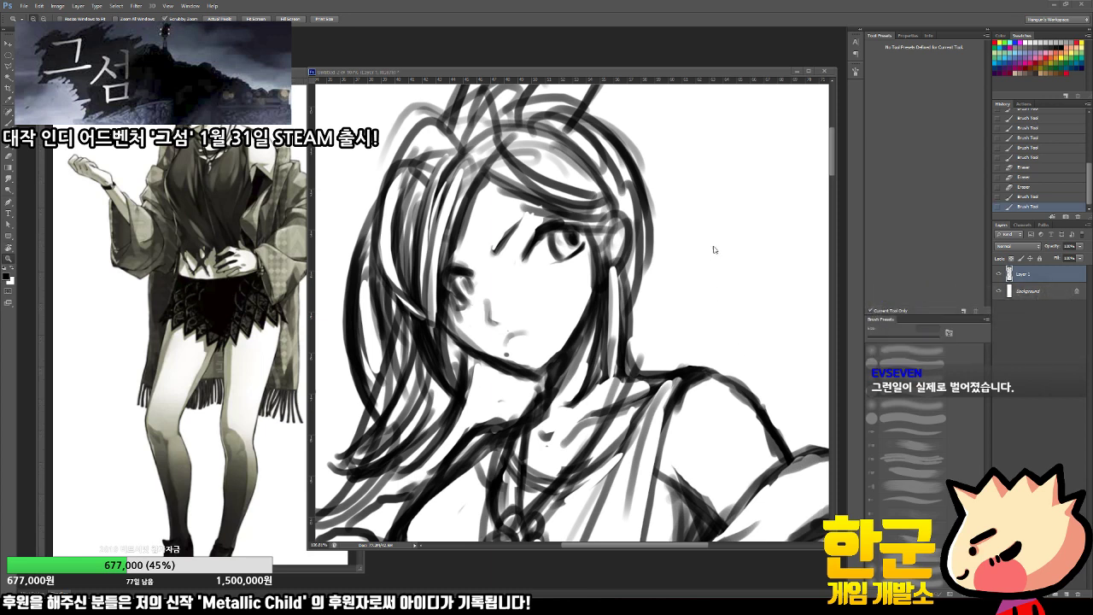
mouse_move(567, 227)
left_mouse_down()
mouse_move(495, 231)
mouse_move(642, 233)
mouse_move(646, 291)
left_mouse_up()
key("e")
left_click_drag(647, 248, 651, 230)
left_click_drag(654, 232, 653, 291)
key("b")
left_click_drag(647, 204, 664, 276)
mouse_move(667, 225)
left_mouse_down()
mouse_move(675, 258)
mouse_move(655, 313)
left_mouse_up()
mouse_move(669, 277)
left_mouse_down()
mouse_move(657, 323)
mouse_move(659, 311)
left_mouse_up()
Step: Clean up the ear's outline with the eraser, redraw its contour, and add the inner ear lines
key("e")
left_click_drag(654, 231, 649, 273)
mouse_move(661, 209)
left_mouse_down()
mouse_move(664, 246)
mouse_move(647, 287)
mouse_move(660, 207)
mouse_move(675, 230)
mouse_move(652, 313)
left_mouse_up()
key("b")
left_click_drag(651, 213, 632, 282)
mouse_move(642, 219)
left_mouse_down()
mouse_move(644, 245)
mouse_move(664, 235)
mouse_move(647, 235)
mouse_move(659, 288)
left_mouse_up()
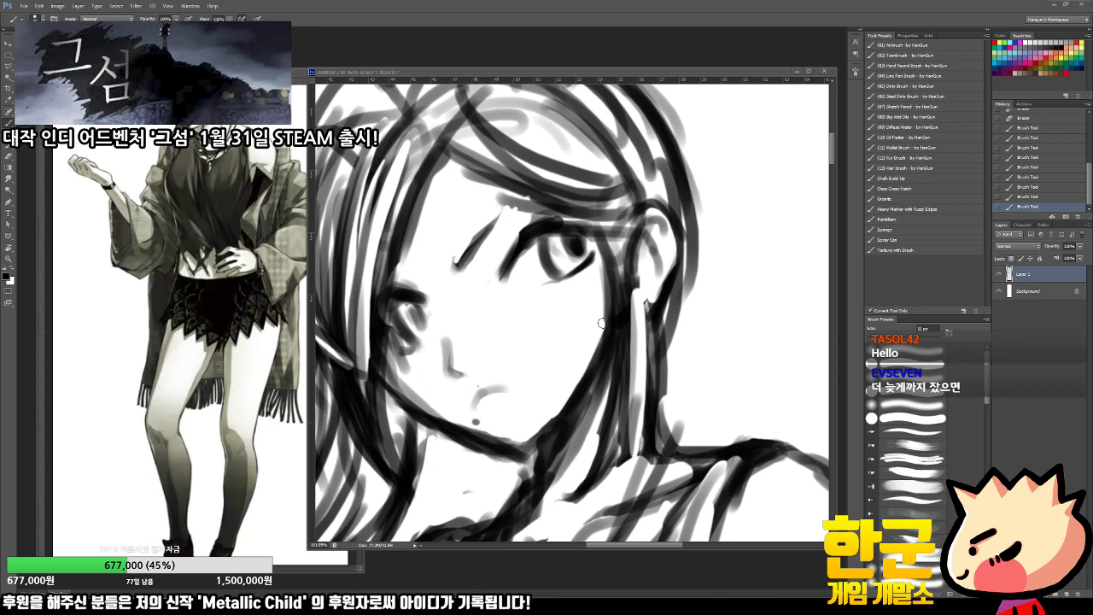
key("ctrl+space")
mouse_move(608, 329)
left_mouse_down()
mouse_move(559, 328)
mouse_move(608, 325)
left_mouse_up()
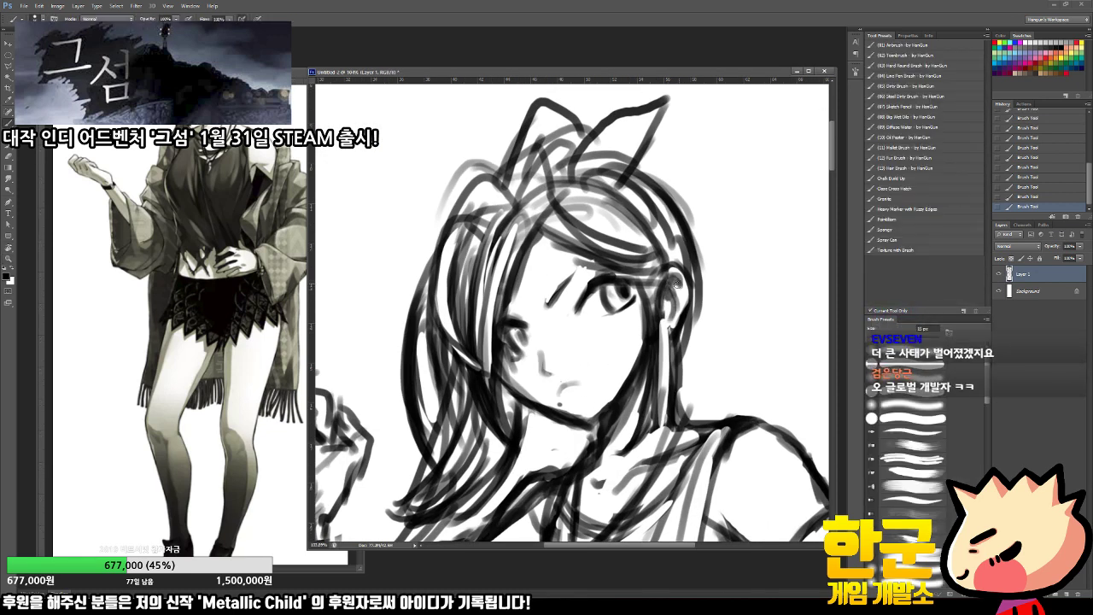
left_click_drag(677, 283, 680, 299)
key("ctrl+space")
mouse_move(657, 386)
left_mouse_down()
mouse_move(621, 388)
mouse_move(576, 283)
left_mouse_up()
key("space")
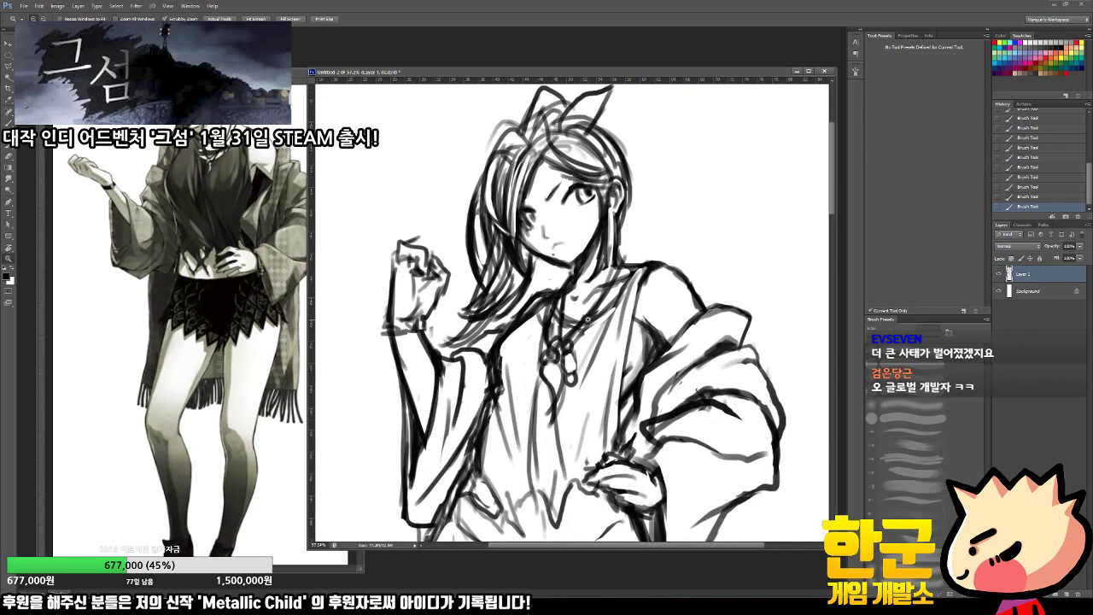
Step: Erase the rough lines below the ear and redraw the thin strand hanging beside the neck with light hatching
scroll(588, 320, "up", 3)
key("e")
left_click_drag(614, 190, 610, 272)
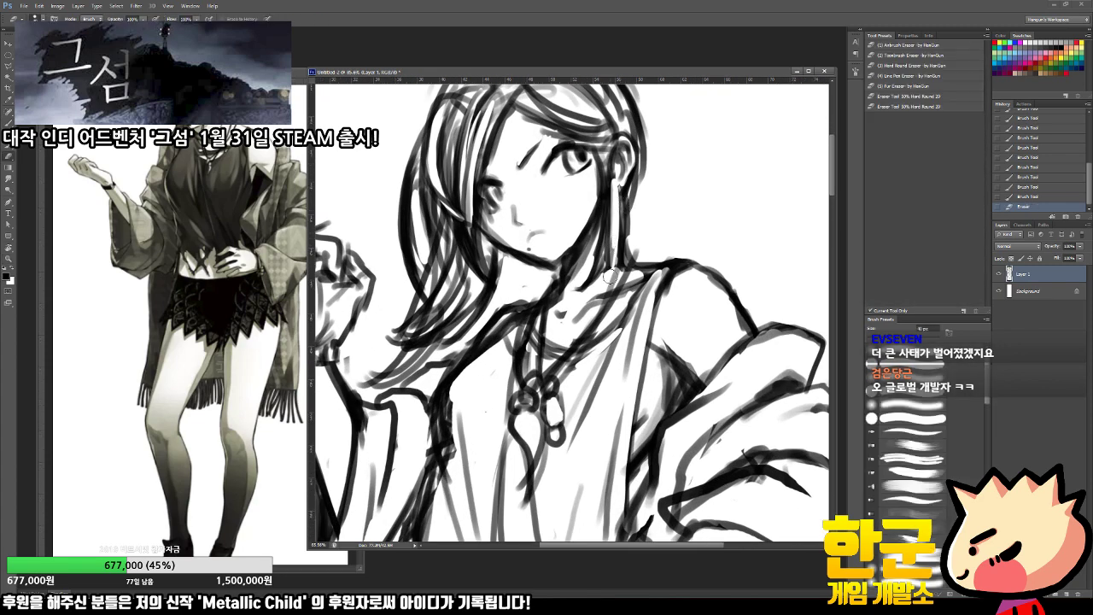
key("b")
left_click_drag(615, 199, 614, 262)
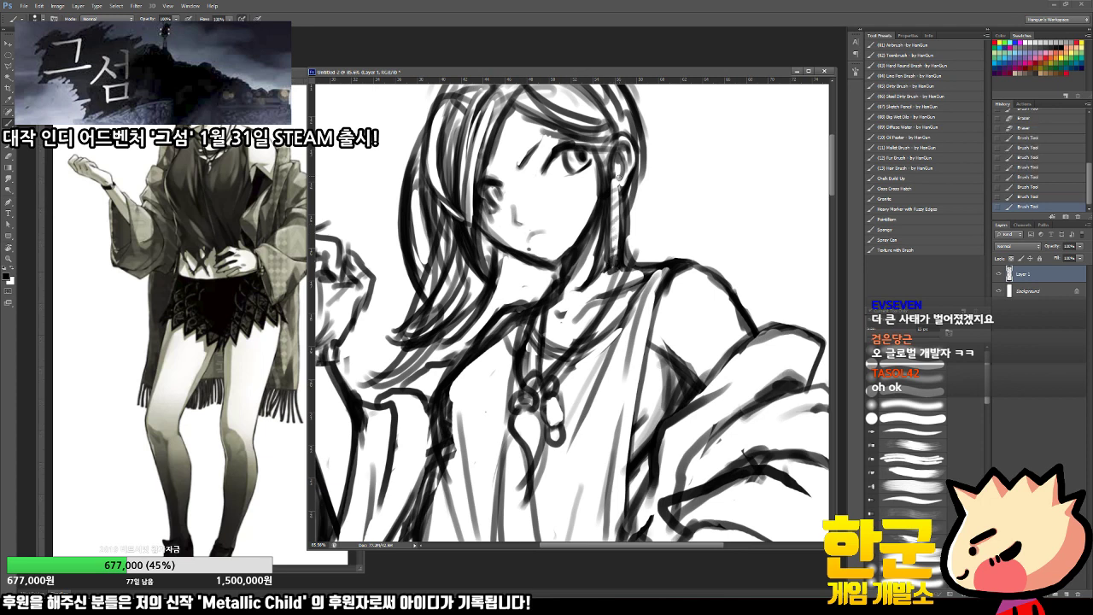
left_click_drag(613, 173, 616, 205)
Step: Touch up the short lines where the hanging strand meets the shoulder and neckline
key("z")
mouse_move(600, 249)
left_mouse_down()
mouse_move(538, 247)
mouse_move(621, 237)
mouse_move(620, 271)
mouse_move(655, 254)
mouse_move(652, 266)
left_mouse_up()
key("b")
key("e")
key("b")
left_click_drag(646, 260, 650, 265)
left_click_drag(645, 260, 649, 265)
left_click_drag(644, 260, 649, 267)
key("z")
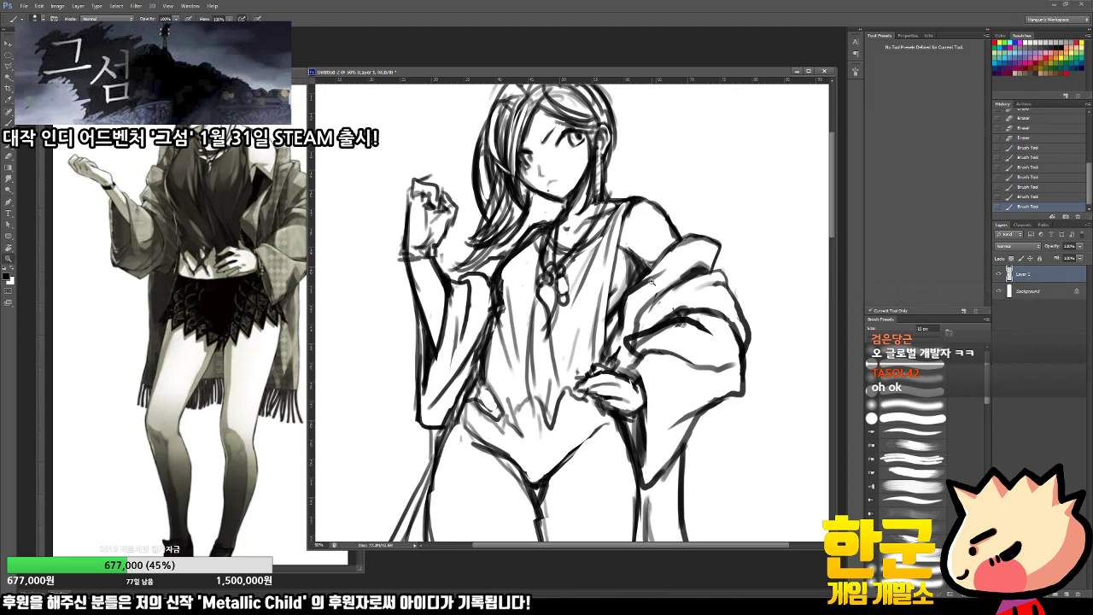
left_click_drag(621, 301, 596, 301)
key("ctrl+s")
key("Escape")
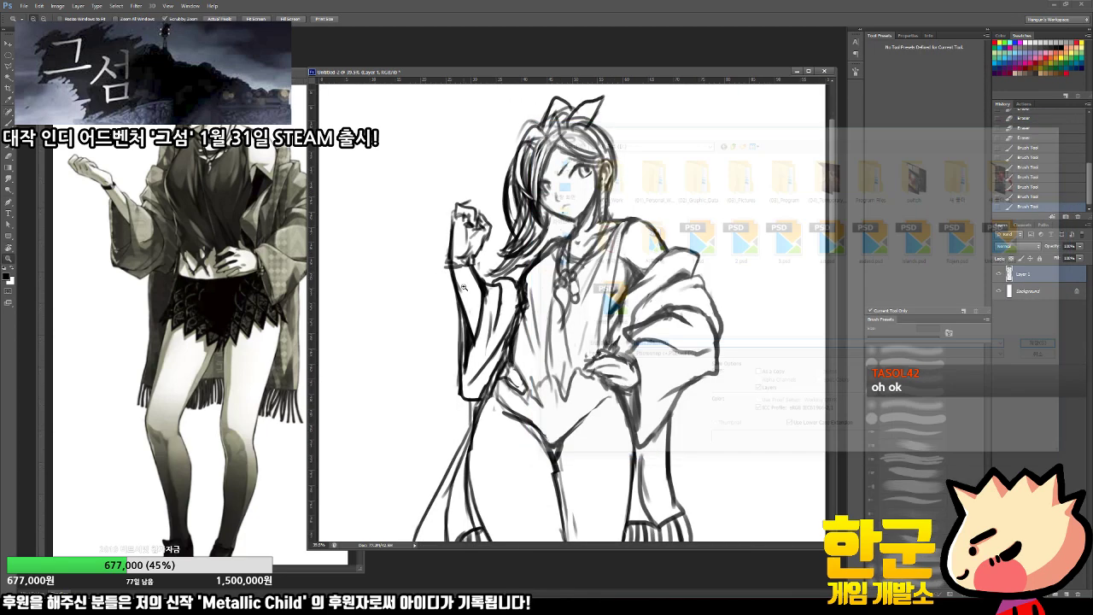
Step: Clean up the raised arm's wrist and draw the bracelet band around it
mouse_move(457, 277)
left_mouse_down()
mouse_move(506, 277)
mouse_move(477, 255)
mouse_move(472, 271)
left_mouse_up()
key("b")
key("e")
key("b")
left_click_drag(471, 270, 485, 260)
left_click_drag(484, 249, 494, 261)
Step: Redraw the fingers and lower edge of the hand on the hip, erasing the rough lines between strokes
key("z")
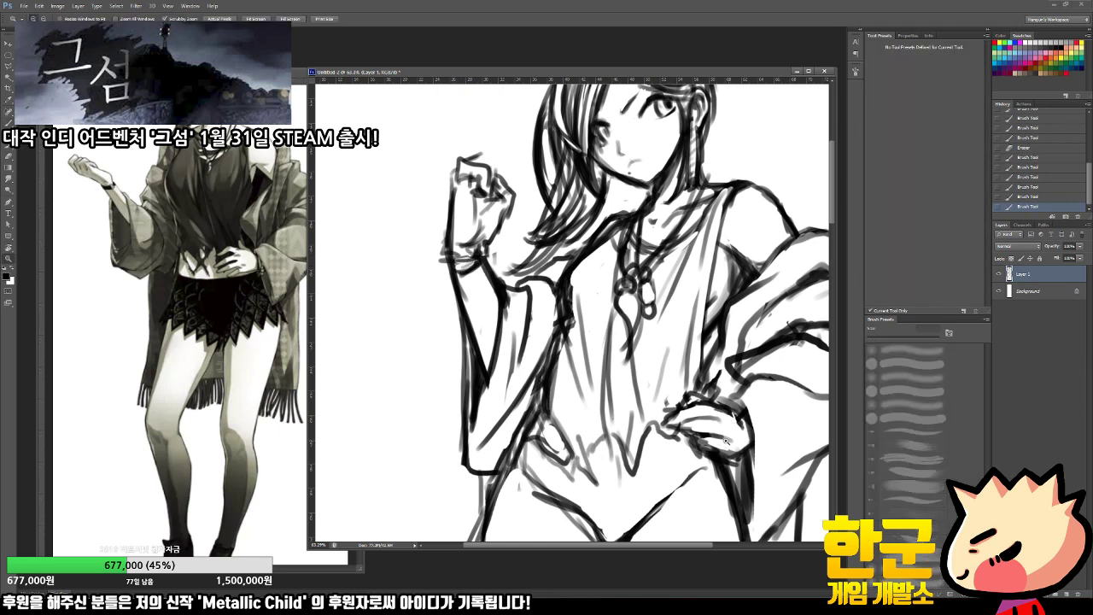
key("b")
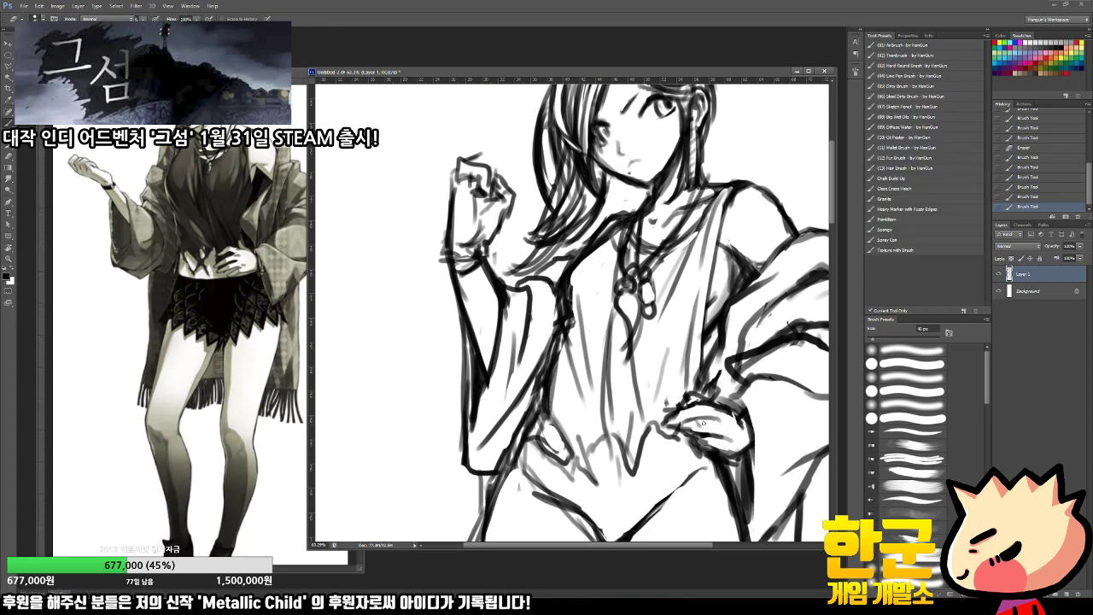
key("b")
mouse_move(690, 415)
left_mouse_down()
mouse_move(671, 424)
mouse_move(690, 434)
left_mouse_up()
key("e")
key("b")
key("e")
key("b")
left_click_drag(685, 430, 718, 449)
key("e")
key("b")
left_click_drag(707, 442, 730, 452)
mouse_move(723, 449)
left_mouse_down()
mouse_move(738, 454)
mouse_move(739, 437)
mouse_move(739, 470)
left_mouse_up()
Step: Draw the bracelet curves around the wrist of the hip hand and clean up their edges
key("e")
key("b")
left_click_drag(746, 425, 749, 452)
mouse_move(742, 459)
left_mouse_down()
mouse_move(735, 466)
mouse_move(748, 444)
mouse_move(752, 456)
left_mouse_up()
key("e")
key("b")
left_click_drag(752, 437, 741, 464)
Step: Draw the shorts' curved waistline across the hips below the ragged top
key("ctrl+space")
left_click_drag(758, 465, 735, 450)
mouse_move(688, 479)
left_mouse_down()
mouse_move(687, 331)
mouse_move(594, 332)
mouse_move(625, 348)
mouse_move(609, 370)
mouse_move(604, 363)
mouse_move(633, 341)
mouse_move(600, 376)
left_mouse_up()
key("e")
key("b")
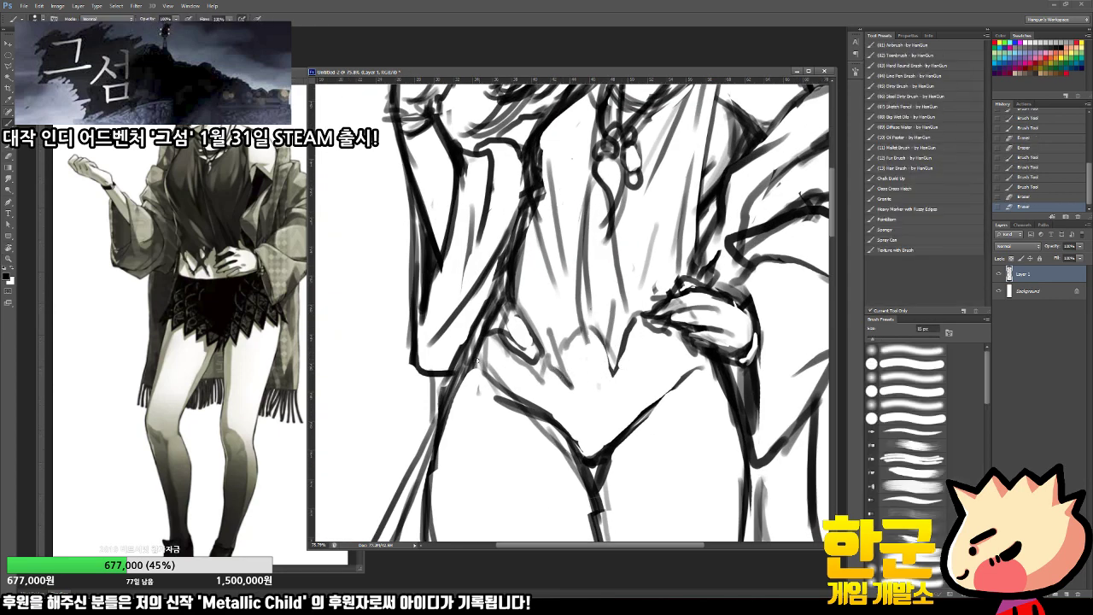
left_click_drag(477, 358, 570, 389)
mouse_move(491, 364)
left_mouse_down()
mouse_move(583, 391)
mouse_move(674, 373)
left_mouse_up()
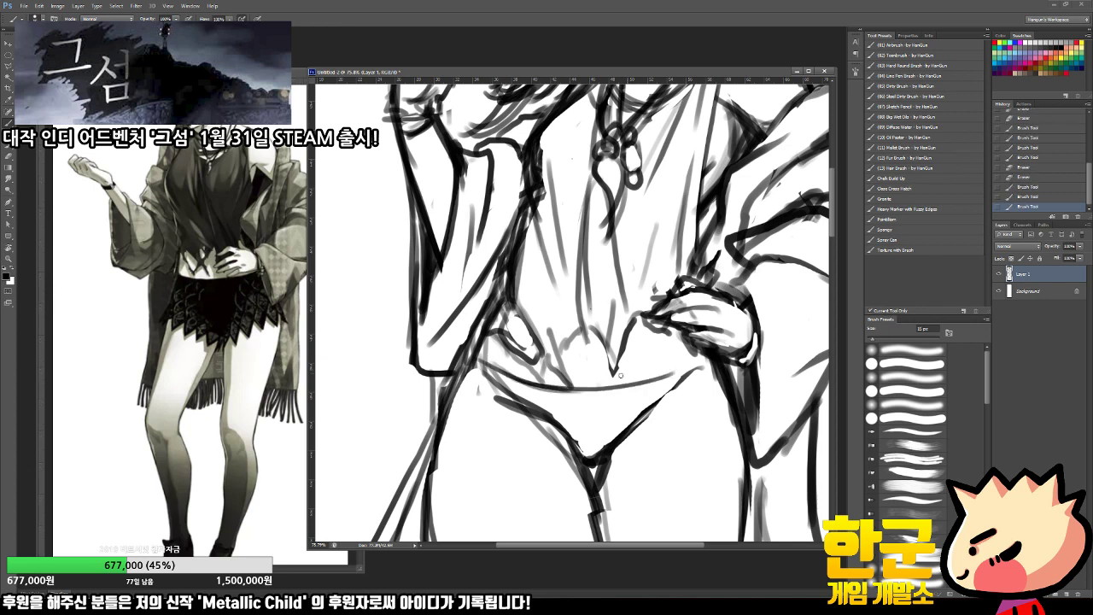
mouse_move(600, 388)
left_mouse_down()
mouse_move(697, 358)
mouse_move(592, 390)
left_mouse_up()
Step: Check the shorts in the reference illustration and erase the stray lines around the hips and upper thigh
left_click(212, 286)
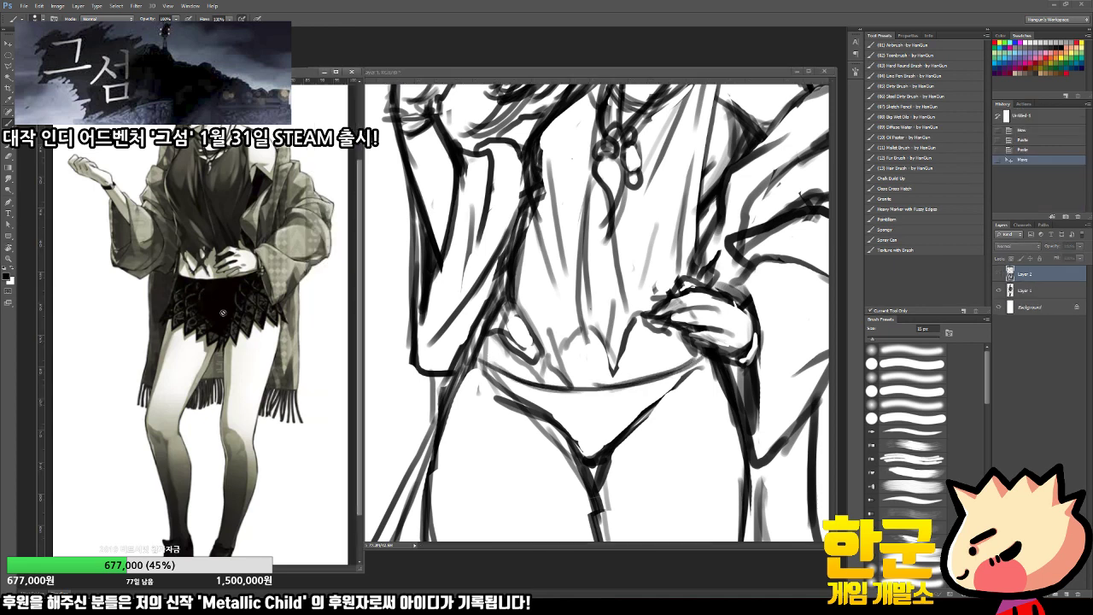
key("z")
left_click_drag(210, 286, 209, 326)
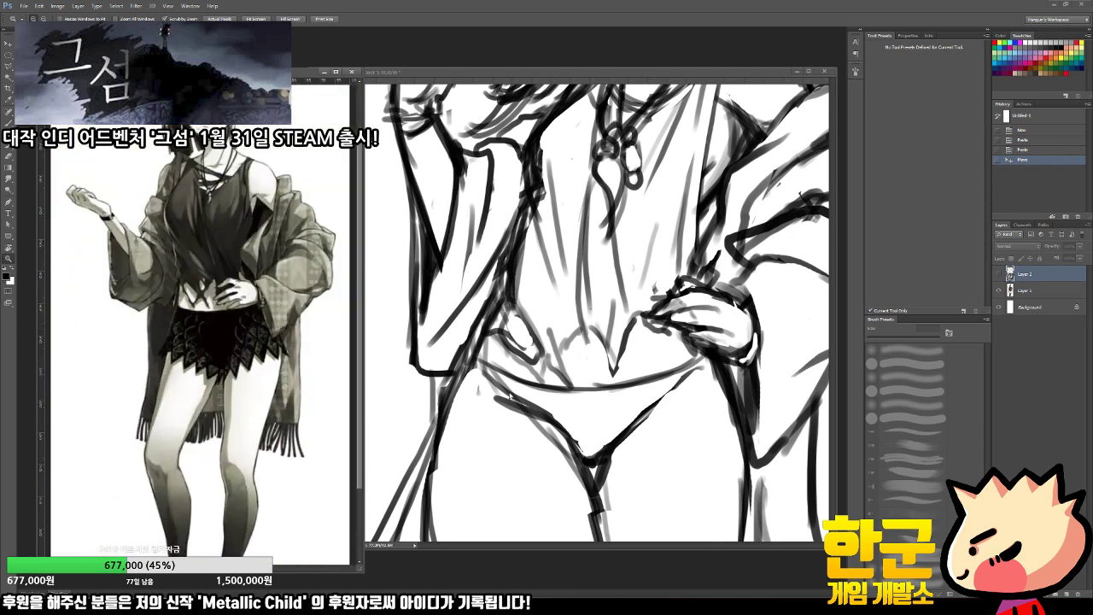
key("e")
left_click(510, 395)
mouse_move(481, 369)
left_mouse_down()
mouse_move(548, 410)
mouse_move(521, 418)
mouse_move(557, 448)
left_mouse_up()
left_click_drag(706, 372, 692, 372)
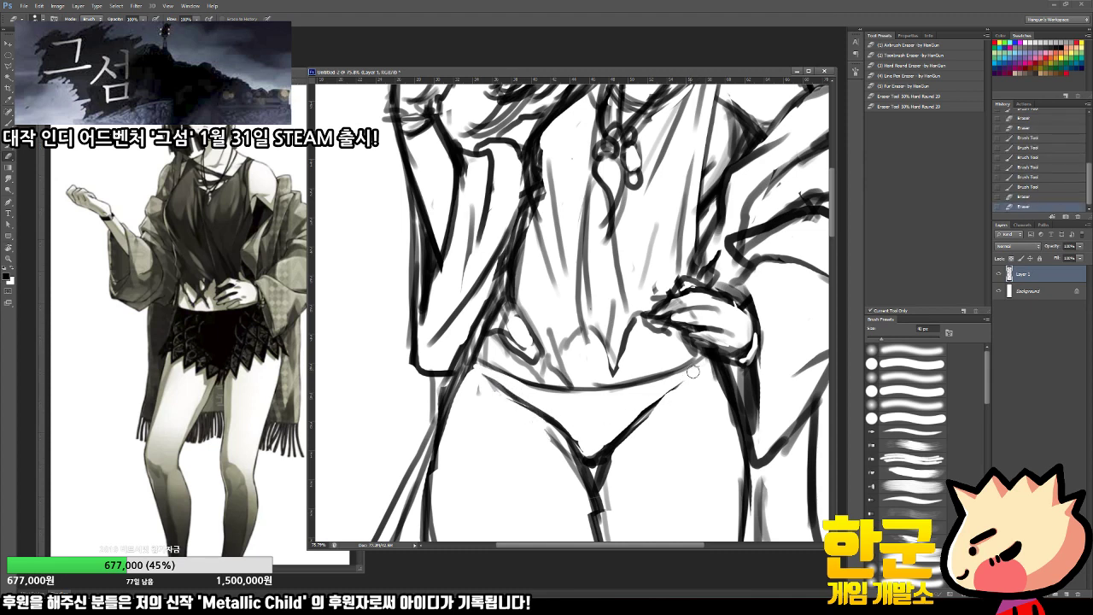
mouse_move(520, 425)
left_mouse_down()
mouse_move(482, 425)
mouse_move(497, 425)
mouse_move(465, 440)
mouse_move(491, 458)
mouse_move(509, 447)
mouse_move(521, 477)
mouse_move(553, 465)
mouse_move(576, 485)
mouse_move(566, 497)
left_mouse_up()
Step: Draw the shorts' zigzag hem across both thighs and redraw the line between the legs
key("b")
key("e")
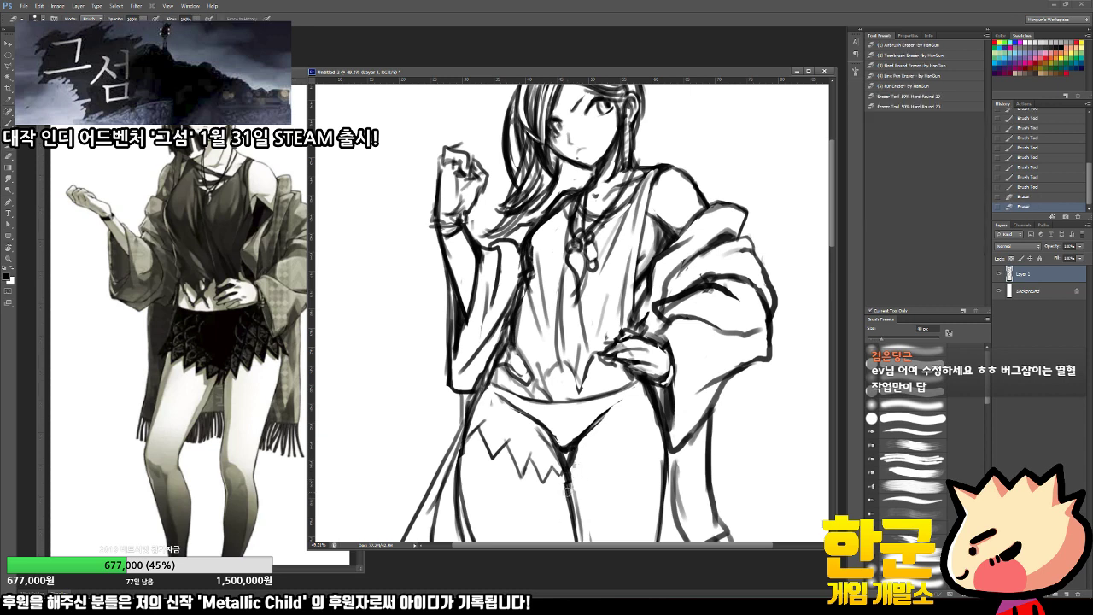
key("b")
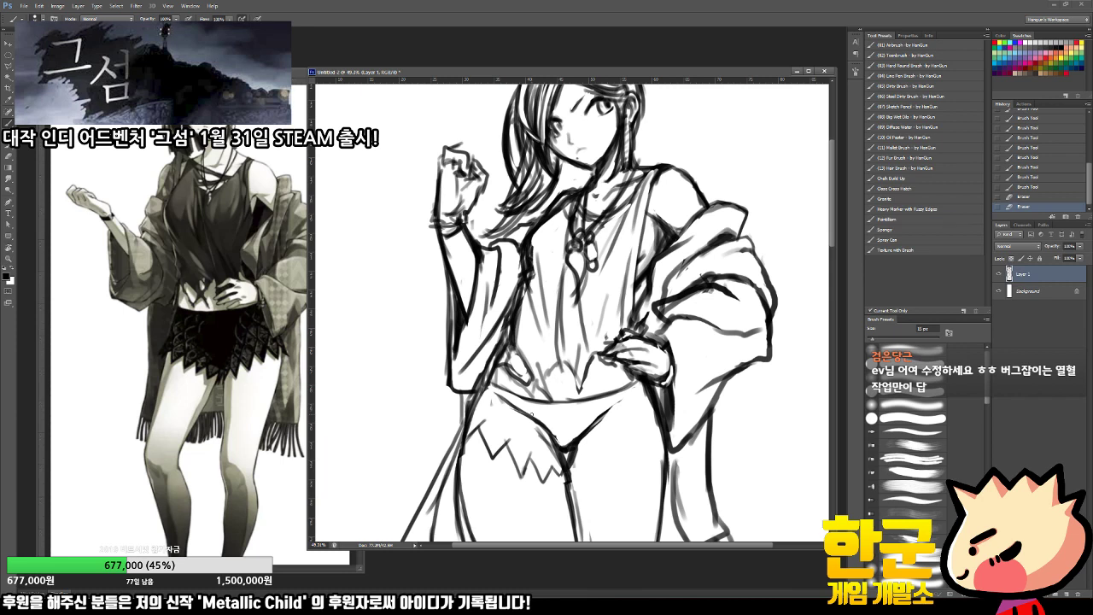
mouse_move(571, 483)
left_mouse_down()
mouse_move(665, 436)
mouse_move(565, 447)
left_mouse_up()
key("ctrl+space")
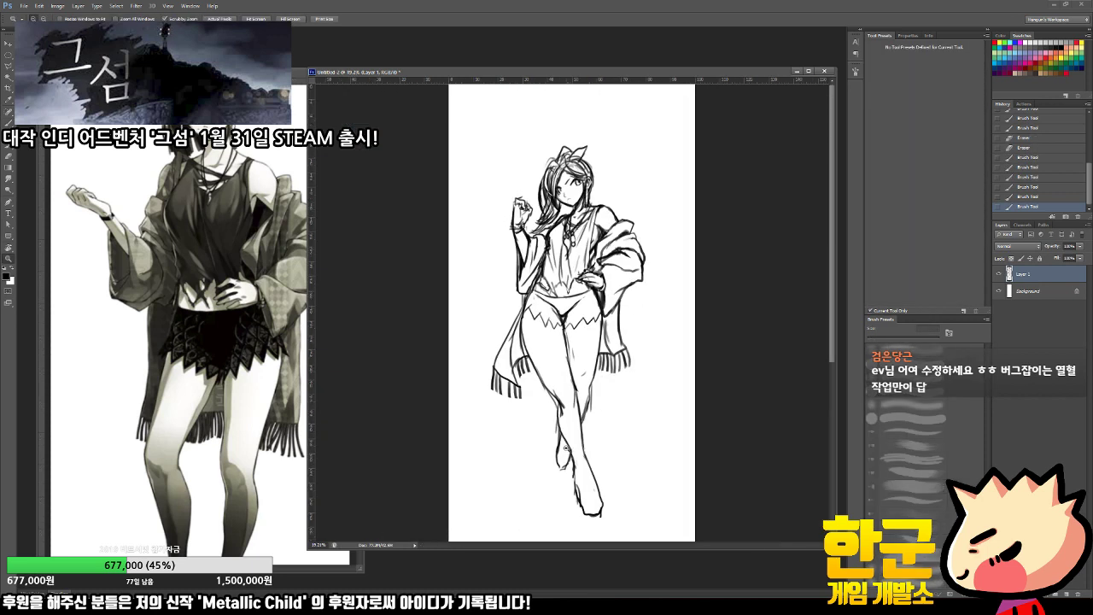
Step: Erase the rough outer line of the front leg and redraw its contour from the hip down to the shin
key("e")
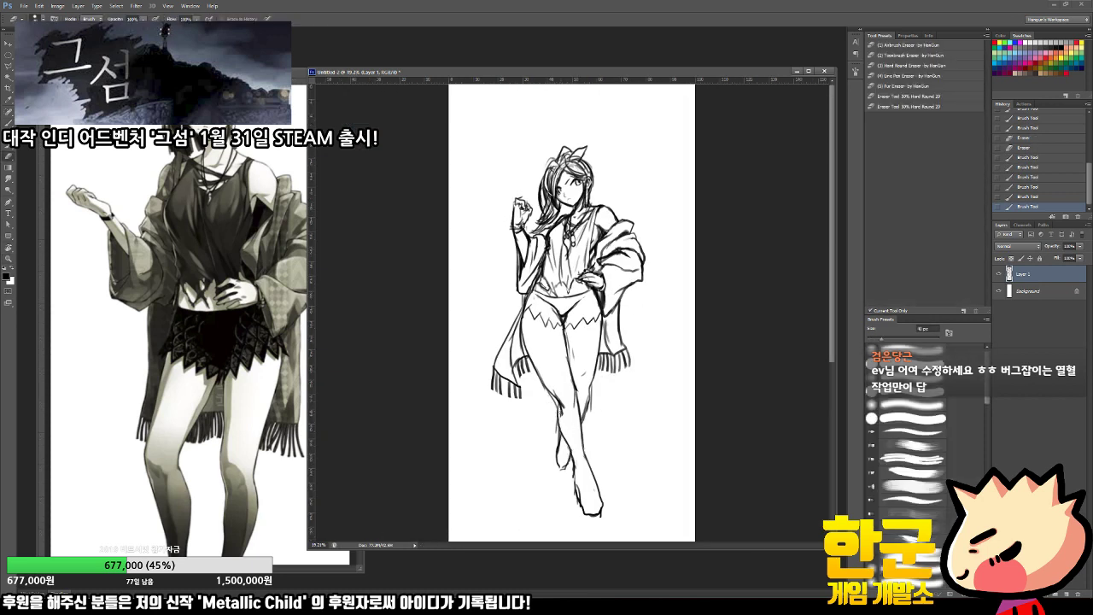
key("ctrl+space")
left_click_drag(569, 419, 614, 418)
mouse_move(542, 376)
left_mouse_down()
mouse_move(548, 427)
mouse_move(551, 417)
left_mouse_up()
key("b")
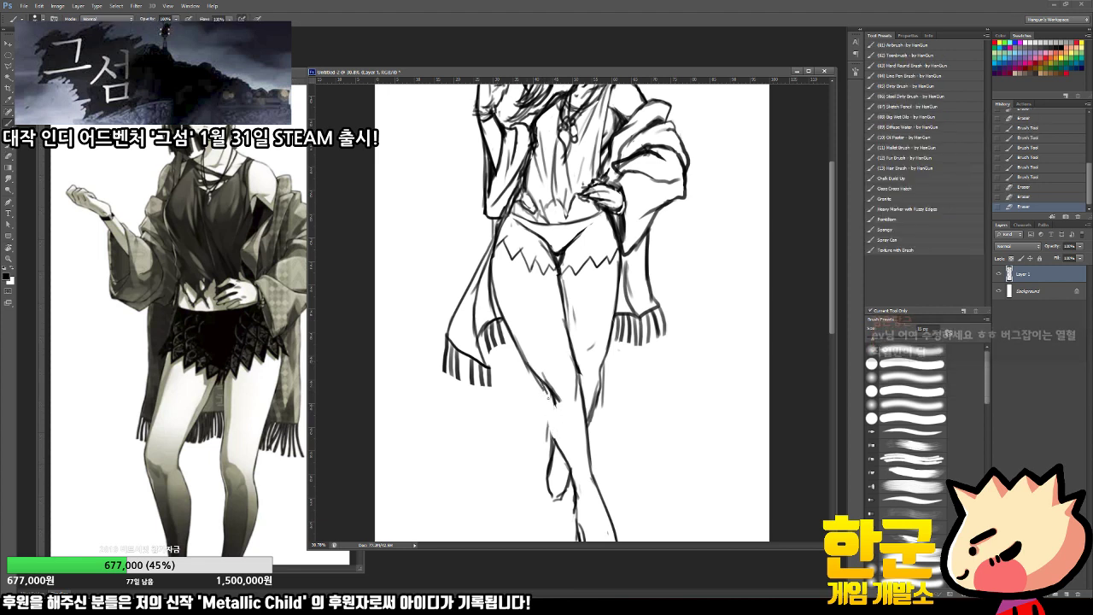
left_click_drag(495, 241, 505, 330)
mouse_move(498, 288)
left_mouse_down()
mouse_move(567, 459)
mouse_move(560, 410)
mouse_move(570, 458)
left_mouse_up()
Step: Clean up the front leg's knee area with the eraser and redraw the knee and shin lines
key("e")
mouse_move(544, 391)
left_mouse_down()
mouse_move(564, 458)
mouse_move(564, 414)
left_mouse_up()
key("b")
left_click_drag(532, 367, 541, 380)
left_click_drag(543, 377, 555, 406)
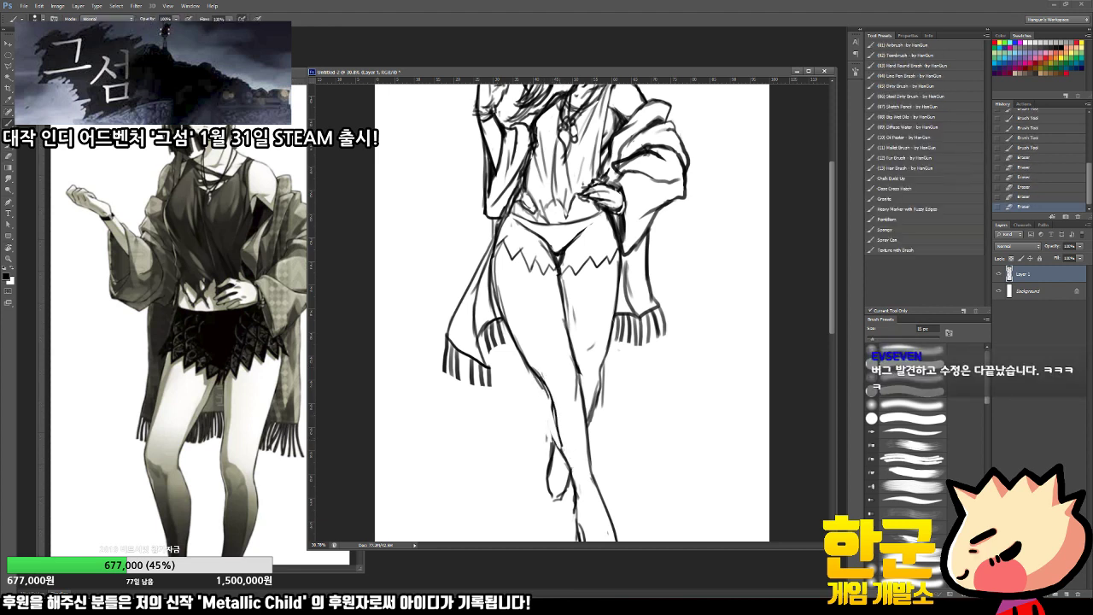
key("e")
mouse_move(560, 447)
left_mouse_down()
mouse_move(572, 470)
mouse_move(543, 393)
mouse_move(543, 431)
mouse_move(551, 392)
mouse_move(520, 355)
mouse_move(575, 412)
left_mouse_up()
key("b")
left_click_drag(574, 403, 575, 415)
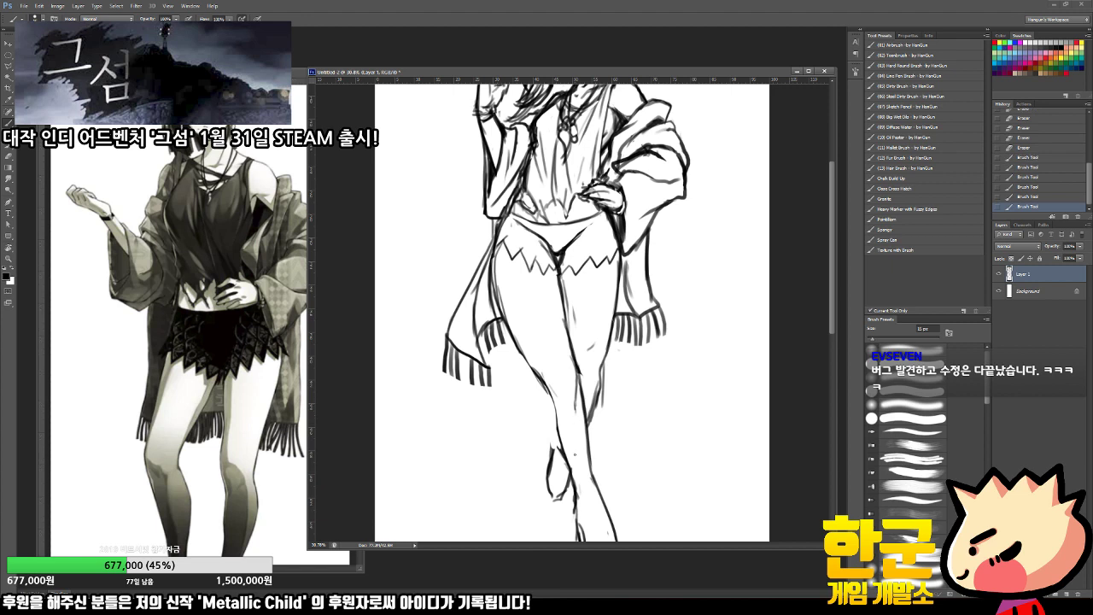
Step: Erase stray lines at the inner thigh and the back leg's outer knee, and redraw the back leg's calf
key("e")
left_click_drag(569, 275, 565, 296)
mouse_move(567, 278)
left_mouse_down()
mouse_move(570, 306)
mouse_move(576, 264)
left_mouse_up()
left_click_drag(605, 373, 589, 424)
key("b")
left_click_drag(595, 393, 561, 477)
Step: Refine the contours of both legs around the knees where they cross
key("e")
key("z")
left_click_drag(599, 351, 526, 358)
key("b")
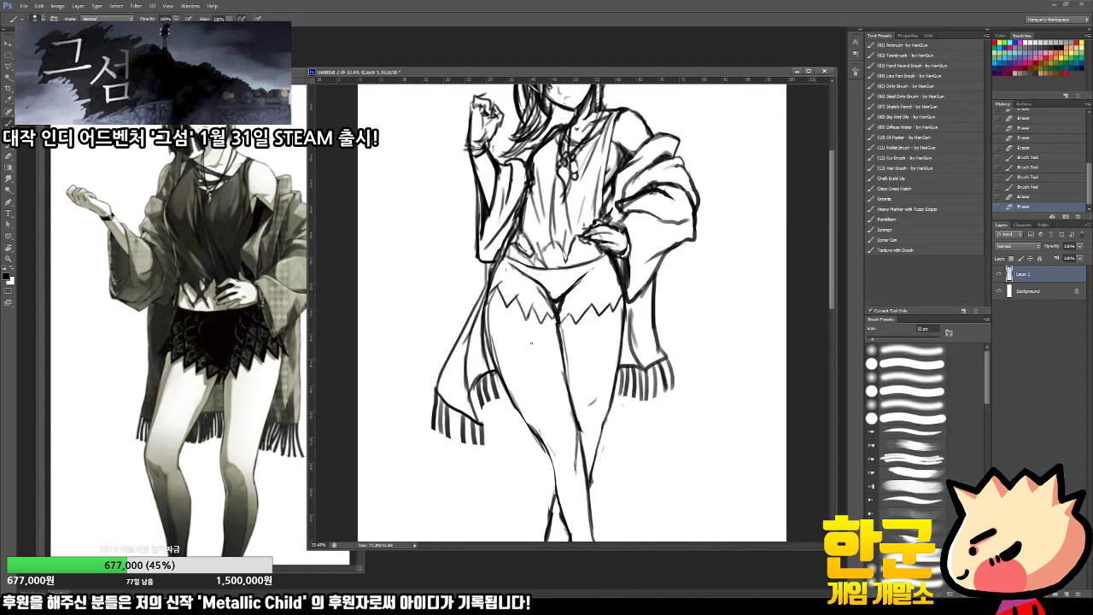
left_click_drag(546, 441, 567, 461)
key("e")
key("b")
left_click_drag(591, 403, 587, 445)
Step: Crop the canvas to a rectangular selection around the full figure, removing the empty area below the feet, and deselect
key("z")
left_click_drag(531, 386, 502, 388)
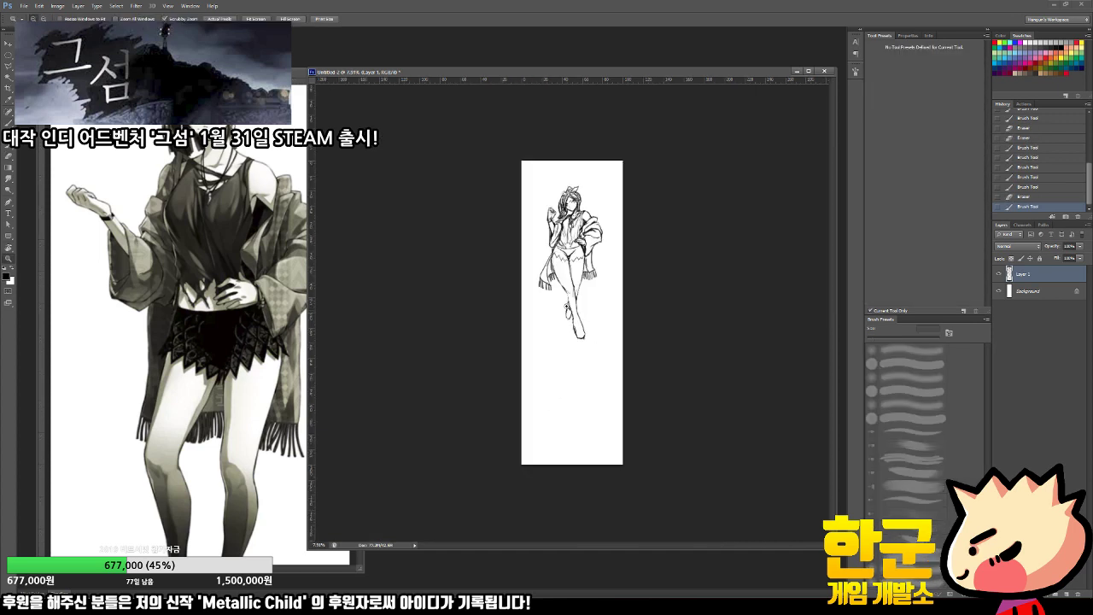
left_click_drag(589, 299, 592, 334)
key("m")
left_click_drag(497, 162, 685, 360)
left_click_drag(690, 338, 504, 159)
key("Return")
key("shift+m")
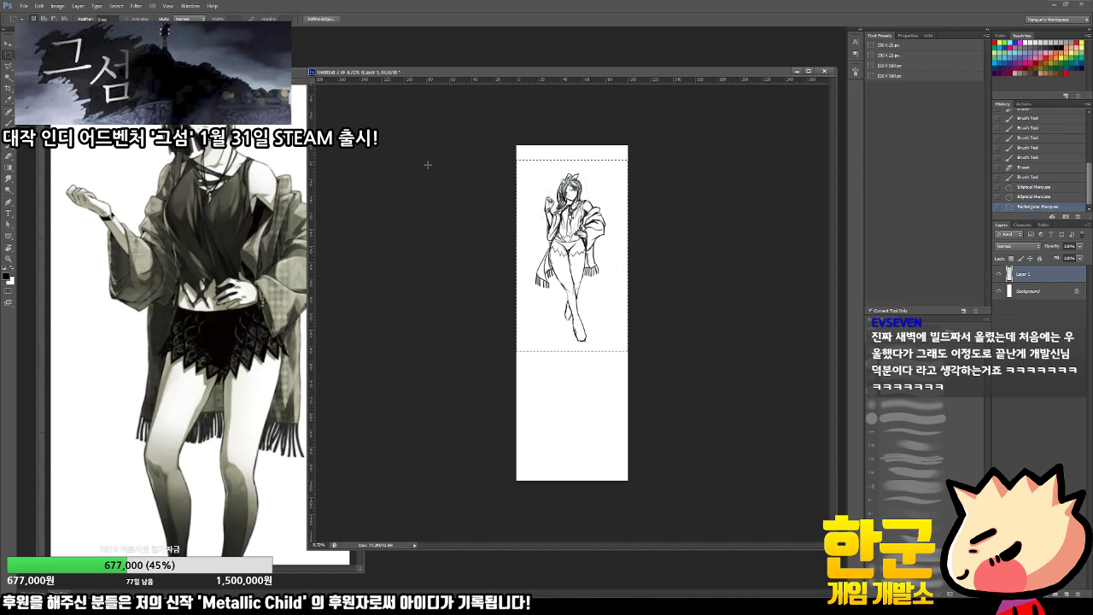
left_click(57, 6)
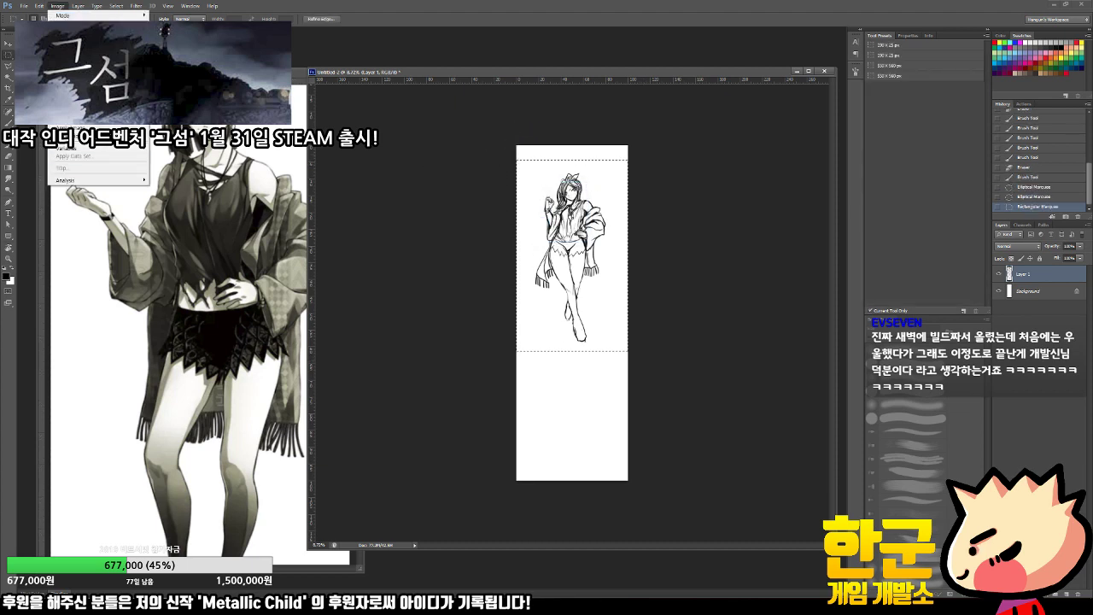
left_click(64, 91)
key("ctrl+d")
Step: Erase the rough outer contour of the thigh on the raised-arm side
key("z")
left_click_drag(597, 288, 611, 329)
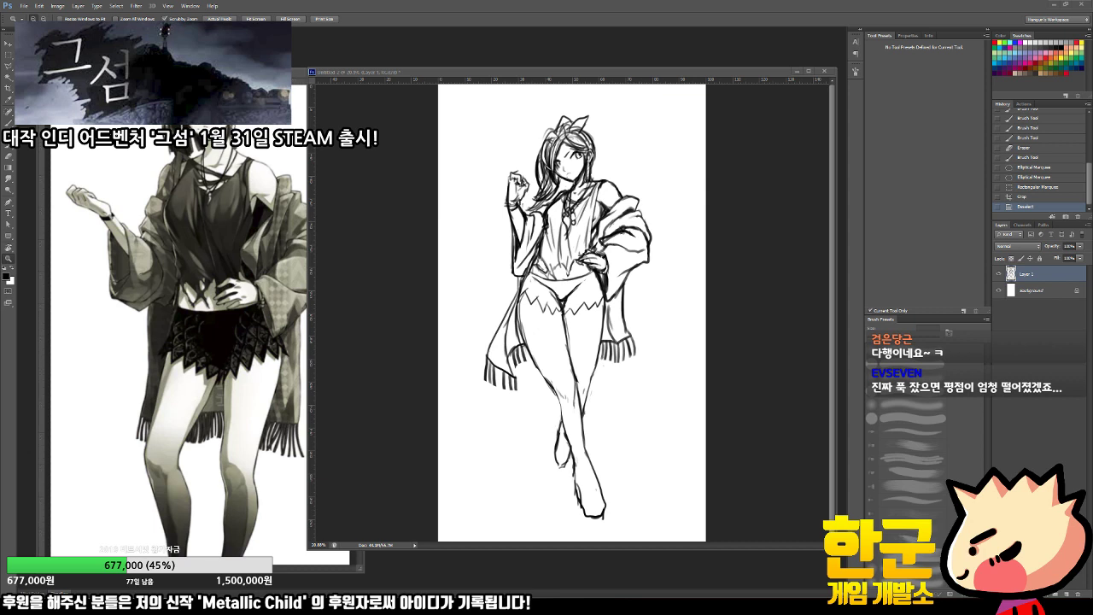
left_click(728, 321)
left_click_drag(544, 328, 594, 329)
key("e")
left_click_drag(481, 295, 511, 365)
mouse_move(483, 293)
left_mouse_down()
mouse_move(526, 408)
mouse_move(513, 389)
left_mouse_up()
left_click_drag(512, 386, 496, 338)
left_click_drag(481, 251, 491, 313)
Step: Redraw the outer thigh contour on the raised-arm side from the hip down to the knee
key("b")
mouse_move(488, 222)
left_mouse_down()
mouse_move(479, 317)
mouse_move(515, 397)
left_mouse_up()
left_click_drag(479, 242, 520, 389)
left_click_drag(489, 283, 535, 416)
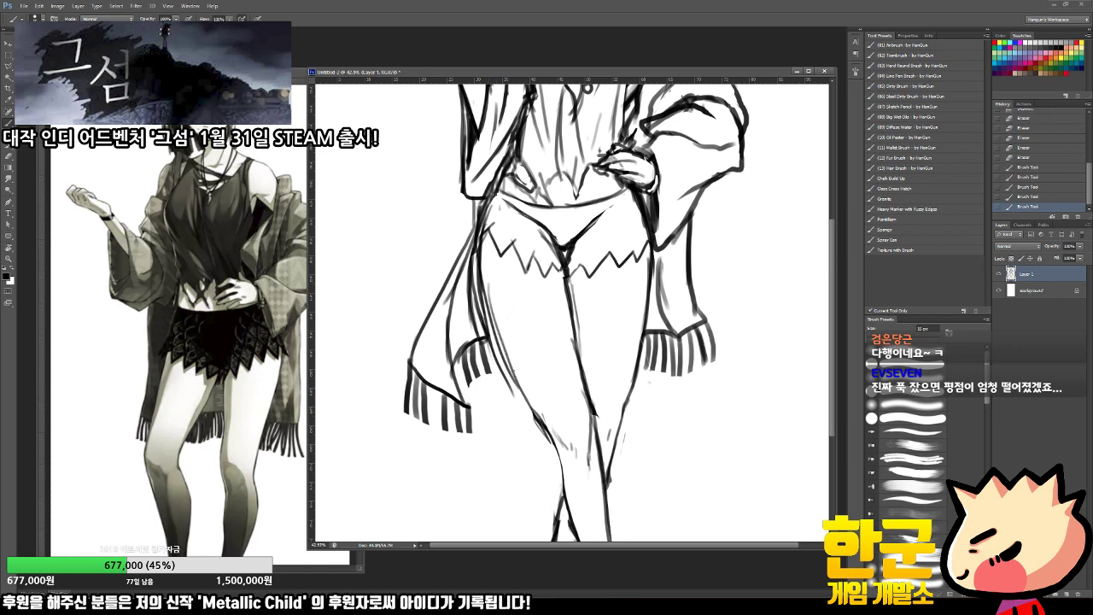
mouse_move(489, 325)
left_mouse_down()
mouse_move(541, 420)
mouse_move(482, 311)
left_mouse_up()
Step: Erase the leftover lines between the thigh and the hanging jacket panel on the raised-arm side
key("e")
left_click_drag(475, 268, 478, 331)
mouse_move(476, 320)
left_mouse_down()
mouse_move(480, 341)
mouse_move(492, 333)
left_mouse_up()
Step: Hatch the inside of the hanging jacket panel beside the thigh on the raised-arm side with diagonal strokes
key("b")
mouse_move(452, 295)
left_mouse_down()
mouse_move(474, 249)
mouse_move(457, 294)
left_mouse_up()
left_click_drag(476, 256, 451, 340)
left_click_drag(475, 278, 451, 359)
mouse_move(478, 287)
left_mouse_down()
mouse_move(455, 355)
mouse_move(463, 345)
left_mouse_up()
left_click_drag(482, 299, 469, 340)
left_click_drag(485, 305, 478, 337)
left_click_drag(490, 314, 487, 338)
left_click_drag(492, 324, 486, 340)
left_click_drag(494, 328, 489, 340)
Step: Add the inner fold line and hatching to the jacket panel hanging behind the thigh on the hip-hand side
mouse_move(660, 242)
left_mouse_down()
mouse_move(647, 314)
mouse_move(656, 333)
left_mouse_up()
mouse_move(675, 234)
left_mouse_down()
mouse_move(666, 313)
mouse_move(668, 299)
left_mouse_up()
key("e")
mouse_move(671, 259)
left_mouse_down()
mouse_move(656, 313)
mouse_move(671, 322)
mouse_move(669, 315)
left_mouse_up()
key("b")
left_click_drag(673, 369, 626, 342)
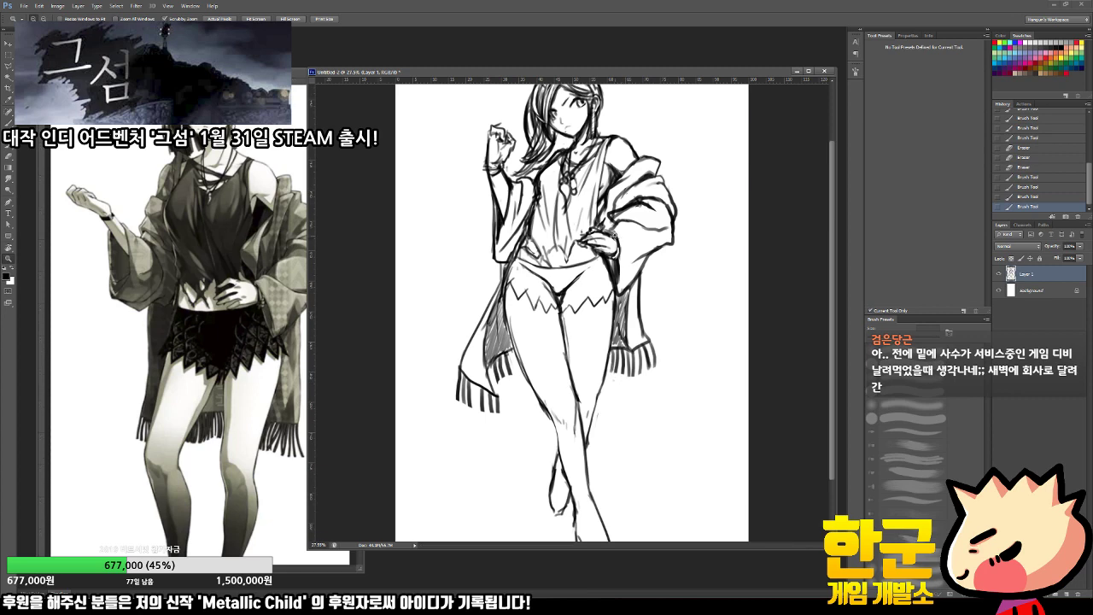
Step: Clean up the jacket edge beside the hip and redraw the shorts' side and zigzag hem with darker lines
scroll(632, 315, "up", 3)
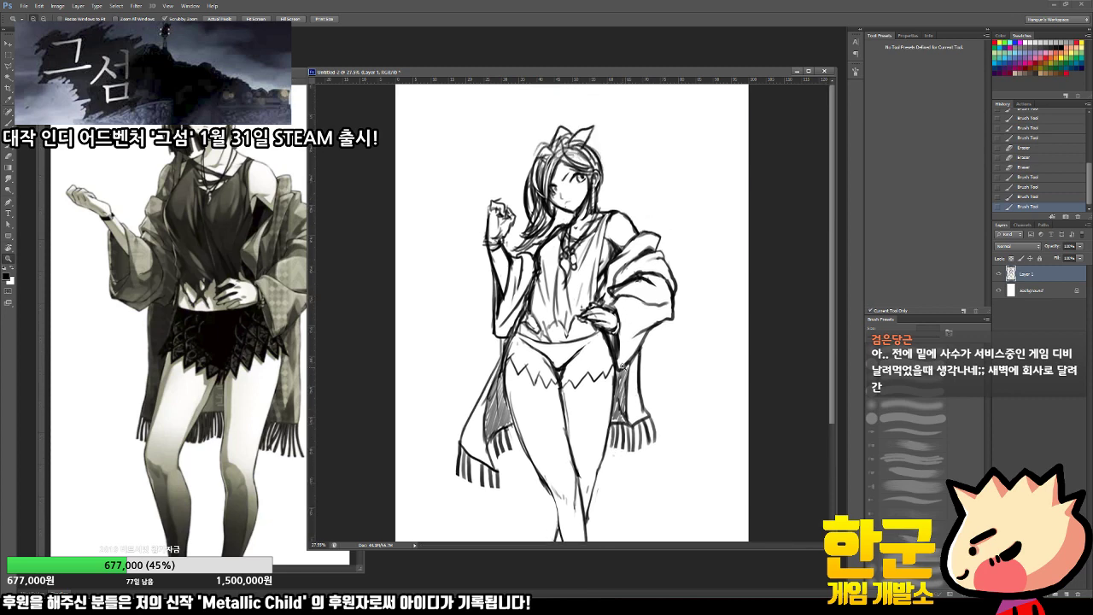
left_click_drag(493, 394, 530, 394)
key("e")
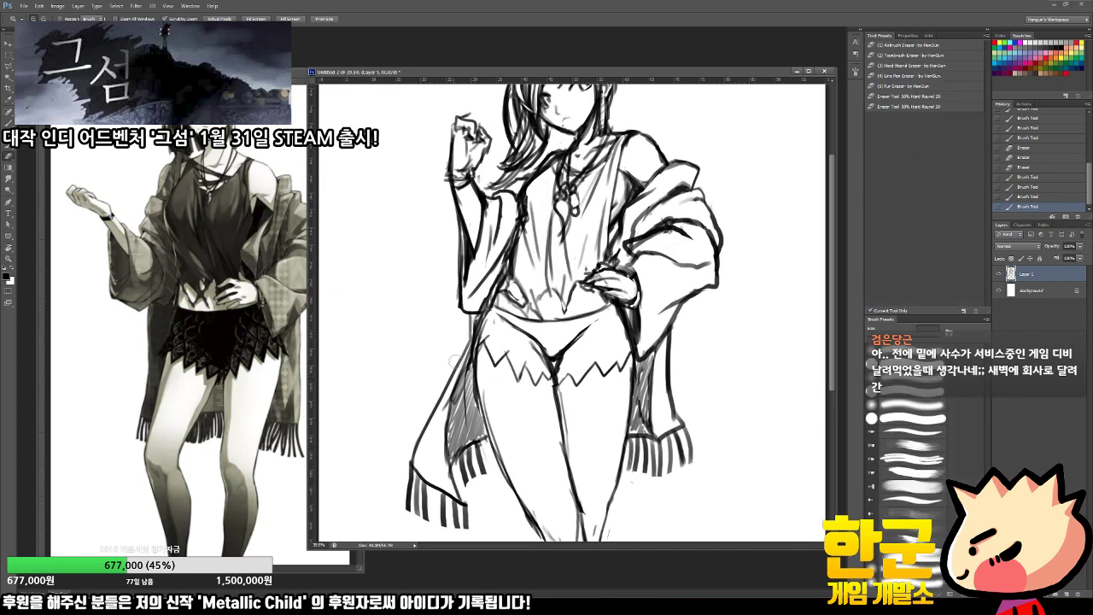
left_click_drag(478, 332, 443, 409)
left_click_drag(466, 362, 452, 428)
key("b")
mouse_move(480, 310)
left_mouse_down()
mouse_move(461, 365)
mouse_move(476, 350)
left_mouse_up()
mouse_move(485, 321)
left_mouse_down()
mouse_move(479, 345)
mouse_move(515, 378)
mouse_move(573, 382)
left_mouse_up()
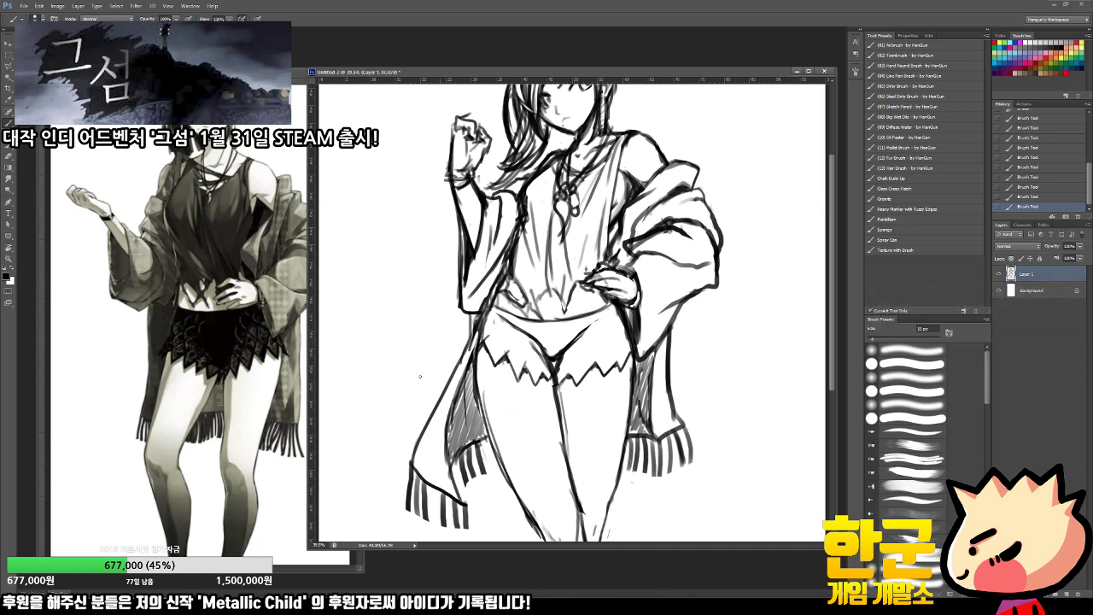
Step: Enlarge the shorts in the reference illustration and draw matching diamond shapes above the zigzag hem on the raised-arm side
left_click(257, 358)
left_click(247, 342, "ctrl")
left_click(286, 393, "ctrl")
left_click(282, 405, "ctrl+alt")
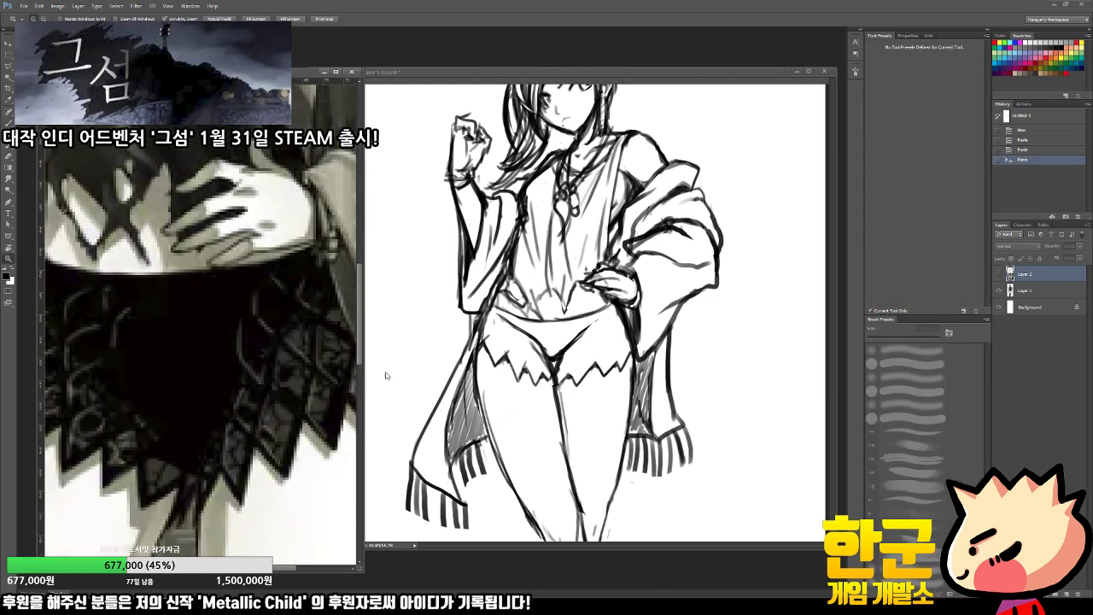
left_click(495, 371)
mouse_move(490, 347)
left_mouse_down()
mouse_move(529, 347)
mouse_move(487, 331)
mouse_move(560, 372)
mouse_move(534, 381)
mouse_move(547, 350)
mouse_move(541, 377)
mouse_move(540, 367)
mouse_move(560, 376)
left_mouse_up()
key("e")
key("b")
left_click_drag(561, 375, 568, 390)
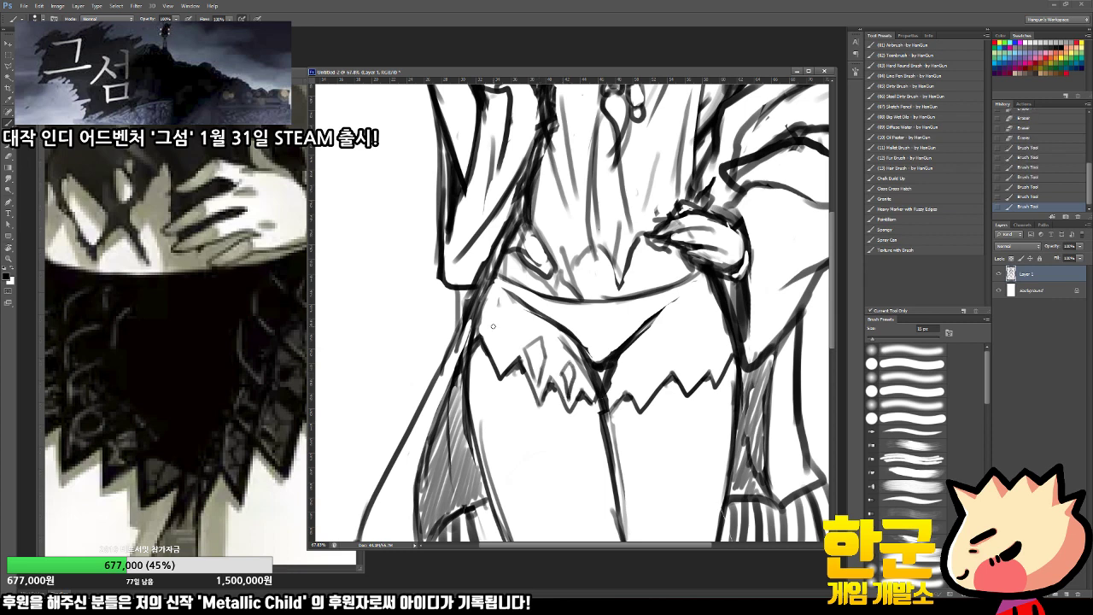
mouse_move(499, 318)
left_mouse_down()
mouse_move(489, 331)
mouse_move(499, 366)
left_mouse_up()
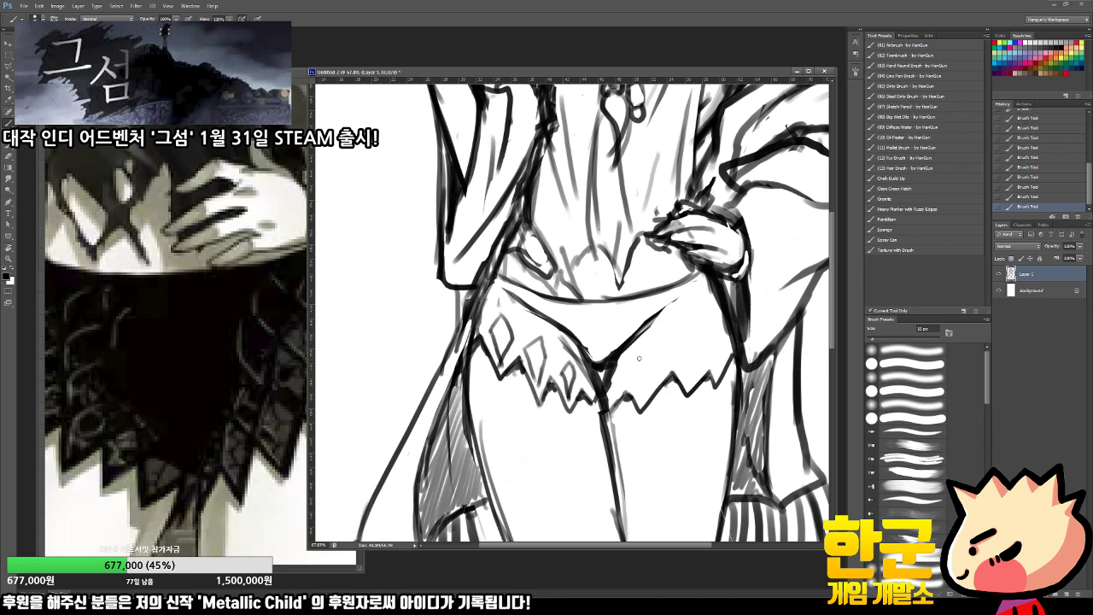
Step: Draw diamond shapes above the zigzag hem of the shorts on the hip-hand side
mouse_move(639, 359)
left_mouse_down()
mouse_move(635, 381)
mouse_move(661, 376)
mouse_move(640, 403)
left_mouse_up()
mouse_move(695, 343)
left_mouse_down()
mouse_move(679, 373)
mouse_move(688, 389)
left_mouse_up()
mouse_move(695, 353)
left_mouse_down()
mouse_move(704, 349)
mouse_move(687, 389)
left_mouse_up()
mouse_move(723, 336)
left_mouse_down()
mouse_move(717, 372)
mouse_move(613, 401)
left_mouse_up()
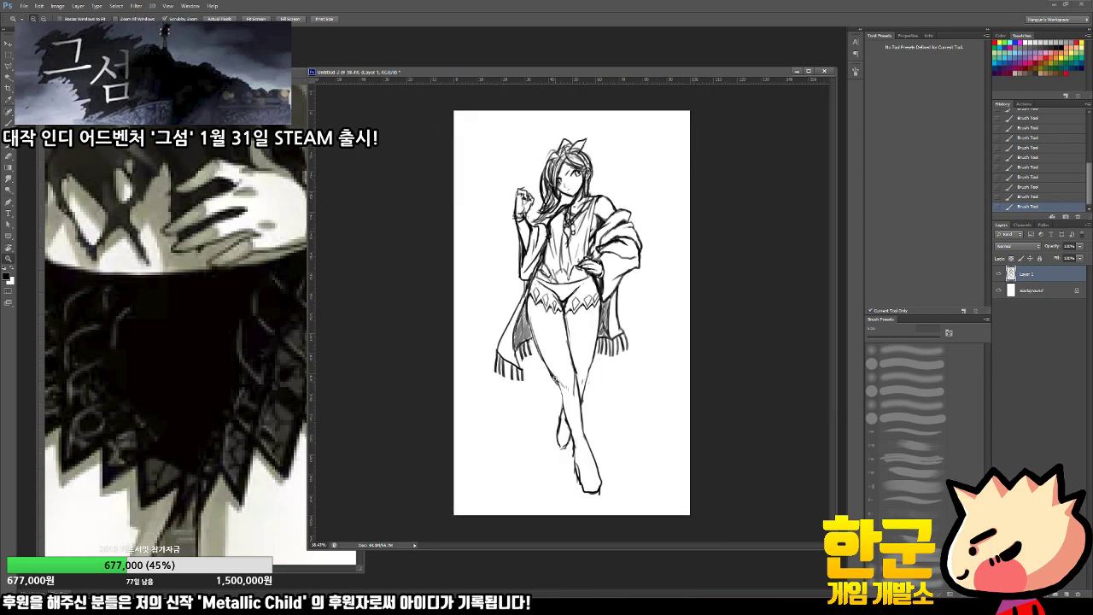
Step: Darken the hair strands sweeping over the forehead on the figure's head
left_click_drag(555, 379, 579, 377)
left_click_drag(588, 201, 590, 275)
left_click(299, 326)
mouse_move(308, 325)
left_mouse_down()
mouse_move(280, 326)
mouse_move(261, 311)
left_mouse_up()
left_click(543, 379)
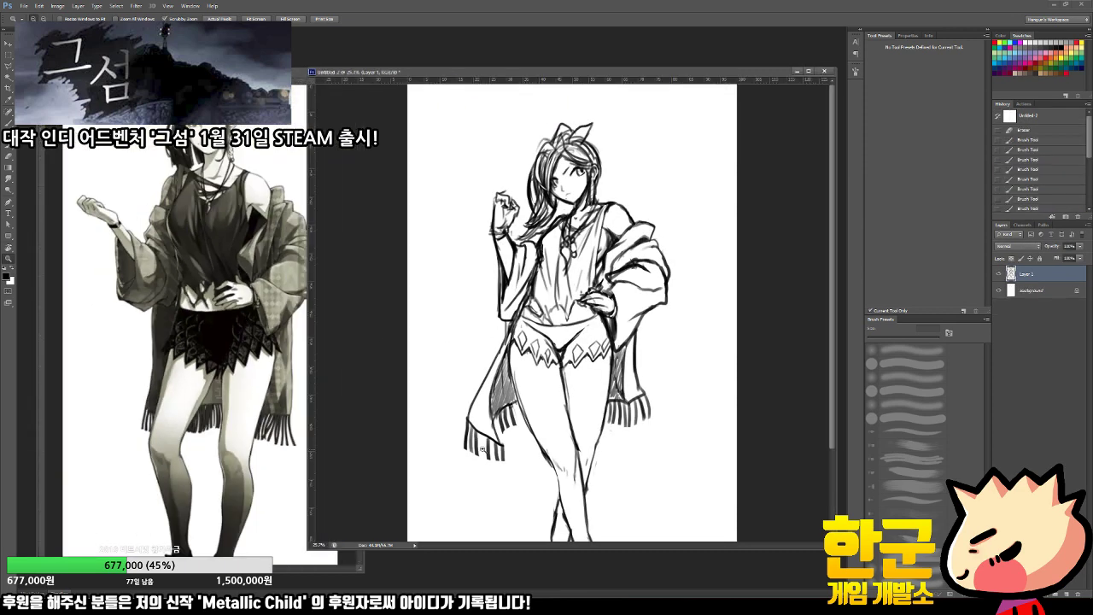
key("b")
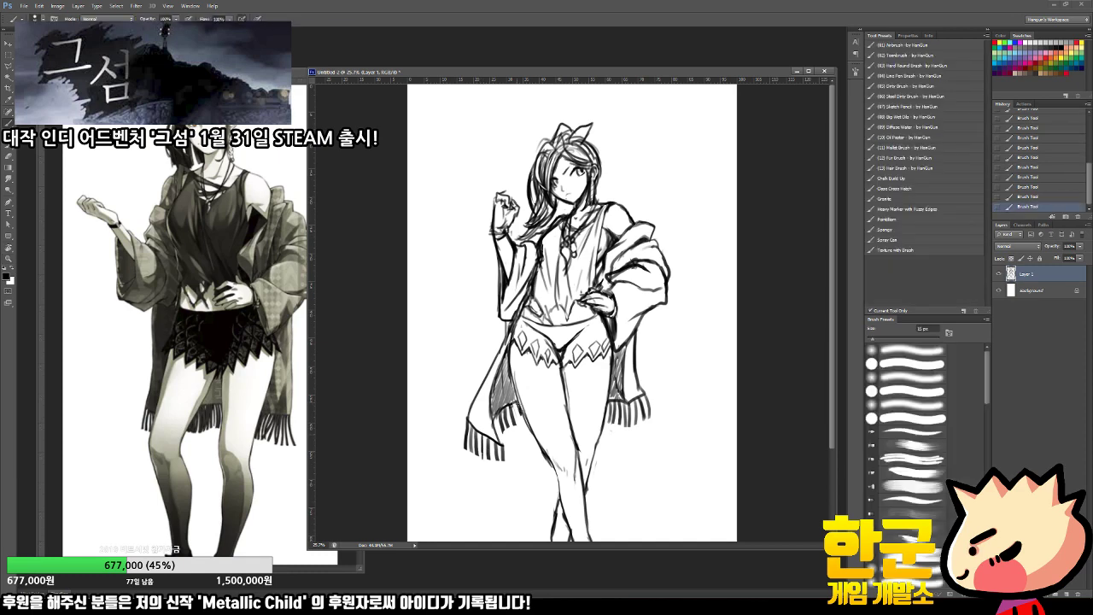
key("z")
left_click_drag(542, 184, 568, 196)
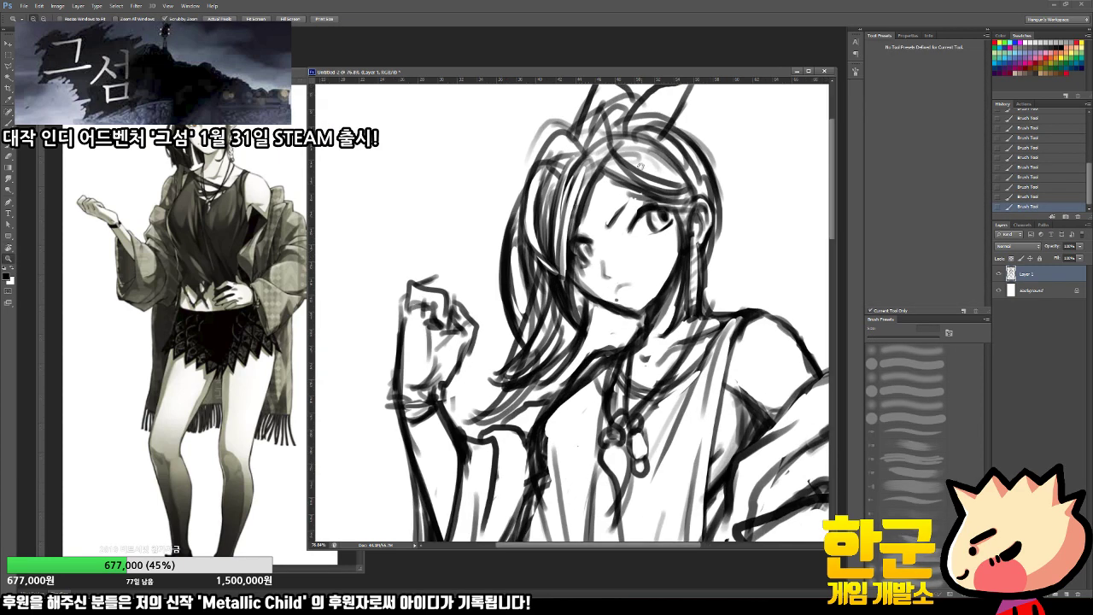
key("e")
left_click_drag(640, 165, 631, 231)
mouse_move(611, 209)
left_mouse_down()
mouse_move(642, 239)
mouse_move(641, 226)
left_mouse_up()
mouse_move(621, 210)
left_mouse_down()
mouse_move(644, 238)
mouse_move(664, 238)
mouse_move(663, 280)
mouse_move(670, 244)
mouse_move(678, 255)
left_mouse_up()
key("b")
Step: Clean up the top's shoulder line below the ponytail and darken its side outline on the raised-arm side
key("z")
left_click_drag(576, 367, 546, 359)
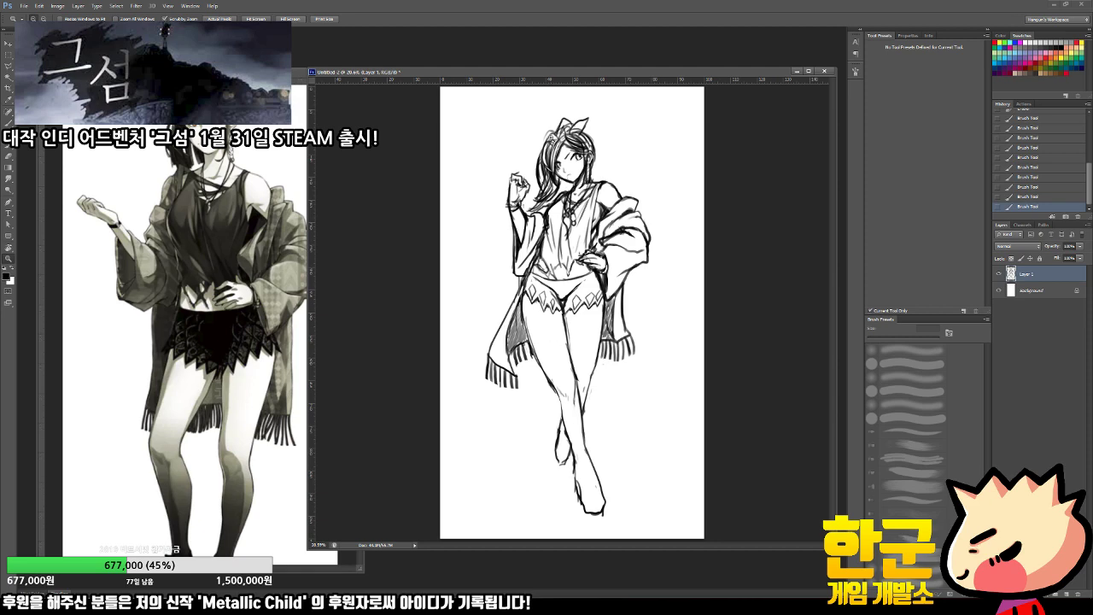
left_click_drag(574, 163, 594, 213)
key("b")
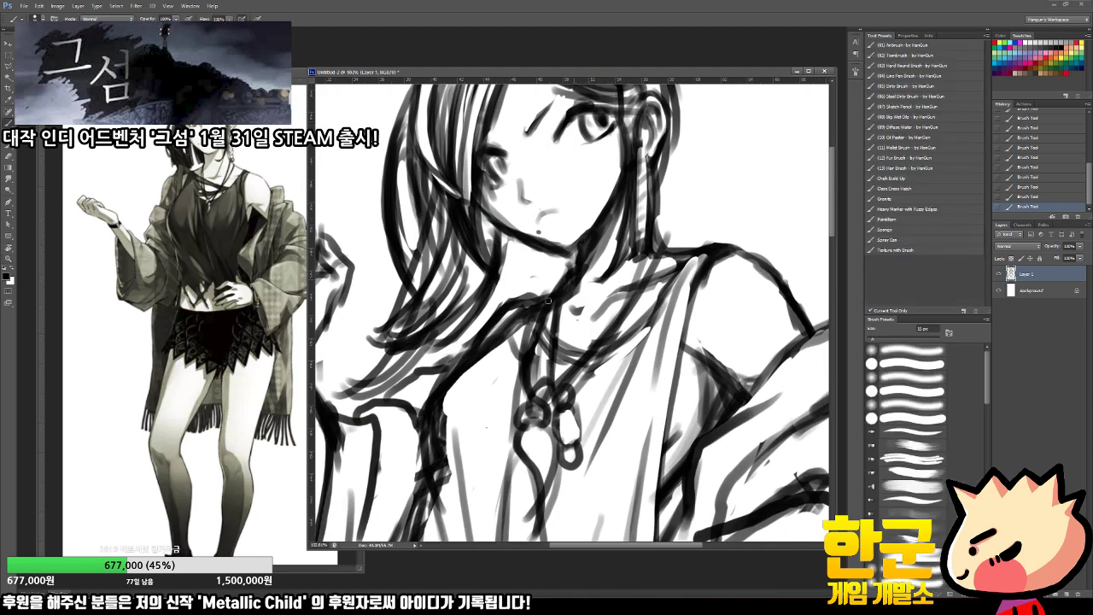
key("e")
left_click_drag(491, 329, 502, 320)
left_click_drag(493, 324, 514, 314)
key("b")
left_click_drag(489, 351, 448, 437)
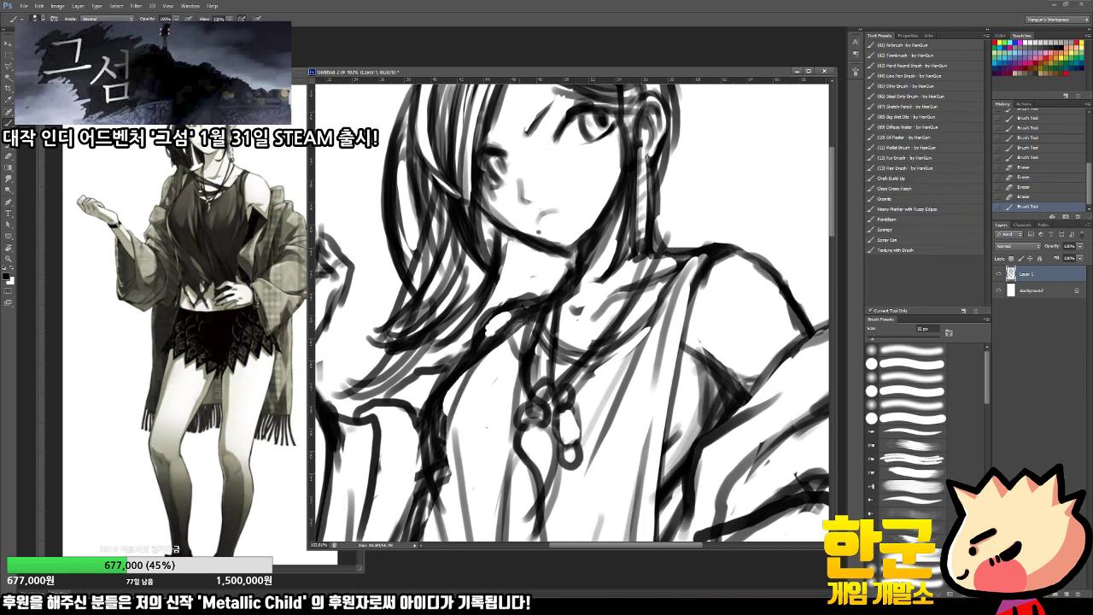
key("ctrl+z")
left_click_drag(470, 380, 430, 457)
left_click_drag(437, 408, 429, 444)
Step: Erase stray lines across the chest and redraw and thin the vertical folds of the top
key("e")
mouse_move(481, 381)
left_mouse_down()
mouse_move(453, 436)
mouse_move(471, 460)
mouse_move(509, 291)
left_mouse_up()
left_click_drag(492, 251, 490, 369)
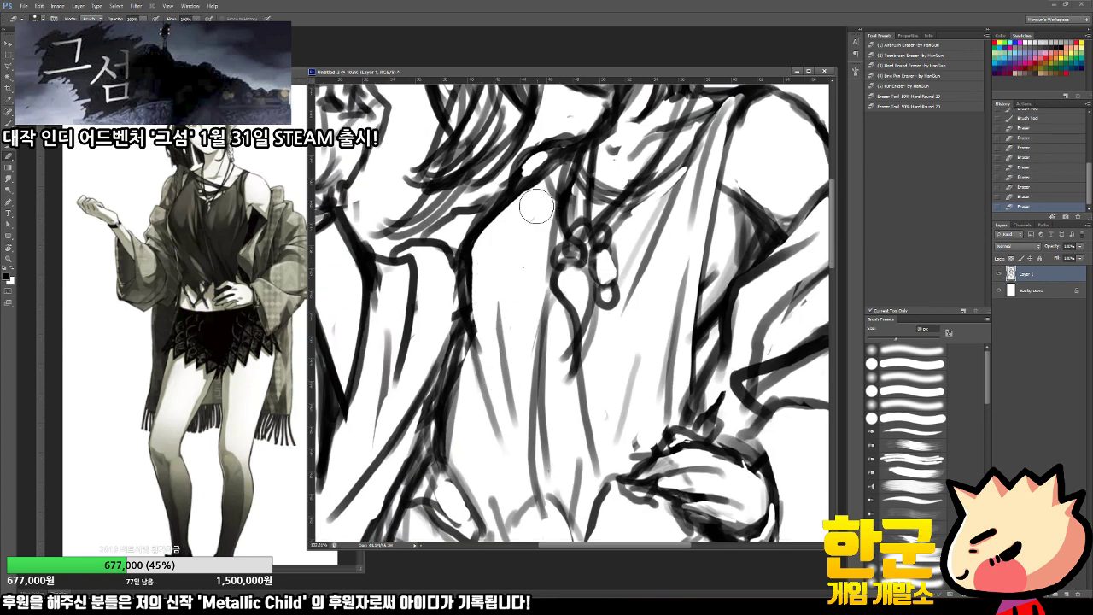
key("b")
left_click_drag(504, 288, 512, 475)
key("e")
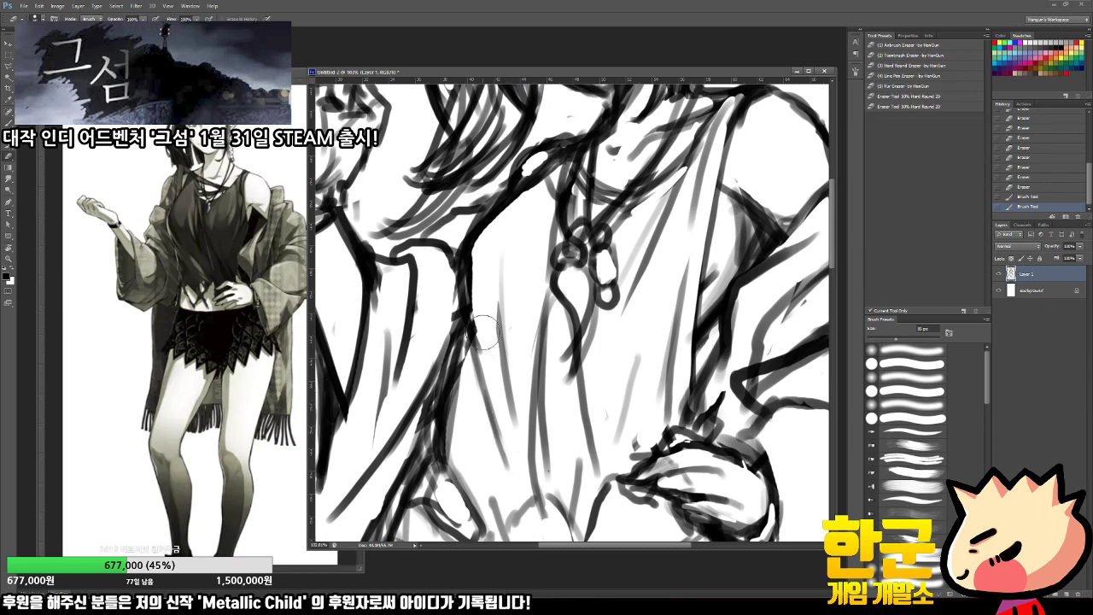
left_click_drag(485, 327, 519, 482)
left_click_drag(508, 364, 523, 506)
key("ctrl+space")
left_click_drag(616, 431, 621, 386)
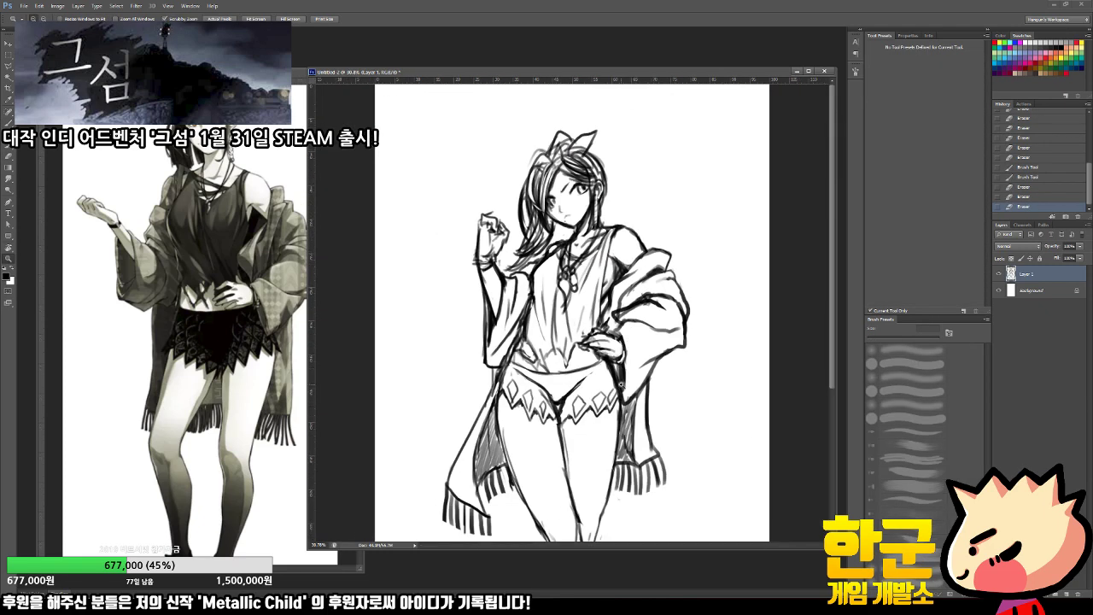
Step: Draw a small diamond shape above the pointed hem of the top, beside the hip hand
mouse_move(536, 367)
left_mouse_down()
mouse_move(550, 365)
mouse_move(518, 354)
mouse_move(543, 368)
left_mouse_up()
key("e")
key("b")
left_click_drag(549, 328, 560, 357)
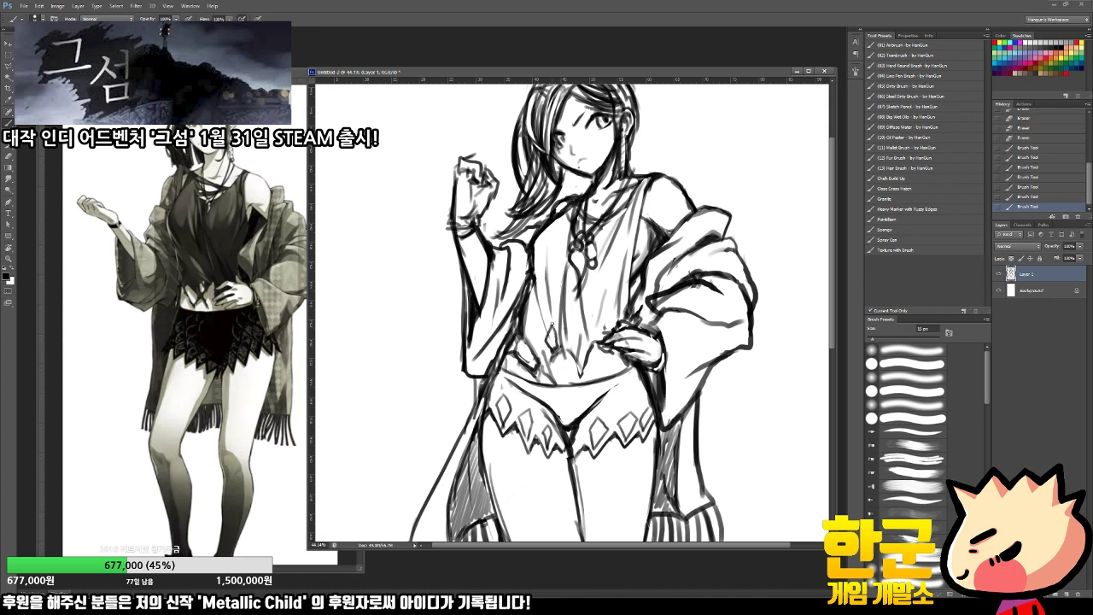
left_click_drag(588, 357, 610, 347)
Step: Add short fold strokes to the draped jacket sleeve and hanging panel on the hip-hand side
mouse_move(631, 256)
left_mouse_down()
mouse_move(555, 257)
mouse_move(598, 256)
left_mouse_up()
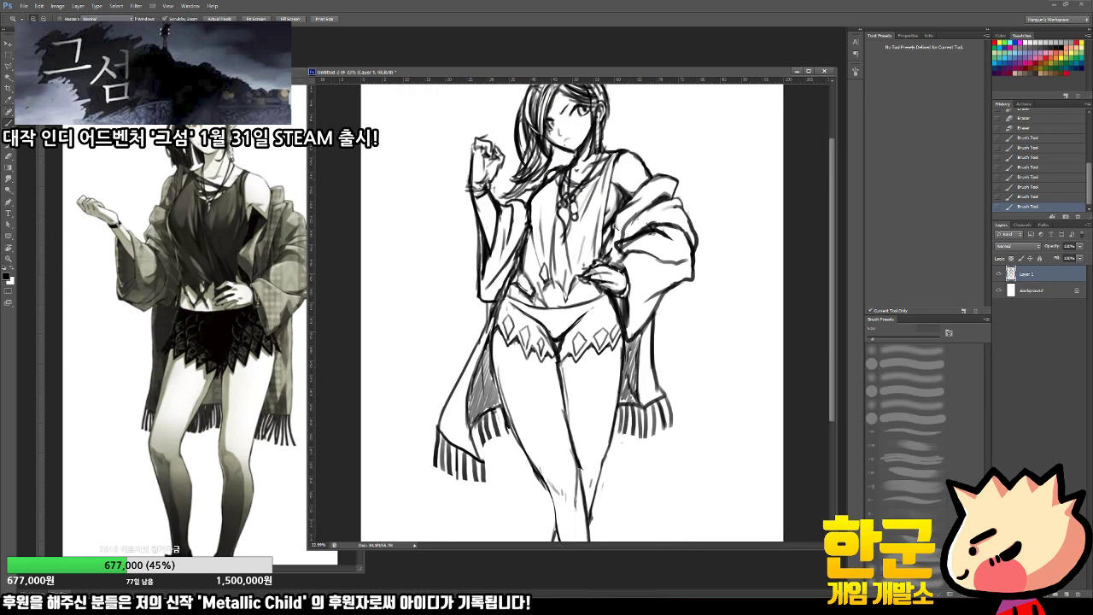
left_click_drag(630, 186, 637, 195)
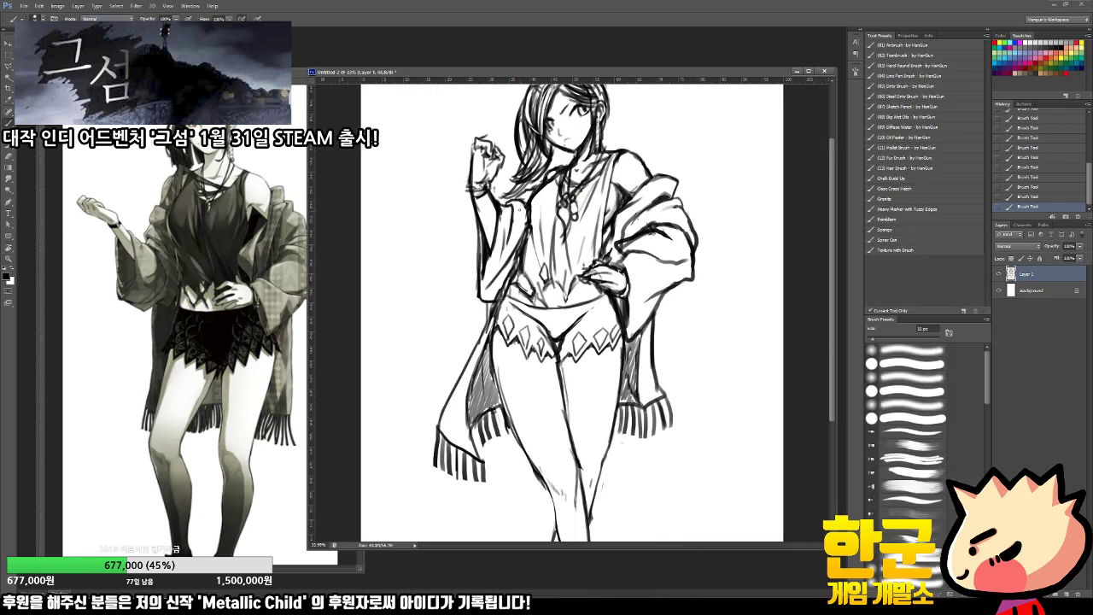
left_click_drag(645, 328, 640, 403)
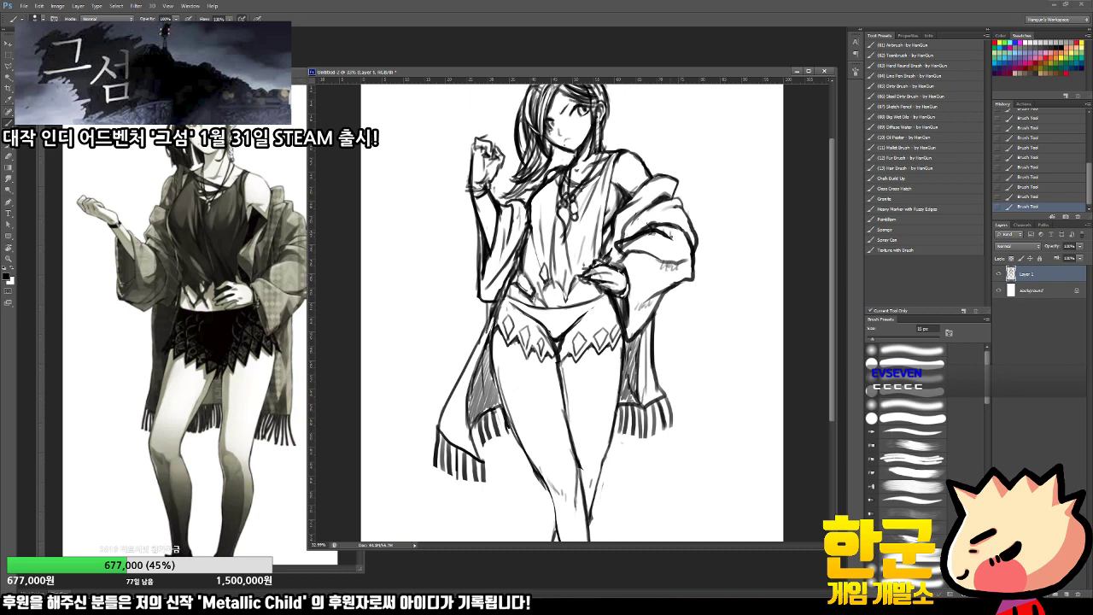
Step: Erase the rough waistline of the shorts and redraw it as a cleaner curved waistband
mouse_move(581, 285)
left_mouse_down()
mouse_move(546, 285)
mouse_move(585, 286)
mouse_move(575, 286)
left_mouse_up()
key("e")
mouse_move(450, 257)
left_mouse_down()
mouse_move(483, 284)
mouse_move(478, 292)
left_mouse_up()
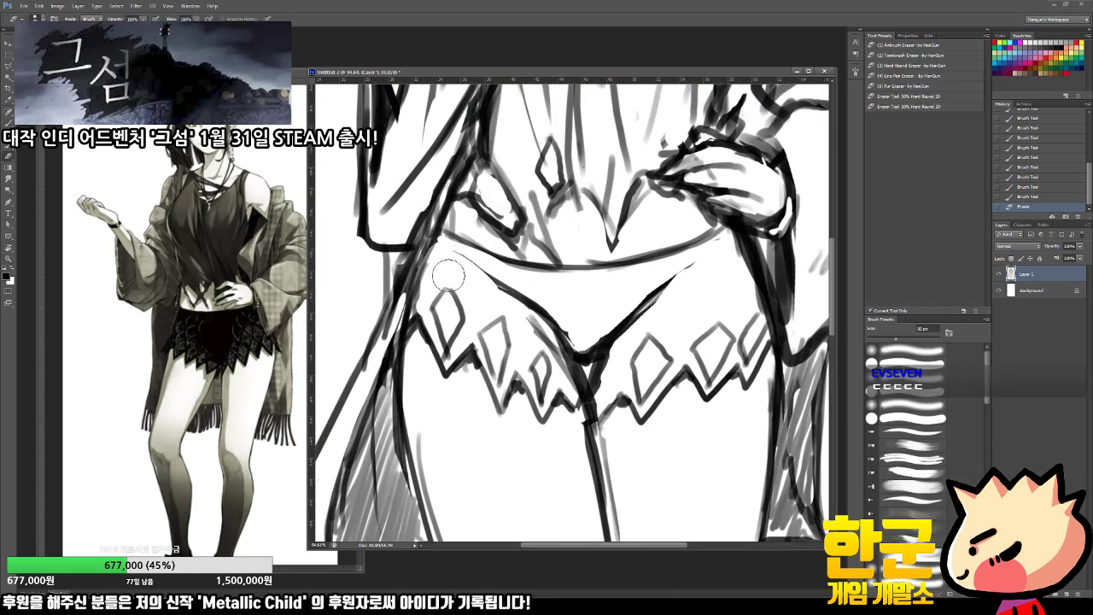
left_click_drag(700, 261, 711, 254)
left_click_drag(449, 239, 529, 270)
key("b")
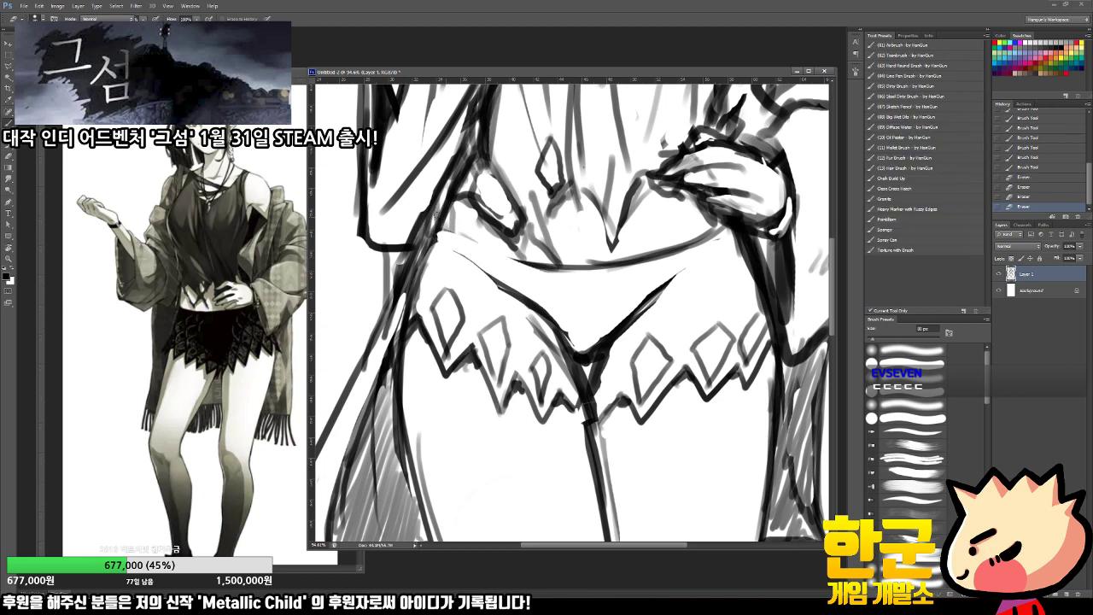
mouse_move(438, 213)
left_mouse_down()
mouse_move(554, 263)
mouse_move(663, 253)
left_mouse_up()
key("e")
mouse_move(478, 245)
left_mouse_down()
mouse_move(626, 275)
mouse_move(693, 251)
mouse_move(584, 265)
left_mouse_up()
key("b")
left_click_drag(457, 229, 573, 261)
mouse_move(505, 248)
left_mouse_down()
mouse_move(717, 241)
mouse_move(622, 280)
left_mouse_up()
Step: Clean up the creases and waistband of the shorts and lighten the fold line on the chest
key("z")
left_click_drag(544, 283, 478, 292)
left_click_drag(591, 226, 636, 229)
key("e")
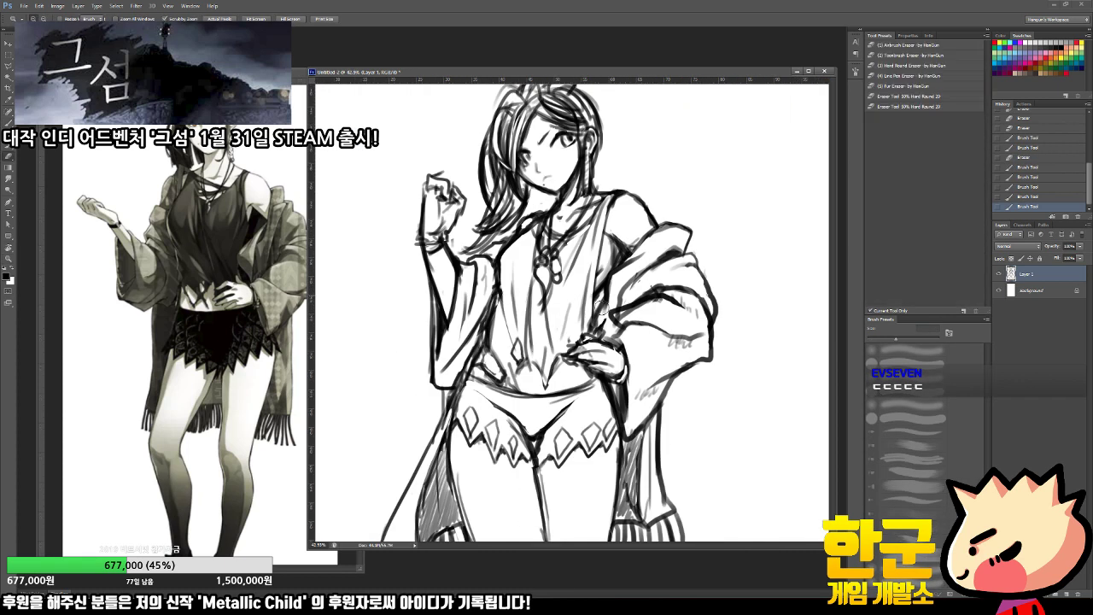
left_click_drag(560, 403, 565, 397)
mouse_move(564, 400)
left_mouse_down()
mouse_move(578, 397)
mouse_move(569, 404)
left_mouse_up()
left_click_drag(568, 406, 573, 403)
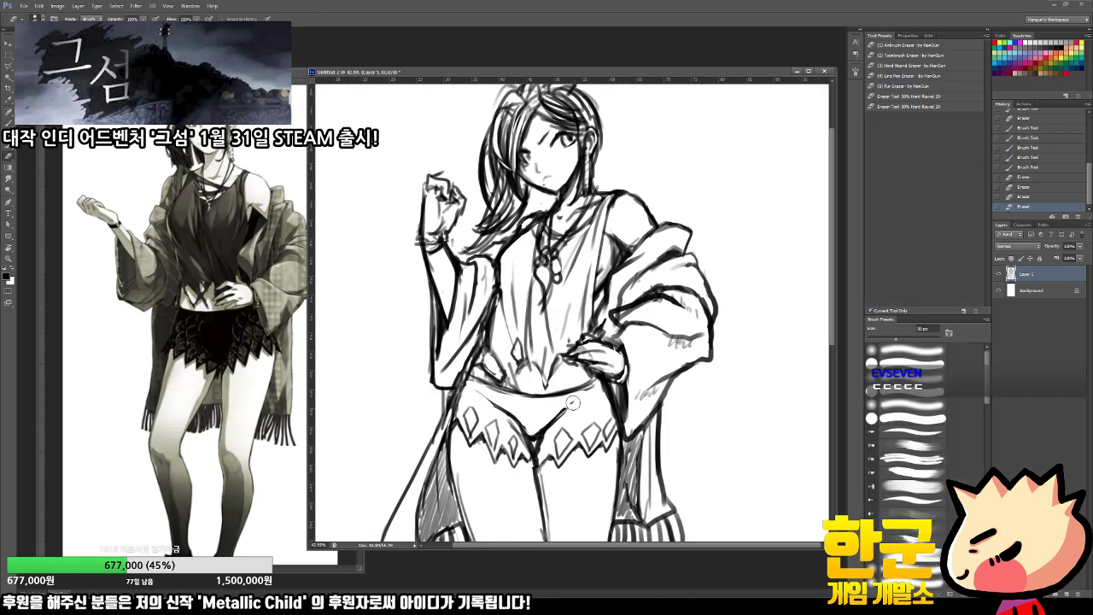
left_click_drag(473, 391, 531, 398)
left_click_drag(595, 387, 577, 401)
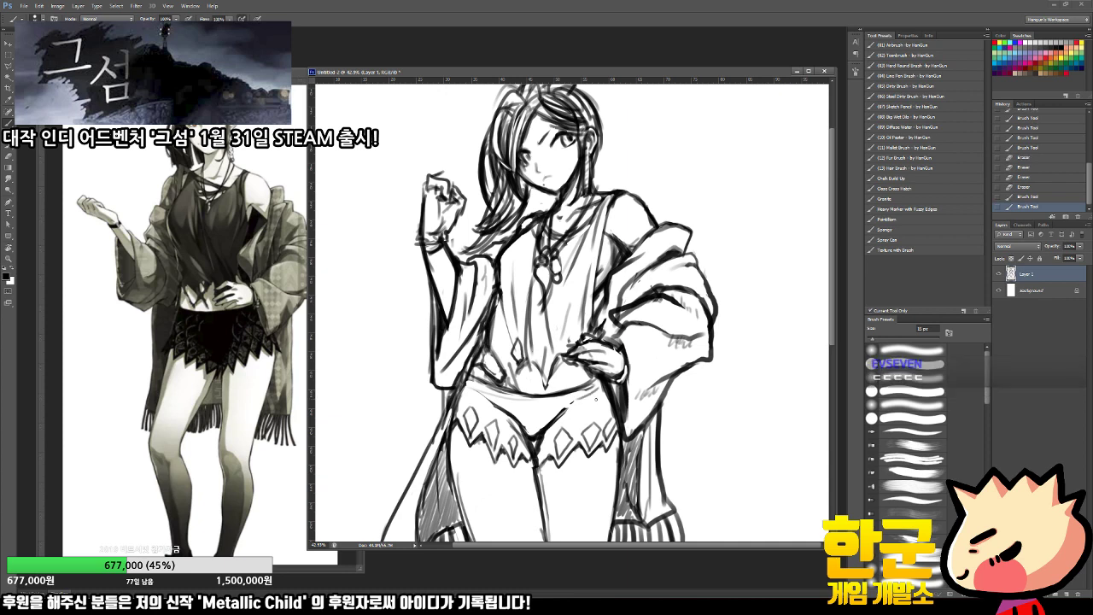
key("e")
left_click_drag(520, 269, 519, 293)
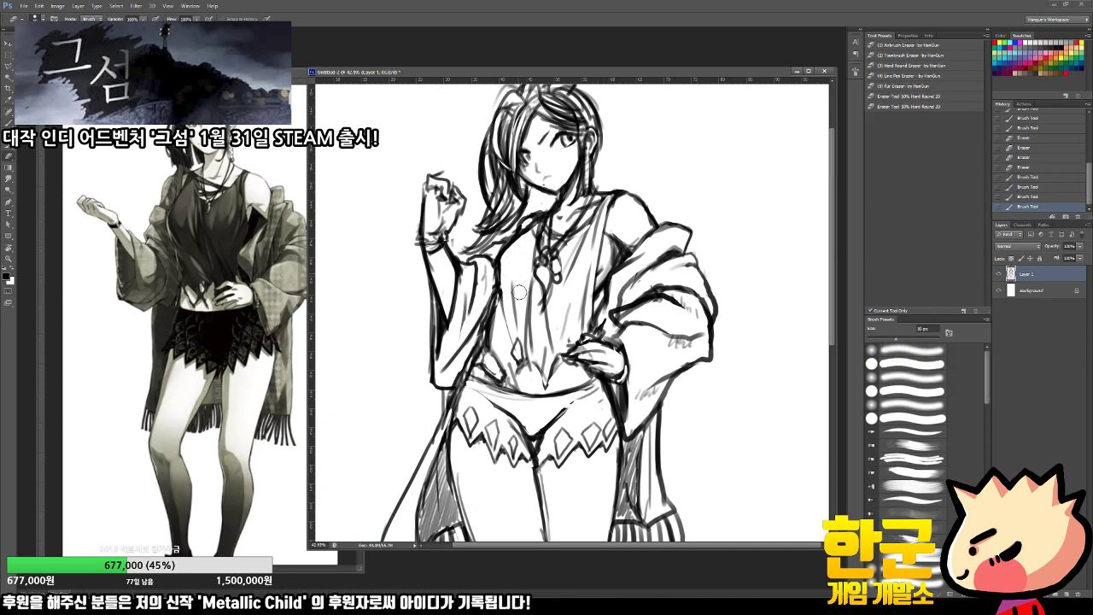
key("z")
left_click(601, 179, "alt")
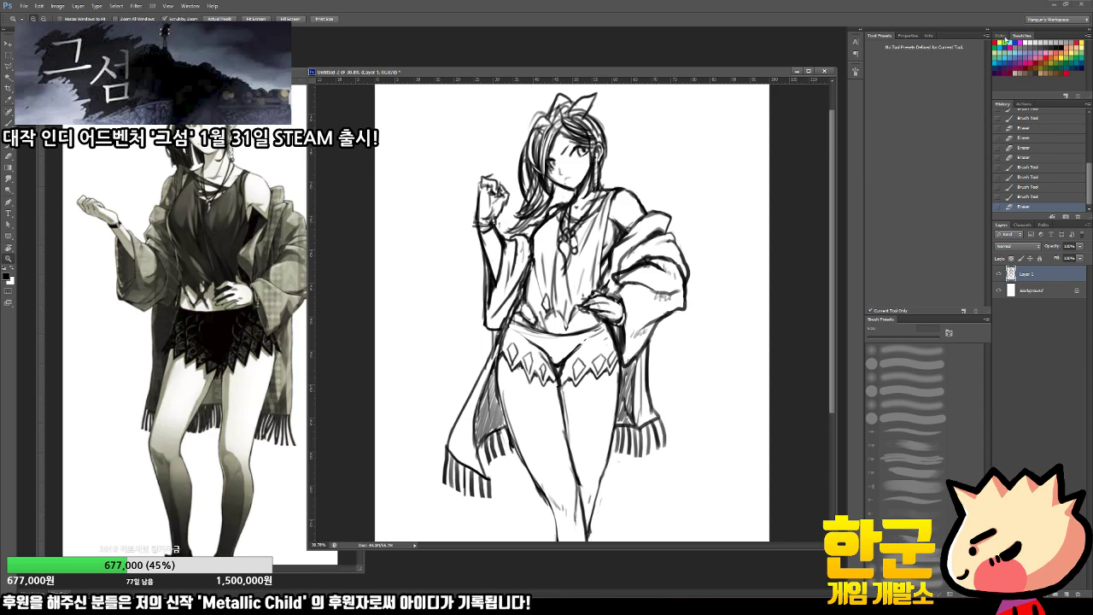
key("x")
left_click(543, 360, "alt")
left_click(205, 461)
left_click(528, 469)
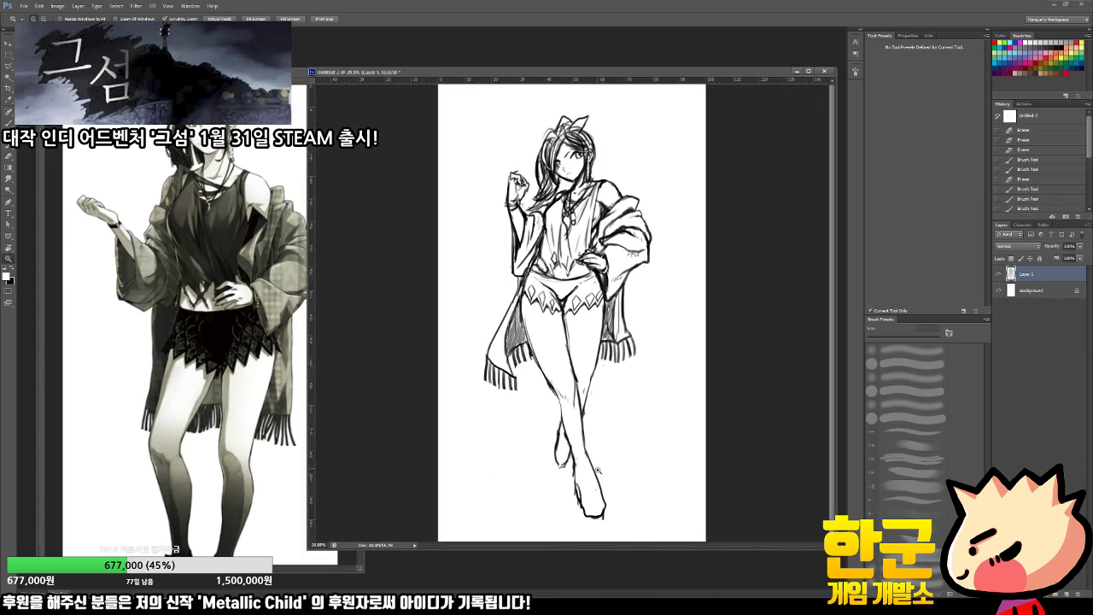
key("b")
mouse_move(595, 466)
left_mouse_down()
mouse_move(636, 475)
mouse_move(616, 516)
left_mouse_up()
key("ctrl+z")
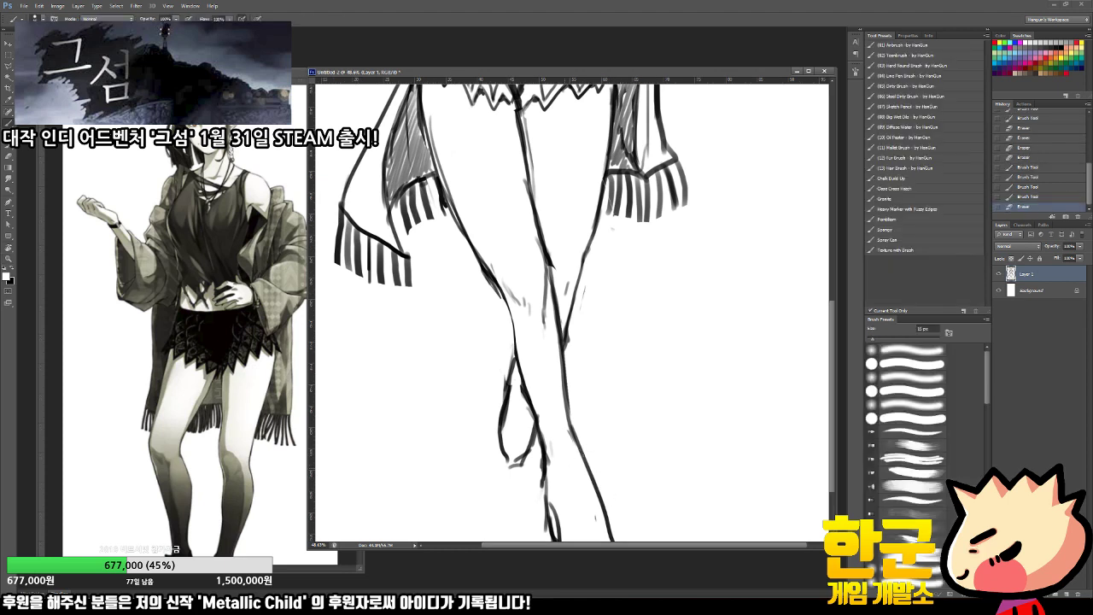
left_click_drag(586, 457, 605, 516)
key("ctrl+z")
key("x")
left_click_drag(565, 458, 620, 521)
key("ctrl+z")
Step: Draw the ankle opening and outer contour of the front shoe and erase the overlapping lines
left_click_drag(579, 468, 613, 524)
key("e")
mouse_move(590, 479)
left_mouse_down()
mouse_move(597, 510)
mouse_move(628, 438)
left_mouse_up()
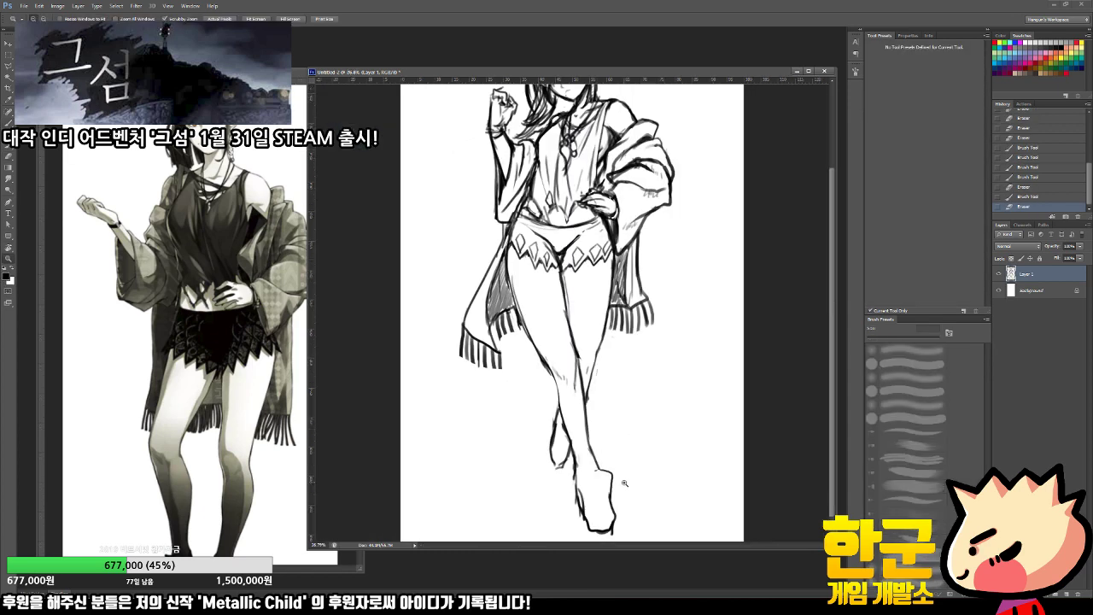
Step: Refine the contours of the crossed lower legs below the knees and erase the stray marks there
left_click_drag(625, 484, 625, 435)
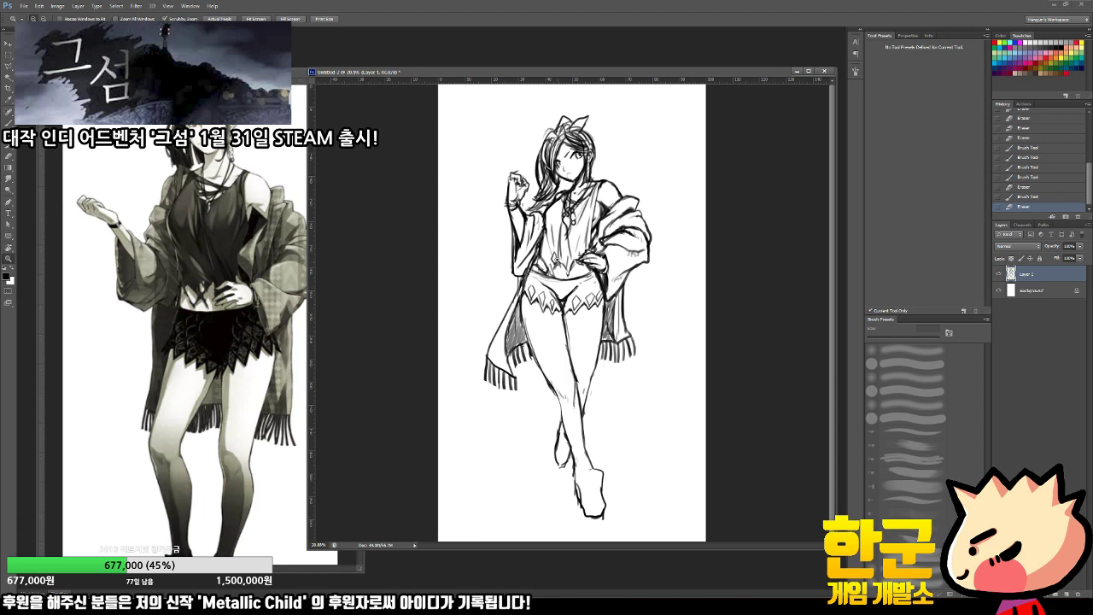
left_click(261, 315)
mouse_move(261, 315)
left_mouse_down()
mouse_move(251, 317)
mouse_move(259, 310)
left_mouse_up()
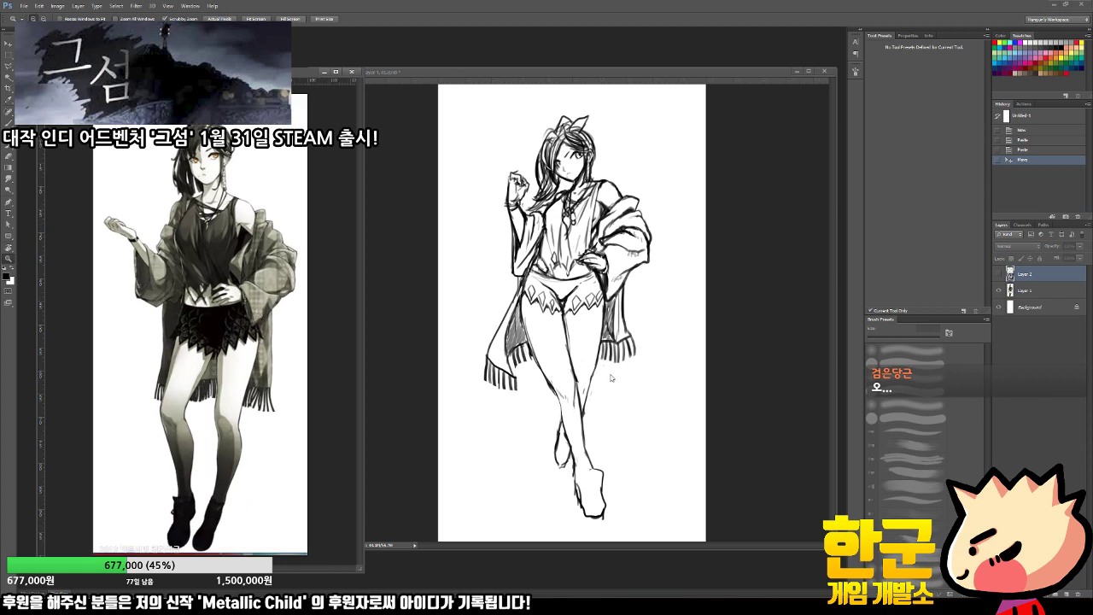
key("b")
left_click(553, 391)
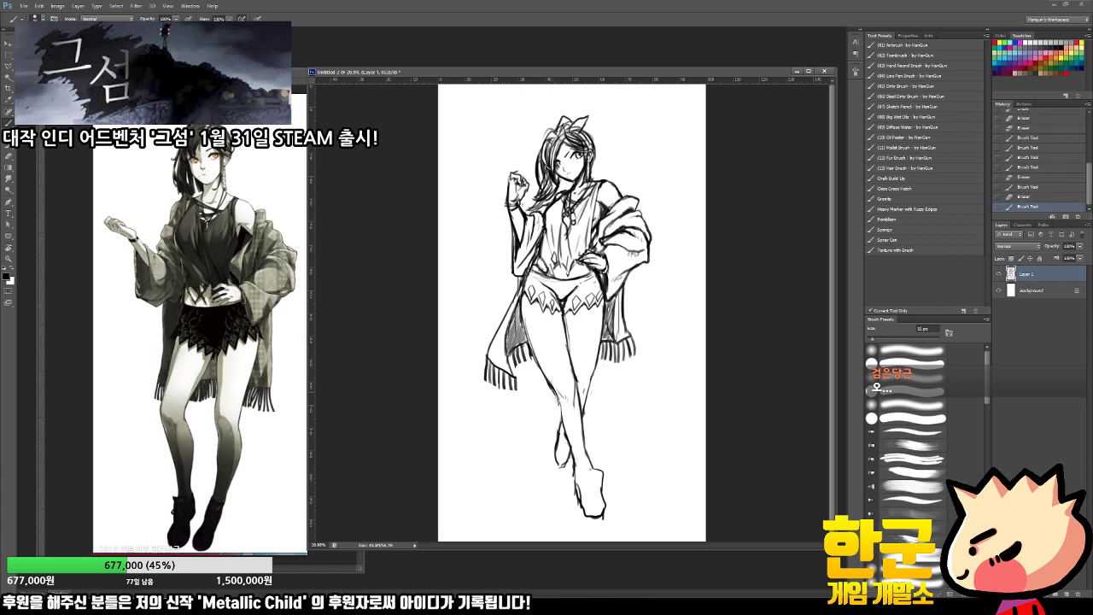
mouse_move(561, 395)
left_mouse_down()
mouse_move(573, 396)
mouse_move(576, 422)
left_mouse_up()
key("e")
left_click_drag(573, 419, 571, 437)
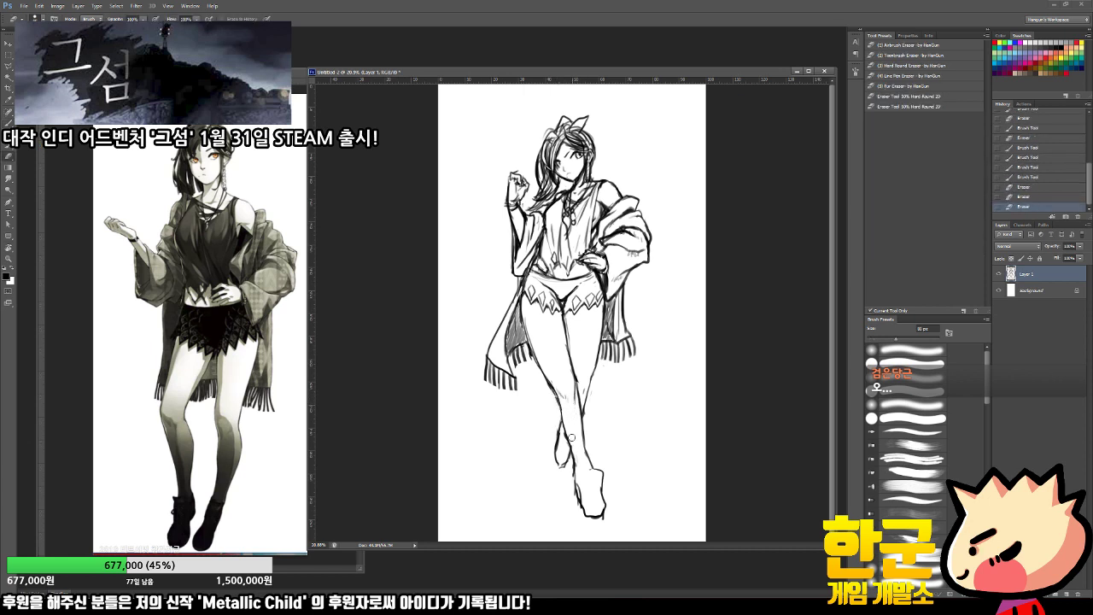
left_click_drag(564, 394, 565, 390)
left_click_drag(577, 448, 571, 444)
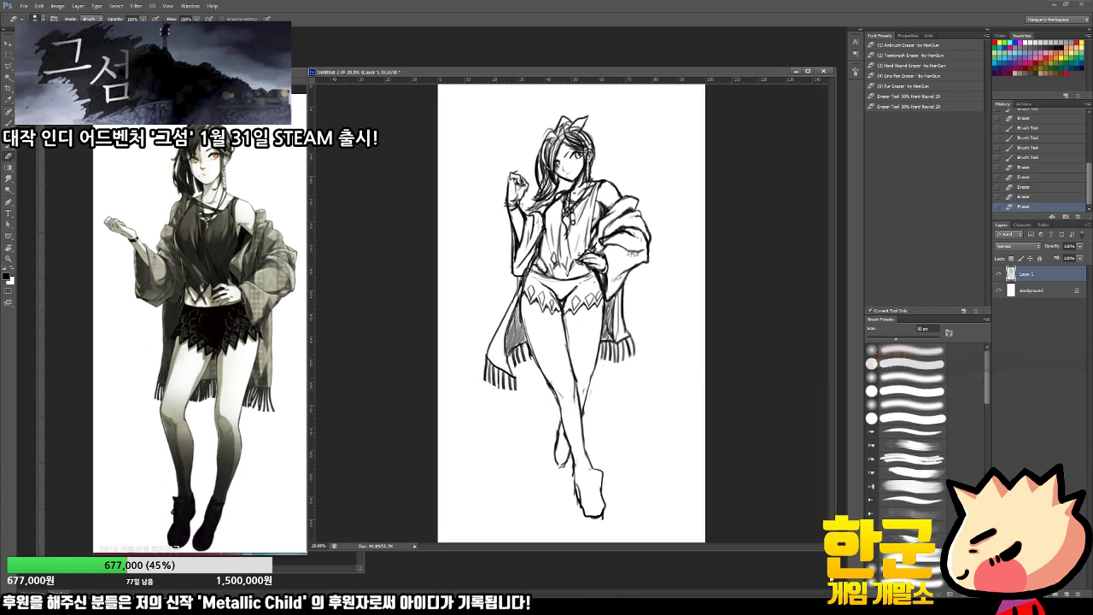
Step: Enlarge the sketch window to fit the whole page and refine the fingers of the raised hand
left_click_drag(834, 549, 838, 579)
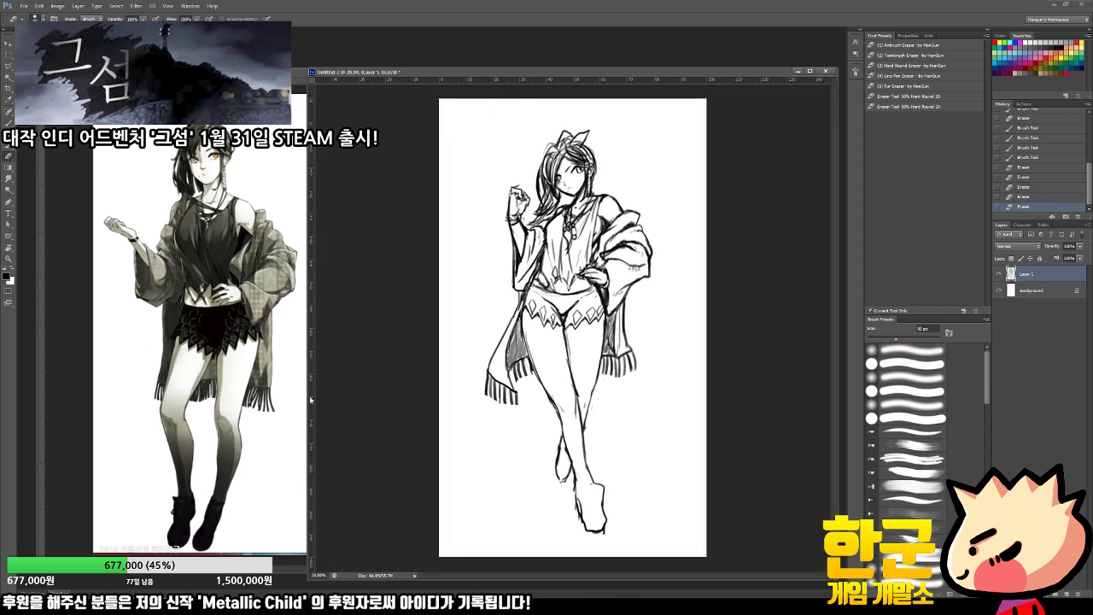
left_click(258, 346)
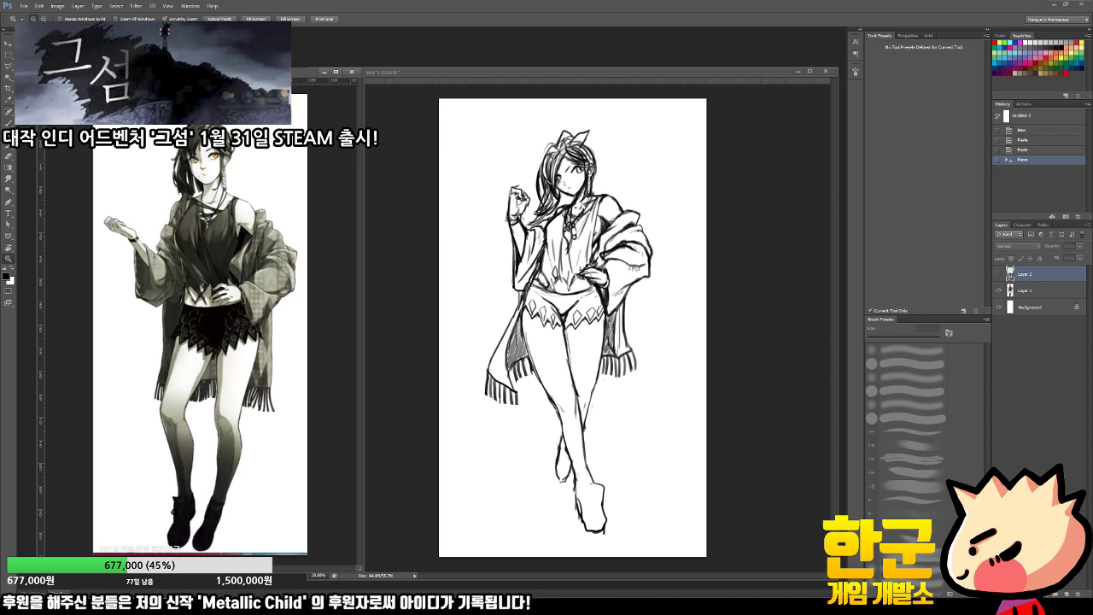
left_click(566, 176)
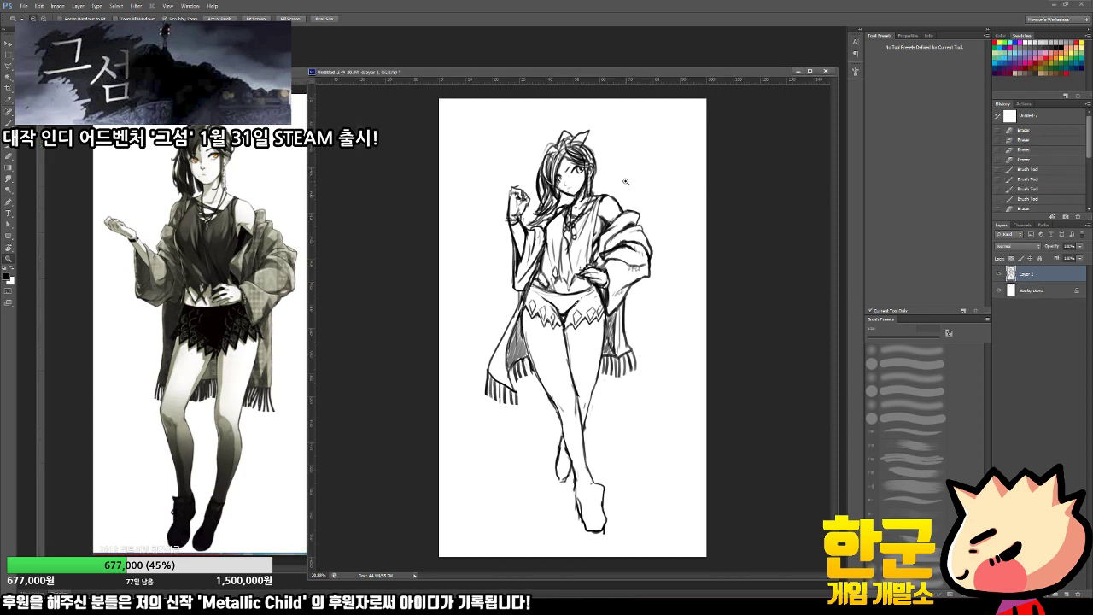
key("b")
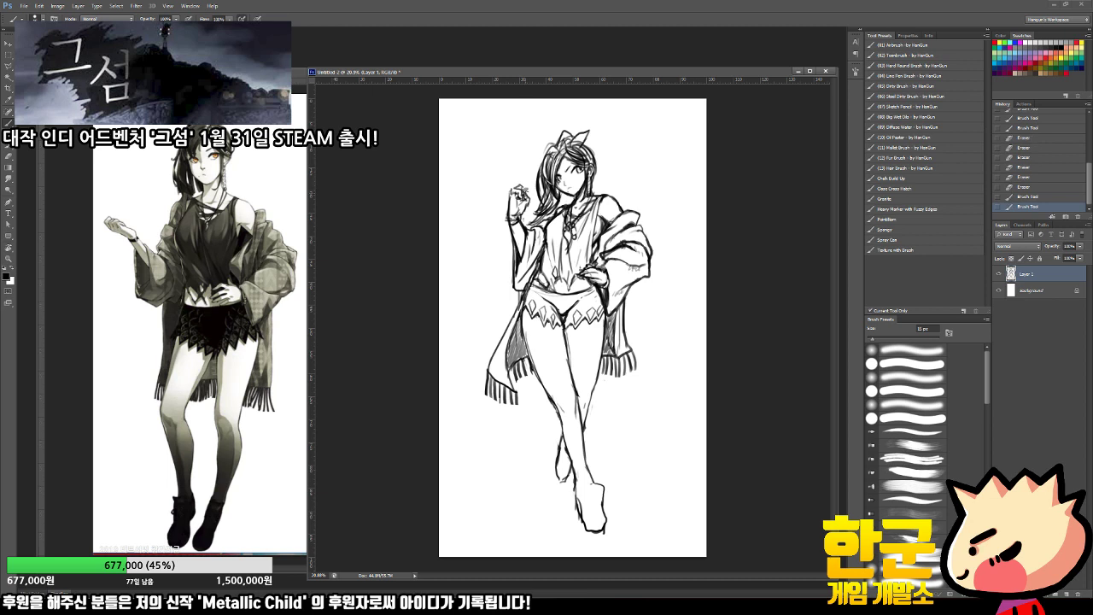
key("e")
left_click(525, 186)
key("b")
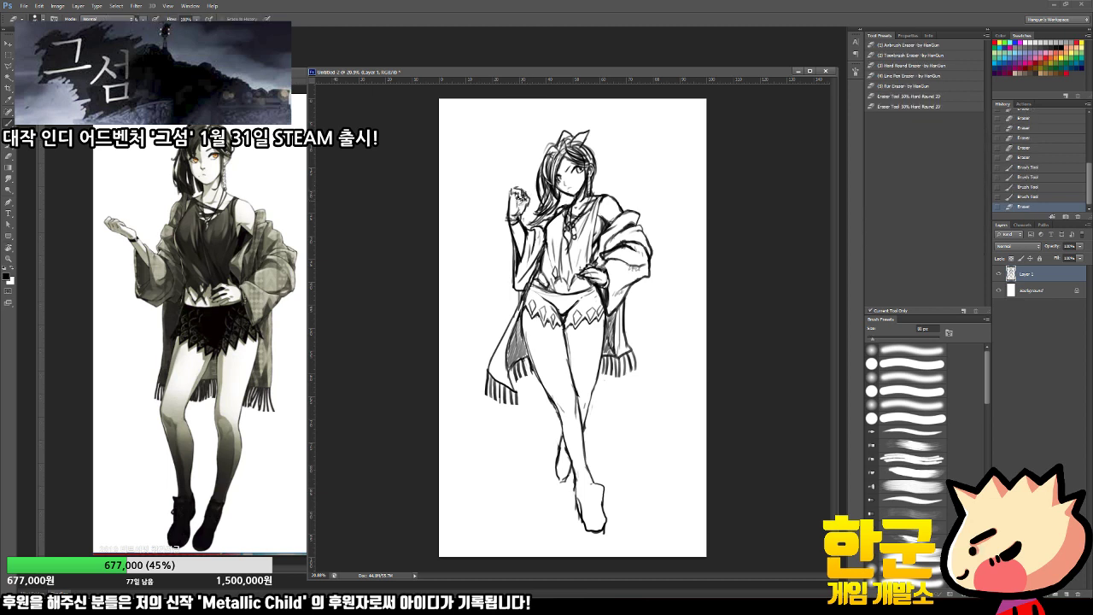
left_click_drag(527, 199, 520, 207)
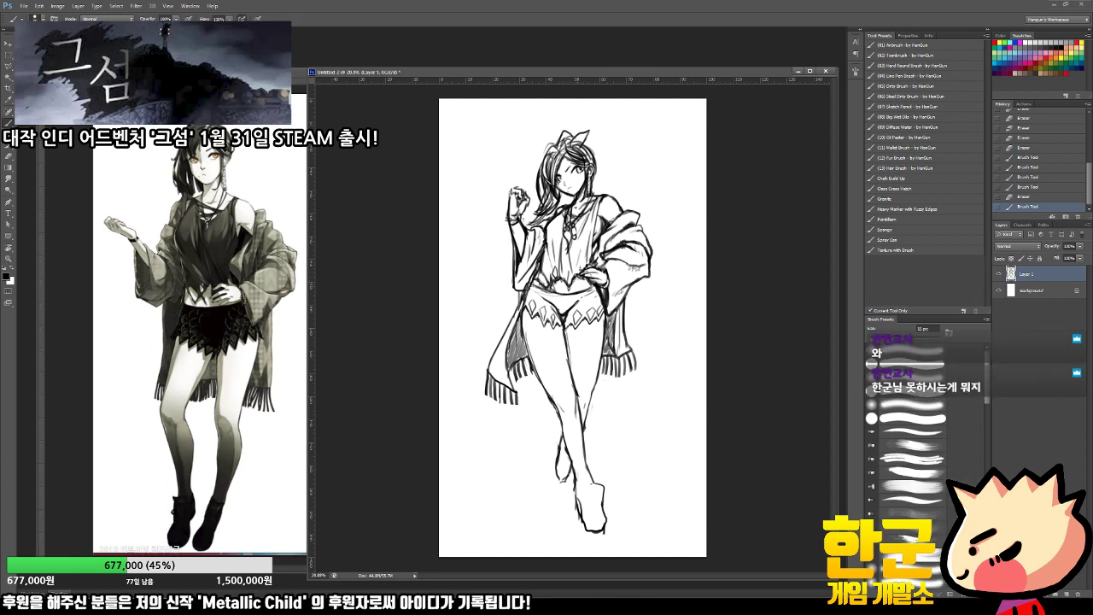
Step: Strengthen the outer contour of the front shoe and erase the stray marks along the jacket sleeve's outer edge
left_click_drag(605, 487, 604, 532)
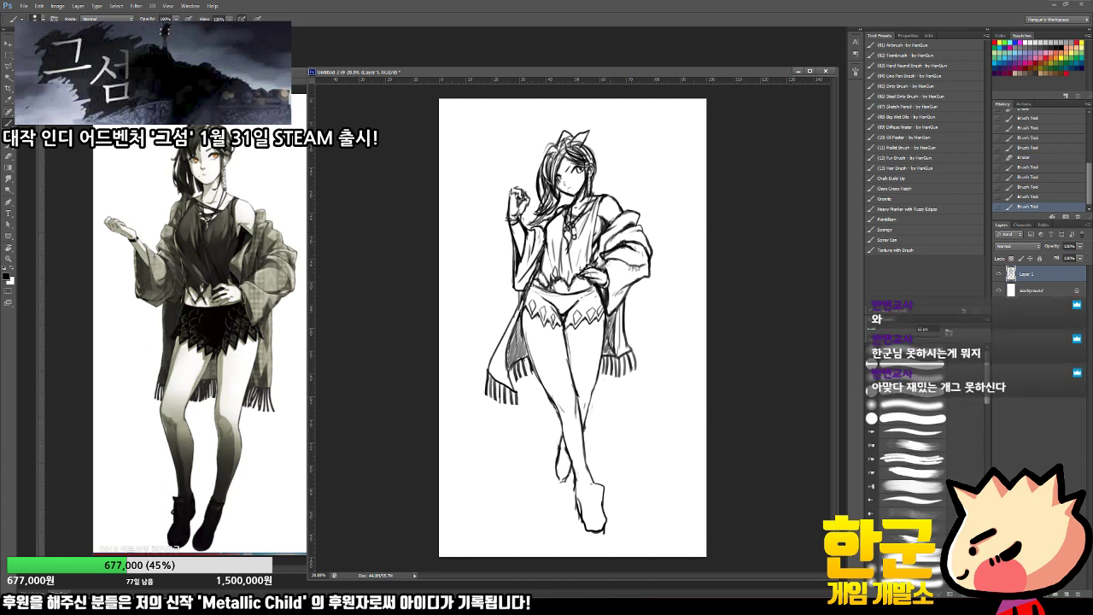
key("e")
left_click_drag(636, 272, 620, 294)
left_click(639, 255)
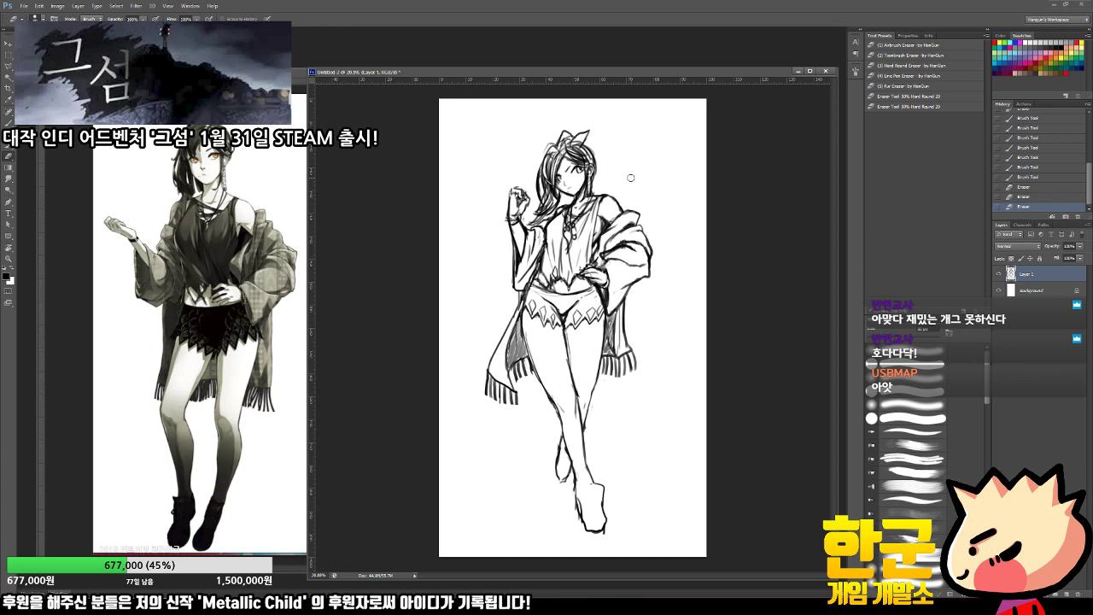
Step: Darken the swept bangs on the head with long strokes running from the parting to the ear
key("z")
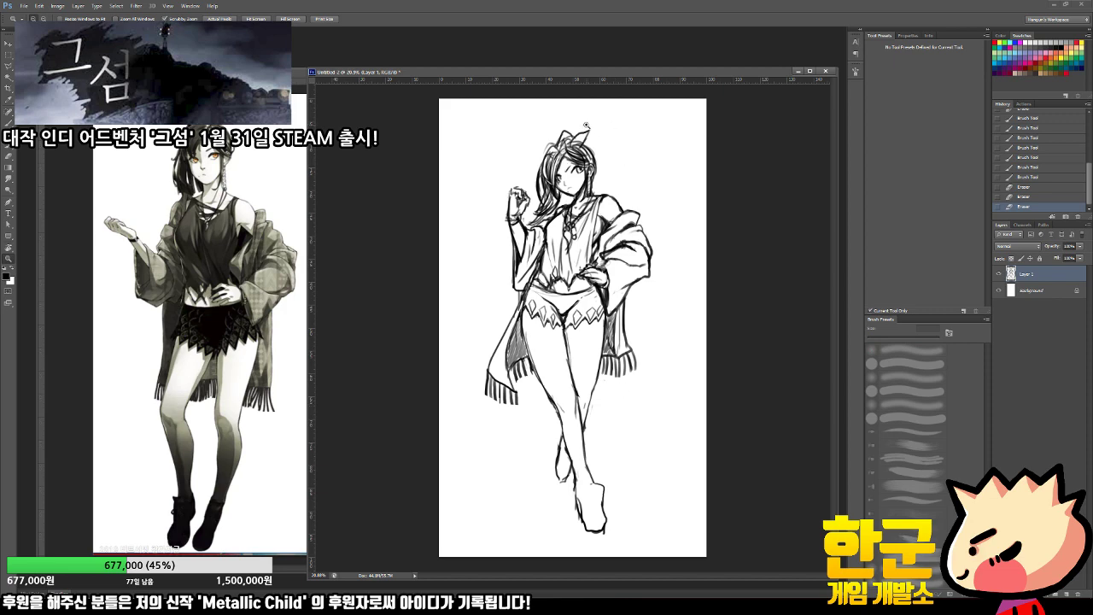
left_click_drag(586, 125, 612, 165)
key("b")
left_click_drag(466, 254, 553, 305)
mouse_move(481, 279)
left_mouse_down()
mouse_move(510, 253)
mouse_move(567, 301)
left_mouse_up()
mouse_move(461, 267)
left_mouse_down()
mouse_move(560, 301)
mouse_move(576, 295)
left_mouse_up()
left_click_drag(478, 270, 584, 293)
Step: Erase the stray marks on the forehead below the bangs and touch up the nearby lines using a smaller eraser
key("e")
mouse_move(475, 315)
left_mouse_down()
mouse_move(475, 270)
mouse_move(485, 317)
mouse_move(468, 341)
mouse_move(475, 340)
left_mouse_up()
key("bracketleft")
key("bracketleft")
key("bracketleft")
key("bracketleft")
key("b")
mouse_move(493, 323)
left_mouse_down()
mouse_move(469, 351)
mouse_move(493, 334)
left_mouse_up()
key("e")
mouse_move(504, 322)
left_mouse_down()
mouse_move(498, 330)
mouse_move(542, 309)
left_mouse_up()
Step: Add more strokes to the bangs and erase a row of small highlight dots along the hair parting
key("b")
left_click_drag(466, 248, 533, 288)
left_click_drag(470, 262, 536, 285)
key("e")
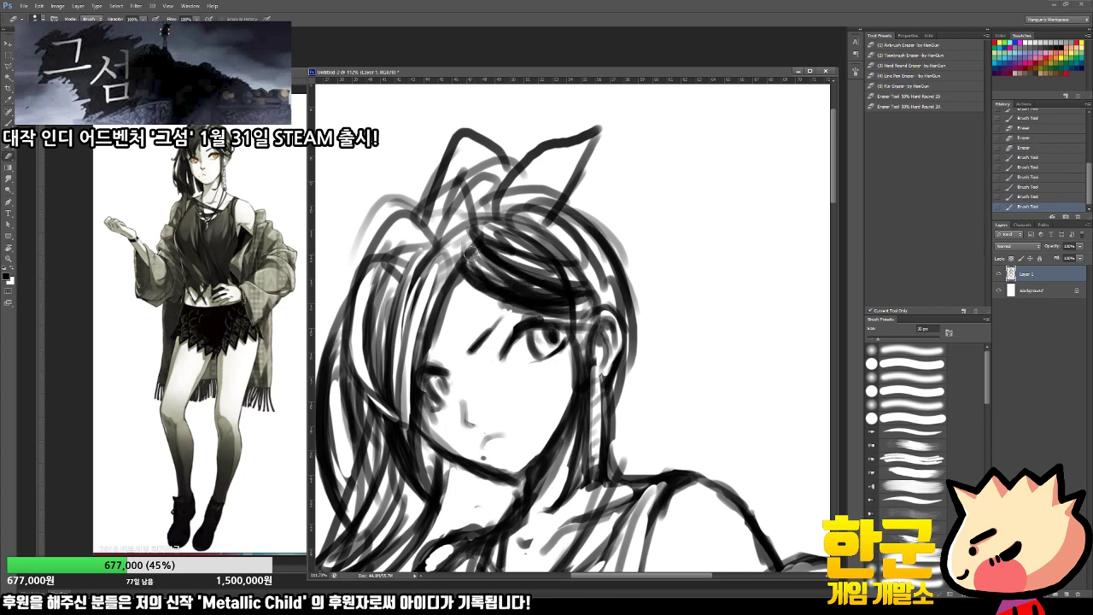
left_click(471, 251)
left_click(478, 242)
left_click(482, 237)
left_click(489, 228)
left_click(496, 225)
Step: Draw darker strands through the bangs from the highlight dots and along the crown toward the ear
key("b")
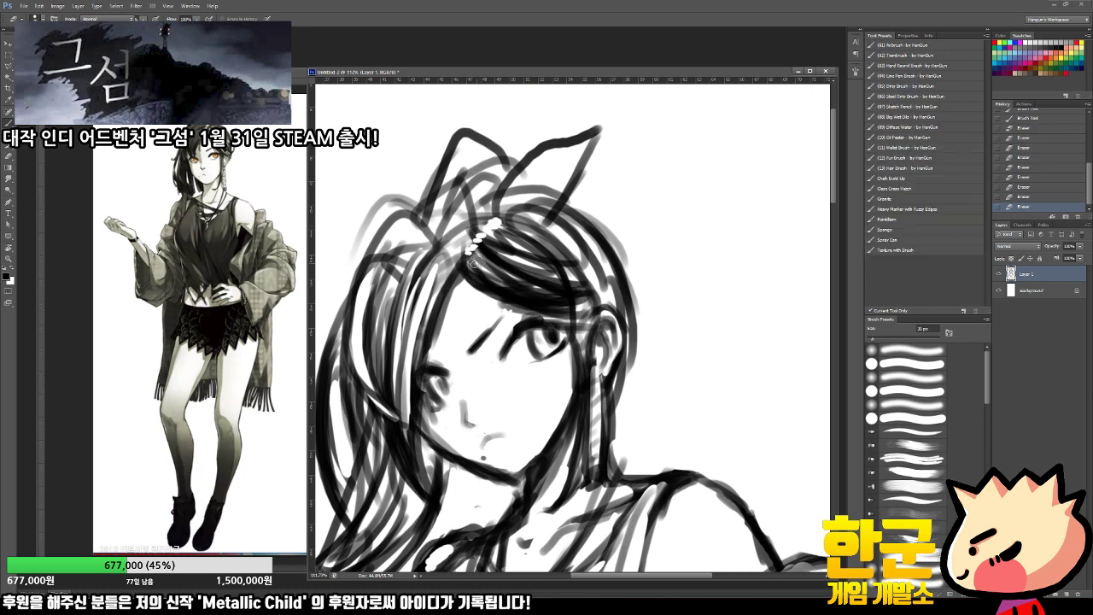
left_click_drag(468, 268, 489, 241)
mouse_move(472, 256)
left_mouse_down()
mouse_move(508, 224)
mouse_move(550, 224)
mouse_move(602, 271)
left_mouse_up()
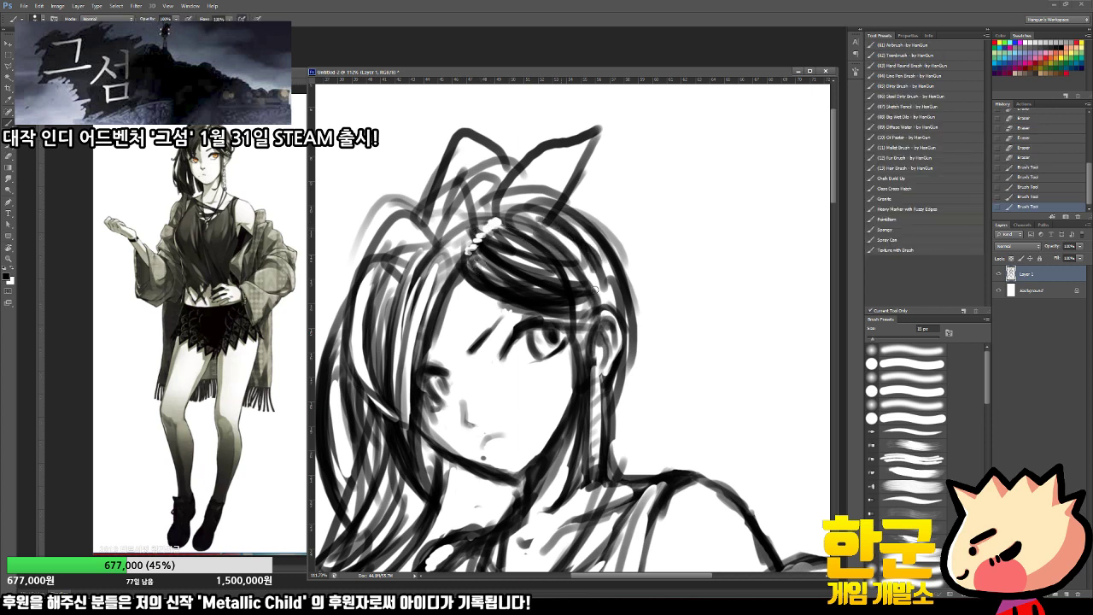
mouse_move(553, 220)
left_mouse_down()
mouse_move(597, 299)
mouse_move(593, 271)
left_mouse_up()
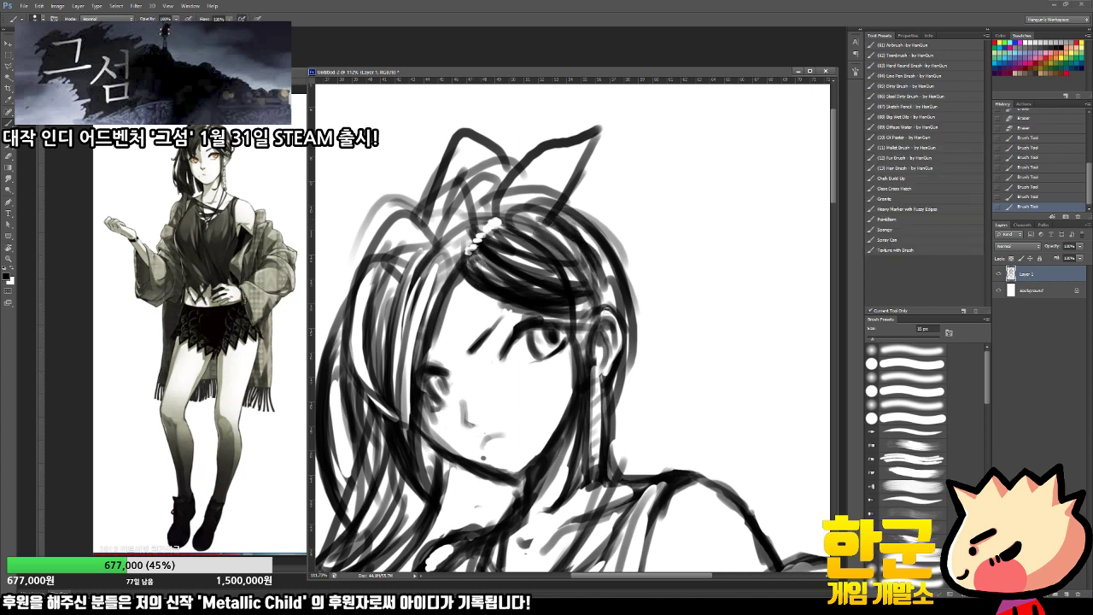
Step: Draw a curved lock looping out from the end of the bangs above the ear and clean up its overlapping outline
left_click_drag(549, 321, 672, 278)
mouse_move(577, 212)
left_mouse_down()
mouse_move(642, 260)
mouse_move(633, 289)
left_mouse_up()
key("ctrl+z")
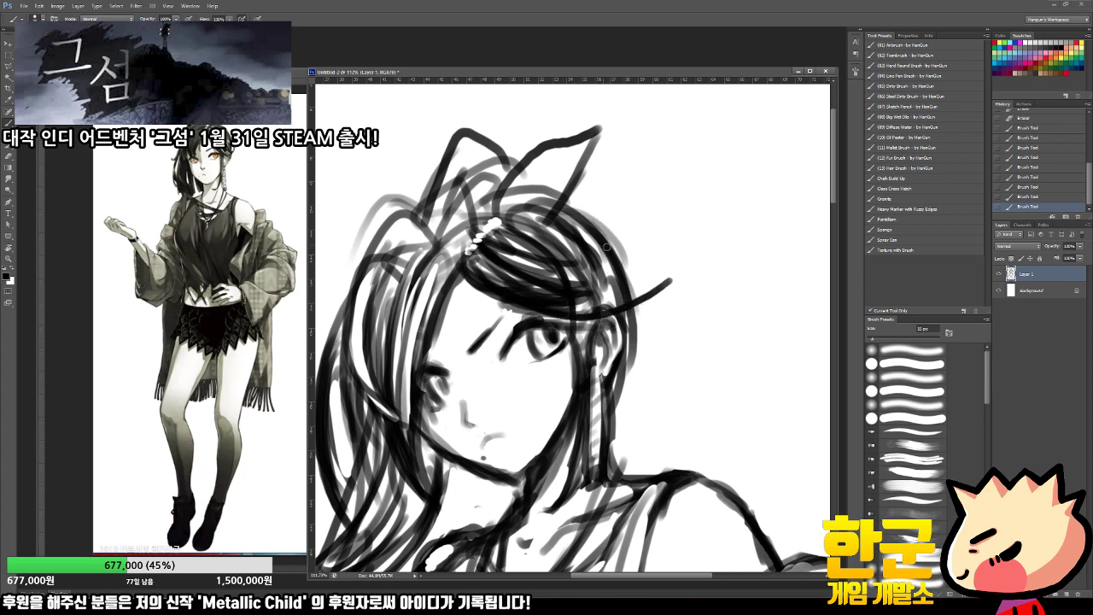
key("e")
mouse_move(607, 248)
left_mouse_down()
mouse_move(648, 302)
mouse_move(662, 296)
mouse_move(662, 257)
mouse_move(638, 301)
left_mouse_up()
key("b")
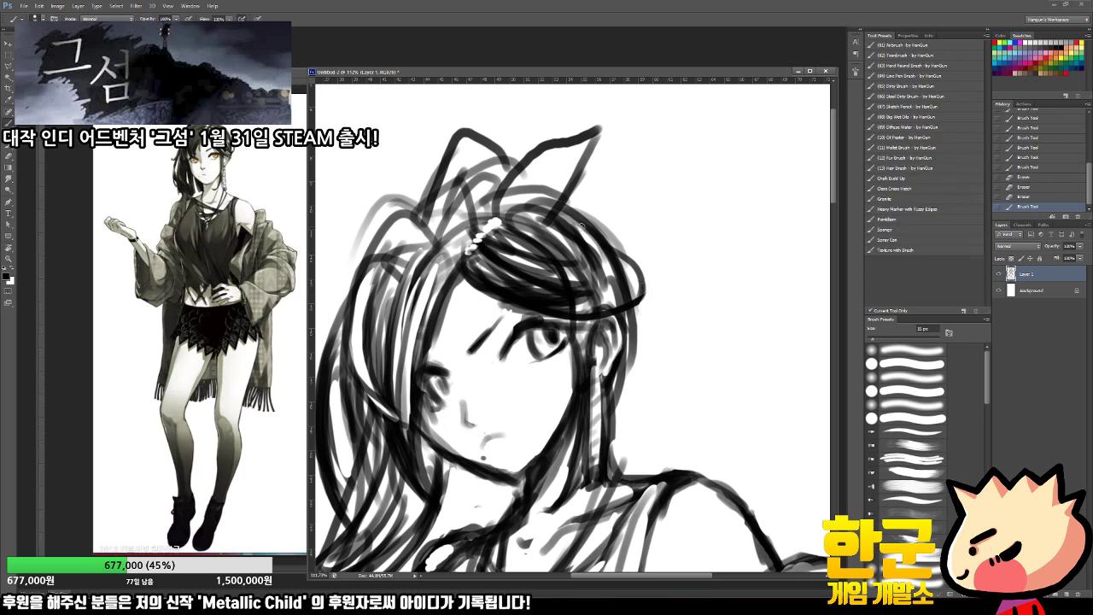
left_click_drag(581, 226, 632, 262)
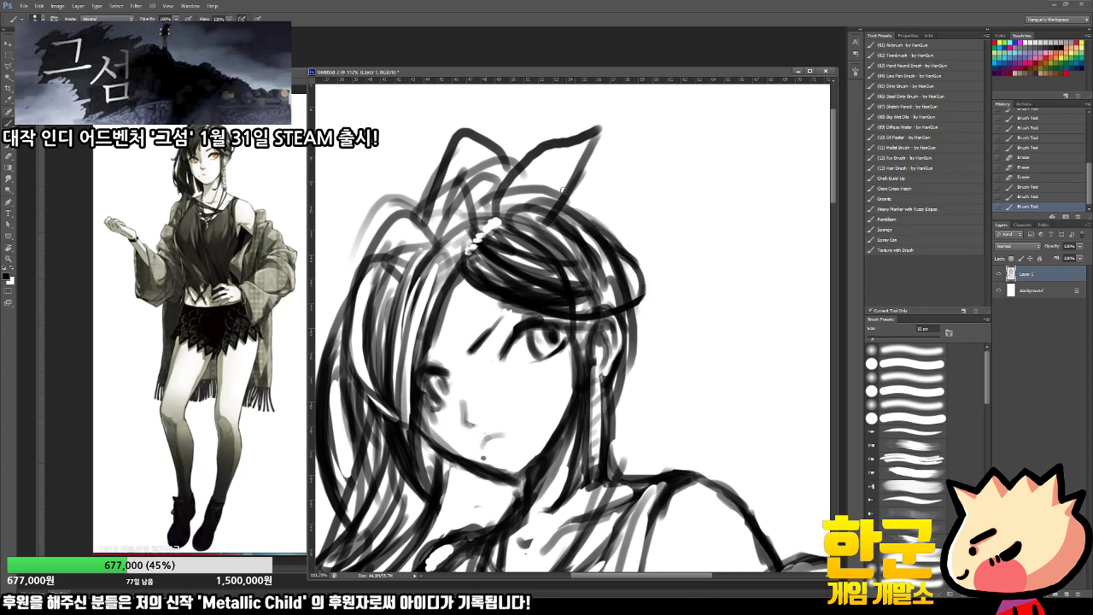
Step: Erase the sketch lines at the base of the pointed ribbon loop and redraw the crown outline beneath it
key("e")
mouse_move(513, 195)
left_mouse_down()
mouse_move(536, 175)
mouse_move(553, 184)
mouse_move(548, 214)
left_mouse_up()
key("b")
mouse_move(474, 217)
left_mouse_down()
mouse_move(538, 223)
mouse_move(525, 212)
mouse_move(549, 199)
mouse_move(521, 198)
left_mouse_up()
key("e")
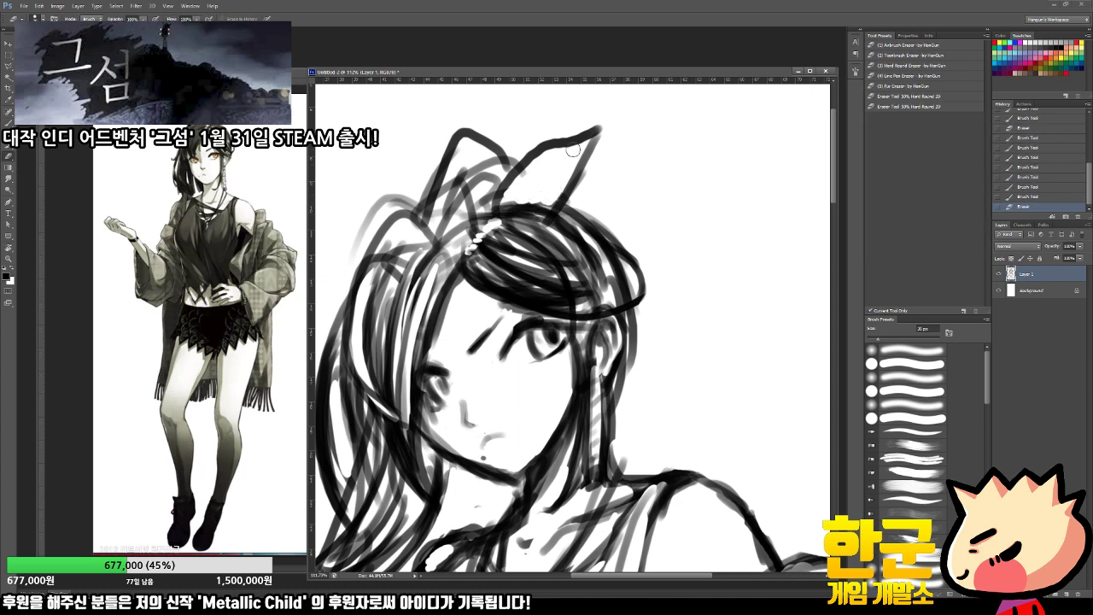
Step: Sharpen the edges and tip of the pointed ribbon loop with the eraser and refine the fold inside it
left_click_drag(519, 158, 609, 117)
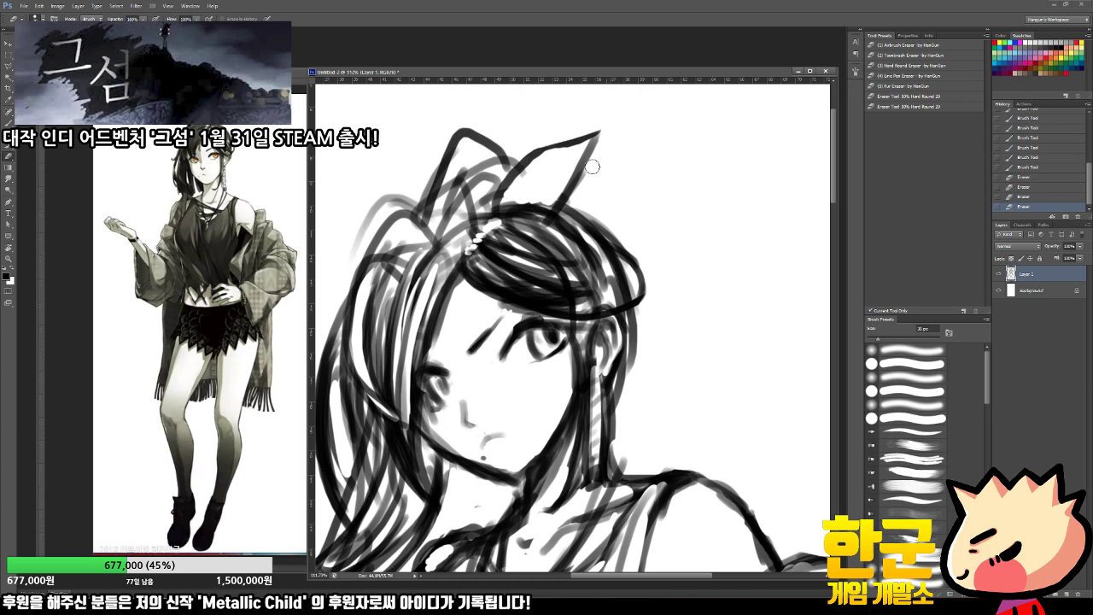
left_click_drag(590, 166, 596, 160)
mouse_move(598, 147)
left_mouse_down()
mouse_move(600, 131)
mouse_move(585, 177)
left_mouse_up()
mouse_move(591, 140)
left_mouse_down()
mouse_move(576, 197)
mouse_move(557, 168)
left_mouse_up()
key("b")
key("e")
left_click_drag(528, 206, 573, 158)
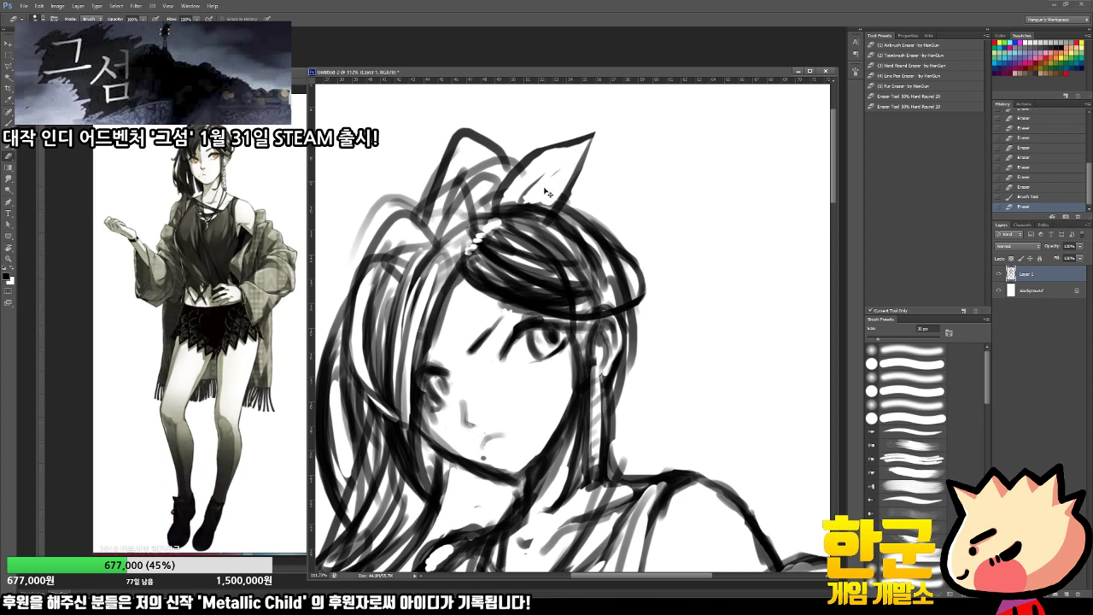
key("ctrl+z")
left_click_drag(529, 205, 579, 159)
Step: Darken the hair above the ear, draw a small square bead at the earring's lower end and lighten its bar
key("b")
mouse_move(614, 243)
left_mouse_down()
mouse_move(596, 317)
mouse_move(587, 312)
left_mouse_up()
key("e")
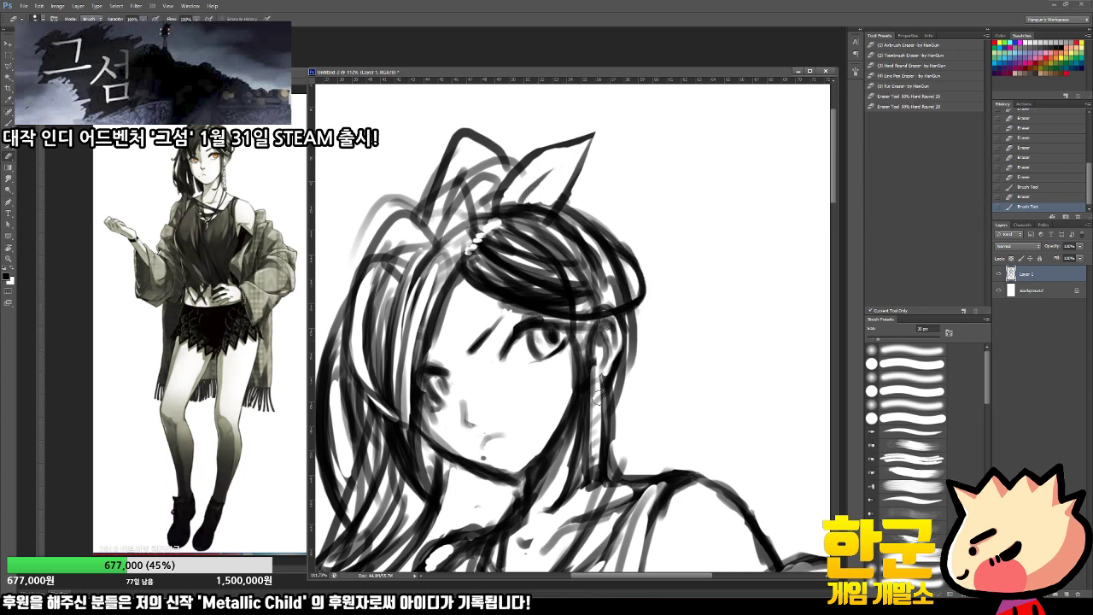
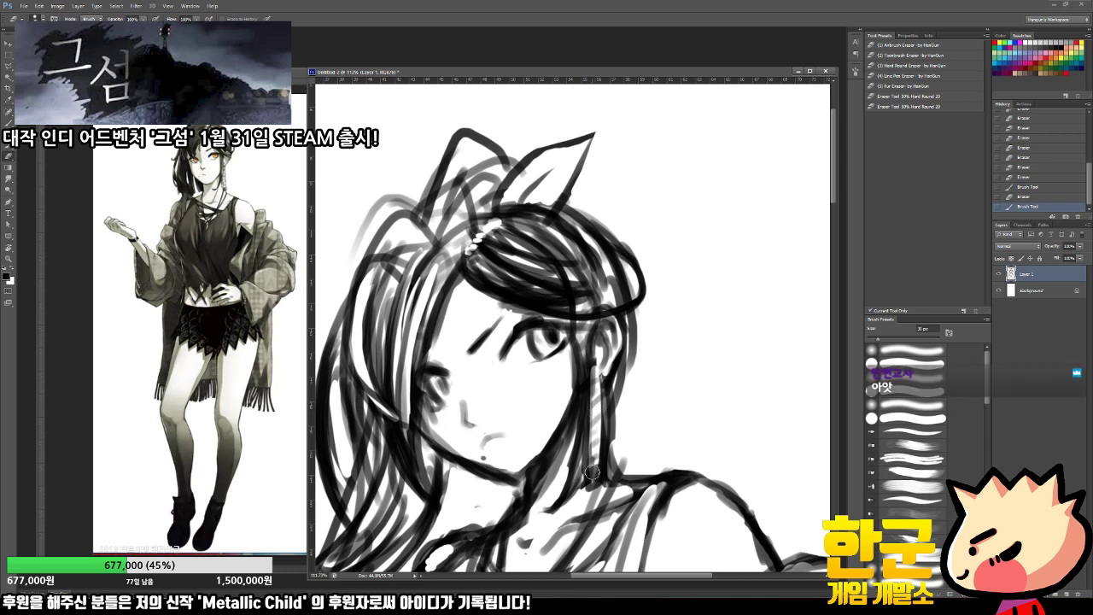
left_click_drag(592, 468, 586, 481)
key("b")
left_click_drag(585, 482, 602, 478)
key("e")
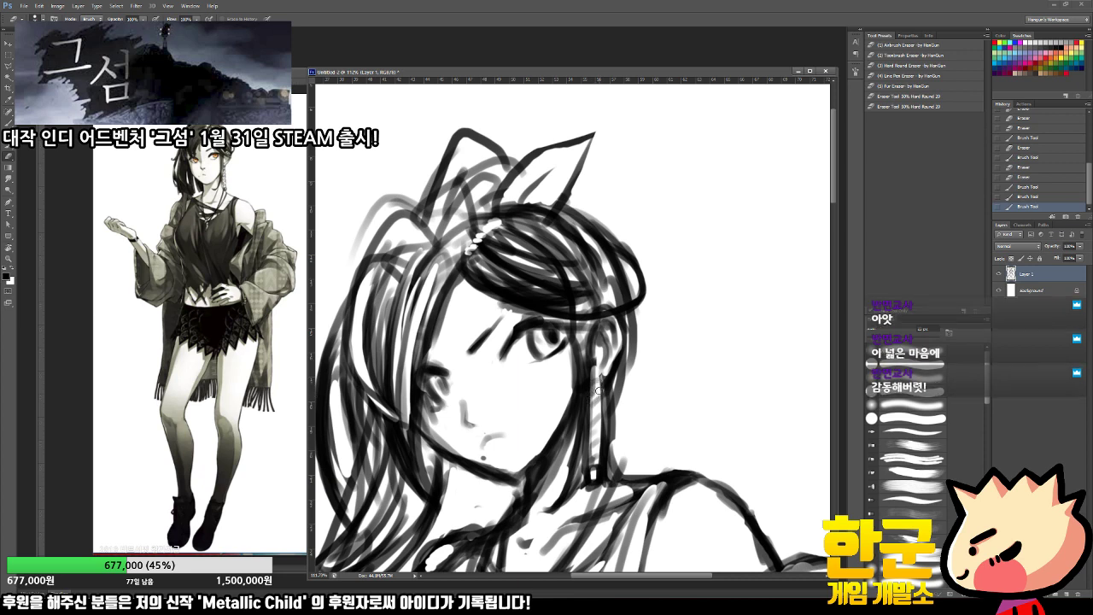
left_click_drag(594, 381, 595, 441)
Step: Define the earring's bar and upper clasp, then redraw and trim the hair strands behind the ear
key("b")
scroll(596, 406, "up", 1)
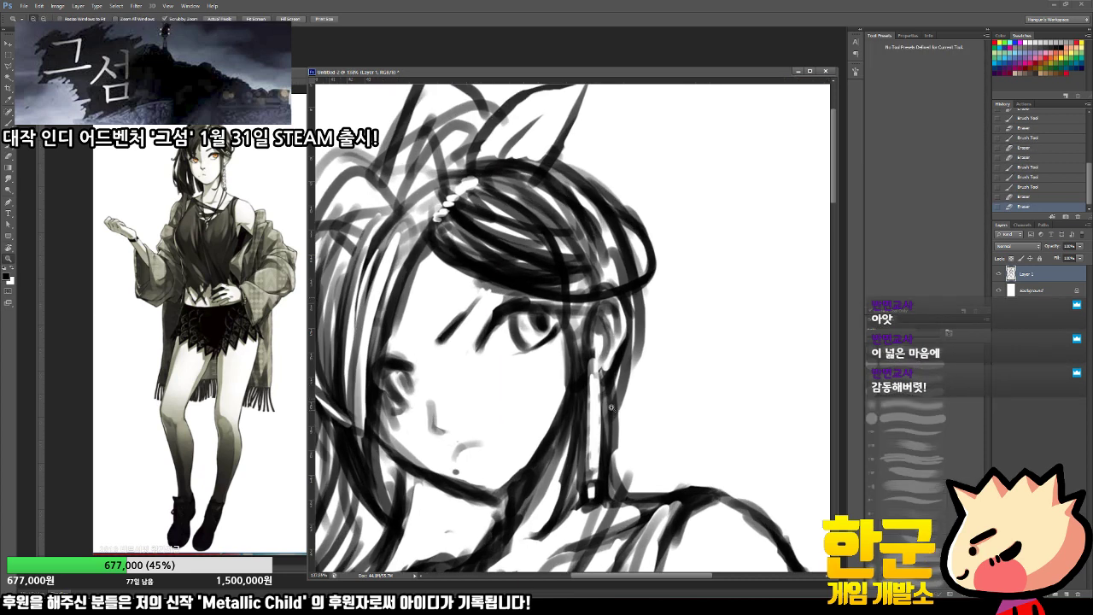
mouse_move(591, 390)
left_mouse_down()
mouse_move(606, 368)
mouse_move(588, 387)
mouse_move(603, 372)
mouse_move(603, 468)
left_mouse_up()
key("e")
mouse_move(615, 373)
left_mouse_down()
mouse_move(617, 451)
mouse_move(630, 340)
mouse_move(621, 364)
left_mouse_up()
key("b")
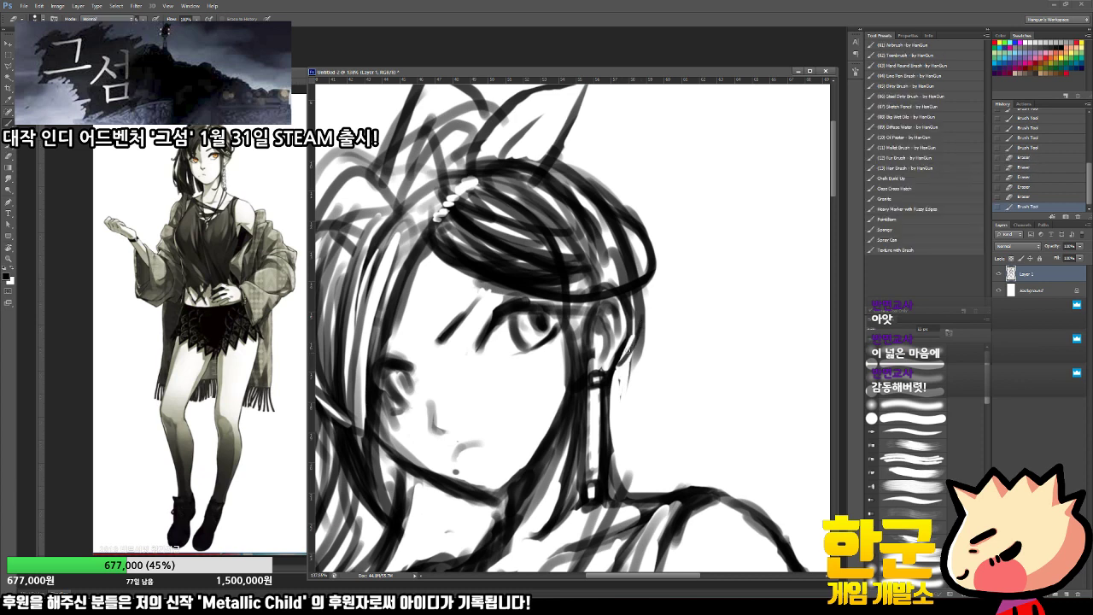
left_click_drag(639, 325, 613, 374)
key("e")
mouse_move(634, 338)
left_mouse_down()
mouse_move(615, 372)
mouse_move(629, 376)
left_mouse_up()
mouse_move(639, 347)
left_mouse_down()
mouse_move(621, 386)
mouse_move(577, 409)
left_mouse_up()
Step: Clean up and redraw the inner corner of the near eye and darken the iris of the far eye
key("ctrl+space")
left_click_drag(527, 318, 558, 292)
left_click_drag(569, 249, 561, 276)
left_click_drag(578, 229, 569, 280)
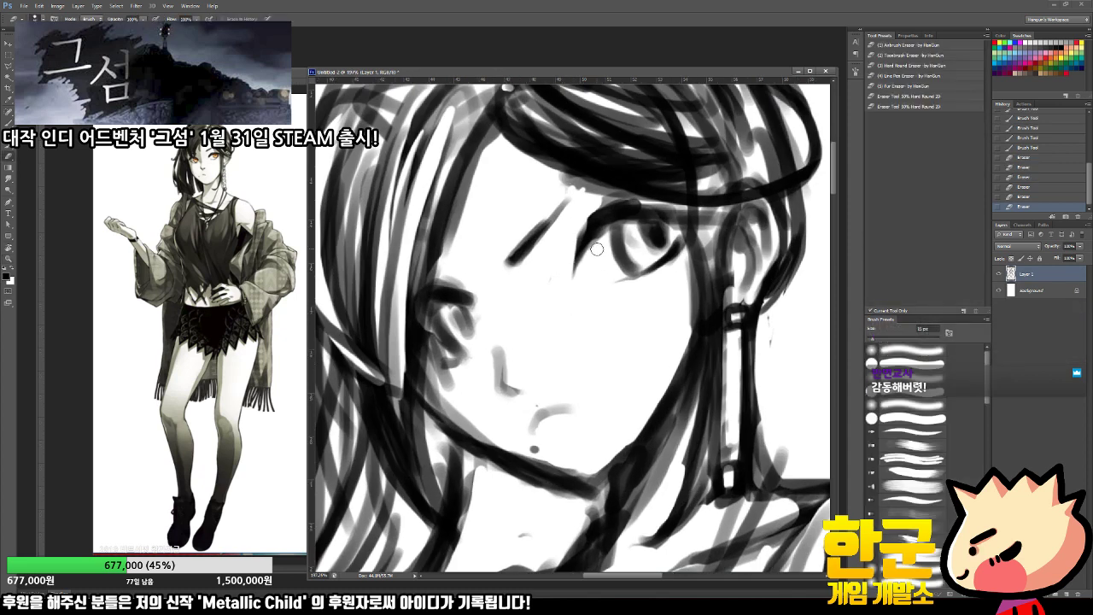
left_click_drag(599, 243, 570, 276)
key("b")
left_click_drag(584, 250, 570, 279)
mouse_move(598, 225)
left_mouse_down()
mouse_move(558, 231)
mouse_move(561, 272)
left_mouse_up()
mouse_move(461, 313)
left_mouse_down()
mouse_move(465, 330)
mouse_move(460, 308)
mouse_move(444, 340)
mouse_move(467, 352)
left_mouse_up()
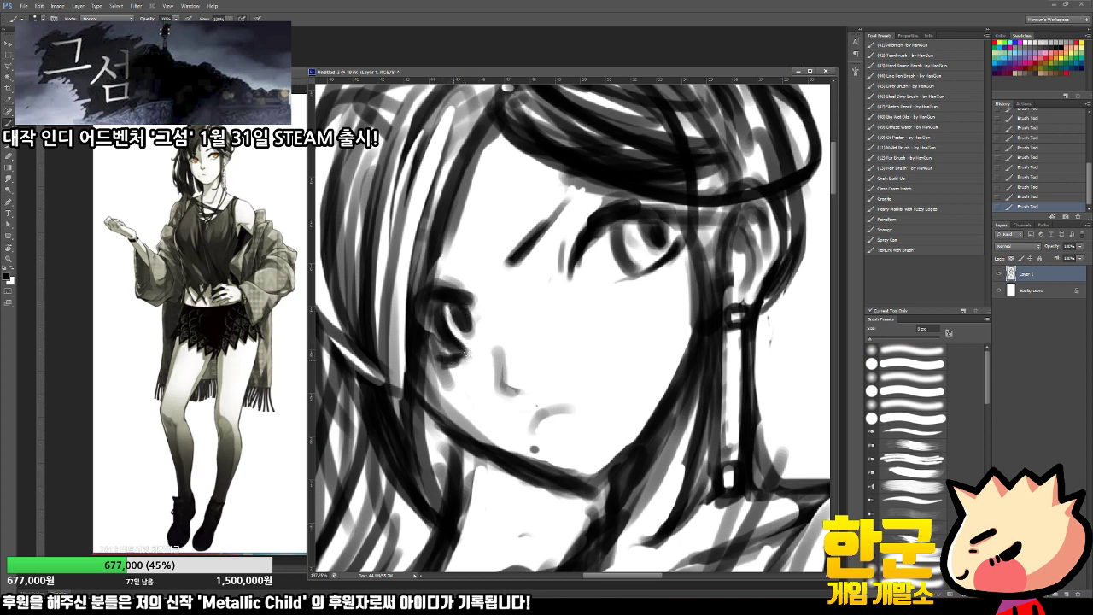
Step: Refine the near eye's lids and the eyebrow, and erase the gray marks between the bangs and the eye
left_click_drag(635, 280, 658, 263)
mouse_move(540, 228)
left_mouse_down()
mouse_move(596, 189)
mouse_move(622, 201)
mouse_move(598, 195)
mouse_move(582, 220)
mouse_move(620, 198)
mouse_move(674, 205)
left_mouse_up()
key("e")
left_click_drag(573, 185, 669, 200)
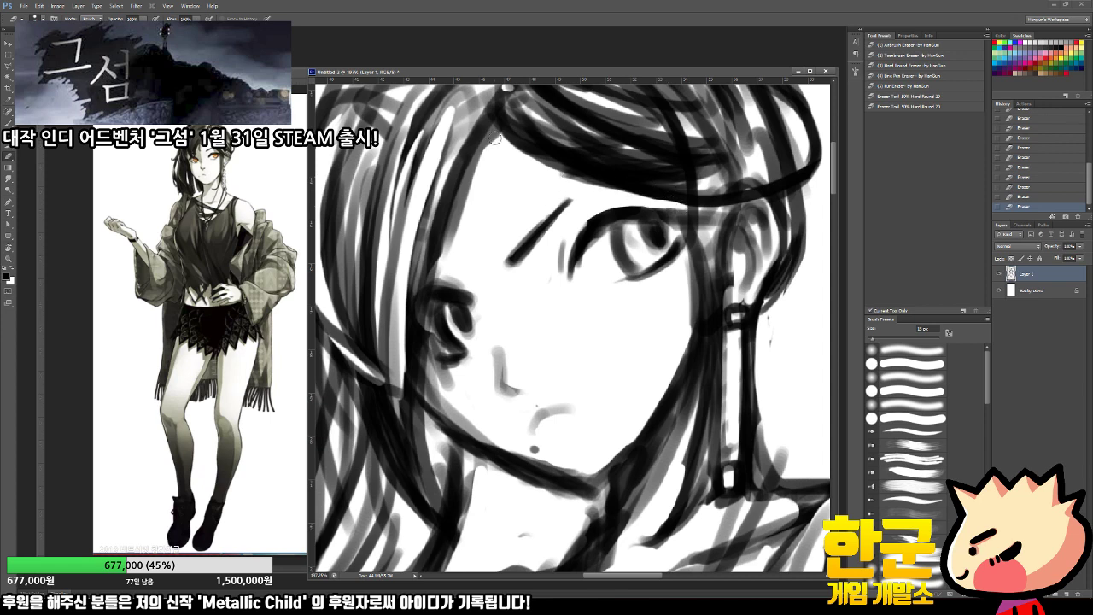
Step: Erase the gray strokes along the face side of the hanging hair and redraw its edge past the far eye
left_click_drag(496, 138, 457, 245)
left_click_drag(473, 183, 450, 253)
left_click_drag(467, 177, 444, 255)
key("b")
mouse_move(474, 143)
left_mouse_down()
mouse_move(425, 321)
mouse_move(420, 393)
left_mouse_up()
Step: Erase and redraw the lower lid of the far eye and extend the face line below it
key("z")
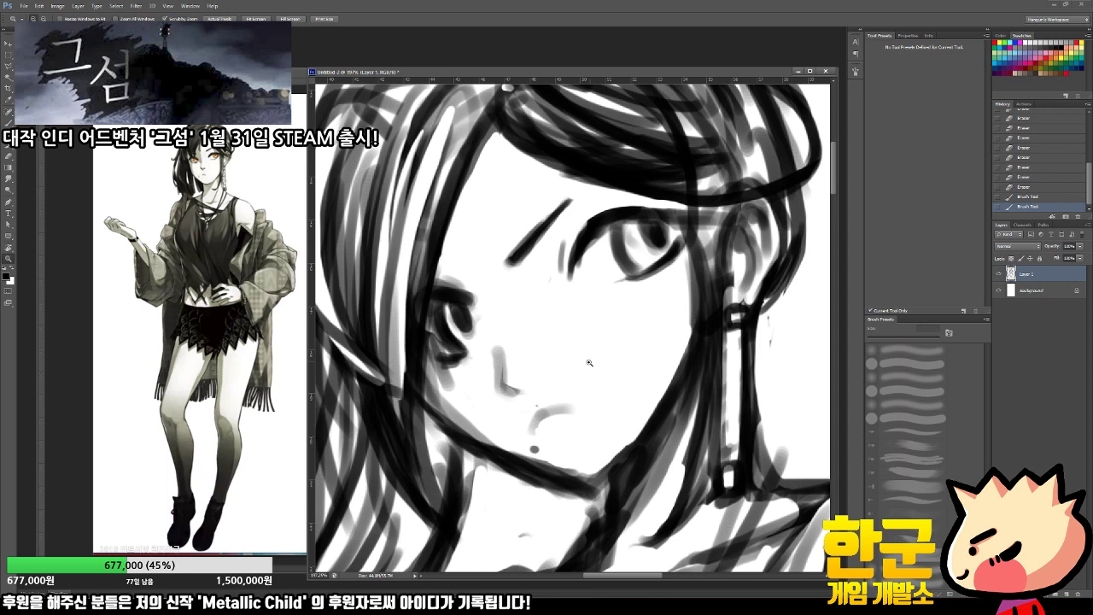
key("e")
mouse_move(440, 357)
left_mouse_down()
mouse_move(465, 362)
mouse_move(440, 370)
mouse_move(442, 383)
mouse_move(473, 342)
mouse_move(432, 350)
mouse_move(460, 344)
mouse_move(452, 351)
left_mouse_up()
key("b")
key("e")
key("b")
left_click_drag(442, 350, 465, 348)
left_click_drag(454, 351, 467, 349)
left_click_drag(453, 352, 464, 349)
mouse_move(449, 352)
left_mouse_down()
mouse_move(466, 348)
mouse_move(428, 394)
mouse_move(439, 380)
left_mouse_up()
Step: Erase the rough marks along the inside of the cheek and jaw, by the nose and beside the earring
key("e")
left_click_drag(437, 395, 481, 430)
left_click_drag(492, 346, 490, 354)
left_click_drag(448, 400, 504, 444)
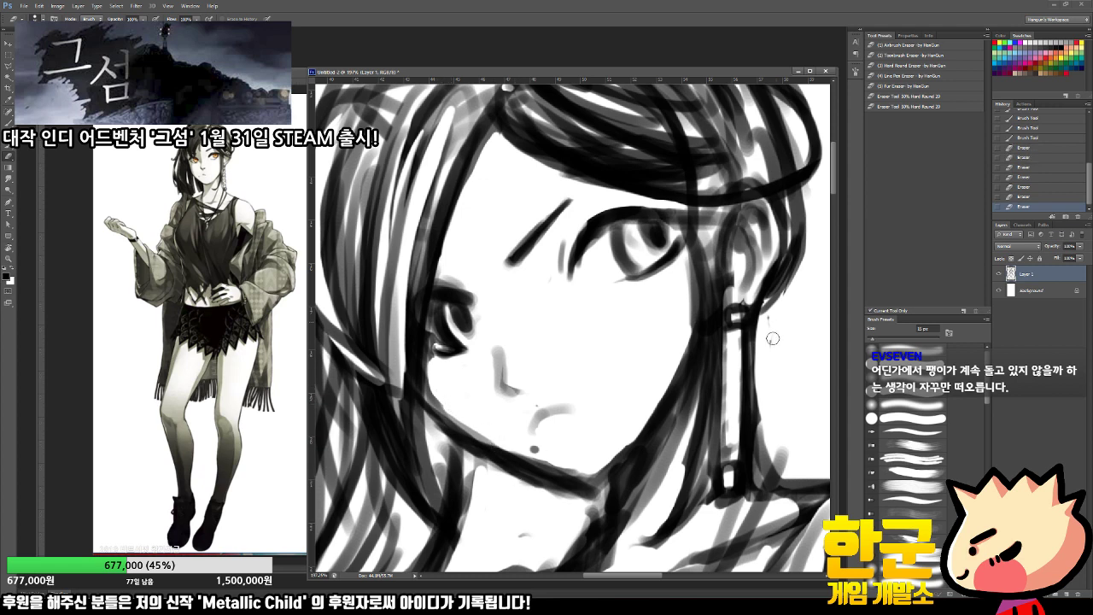
left_click_drag(816, 235, 712, 359)
Step: Rotate the canvas so the head lies sideways and fill the gaps near the crown with dark hair strokes
key("b")
left_click_drag(595, 162, 653, 273)
key("r")
left_click_drag(678, 157, 507, 139)
key("b")
left_click_drag(436, 209, 548, 210)
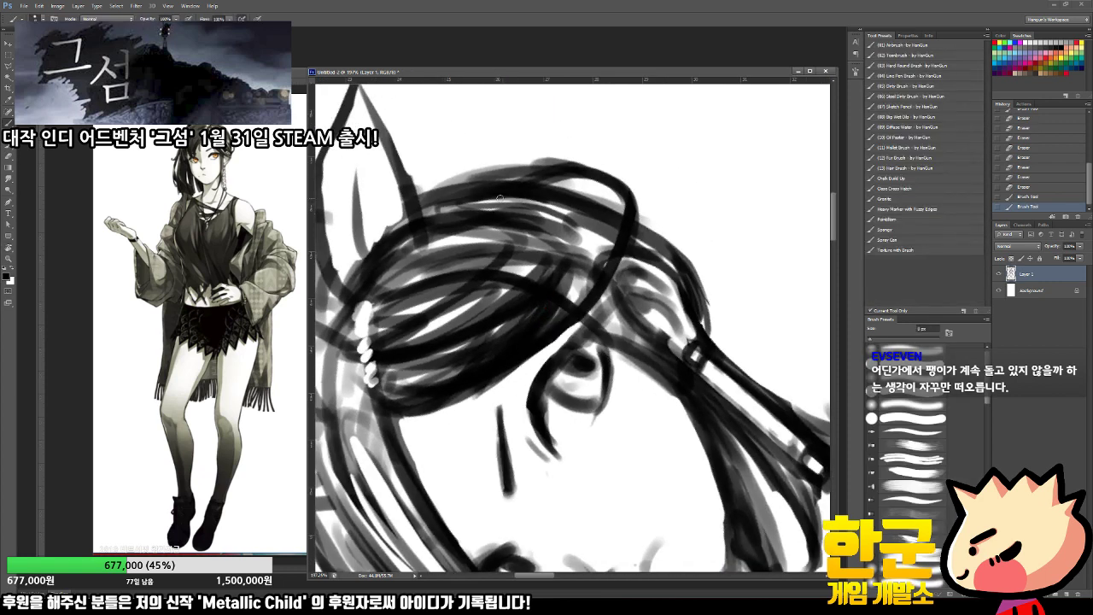
left_click_drag(385, 278, 522, 229)
left_click_drag(415, 257, 548, 232)
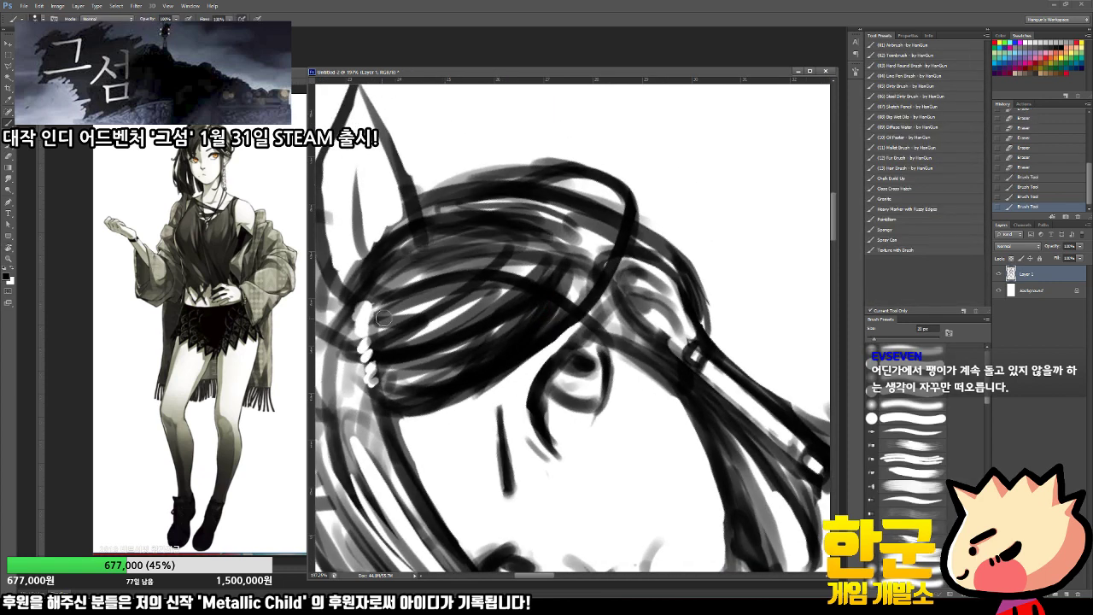
Step: Fill the bangs and the crown above the ear with dense dark strokes using a larger brush
left_click_drag(383, 320, 476, 267)
left_click_drag(384, 328, 502, 248)
left_click_drag(400, 339, 554, 236)
left_click_drag(478, 291, 568, 243)
left_click_drag(512, 326, 602, 249)
left_click_drag(560, 290, 608, 223)
left_click_drag(454, 203, 595, 220)
mouse_move(519, 210)
left_mouse_down()
mouse_move(598, 246)
mouse_move(588, 256)
left_mouse_up()
left_click_drag(582, 228, 563, 242)
left_click_drag(629, 237, 668, 261)
left_click_drag(643, 246, 681, 285)
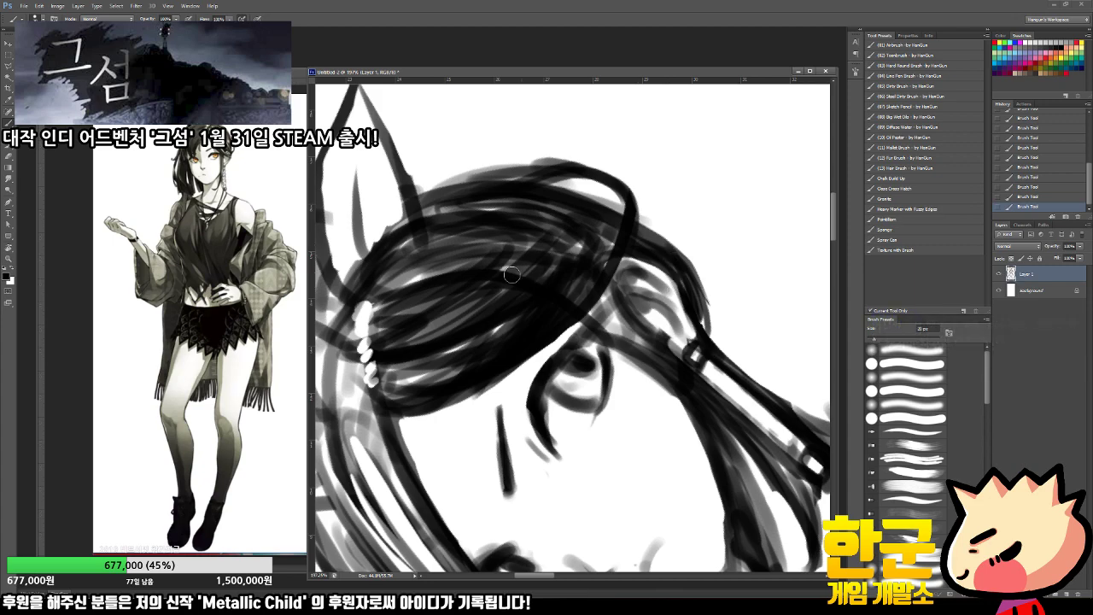
left_click_drag(399, 291, 440, 268)
mouse_move(394, 381)
left_mouse_down()
mouse_move(502, 328)
mouse_move(456, 318)
left_mouse_up()
Step: Rotate the canvas back upright and darken the hair hanging beside the face with long strokes from the parting
key("z")
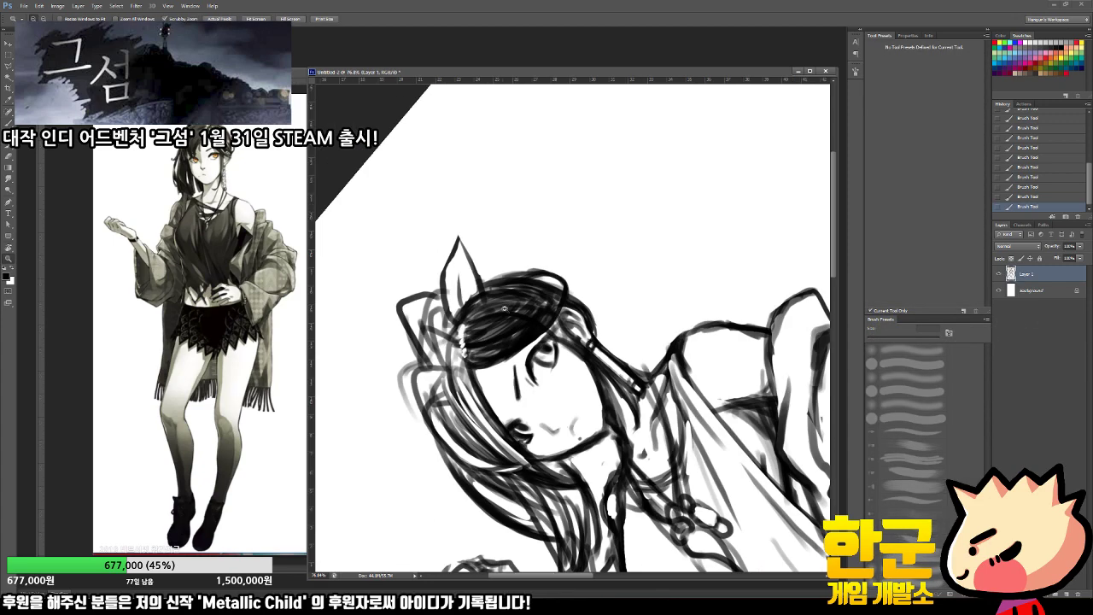
key("r")
mouse_move(528, 258)
left_mouse_down()
mouse_move(638, 309)
mouse_move(598, 244)
left_mouse_up()
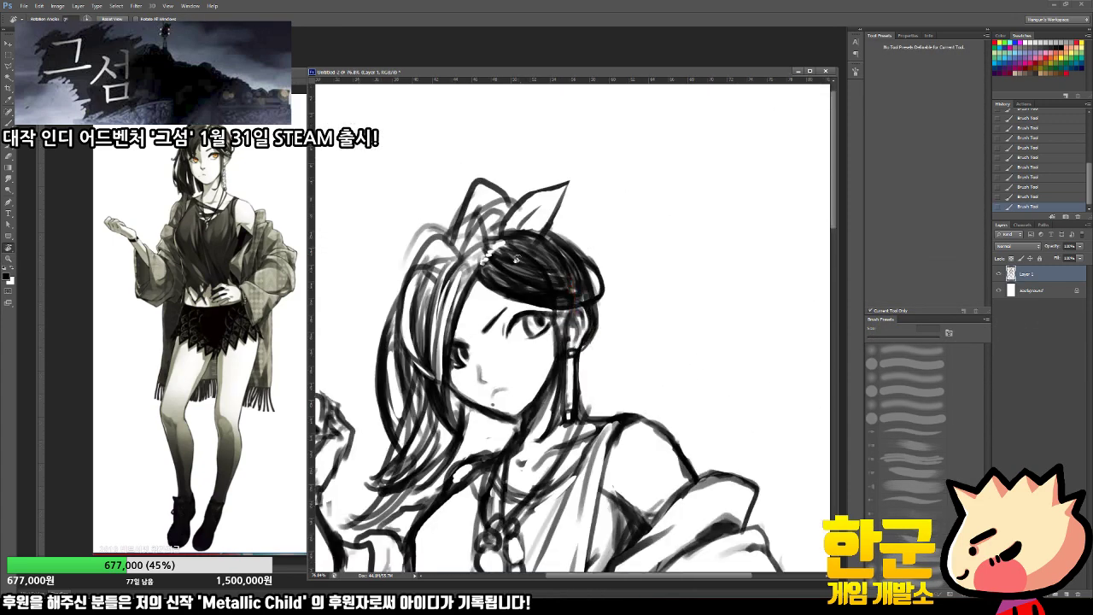
key("z")
left_click_drag(487, 270, 515, 269)
key("b")
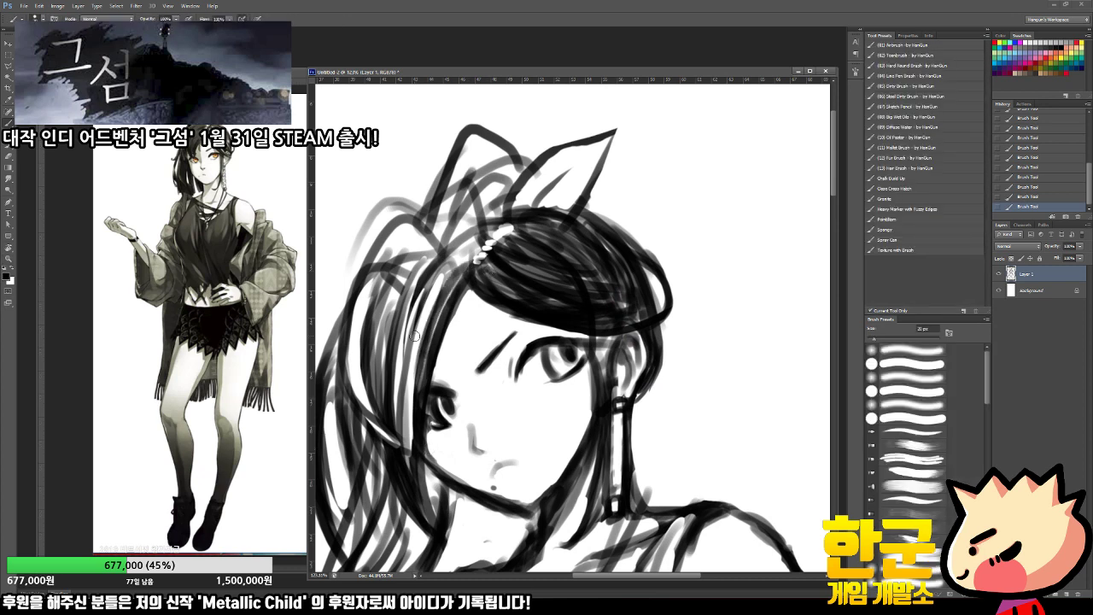
left_click_drag(484, 248, 442, 297)
mouse_move(498, 227)
left_mouse_down()
mouse_move(461, 234)
mouse_move(440, 290)
mouse_move(482, 228)
mouse_move(424, 246)
mouse_move(405, 425)
left_mouse_up()
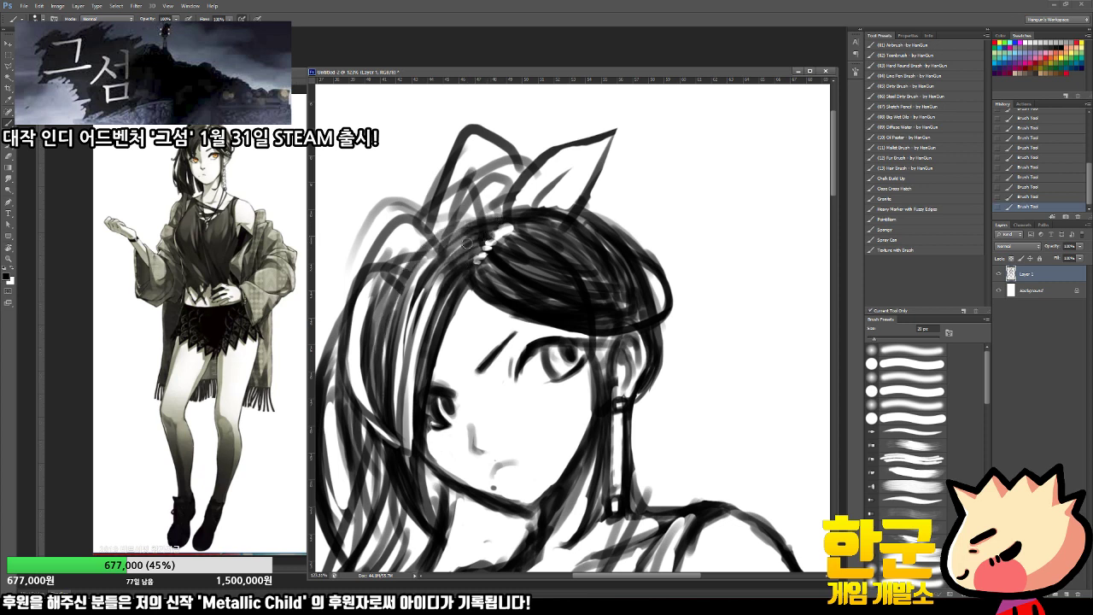
left_click_drag(467, 243, 421, 408)
left_click_drag(440, 277, 420, 495)
left_click_drag(433, 306, 410, 485)
key("e")
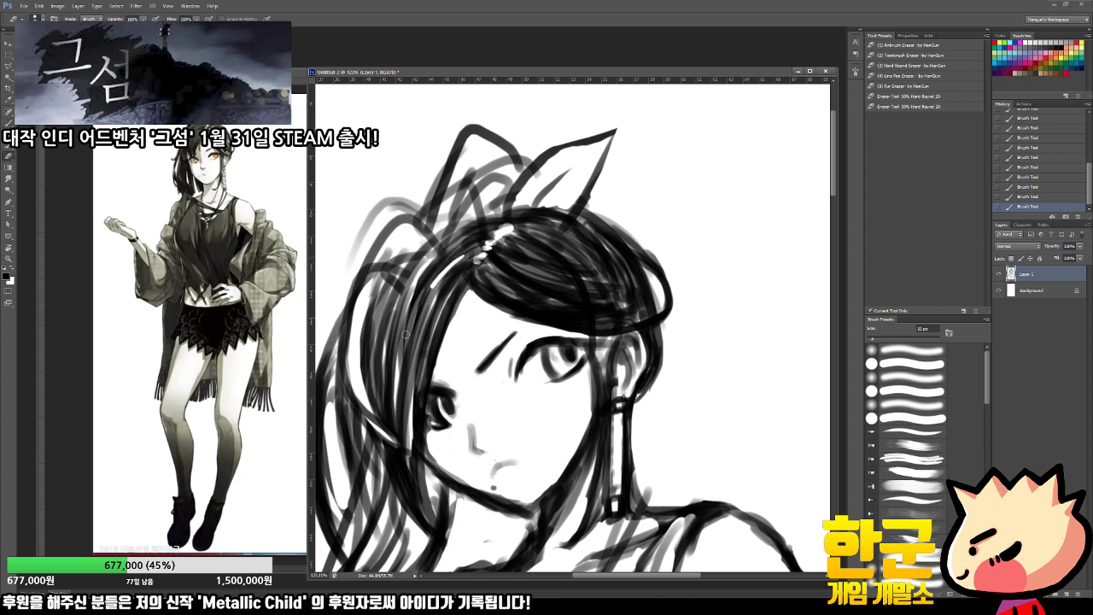
left_click_drag(406, 334, 394, 407)
key("ctrl+z")
left_click_drag(433, 265, 407, 371)
key("ctrl+z")
mouse_move(435, 268)
left_mouse_down()
mouse_move(393, 343)
mouse_move(394, 325)
mouse_move(405, 365)
left_mouse_up()
key("ctrl+alt+z")
key("ctrl+alt+z")
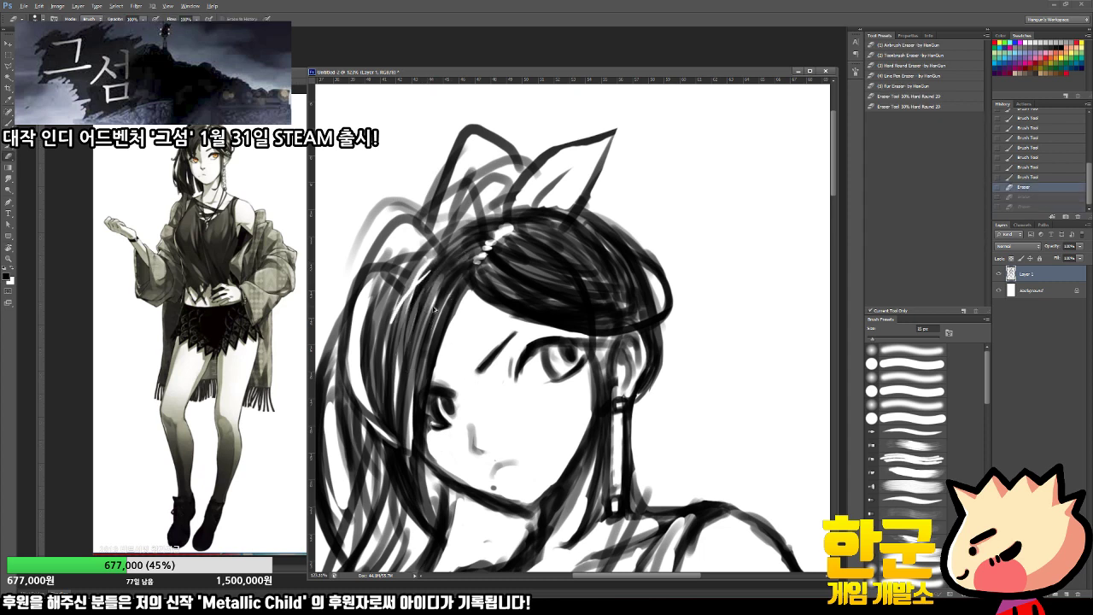
key("ctrl+z")
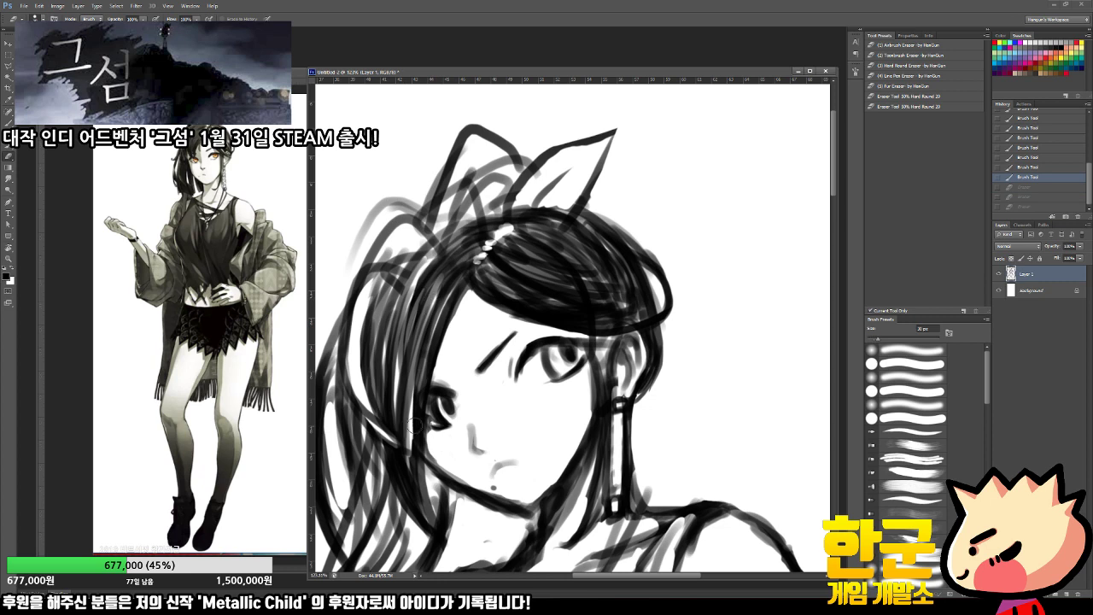
Step: Darken the side hair next to the far eye, continuing the strokes down past the jaw
key("b")
left_click_drag(415, 418, 418, 501)
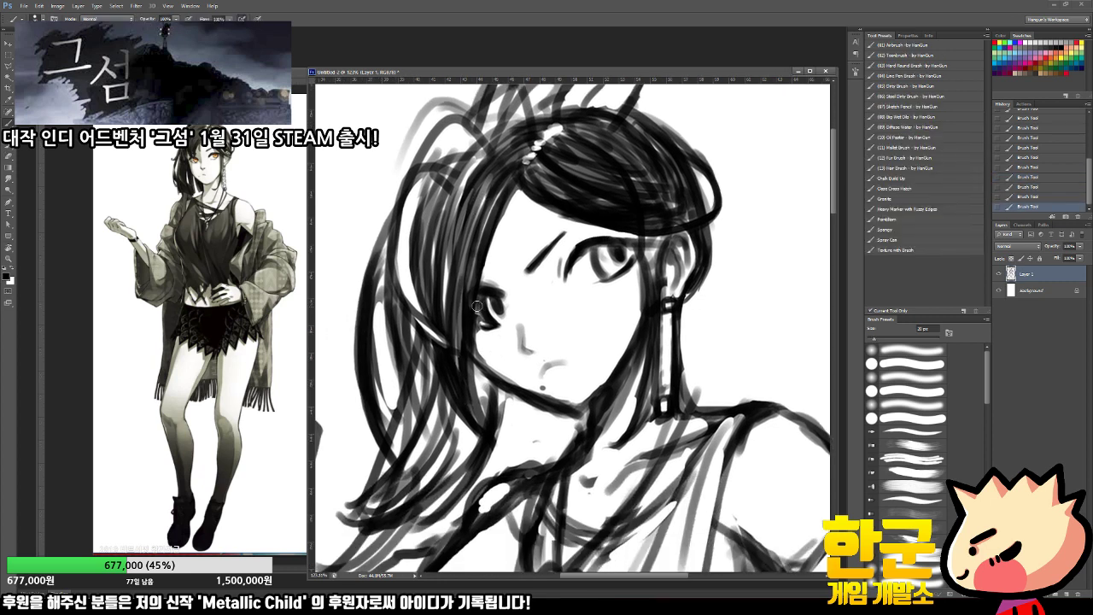
left_click_drag(468, 280, 502, 408)
key("ctrl+z")
key("ctrl+space")
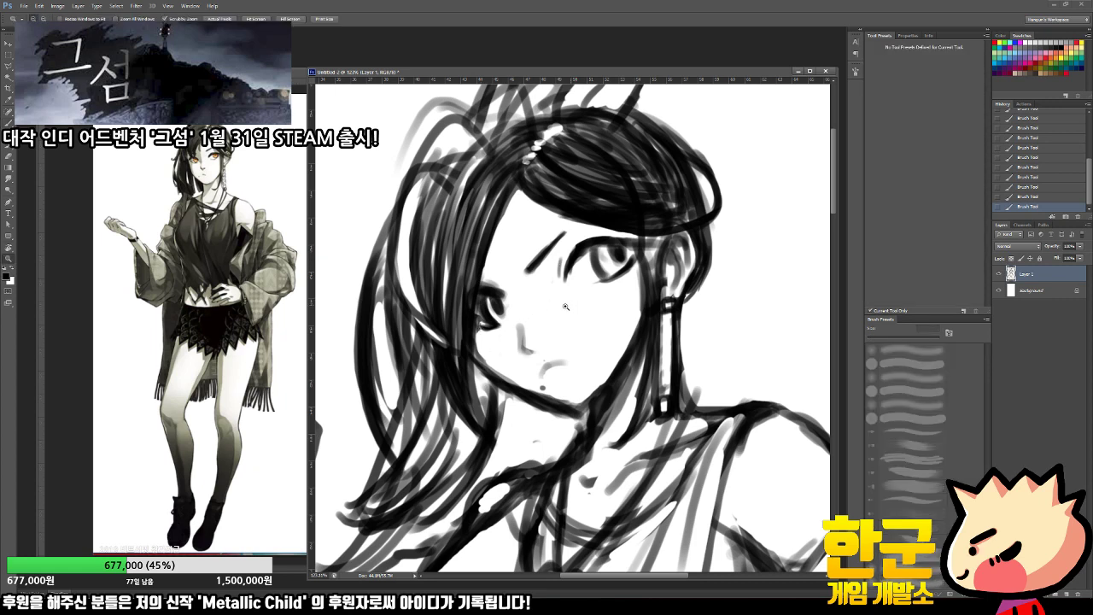
Step: Lighten the inside of the large eye and redraw its iris and upper lid with short dark strokes
left_click_drag(563, 306, 610, 301)
key("e")
mouse_move(632, 208)
left_mouse_down()
mouse_move(642, 246)
mouse_move(654, 247)
mouse_move(646, 255)
left_mouse_up()
key("b")
mouse_move(631, 226)
left_mouse_down()
mouse_move(656, 248)
mouse_move(651, 236)
left_mouse_up()
mouse_move(645, 199)
left_mouse_down()
mouse_move(655, 224)
mouse_move(671, 223)
mouse_move(683, 194)
left_mouse_up()
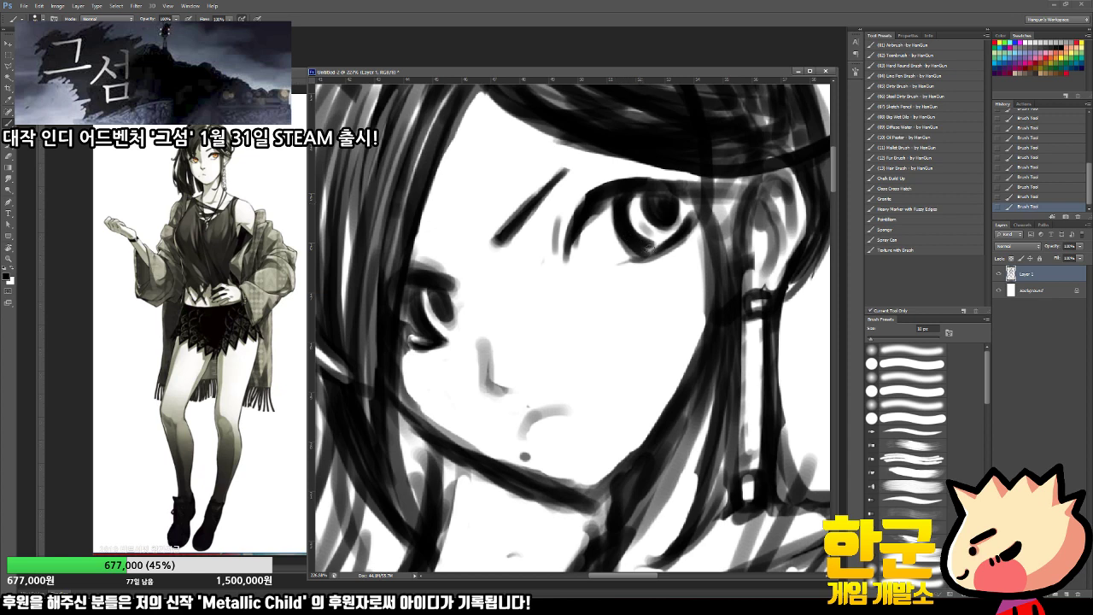
Step: Erase stray marks between the eyes and trim the thick gray strokes around the mouth
key("e")
left_click_drag(538, 264, 549, 278)
left_click_drag(528, 391, 517, 410)
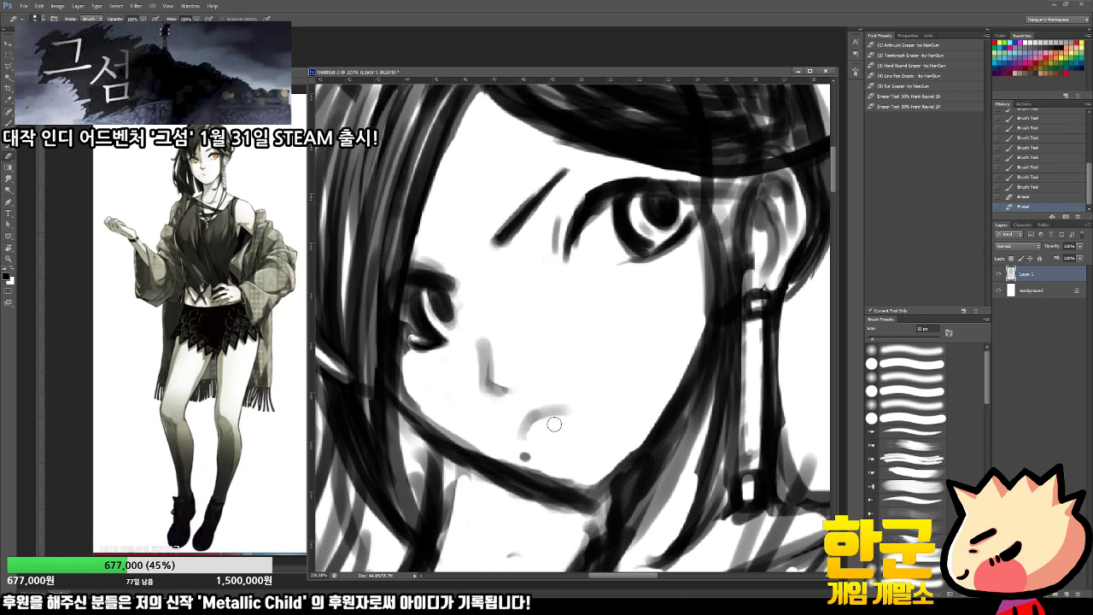
left_click_drag(530, 438, 566, 416)
left_click_drag(560, 416, 513, 449)
key("z")
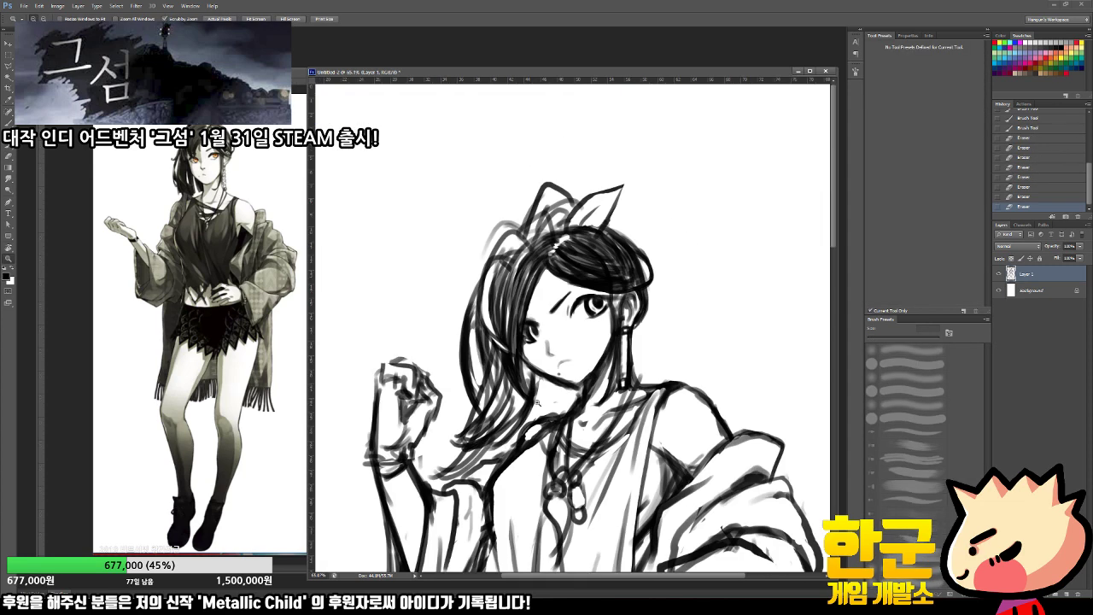
Step: Redraw the frowning mouth line with fine dark strokes and clean the skin beneath it
mouse_move(522, 364)
left_mouse_down()
mouse_move(584, 387)
mouse_move(582, 368)
left_mouse_up()
key("e")
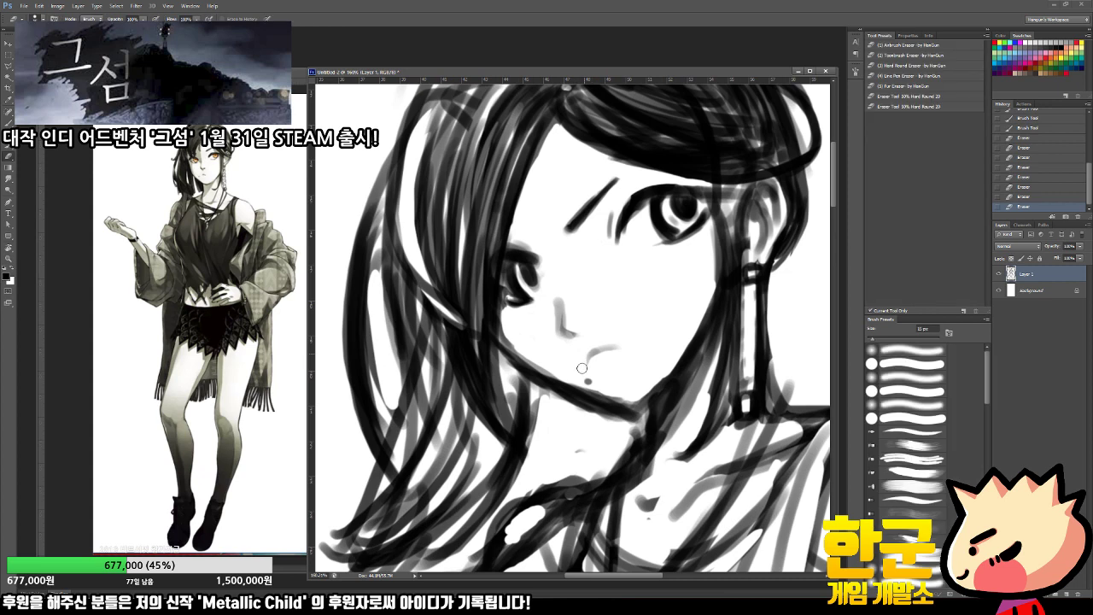
key("b")
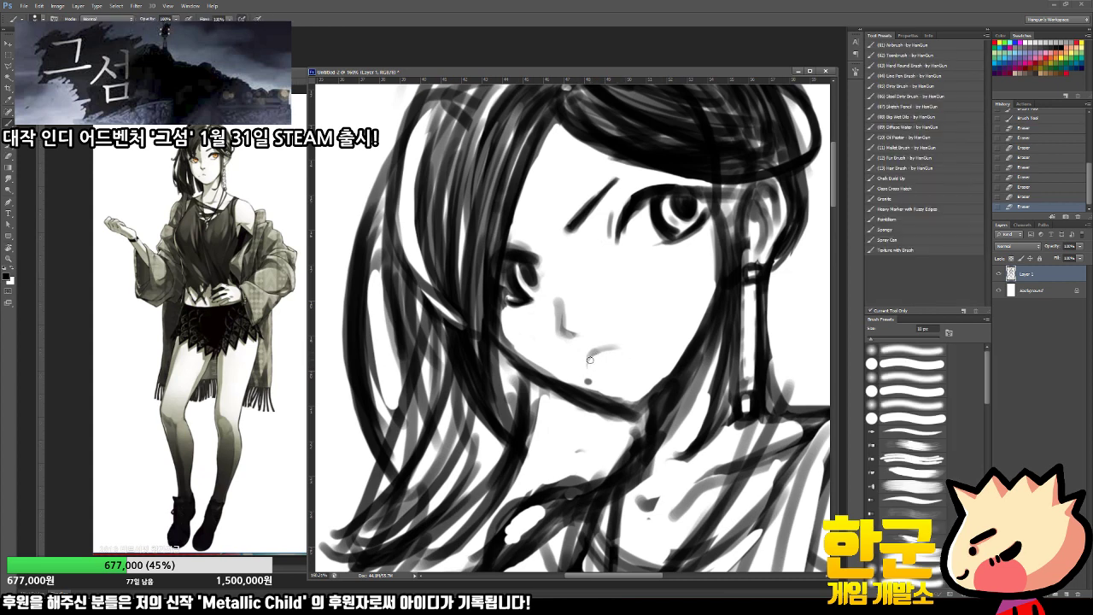
left_click_drag(603, 359, 593, 355)
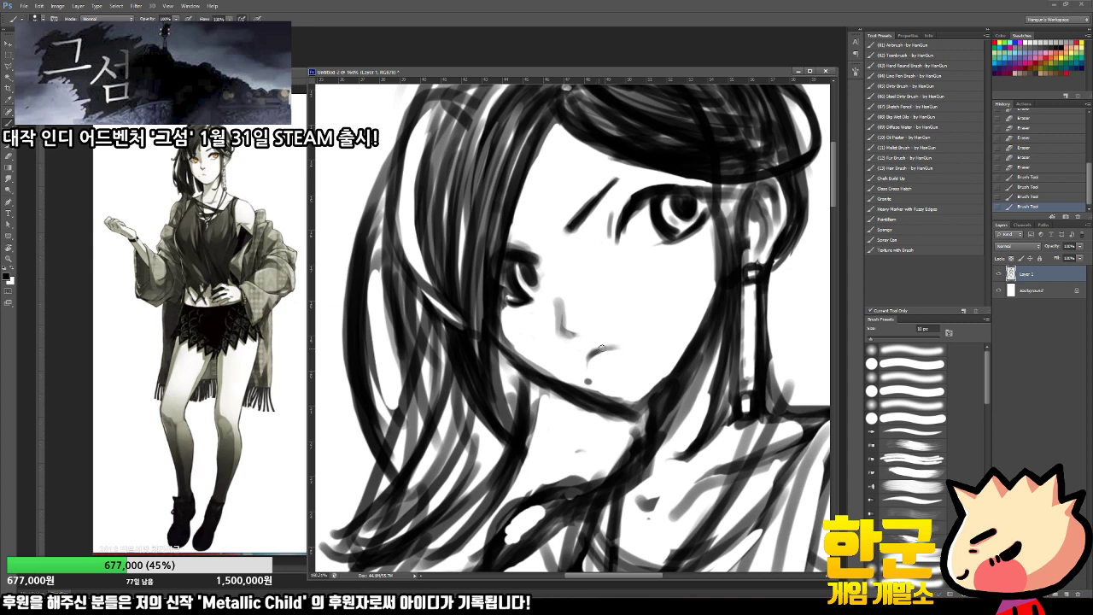
scroll(641, 350, "down", 3)
key("e")
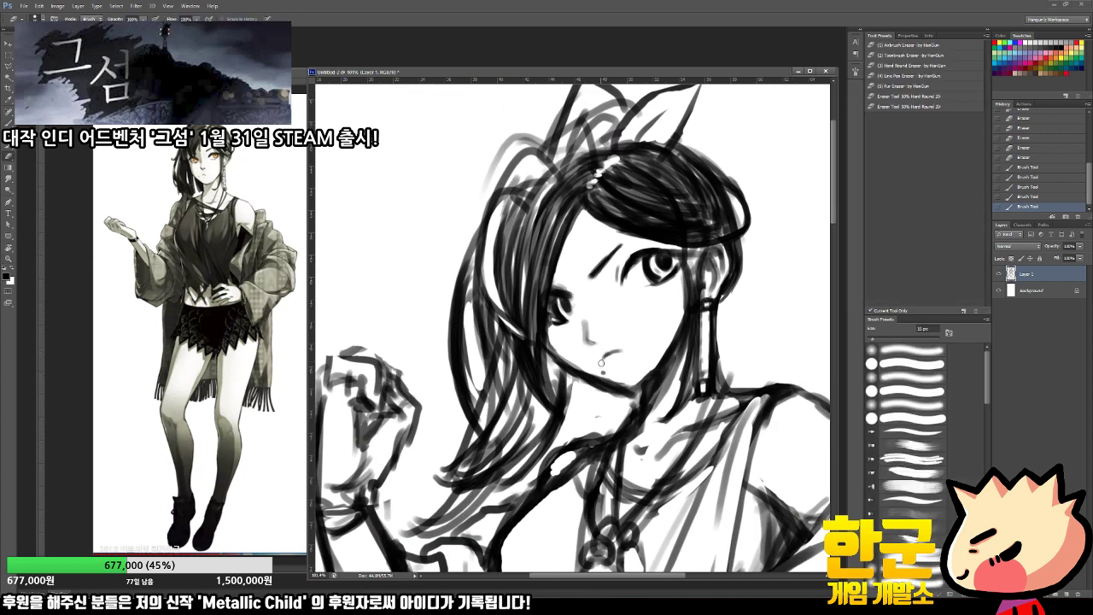
left_click_drag(605, 366, 614, 367)
Step: Draw a small pointed ribbon end at the base of the topknot, on the ponytail side
key("b")
left_click_drag(536, 217, 537, 218)
mouse_move(557, 134)
left_mouse_down()
mouse_move(474, 298)
mouse_move(438, 284)
left_mouse_up()
key("ctrl+z")
left_click_drag(438, 285, 436, 339)
mouse_move(437, 290)
left_mouse_down()
mouse_move(437, 337)
mouse_move(451, 341)
left_mouse_up()
mouse_move(437, 296)
left_mouse_down()
mouse_move(440, 336)
mouse_move(458, 343)
left_mouse_up()
Step: Erase the rough lines around the ribbon and fill the topknot with dark looping hair strokes
key("e")
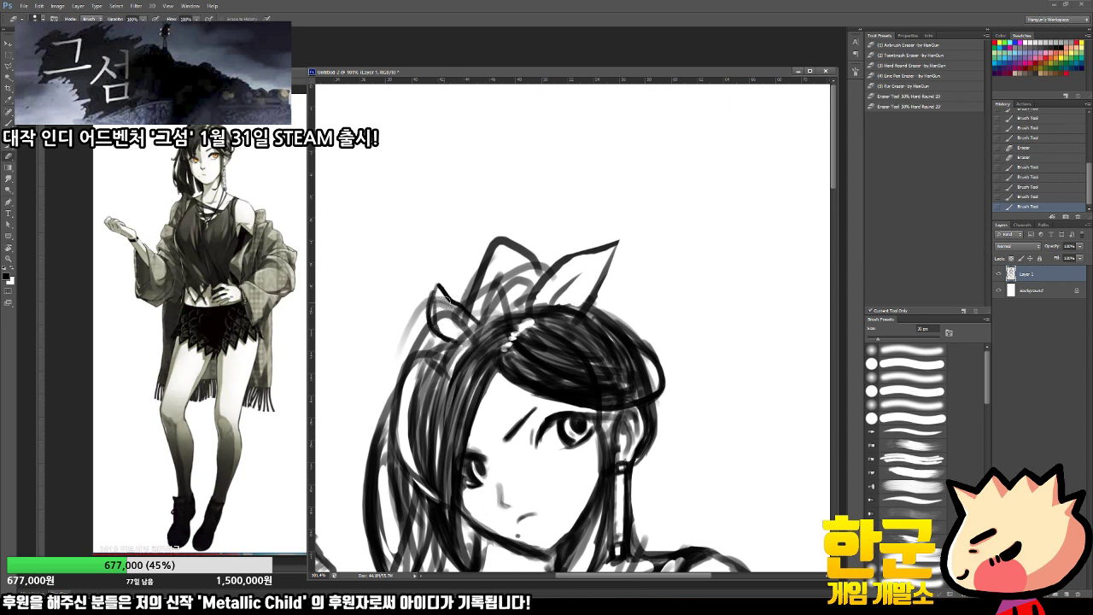
mouse_move(444, 295)
left_mouse_down()
mouse_move(437, 320)
mouse_move(457, 318)
mouse_move(464, 330)
mouse_move(438, 313)
mouse_move(460, 323)
mouse_move(452, 307)
mouse_move(495, 241)
mouse_move(541, 275)
left_mouse_up()
key("b")
left_click_drag(482, 297, 540, 272)
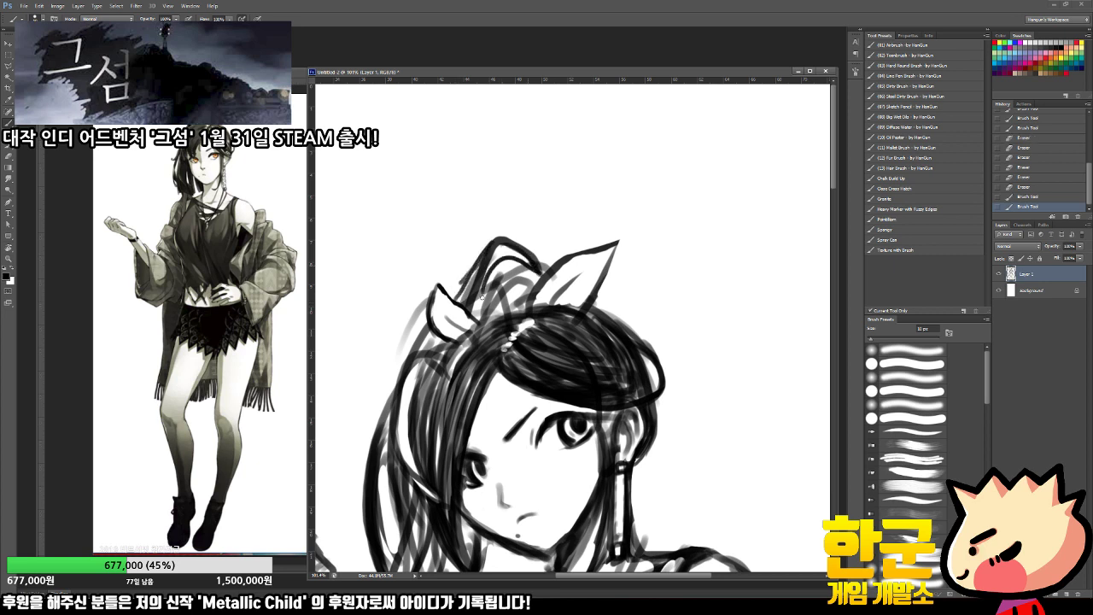
mouse_move(497, 309)
left_mouse_down()
mouse_move(497, 268)
mouse_move(521, 269)
mouse_move(485, 284)
mouse_move(523, 266)
mouse_move(499, 307)
mouse_move(528, 283)
mouse_move(524, 297)
mouse_move(482, 313)
mouse_move(474, 296)
mouse_move(516, 306)
left_mouse_up()
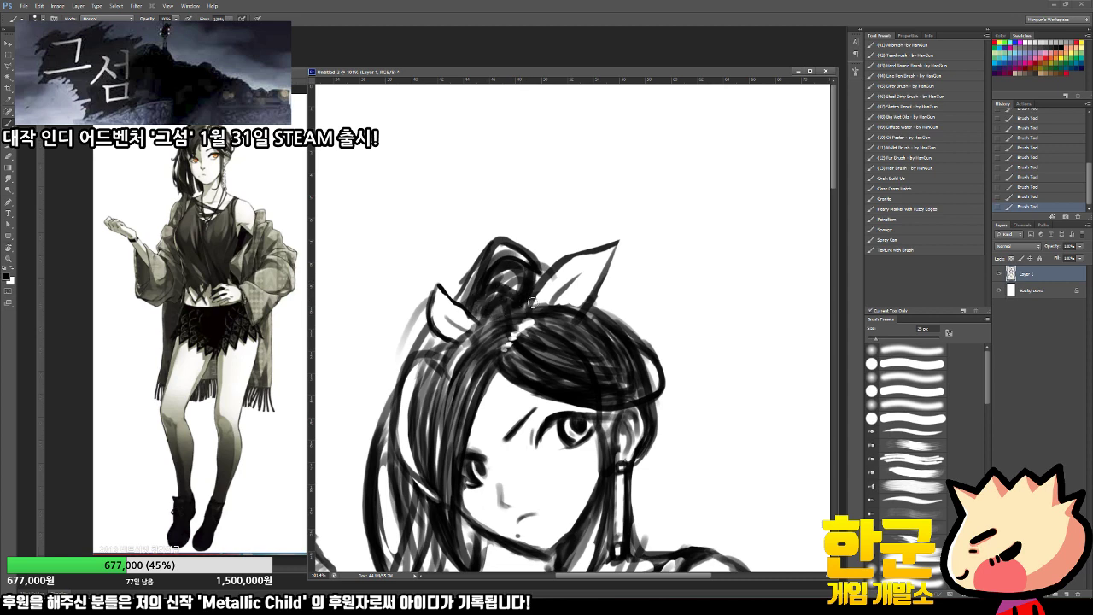
left_click_drag(540, 255, 529, 289)
left_click_drag(474, 350, 561, 226)
Step: Clean up the area below the small ribbon end and darken the upper ponytail hair leading down from it
key("e")
mouse_move(498, 206)
left_mouse_down()
mouse_move(509, 175)
mouse_move(501, 186)
mouse_move(509, 227)
left_mouse_up()
key("b")
left_click_drag(526, 214, 508, 232)
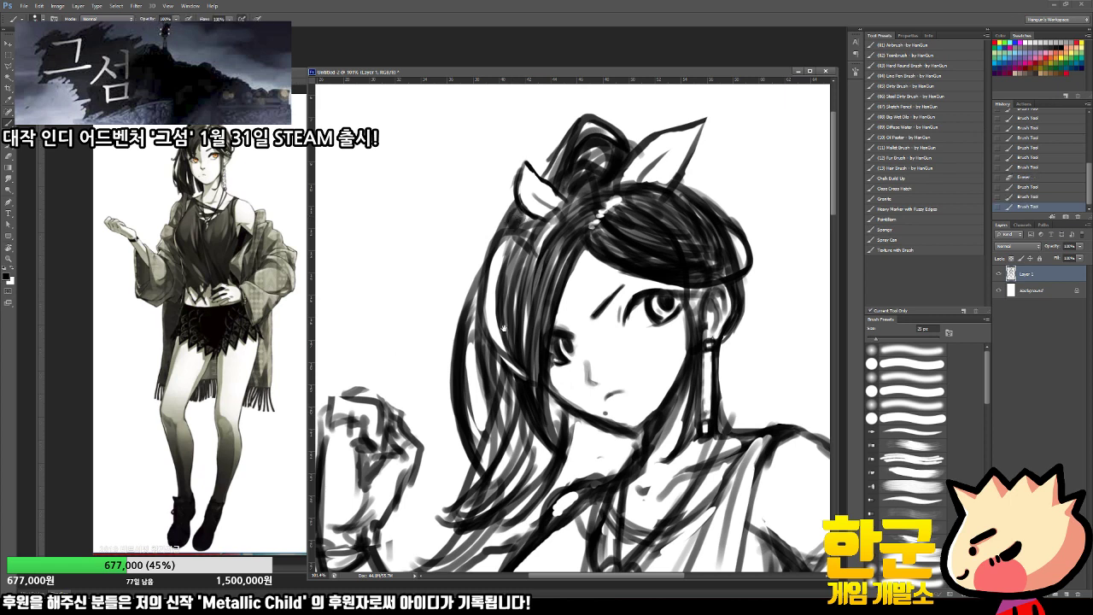
left_click_drag(503, 328, 516, 276)
left_click_drag(524, 162, 497, 235)
mouse_move(559, 164)
left_mouse_down()
mouse_move(544, 223)
mouse_move(546, 172)
mouse_move(524, 361)
mouse_move(486, 315)
mouse_move(486, 263)
mouse_move(495, 385)
left_mouse_up()
Step: Erase the gray sketch lines in the gap between the ponytail's outer strand and its main mass
key("e")
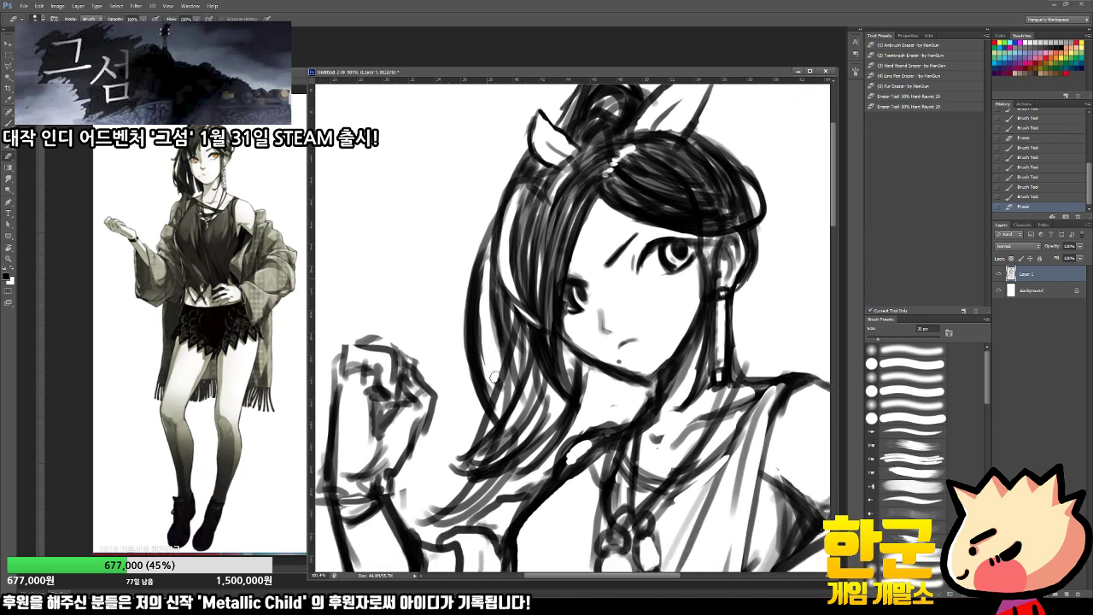
mouse_move(480, 327)
left_mouse_down()
mouse_move(491, 370)
mouse_move(522, 365)
mouse_move(502, 424)
mouse_move(502, 360)
mouse_move(507, 389)
mouse_move(496, 397)
mouse_move(530, 399)
left_mouse_up()
key("b")
key("e")
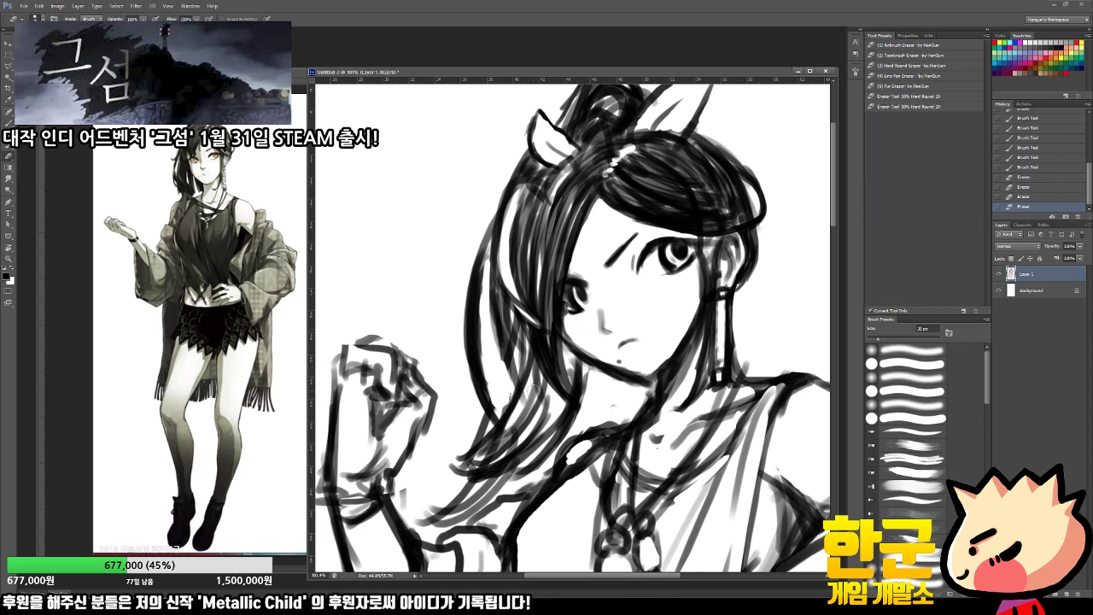
Step: Darken the lower ponytail with long curved strokes sweeping out to its tip
key("b")
left_click_drag(536, 354, 468, 456)
left_click_drag(535, 381, 459, 456)
mouse_move(512, 432)
left_mouse_down()
mouse_move(448, 447)
mouse_move(472, 434)
mouse_move(444, 436)
mouse_move(466, 439)
mouse_move(469, 462)
left_mouse_up()
Step: Erase gaps between the ponytail's tips and remove stray marks between the hair and the raised wrist
key("e")
left_click_drag(459, 466, 502, 453)
left_click_drag(466, 462, 510, 444)
left_click_drag(424, 508, 448, 524)
left_click_drag(401, 488, 403, 503)
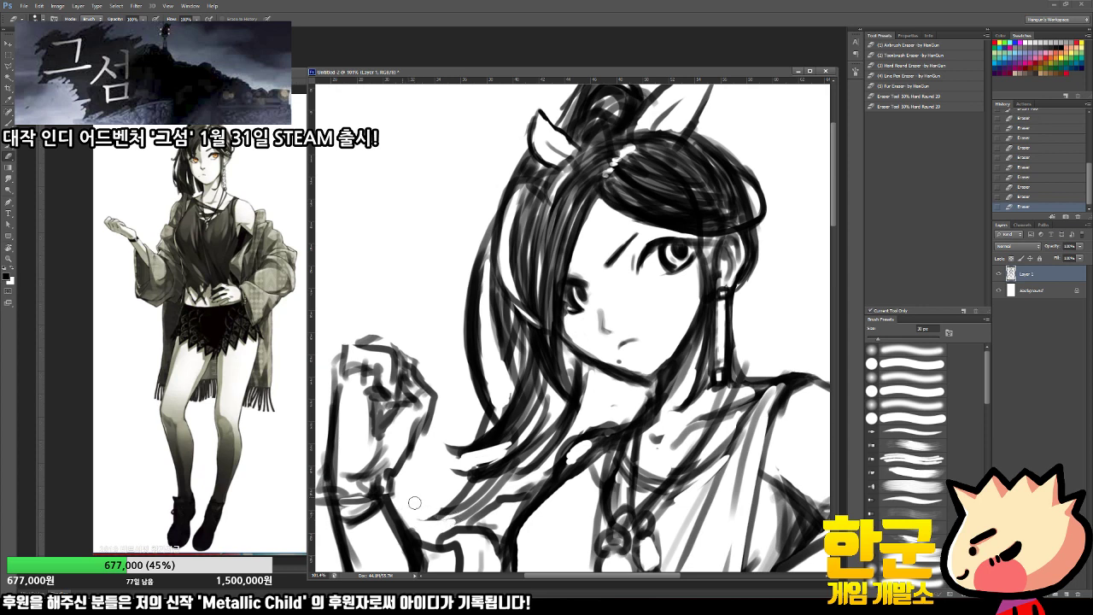
mouse_move(540, 478)
left_mouse_down()
mouse_move(560, 411)
mouse_move(474, 444)
left_mouse_up()
Step: Darken the ponytail's lower strands, add a loose lock beneath the jaw and trim its edge with the eraser
key("b")
left_click_drag(558, 358, 466, 389)
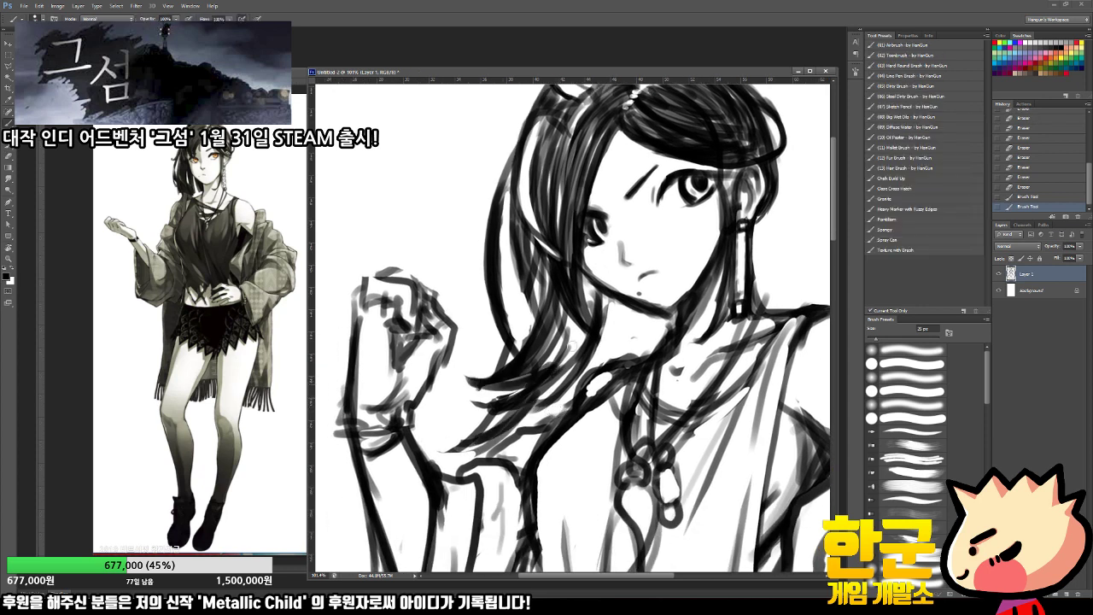
left_click_drag(577, 304, 546, 369)
left_click_drag(602, 291, 608, 318)
left_click_drag(608, 297, 611, 353)
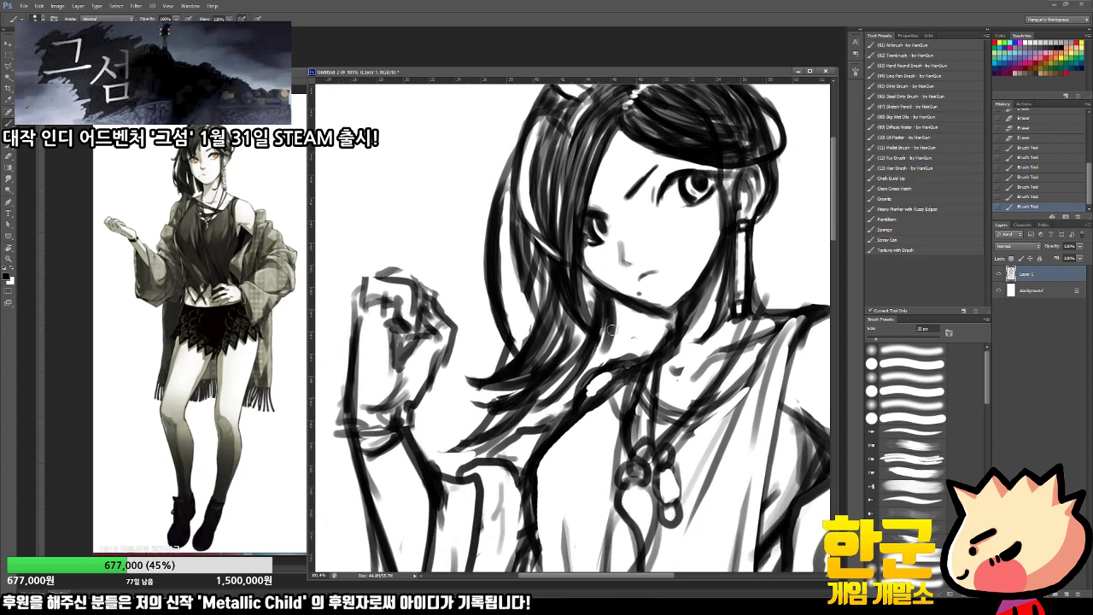
key("e")
left_click_drag(608, 315, 597, 359)
Step: Fill the hair below the jaw and the second ponytail tip with dense dark strokes
key("b")
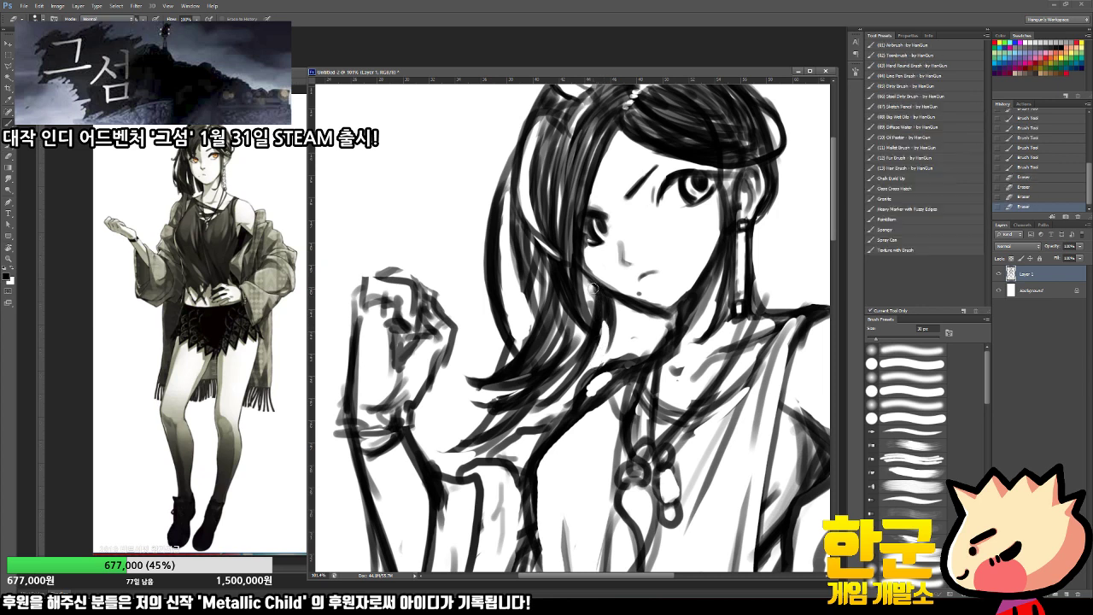
mouse_move(598, 282)
left_mouse_down()
mouse_move(587, 330)
mouse_move(593, 321)
left_mouse_up()
mouse_move(579, 337)
left_mouse_down()
mouse_move(530, 398)
mouse_move(503, 410)
left_mouse_up()
mouse_move(576, 368)
left_mouse_down()
mouse_move(517, 410)
mouse_move(461, 413)
left_mouse_up()
left_click_drag(577, 328, 565, 378)
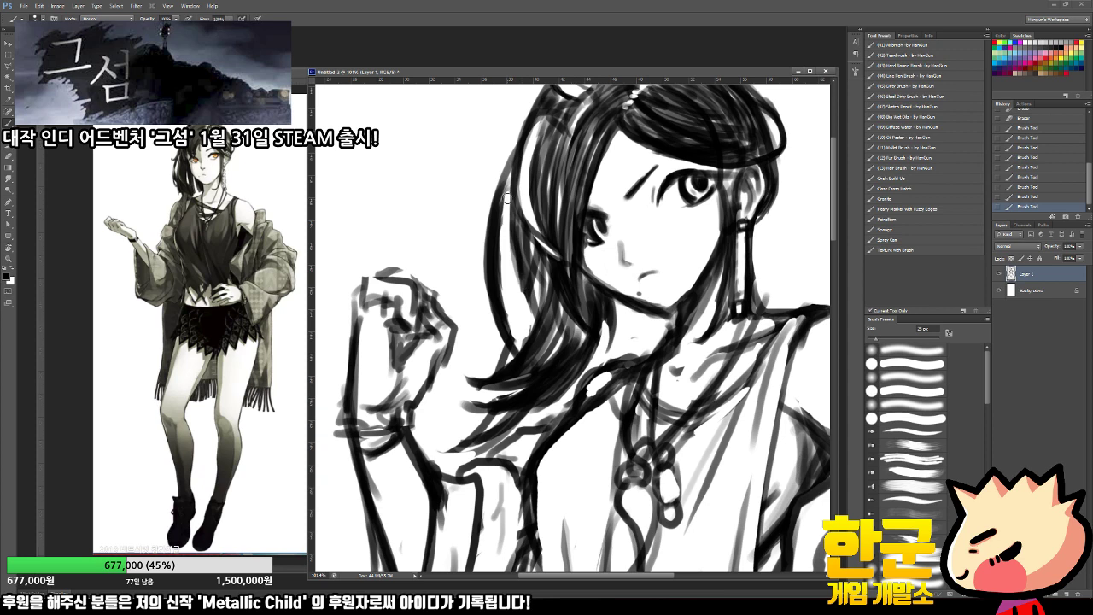
Step: Darken the ponytail's separate outer strand and thin its upper part with the eraser
left_click_drag(509, 181, 518, 324)
key("e")
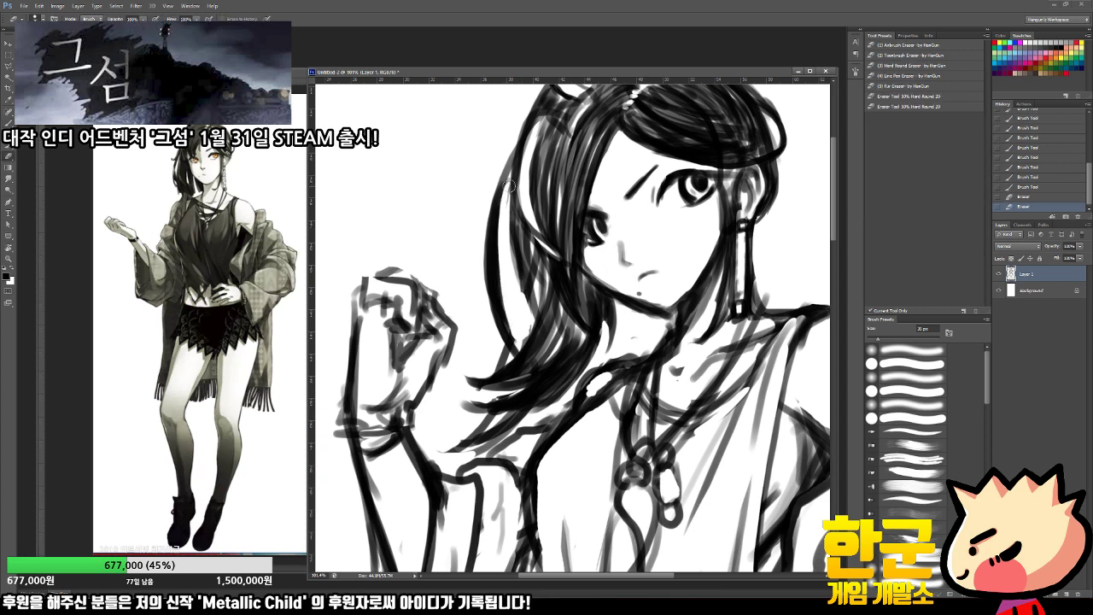
left_click_drag(509, 174, 513, 202)
key("z")
mouse_move(542, 331)
left_mouse_down()
mouse_move(518, 345)
mouse_move(554, 327)
left_mouse_up()
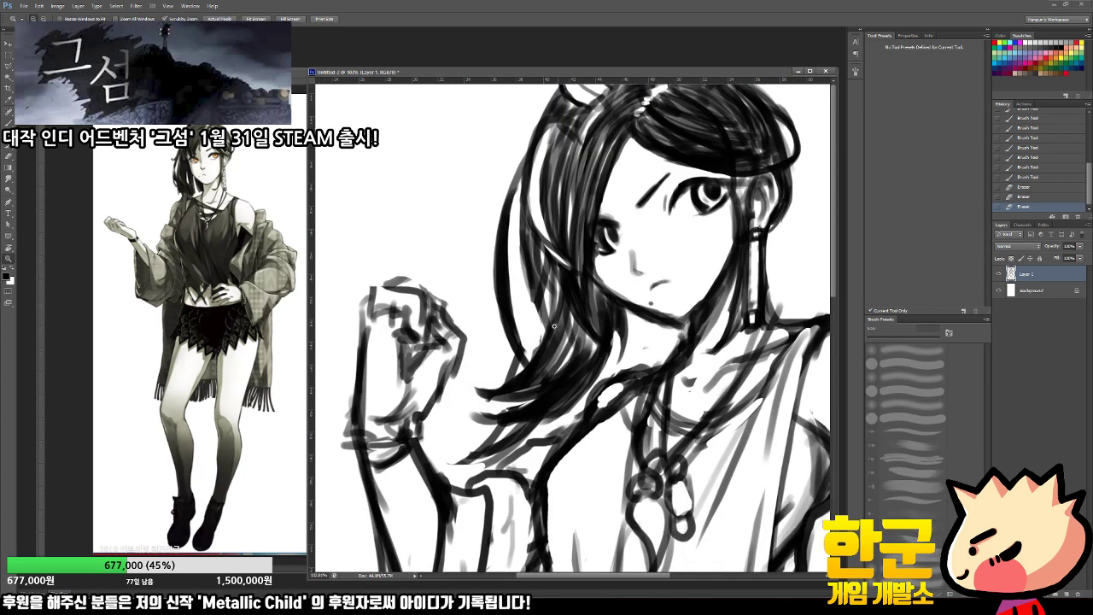
key("b")
mouse_move(512, 285)
left_mouse_down()
mouse_move(523, 345)
mouse_move(546, 371)
left_mouse_up()
left_click_drag(548, 334, 550, 362)
key("ctrl+alt+z")
key("ctrl+alt+z")
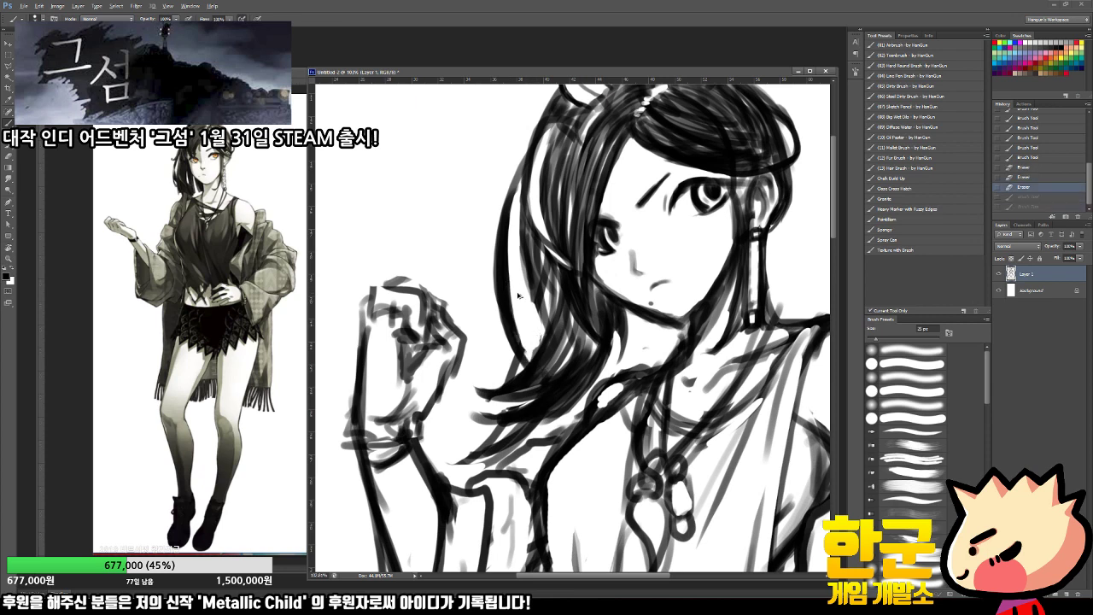
Step: Extend the outer ponytail strand down into the main hair and add finer strokes along its inner side
left_click_drag(508, 281, 529, 359)
left_click_drag(541, 357, 565, 365)
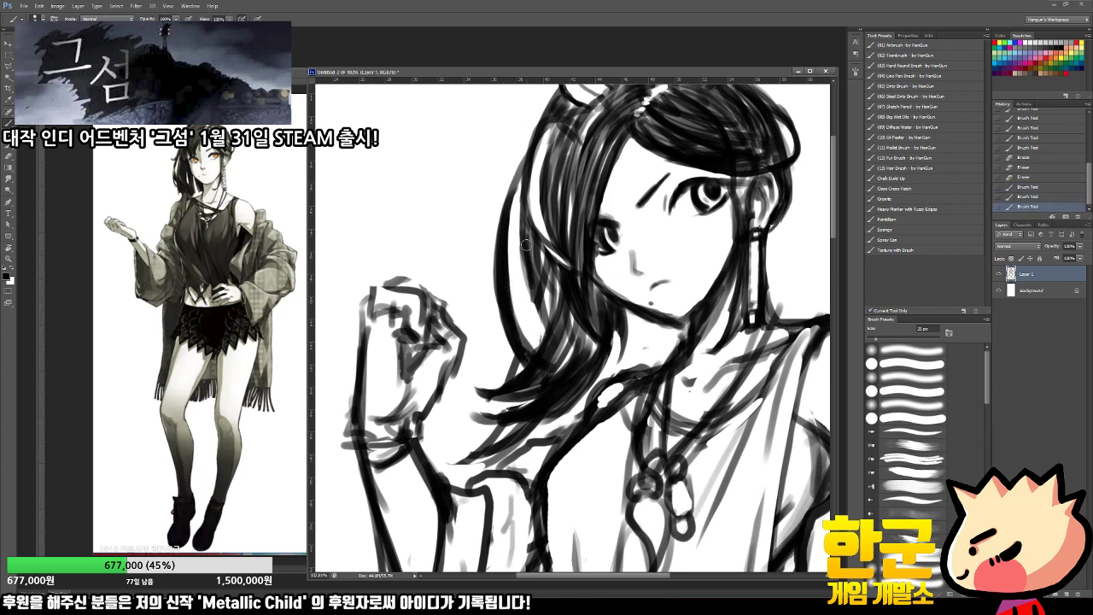
key("[")
left_click_drag(522, 172, 580, 382)
left_click_drag(546, 197, 551, 296)
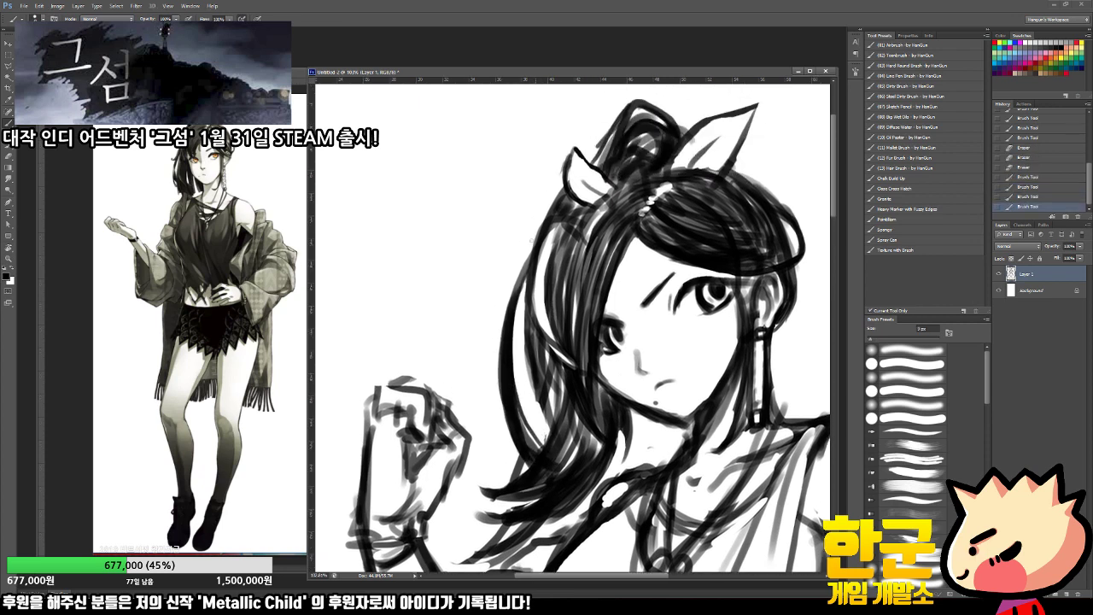
Step: Add a thin flyaway strand curling outward from the ponytail's outer edge, retrying the stroke and trimming it
mouse_move(554, 194)
left_mouse_down()
mouse_move(502, 285)
mouse_move(470, 284)
left_mouse_up()
key("ctrl+z")
mouse_move(524, 261)
left_mouse_down()
mouse_move(494, 302)
mouse_move(473, 286)
mouse_move(518, 287)
mouse_move(470, 286)
mouse_move(510, 345)
left_mouse_up()
key("ctrl+z")
key("e")
key("ctrl+space")
left_click_drag(504, 326, 472, 341)
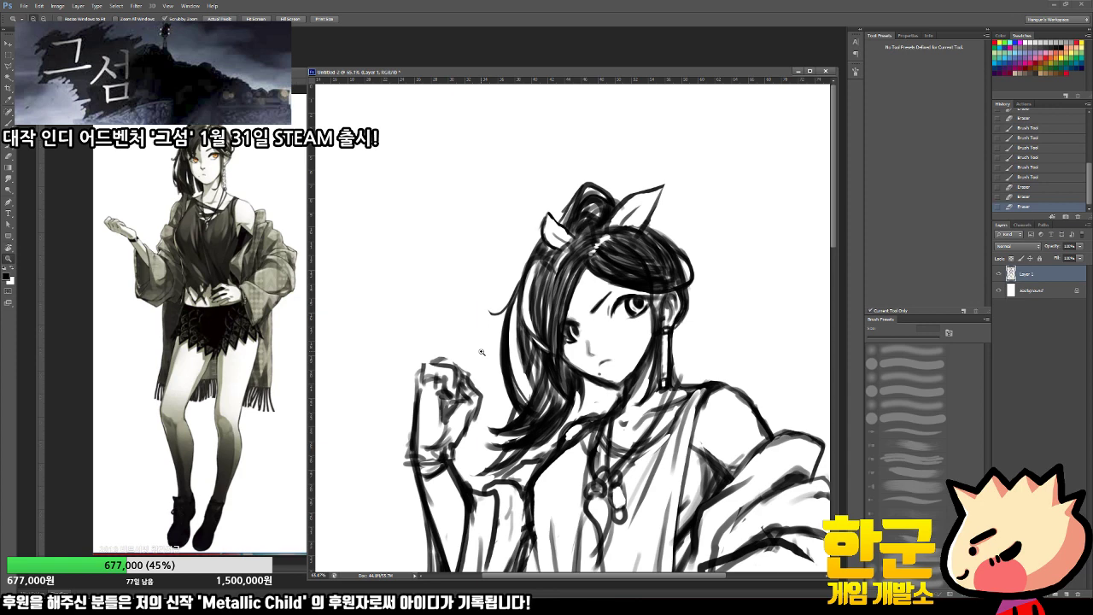
left_click_drag(615, 296, 554, 271)
key("w")
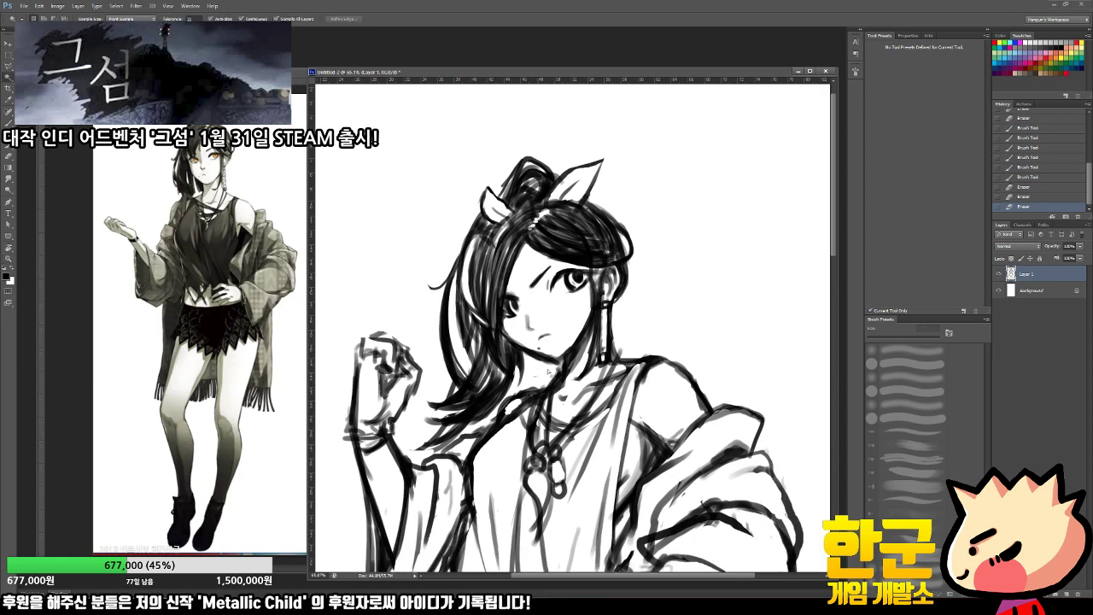
left_click(555, 382)
key("ctrl+z")
key("ctrl+shift+s")
key("Escape")
key("ctrl+d")
Step: Erase the leftover sketch lines on the neck beneath the chin
key("ctrl+space")
left_click_drag(551, 393, 577, 387)
key("e")
mouse_move(523, 366)
left_mouse_down()
mouse_move(534, 381)
mouse_move(595, 359)
mouse_move(606, 317)
mouse_move(608, 351)
left_mouse_up()
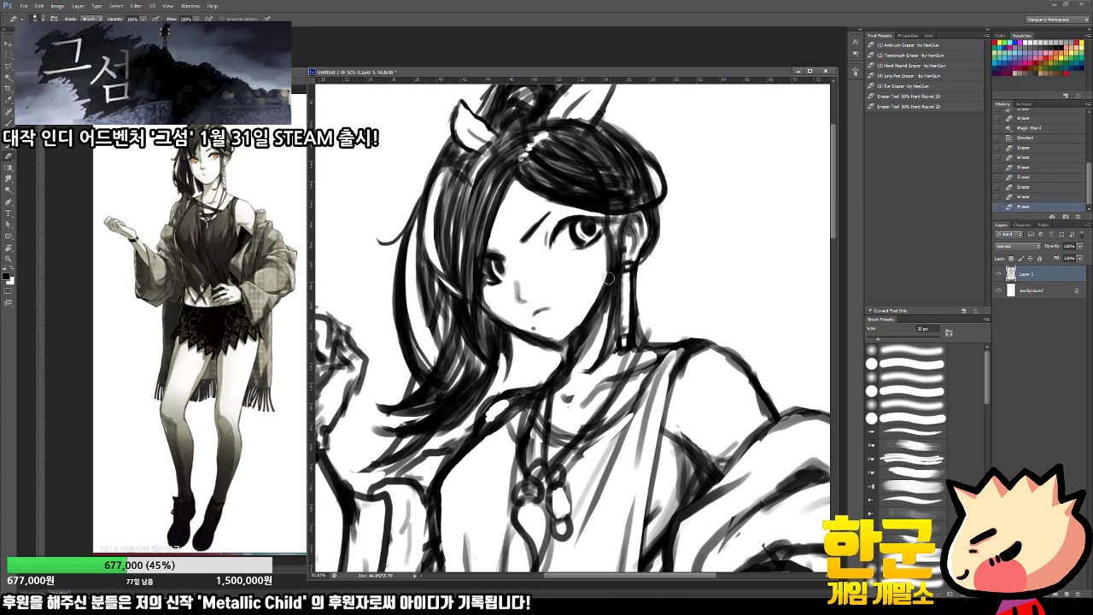
Step: Clean the cheek edge and darken the side hair in front of the ear, alongside the earring
mouse_move(602, 250)
left_mouse_down()
mouse_move(602, 275)
mouse_move(609, 218)
mouse_move(615, 250)
left_mouse_up()
key("b")
left_click_drag(609, 216, 620, 330)
left_click_drag(613, 256, 620, 298)
Step: Clean up the earlobe and draw a crisscross pattern down the long hanging earring
key("e")
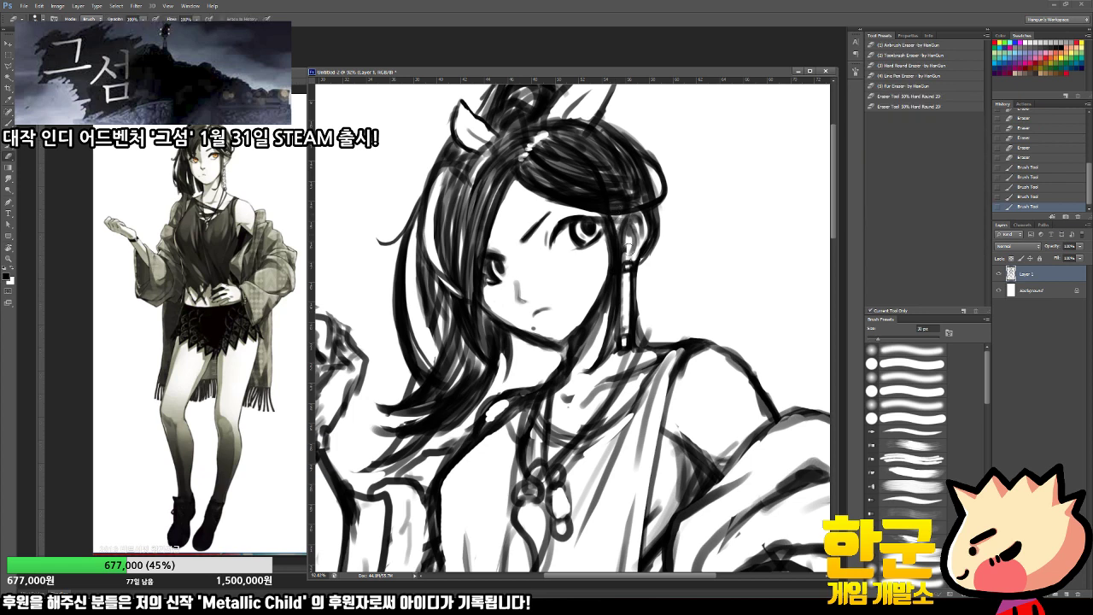
left_click_drag(627, 245, 624, 250)
key("z")
key("b")
mouse_move(628, 295)
left_mouse_down()
mouse_move(655, 296)
mouse_move(630, 273)
mouse_move(618, 299)
mouse_move(632, 328)
mouse_move(615, 336)
left_mouse_up()
mouse_move(615, 333)
left_mouse_down()
mouse_move(632, 347)
mouse_move(570, 329)
left_mouse_up()
Step: Reshape the tip of the side hair lock next to the earring's lower end, alternating brush and eraser
key("z")
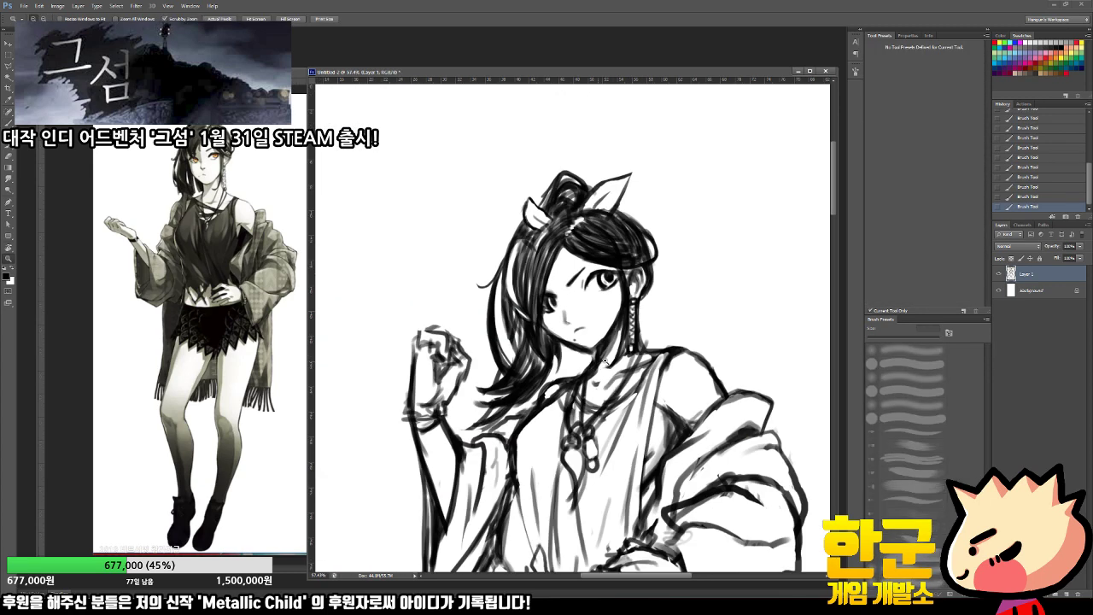
left_click_drag(629, 289, 652, 294)
key("b")
key("z")
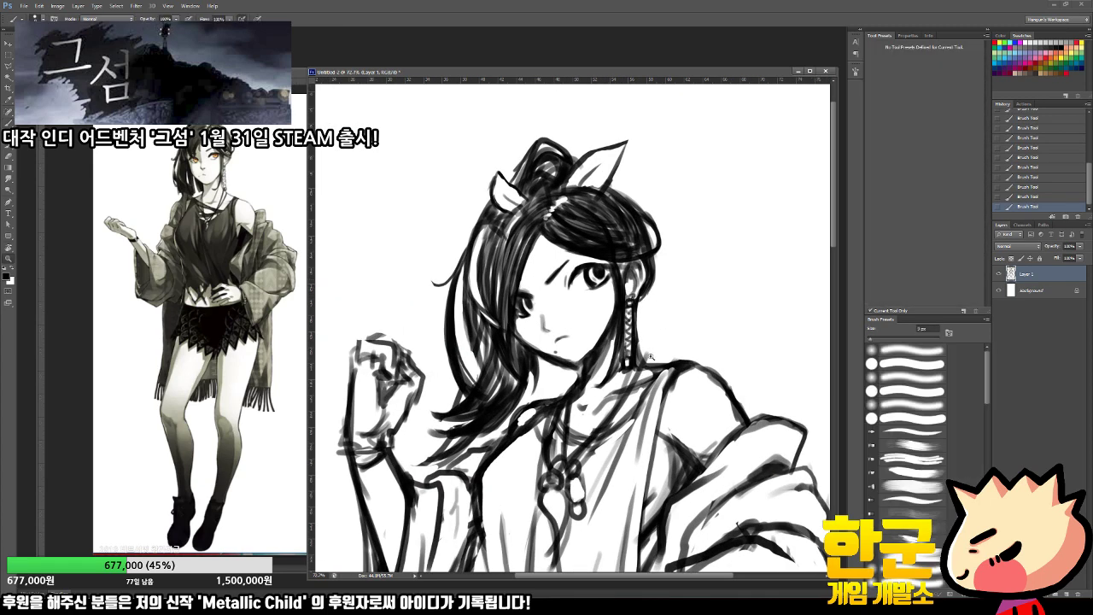
left_click_drag(645, 356, 621, 356)
scroll(625, 327, "up", 2)
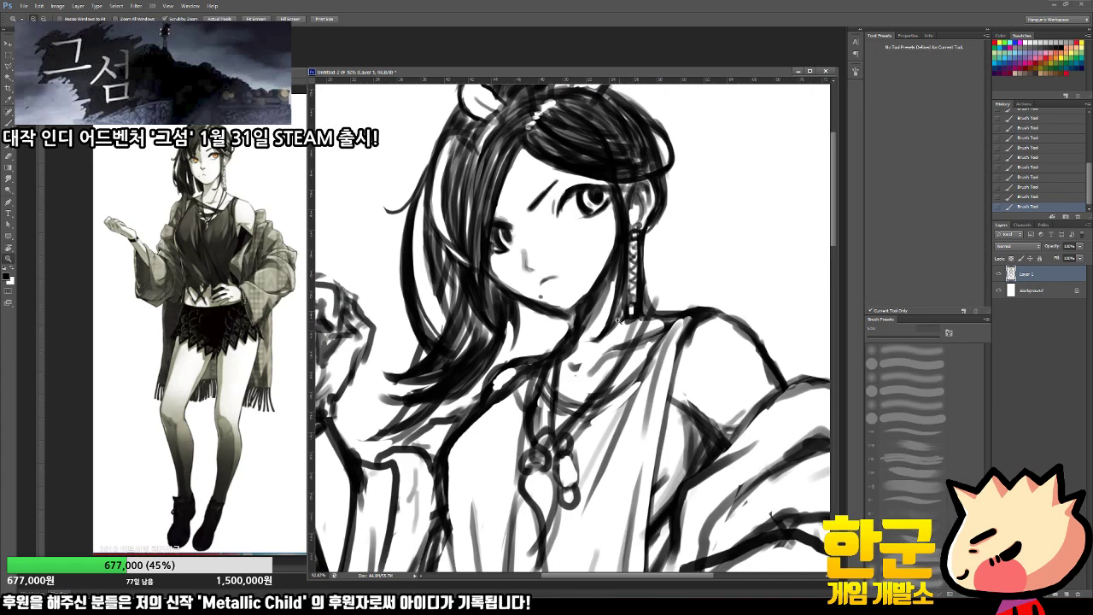
key("e")
mouse_move(608, 322)
left_mouse_down()
mouse_move(596, 339)
mouse_move(617, 304)
mouse_move(596, 333)
mouse_move(619, 308)
mouse_move(605, 326)
mouse_move(616, 317)
left_mouse_up()
key("b")
key("e")
key("b")
mouse_move(604, 323)
left_mouse_down()
mouse_move(590, 329)
mouse_move(602, 320)
left_mouse_up()
key("e")
key("z")
Step: Erase the rough outer edge of the hair at the back of the head to smooth its outline
left_click(618, 337, "alt")
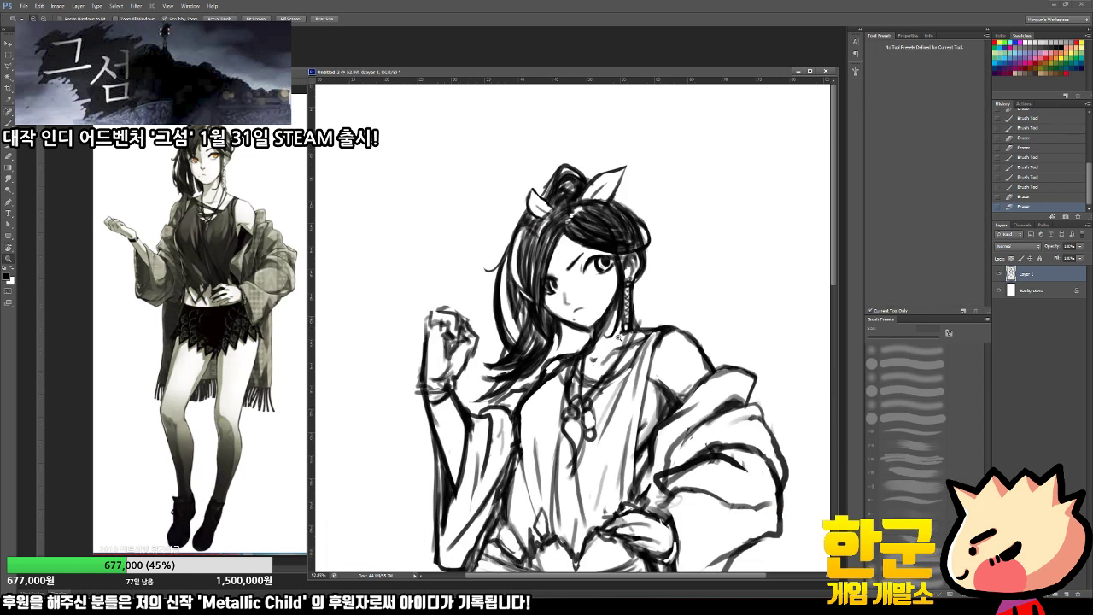
mouse_move(636, 255)
left_mouse_down()
mouse_move(646, 226)
mouse_move(667, 224)
left_mouse_up()
key("e")
left_click_drag(629, 188, 658, 229)
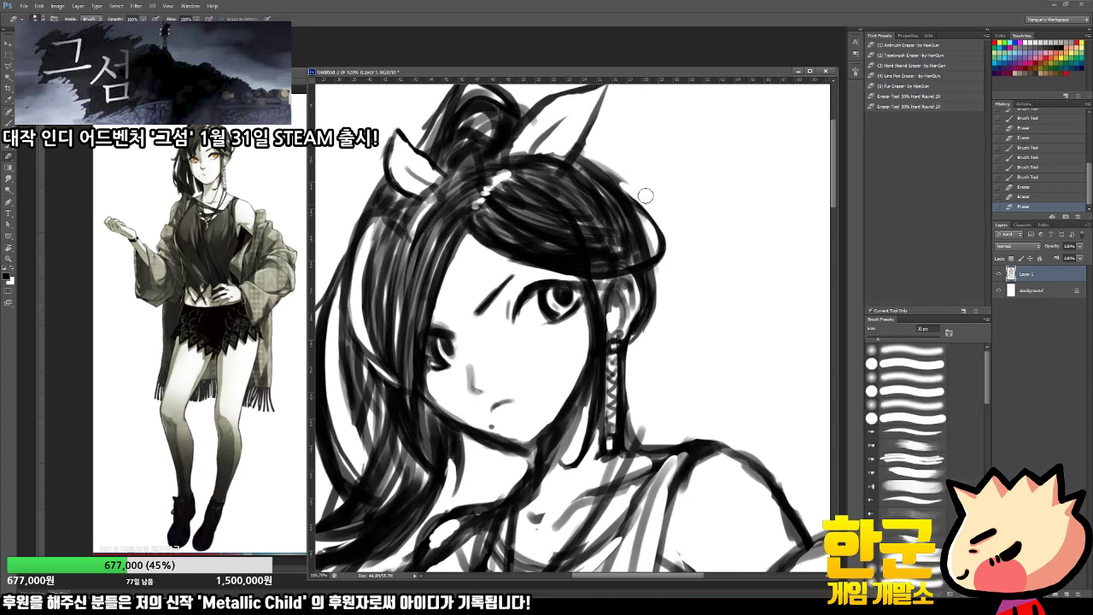
key("ctrl+z")
left_click_drag(642, 185, 662, 229)
Step: Erase a small white dot at the front end of the hair parting to extend its highlight
key("b")
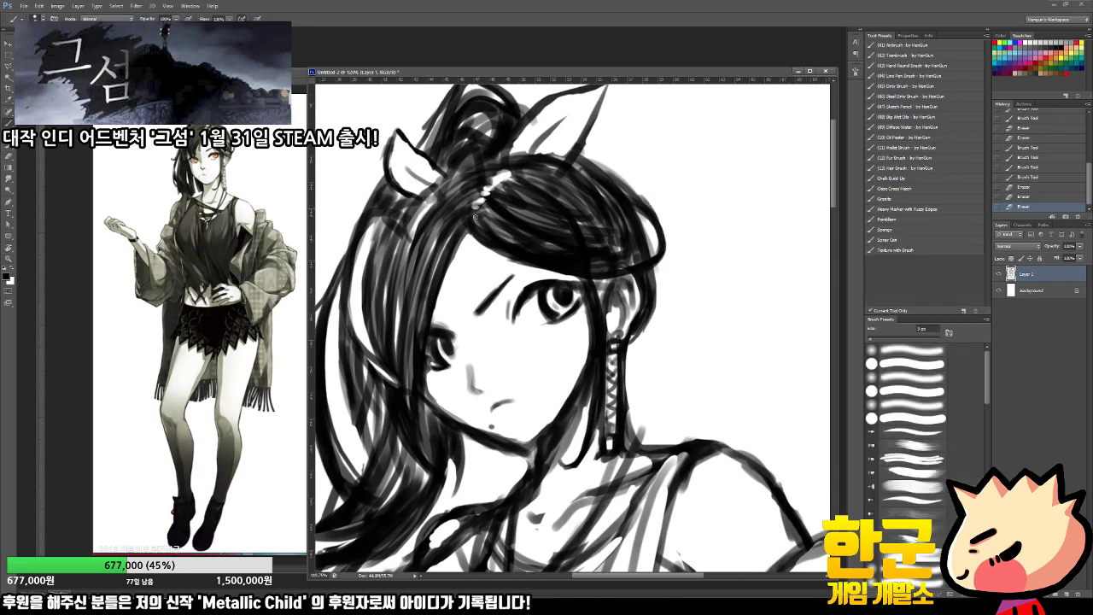
key("e")
left_click_drag(469, 215, 474, 218)
left_click(470, 219)
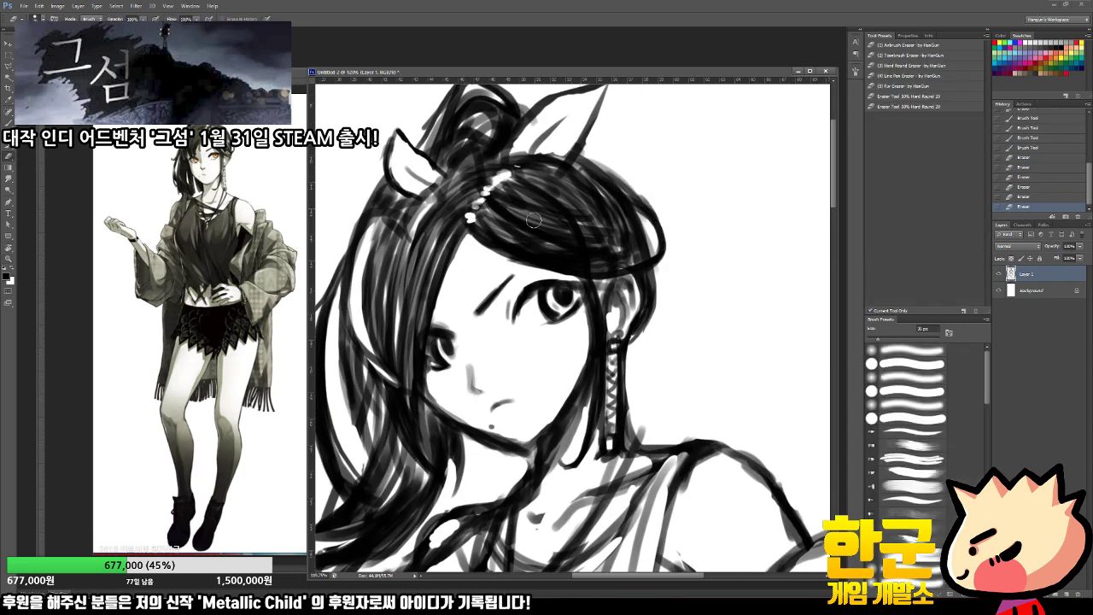
Step: Erase small white highlights out of the dark hair on the side of the fringe and the long side lock
left_click_drag(621, 220, 632, 231)
left_click(395, 271)
left_click_drag(399, 272, 400, 269)
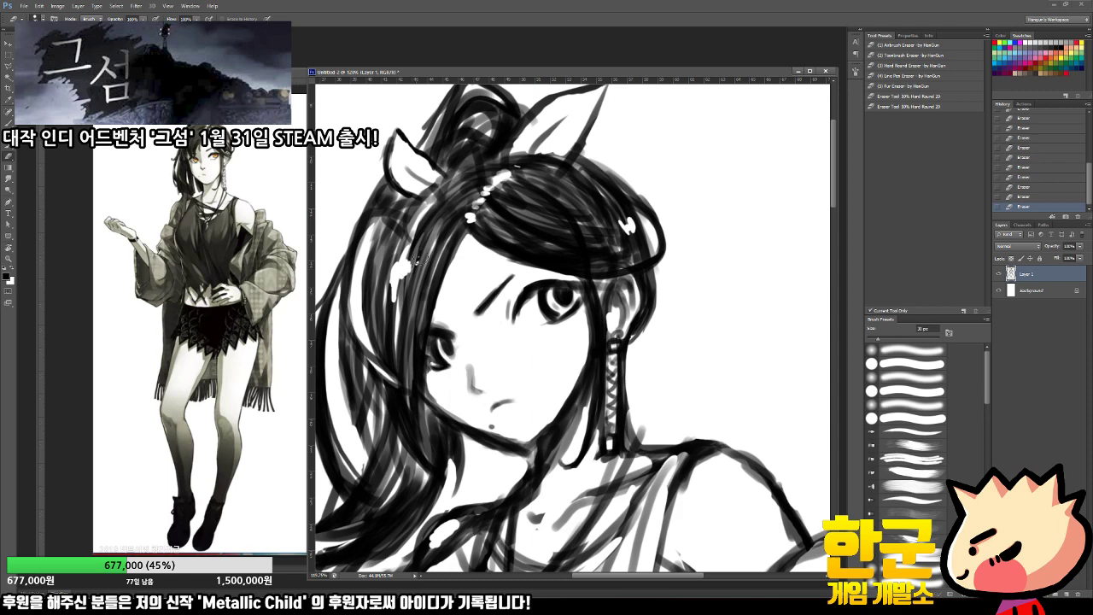
Step: Touch up the lines at the hair tips above the shoulder with small brush and eraser strokes
key("ctrl+space")
left_click_drag(514, 448, 477, 450)
left_click_drag(560, 368, 509, 362)
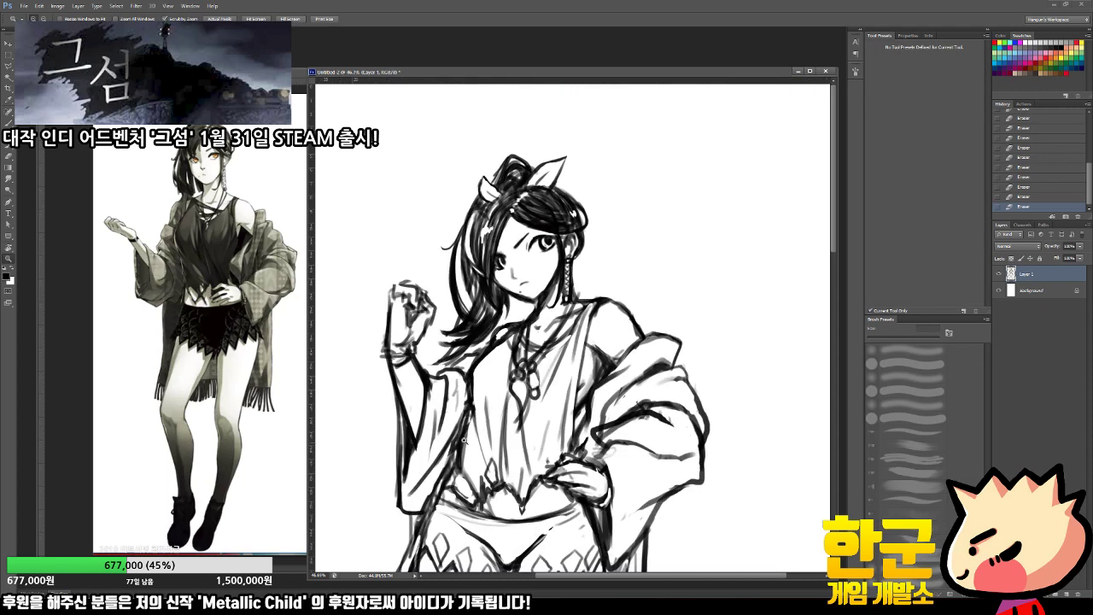
key("ctrl+space")
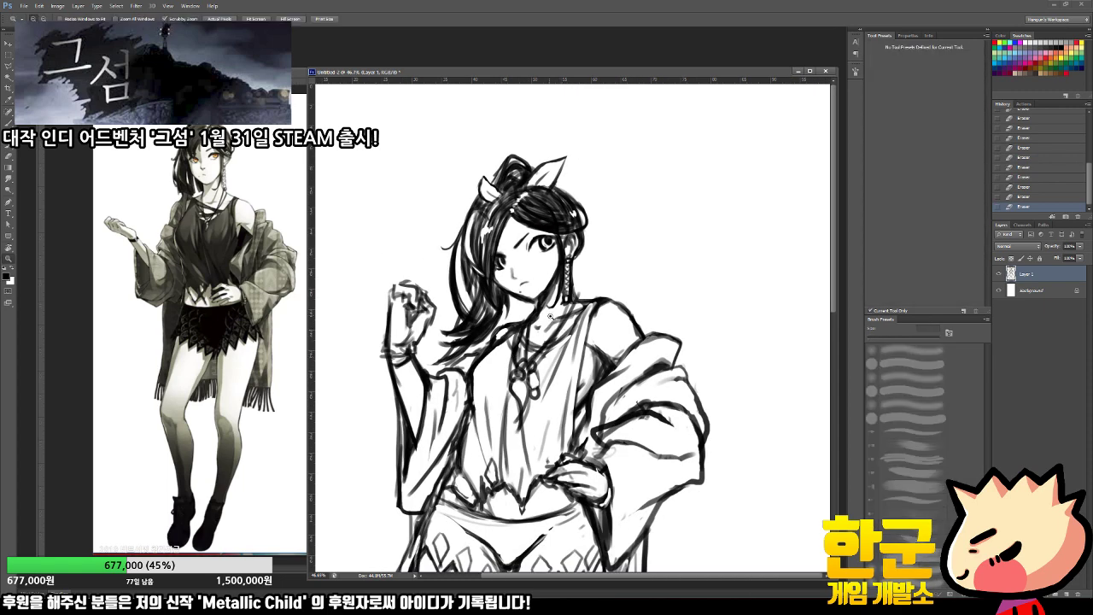
left_click_drag(555, 312, 588, 312)
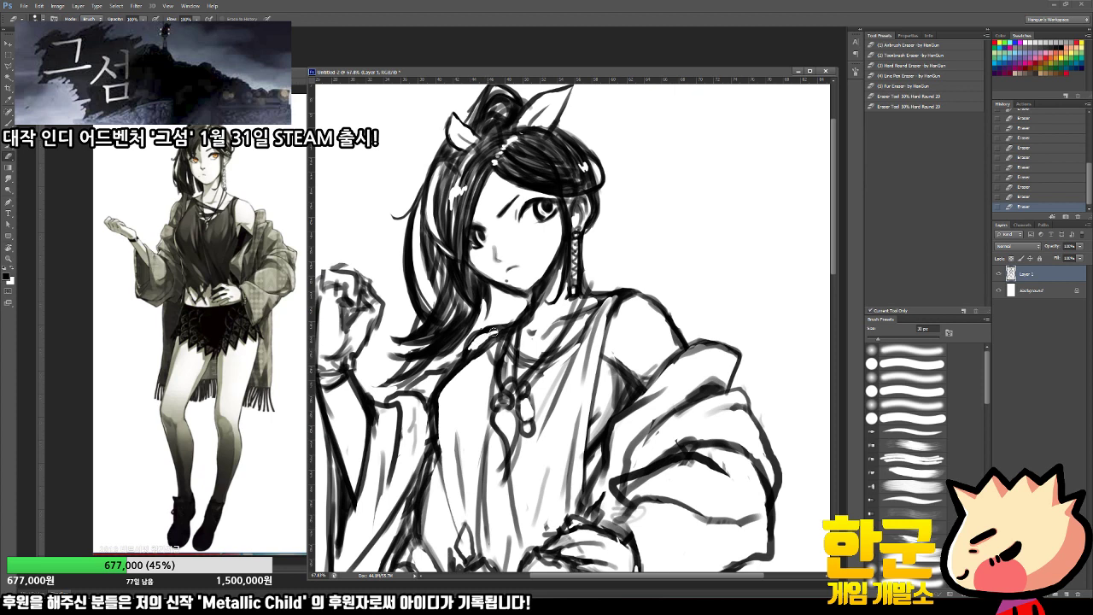
key("b")
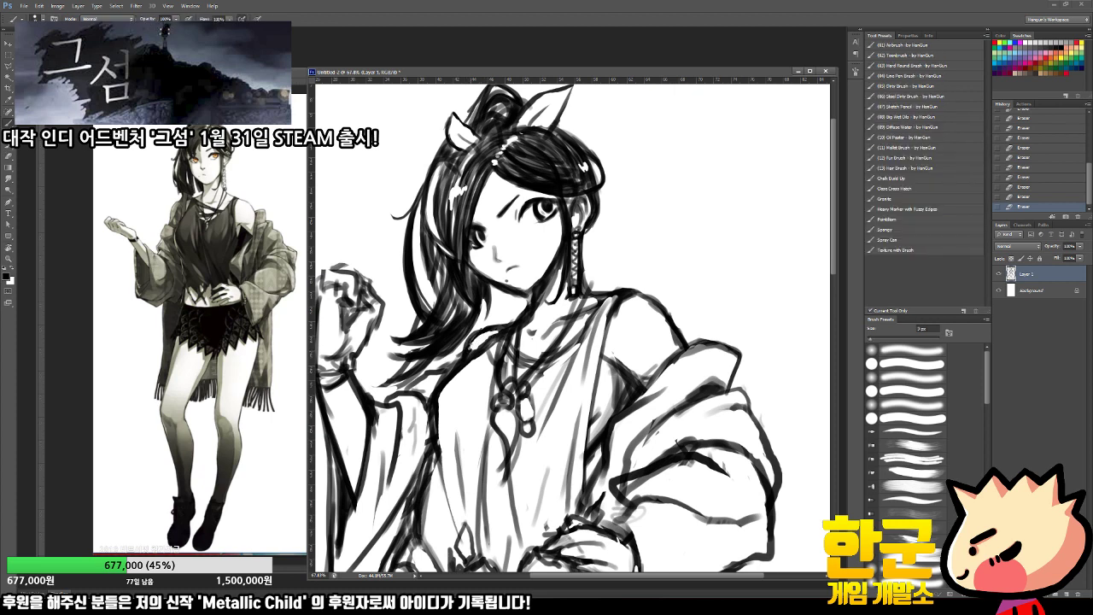
left_click_drag(465, 350, 456, 353)
key("e")
left_click(443, 366)
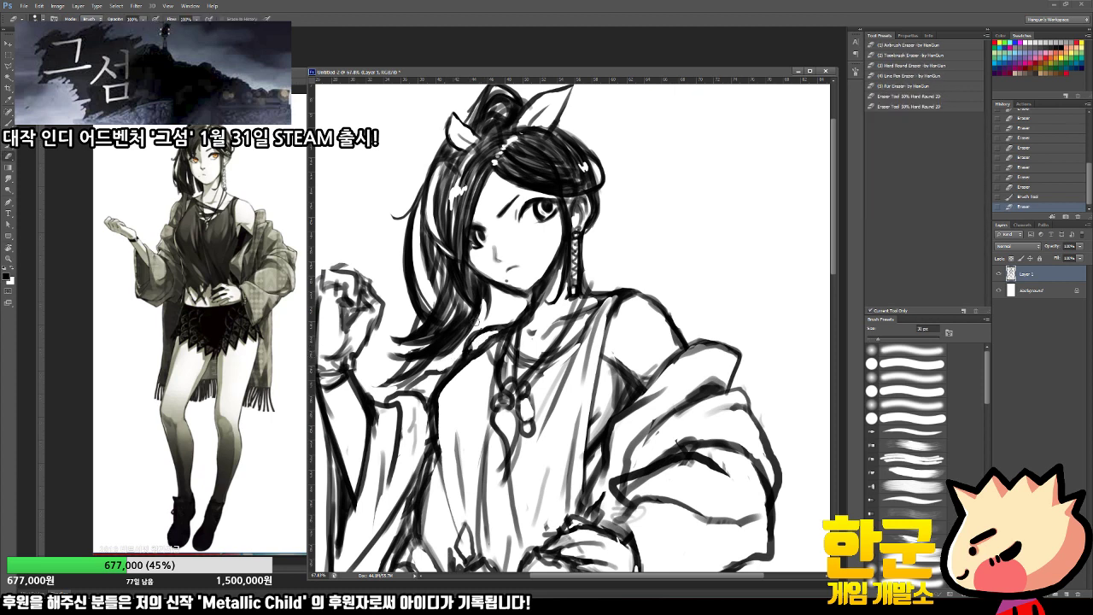
Step: Clean up the raised fist by erasing its rough sketch lines and redrawing the outline and fingers with crisp strokes
scroll(485, 318, "up", 3)
mouse_move(475, 256)
left_mouse_down()
mouse_move(476, 295)
mouse_move(477, 256)
left_mouse_up()
key("b")
left_click_drag(453, 316, 467, 248)
key("ctrl+z")
key("e")
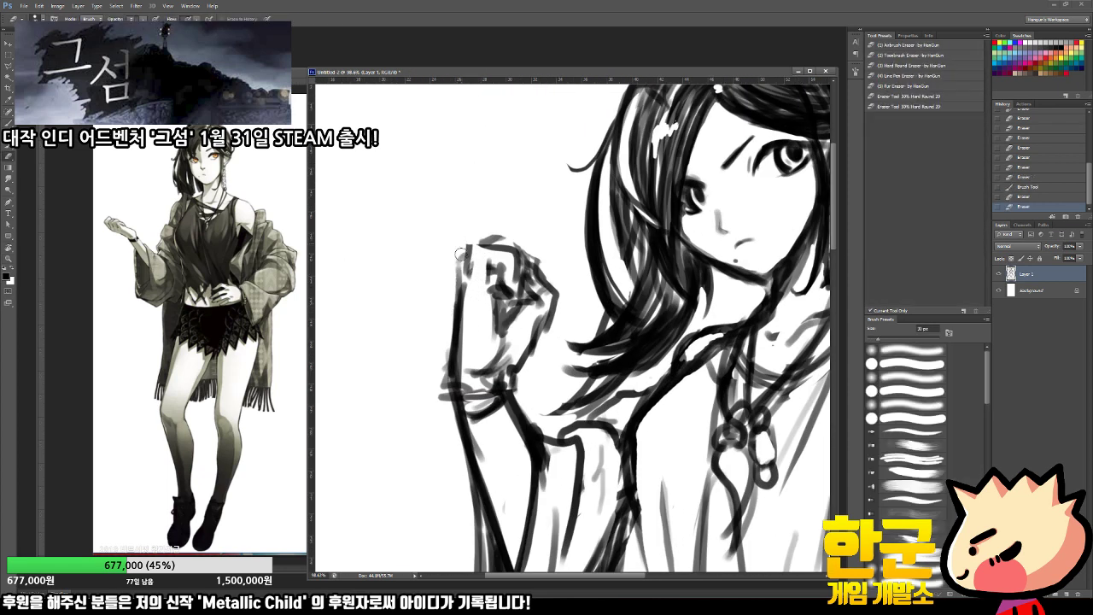
left_click_drag(457, 308, 457, 265)
mouse_move(495, 229)
left_mouse_down()
mouse_move(461, 304)
mouse_move(523, 253)
mouse_move(500, 269)
mouse_move(498, 289)
mouse_move(494, 270)
mouse_move(506, 296)
mouse_move(542, 288)
mouse_move(536, 261)
mouse_move(551, 286)
mouse_move(537, 275)
mouse_move(545, 295)
mouse_move(498, 369)
left_mouse_up()
key("b")
key("b")
key("e")
key("b")
key("e")
key("b")
key("e")
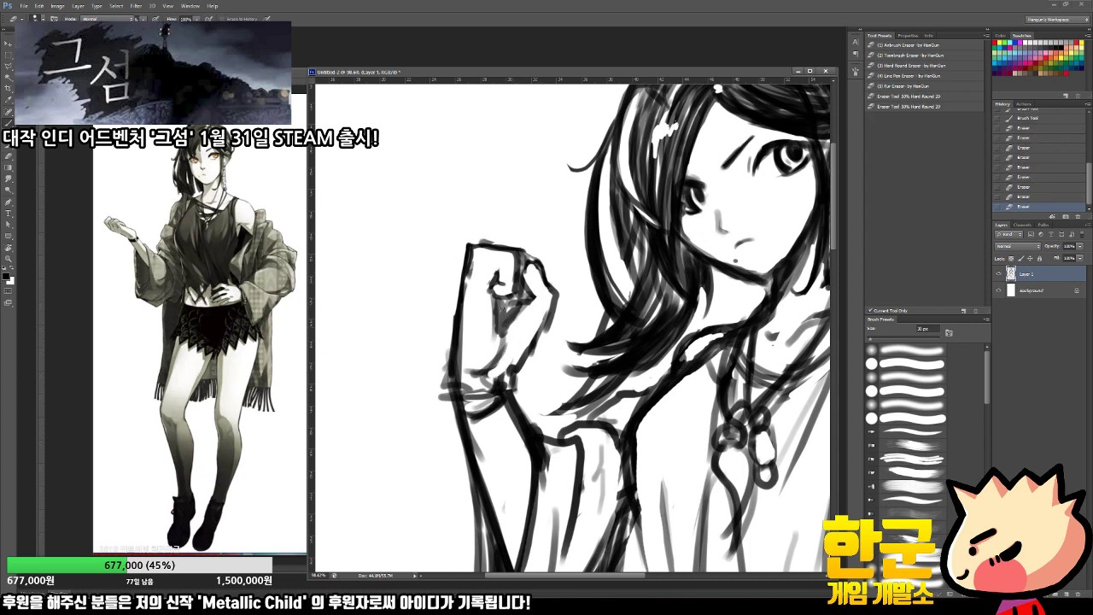
Step: Refine the curled finger and thumb lines inside the raised fist, erasing the leftover gray shading
key("b")
mouse_move(498, 303)
left_mouse_down()
mouse_move(510, 337)
mouse_move(497, 367)
mouse_move(498, 333)
mouse_move(493, 349)
mouse_move(483, 332)
left_mouse_up()
key("e")
mouse_move(489, 312)
left_mouse_down()
mouse_move(490, 299)
mouse_move(533, 300)
left_mouse_up()
key("ctrl+alt+z")
key("ctrl+alt+z")
key("b")
left_click_drag(529, 299, 513, 325)
left_click_drag(520, 300, 514, 308)
key("e")
left_click_drag(513, 308, 526, 290)
Step: Redraw the bracelet on the raised wrist with a round bead and erase the stray lines around it
key("z")
mouse_move(532, 304)
left_mouse_down()
mouse_move(480, 345)
mouse_move(489, 389)
mouse_move(503, 353)
mouse_move(479, 346)
left_mouse_up()
key("b")
key("e")
key("b")
key("e")
left_click_drag(465, 345, 479, 346)
key("b")
key("e")
left_click_drag(476, 344, 478, 347)
left_click_drag(479, 343, 478, 344)
left_click_drag(453, 343, 458, 382)
key("b")
key("e")
Step: Erase the excess lines around the raised hand's wrist and along the forearm below the bracelet
mouse_move(460, 284)
left_mouse_down()
mouse_move(461, 334)
mouse_move(506, 322)
mouse_move(497, 331)
mouse_move(508, 390)
left_mouse_up()
key("b")
key("e")
mouse_move(493, 345)
left_mouse_down()
mouse_move(504, 369)
mouse_move(485, 410)
left_mouse_up()
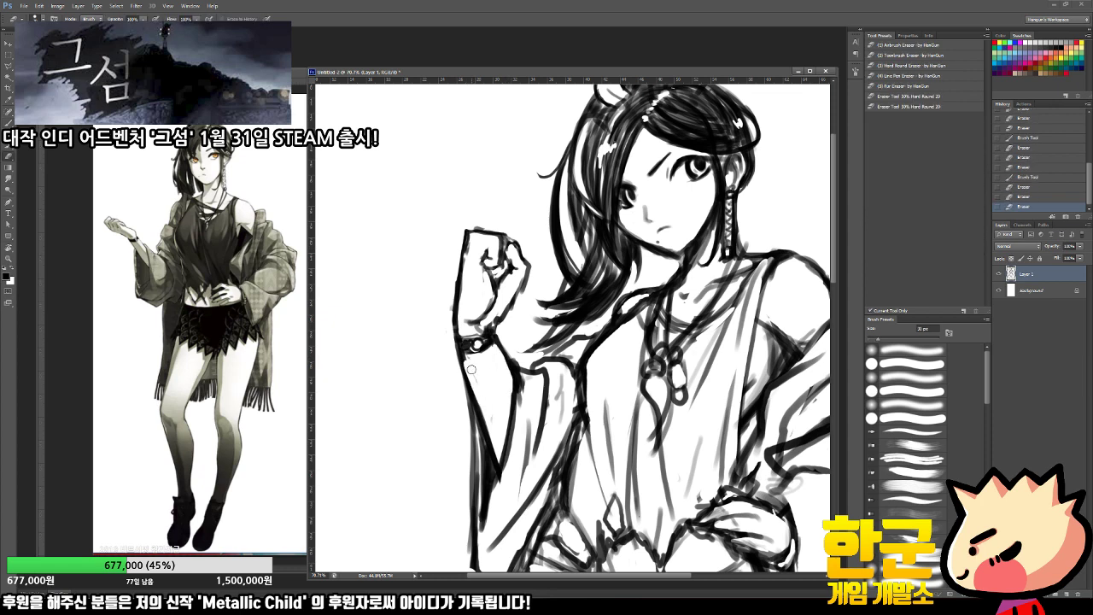
key("ctrl+z")
mouse_move(470, 360)
left_mouse_down()
mouse_move(496, 437)
mouse_move(481, 389)
left_mouse_up()
left_click_drag(474, 368, 488, 400)
key("b")
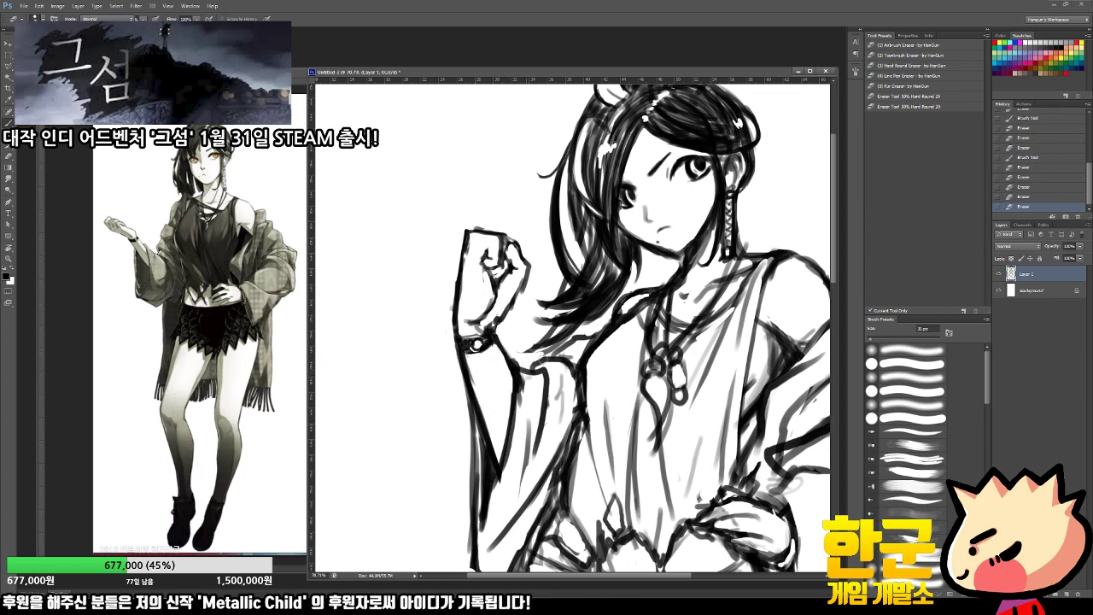
Step: Clean up the sketch lines between the hair tips and the upper edge of the raised arm's sleeve
key("e")
mouse_move(546, 362)
left_mouse_down()
mouse_move(519, 355)
mouse_move(548, 346)
left_mouse_up()
left_click_drag(530, 350, 582, 334)
key("b")
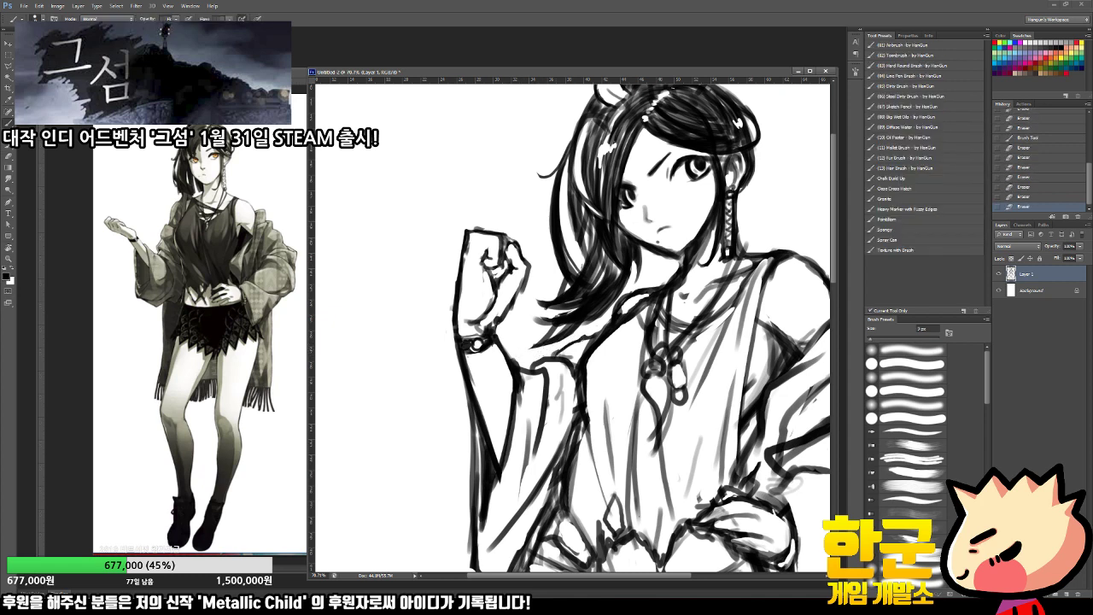
key("e")
left_click_drag(539, 365, 575, 356)
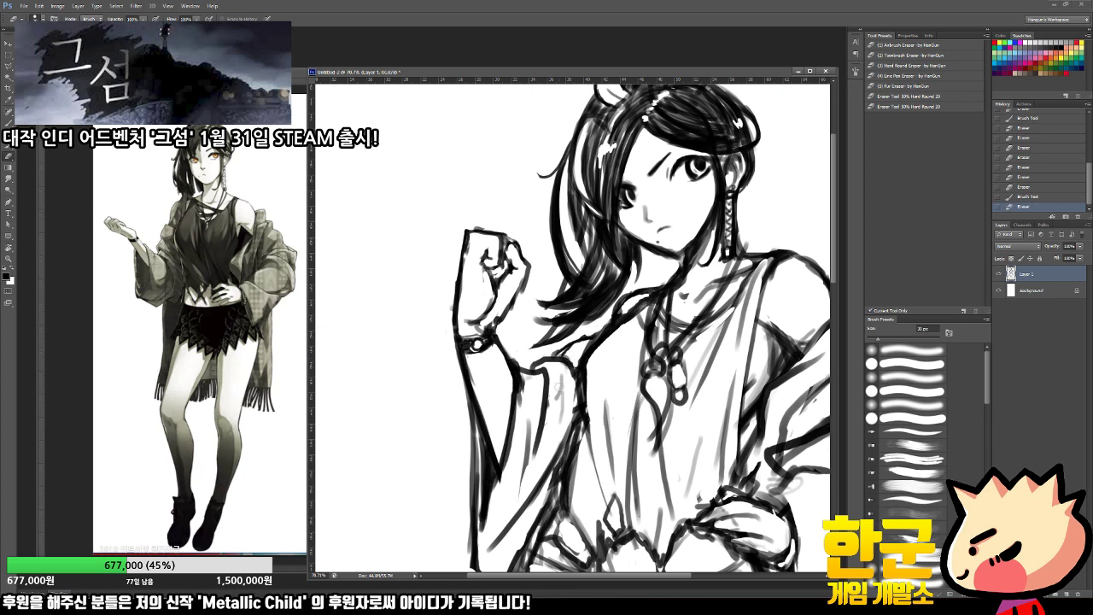
Step: Thin the fold lines inside the raised arm's sleeve and trim the edge of its opening with the eraser
left_click_drag(547, 444, 535, 468)
left_click_drag(526, 419, 512, 482)
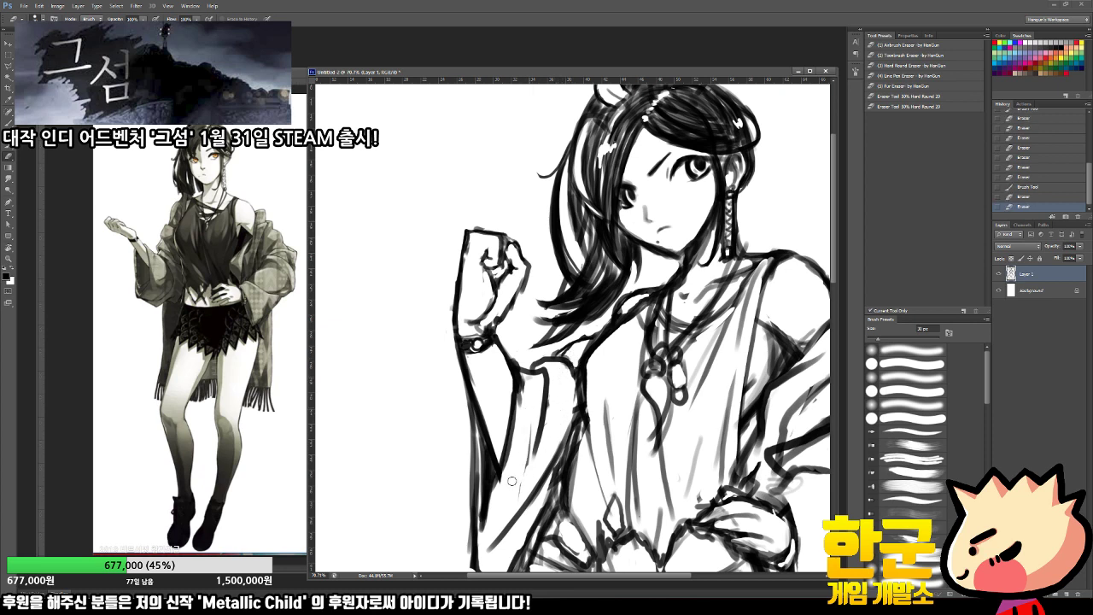
mouse_move(524, 386)
left_mouse_down()
mouse_move(515, 443)
mouse_move(523, 403)
left_mouse_up()
left_click_drag(515, 357, 523, 386)
key("b")
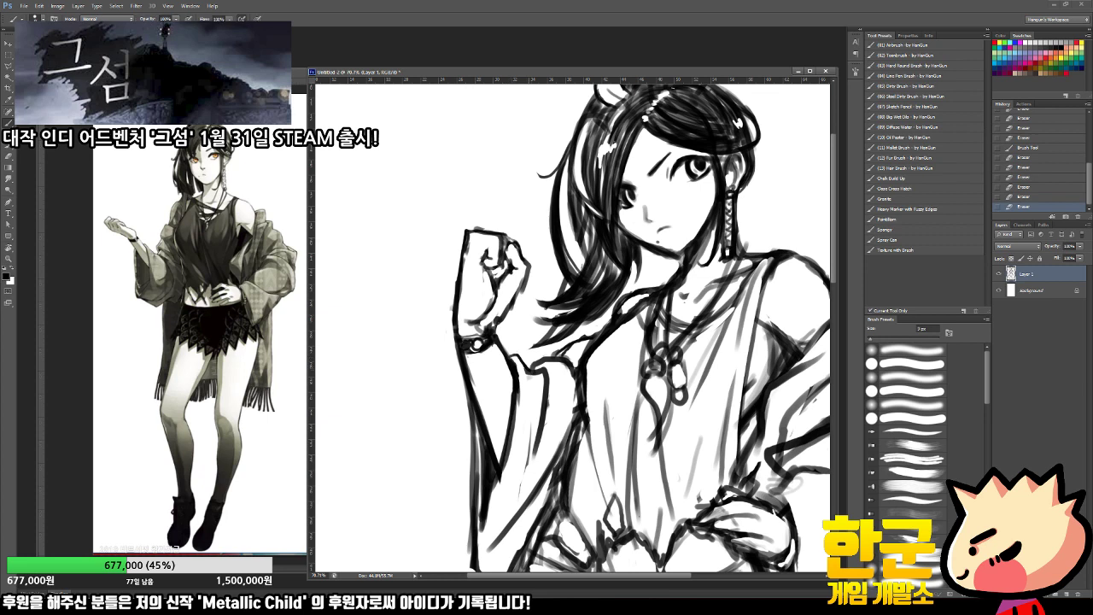
Step: Erase the doubled lines along the raised sleeve's outer edge and beside its inner seam
left_click_drag(487, 491, 514, 338)
key("e")
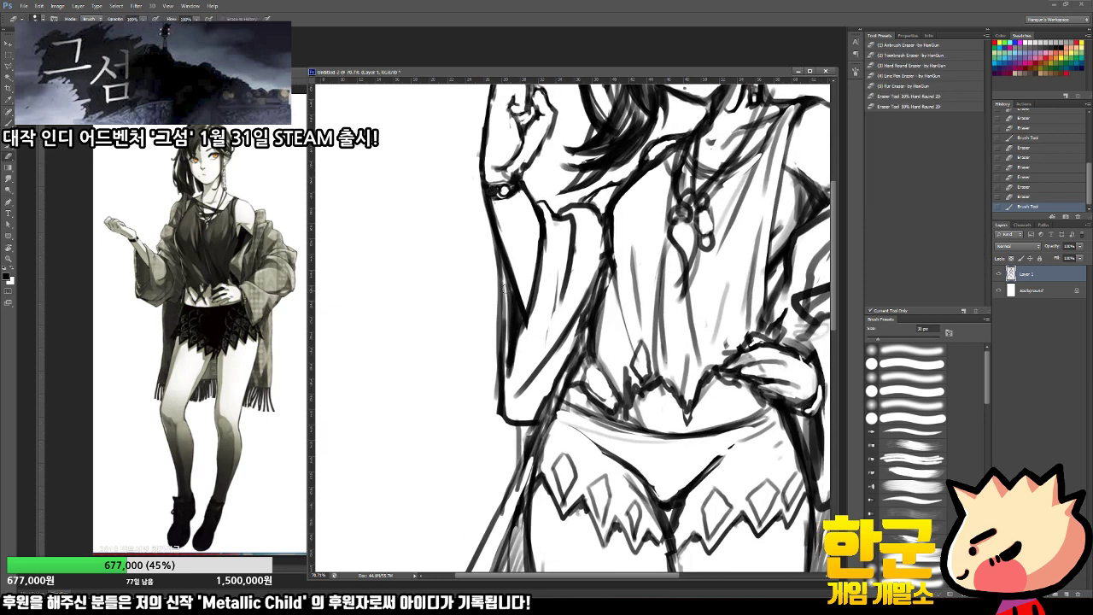
left_click_drag(505, 288, 511, 397)
left_click_drag(493, 350, 496, 419)
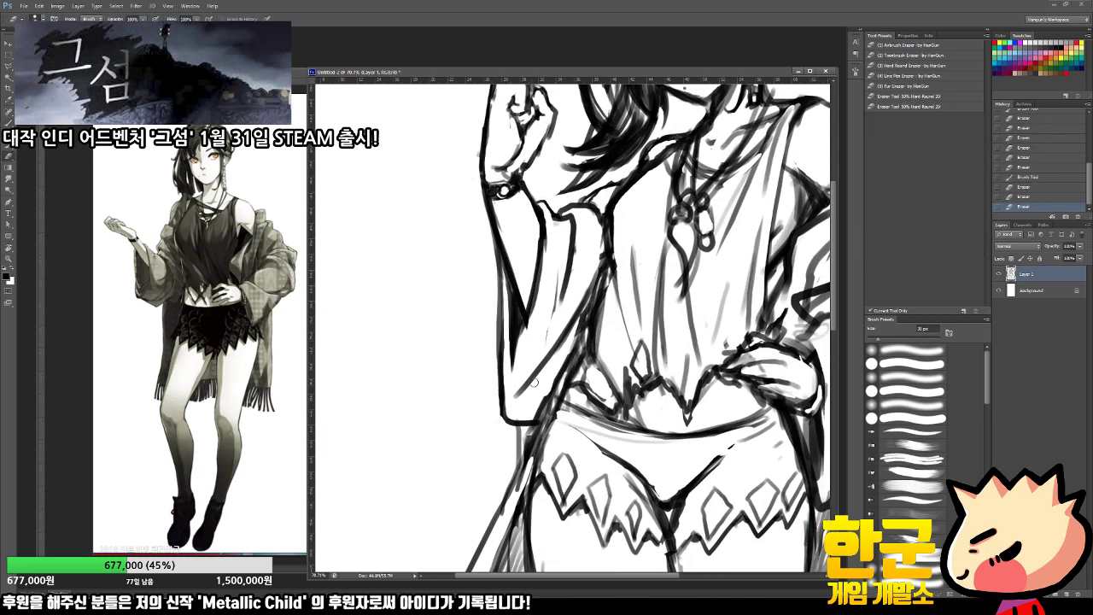
mouse_move(538, 378)
left_mouse_down()
mouse_move(510, 400)
mouse_move(539, 372)
left_mouse_up()
left_click_drag(558, 269, 542, 343)
mouse_move(581, 236)
left_mouse_down()
mouse_move(566, 300)
mouse_move(538, 345)
mouse_move(548, 317)
left_mouse_up()
Step: Rework the coat's hanging edge beside the hip below the raised sleeve, undoing the last eraser stroke
key("b")
left_click_drag(503, 360, 413, 412)
left_click_drag(529, 359, 454, 375)
left_click_drag(520, 341, 570, 350)
mouse_move(514, 211)
left_mouse_down()
mouse_move(516, 374)
mouse_move(546, 390)
left_mouse_up()
left_click_drag(521, 443, 551, 315)
key("e")
mouse_move(526, 304)
left_mouse_down()
mouse_move(592, 324)
mouse_move(647, 321)
mouse_move(609, 332)
mouse_move(648, 320)
left_mouse_up()
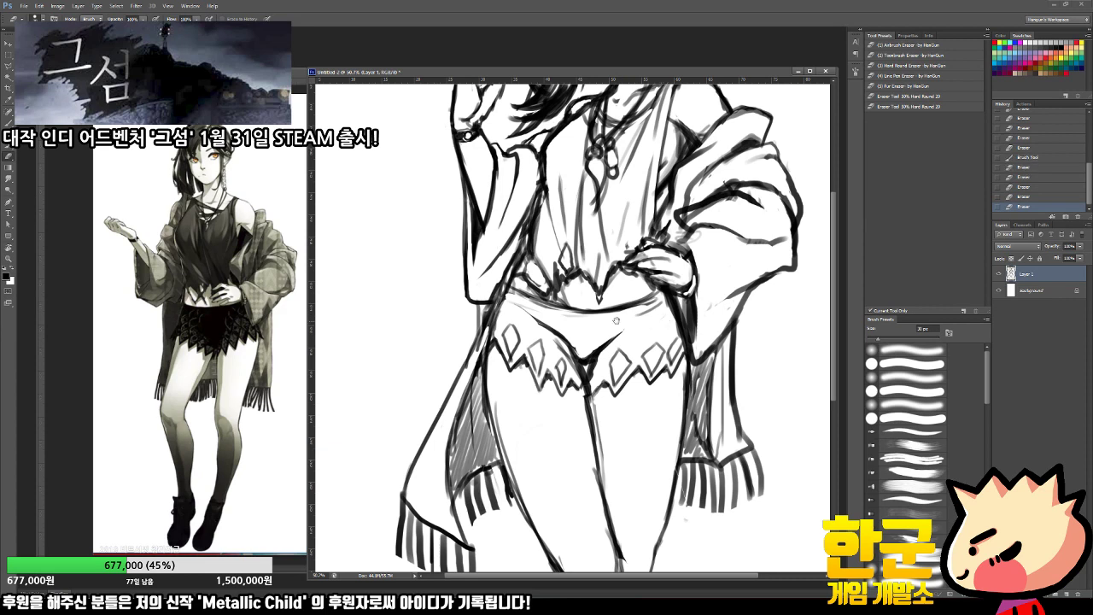
left_click_drag(537, 351, 561, 386)
left_click_drag(490, 448, 499, 389)
left_click_drag(516, 331, 525, 336)
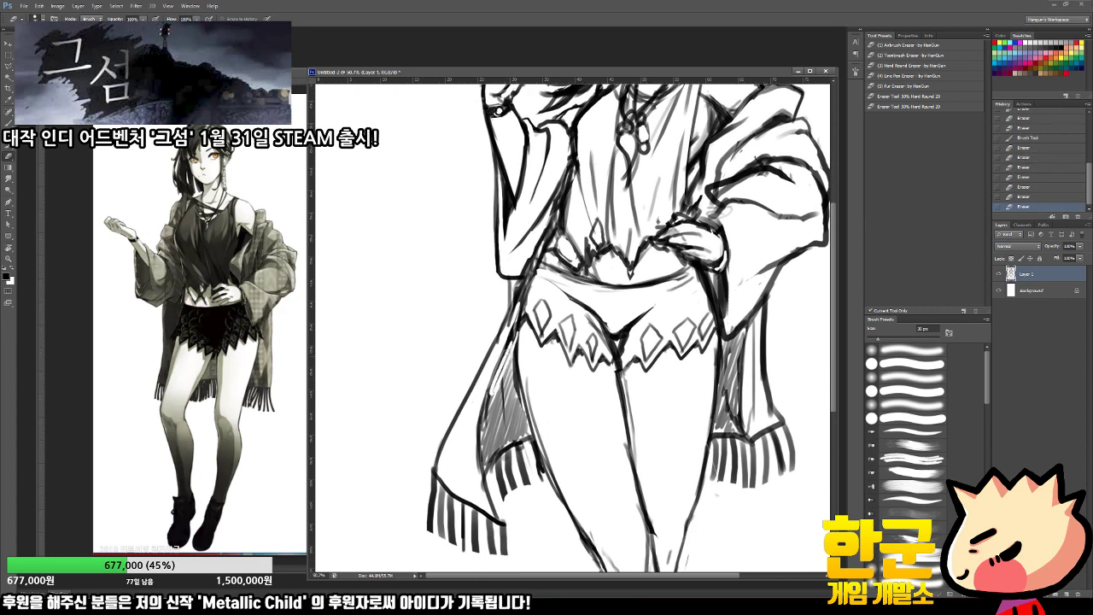
key("ctrl+z")
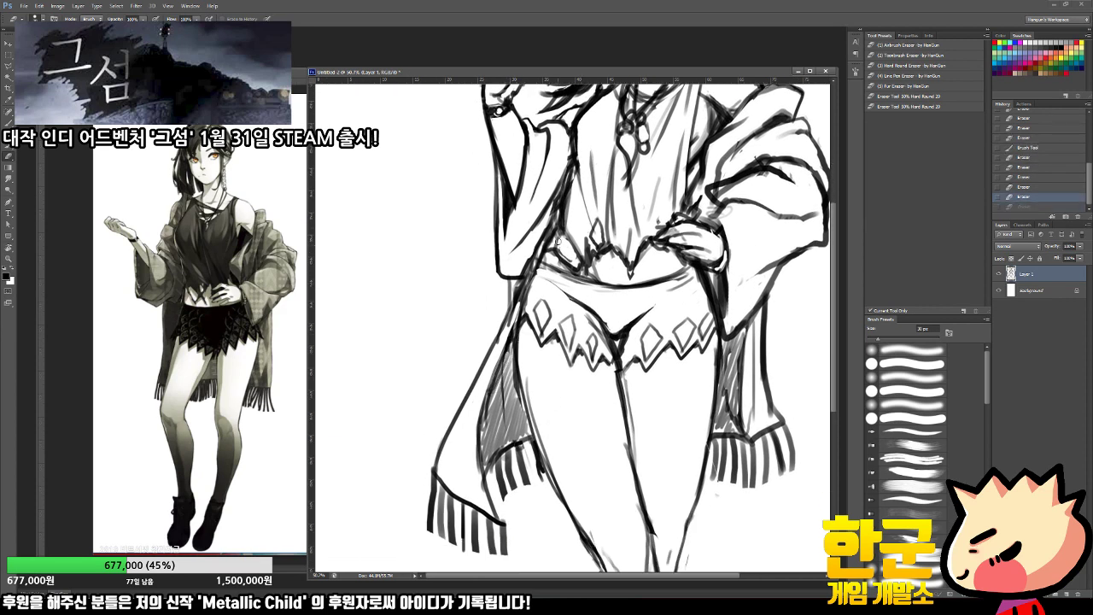
Step: Clean up the top's jagged hem and its diamond cutouts above the waistband with brush and eraser strokes
mouse_move(578, 257)
left_mouse_down()
mouse_move(598, 243)
mouse_move(584, 261)
mouse_move(598, 277)
left_mouse_up()
key("b")
key("e")
key("b")
key("e")
mouse_move(598, 239)
left_mouse_down()
mouse_move(597, 282)
mouse_move(607, 247)
mouse_move(556, 268)
left_mouse_up()
key("b")
key("e")
mouse_move(584, 266)
left_mouse_down()
mouse_move(592, 278)
mouse_move(608, 267)
mouse_move(644, 278)
left_mouse_up()
left_click_drag(644, 274, 644, 265)
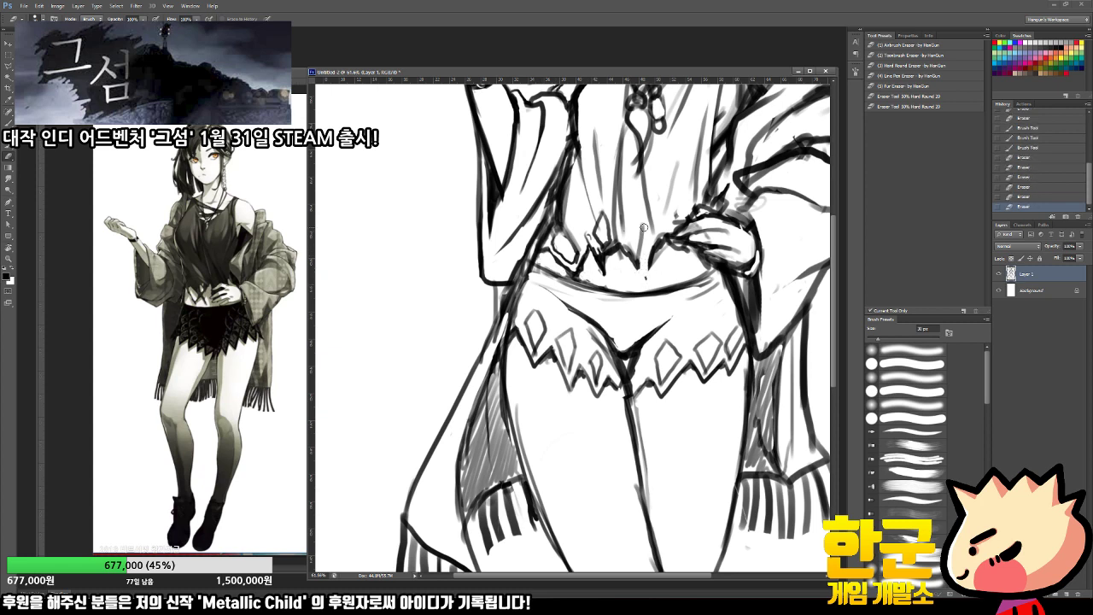
Step: Reshape the pointed tip at the middle of the top's hem by erasing and redrawing it
left_click_drag(643, 227, 653, 255)
key("b")
mouse_move(653, 255)
left_mouse_down()
mouse_move(616, 275)
mouse_move(591, 263)
mouse_move(603, 273)
mouse_move(621, 255)
mouse_move(595, 223)
mouse_move(586, 236)
mouse_move(602, 219)
mouse_move(601, 232)
mouse_move(643, 233)
left_mouse_up()
key("e")
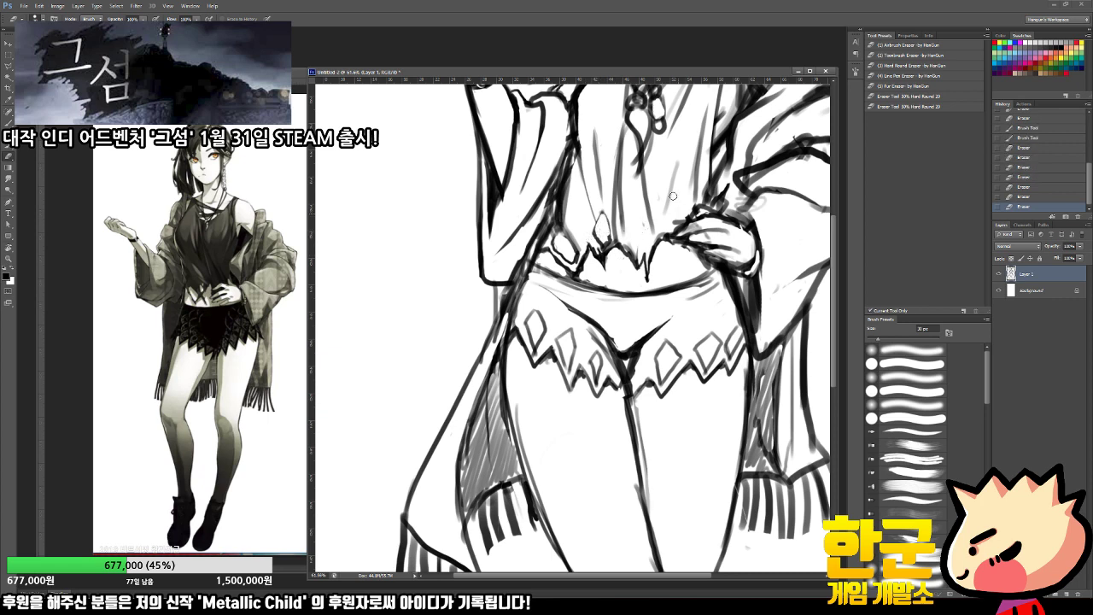
Step: Lighten and trim the long fold lines on the top's chest and waist with the eraser
left_click_drag(672, 196, 671, 201)
left_click_drag(678, 154, 678, 190)
left_click_drag(691, 154, 643, 274)
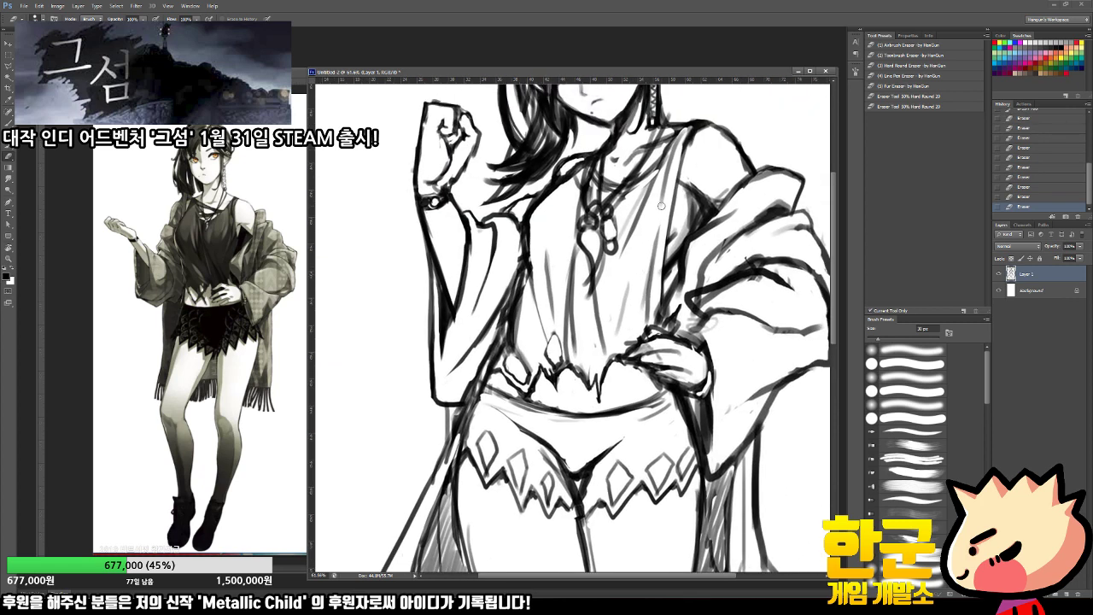
left_click_drag(661, 208, 653, 250)
scroll(587, 215, "up", 2)
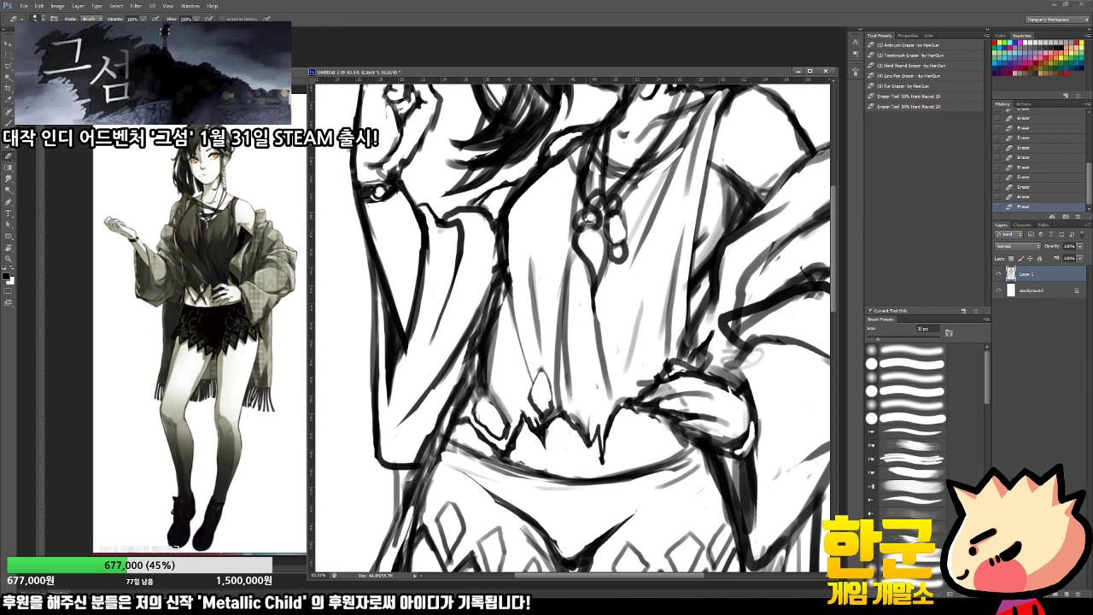
scroll(598, 230, "up", 2)
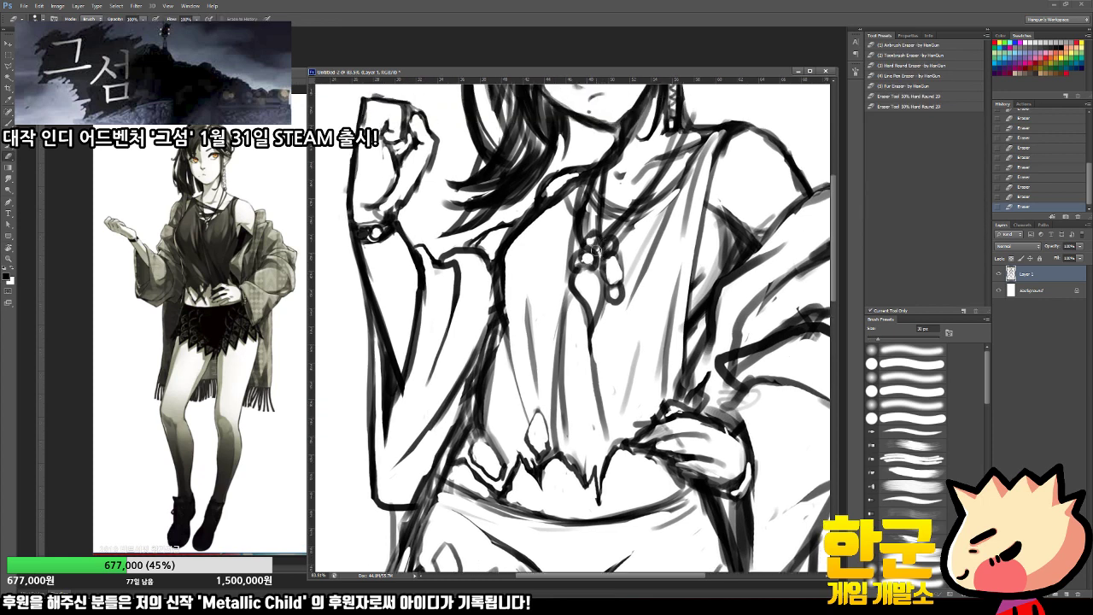
Step: Redraw the necklace's beads and pendants with clean outlines, erasing the rough lines around them
key("b")
scroll(596, 243, "up", 3)
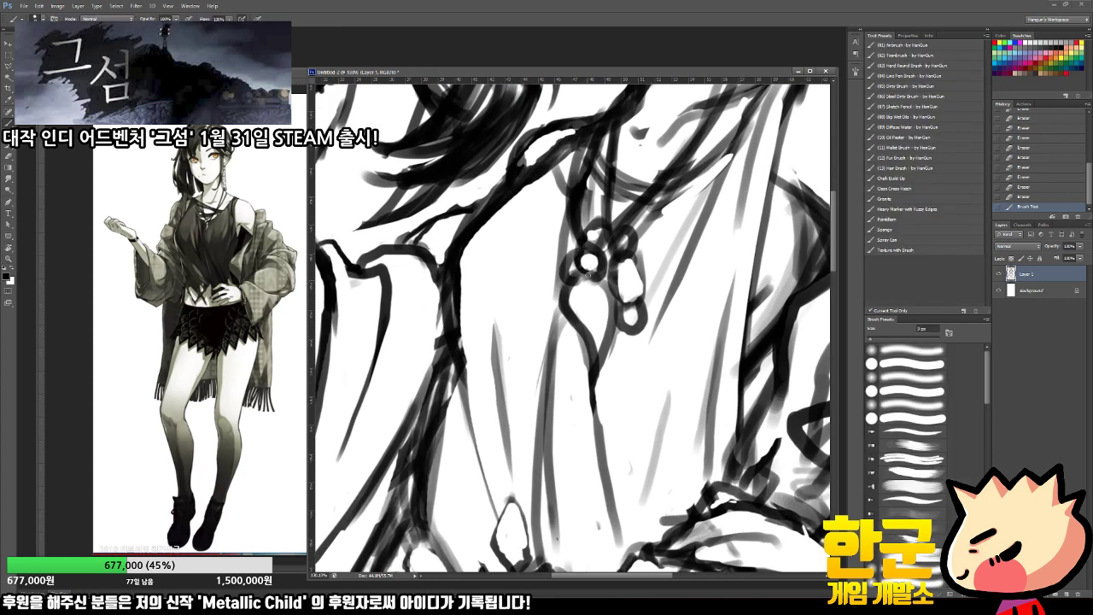
left_click_drag(588, 275, 594, 279)
mouse_move(577, 274)
left_mouse_down()
mouse_move(565, 308)
mouse_move(578, 328)
left_mouse_up()
left_click_drag(585, 280, 595, 319)
key("e")
left_click_drag(567, 257, 566, 280)
mouse_move(609, 229)
left_mouse_down()
mouse_move(599, 246)
mouse_move(622, 246)
left_mouse_up()
key("b")
key("e")
key("b")
mouse_move(642, 285)
left_mouse_down()
mouse_move(638, 299)
mouse_move(642, 288)
mouse_move(632, 292)
left_mouse_up()
mouse_move(624, 291)
left_mouse_down()
mouse_move(642, 285)
mouse_move(632, 315)
left_mouse_up()
key("e")
key("b")
Step: Add a new layer between the background and the line art
key("z")
left_click_drag(633, 316, 585, 347)
left_click_drag(585, 246, 599, 261)
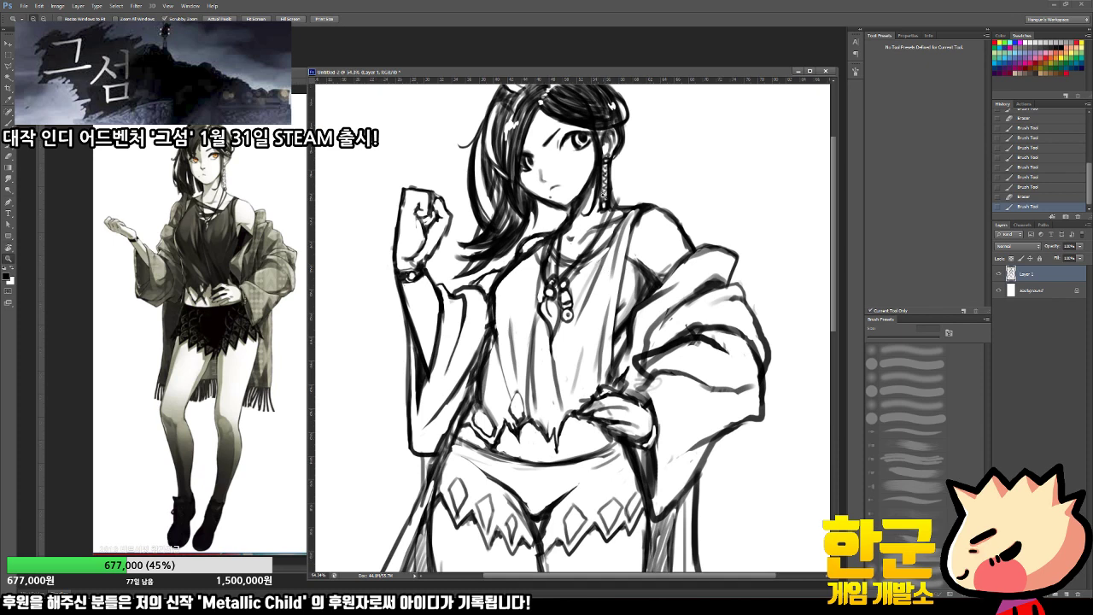
left_click_drag(602, 195, 585, 253)
left_click(1043, 292)
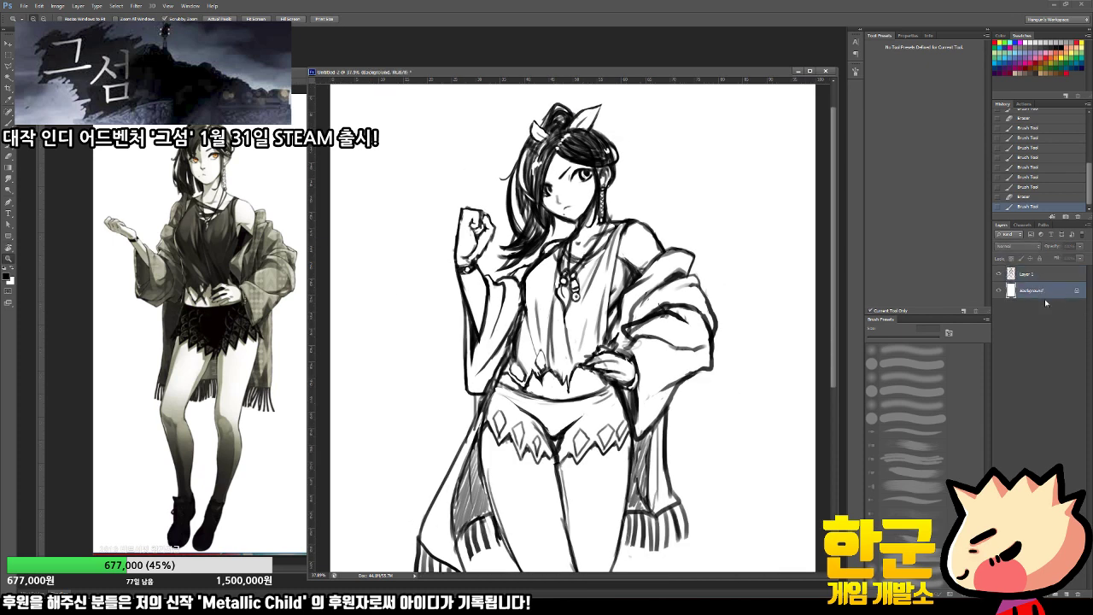
left_click(1067, 594)
key("b")
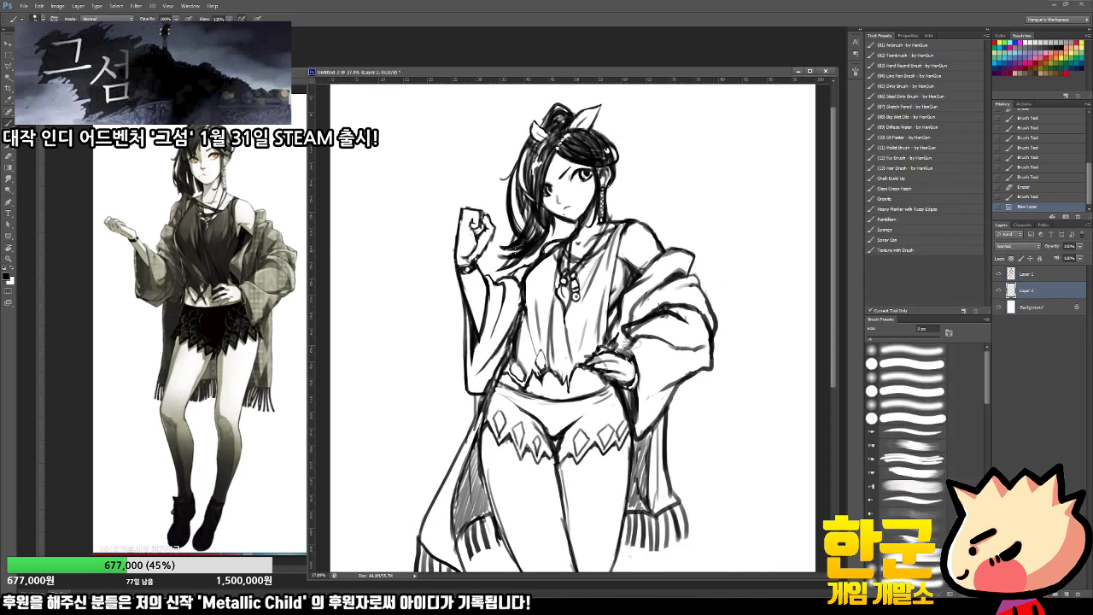
Step: Paint the sleeveless top with a dark gray tone on the new layer using an enlarged brush
key("bracketright")
key("bracketright")
key("bracketright")
key("bracketright")
key("bracketright")
key("bracketright")
mouse_move(536, 273)
left_mouse_down()
mouse_move(550, 260)
mouse_move(523, 345)
mouse_move(551, 256)
mouse_move(555, 337)
mouse_move(563, 321)
left_mouse_up()
mouse_move(568, 265)
left_mouse_down()
mouse_move(588, 268)
mouse_move(617, 233)
mouse_move(605, 324)
mouse_move(597, 257)
mouse_move(572, 354)
mouse_move(537, 351)
mouse_move(525, 372)
mouse_move(570, 322)
mouse_move(557, 363)
mouse_move(589, 326)
mouse_move(600, 342)
mouse_move(551, 338)
mouse_move(563, 380)
mouse_move(574, 328)
mouse_move(588, 331)
mouse_move(592, 359)
mouse_move(598, 341)
left_mouse_up()
mouse_move(522, 315)
left_mouse_down()
mouse_move(528, 374)
mouse_move(548, 364)
mouse_move(540, 374)
mouse_move(552, 328)
mouse_move(567, 360)
left_mouse_up()
mouse_move(502, 352)
left_mouse_down()
mouse_move(517, 381)
mouse_move(507, 368)
mouse_move(527, 359)
mouse_move(521, 376)
left_mouse_up()
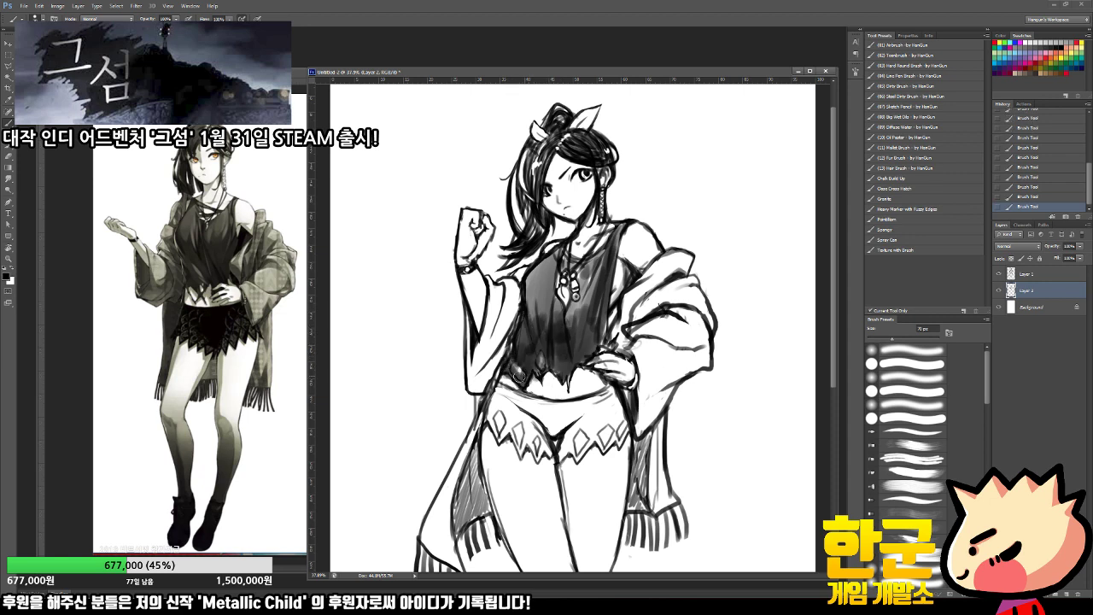
Step: Erase the gray fill from the diamond cutouts in the top's hem and touch up the fill beside the hand
key("e")
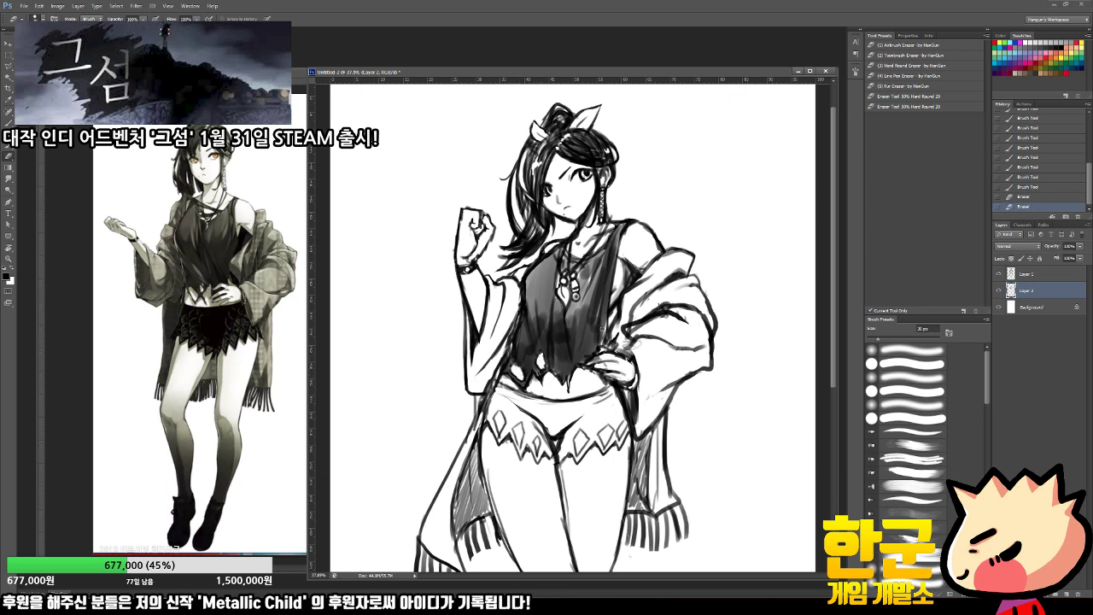
key("b")
left_click_drag(593, 356, 606, 372)
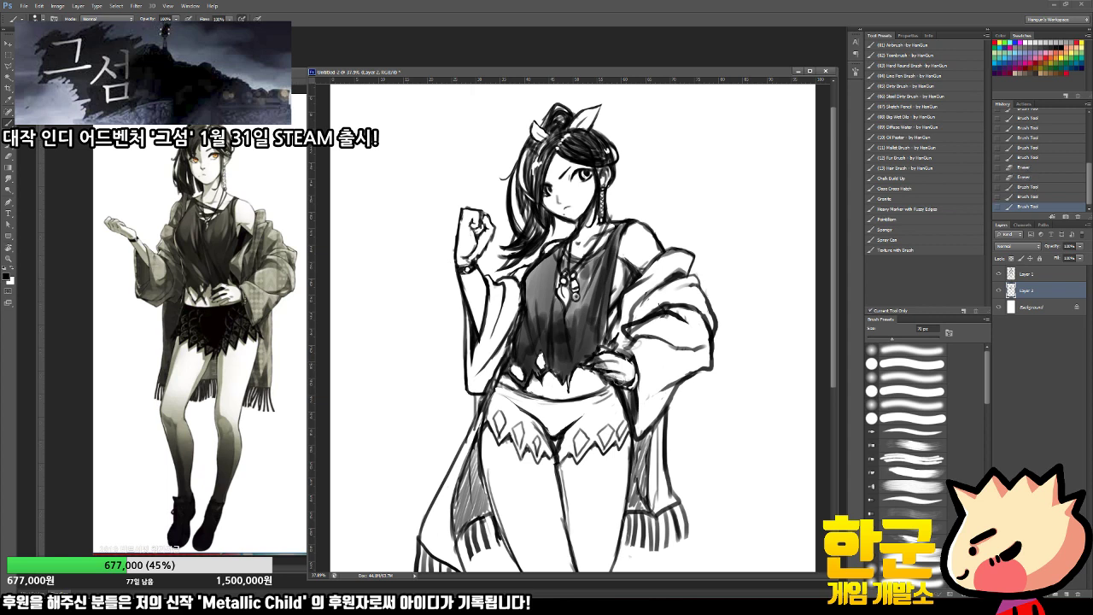
key("e")
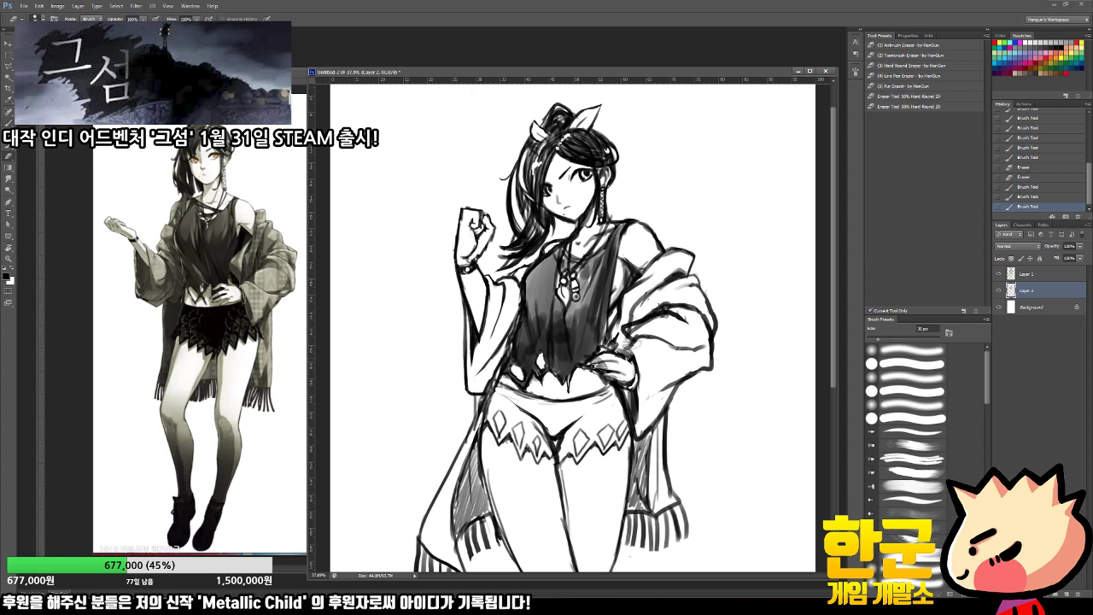
Step: Deepen the shading on the top's chest and waist with more gray brush strokes
key("b")
left_click_drag(584, 275, 531, 336)
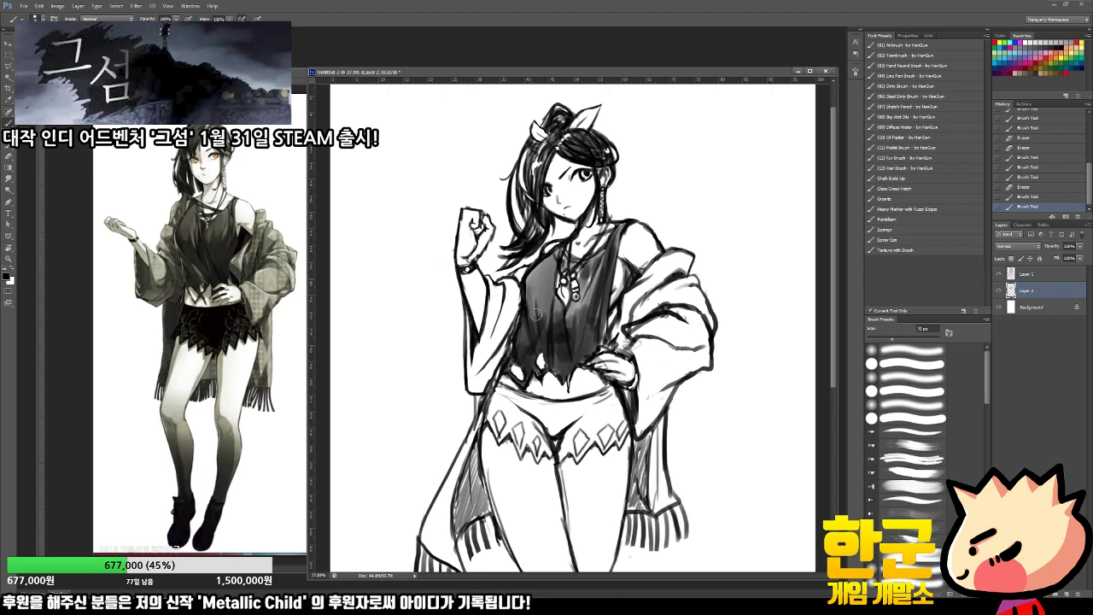
left_click_drag(537, 294, 540, 333)
mouse_move(545, 296)
left_mouse_down()
mouse_move(553, 334)
mouse_move(574, 335)
left_mouse_up()
mouse_move(577, 309)
left_mouse_down()
mouse_move(587, 331)
mouse_move(577, 302)
mouse_move(598, 303)
mouse_move(587, 278)
mouse_move(583, 289)
mouse_move(607, 286)
left_mouse_up()
Step: Add a new layer directly above the background, beneath the gray clothing shading
key("x")
key("z")
left_click_drag(595, 374, 562, 377)
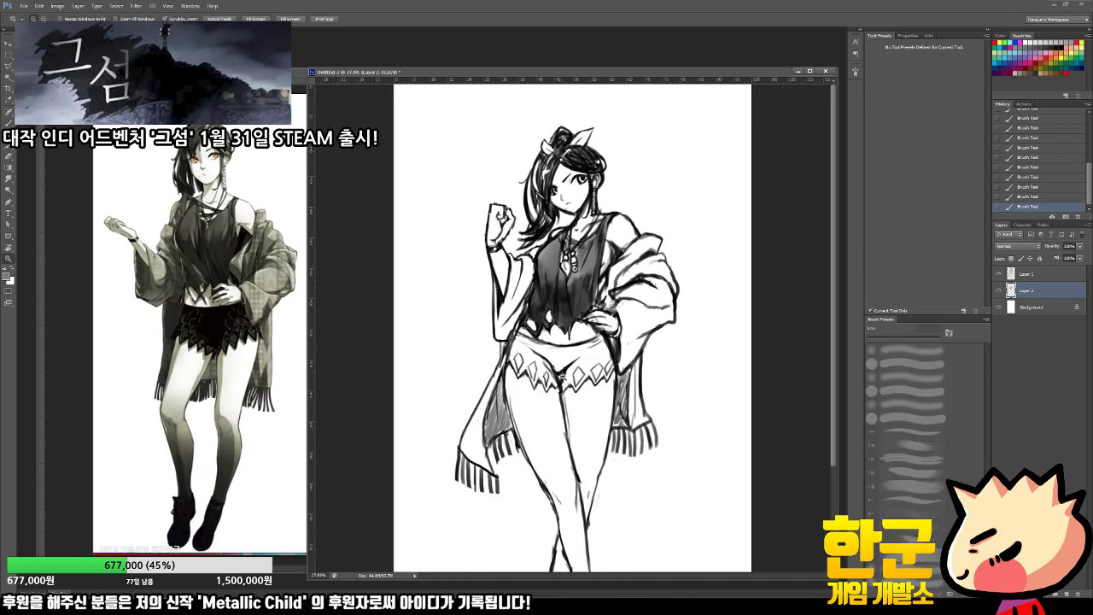
left_click_drag(566, 232, 608, 232)
left_click_drag(587, 139, 687, 141)
key("b")
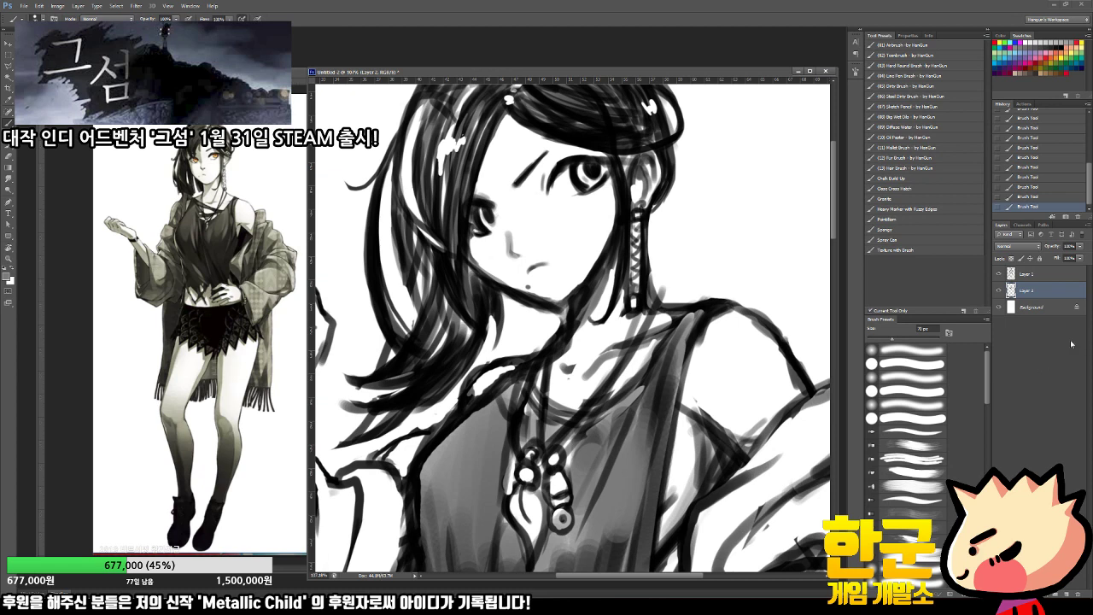
left_click(1040, 307)
left_click(1066, 595)
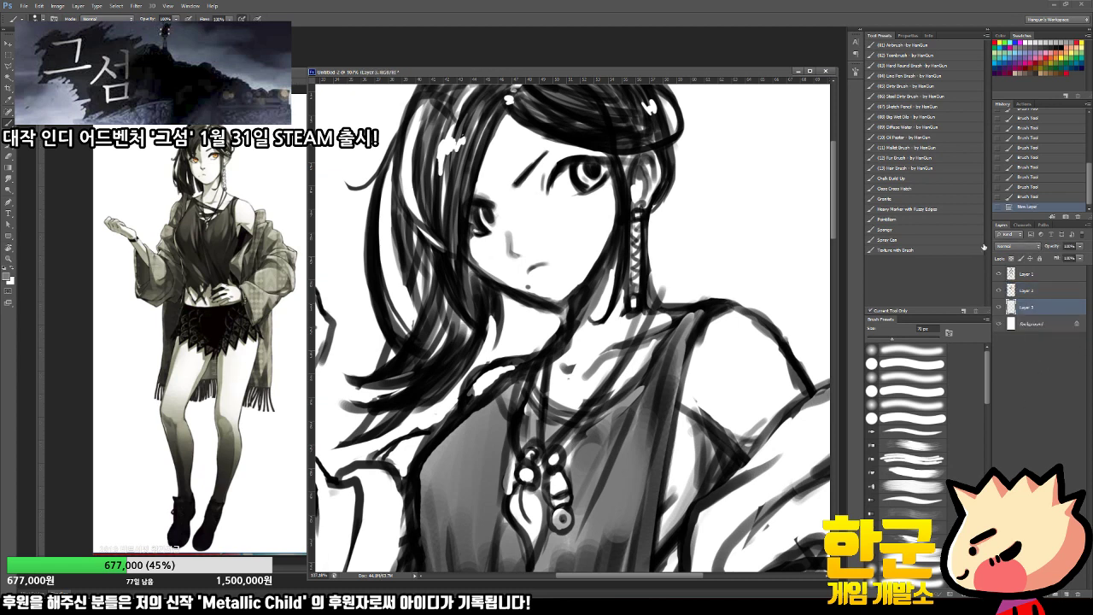
Step: Choose the (02) brush preset and show a close-up of the portrait layer's face in the reference document
left_click(903, 57)
key("ctrl+Tab")
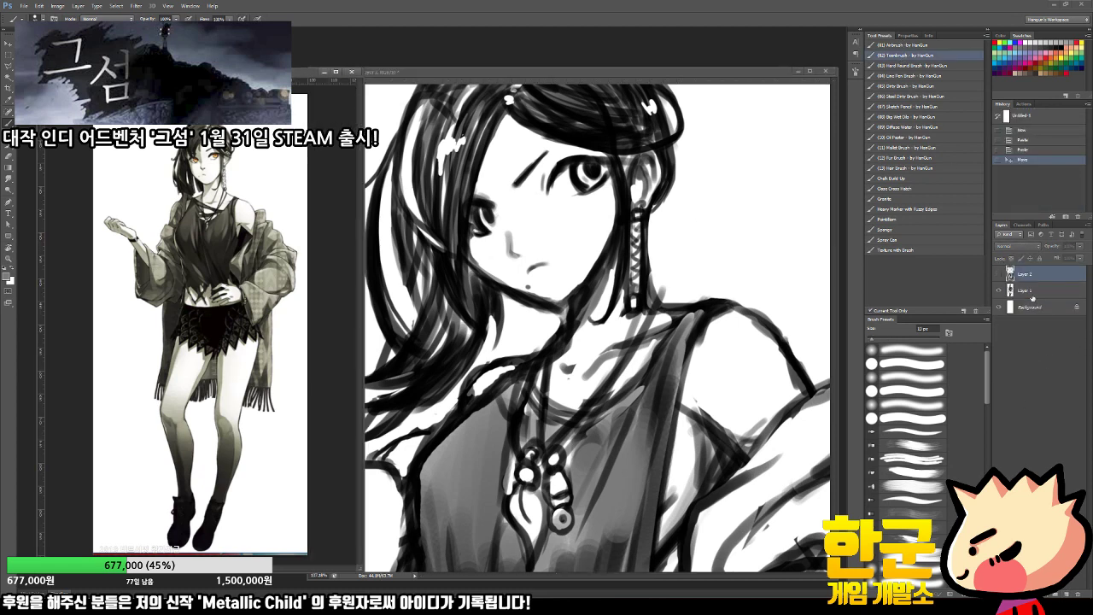
left_click(274, 428)
key("Return")
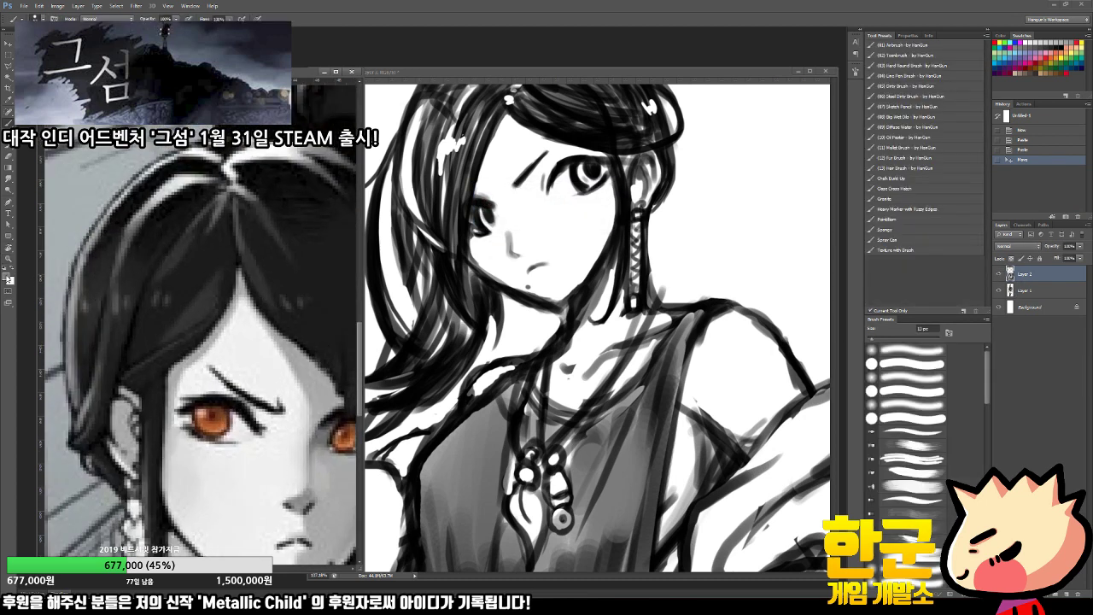
Step: Set the foreground color to a bright orange and paint both irises on the new layer of the drawing
left_click(9, 277)
left_click_drag(892, 255, 895, 258)
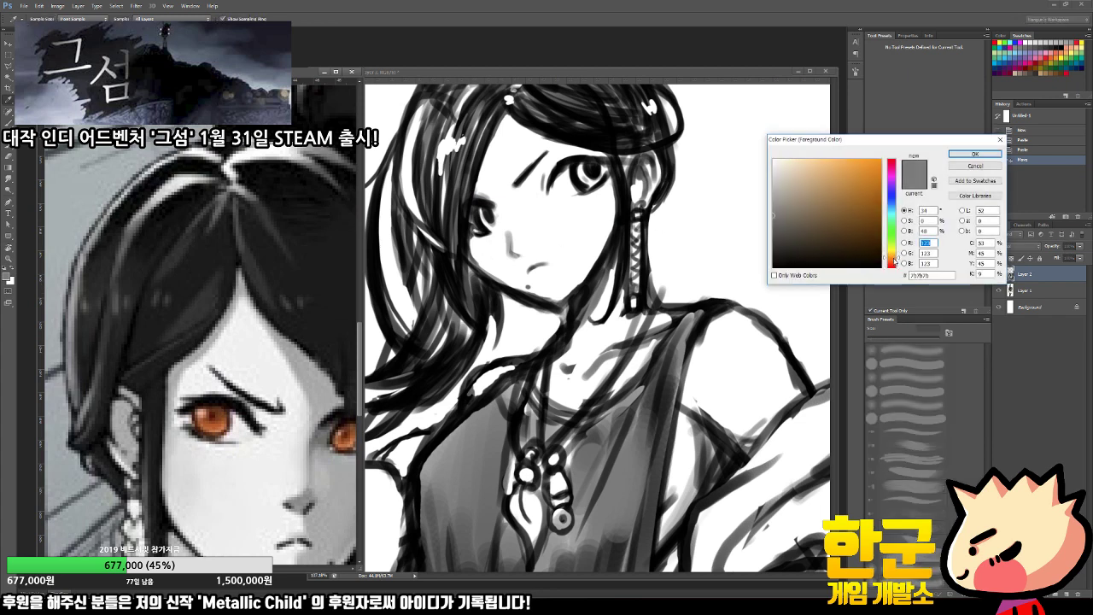
left_click(974, 154)
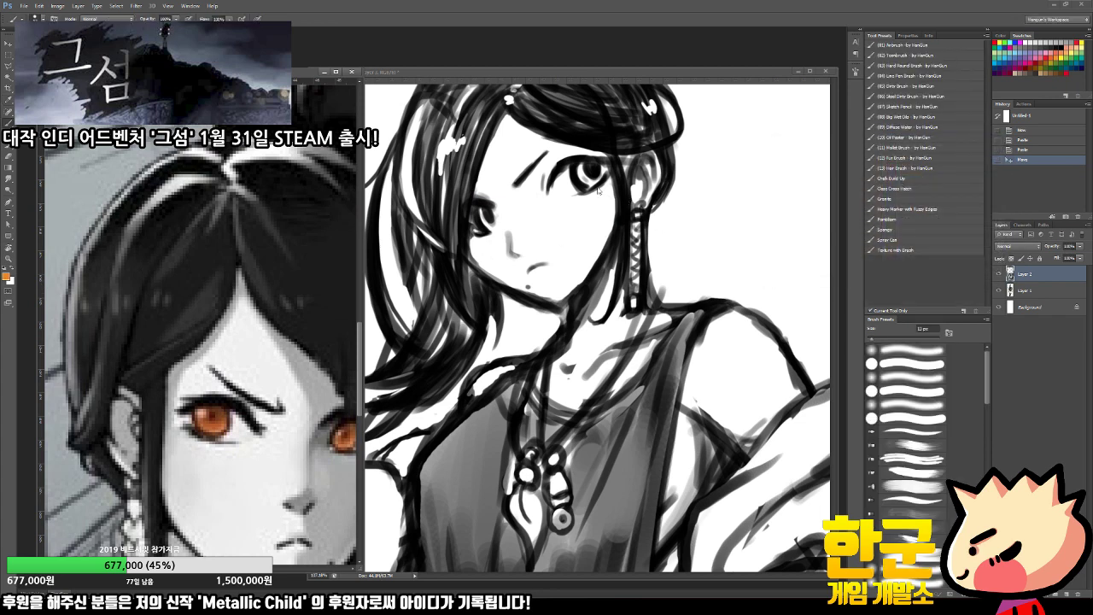
key("ctrl+Tab")
mouse_move(584, 168)
left_mouse_down()
mouse_move(591, 182)
mouse_move(603, 166)
left_mouse_up()
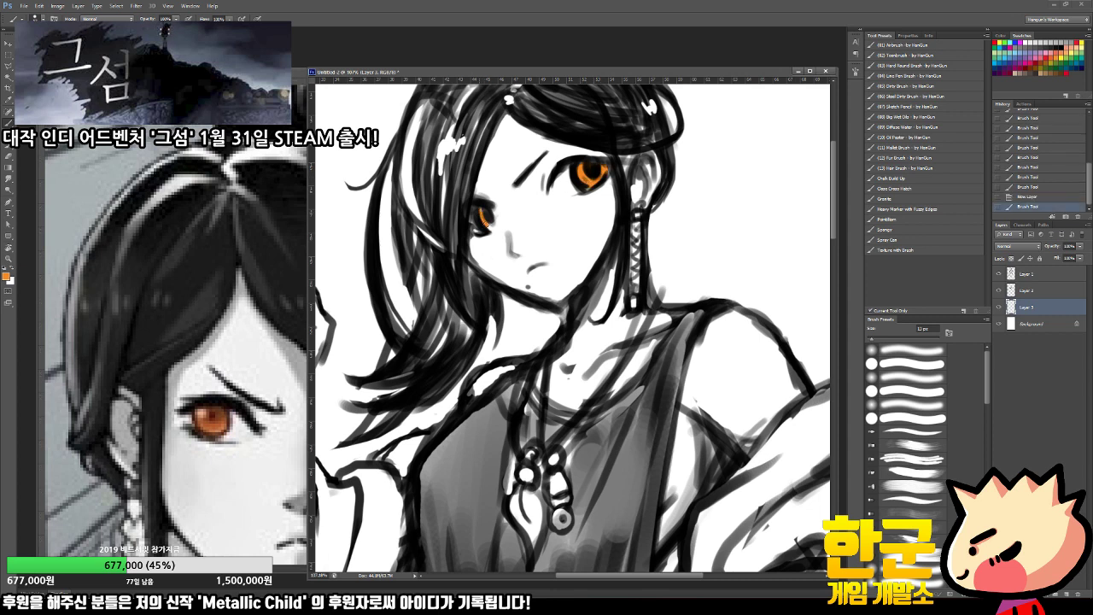
left_click_drag(488, 220, 492, 229)
Step: Choose the (03) Hard Round Brush preset and set the foreground color to a dark reddish orange
left_click(921, 65)
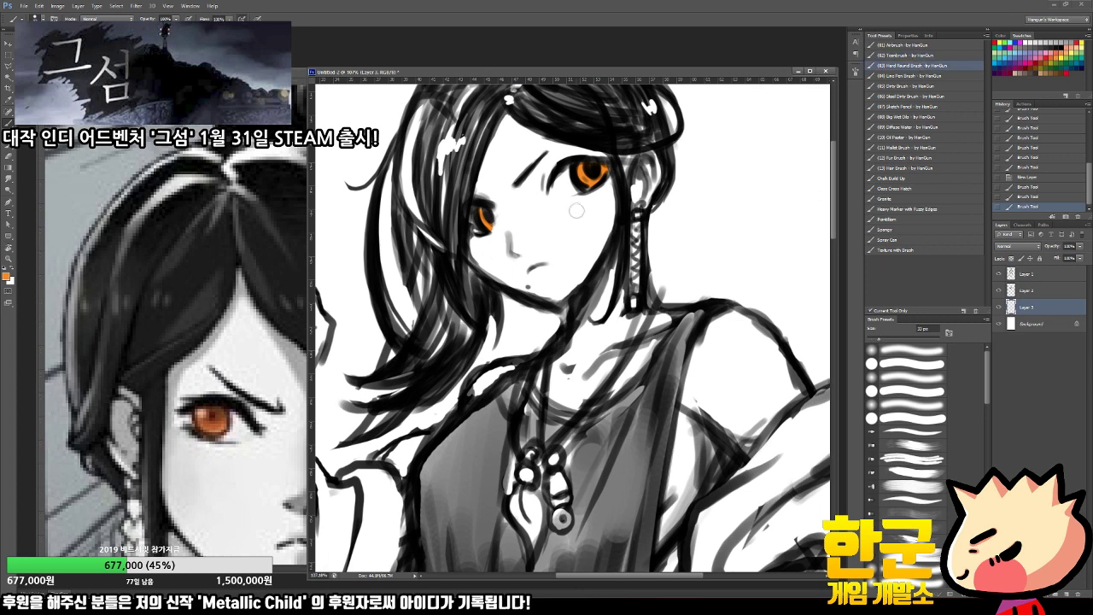
left_click(7, 277)
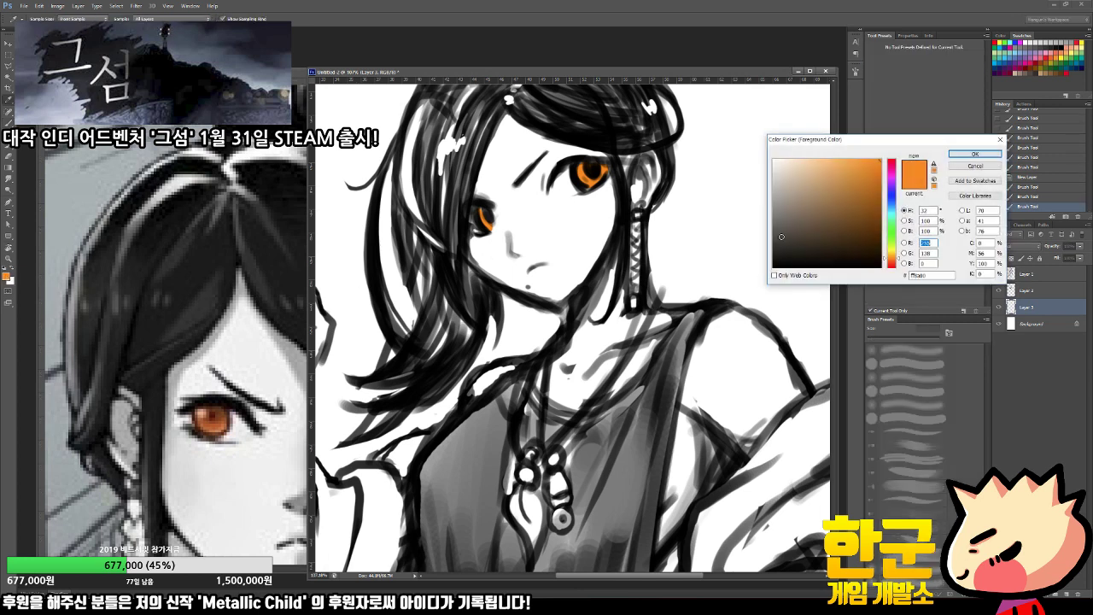
left_click_drag(853, 211, 899, 205)
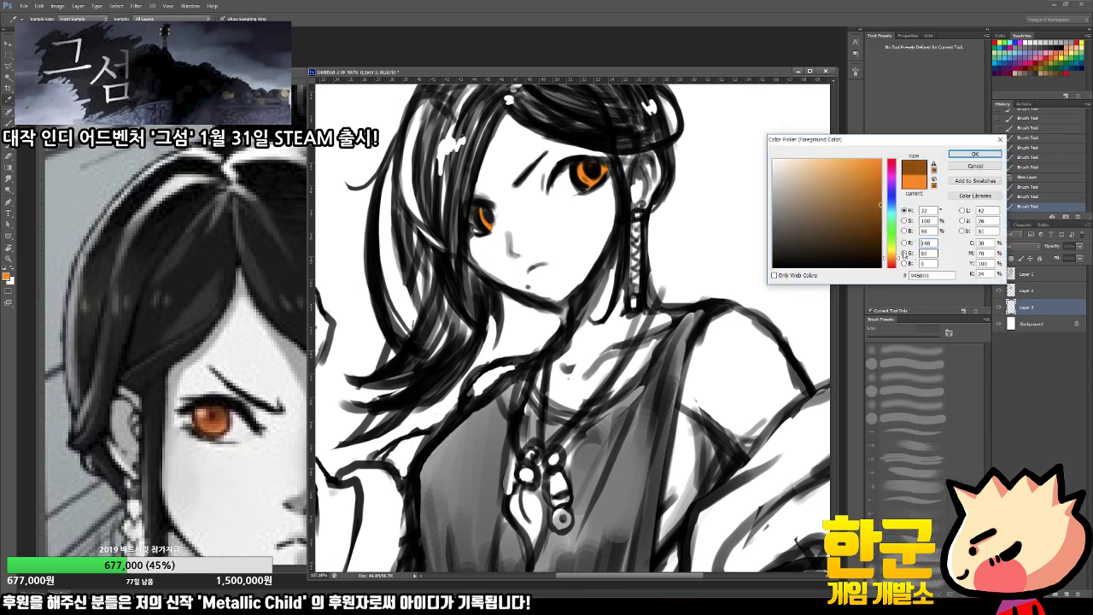
left_click(893, 261)
left_click(974, 154)
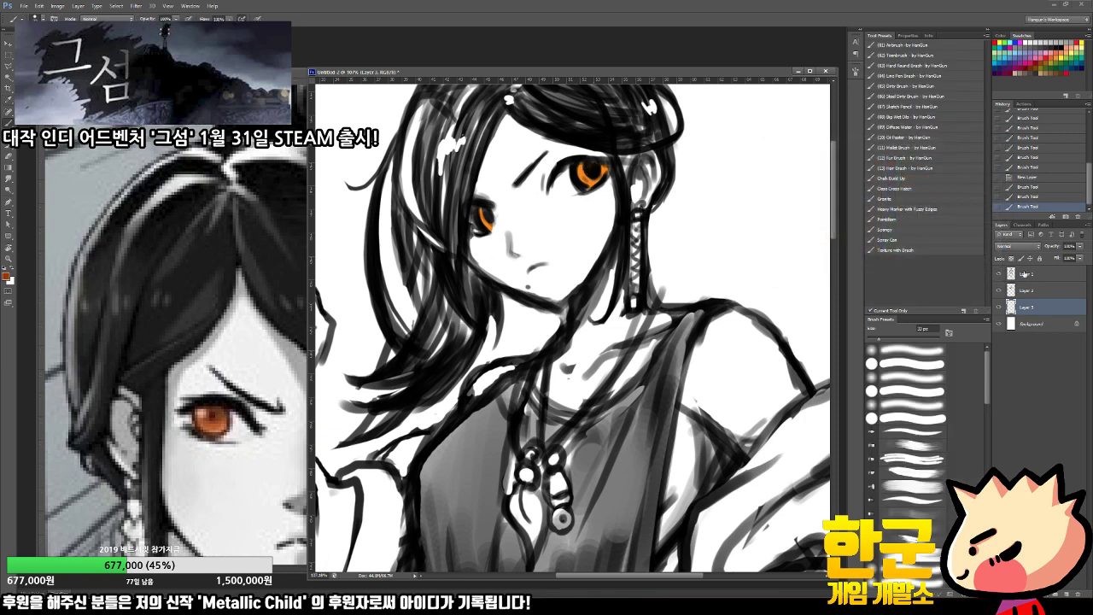
Step: Dab the dark reddish orange into both pupils on the line art layer with a smaller brush
left_click(1027, 273)
left_click(594, 170)
key("ctrl+z")
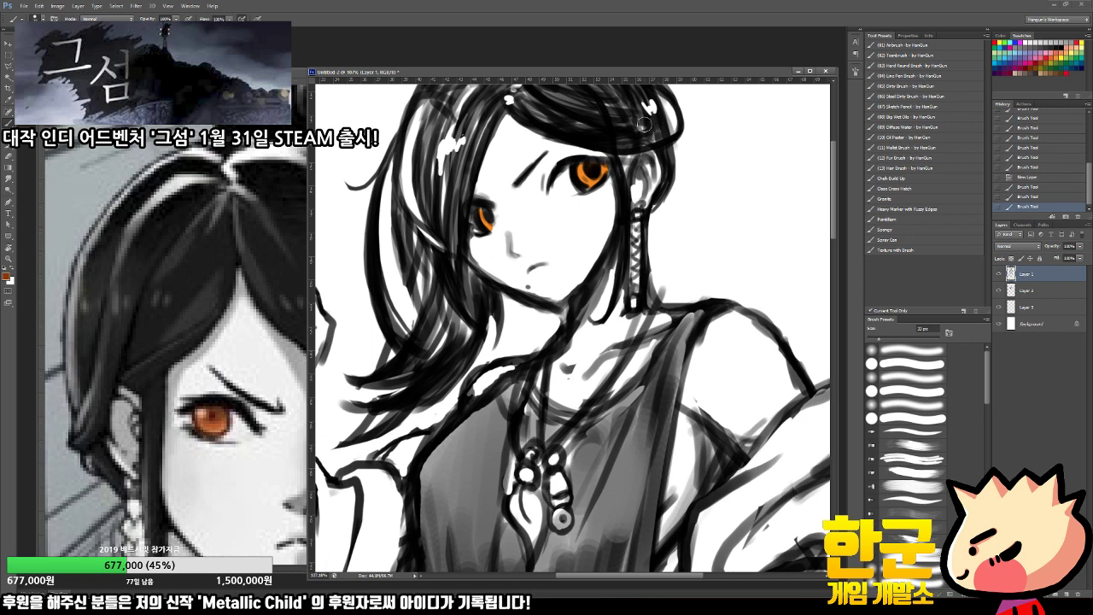
key("bracketleft")
key("bracketleft")
left_click(592, 171)
left_click(594, 171)
left_click(595, 168)
left_click(594, 170)
left_click(594, 170)
key("bracketright")
left_click_drag(488, 210, 491, 212)
Step: Add a new layer above the line art and paint small white highlights in both eyes
left_click(1067, 594)
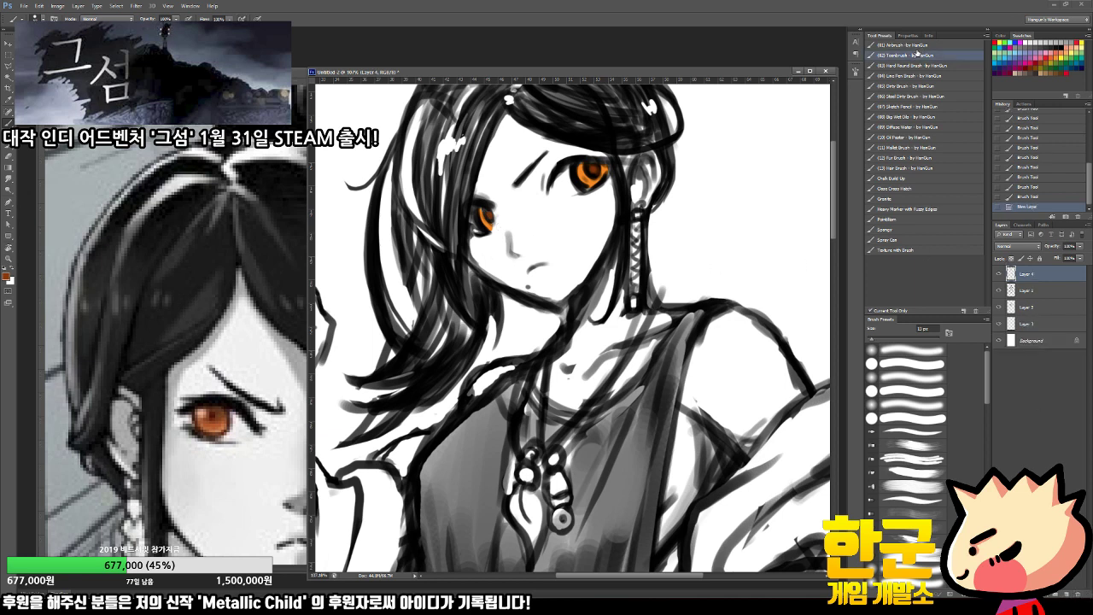
key("x")
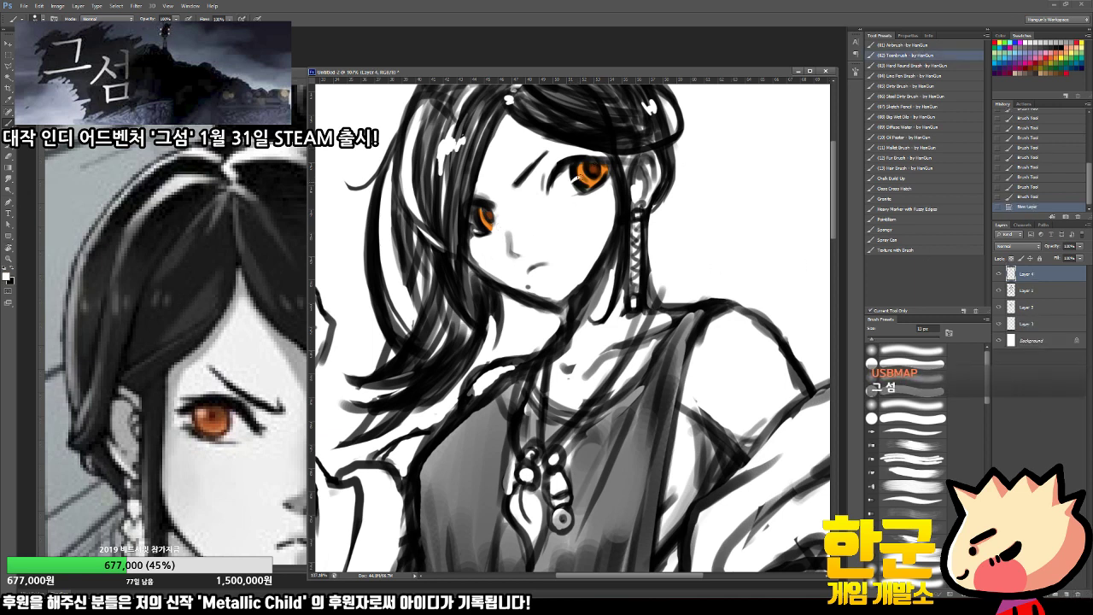
left_click_drag(575, 180, 581, 176)
left_click(478, 226)
Step: Paint the shorts dark gray on the clothing shading layer with the (03) Hard Round Brush preset
key("z")
left_click_drag(631, 256, 565, 341)
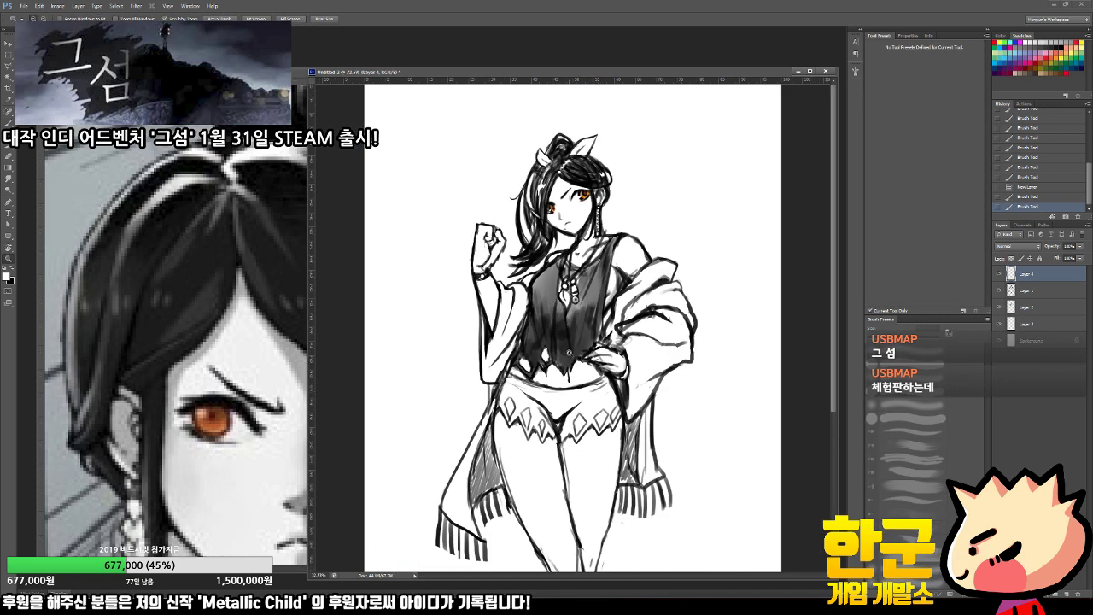
scroll(570, 360, "down", 2)
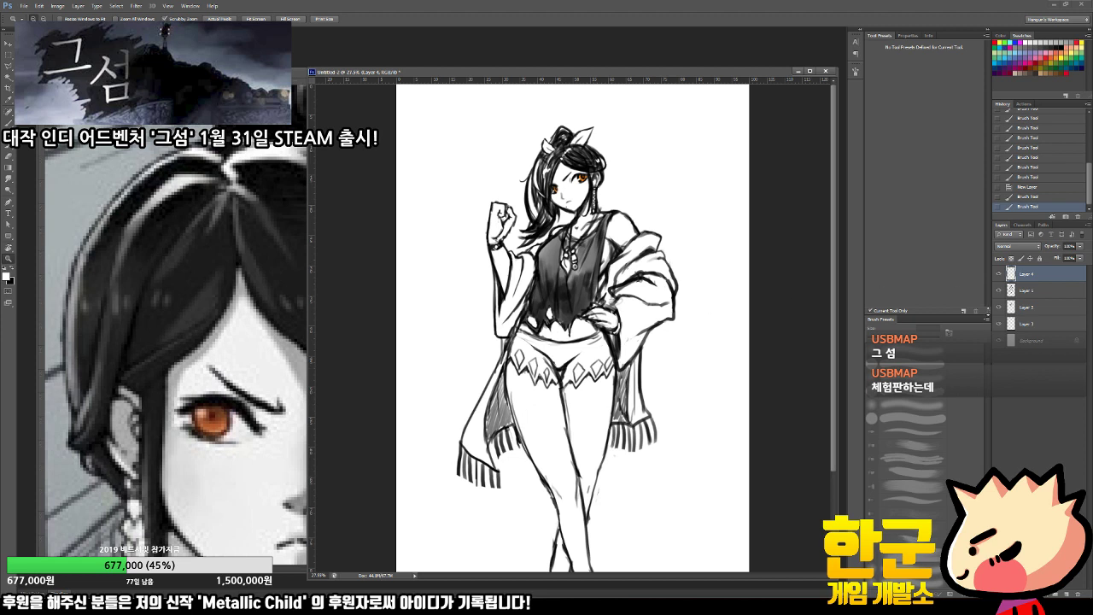
left_click(1025, 308)
key("x")
key("b")
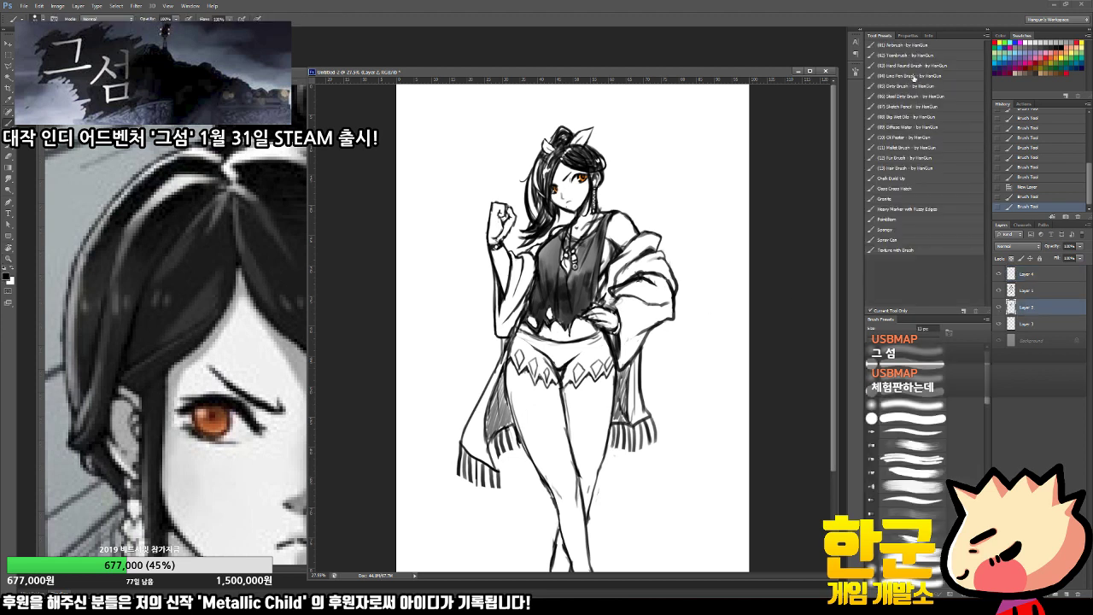
left_click(910, 65)
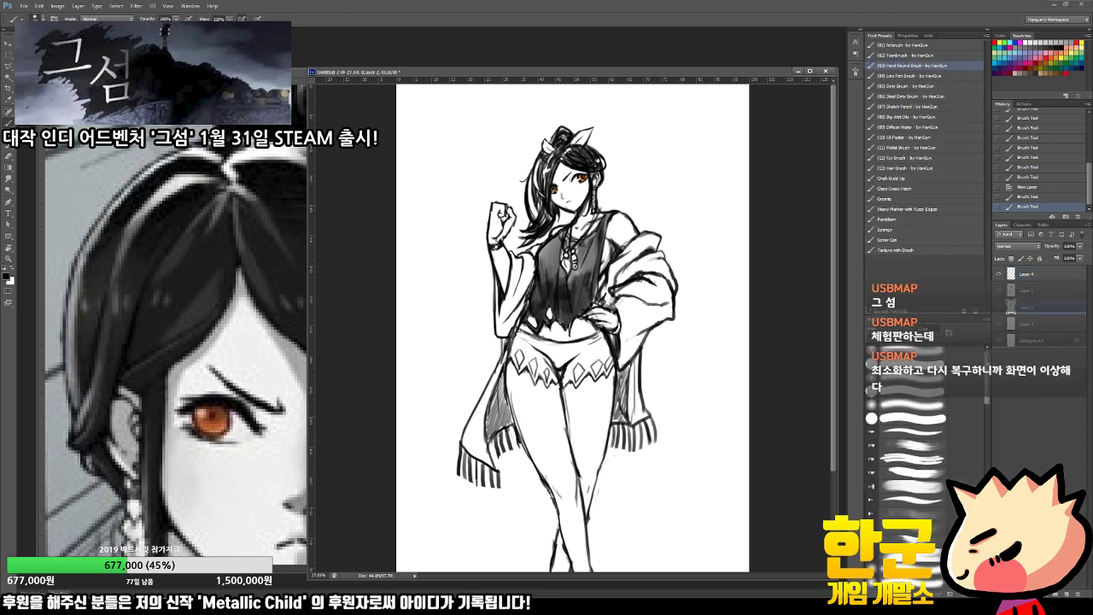
left_click(998, 307)
left_click(998, 307)
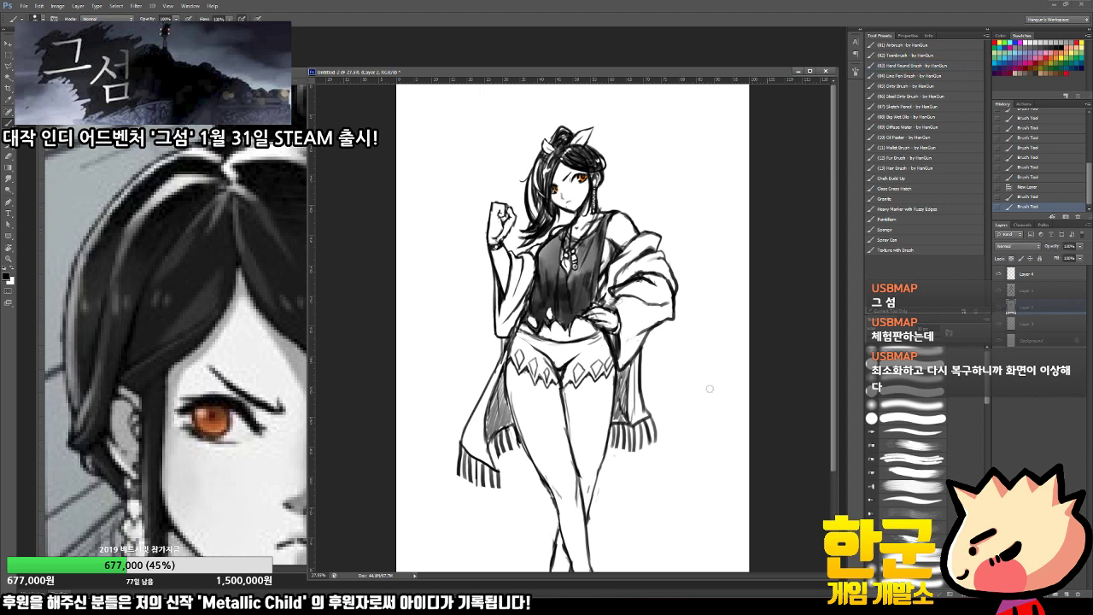
mouse_move(524, 337)
left_mouse_down()
mouse_move(516, 348)
mouse_move(522, 357)
mouse_move(529, 341)
mouse_move(536, 372)
mouse_move(551, 374)
mouse_move(567, 343)
mouse_move(575, 362)
mouse_move(589, 352)
mouse_move(580, 341)
mouse_move(590, 367)
mouse_move(608, 367)
mouse_move(557, 391)
left_mouse_up()
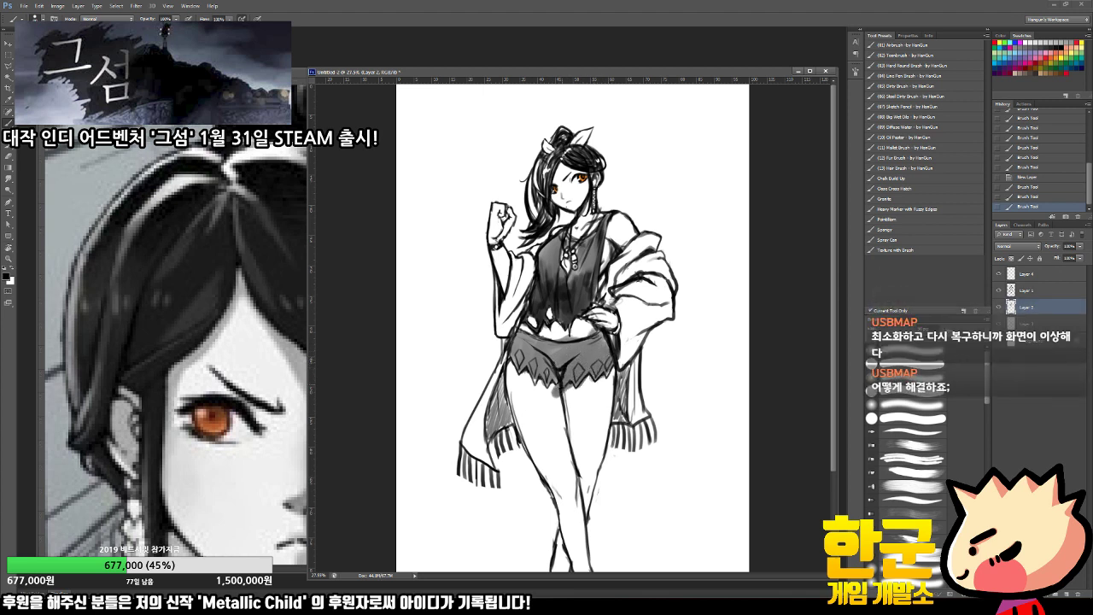
mouse_move(517, 327)
left_mouse_down()
mouse_move(508, 352)
mouse_move(552, 374)
mouse_move(555, 356)
mouse_move(565, 379)
mouse_move(574, 364)
mouse_move(607, 362)
mouse_move(603, 343)
mouse_move(609, 372)
mouse_move(557, 368)
left_mouse_up()
Step: Erase the gray fill that spills past the jagged hem of the shorts
key("z")
left_click(569, 381)
key("e")
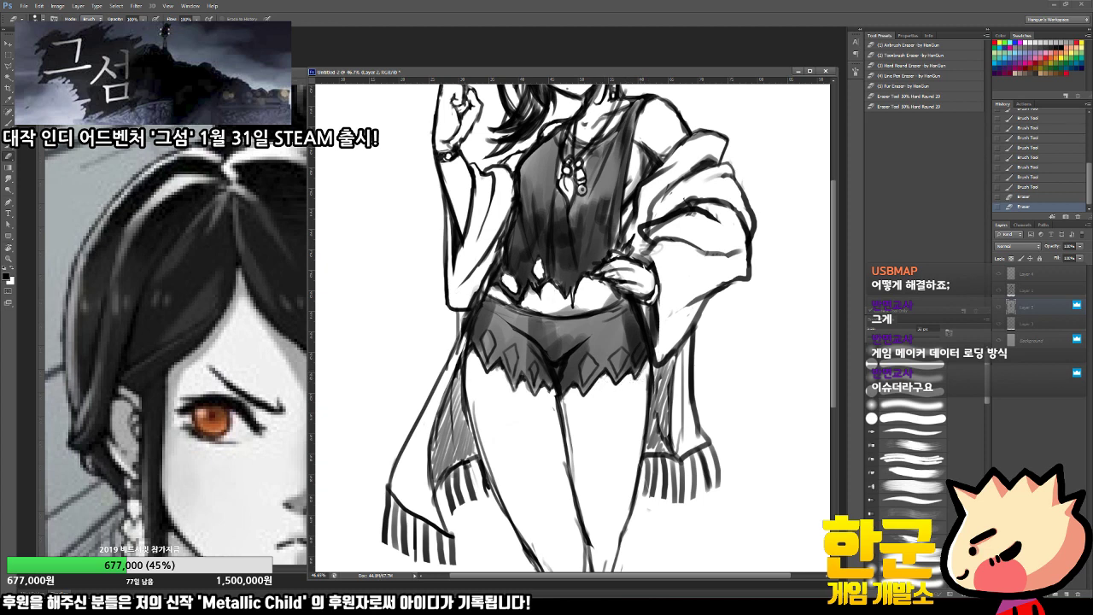
Step: Shade the shorts with gray tones sampled from the drawing and erase a small spot between the legs
key("b")
left_click_drag(502, 317, 480, 366)
left_click_drag(573, 324, 551, 341)
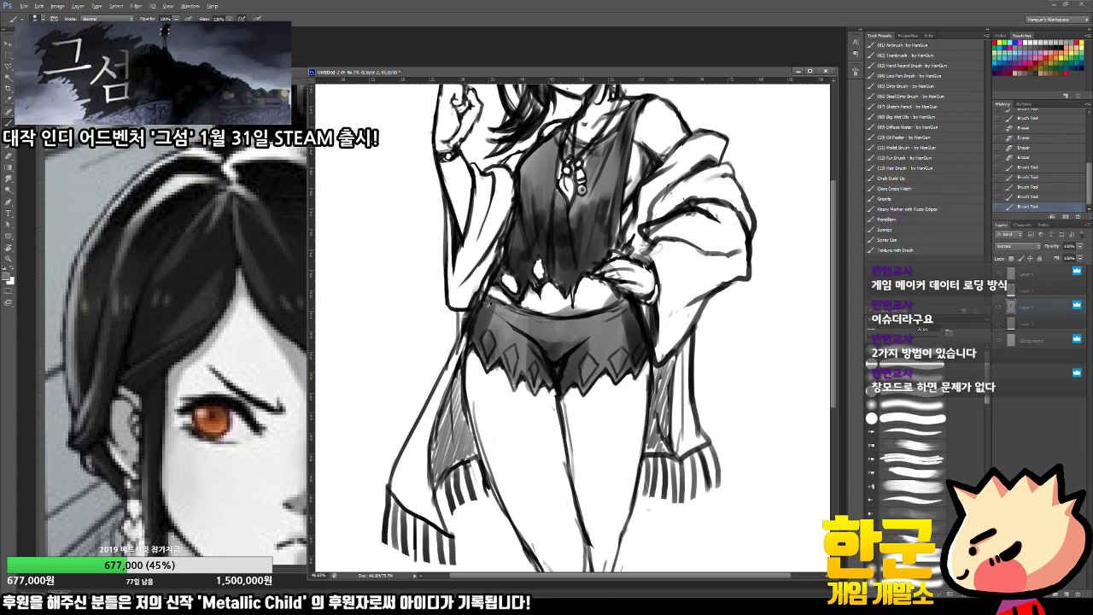
left_click(490, 304, "alt")
mouse_move(492, 314)
left_mouse_down()
mouse_move(492, 335)
mouse_move(540, 371)
left_mouse_up()
left_click_drag(541, 370, 590, 381)
left_click_drag(632, 311, 628, 352)
left_click(553, 328, "alt")
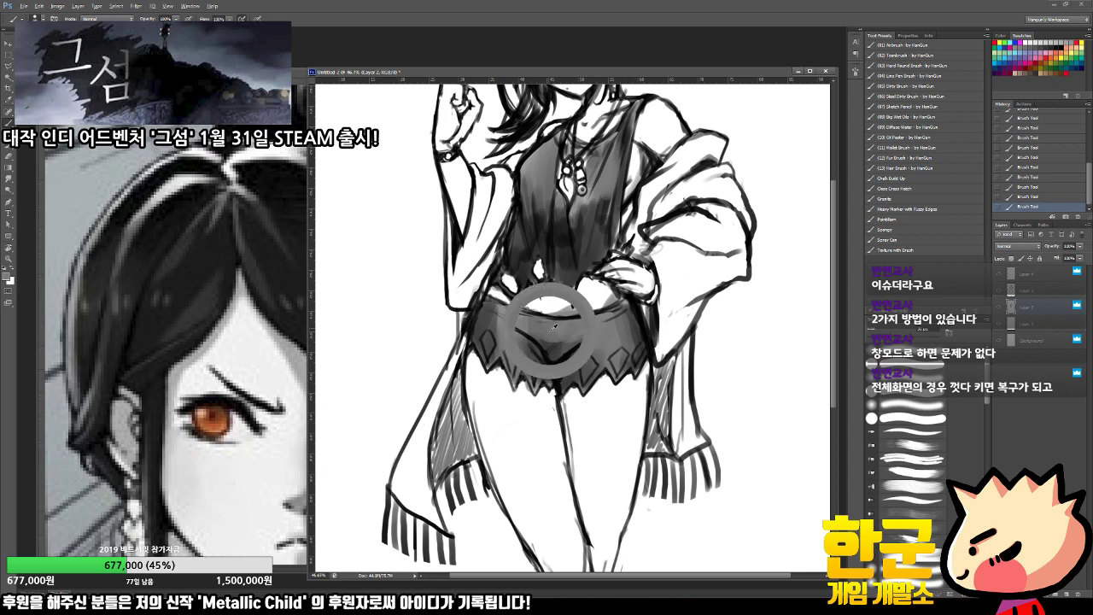
left_click_drag(543, 340, 581, 333)
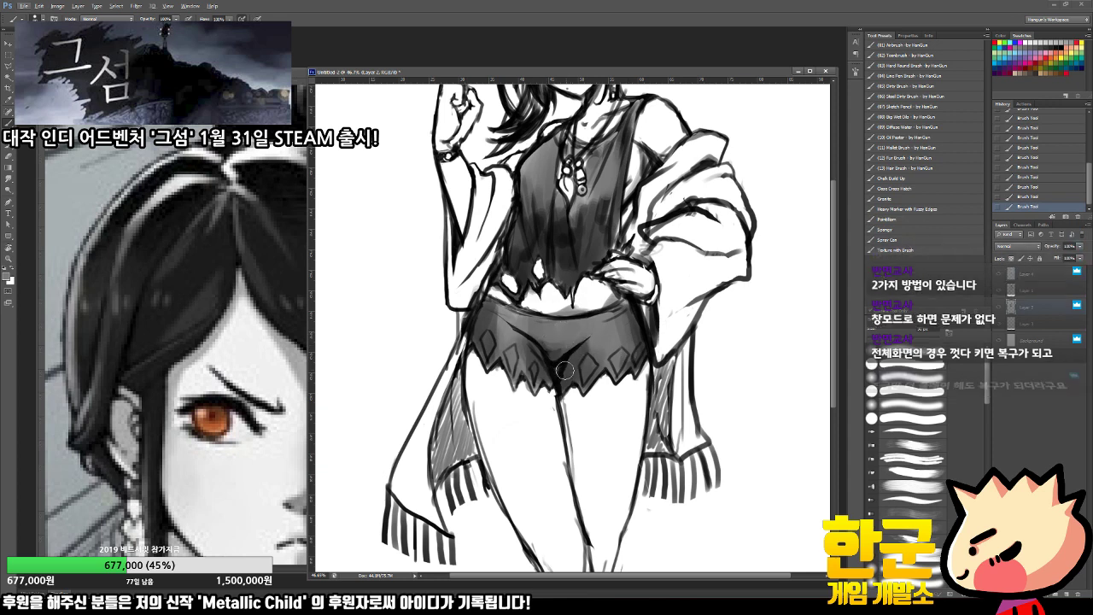
key("e")
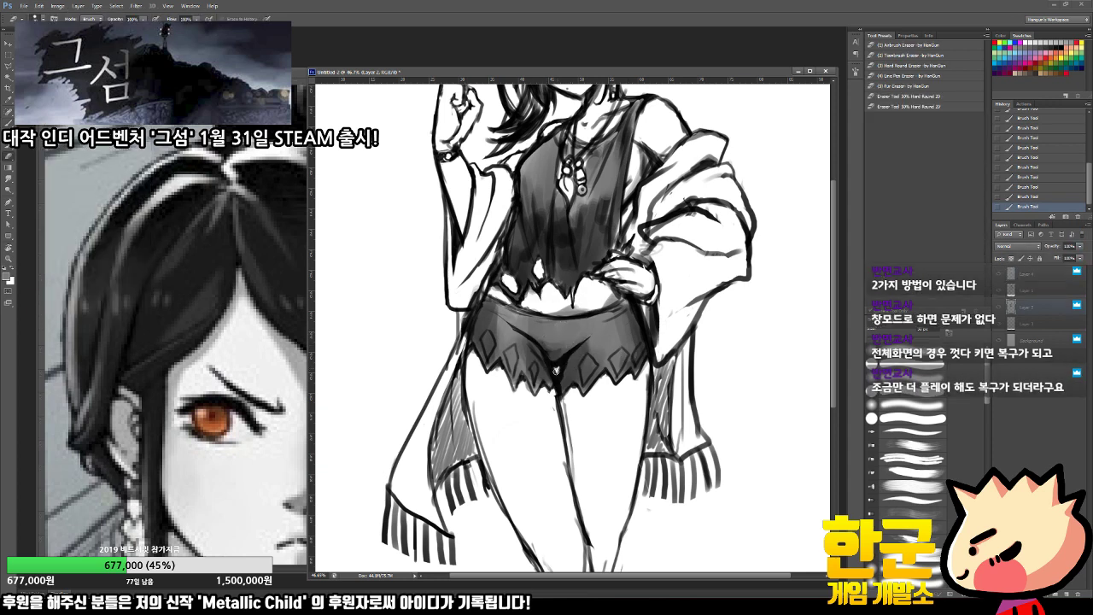
left_click(555, 370)
Step: Erase the stray marks inside the draped coat sleeve and above the hand on the line art layer
key("ctrl+0")
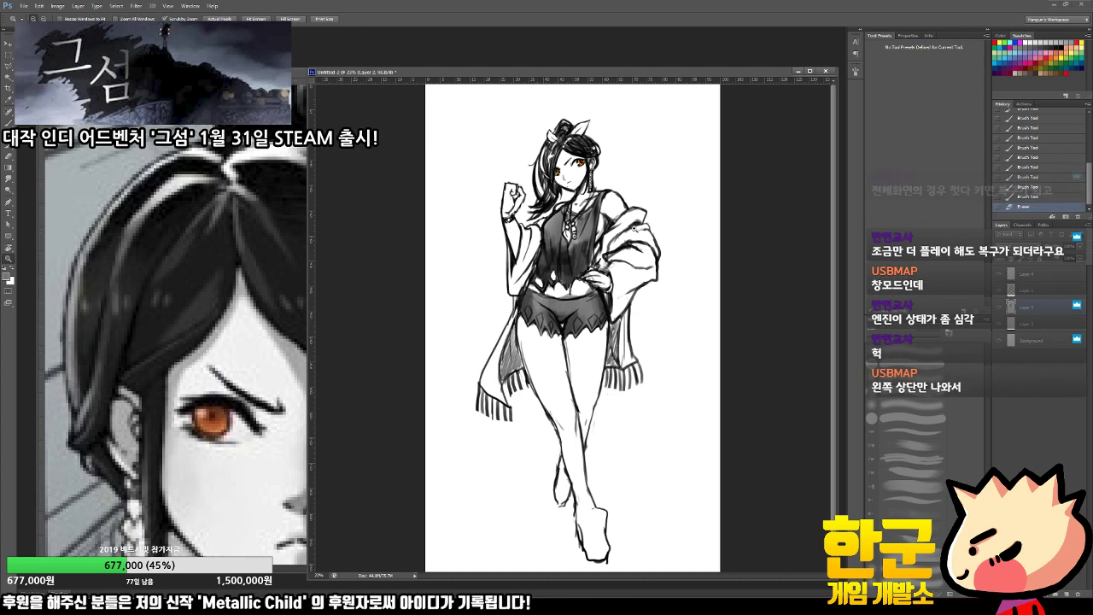
left_click_drag(576, 226, 684, 242)
left_click(1028, 291)
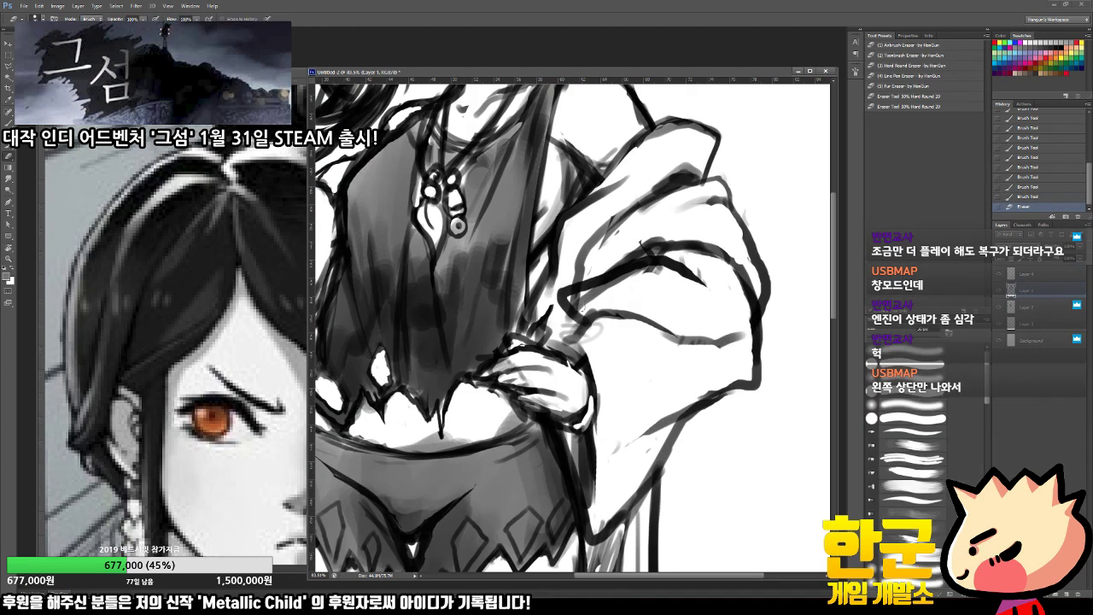
mouse_move(576, 307)
left_mouse_down()
mouse_move(651, 268)
mouse_move(679, 270)
mouse_move(635, 281)
left_mouse_up()
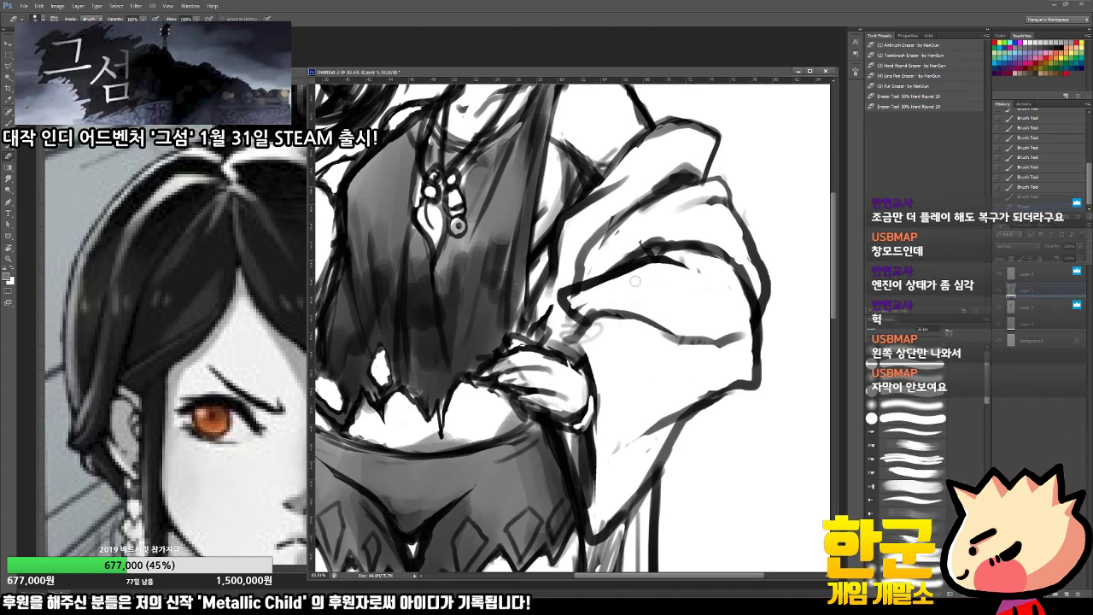
mouse_move(572, 301)
left_mouse_down()
mouse_move(605, 301)
mouse_move(588, 338)
left_mouse_up()
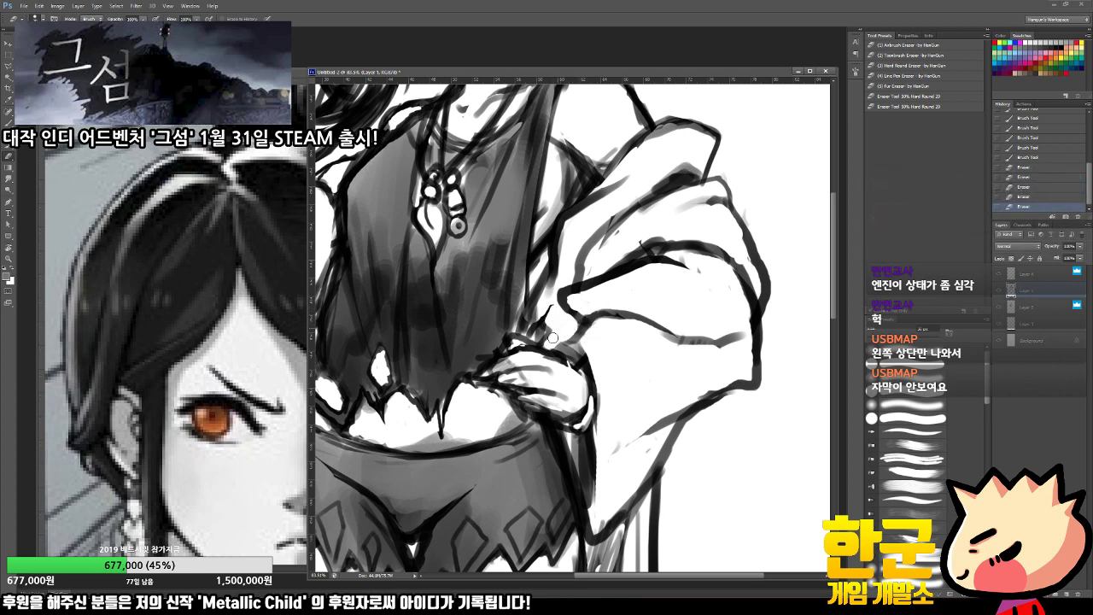
left_click_drag(552, 338, 558, 344)
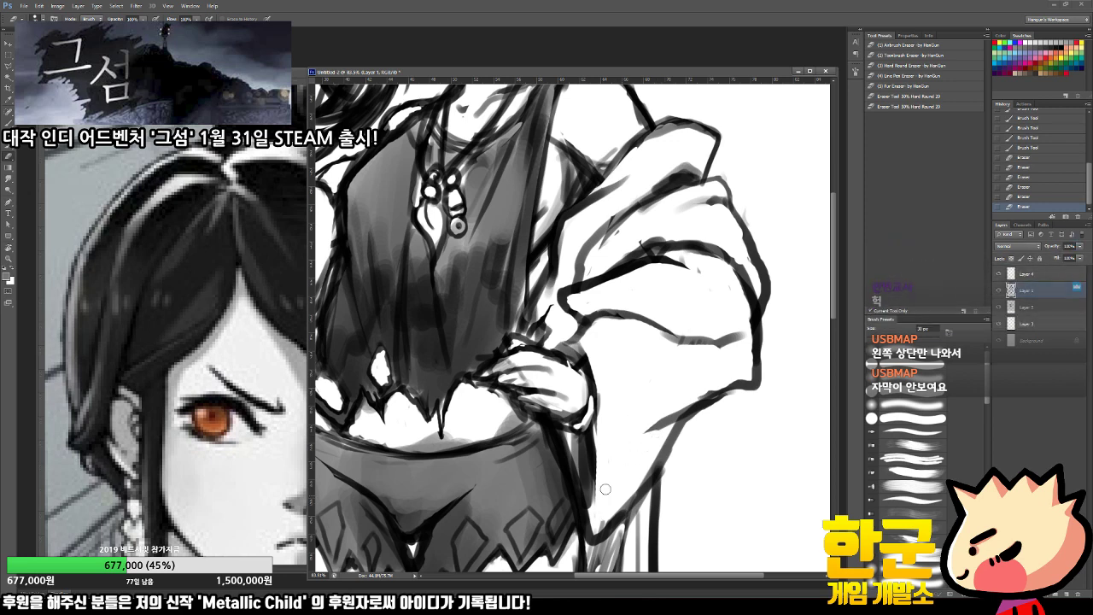
left_click_drag(605, 489, 603, 497)
Step: Erase the faint stray strokes from the back of the hand on the hip on the line art layer
left_click_drag(514, 379, 554, 373)
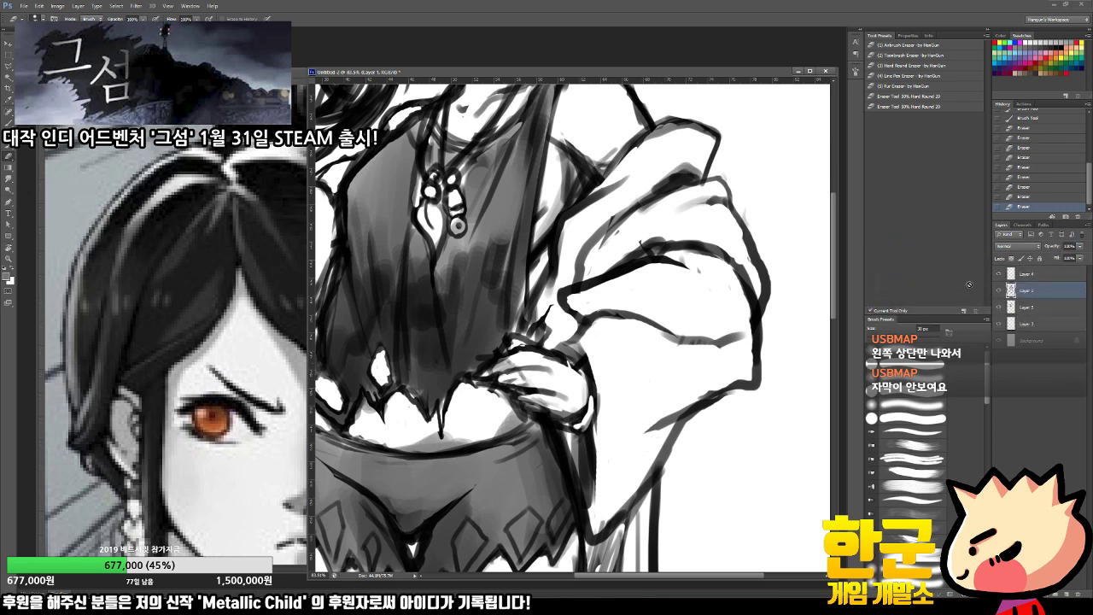
left_click(999, 292)
left_click(998, 292)
left_click(1020, 308)
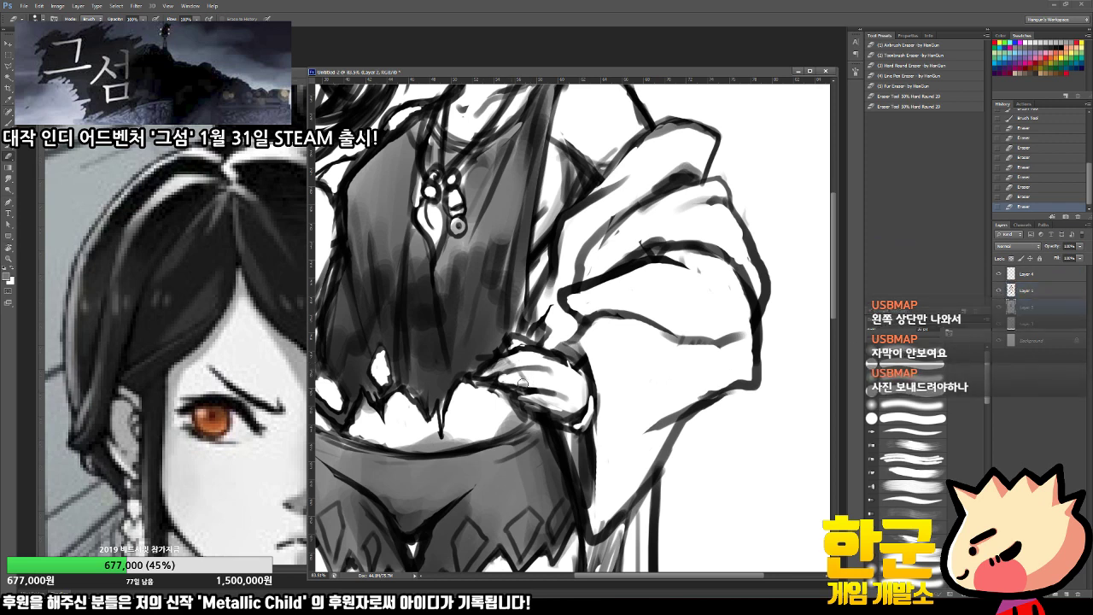
left_click(1011, 290)
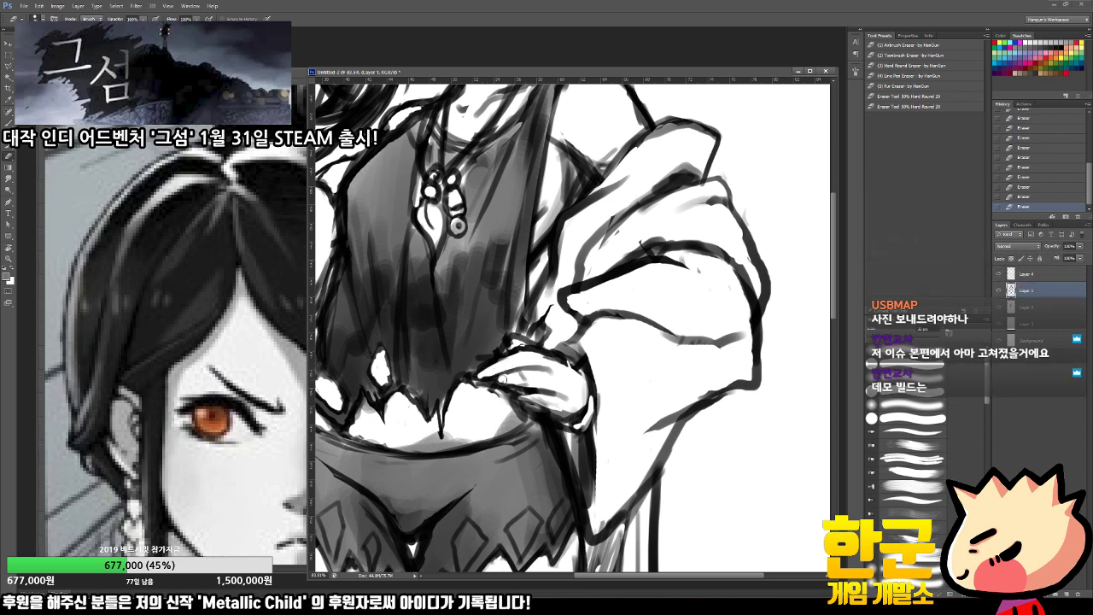
left_click_drag(504, 376, 551, 373)
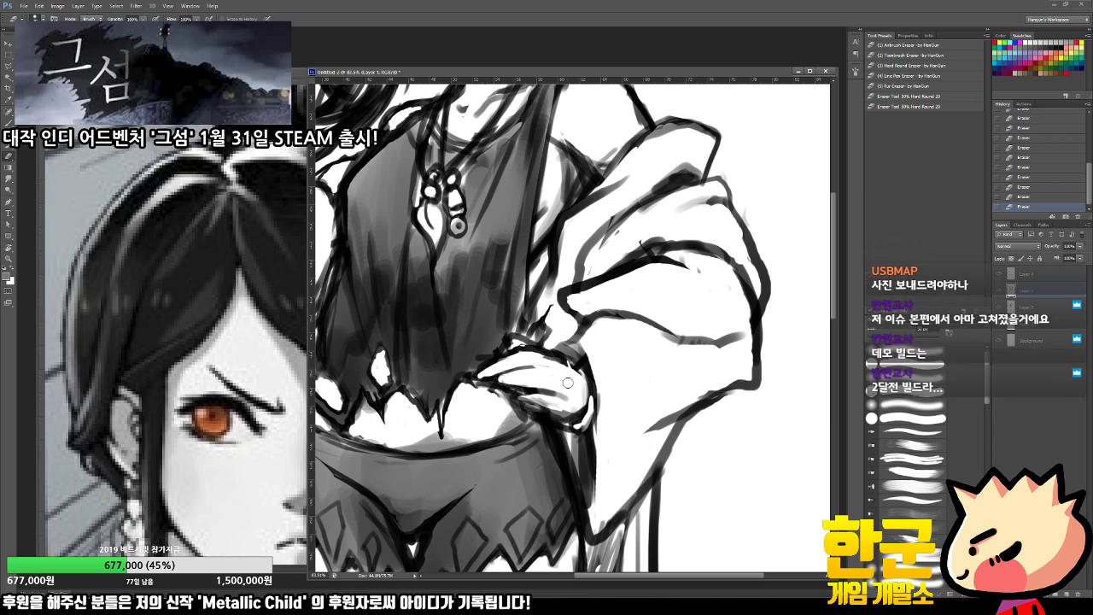
Step: Redraw the finger lines on the back of the hand on the hip using the Hard Round Brush
key("b")
key("ctrl+0")
left_click_drag(611, 394, 649, 371)
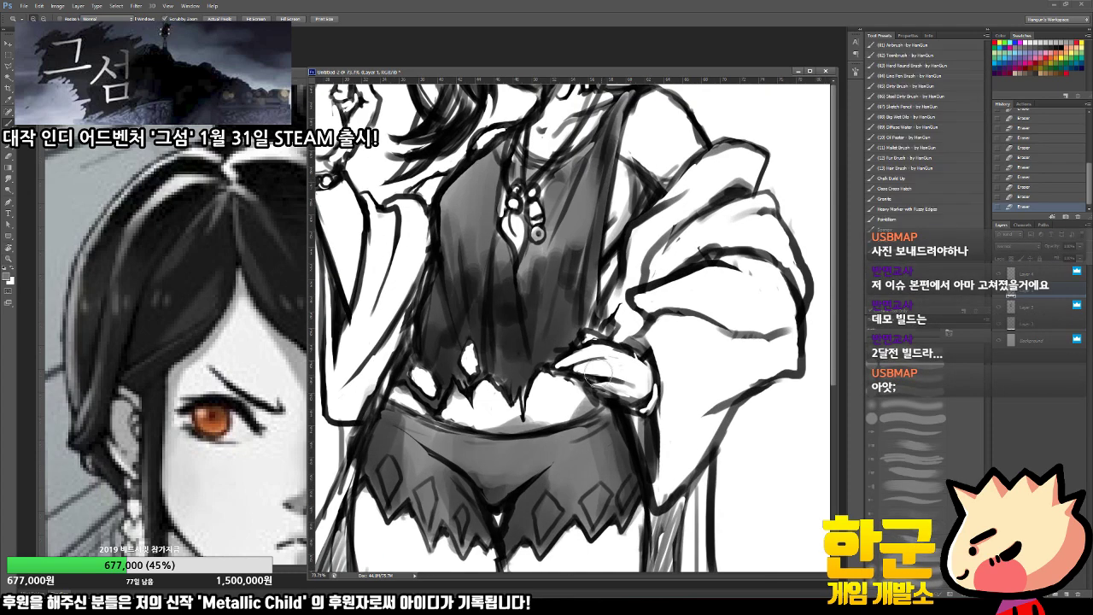
left_click(912, 66)
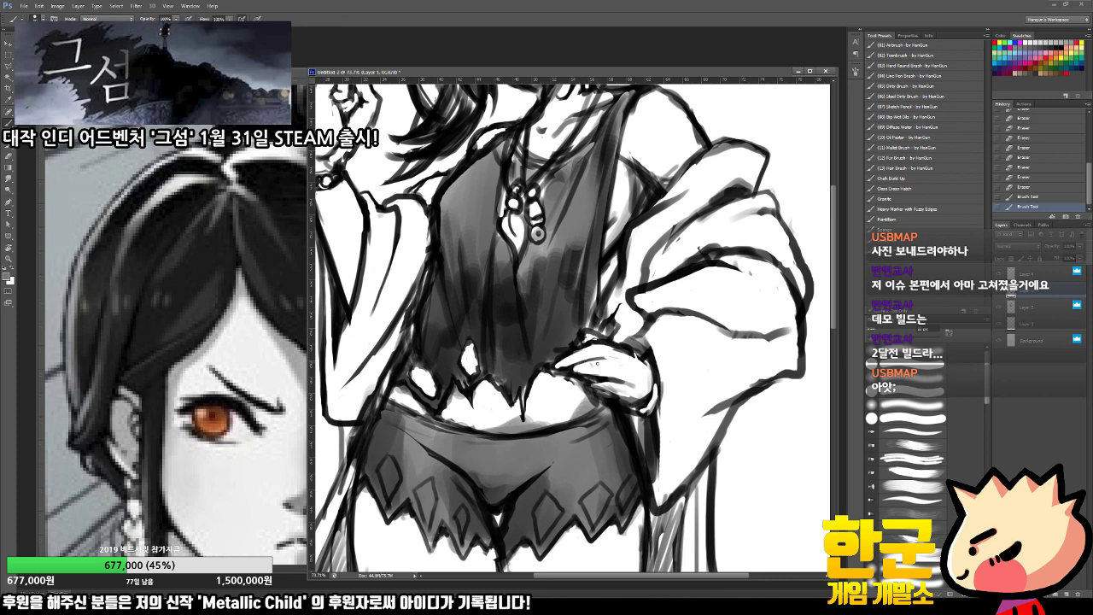
left_click_drag(578, 365, 607, 358)
left_click_drag(580, 364, 611, 358)
mouse_move(589, 362)
left_mouse_down()
mouse_move(647, 365)
mouse_move(637, 354)
left_mouse_up()
key("e")
key("b")
key("e")
Step: Rework the outer contour of the bare shoulder so the line runs clean from the neck to the coat
key("f")
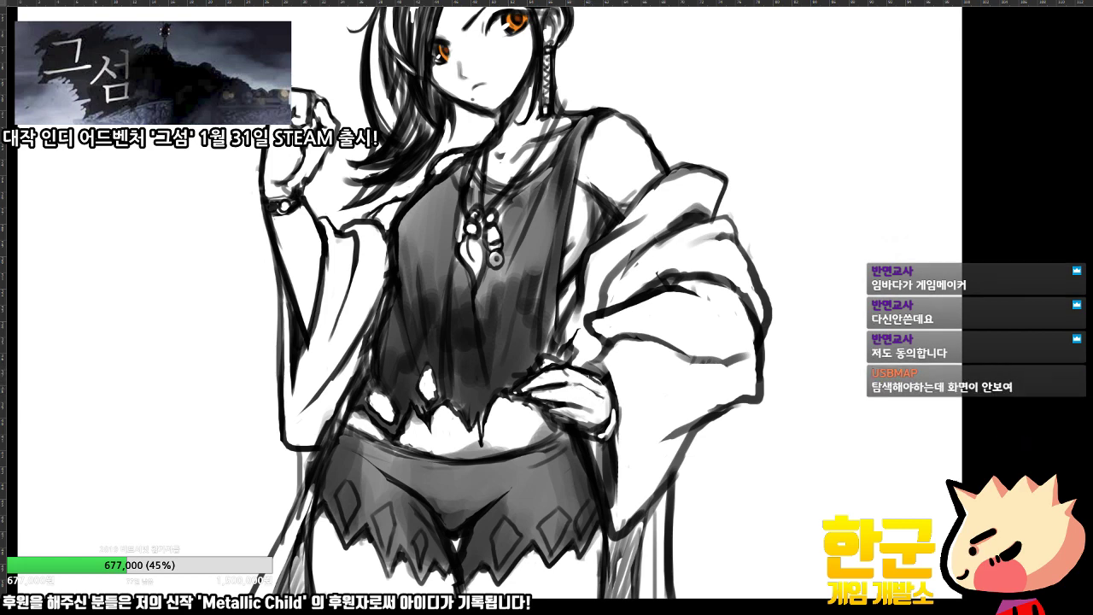
scroll(613, 419, "down", 2)
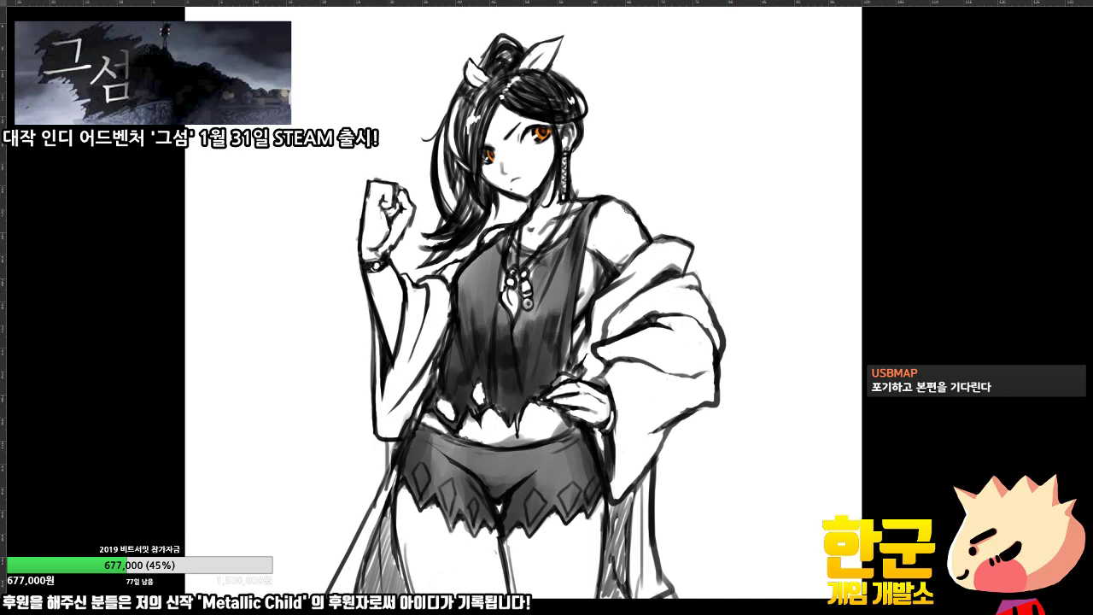
key("r")
left_click_drag(685, 146, 450, 136)
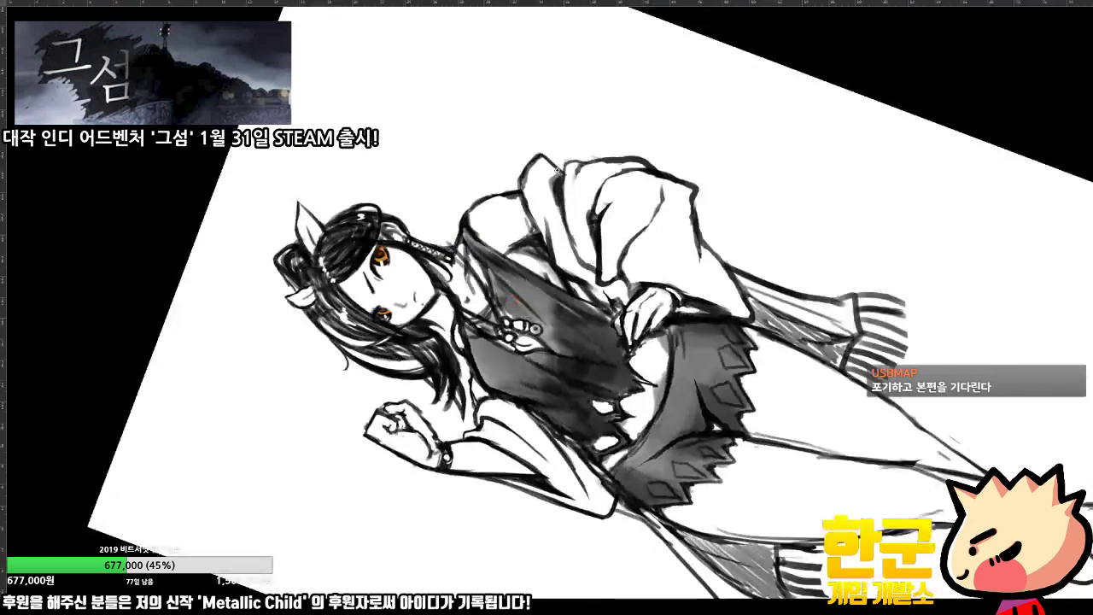
key("ctrl+plus")
key("ctrl+plus")
left_click_drag(621, 151, 607, 273)
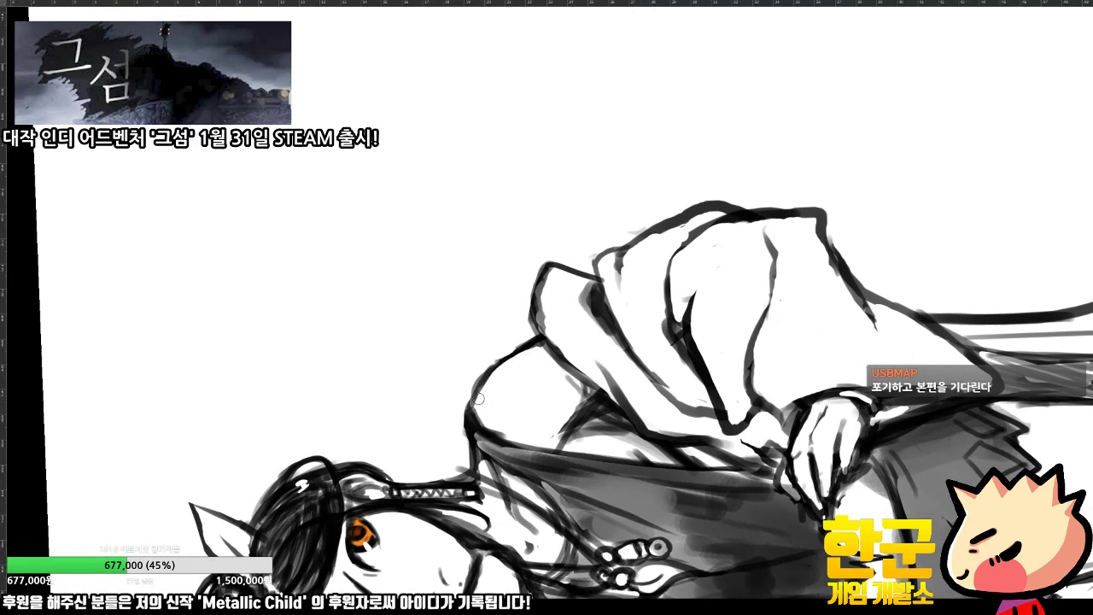
left_click_drag(470, 408, 517, 348)
mouse_move(467, 400)
left_mouse_down()
mouse_move(501, 353)
mouse_move(457, 431)
mouse_move(470, 394)
mouse_move(465, 456)
left_mouse_up()
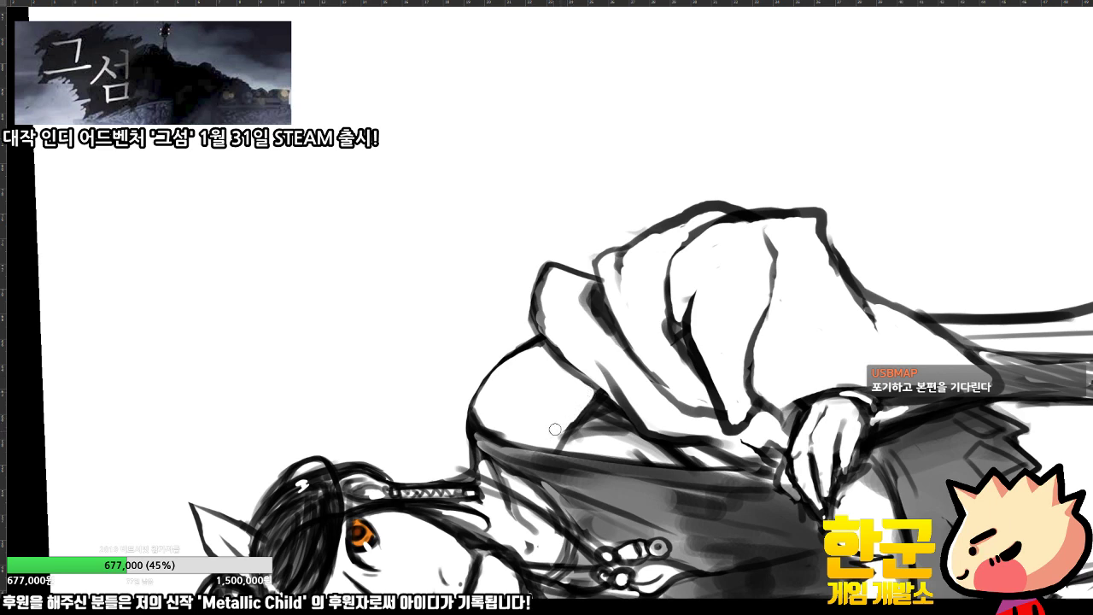
left_click_drag(629, 369, 593, 372)
key("r")
left_click_drag(594, 322, 530, 388)
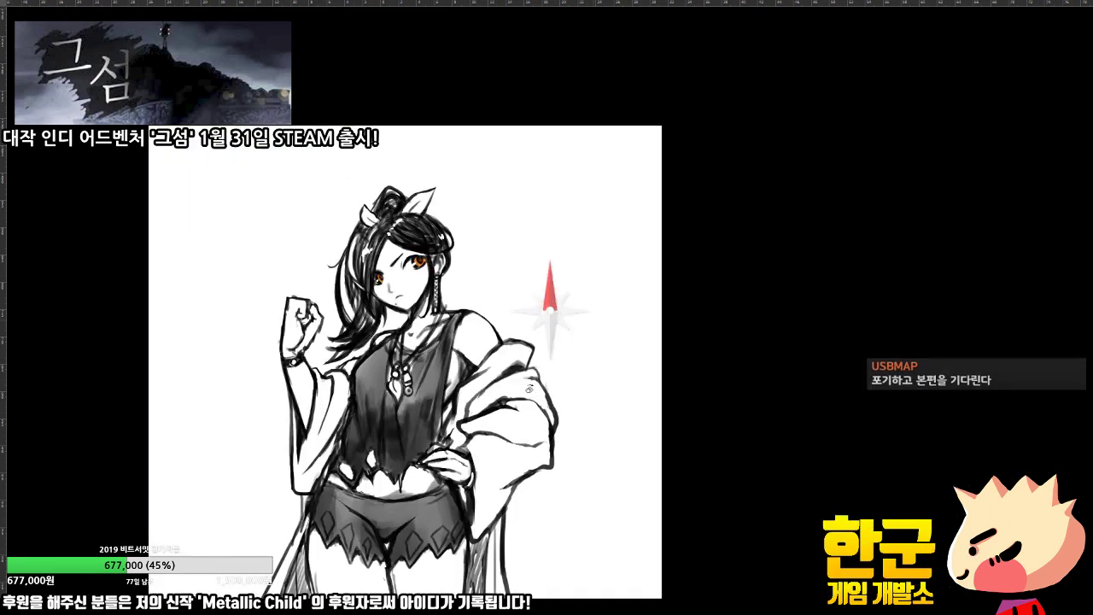
Step: Draw the contour from the raised fist down to the wrist and erase the rough outer edge of the hand
left_click_drag(288, 352, 502, 310)
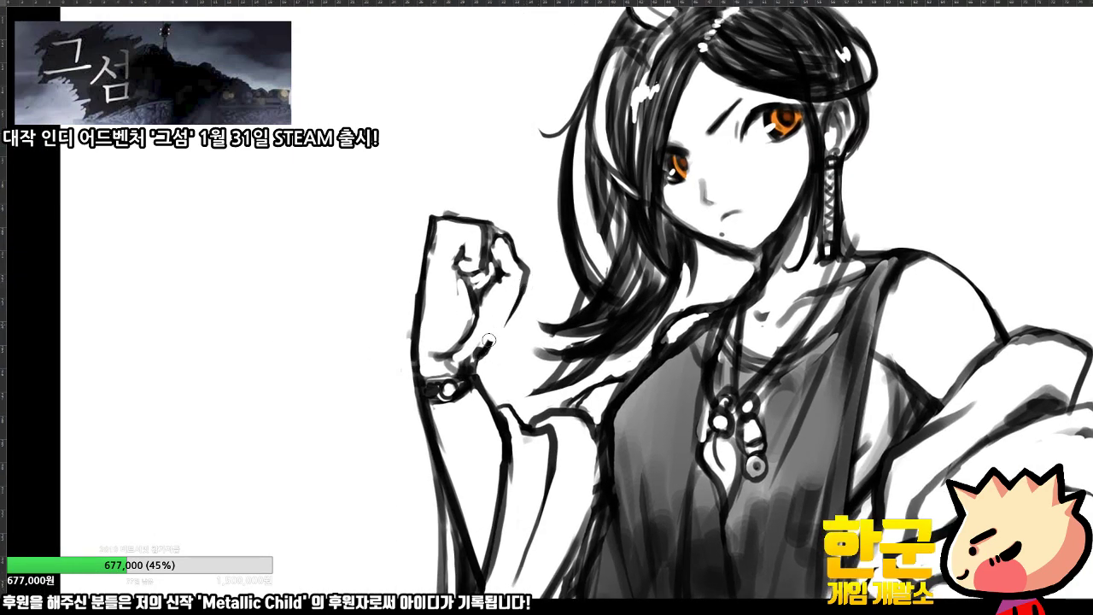
left_click_drag(511, 315, 475, 362)
key("e")
left_click_drag(412, 263, 412, 372)
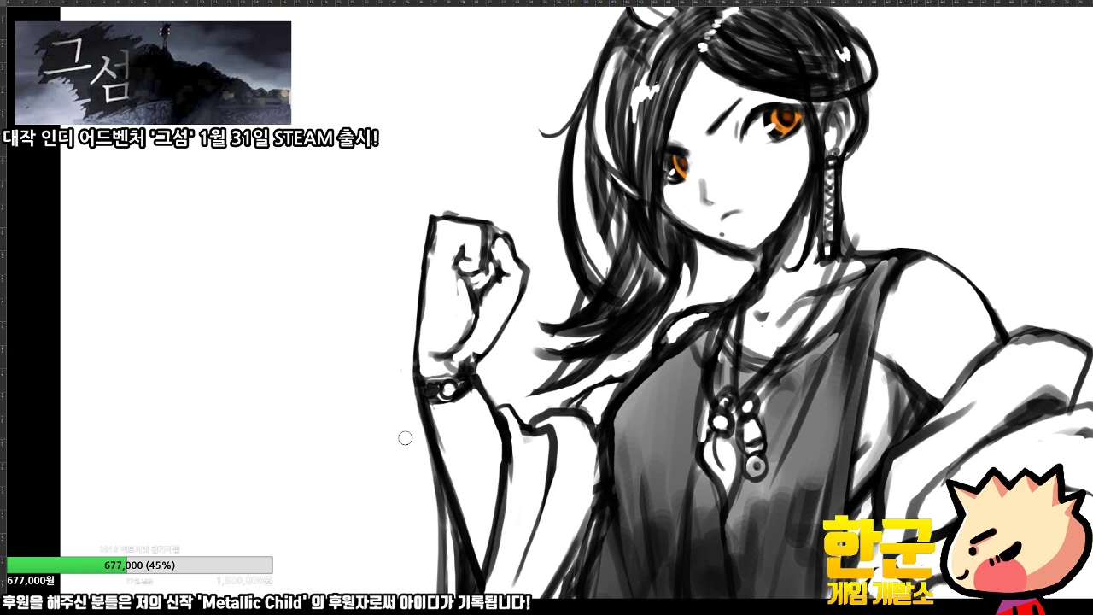
Step: Paint the hanging coat panels beside the legs in gray on Layer 2, following the full-figure reference images
scroll(619, 341, "down", 5)
scroll(610, 352, "up", 4)
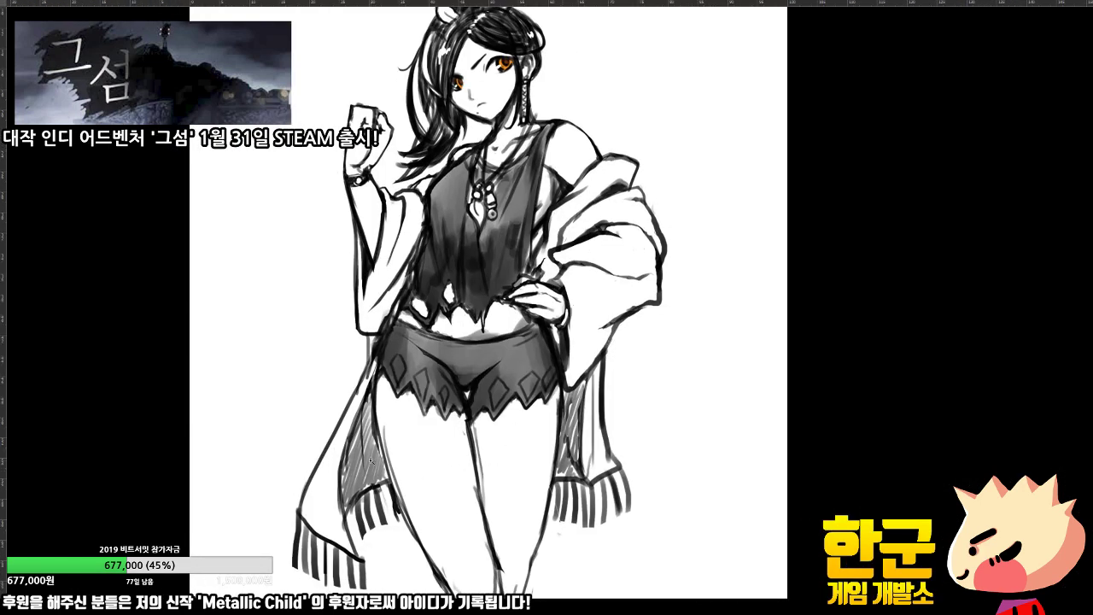
left_click_drag(398, 432, 495, 357)
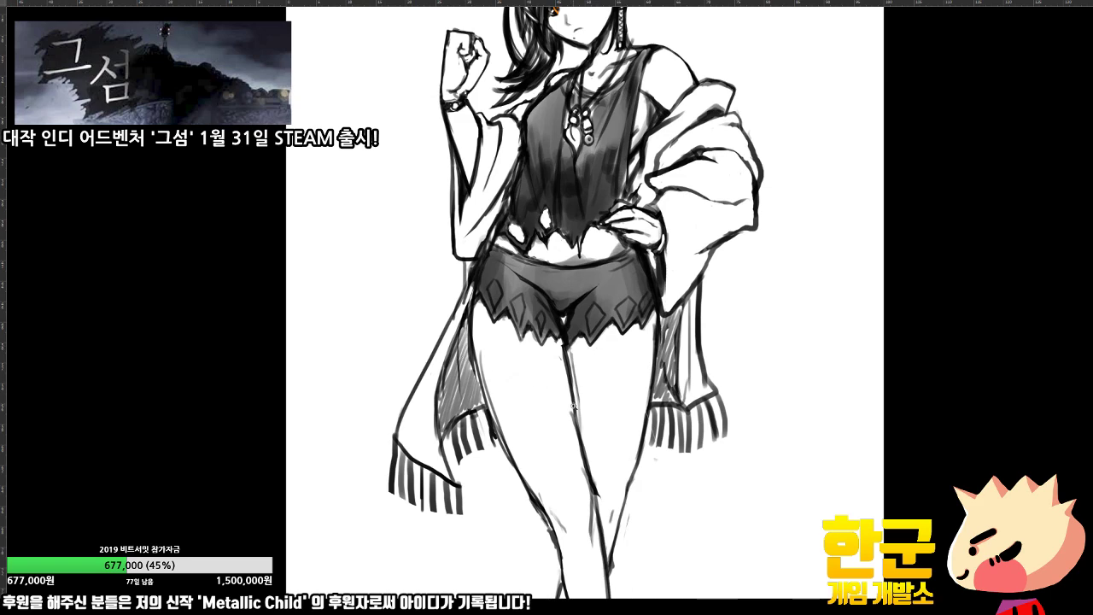
key("f")
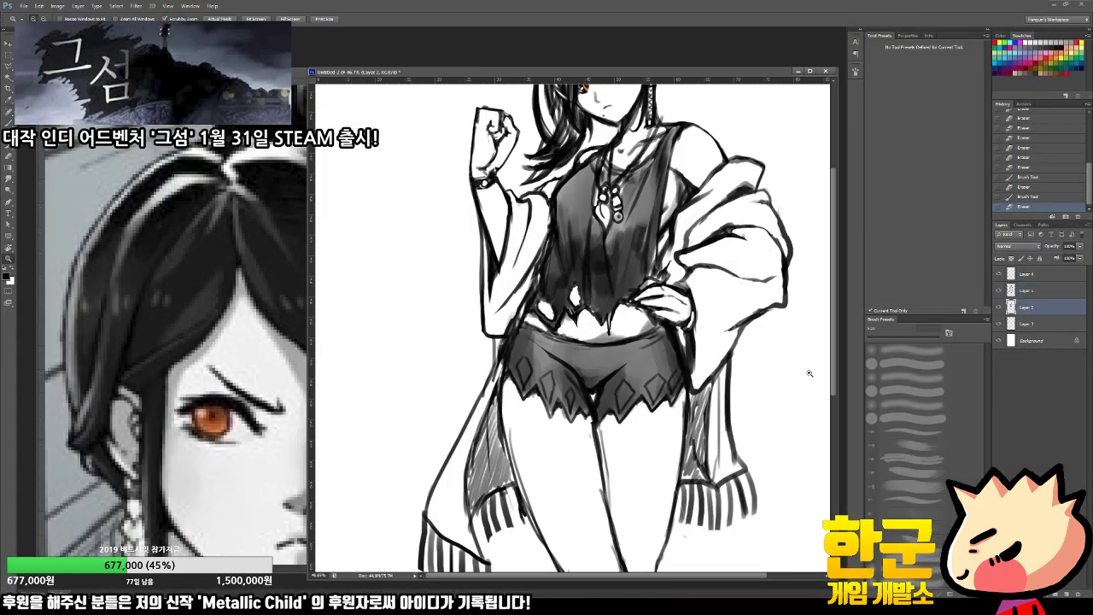
key("b")
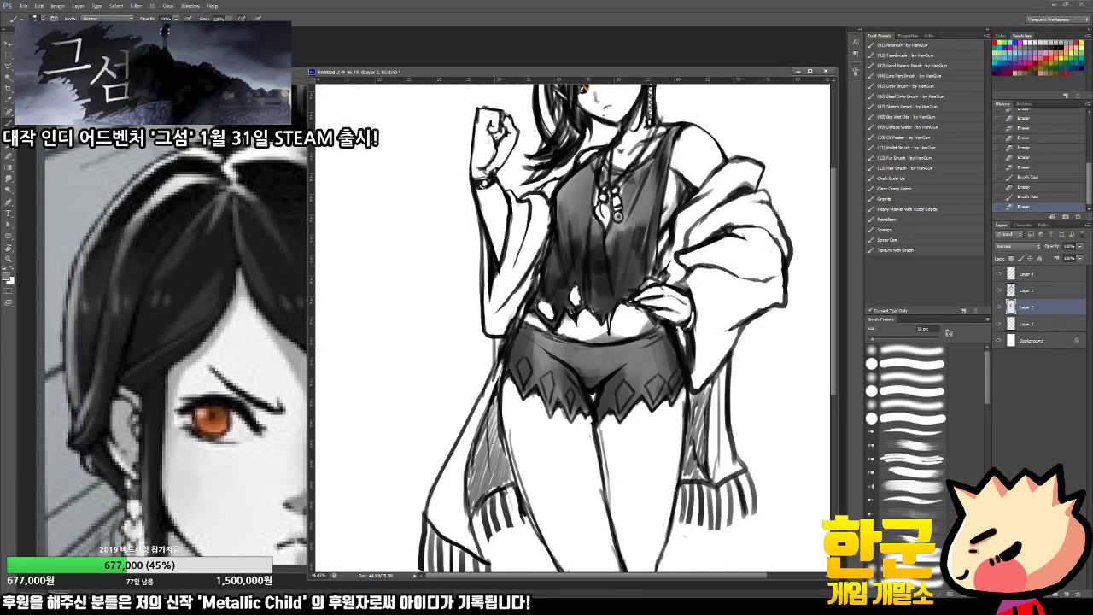
left_click(209, 406)
key("z")
left_click_drag(276, 405, 230, 384)
left_click(452, 464)
key("b")
left_click_drag(489, 376, 455, 500)
left_click_drag(487, 399, 433, 520)
mouse_move(479, 421)
left_mouse_down()
mouse_move(452, 529)
mouse_move(468, 483)
mouse_move(478, 513)
mouse_move(451, 547)
mouse_move(478, 523)
mouse_move(491, 410)
mouse_move(499, 472)
mouse_move(469, 499)
mouse_move(496, 423)
mouse_move(500, 452)
mouse_move(487, 435)
left_mouse_up()
mouse_move(709, 419)
left_mouse_down()
mouse_move(715, 365)
mouse_move(708, 446)
mouse_move(713, 456)
mouse_move(719, 439)
mouse_move(726, 462)
mouse_move(713, 449)
mouse_move(693, 465)
mouse_move(702, 427)
mouse_move(691, 468)
mouse_move(736, 465)
left_mouse_up()
Step: Fill both draped coat sleeves with gray and erase the spill along the edge of the raised arm's sleeve
mouse_move(692, 275)
left_mouse_down()
mouse_move(691, 220)
mouse_move(684, 266)
mouse_move(687, 217)
mouse_move(689, 226)
mouse_move(734, 172)
left_mouse_up()
mouse_move(733, 170)
left_mouse_down()
mouse_move(746, 193)
mouse_move(713, 246)
mouse_move(755, 202)
mouse_move(775, 244)
mouse_move(725, 256)
mouse_move(719, 298)
mouse_move(764, 261)
mouse_move(771, 291)
mouse_move(719, 331)
mouse_move(701, 275)
mouse_move(700, 376)
mouse_move(727, 331)
mouse_move(696, 353)
mouse_move(679, 339)
mouse_move(725, 345)
mouse_move(722, 234)
mouse_move(691, 214)
mouse_move(676, 252)
mouse_move(681, 275)
mouse_move(720, 246)
mouse_move(730, 227)
mouse_move(721, 188)
mouse_move(743, 167)
mouse_move(706, 315)
left_mouse_up()
mouse_move(515, 311)
left_mouse_down()
mouse_move(545, 304)
mouse_move(517, 334)
mouse_move(529, 366)
mouse_move(500, 425)
mouse_move(484, 354)
mouse_move(501, 394)
left_mouse_up()
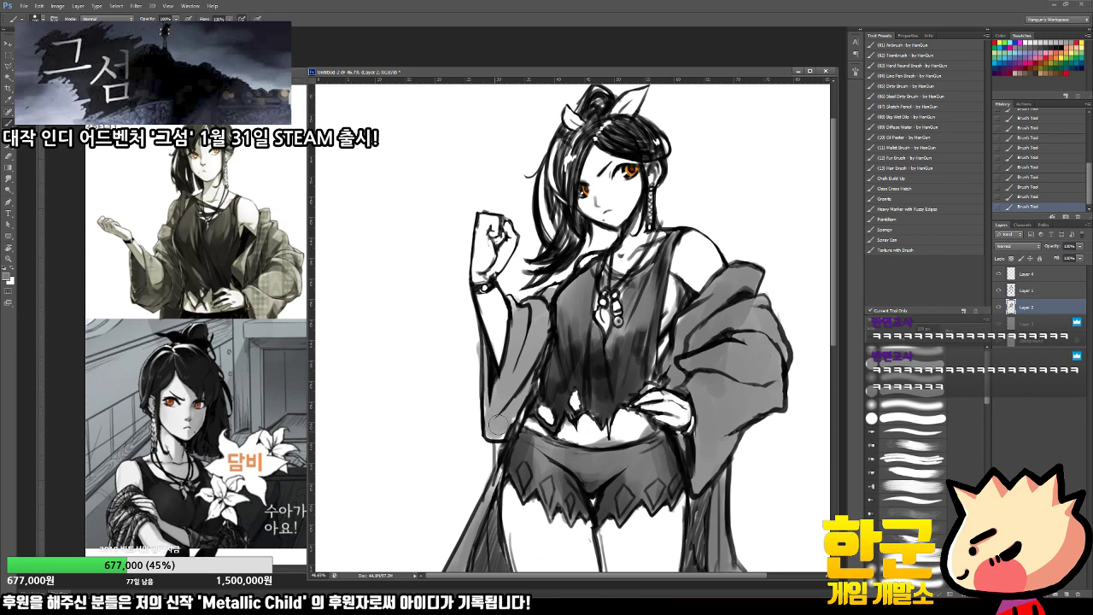
key("e")
left_click_drag(478, 341, 480, 394)
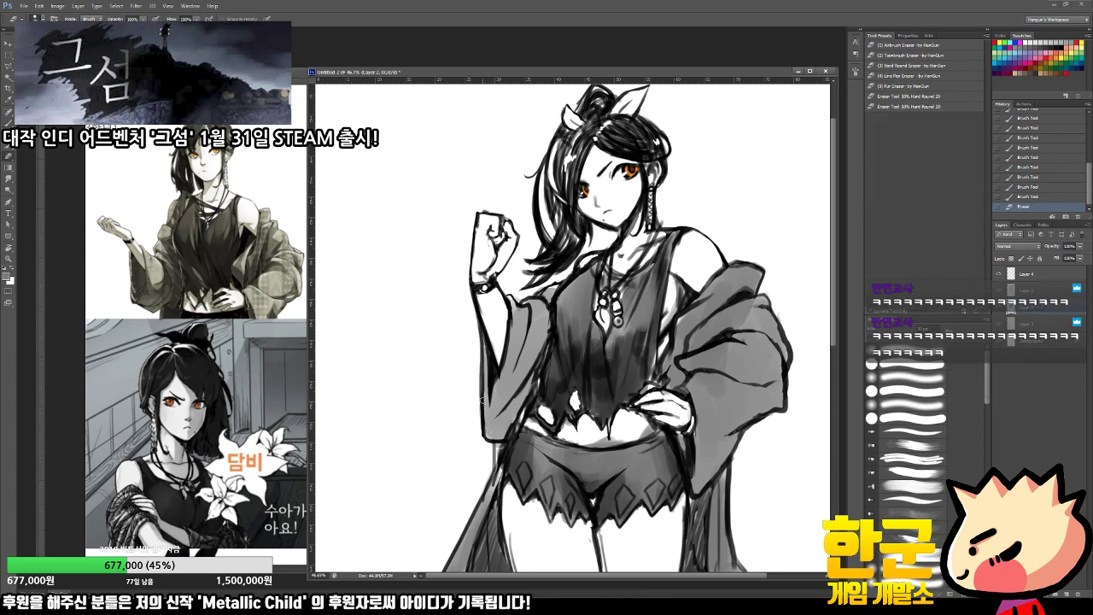
Step: Draw a white chain of diamonds along the hip-side coat sleeve on a new layer with the Hard Round Brush
left_click_drag(738, 391, 815, 393)
left_click_drag(784, 451, 824, 607)
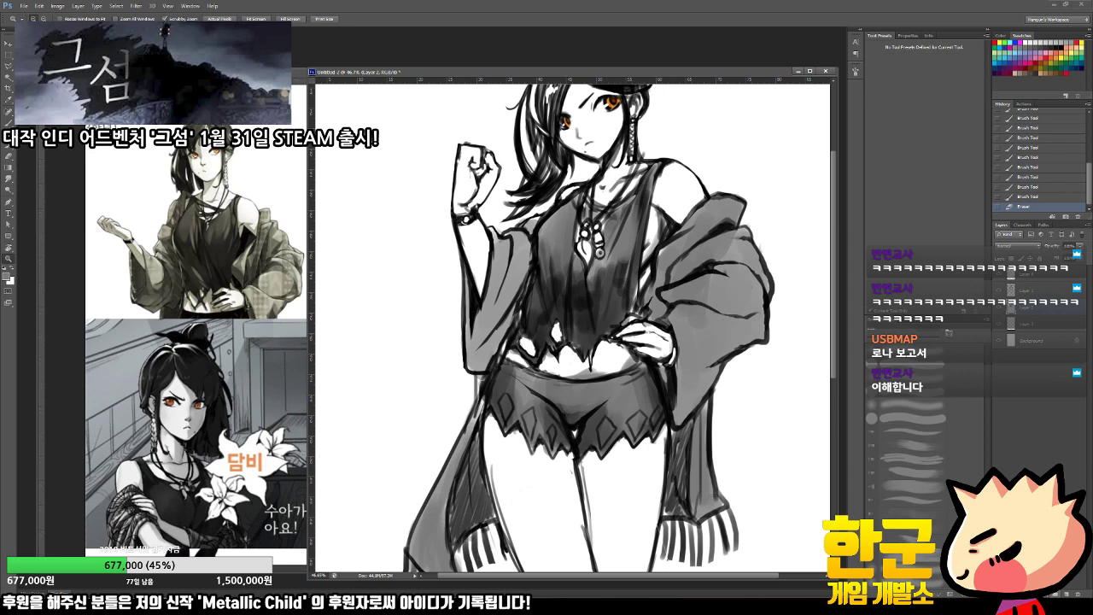
left_click(1066, 594)
key("b")
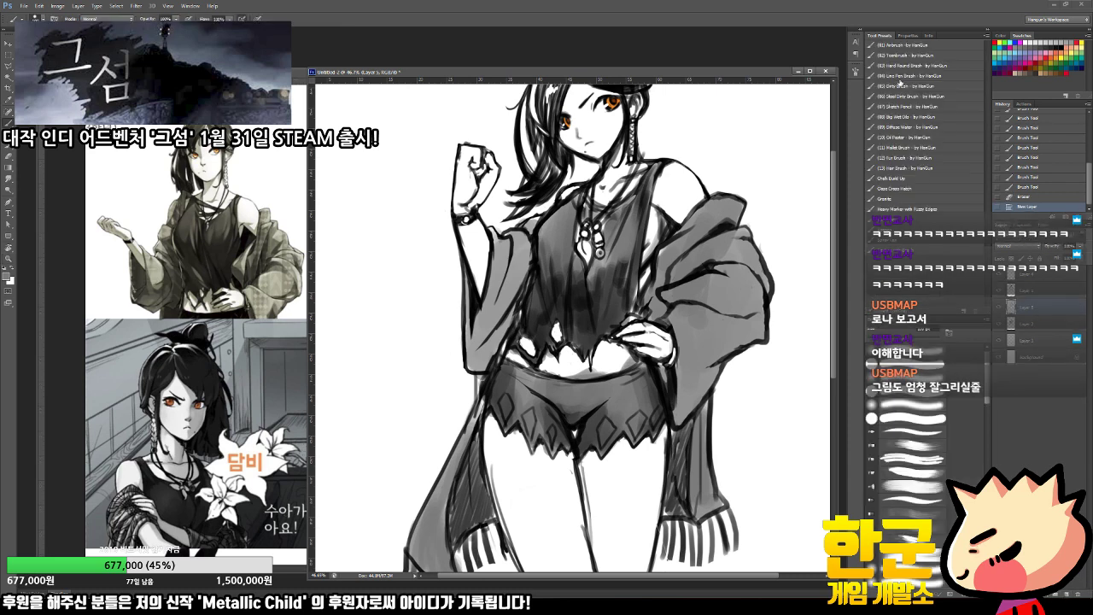
left_click(911, 65)
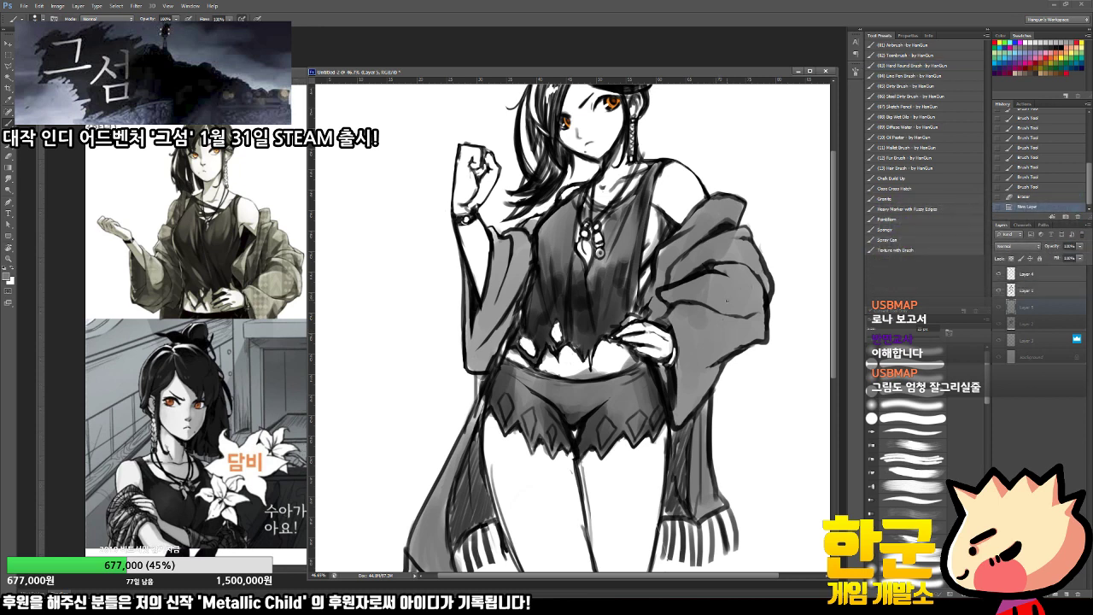
left_click_drag(729, 304, 768, 306)
left_click_drag(680, 286, 711, 366)
key("d")
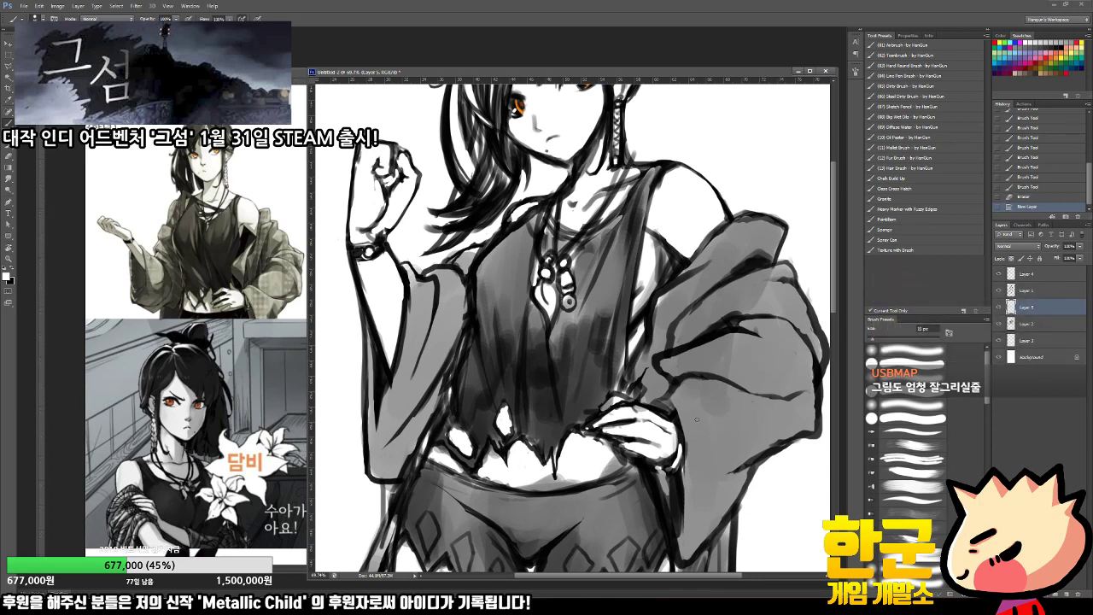
mouse_move(693, 418)
left_mouse_down()
mouse_move(714, 427)
mouse_move(695, 434)
mouse_move(705, 449)
mouse_move(695, 456)
mouse_move(716, 458)
mouse_move(700, 470)
mouse_move(710, 508)
left_mouse_up()
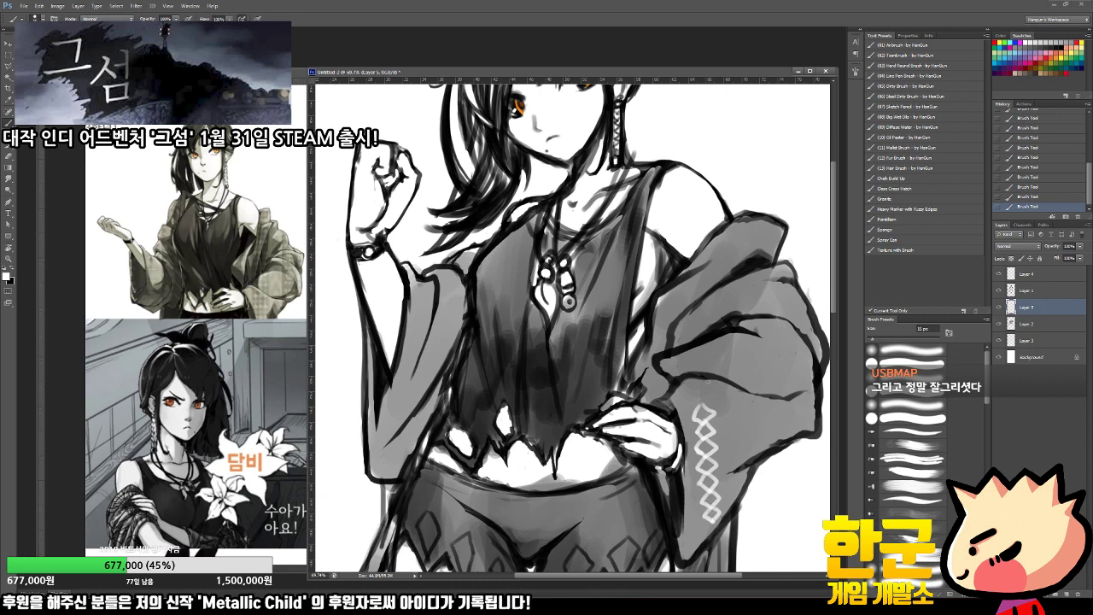
Step: Duplicate the diamond chain farther up the same sleeve and touch up its upper end with the brush
key("m")
left_click_drag(667, 367, 735, 534)
key("v")
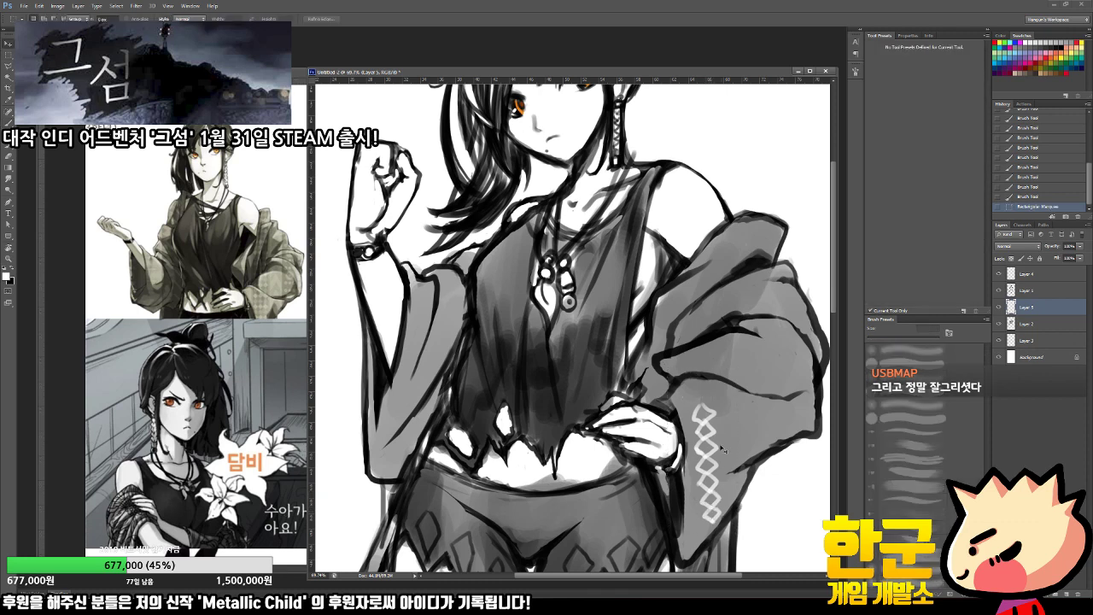
left_click_drag(715, 462, 713, 471)
left_click_drag(708, 466, 694, 332)
left_click_drag(698, 383, 699, 398)
key("ctrl+d")
key("b")
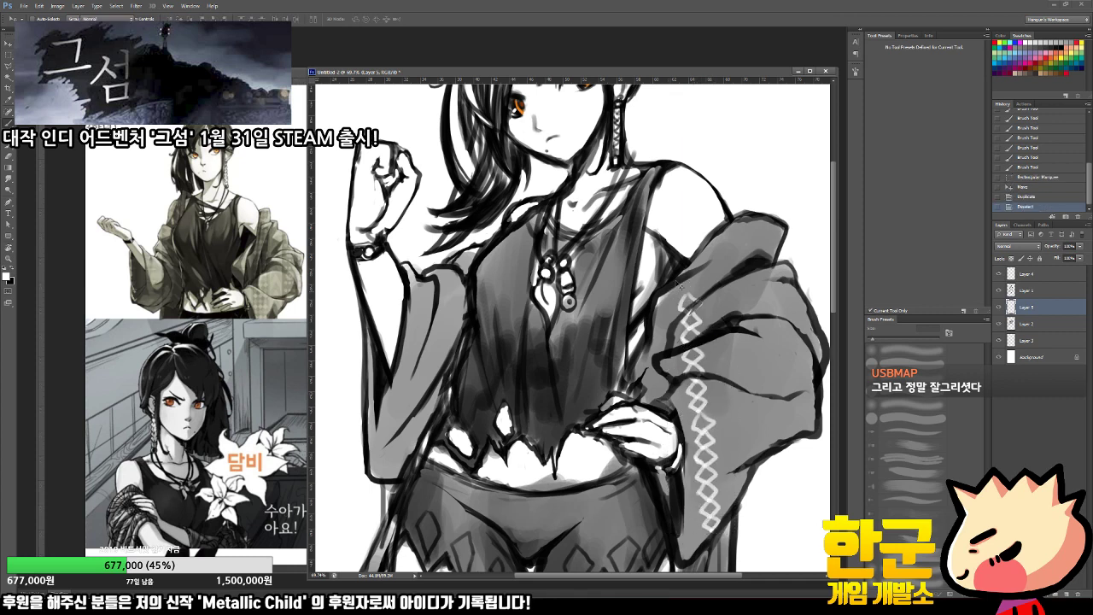
left_click_drag(679, 294, 694, 299)
Step: Draw a white zigzag trim down the inner edge of the raised arm's coat sleeve
left_click_drag(713, 333, 652, 366)
left_click_drag(631, 290, 683, 290)
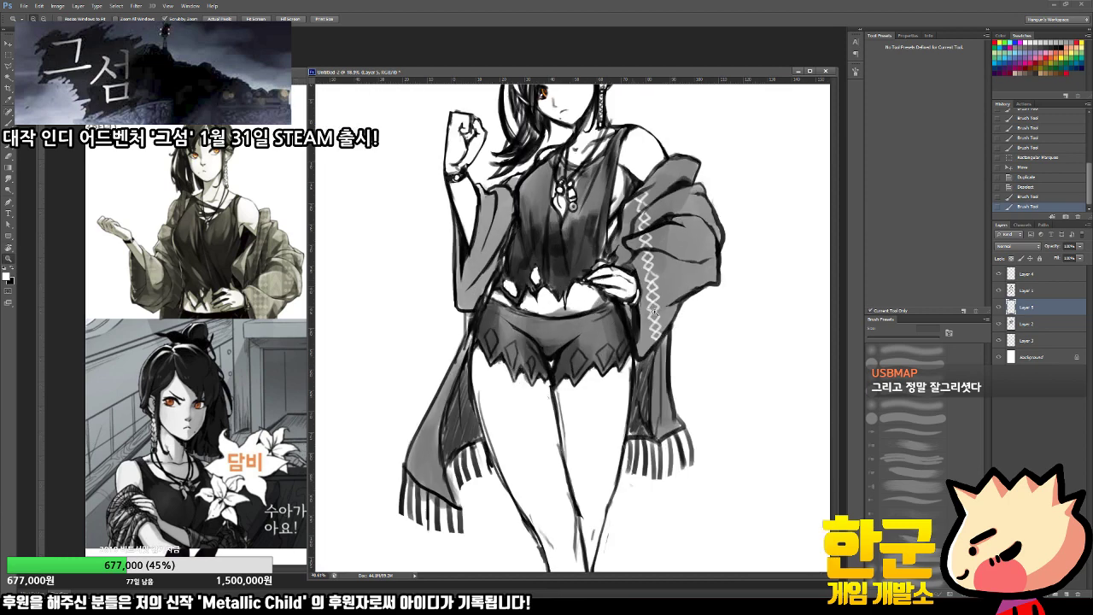
left_click_drag(555, 226, 555, 321)
left_click_drag(512, 311, 549, 321)
key("b")
mouse_move(496, 265)
left_mouse_down()
mouse_move(511, 289)
mouse_move(490, 335)
left_mouse_up()
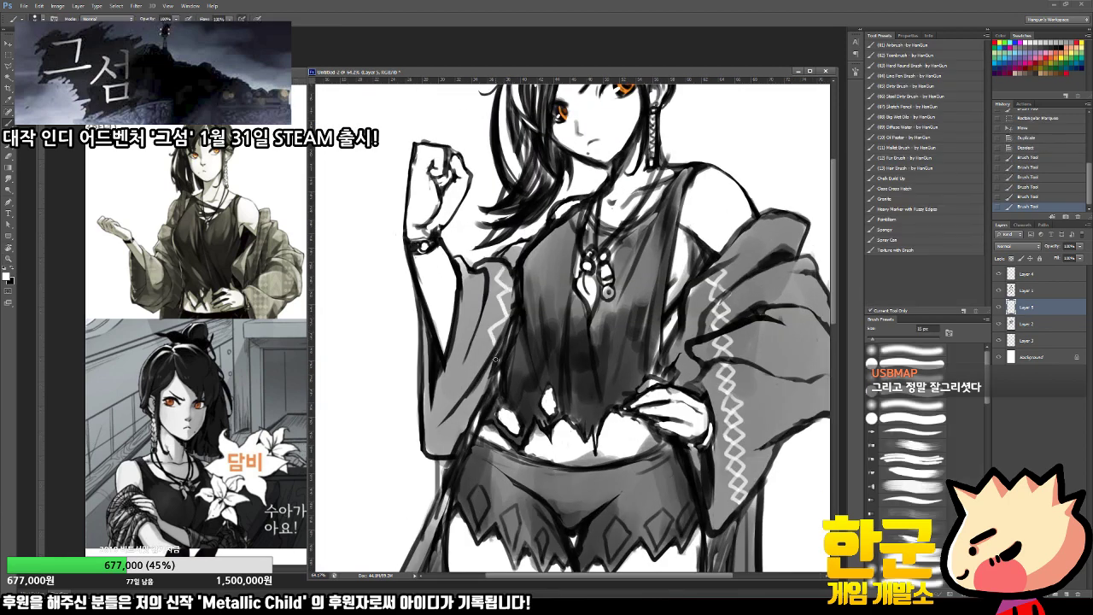
left_click_drag(486, 376, 448, 436)
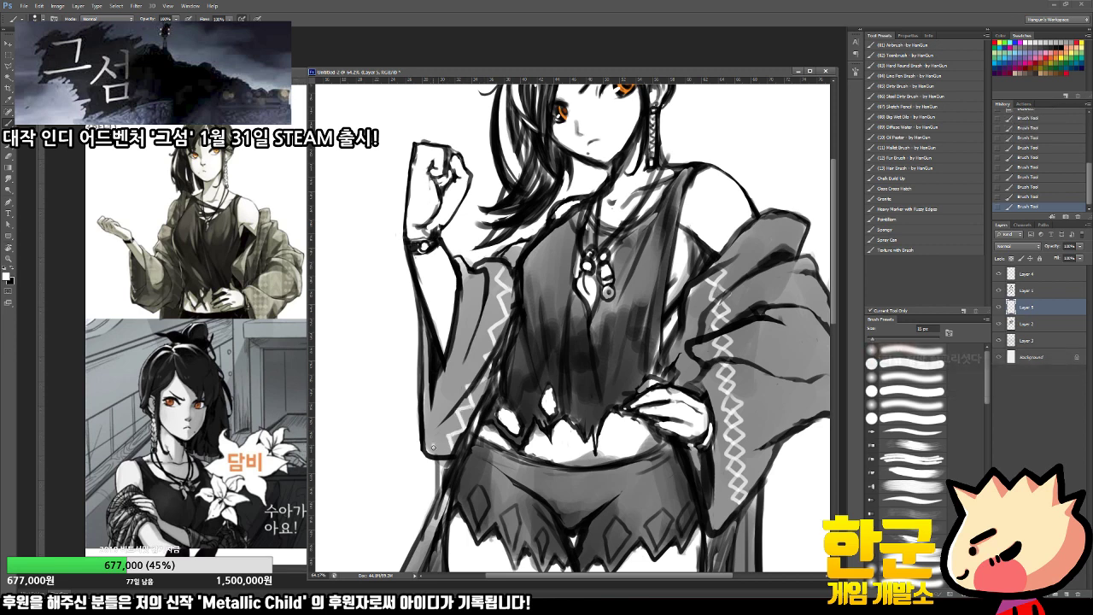
Step: Draw thin white border lines alongside the diamond chain on the hip-side sleeve, redoing the lower stroke
mouse_move(698, 344)
left_mouse_down()
mouse_move(651, 343)
mouse_move(688, 343)
left_mouse_up()
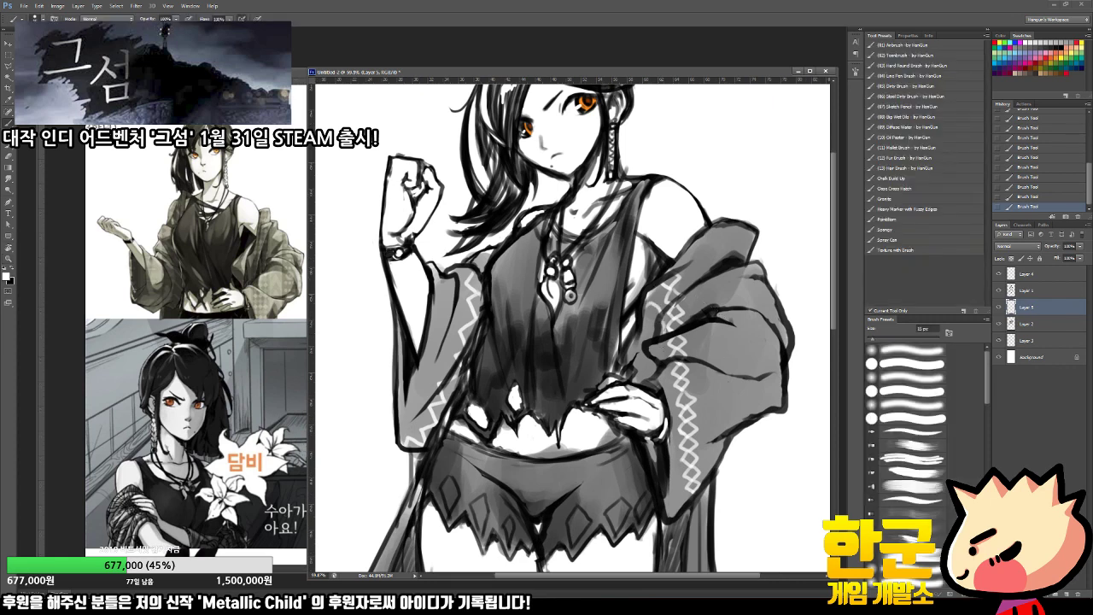
mouse_move(688, 333)
left_mouse_down()
mouse_move(662, 339)
mouse_move(695, 328)
mouse_move(702, 365)
left_mouse_up()
left_click_drag(694, 288, 697, 317)
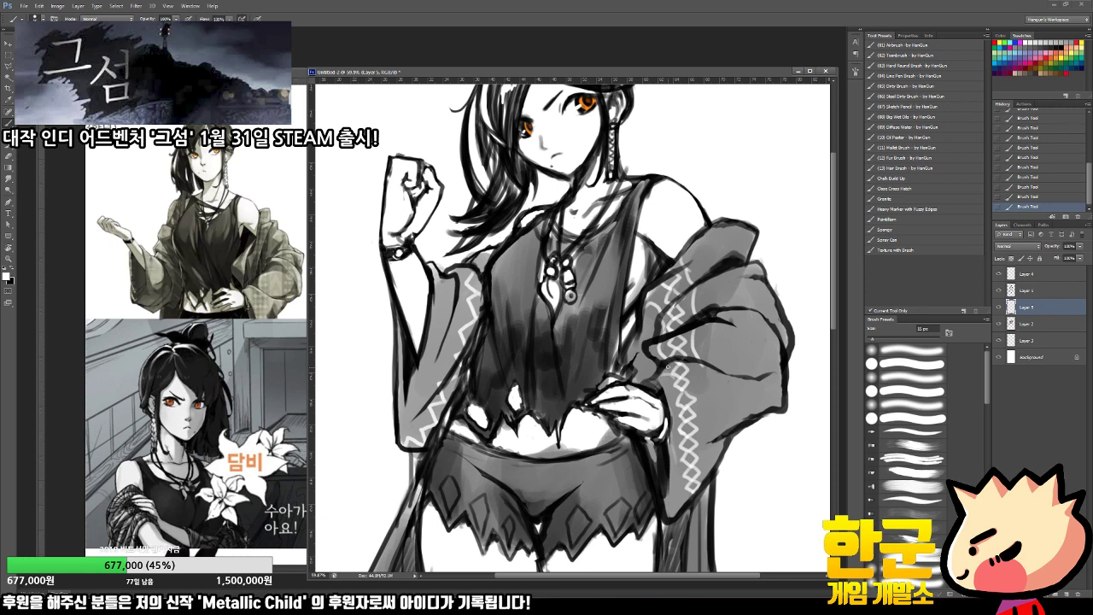
key("e")
key("b")
mouse_move(674, 368)
left_mouse_down()
mouse_move(689, 363)
mouse_move(713, 420)
left_mouse_up()
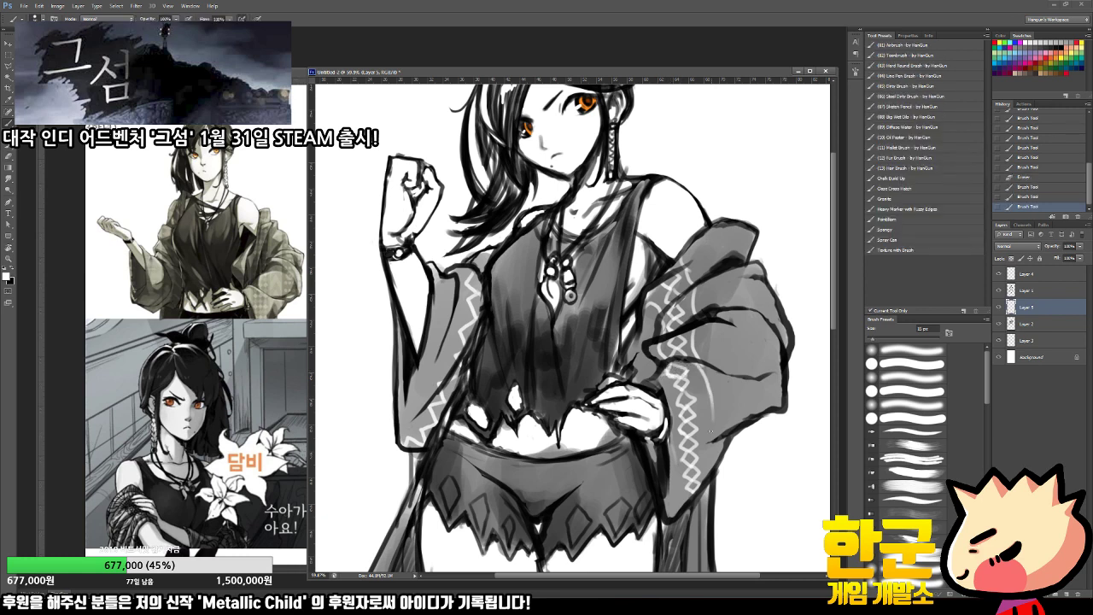
key("ctrl+z")
mouse_move(690, 365)
left_mouse_down()
mouse_move(705, 391)
mouse_move(705, 478)
left_mouse_up()
left_click_drag(668, 436, 673, 467)
left_click_drag(674, 465, 648, 448)
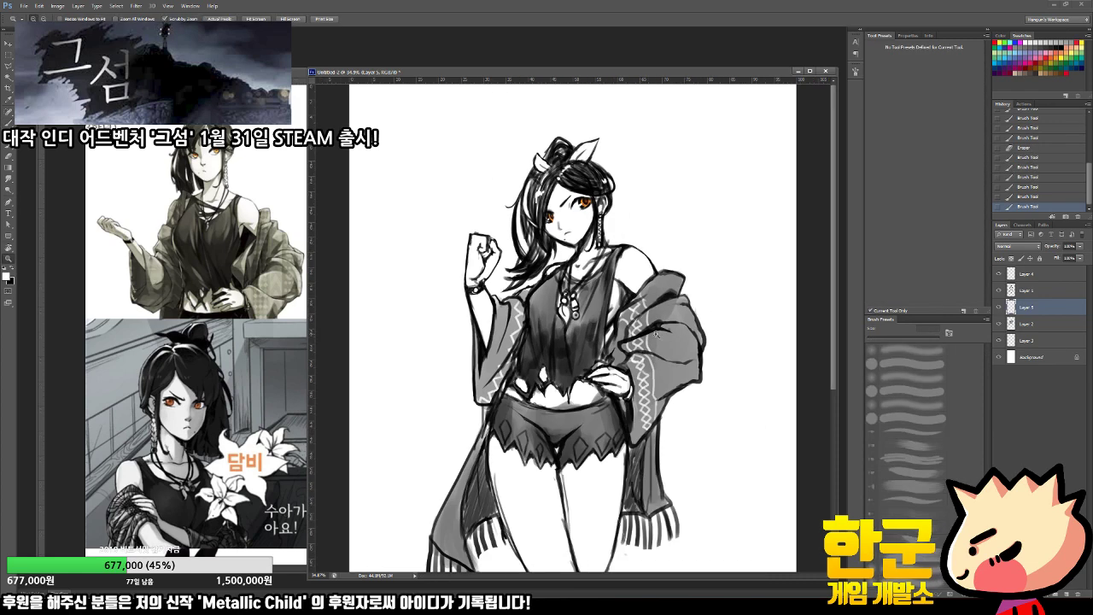
Step: Add a thin white border line beside the zigzag trim on the raised arm's sleeve
mouse_move(656, 334)
left_mouse_down()
mouse_move(693, 339)
mouse_move(554, 410)
left_mouse_up()
left_click_drag(505, 287, 634, 286)
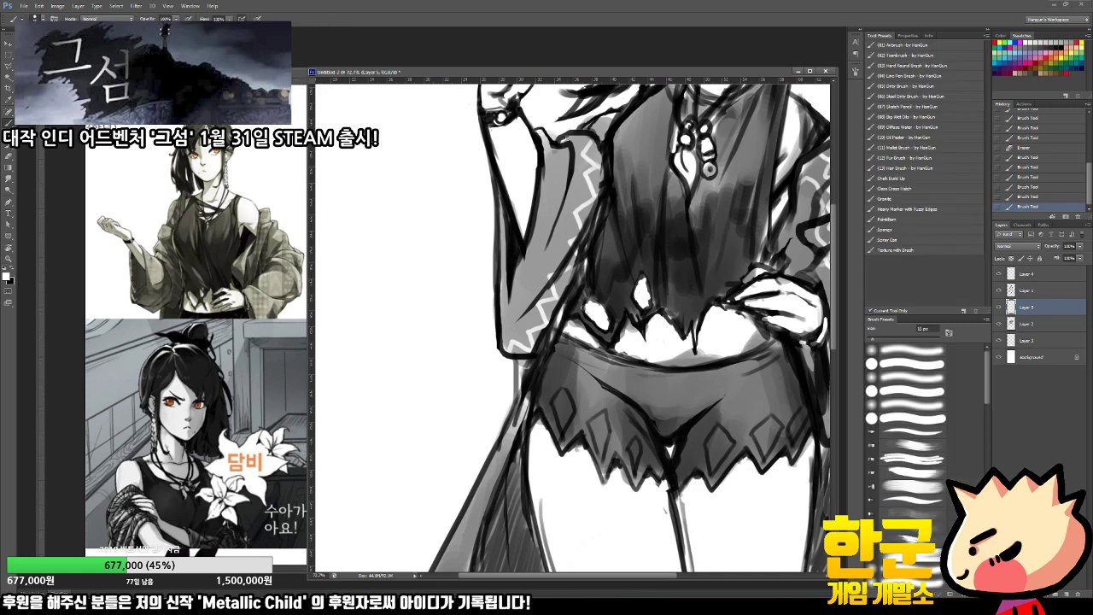
mouse_move(571, 139)
left_mouse_down()
mouse_move(567, 221)
mouse_move(511, 332)
left_mouse_up()
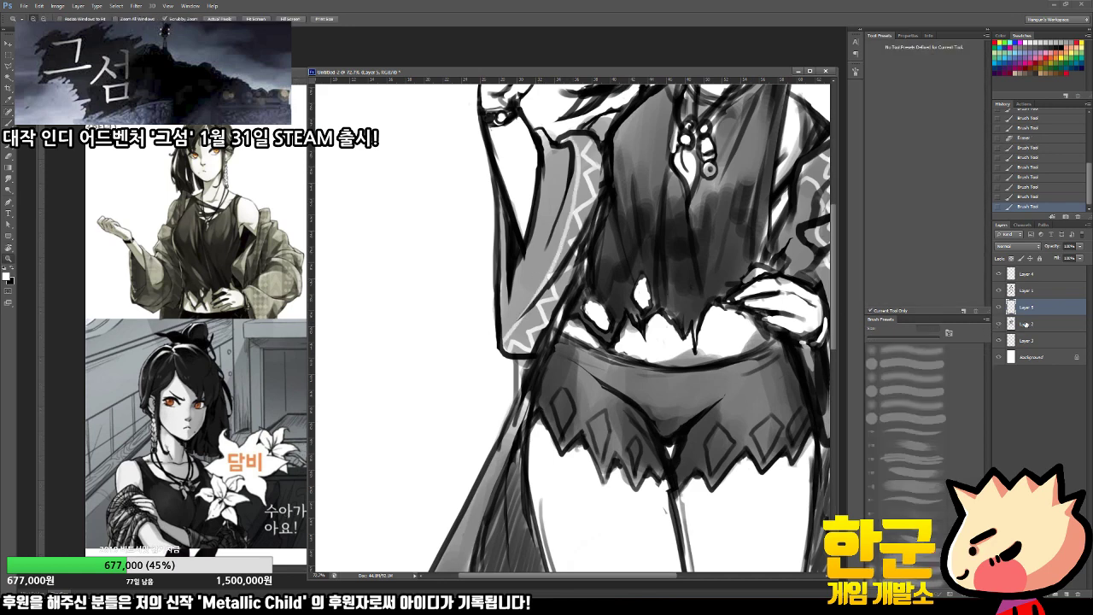
Step: Shade the folds of the raised arm's coat sleeve with gray brush strokes on Layer 2
left_click(1027, 325)
left_click_drag(674, 342, 674, 445)
left_click_drag(710, 413, 667, 413)
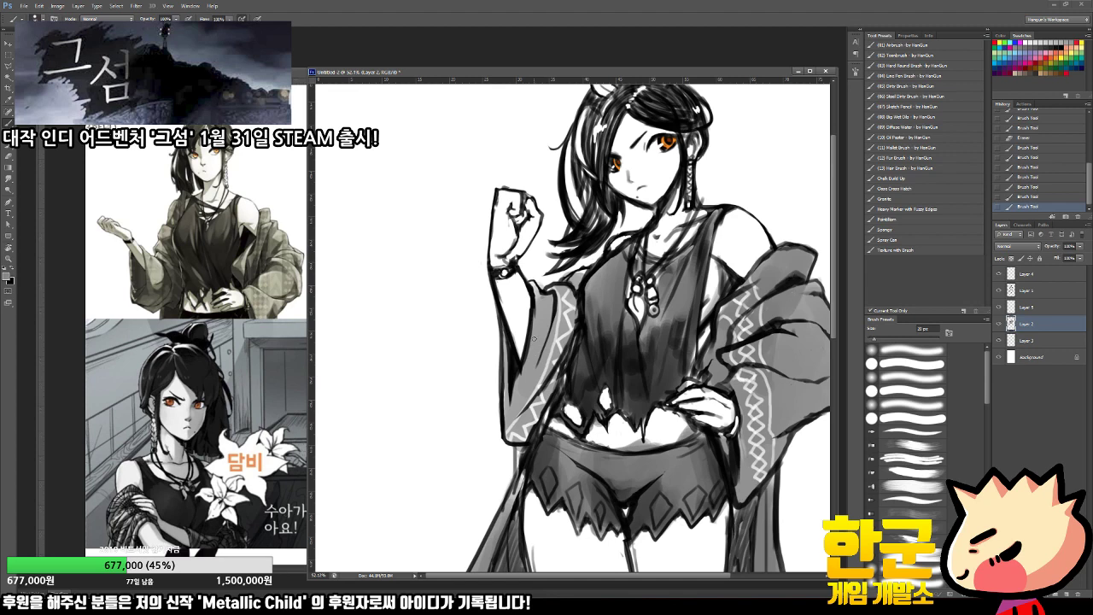
left_click_drag(534, 290, 547, 317)
left_click_drag(505, 346, 524, 431)
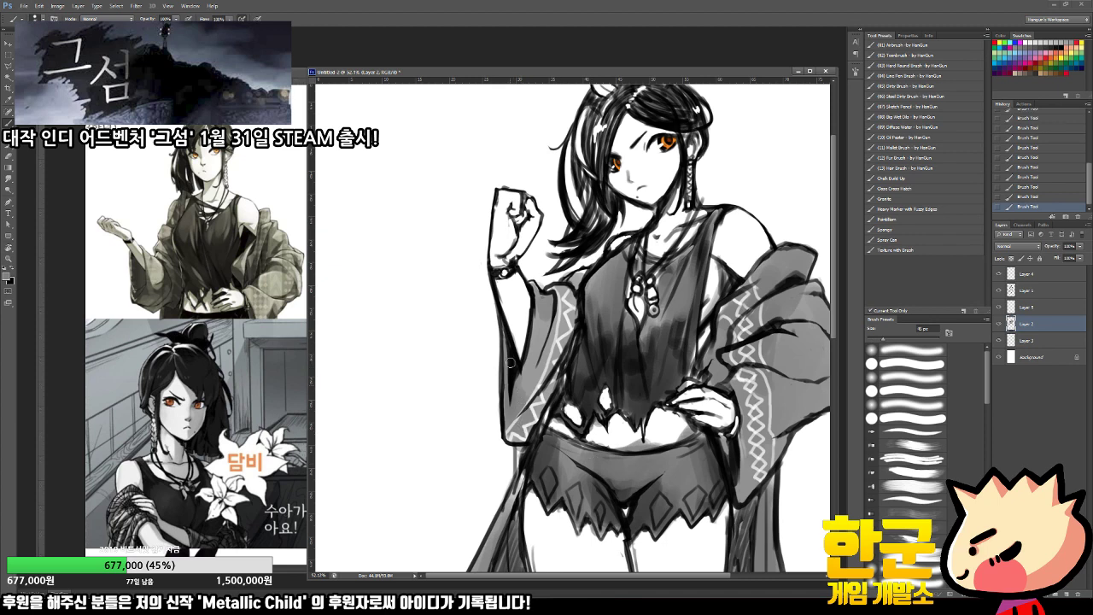
left_click_drag(541, 319, 534, 370)
left_click_drag(770, 380, 595, 366)
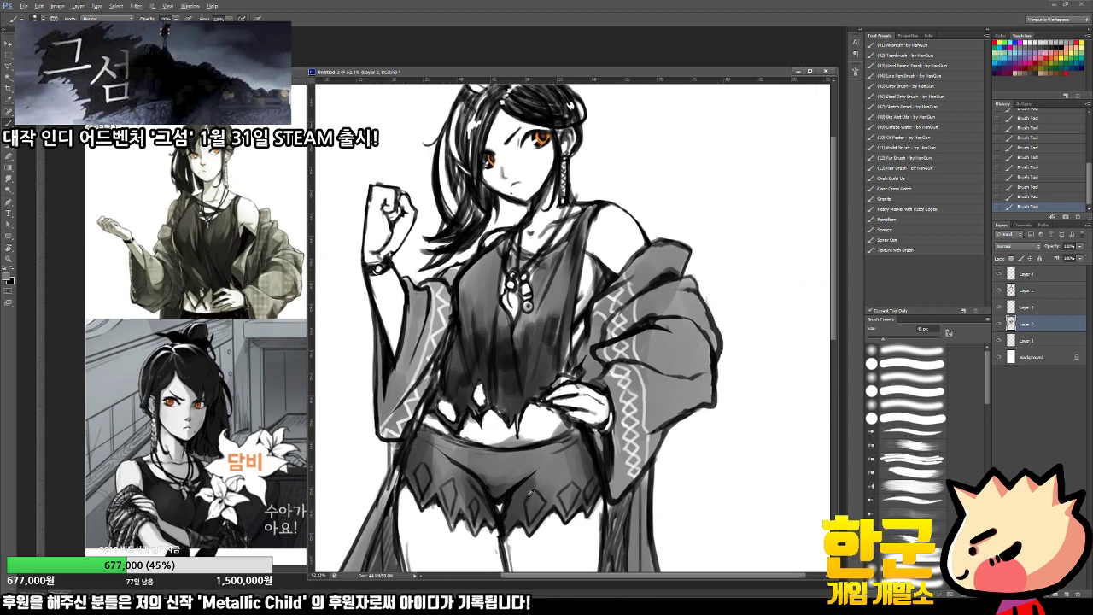
Step: Shade the folds and outer edge of the hip-side coat sleeve with gray brush strokes on Layer 2
mouse_move(623, 445)
left_mouse_down()
mouse_move(613, 469)
mouse_move(632, 449)
mouse_move(622, 444)
mouse_move(639, 443)
mouse_move(611, 459)
left_mouse_up()
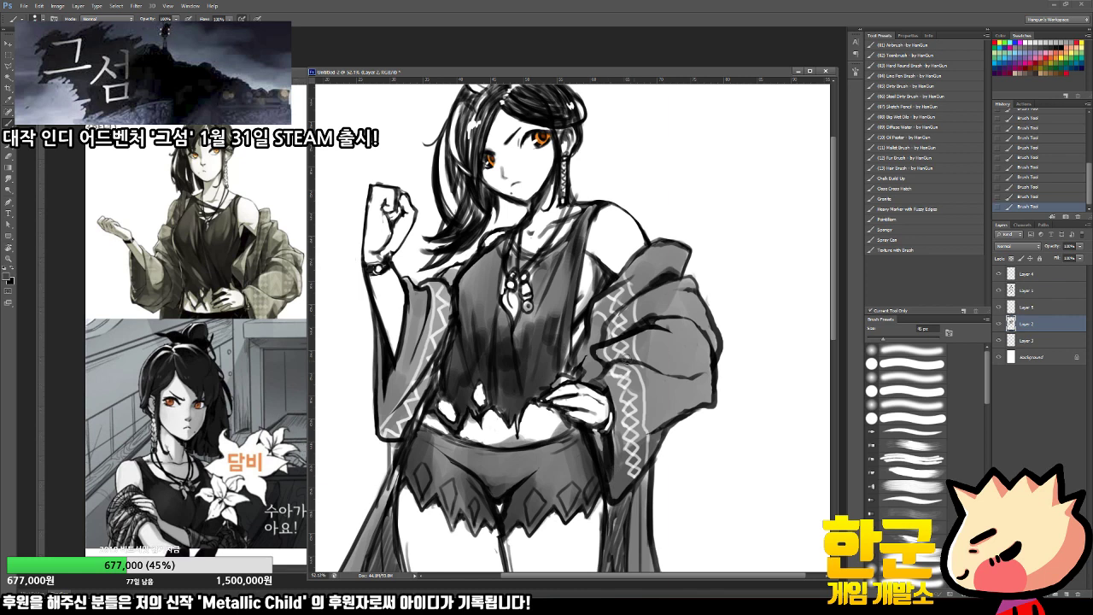
mouse_move(637, 359)
left_mouse_down()
mouse_move(606, 355)
mouse_move(703, 370)
mouse_move(681, 320)
mouse_move(708, 334)
mouse_move(690, 284)
mouse_move(716, 337)
mouse_move(691, 283)
left_mouse_up()
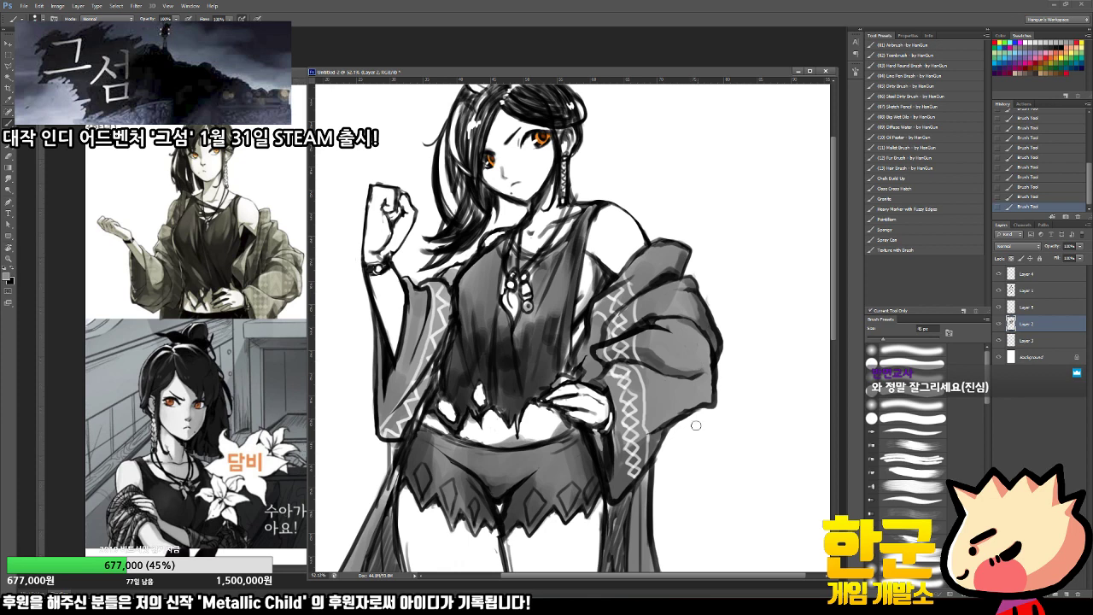
scroll(696, 425, "down", 5)
scroll(701, 391, "up", 6)
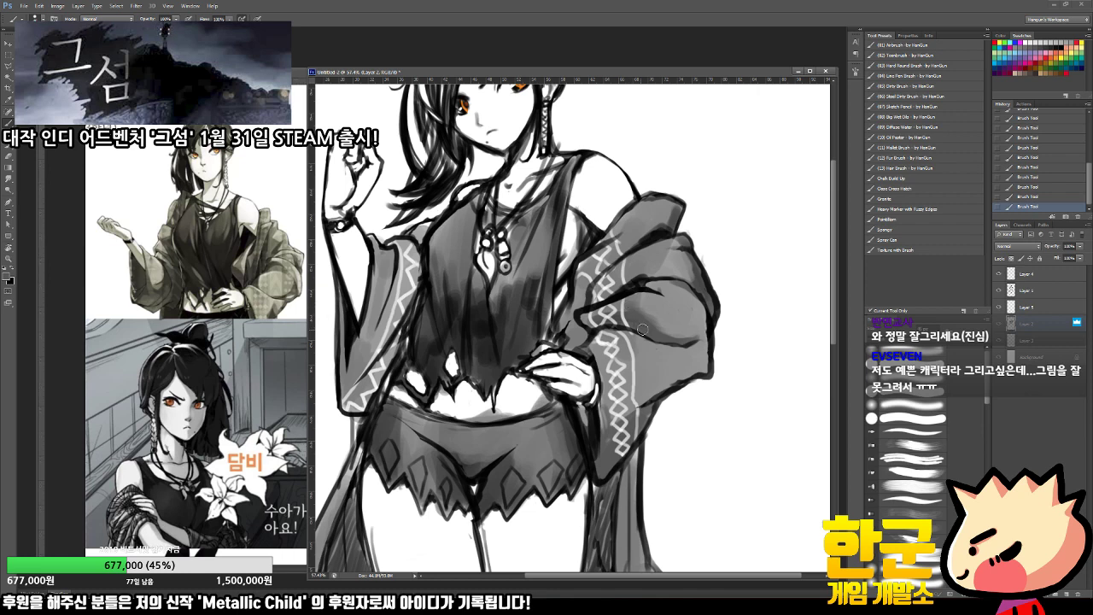
key("ctrl+0")
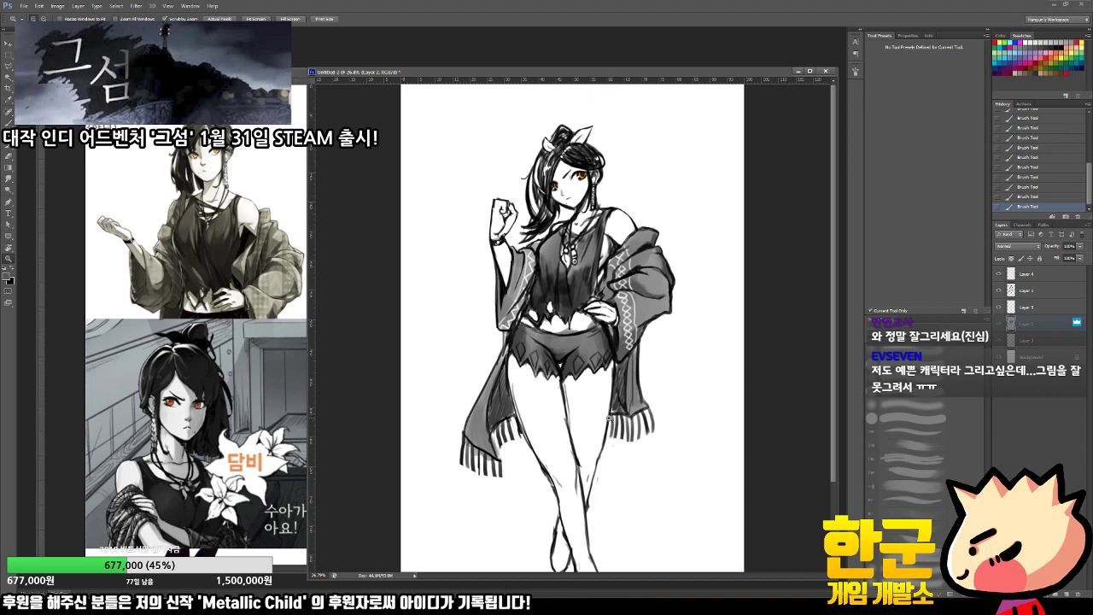
Step: Erase stray lines along the legs and feet on the line art layer and close the gap in the back heel's outline
mouse_move(574, 472)
left_mouse_down()
mouse_move(573, 371)
mouse_move(605, 376)
left_mouse_up()
key("b")
left_click(1025, 289)
key("e")
left_click_drag(534, 356, 526, 366)
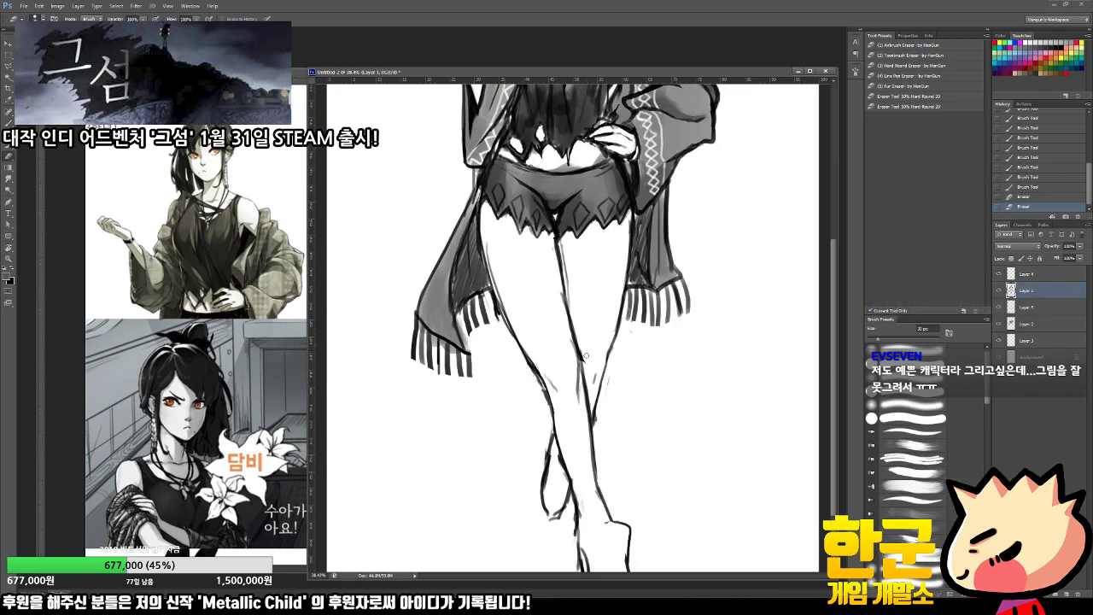
left_click_drag(605, 396, 603, 404)
left_click_drag(565, 470, 541, 486)
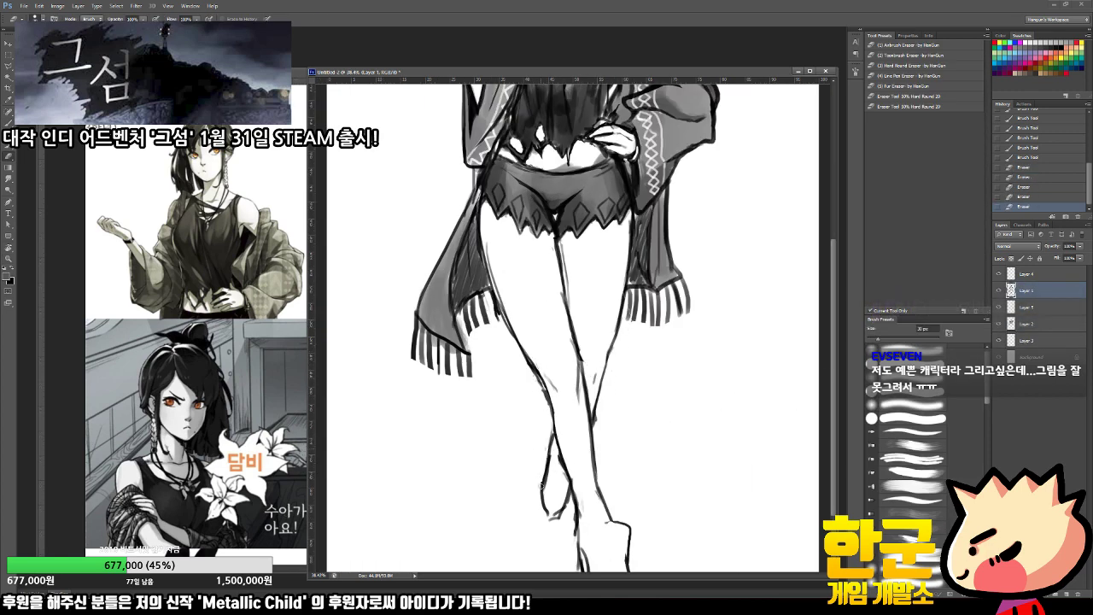
left_click(585, 508)
mouse_move(585, 508)
left_mouse_down()
mouse_move(583, 445)
mouse_move(588, 509)
left_mouse_up()
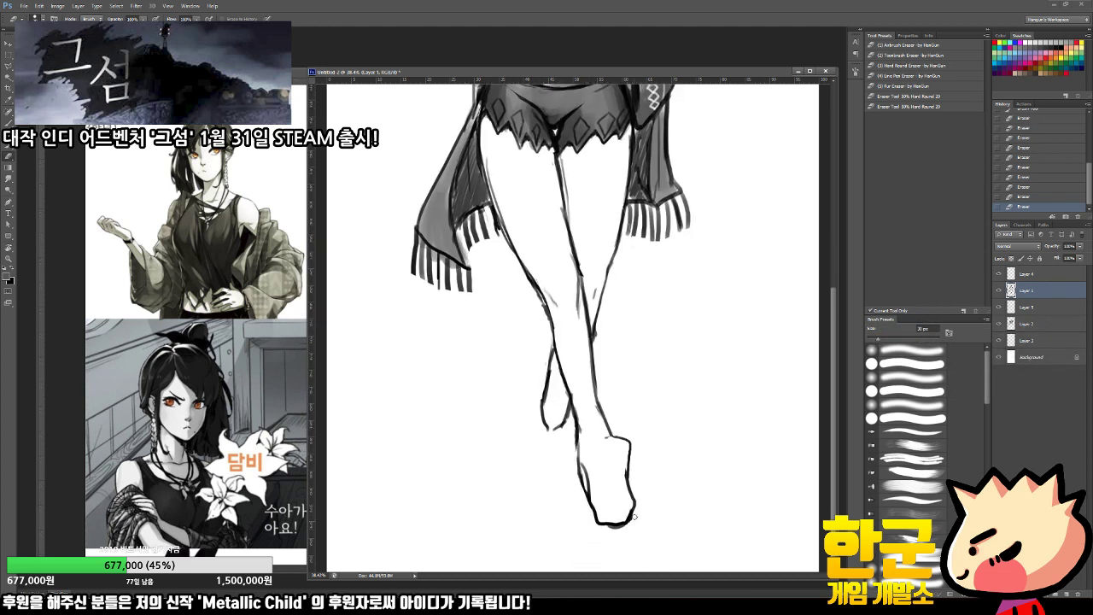
key("b")
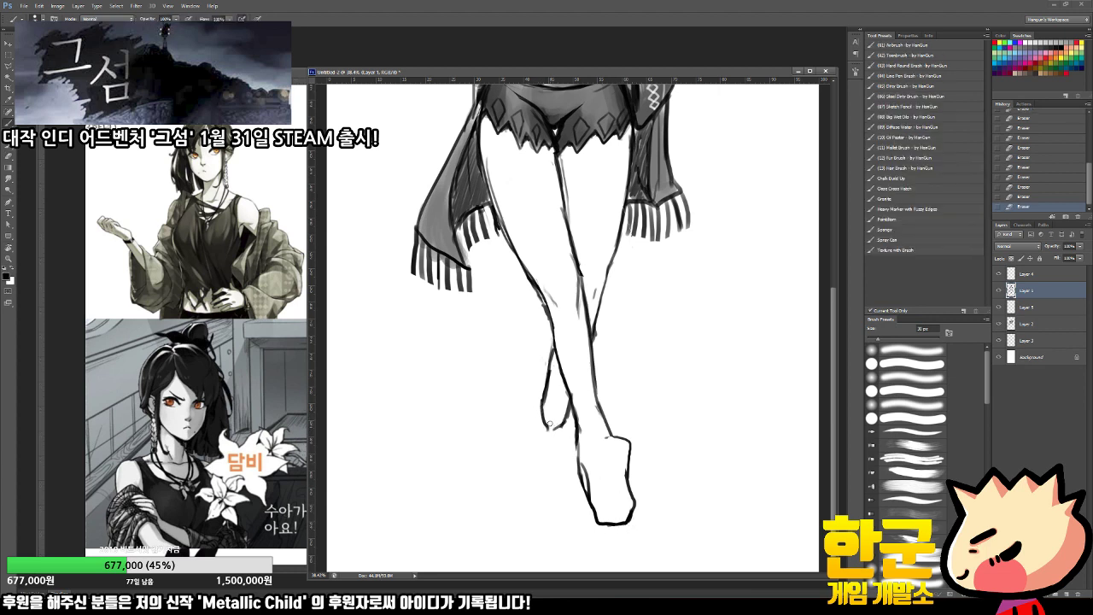
left_click_drag(472, 269, 473, 337)
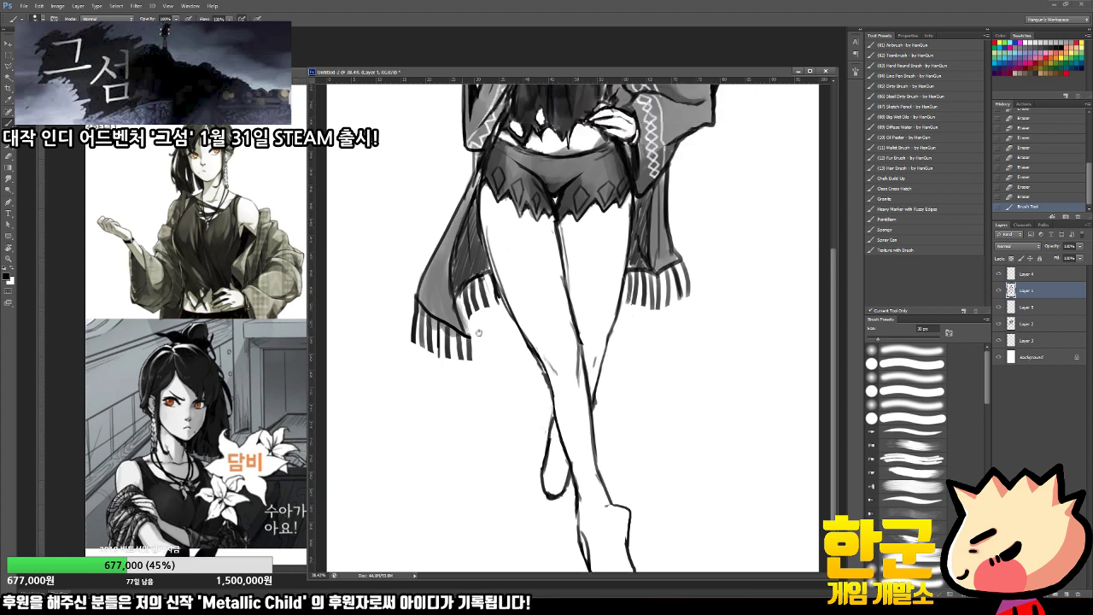
key("e")
left_click(1031, 324)
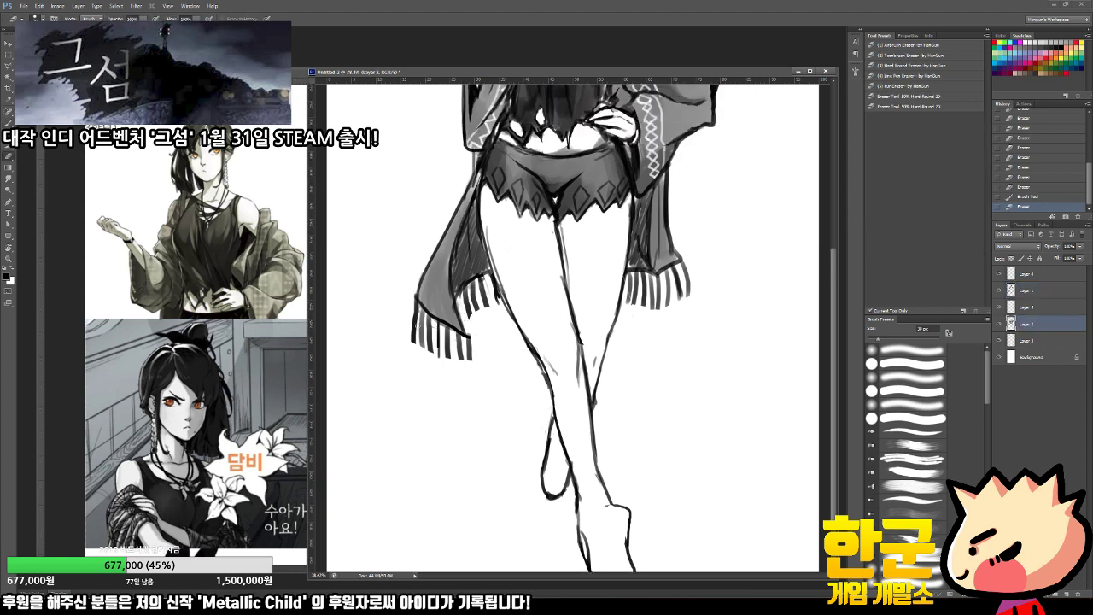
mouse_move(419, 325)
left_mouse_down()
mouse_move(475, 291)
mouse_move(422, 346)
mouse_move(443, 360)
left_mouse_up()
key("b")
left_click_drag(447, 326, 450, 362)
mouse_move(451, 328)
left_mouse_down()
mouse_move(456, 362)
mouse_move(469, 362)
left_mouse_up()
left_click_drag(460, 290, 468, 323)
key("e")
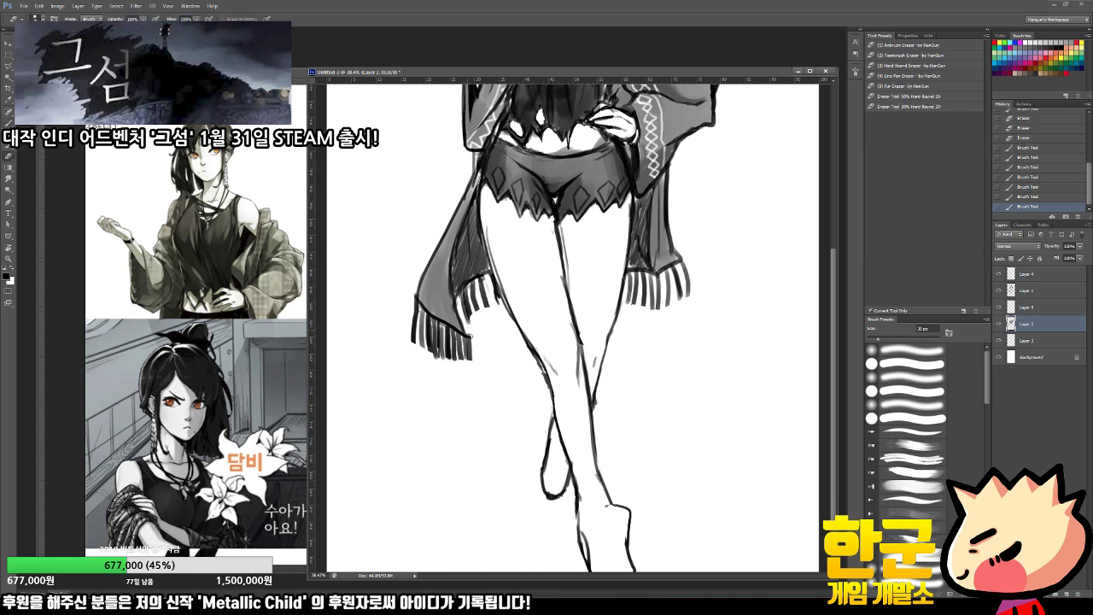
left_click(563, 341)
key("ctrl+alt+z")
key("ctrl+alt+z")
key("ctrl+alt+z")
key("ctrl+alt+z")
key("ctrl+alt+z")
key("ctrl+alt+z")
key("ctrl+alt+z")
key("ctrl+alt+z")
key("ctrl+alt+z")
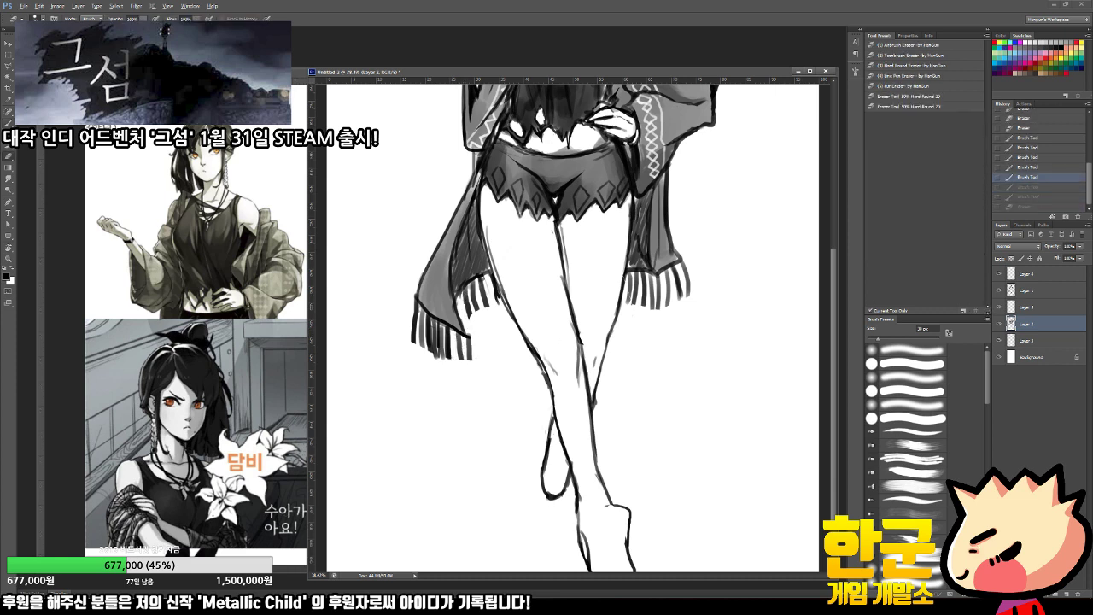
Step: Thicken the fringe of the coat hem below the raised arm with black strands on the line art layer, trimming the tips with the Eraser
left_click(1021, 292)
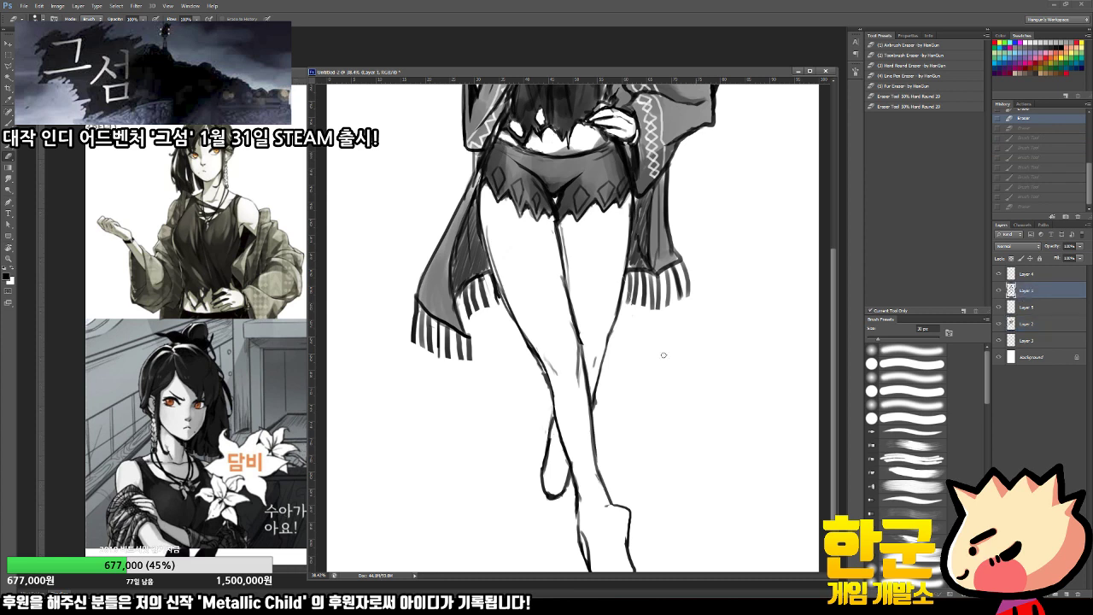
key("b")
mouse_move(420, 302)
left_mouse_down()
mouse_move(428, 338)
mouse_move(455, 359)
left_mouse_up()
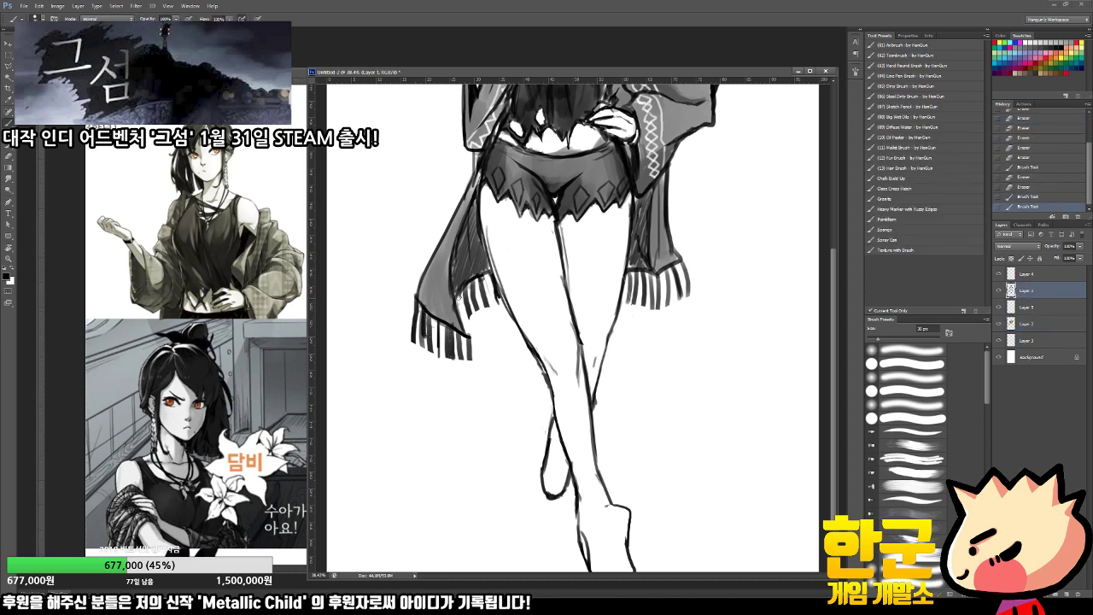
left_click_drag(459, 295, 468, 326)
mouse_move(480, 278)
left_mouse_down()
mouse_move(492, 307)
mouse_move(467, 362)
left_mouse_up()
key("e")
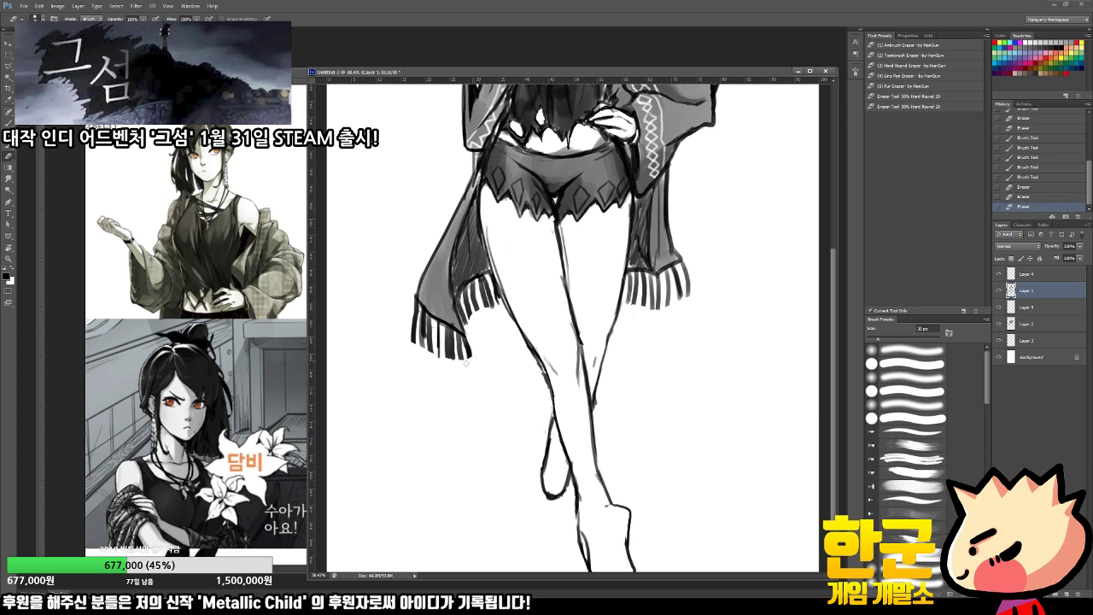
mouse_move(413, 340)
left_mouse_down()
mouse_move(420, 354)
mouse_move(455, 359)
left_mouse_up()
Step: Add black strands to the fringe on the hip-side coat hem and touch up the opposite hem's fringe
key("b")
mouse_move(659, 272)
left_mouse_down()
mouse_move(666, 309)
mouse_move(688, 297)
left_mouse_up()
mouse_move(623, 271)
left_mouse_down()
mouse_move(629, 307)
mouse_move(654, 310)
left_mouse_up()
left_click_drag(661, 272, 665, 294)
mouse_move(472, 282)
left_mouse_down()
mouse_move(483, 314)
mouse_move(445, 325)
mouse_move(451, 311)
left_mouse_up()
Step: Paint the feet and lower legs gray up to the knees on Layer 2 with an enlarged brush and the coat's sampled gray
key("z")
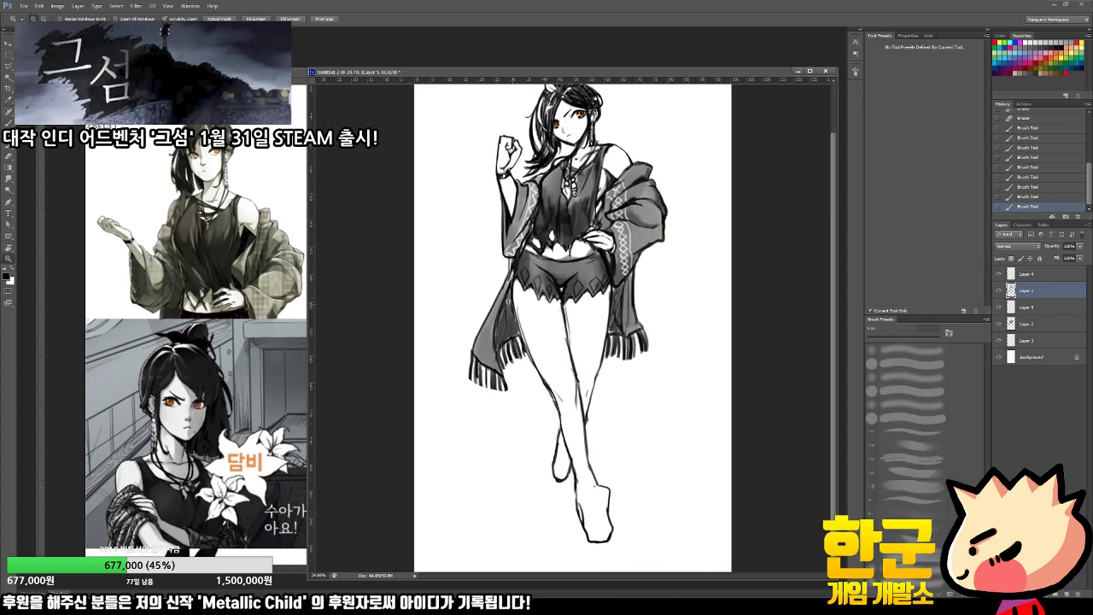
left_click_drag(589, 298, 546, 294)
key("ctrl+0")
key("b")
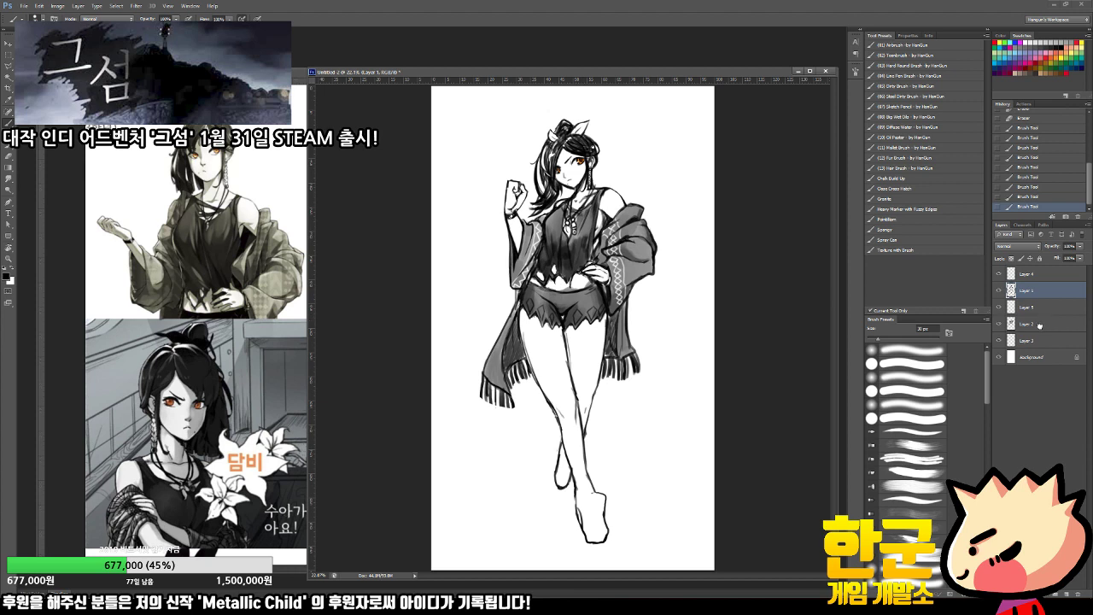
left_click(1039, 325)
key("bracketright")
key("bracketright")
key("bracketright")
key("bracketright")
key("bracketright")
key("bracketright")
key("bracketright")
key("bracketright")
key("bracketright")
key("bracketright")
key("bracketright")
key("bracketright")
left_click(635, 281, "alt")
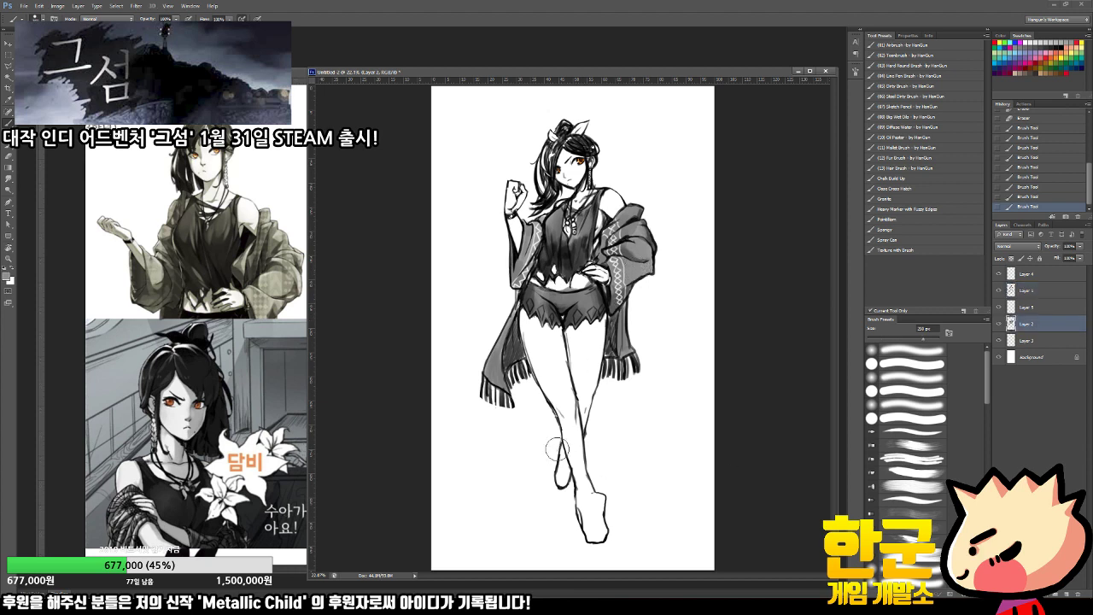
left_click_drag(569, 436, 592, 519)
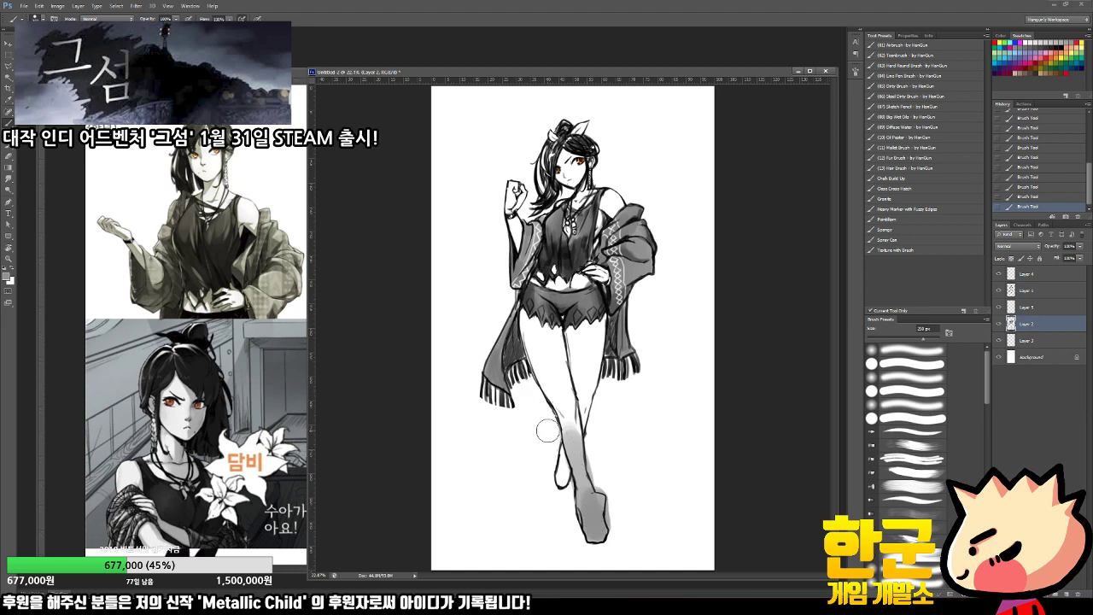
left_click_drag(576, 477, 592, 520)
left_click_drag(600, 515, 601, 524)
mouse_move(557, 462)
left_mouse_down()
mouse_move(563, 476)
mouse_move(567, 451)
left_mouse_up()
mouse_move(555, 381)
left_mouse_down()
mouse_move(577, 470)
mouse_move(580, 390)
mouse_move(582, 436)
left_mouse_up()
Step: Fade the gray at the knees and shins with a larger Eraser and clean the spill around the legs and feet
key("e")
left_click_drag(560, 397, 571, 408)
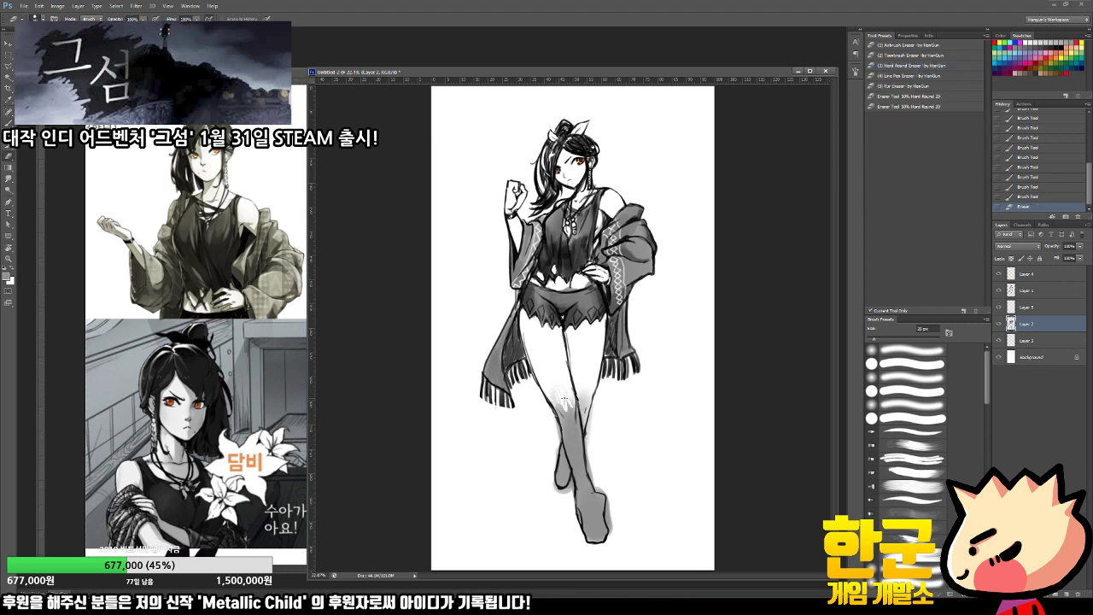
key("]")
key("]")
key("]")
key("]")
key("]")
key("]")
key("]")
key("]")
key("]")
left_click_drag(558, 394, 576, 431)
left_click_drag(573, 419, 581, 458)
left_click_drag(575, 431, 581, 462)
left_click_drag(575, 430, 580, 459)
left_click_drag(587, 385, 587, 417)
mouse_move(588, 389)
left_mouse_down()
mouse_move(594, 452)
mouse_move(568, 419)
mouse_move(583, 488)
left_mouse_up()
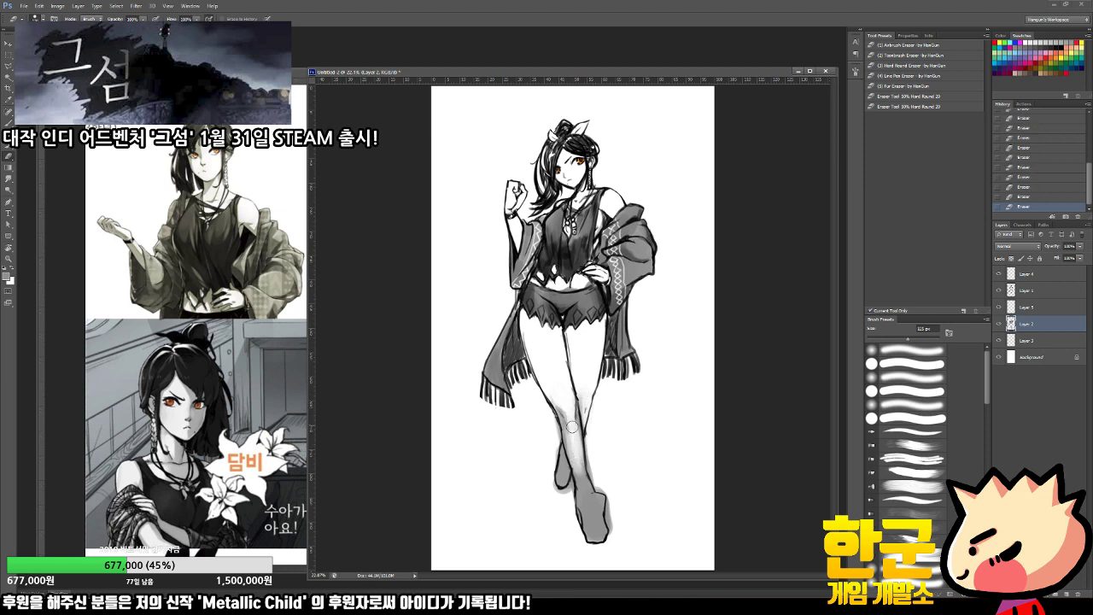
mouse_move(572, 427)
left_mouse_down()
mouse_move(583, 493)
mouse_move(533, 484)
mouse_move(549, 451)
mouse_move(562, 493)
left_mouse_up()
key("bracketleft")
key("bracketleft")
key("bracketleft")
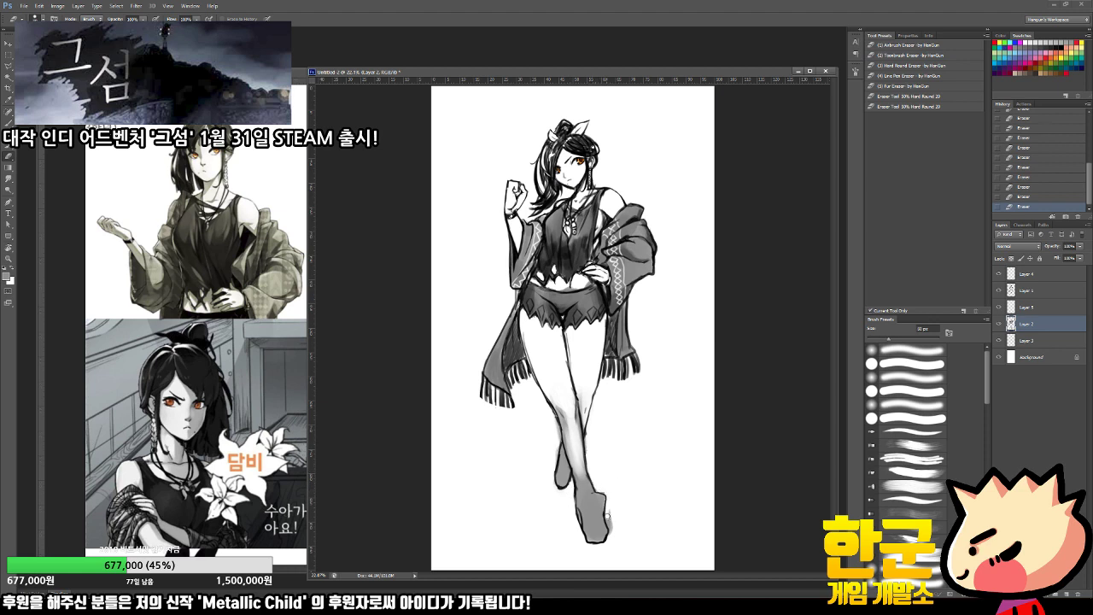
Step: Load Layer 2's pixels as a selection, darken the front foot with a large black brush, and deselect
left_click(1012, 326, "ctrl")
key("b")
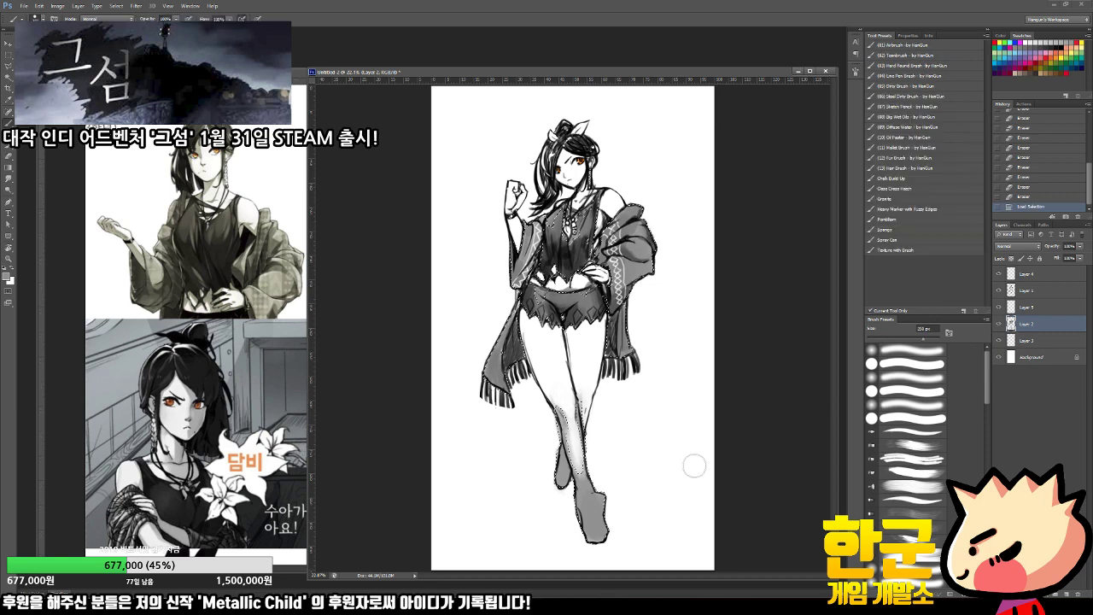
key("d")
left_click_drag(585, 519, 602, 540)
key("ctrl+z")
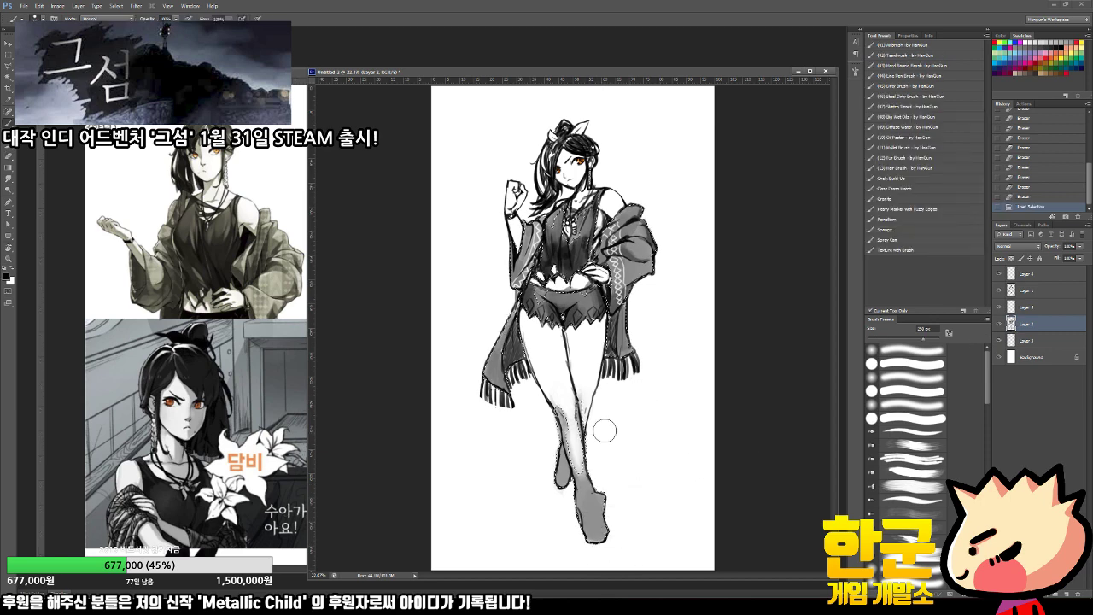
key("bracketright")
key("bracketright")
key("bracketright")
key("bracketright")
key("bracketright")
left_click_drag(512, 517, 747, 514)
mouse_move(619, 489)
left_mouse_down()
mouse_move(617, 529)
mouse_move(534, 454)
left_mouse_up()
mouse_move(616, 541)
left_mouse_down()
mouse_move(608, 529)
mouse_move(575, 547)
mouse_move(551, 524)
left_mouse_up()
mouse_move(554, 517)
left_mouse_down()
mouse_move(598, 576)
mouse_move(613, 569)
mouse_move(640, 502)
left_mouse_up()
key("ctrl+d")
Step: Create a new layer directly above the Background and paint gray shadows on the face beneath the hair
key("z")
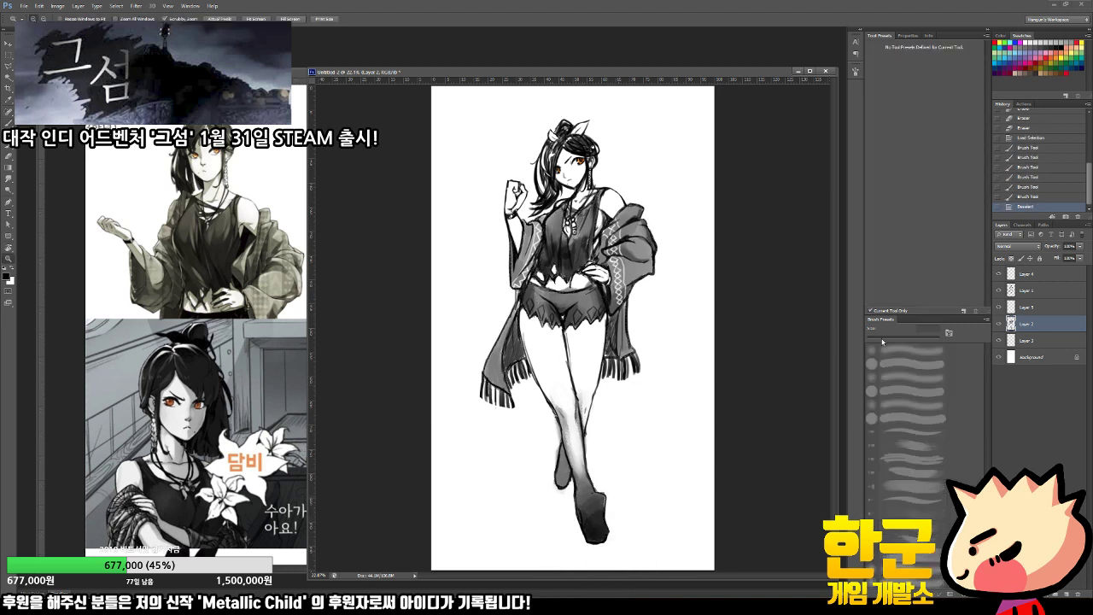
left_click(1048, 341)
left_click(1042, 359)
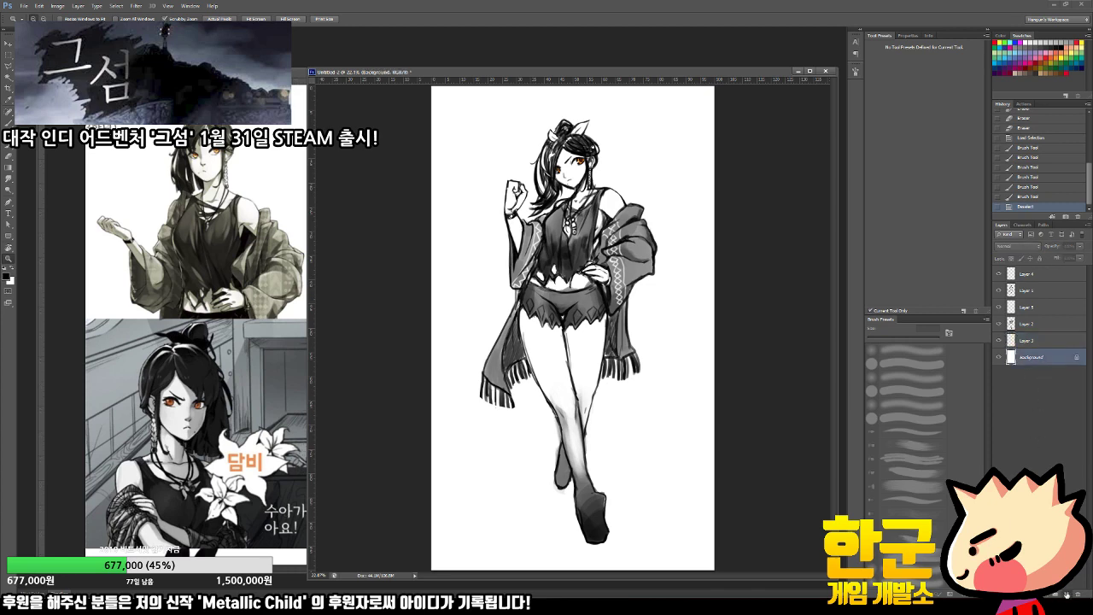
left_click(1065, 594)
key("b")
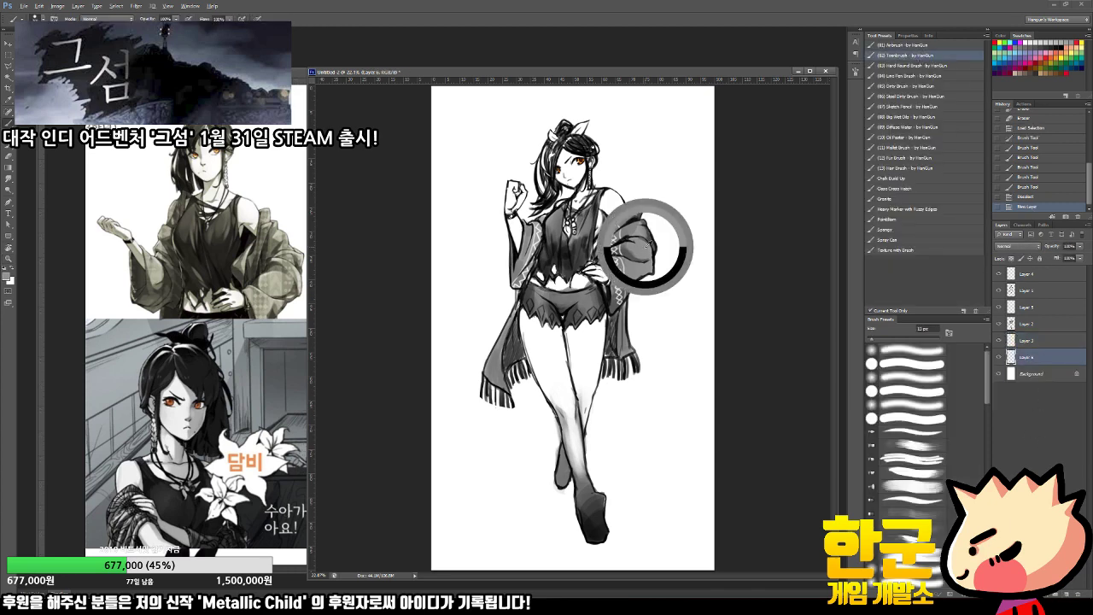
key("ctrl+space")
left_click_drag(569, 141, 653, 143)
left_click_drag(550, 170, 527, 259)
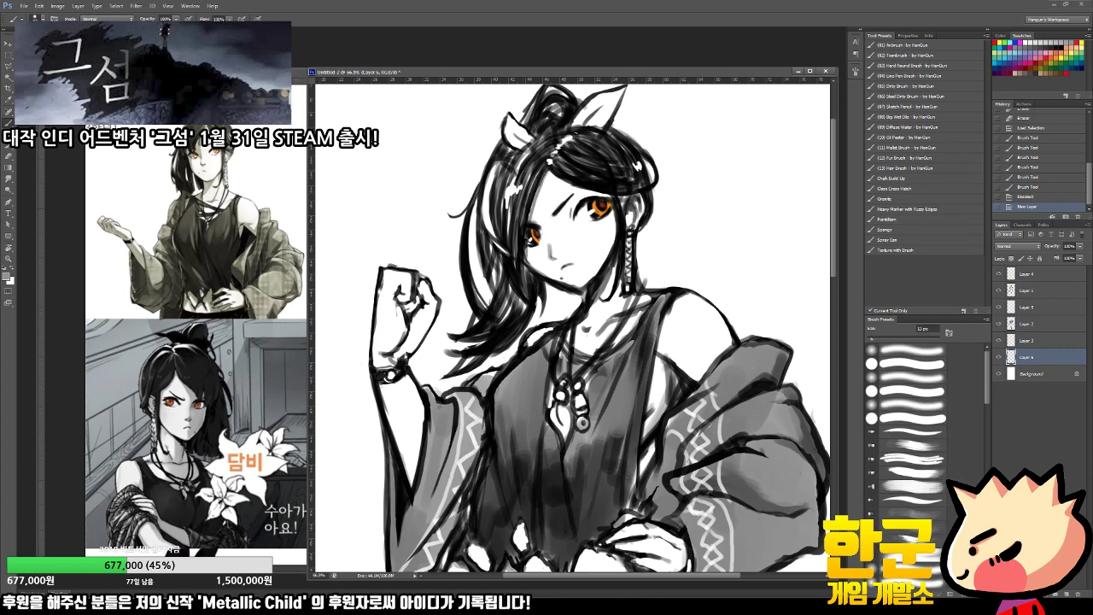
key("bracketright")
left_click_drag(548, 169, 522, 267)
left_click_drag(528, 226, 531, 273)
left_click_drag(553, 217, 569, 201)
Step: Lower the new skin-shadow layer's opacity and shade the neck below the chin
left_click(1080, 246)
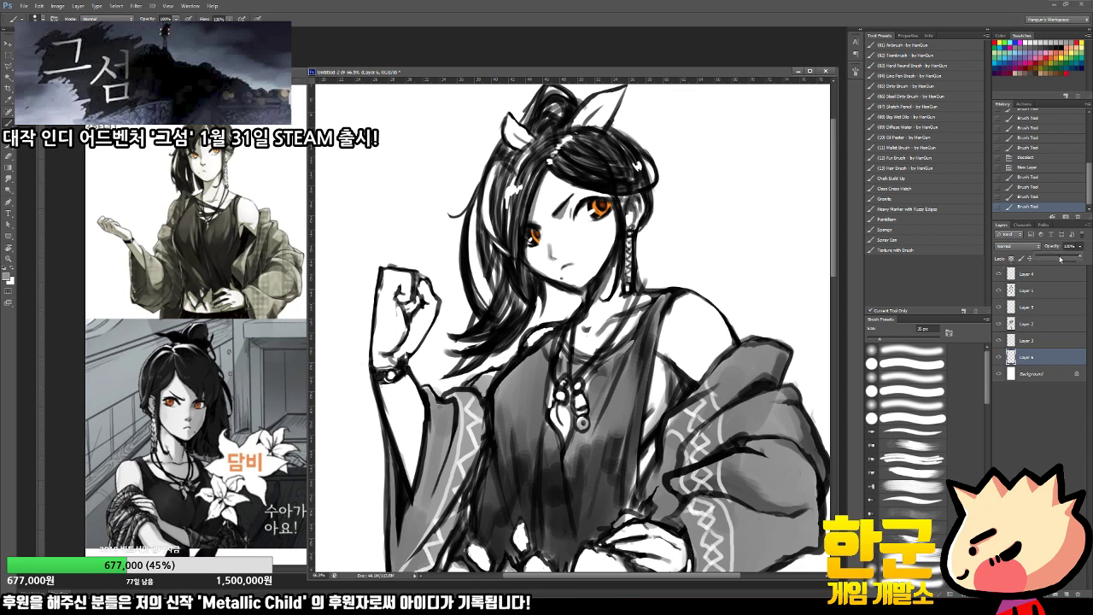
left_click_drag(1081, 257, 1057, 259)
left_click_drag(620, 256, 584, 317)
mouse_move(616, 275)
left_mouse_down()
mouse_move(602, 299)
mouse_move(635, 295)
mouse_move(593, 318)
left_mouse_up()
Step: Shade the raised forearm and fist, redoing strokes as needed, and the skin beside the top's hip-side armhole in light gray
mouse_move(379, 379)
left_mouse_down()
mouse_move(402, 376)
mouse_move(411, 475)
left_mouse_up()
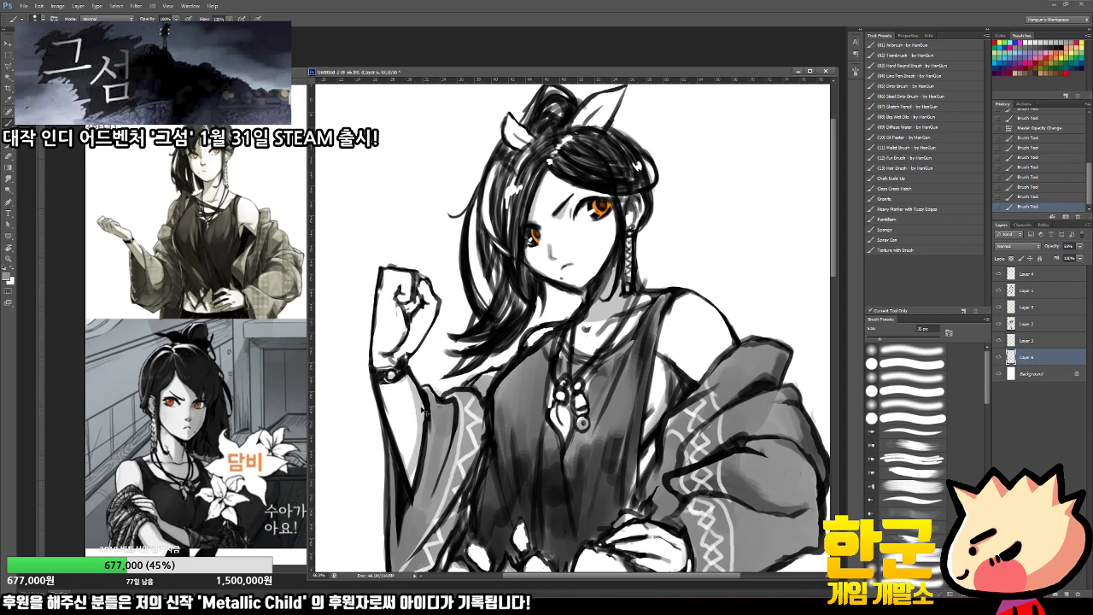
key("ctrl+z")
left_click_drag(424, 405, 408, 469)
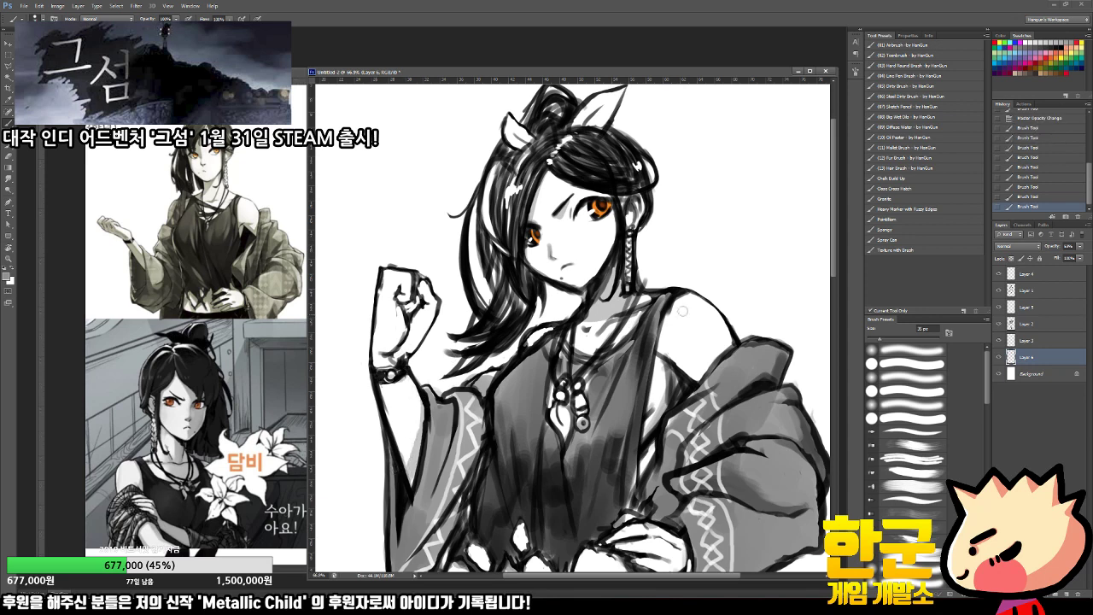
mouse_move(415, 302)
left_mouse_down()
mouse_move(385, 360)
mouse_move(376, 356)
mouse_move(394, 360)
mouse_move(410, 346)
mouse_move(383, 366)
left_mouse_up()
key("ctrl+z")
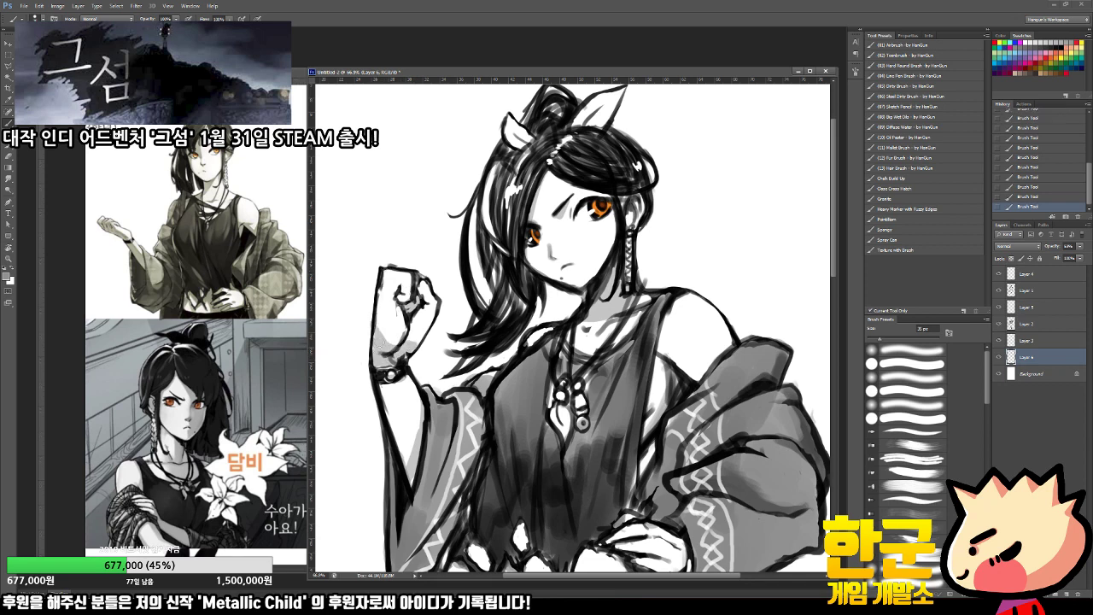
mouse_move(664, 329)
left_mouse_down()
mouse_move(651, 393)
mouse_move(677, 383)
mouse_move(642, 437)
mouse_move(648, 468)
left_mouse_up()
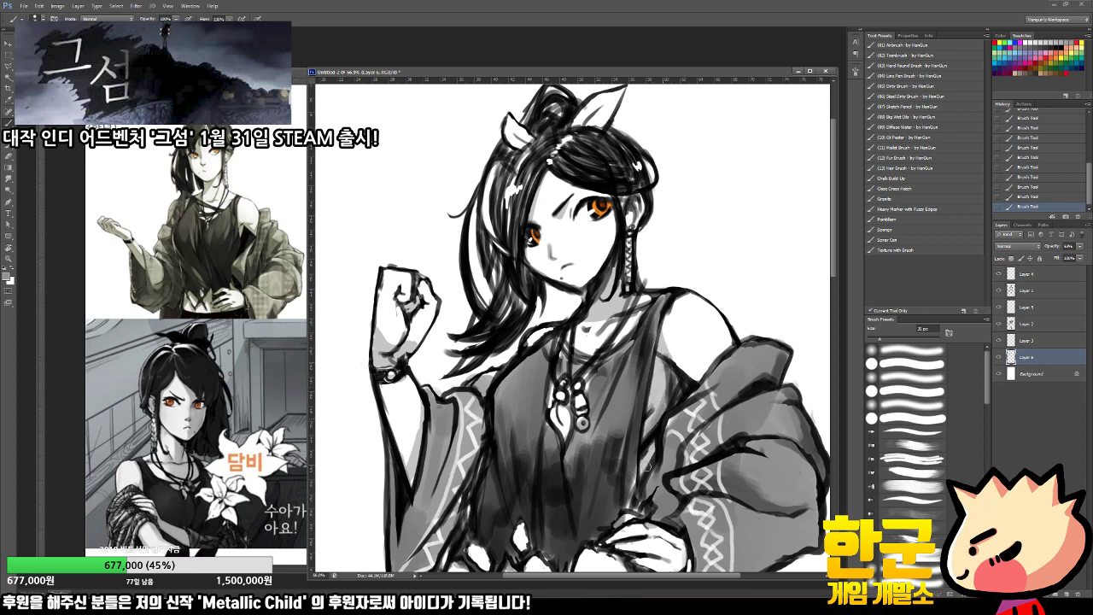
mouse_move(674, 360)
left_mouse_down()
mouse_move(700, 383)
mouse_move(690, 374)
mouse_move(719, 357)
mouse_move(639, 359)
left_mouse_up()
Step: Shade both thighs below the shorts' jagged hem and the rear knee with light gray skin shadows
key("ctrl+space")
scroll(509, 391, "down", 2)
key("b")
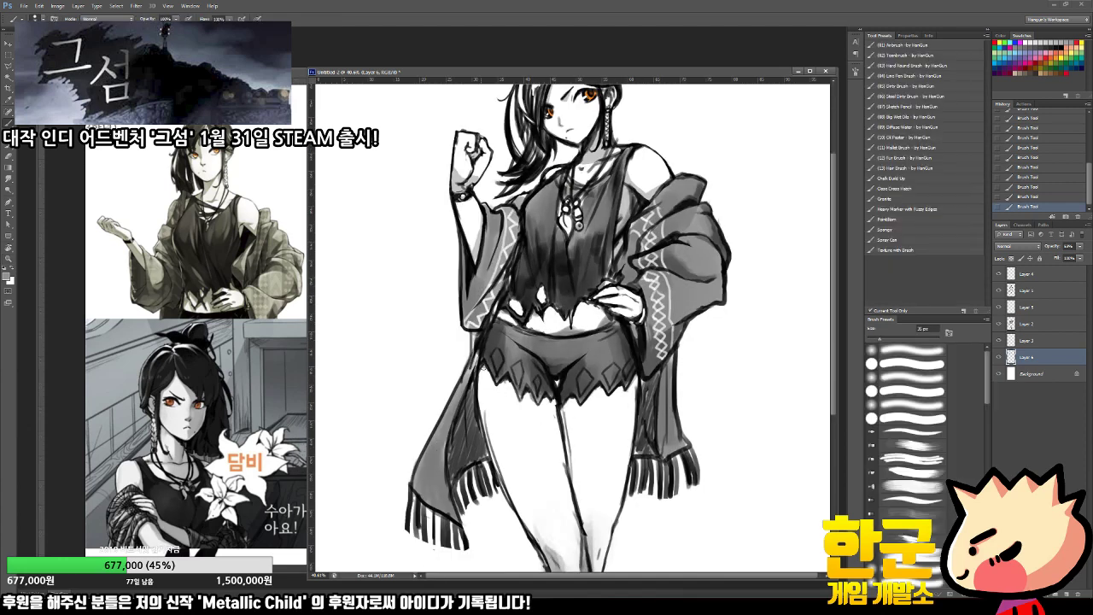
mouse_move(487, 366)
left_mouse_down()
mouse_move(481, 422)
mouse_move(492, 454)
left_mouse_up()
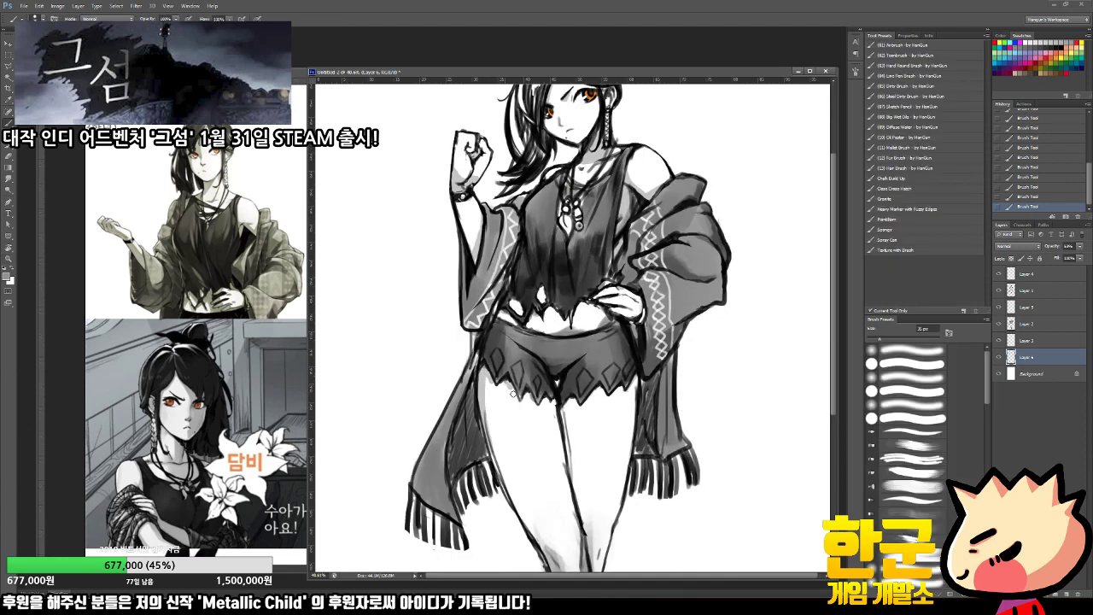
left_click_drag(557, 408, 558, 454)
left_click_drag(560, 414, 573, 522)
left_click_drag(561, 395, 571, 465)
mouse_move(570, 408)
left_mouse_down()
mouse_move(621, 399)
mouse_move(596, 403)
mouse_move(601, 382)
mouse_move(637, 385)
left_mouse_up()
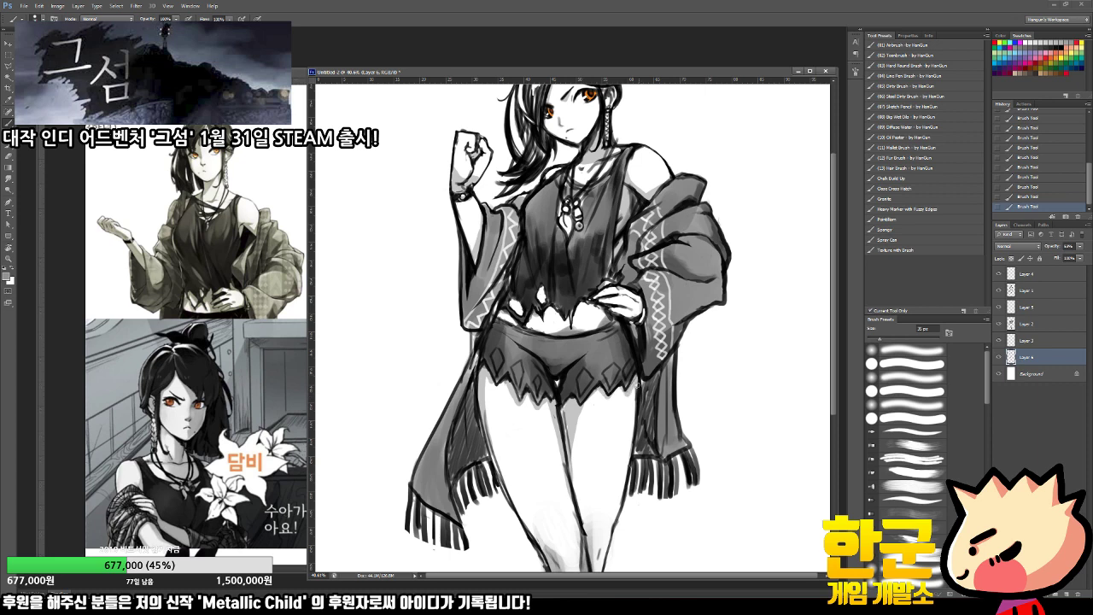
left_click_drag(581, 449, 597, 323)
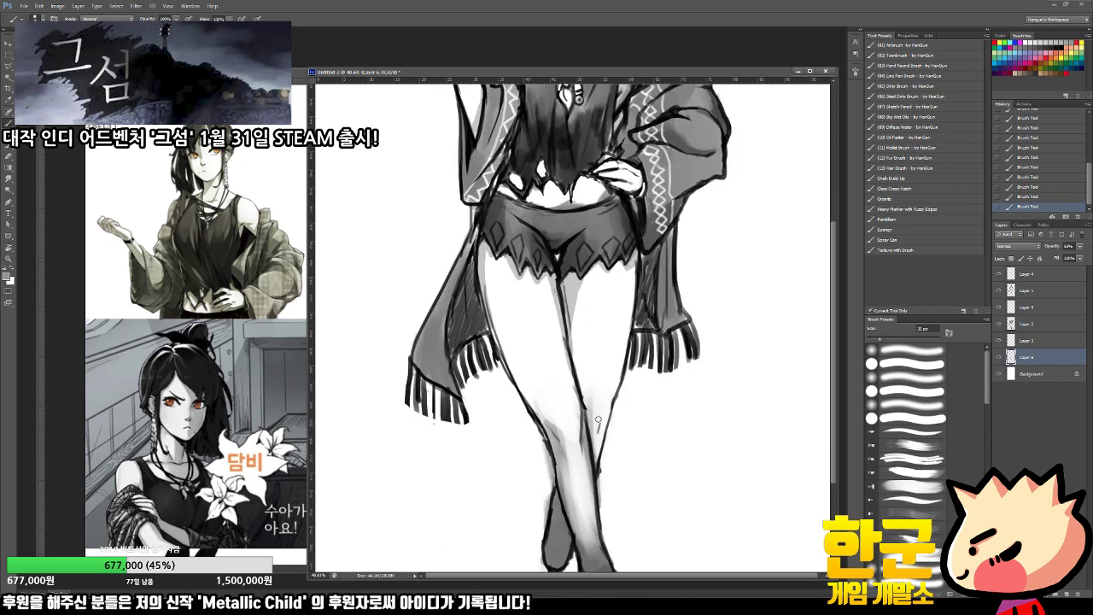
mouse_move(588, 412)
left_mouse_down()
mouse_move(609, 403)
mouse_move(592, 412)
mouse_move(592, 434)
mouse_move(609, 408)
left_mouse_up()
Step: Fill both pointed ends of the hair ribbon with light gray
key("z")
left_click_drag(618, 366, 579, 341)
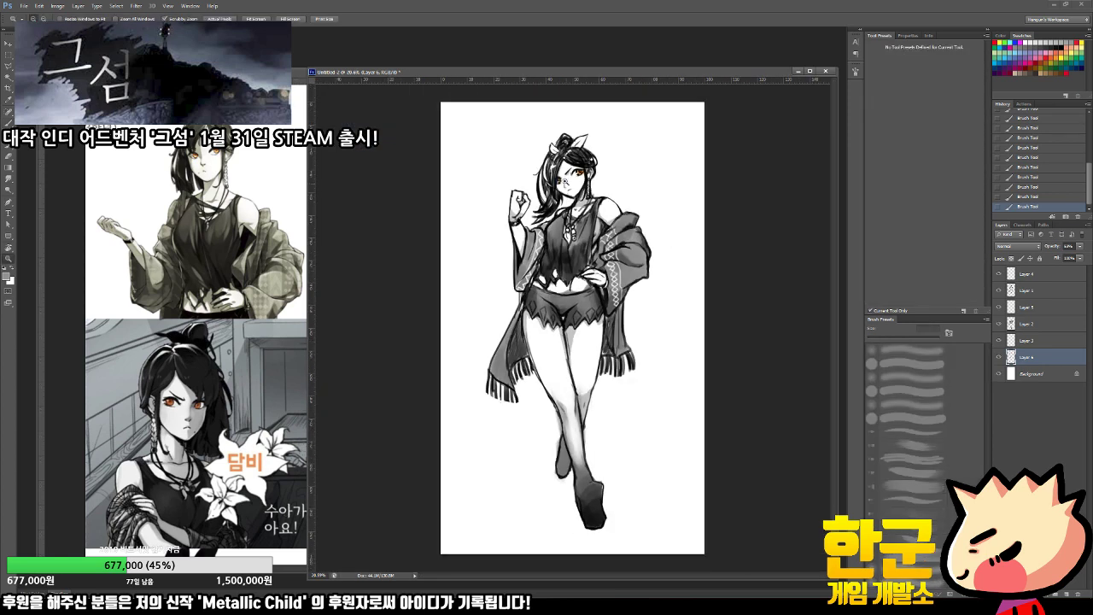
left_click_drag(565, 182, 635, 194)
left_click_drag(621, 244, 605, 332)
key("b")
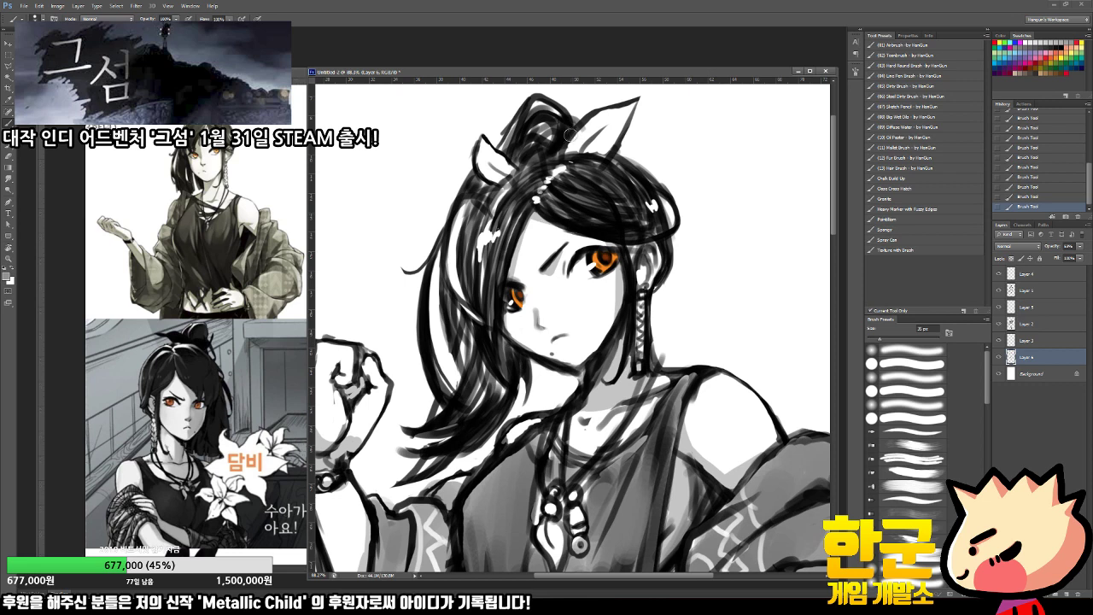
mouse_move(570, 138)
left_mouse_down()
mouse_move(612, 105)
mouse_move(576, 139)
mouse_move(591, 136)
mouse_move(599, 128)
mouse_move(590, 126)
mouse_move(632, 107)
mouse_move(610, 139)
mouse_move(612, 130)
mouse_move(587, 133)
mouse_move(616, 132)
left_mouse_up()
mouse_move(481, 145)
left_mouse_down()
mouse_move(497, 181)
mouse_move(491, 154)
mouse_move(548, 179)
left_mouse_up()
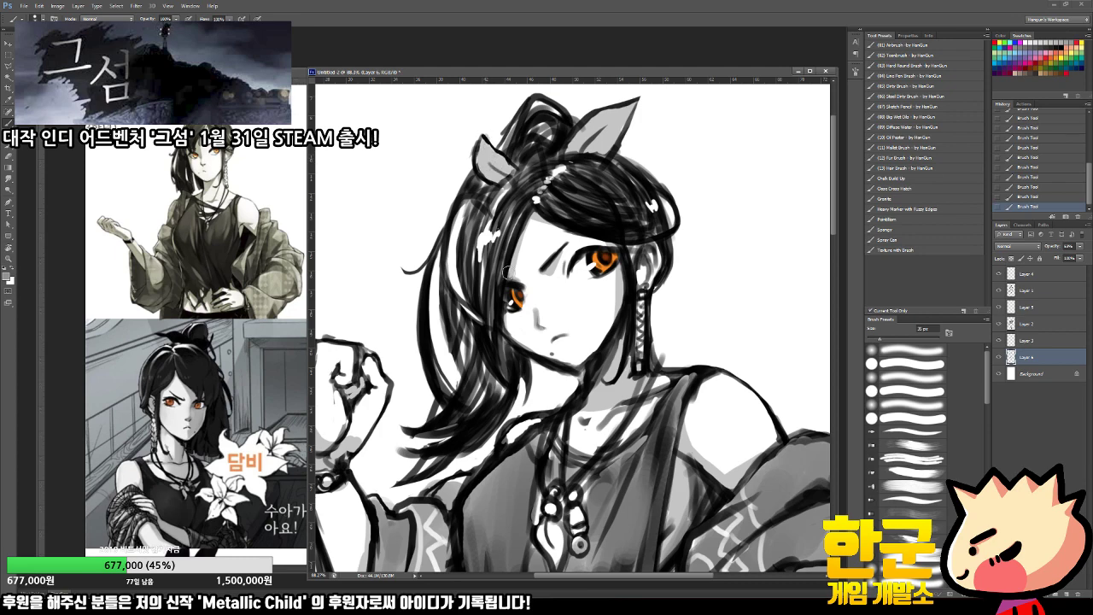
Step: On the Background layer, sketch large gray petal outlines to the right of the coat with the Hard Round brush
left_click_drag(631, 459, 603, 331)
left_click_drag(586, 377, 570, 375)
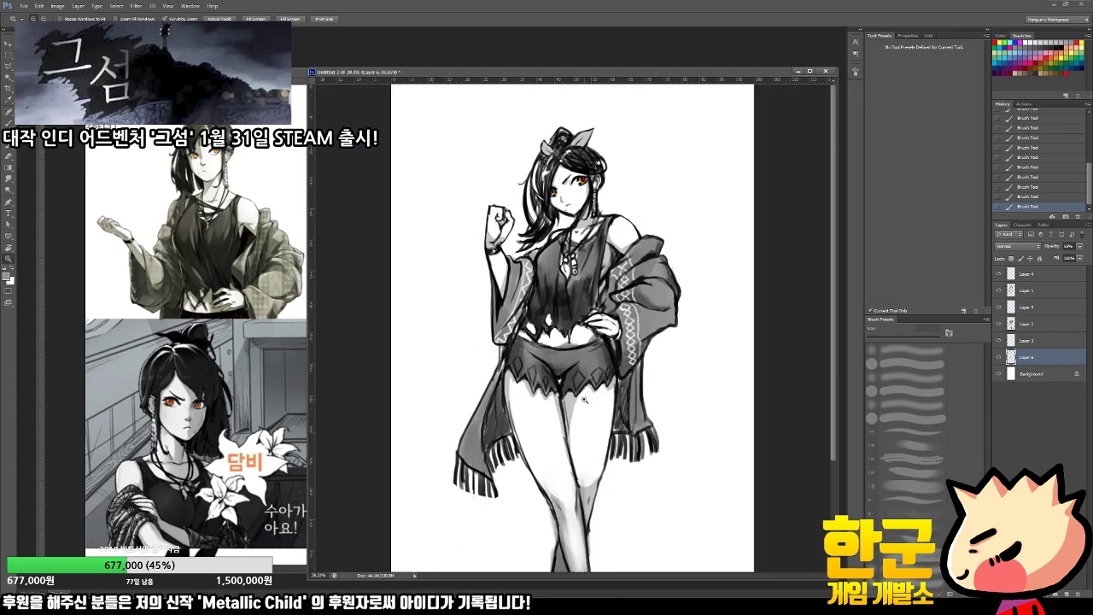
mouse_move(588, 415)
left_mouse_down()
mouse_move(590, 313)
mouse_move(586, 434)
left_mouse_up()
key("b")
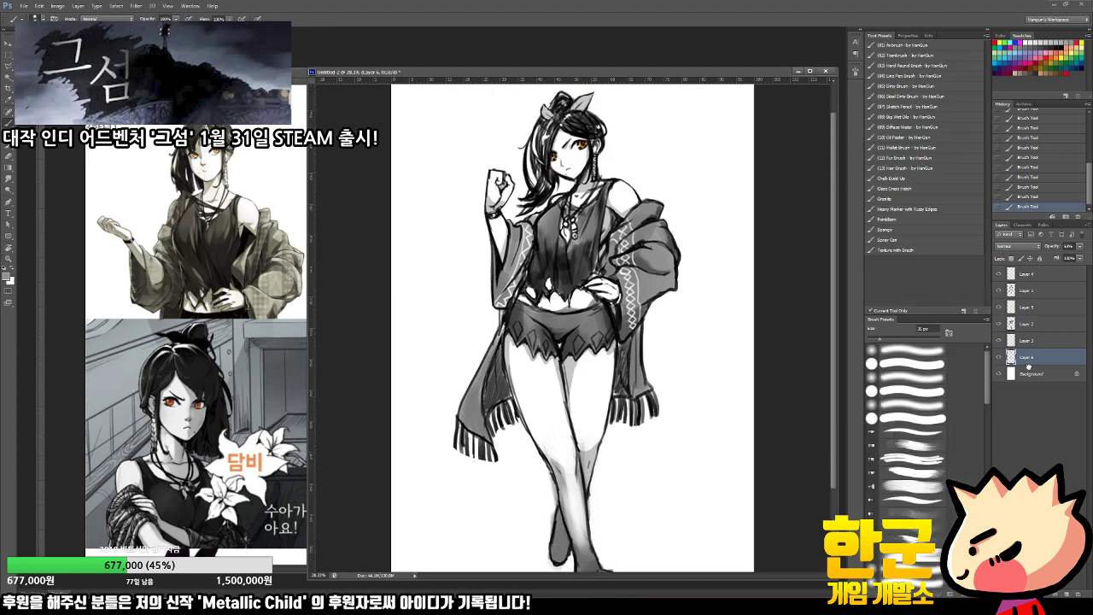
left_click(1029, 373)
left_click(914, 65)
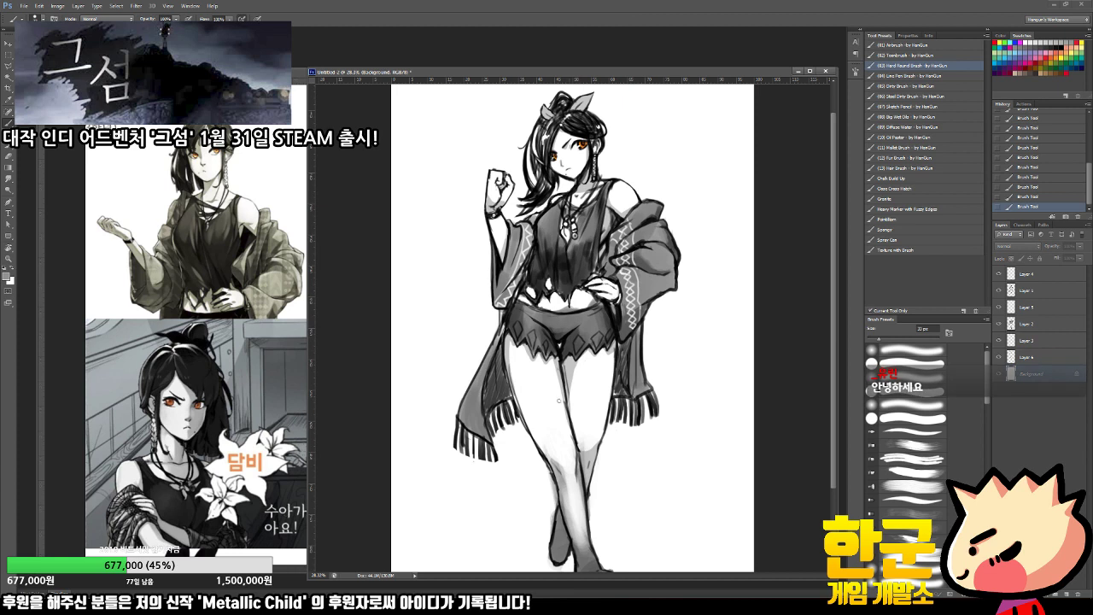
scroll(559, 399, "down", 3)
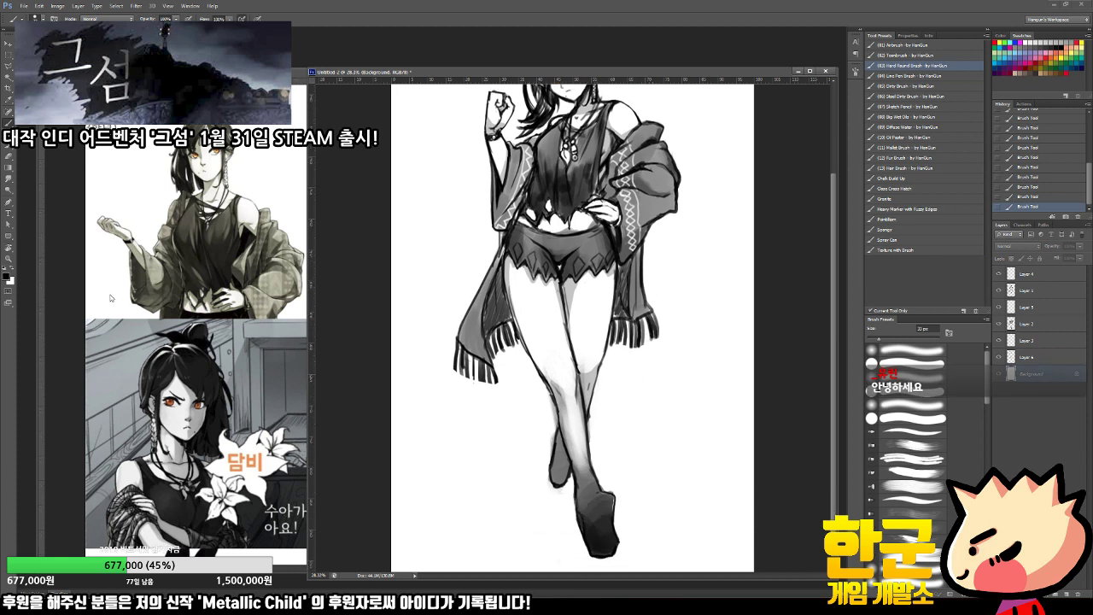
key("x")
key("bracketleft")
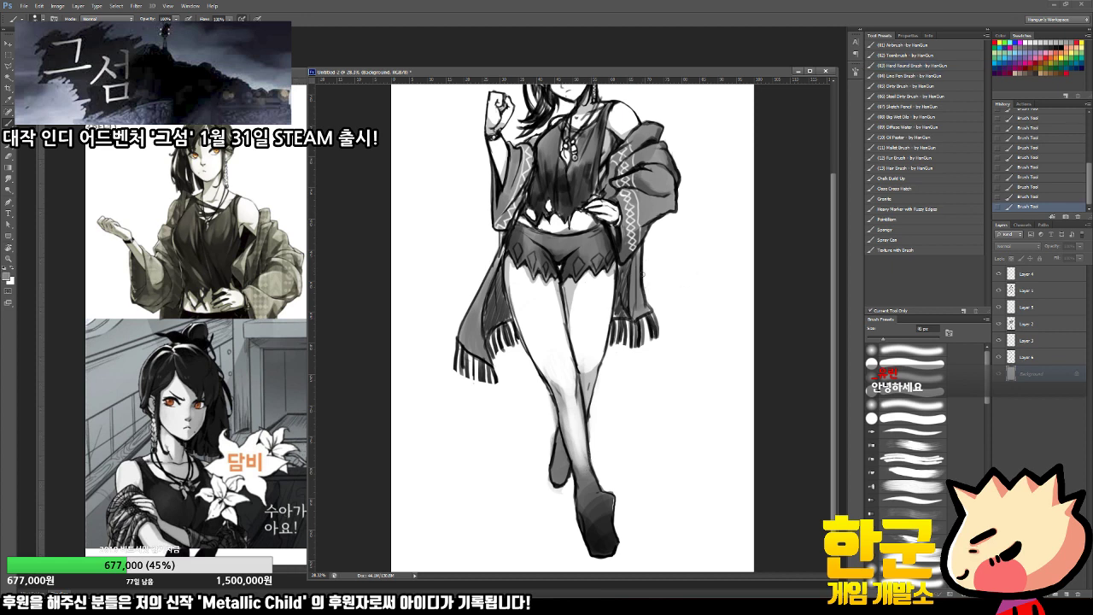
mouse_move(642, 274)
left_mouse_down()
mouse_move(702, 237)
mouse_move(707, 289)
mouse_move(694, 318)
mouse_move(712, 345)
mouse_move(739, 346)
mouse_move(717, 367)
mouse_move(657, 379)
mouse_move(683, 393)
mouse_move(717, 497)
left_mouse_up()
key("ctrl+z")
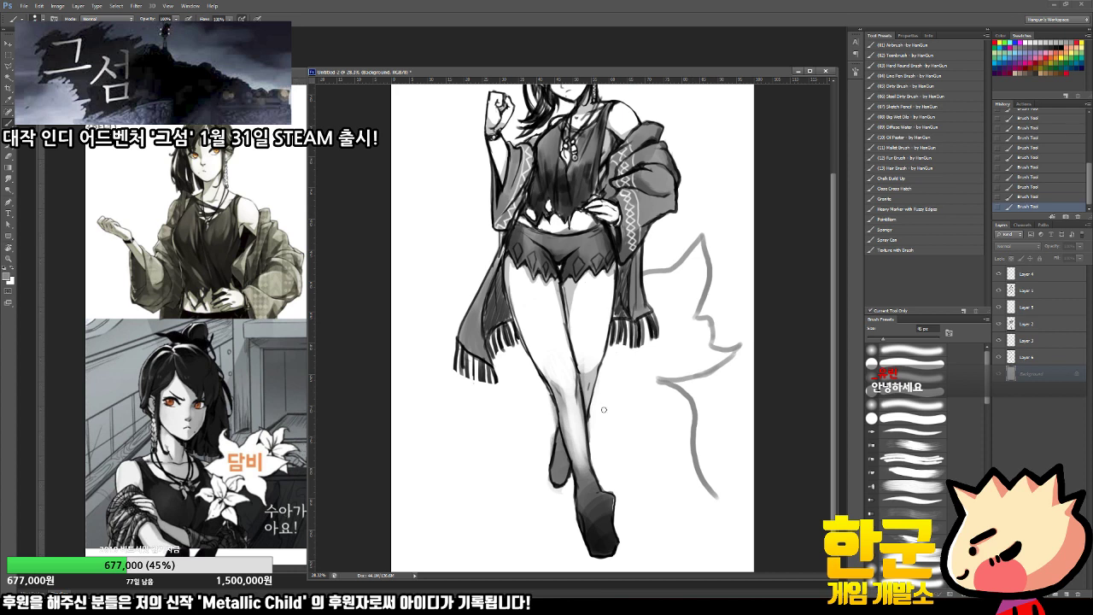
Step: Outline the lower-right petal beside the shins, redoing strokes as needed, and erase the excess around its pointed tip
mouse_move(616, 402)
left_mouse_down()
mouse_move(622, 444)
mouse_move(656, 476)
mouse_move(717, 494)
left_mouse_up()
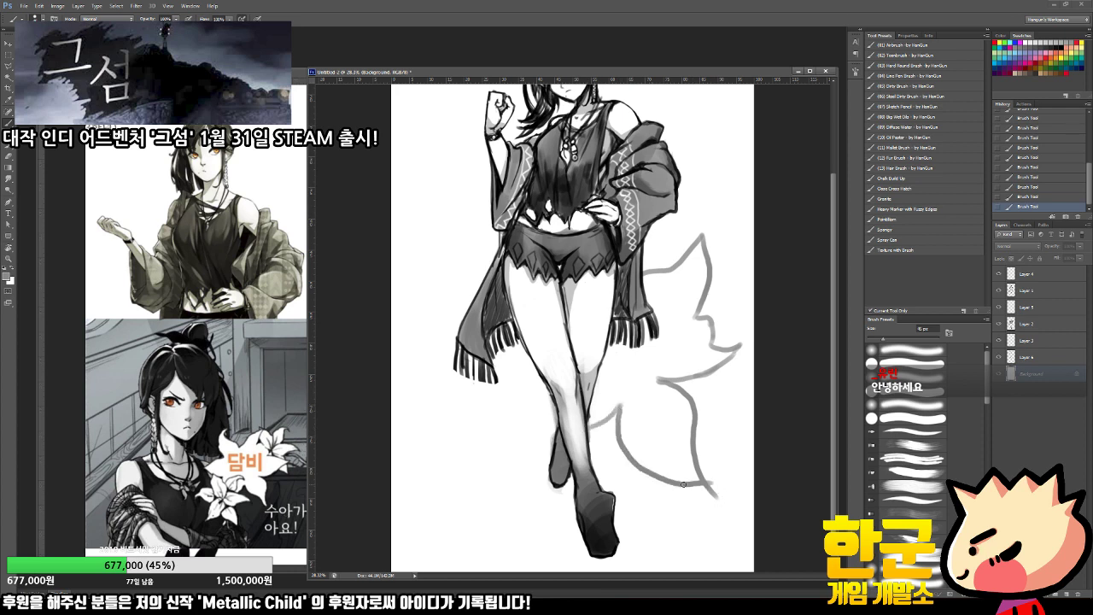
key("ctrl+alt+z")
key("ctrl+alt+z")
mouse_move(591, 427)
left_mouse_down()
mouse_move(623, 399)
mouse_move(658, 461)
mouse_move(718, 498)
left_mouse_up()
key("ctrl+alt+z")
key("e")
left_click(715, 489)
mouse_move(717, 484)
left_mouse_down()
mouse_move(719, 495)
mouse_move(700, 490)
left_mouse_up()
left_click_drag(700, 489, 709, 497)
key("b")
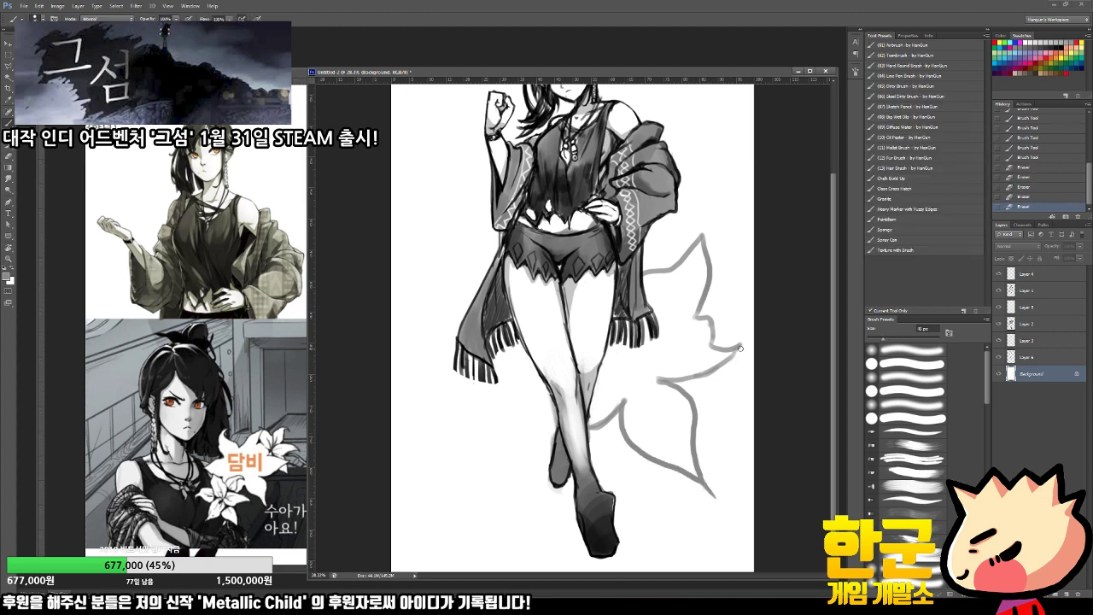
Step: Draw a curved gray petal beside the hanging sleeve of the raised arm and tidy its edge with the Eraser
left_click_drag(740, 348, 707, 383)
key("ctrl+z")
mouse_move(500, 239)
left_mouse_down()
mouse_move(466, 223)
mouse_move(477, 238)
mouse_move(472, 181)
mouse_move(451, 267)
mouse_move(475, 297)
left_mouse_up()
key("ctrl+z")
key("e")
left_click_drag(471, 179, 474, 244)
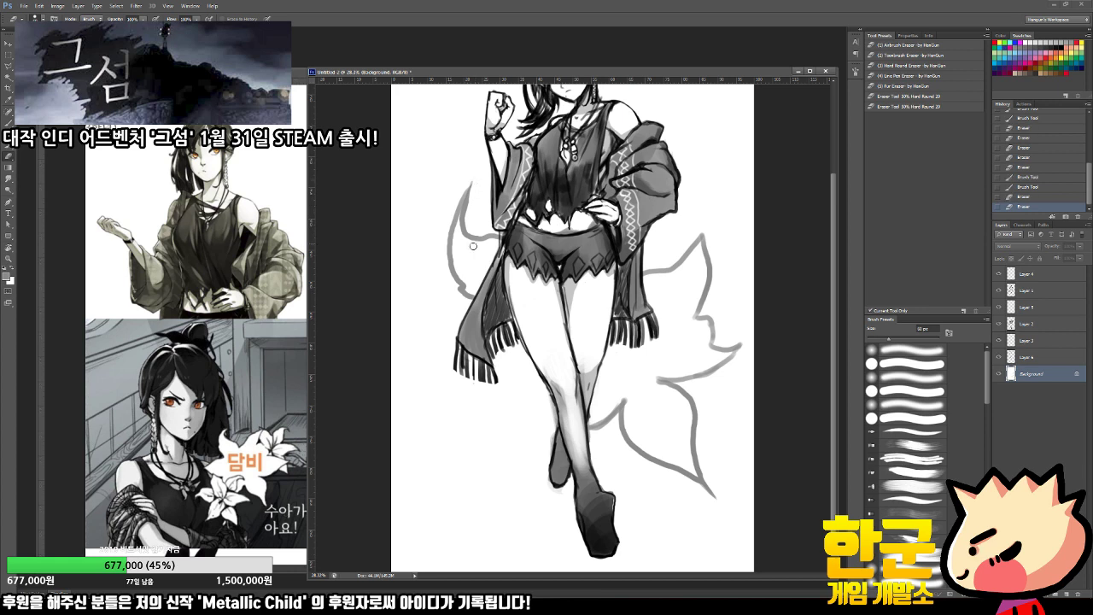
left_click(266, 489)
Step: Outline the two lower-left petals extending from behind the coat's fringe toward the rear foot
key("b")
left_click(490, 383)
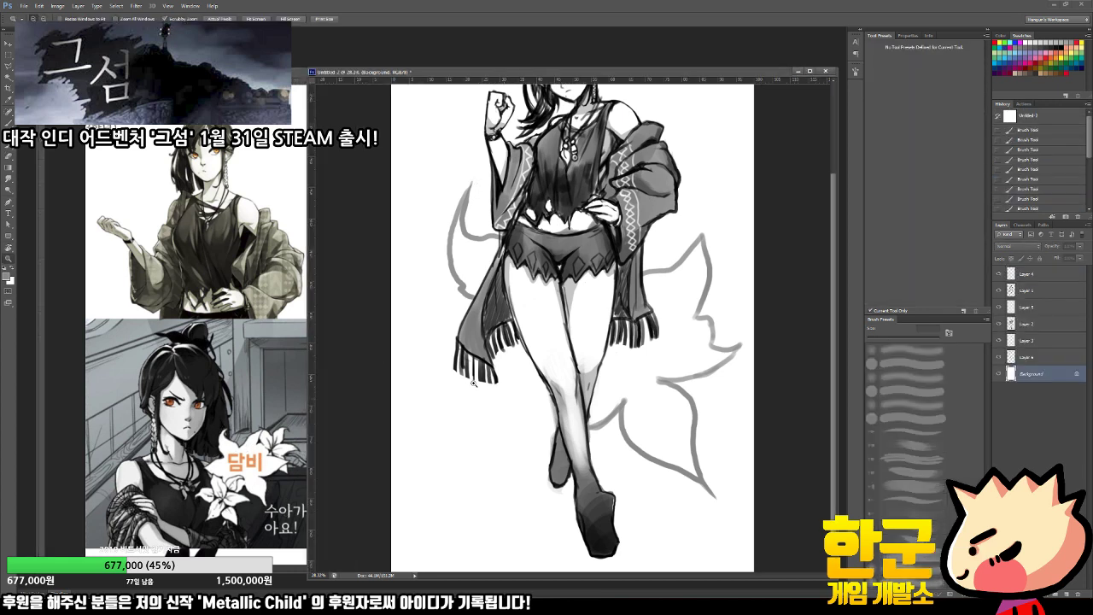
mouse_move(472, 319)
left_mouse_down()
mouse_move(406, 390)
mouse_move(486, 407)
mouse_move(515, 390)
mouse_move(508, 479)
mouse_move(498, 489)
mouse_move(551, 449)
mouse_move(517, 470)
left_mouse_up()
key("e")
key("ctrl+z")
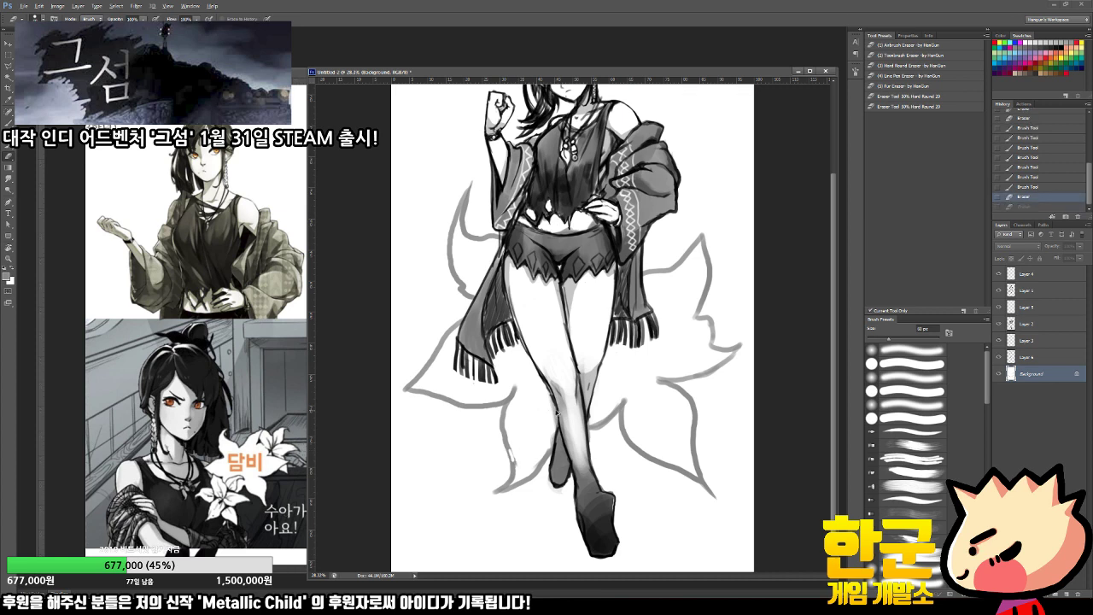
Step: Add a curled petal and inner fold lines above the upper-right petal beside the coat
key("b")
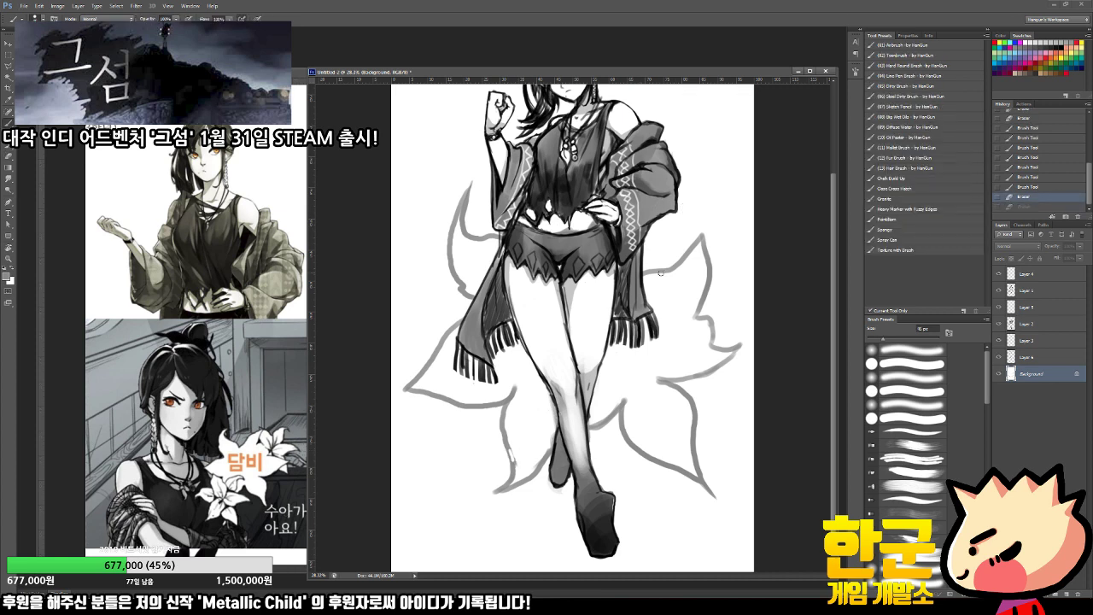
left_click_drag(645, 235, 662, 269)
mouse_move(647, 255)
left_mouse_down()
mouse_move(647, 279)
mouse_move(681, 231)
mouse_move(722, 205)
mouse_move(701, 235)
left_mouse_up()
key("ctrl+z")
mouse_move(704, 282)
left_mouse_down()
mouse_move(642, 301)
mouse_move(660, 303)
left_mouse_up()
left_click(660, 302)
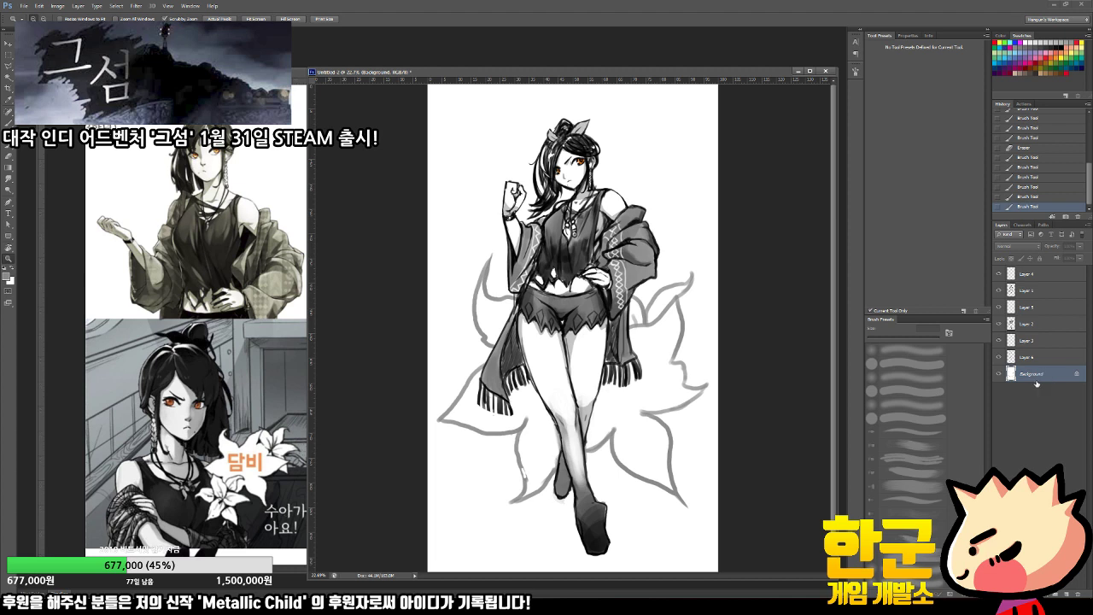
Step: Hide all character layers so that only the Background with the flower outlines is displayed
left_click(1023, 225)
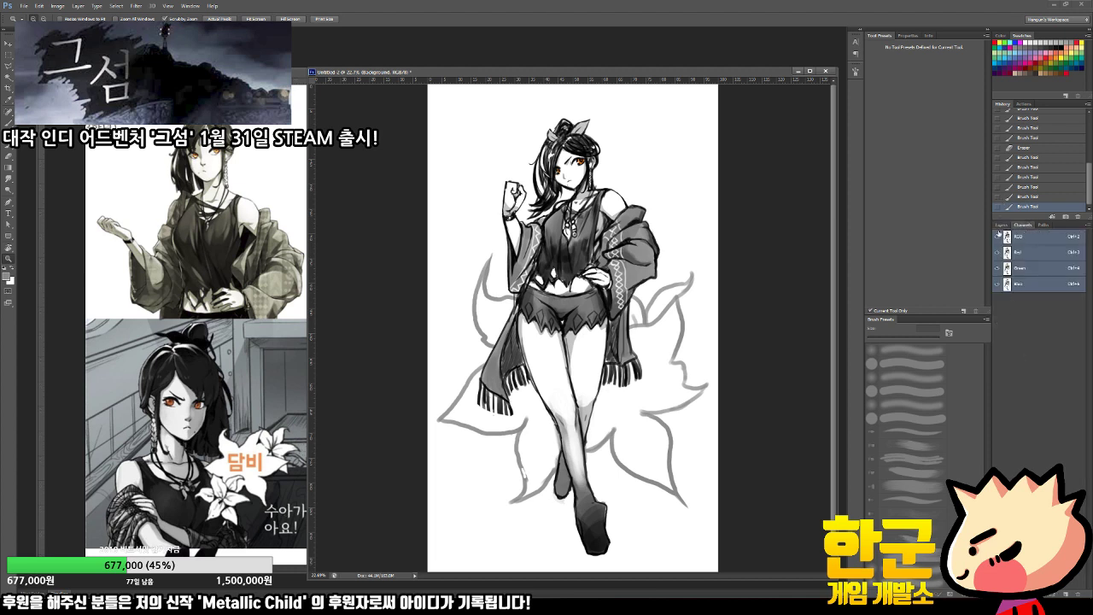
left_click(1001, 225)
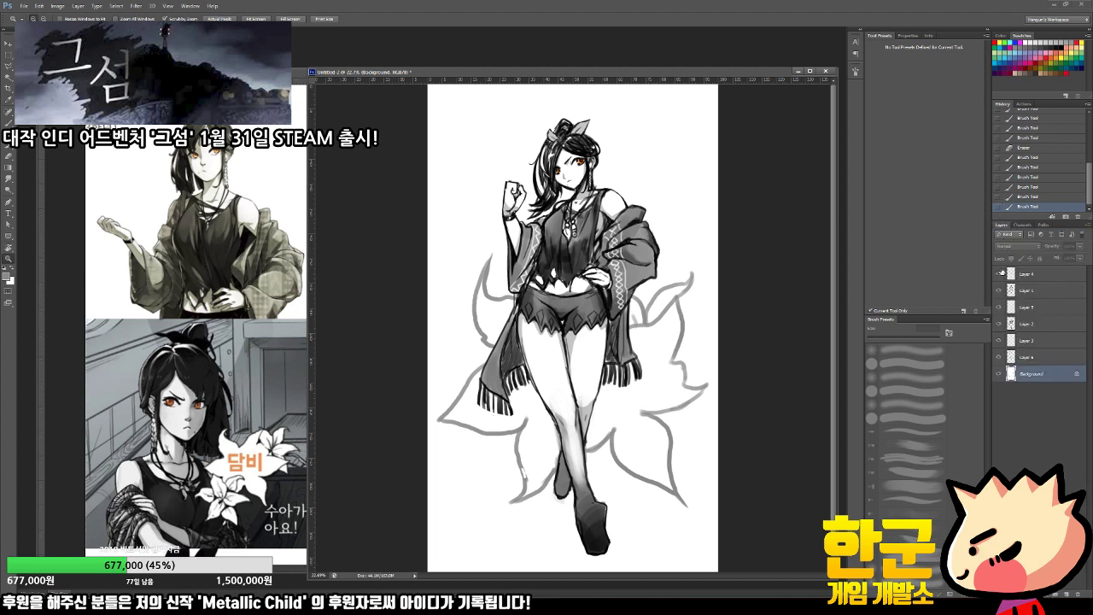
left_click(999, 360)
Step: Load the RGB composite channel as a selection, add a new layer above the Background, and reset the colors to default
left_click(1024, 226)
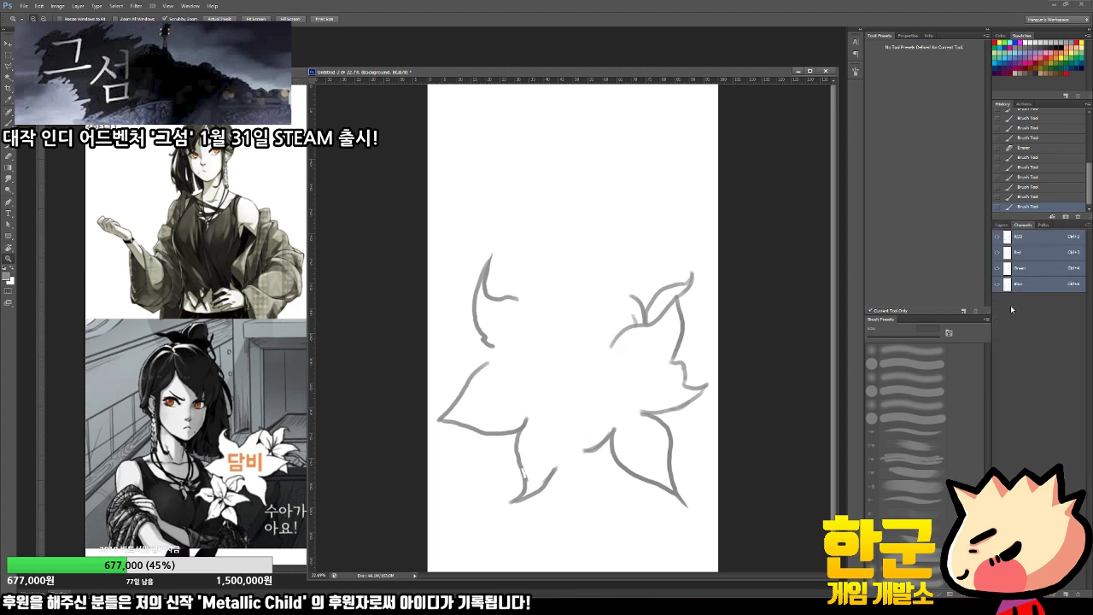
left_click(1008, 287, "ctrl")
key("ctrl+d")
left_click(1009, 240, "ctrl")
left_click(1001, 225)
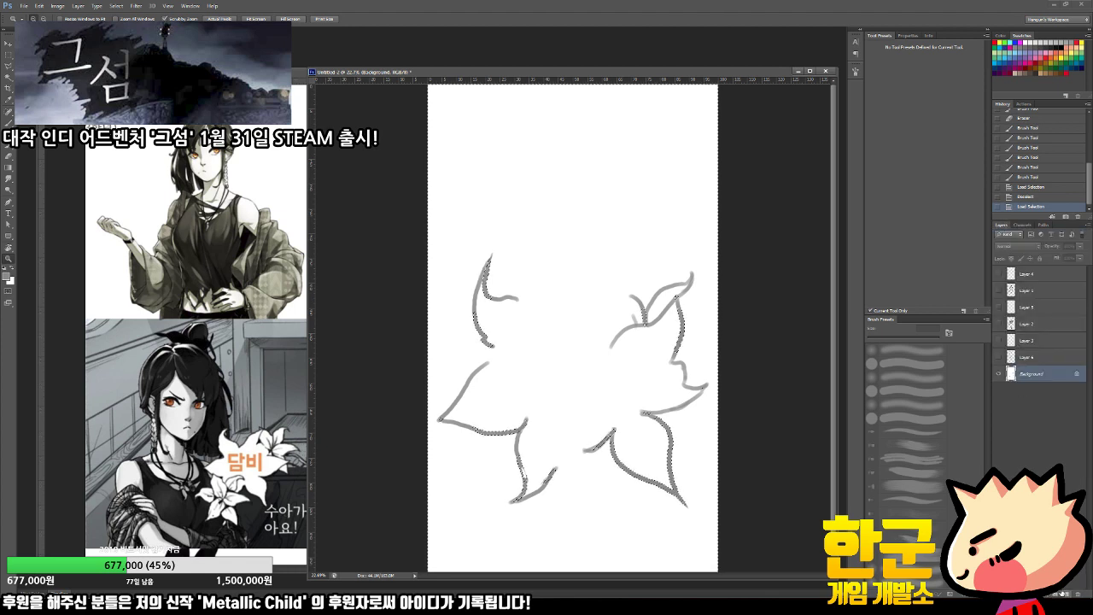
left_click(1066, 594)
key("d")
key("alt+BackSpace")
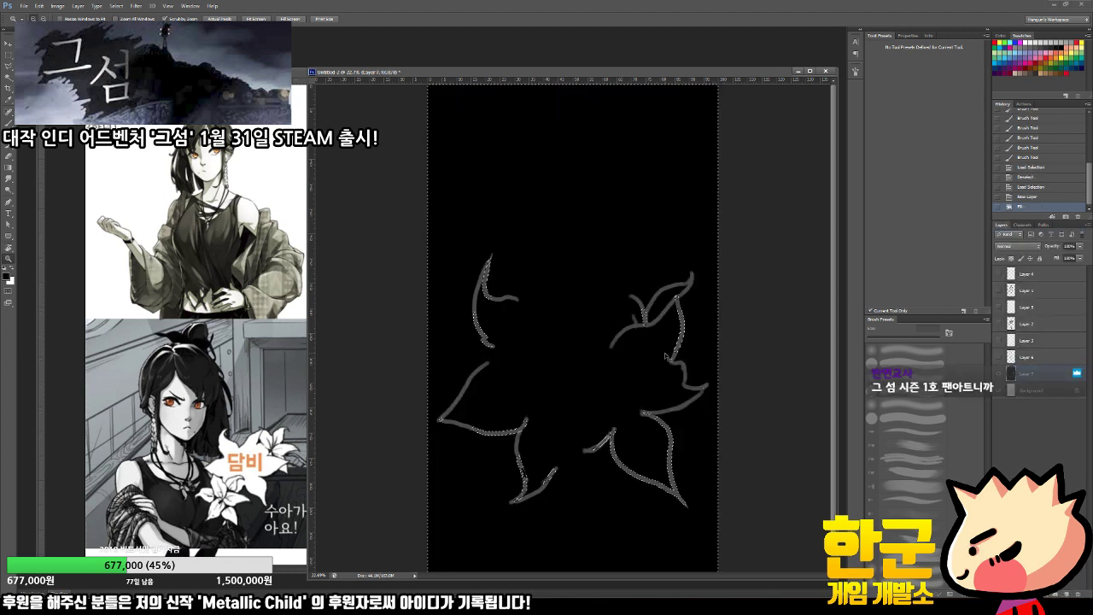
key("ctrl+d")
key("ctrl+alt+z")
key("ctrl+alt+z")
Step: Invert the selection, fill the flower lines with black on the new layer, and deselect
key("ctrl+shift+i")
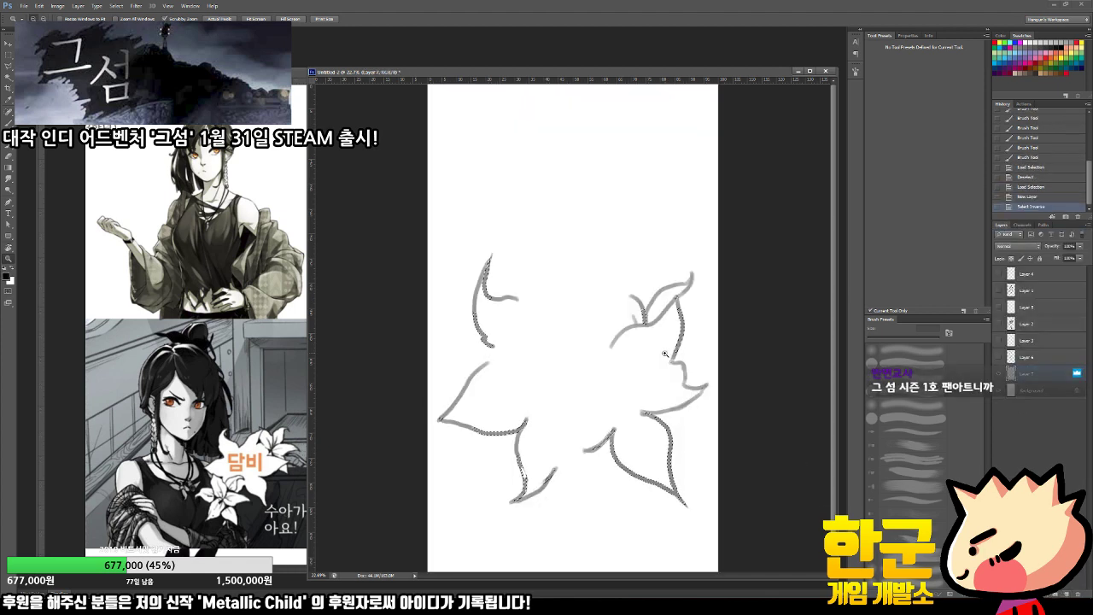
key("alt+BackSpace")
key("ctrl+d")
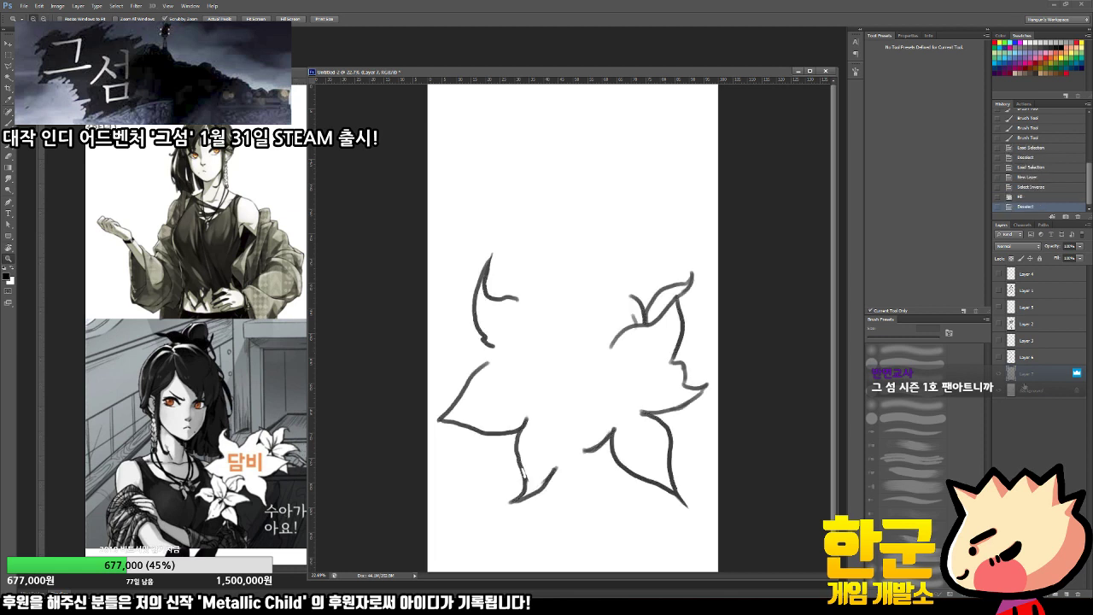
Step: Fill the Background layer with white to remove the original flower sketch from it
left_click(1036, 395)
key("alt+BackSpace")
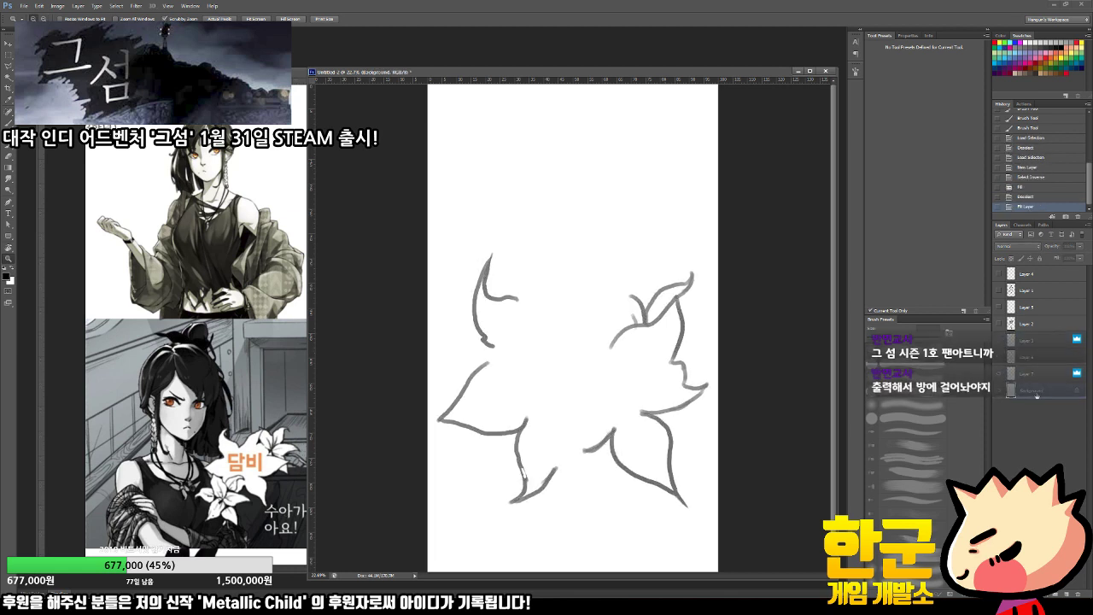
key("ctrl+u")
left_click_drag(919, 200, 937, 202)
key("Return")
Step: Lower the opacity of the flower line layer and show the character layers again
left_click(1024, 373)
left_click(1078, 247)
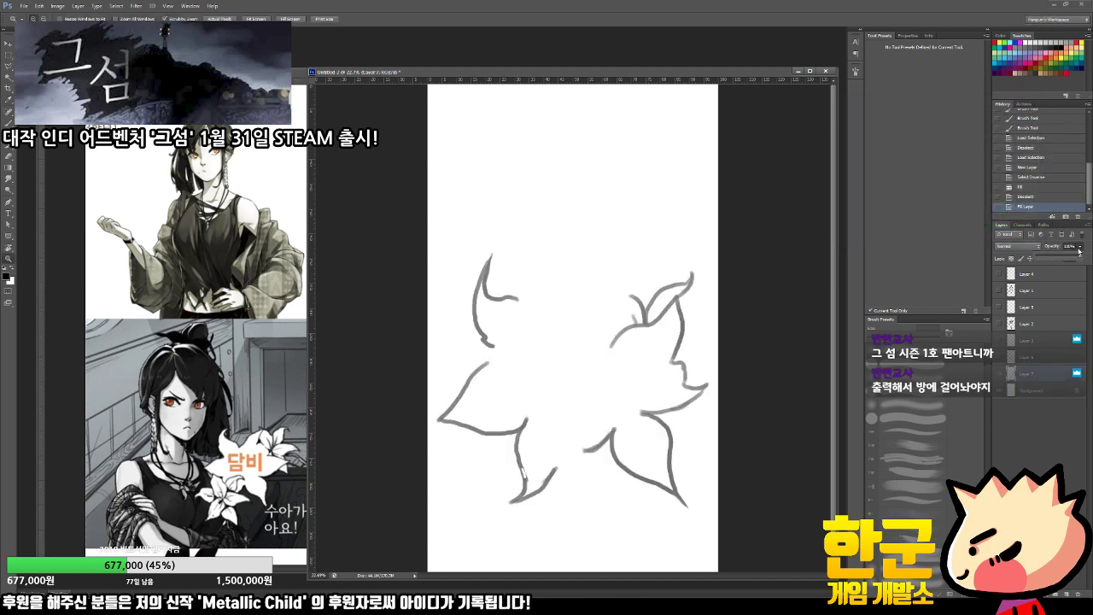
left_click_drag(1054, 258, 1047, 258)
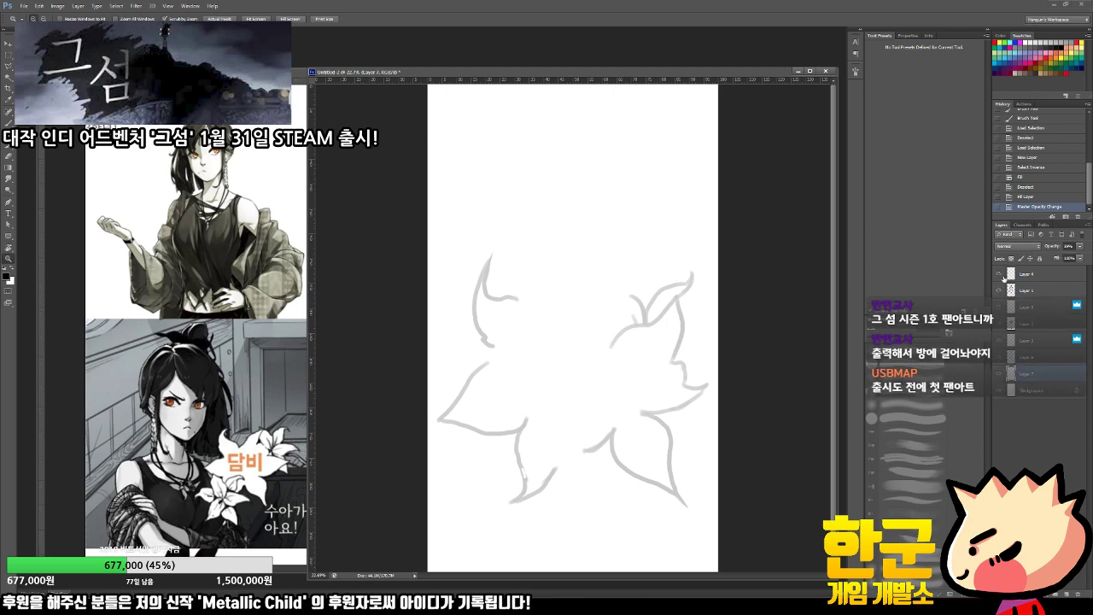
left_click(1001, 273)
left_click(538, 461)
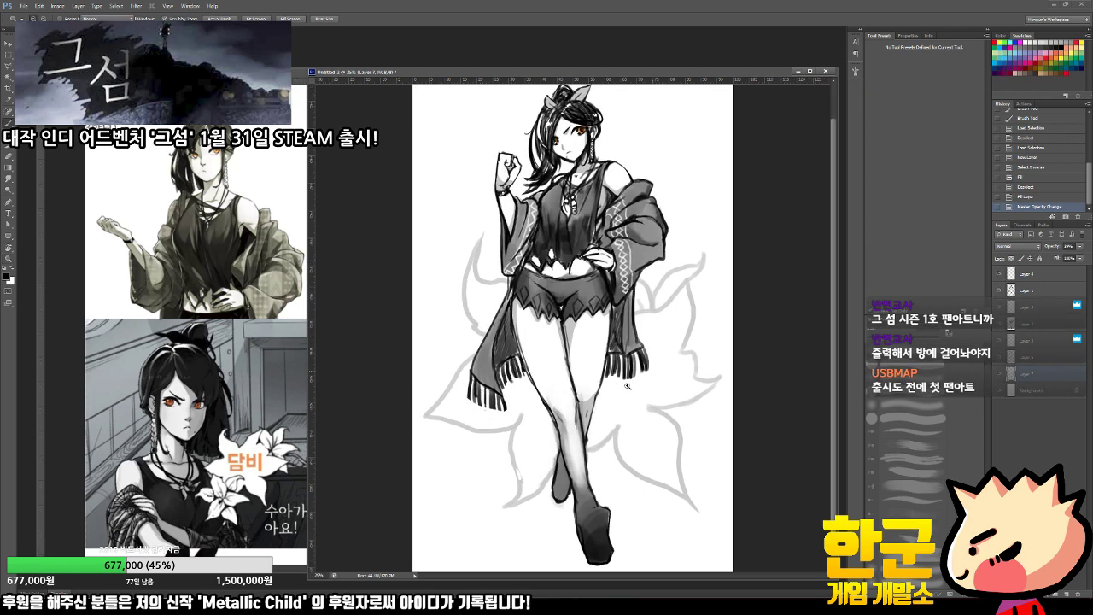
Step: Draw a small extra petal with inner lines at the flower's right side and erase stray marks on the lower-left petal
key("b")
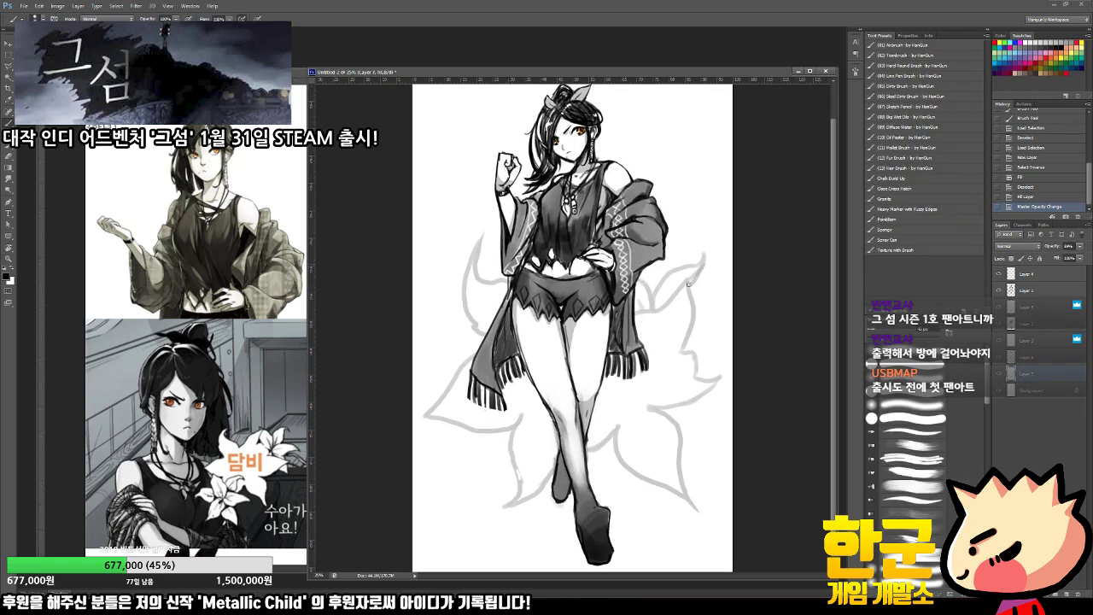
left_click_drag(706, 286, 724, 290)
mouse_move(724, 291)
left_mouse_down()
mouse_move(692, 315)
mouse_move(700, 321)
left_mouse_up()
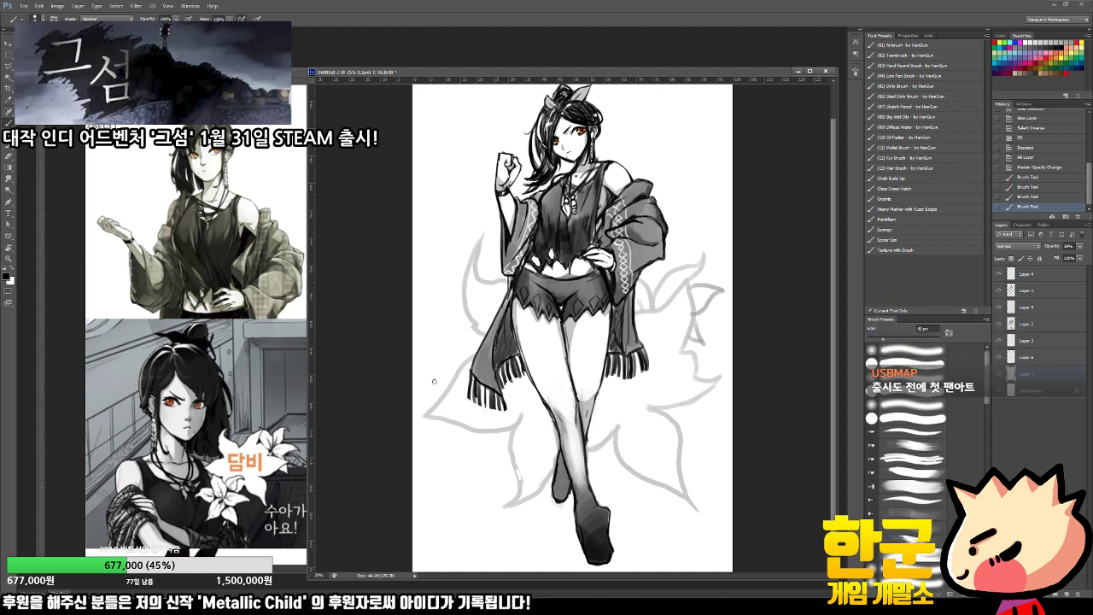
key("e")
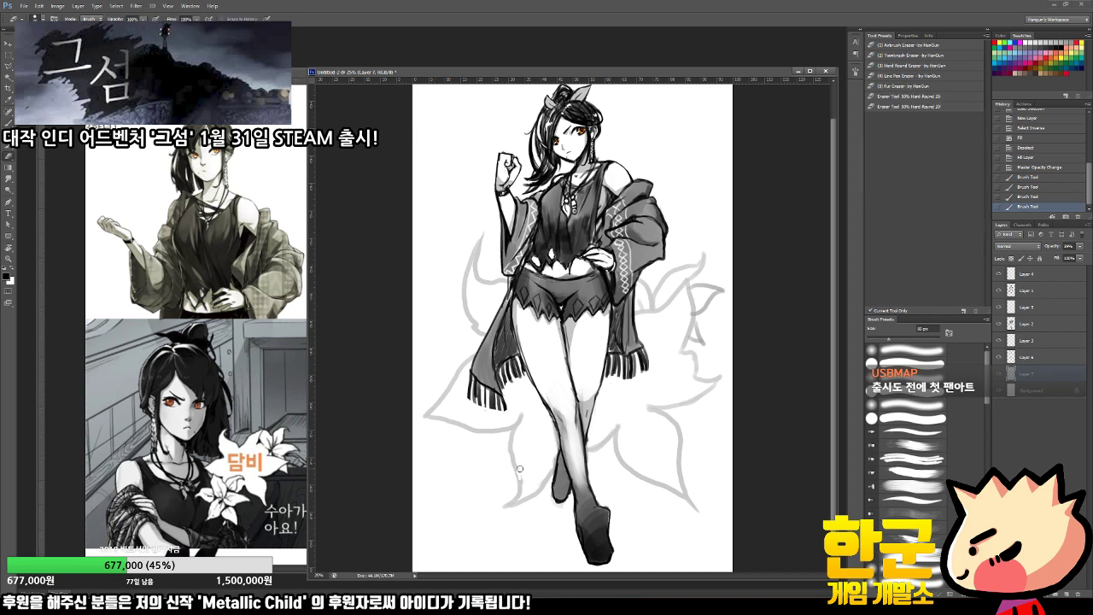
left_click_drag(519, 465, 617, 399)
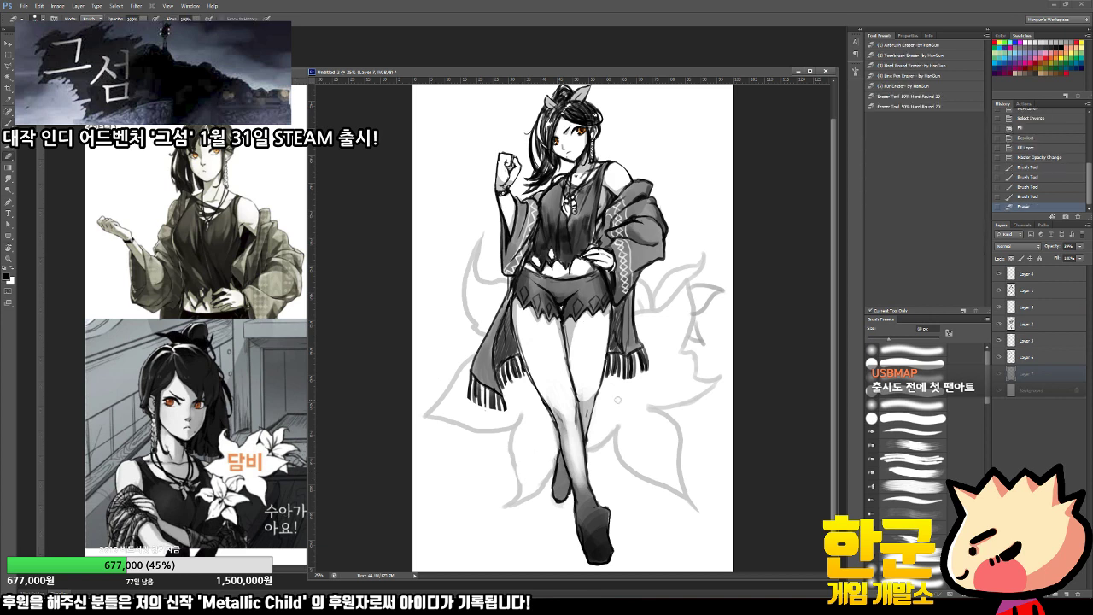
Step: Copy the flower area of the lower reference image and paste it into the drawing beneath the flower line layer
left_click(258, 391)
key("m")
left_click_drag(188, 410, 307, 527)
left_click(513, 466)
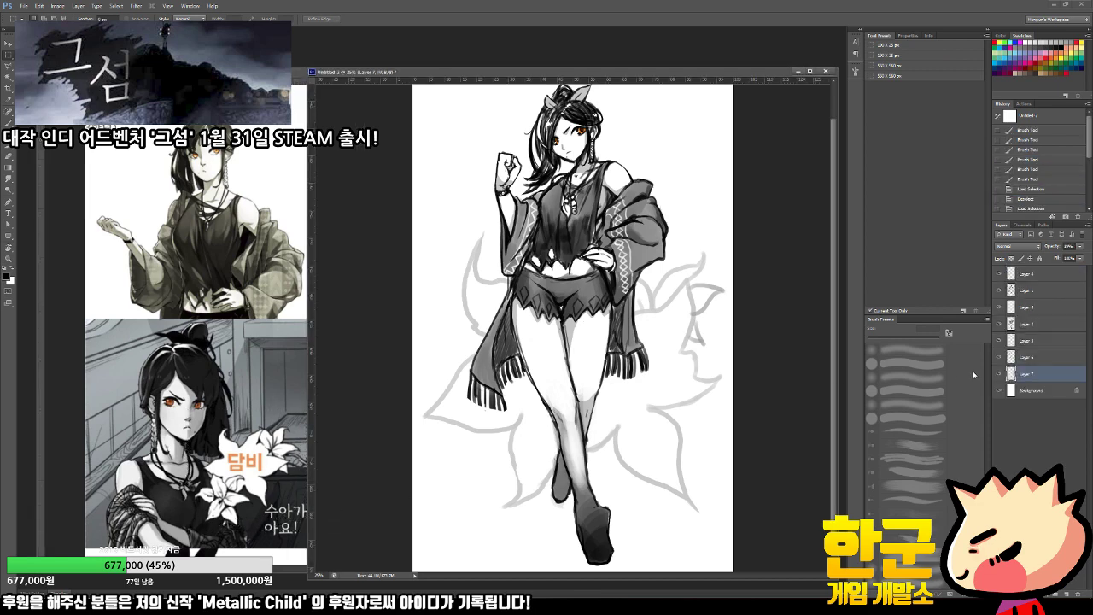
key("ctrl+v")
left_click_drag(1043, 383, 1043, 400)
Step: Enlarge the pasted flower reference to span the canvas width behind the character, and delete its layer
key("z")
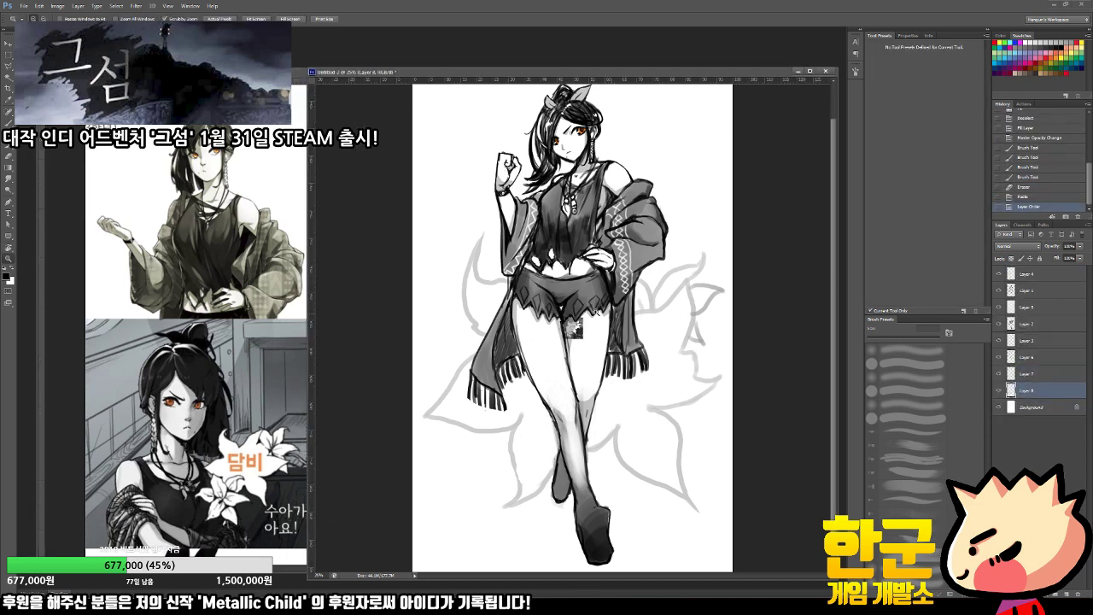
left_click_drag(613, 312, 733, 209)
key("ctrl+t")
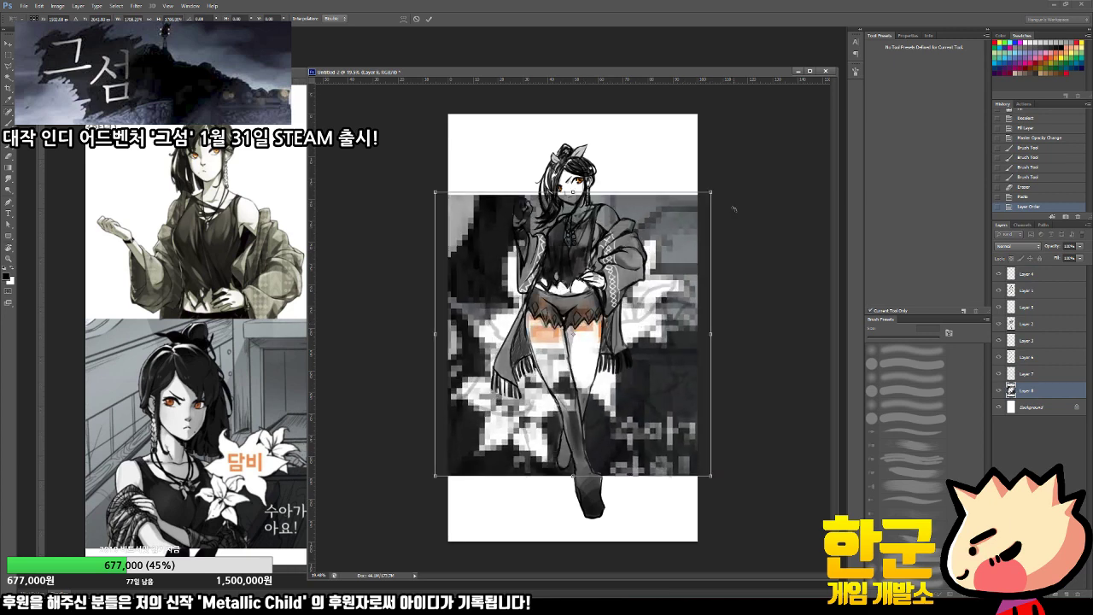
key("Return")
key("e")
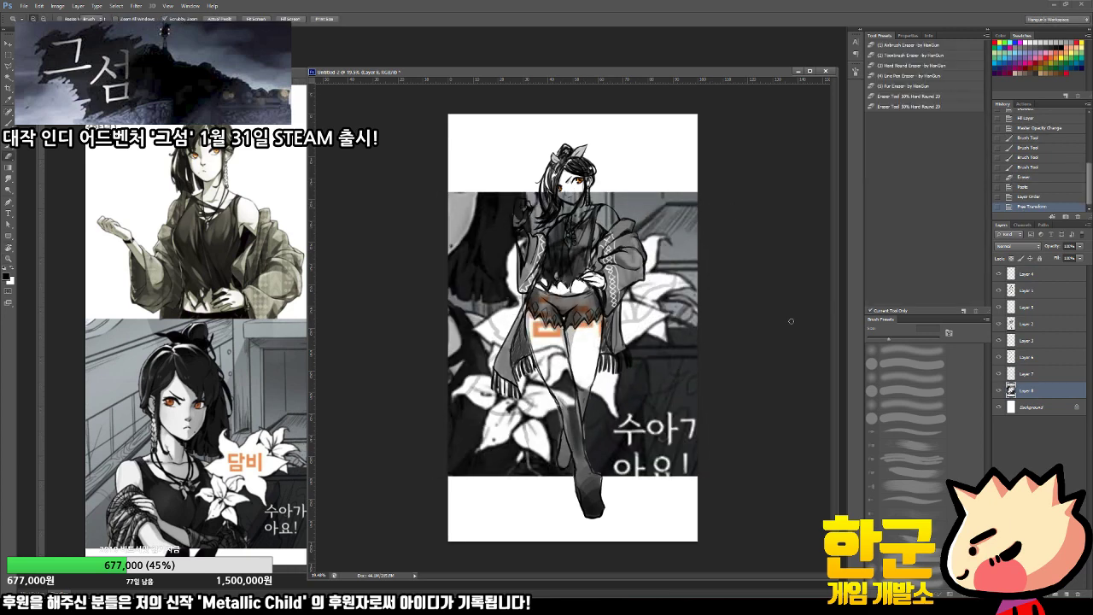
left_click(1000, 388)
left_click(999, 389)
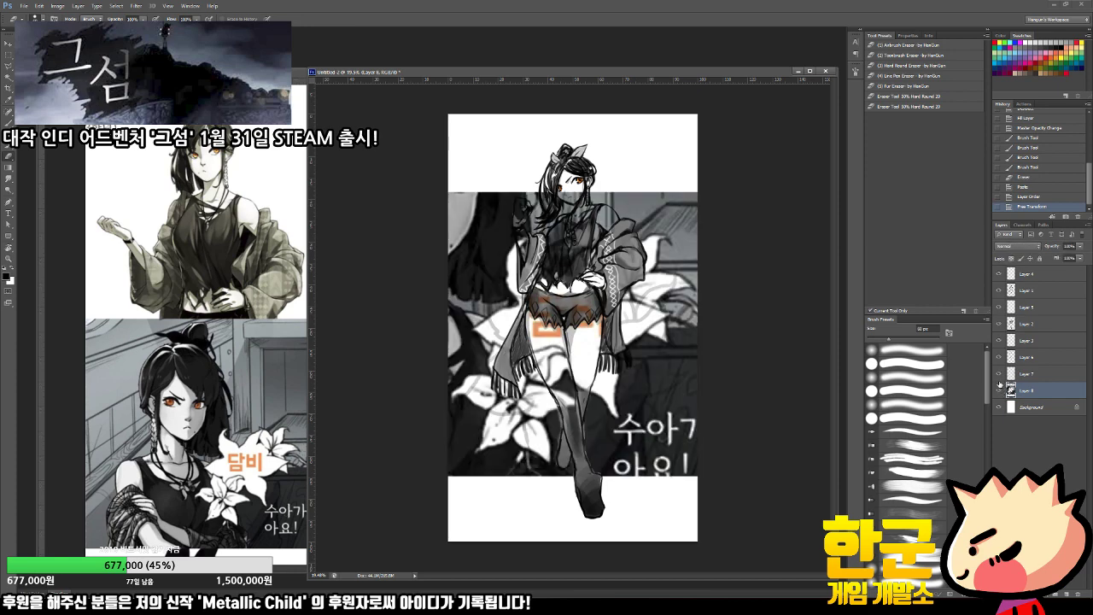
left_click_drag(1064, 395, 1076, 592)
Step: Hide all the character layers, keeping only the flower line layer and the Background shown
left_click(1004, 373)
left_click(1000, 373)
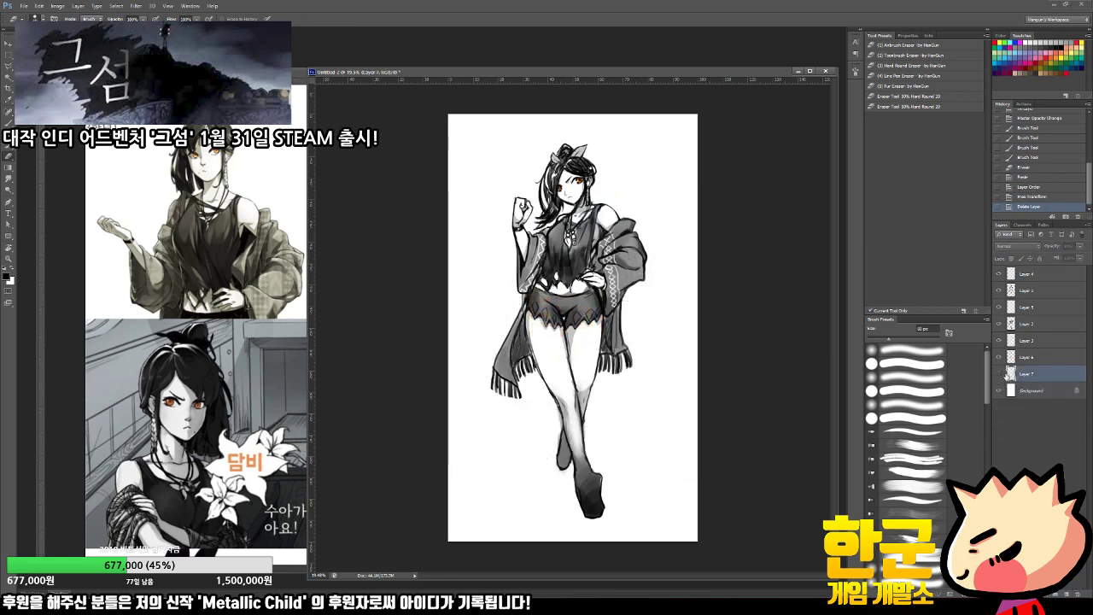
left_click(999, 373)
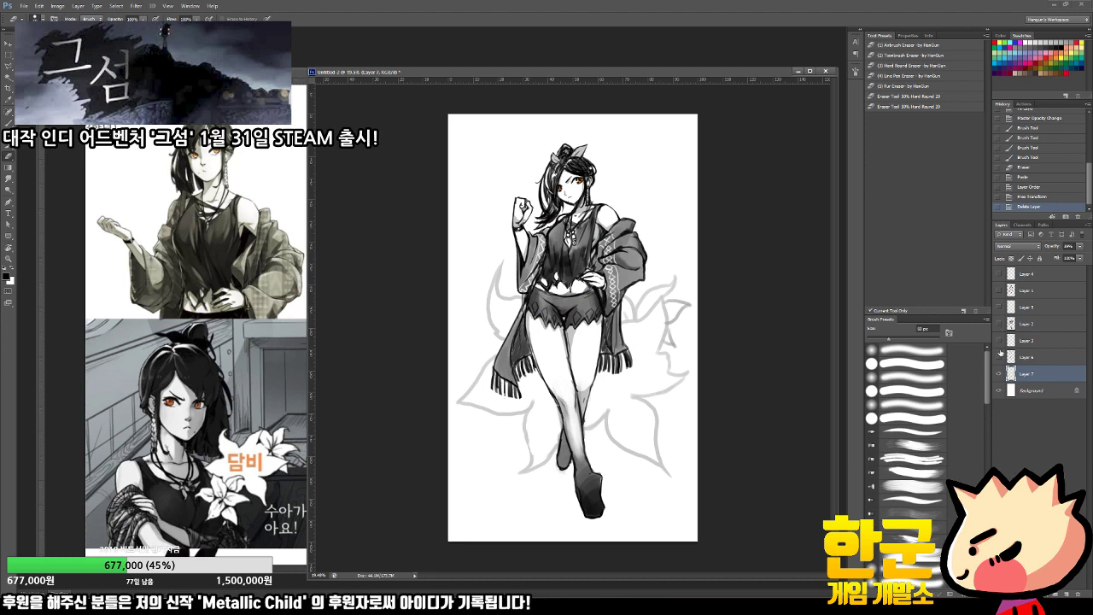
left_click(999, 357)
Step: Brush in the missing outline parts of the flower, adding a pointed upper petal and closing the gaps between petals
key("b")
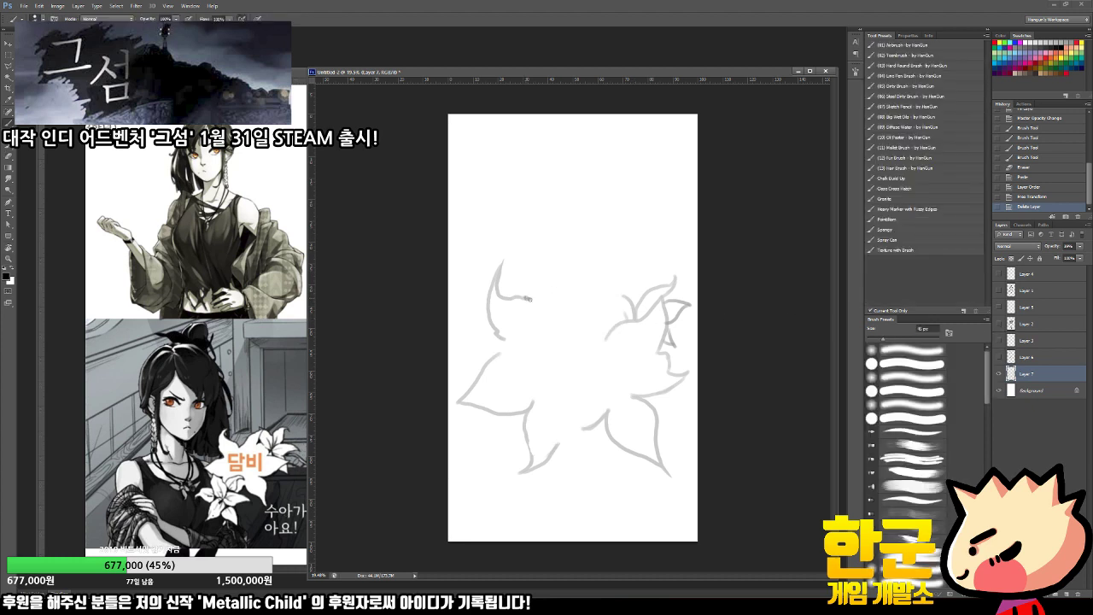
mouse_move(528, 299)
left_mouse_down()
mouse_move(595, 273)
mouse_move(629, 245)
mouse_move(622, 306)
mouse_move(603, 341)
left_mouse_up()
key("ctrl+z")
left_click_drag(506, 340, 507, 341)
mouse_move(505, 339)
left_mouse_down()
mouse_move(511, 348)
mouse_move(495, 360)
mouse_move(510, 346)
left_mouse_up()
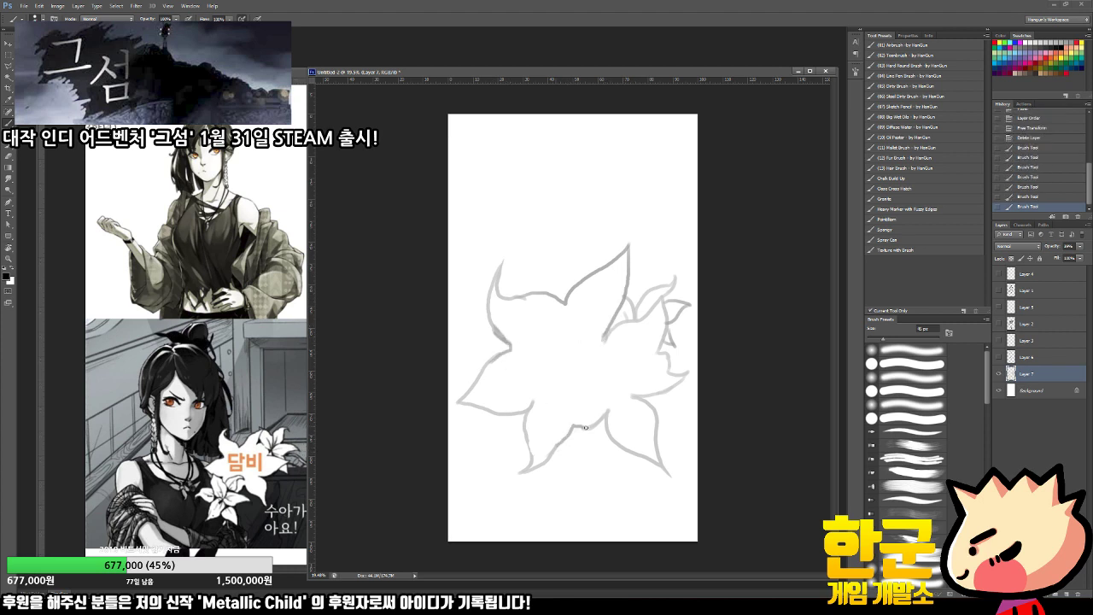
left_click_drag(688, 373, 638, 397)
Step: Raise the flower layer's opacity to 100%, select the flower's interior and fill it with black
left_click(1079, 246)
left_click_drag(1088, 255, 1091, 256)
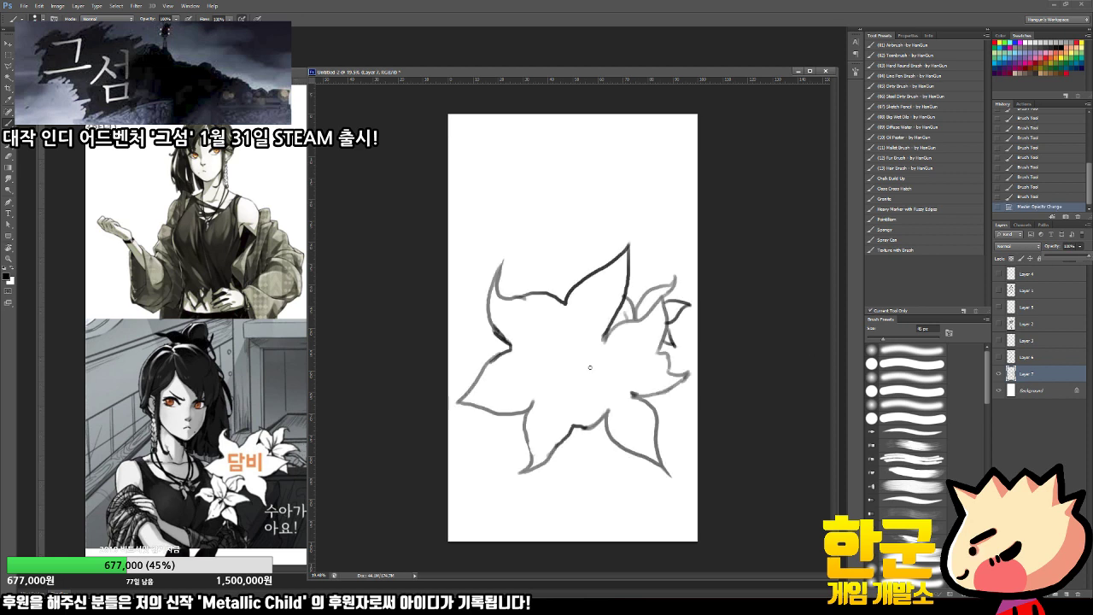
key("w")
left_click(602, 378)
key("ctrl+d")
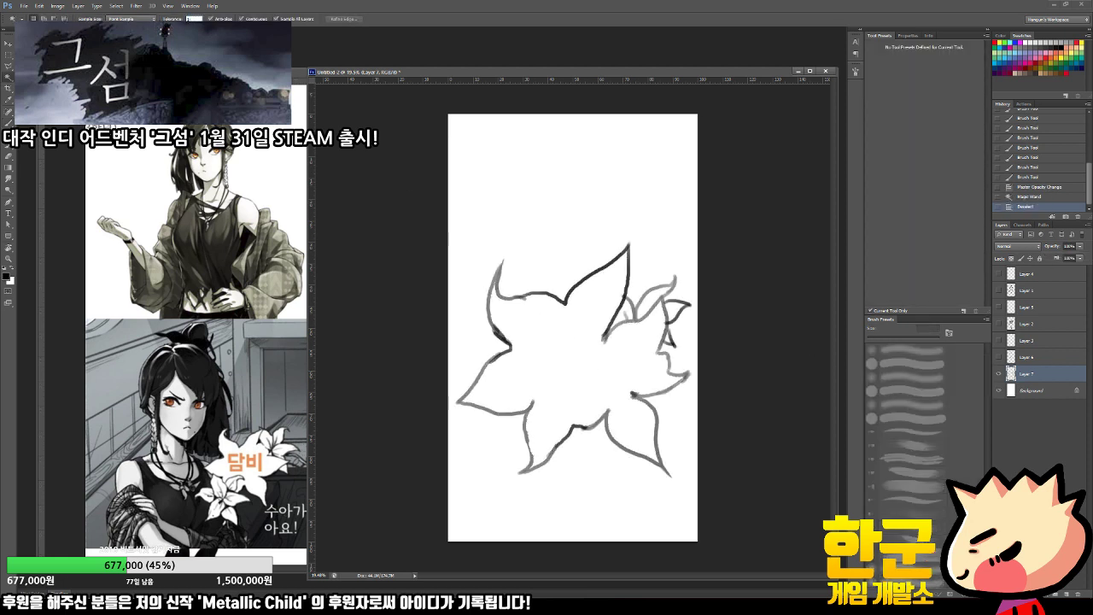
left_click(603, 381)
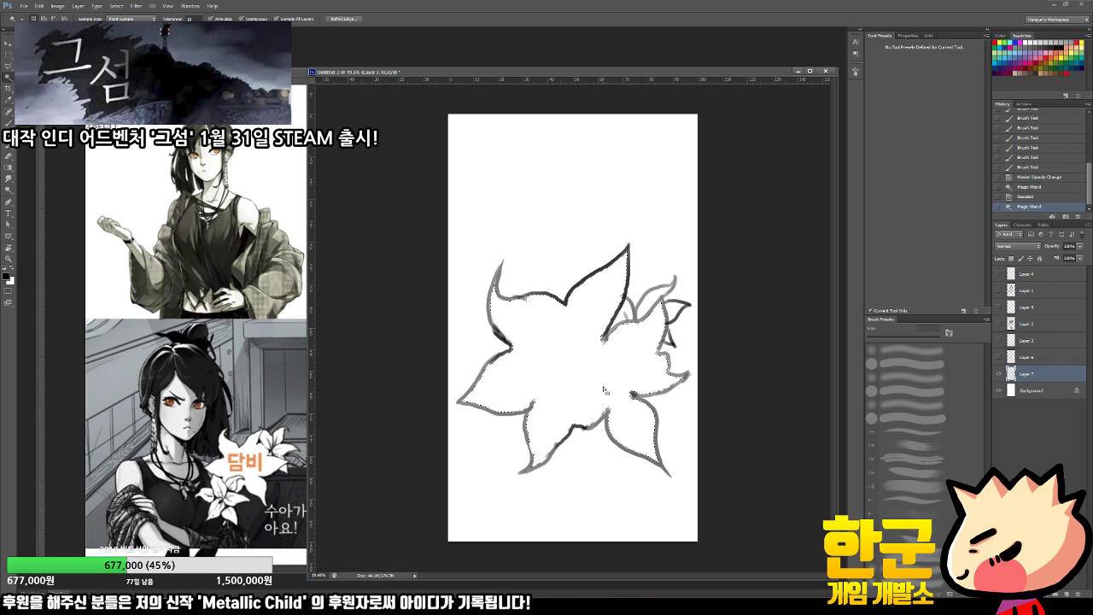
key("alt+BackSpace")
key("ctrl+d")
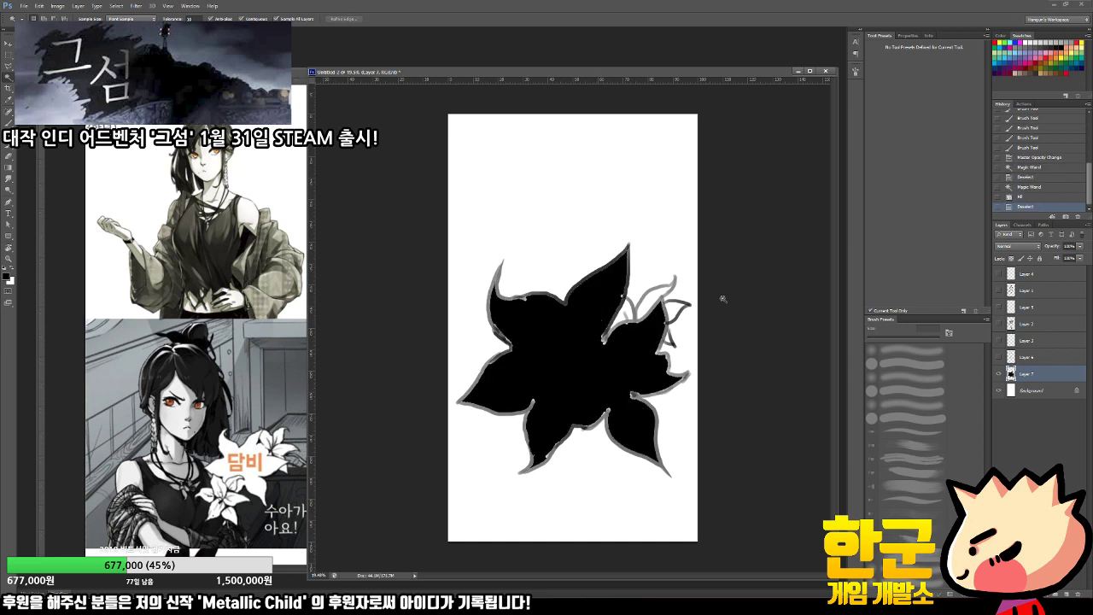
Step: Lower the flower layer's opacity, load its pixels as a selection, refill them repeatedly with black and deselect
left_click_drag(1080, 248, 1056, 257)
key("b")
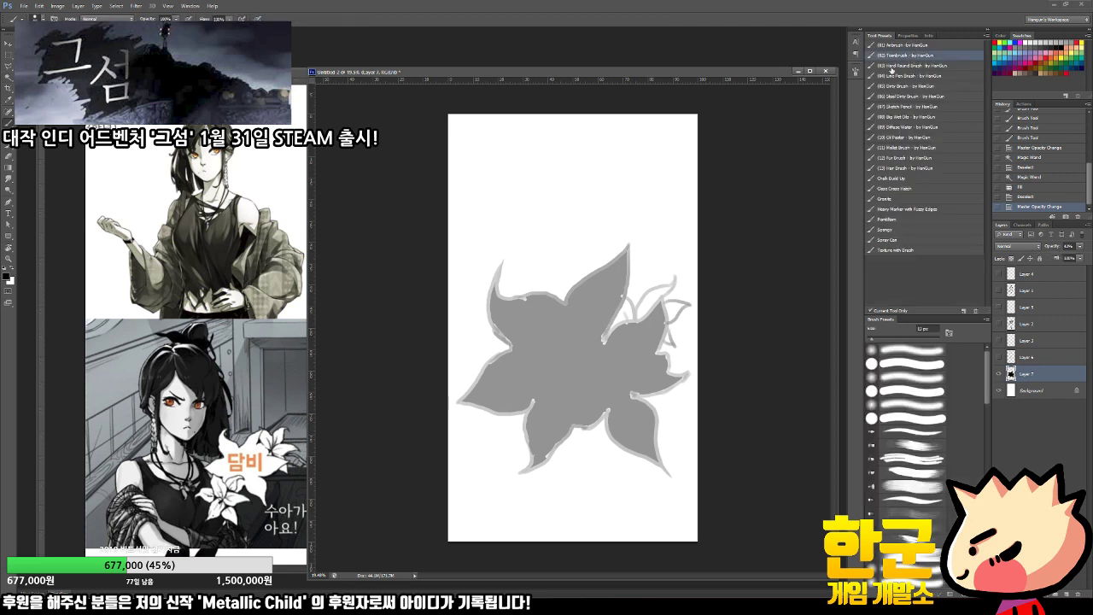
left_click(1012, 373, "ctrl")
key("alt+BackSpace")
key("alt+BackSpace")
key("alt+BackSpace")
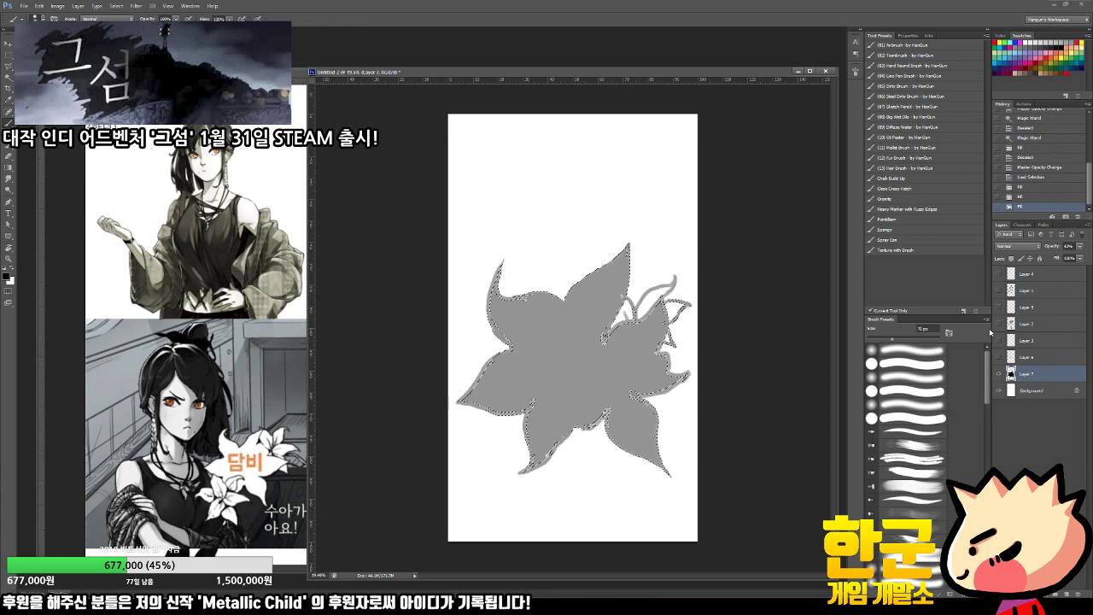
key("ctrl+d")
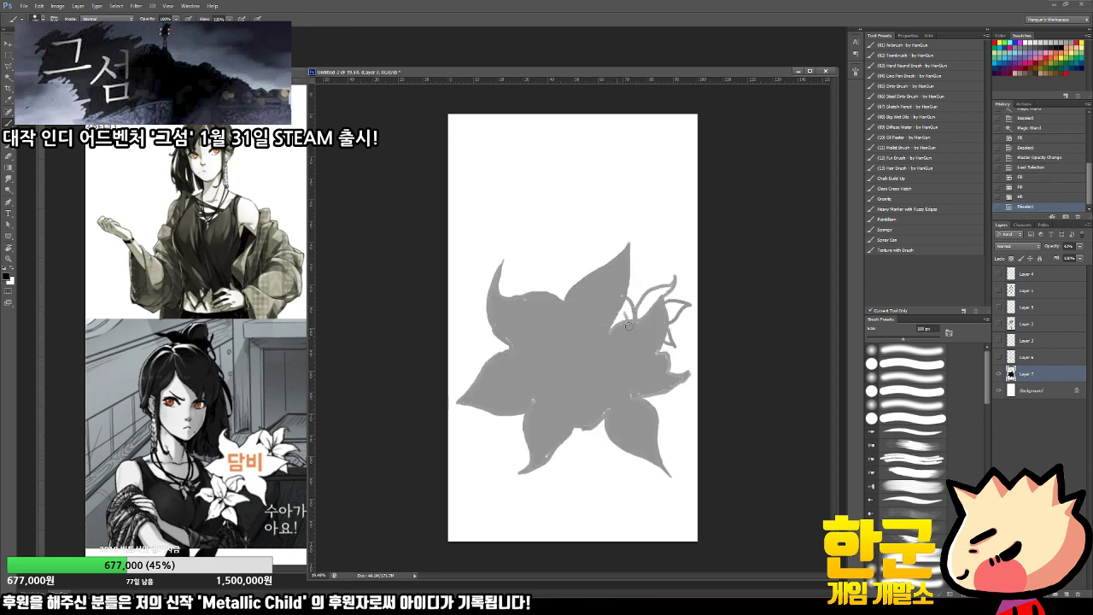
Step: Paint over the remaining light gaps along the inner edges of the flower's right and lower petals
left_click(627, 325)
left_click(652, 318)
left_click(654, 353)
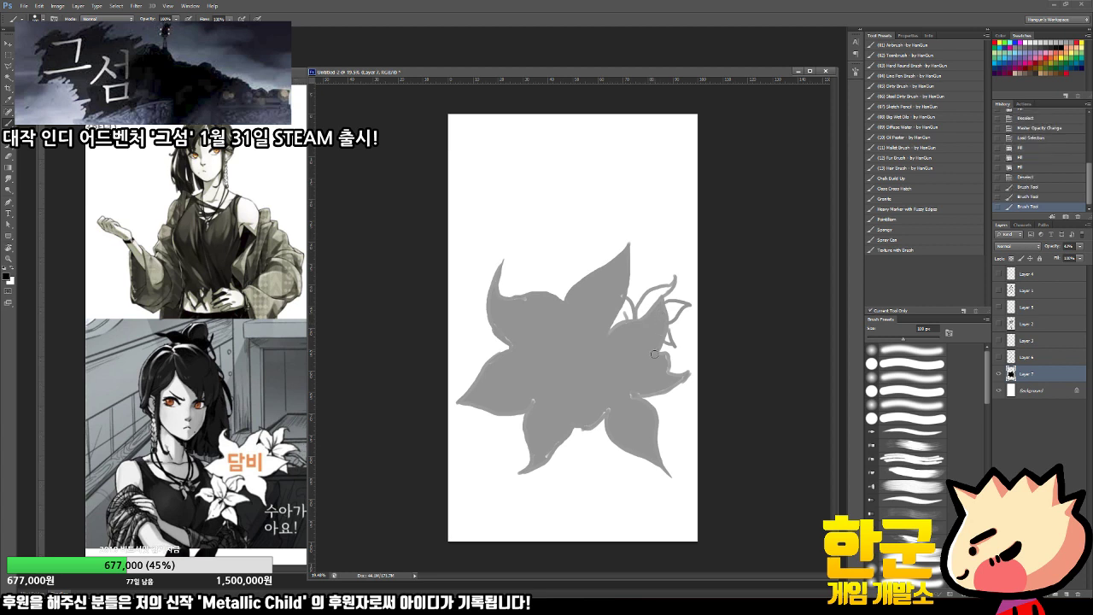
mouse_move(666, 357)
left_mouse_down()
mouse_move(690, 370)
mouse_move(635, 395)
left_mouse_up()
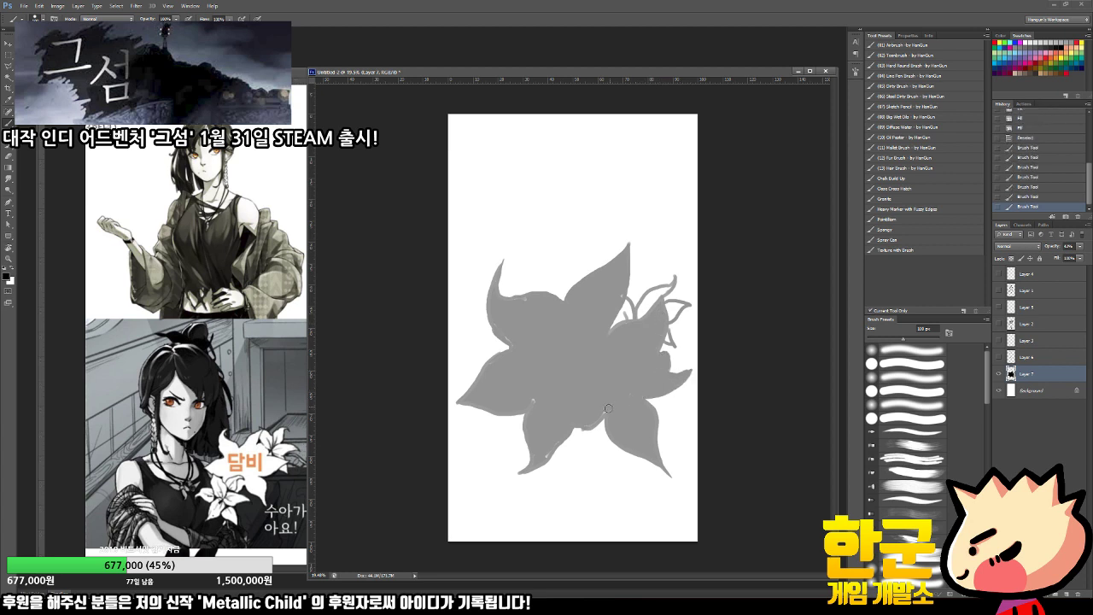
left_click(526, 409)
left_click(539, 457)
left_click(553, 444)
Step: Fill in the small upper-right petals and clean up the flower's lower edges with the eraser and brush
left_click_drag(622, 298, 615, 331)
mouse_move(645, 298)
left_mouse_down()
mouse_move(674, 283)
mouse_move(650, 301)
mouse_move(663, 311)
left_mouse_up()
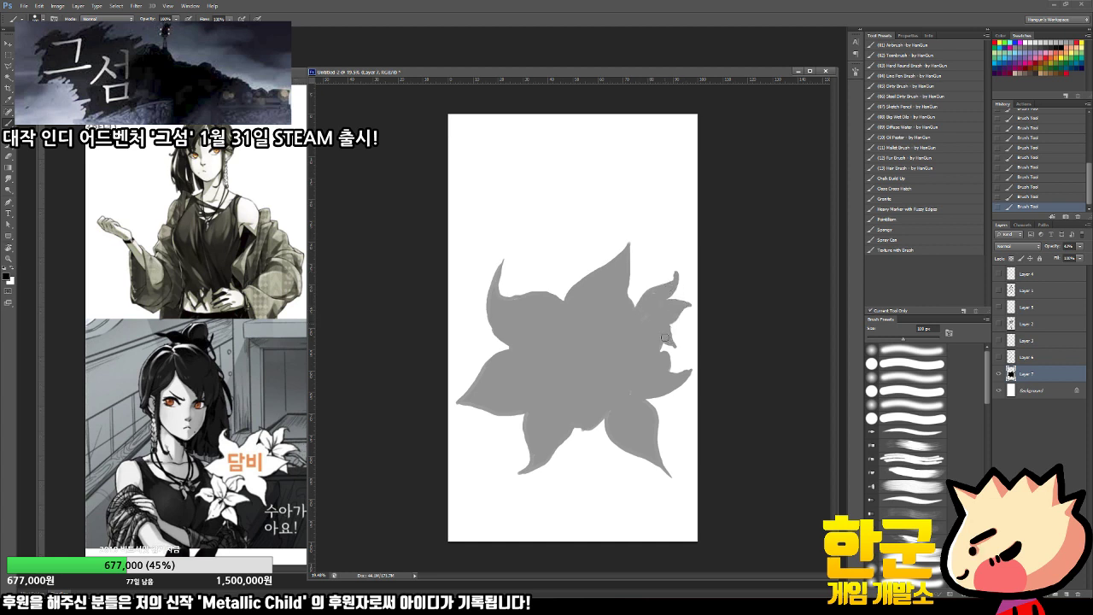
key("e")
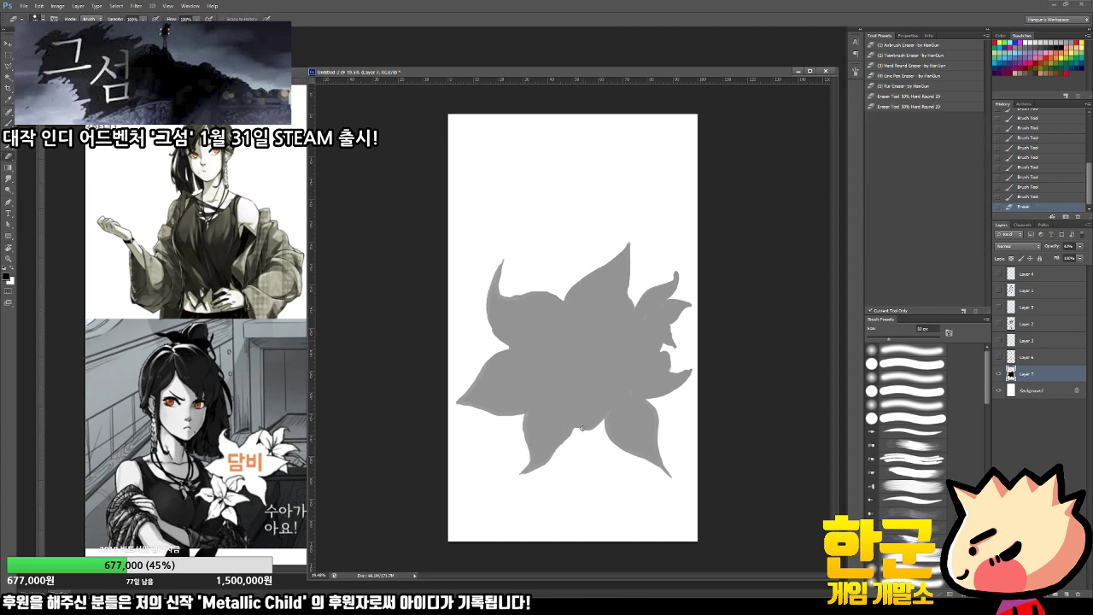
key("b")
left_click_drag(524, 412, 527, 420)
Step: Lower the flower layer's opacity to a light gray and show the character layers again
key("z")
left_click_drag(602, 409, 563, 408)
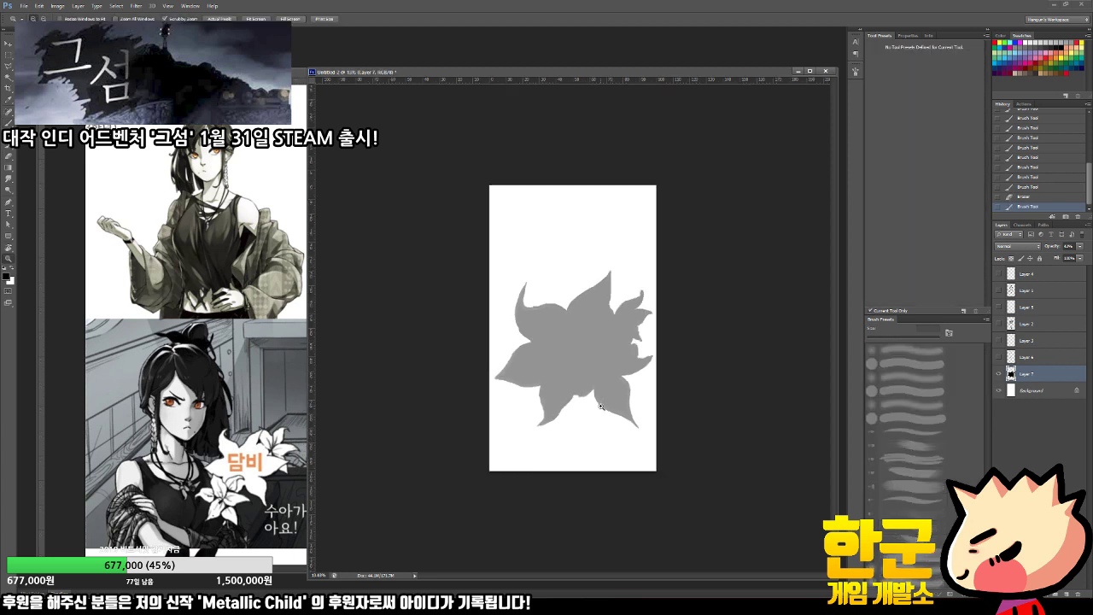
left_click(1079, 246)
left_click_drag(1057, 257, 1033, 304)
mouse_move(999, 357)
left_mouse_down()
mouse_move(998, 289)
mouse_move(1027, 282)
left_mouse_up()
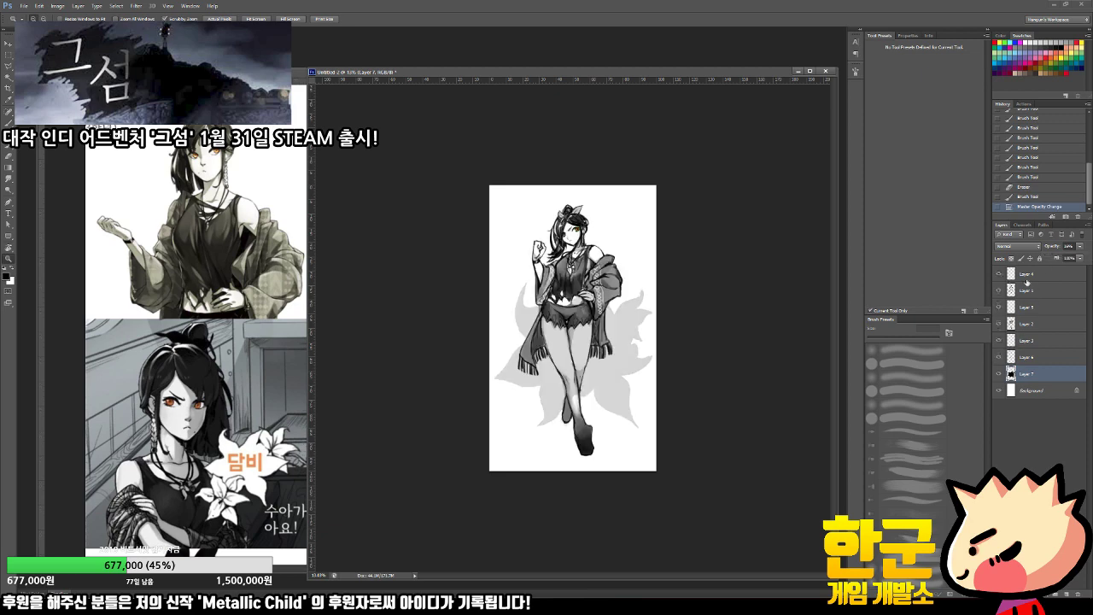
left_click_drag(619, 317, 675, 317)
key("w")
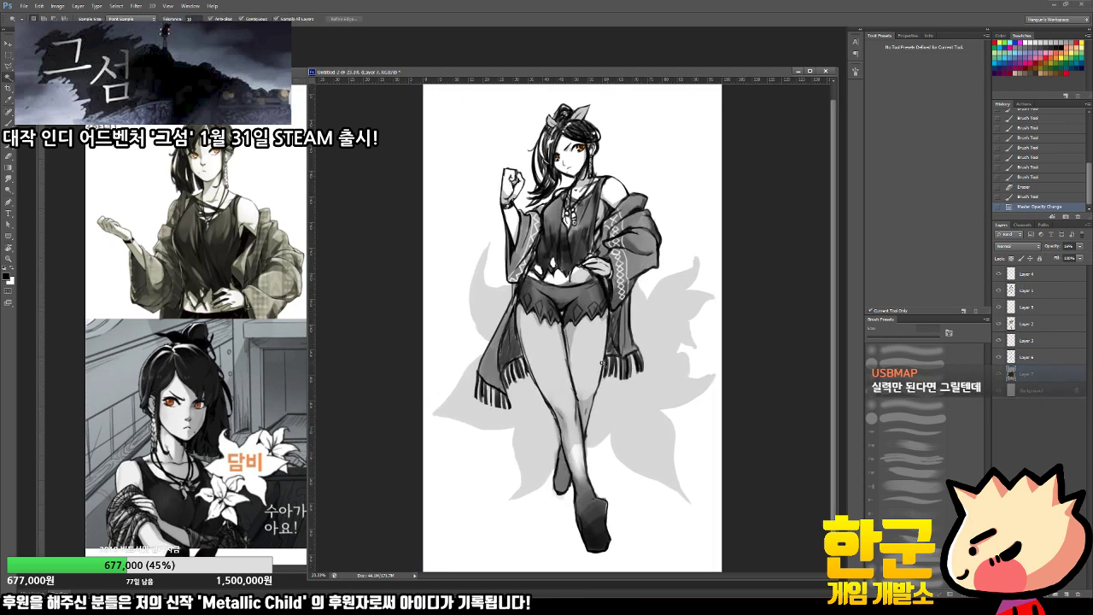
left_click(550, 372)
key("ctrl+d")
Step: Erase the gray flower fill from the character's bare legs with an enlarged eraser
key("e")
mouse_move(534, 380)
left_mouse_down()
mouse_move(579, 349)
mouse_move(563, 310)
mouse_move(529, 306)
mouse_move(543, 334)
mouse_move(564, 328)
mouse_move(563, 351)
mouse_move(587, 325)
mouse_move(572, 393)
mouse_move(591, 340)
mouse_move(577, 386)
mouse_move(574, 345)
mouse_move(541, 337)
mouse_move(567, 332)
mouse_move(529, 326)
mouse_move(563, 409)
mouse_move(566, 375)
left_mouse_up()
key("bracketright")
key("bracketright")
key("bracketright")
key("bracketright")
key("bracketright")
key("bracketright")
key("bracketright")
key("bracketright")
key("bracketleft")
key("bracketleft")
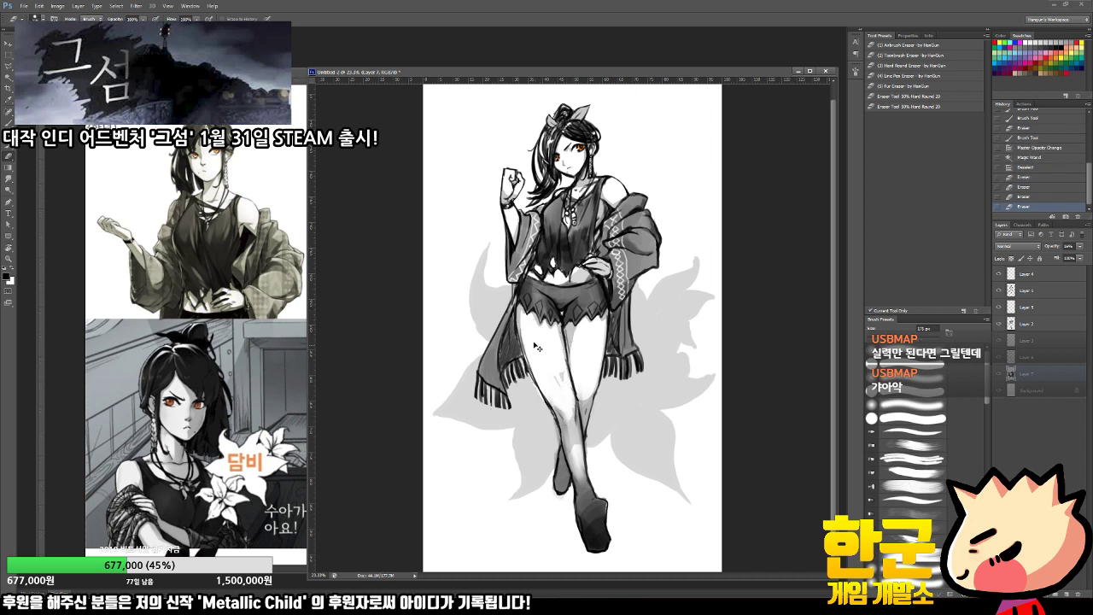
key("ctrl+alt+z")
key("ctrl+alt+z")
mouse_move(524, 295)
left_mouse_down()
mouse_move(550, 382)
mouse_move(524, 299)
mouse_move(528, 344)
mouse_move(552, 395)
mouse_move(563, 392)
mouse_move(576, 465)
left_mouse_up()
mouse_move(587, 389)
left_mouse_down()
mouse_move(578, 433)
mouse_move(588, 372)
left_mouse_up()
Step: Trim the edges of the flower's outer petals with the eraser to sharpen the silhouette
key("ctrl+space")
key("e")
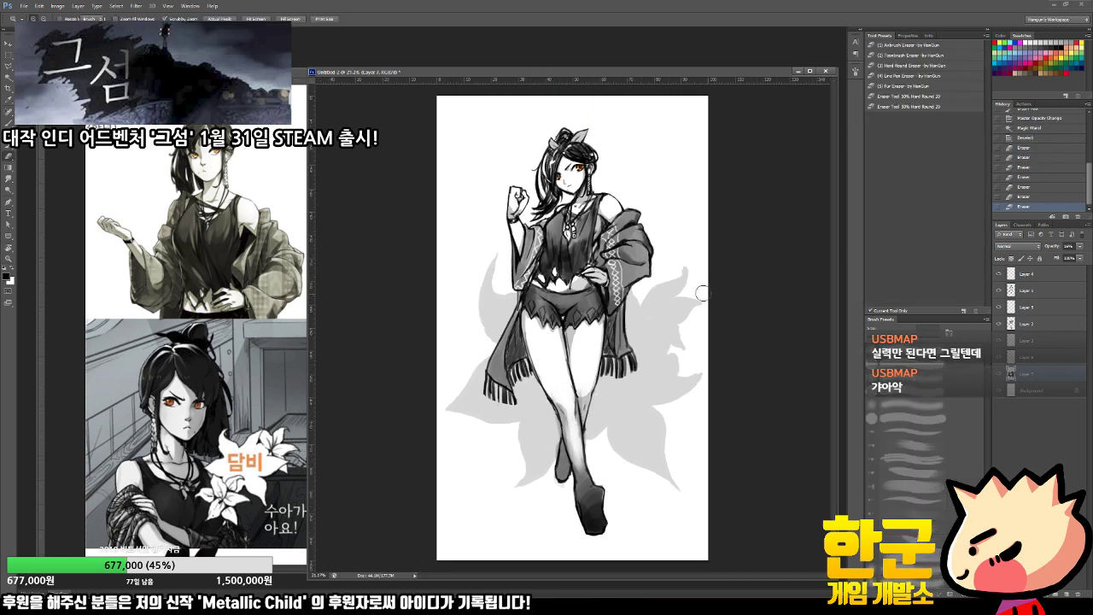
left_click_drag(680, 271, 674, 266)
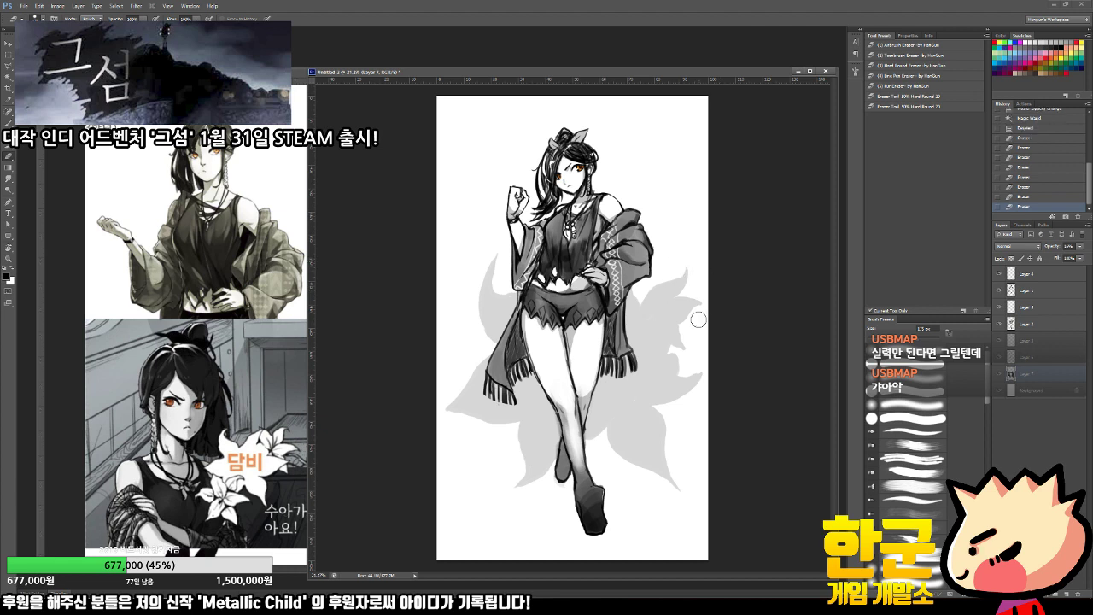
left_click_drag(681, 333, 705, 342)
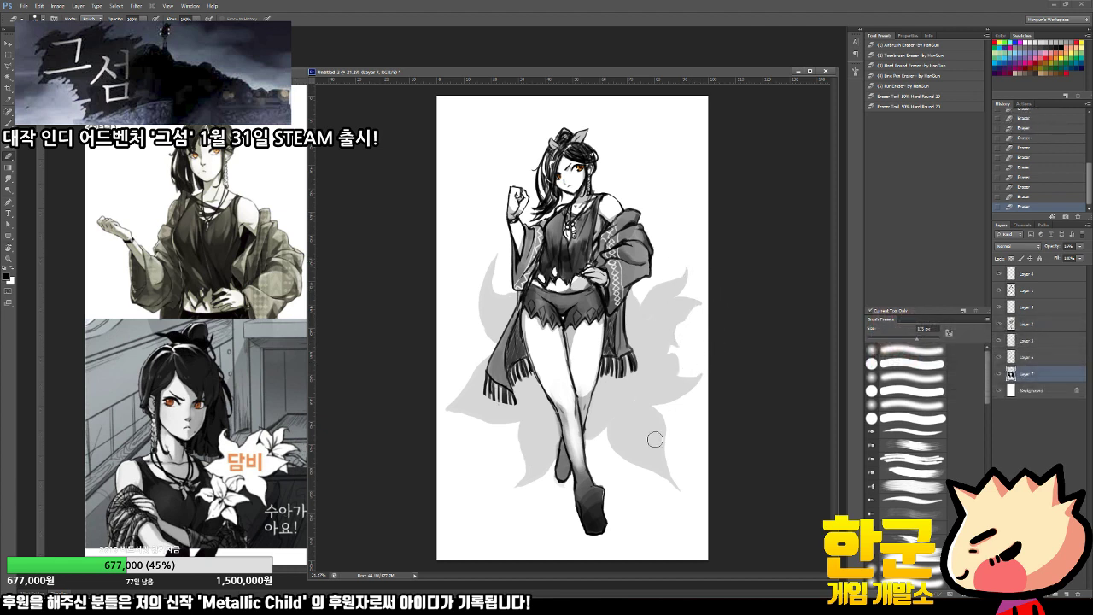
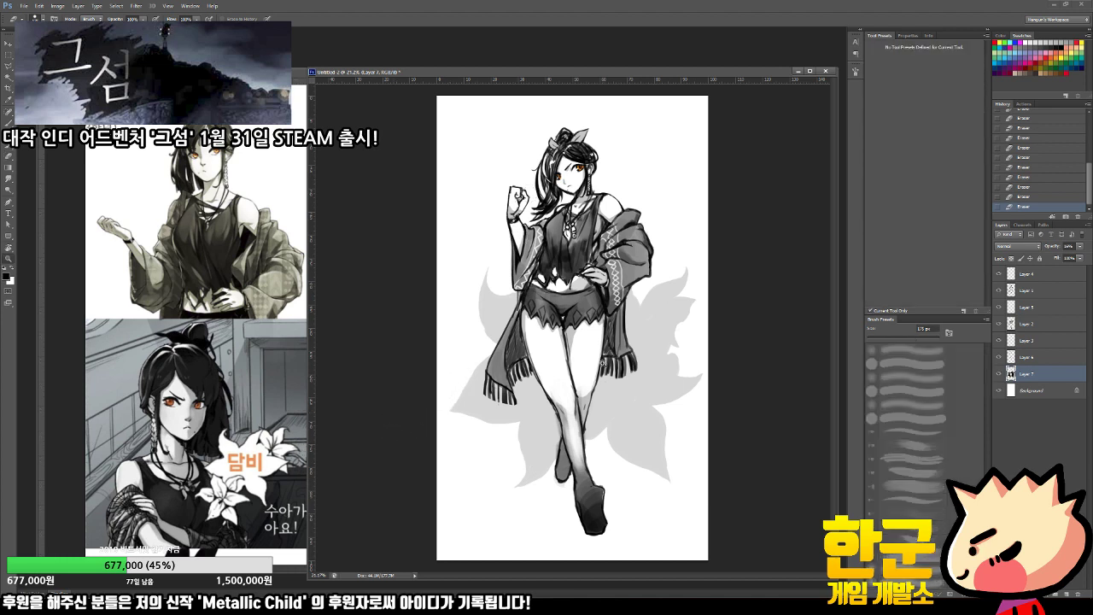
Step: Add a new layer above the flower layer and choose the (07) Sketch Pencil brush preset
key("z")
key("b")
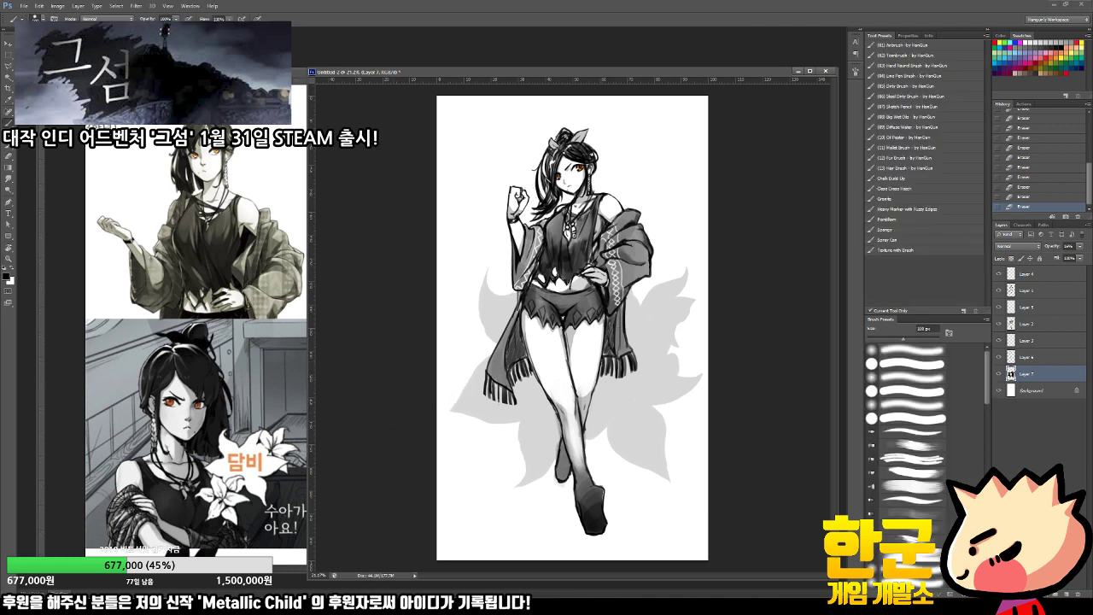
left_click(1067, 594)
left_click_drag(623, 163, 671, 134)
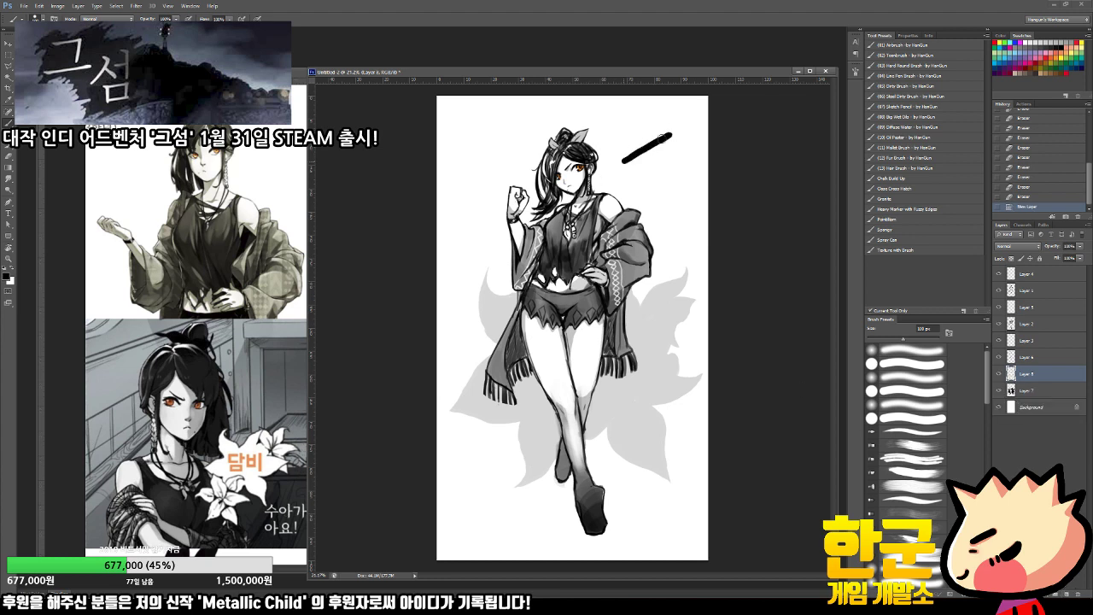
key("ctrl+z")
left_click(921, 188)
left_click(921, 167)
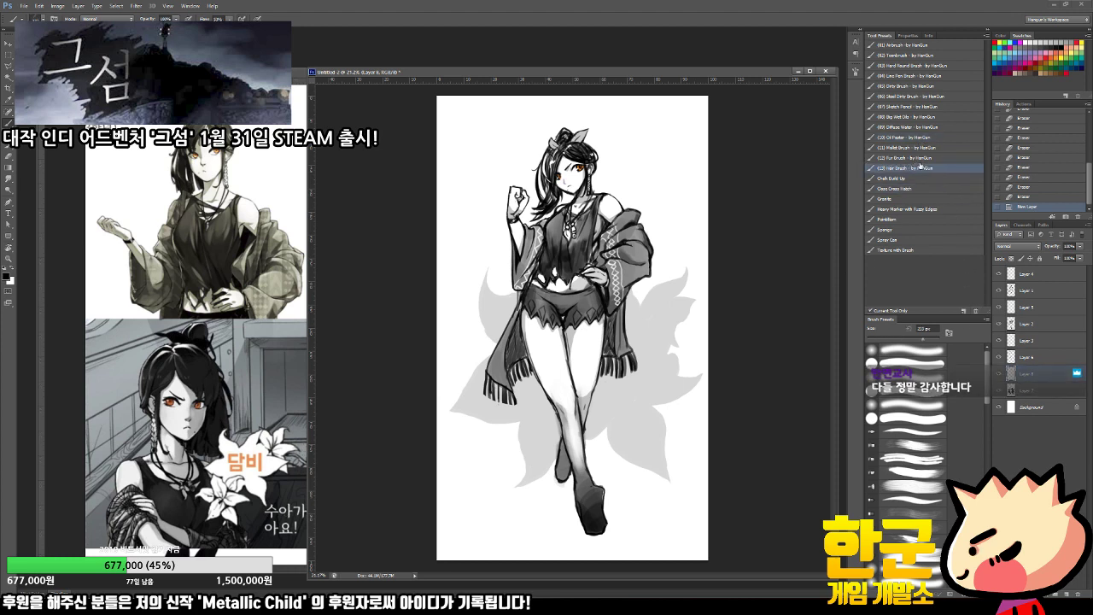
left_click(925, 158)
left_click(922, 107)
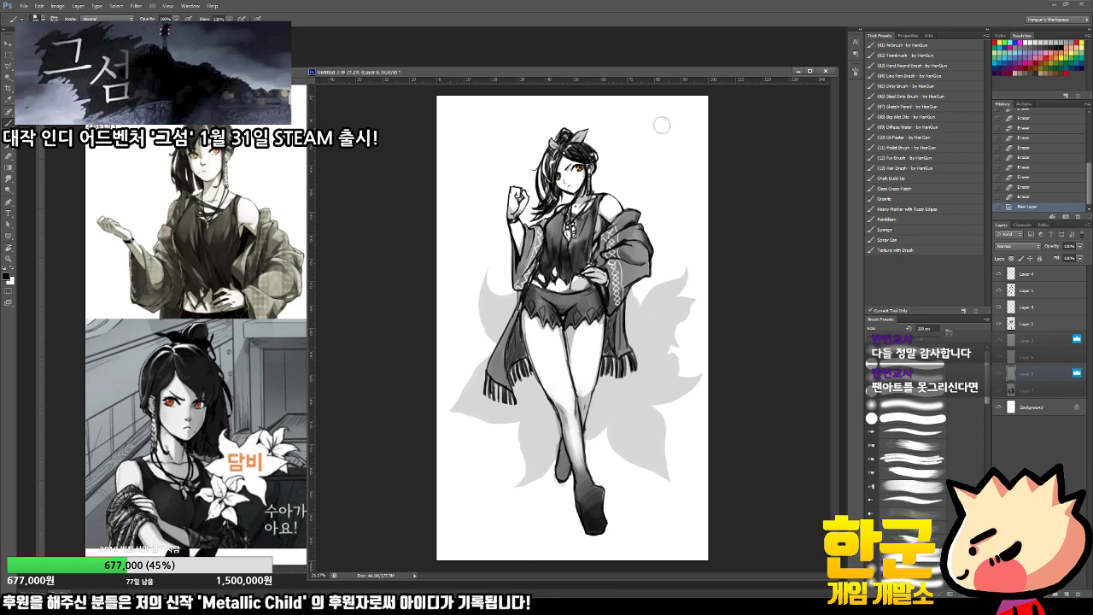
Step: Try out a few lettering strokes in the empty area beside the character's head, undoing each one
key("ctrl+Tab")
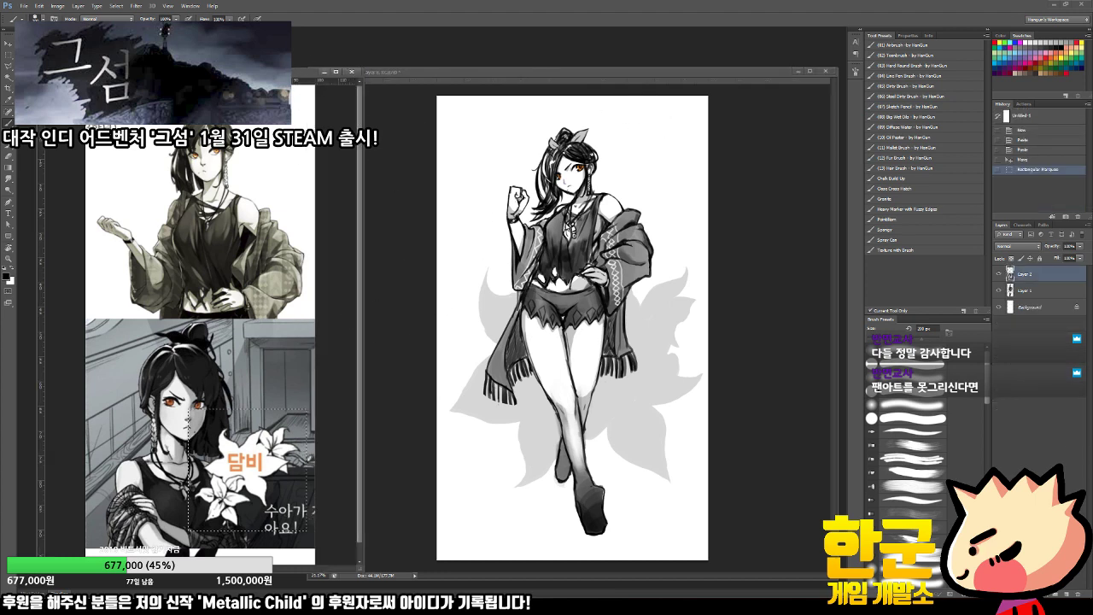
left_click(665, 143)
mouse_move(612, 132)
left_mouse_down()
mouse_move(644, 126)
mouse_move(637, 177)
left_mouse_up()
key("ctrl+z")
mouse_move(608, 136)
left_mouse_down()
mouse_move(637, 123)
mouse_move(634, 167)
left_mouse_up()
key("ctrl+z")
mouse_move(663, 130)
left_mouse_down()
mouse_move(683, 130)
mouse_move(695, 176)
left_mouse_up()
key("ctrl+z")
Step: Hand-letter the syllable 그 in thick black strokes beside the character's head
mouse_move(646, 139)
left_mouse_down()
mouse_move(698, 121)
mouse_move(658, 183)
mouse_move(733, 159)
left_mouse_up()
key("e")
key("b")
key("ctrl+z")
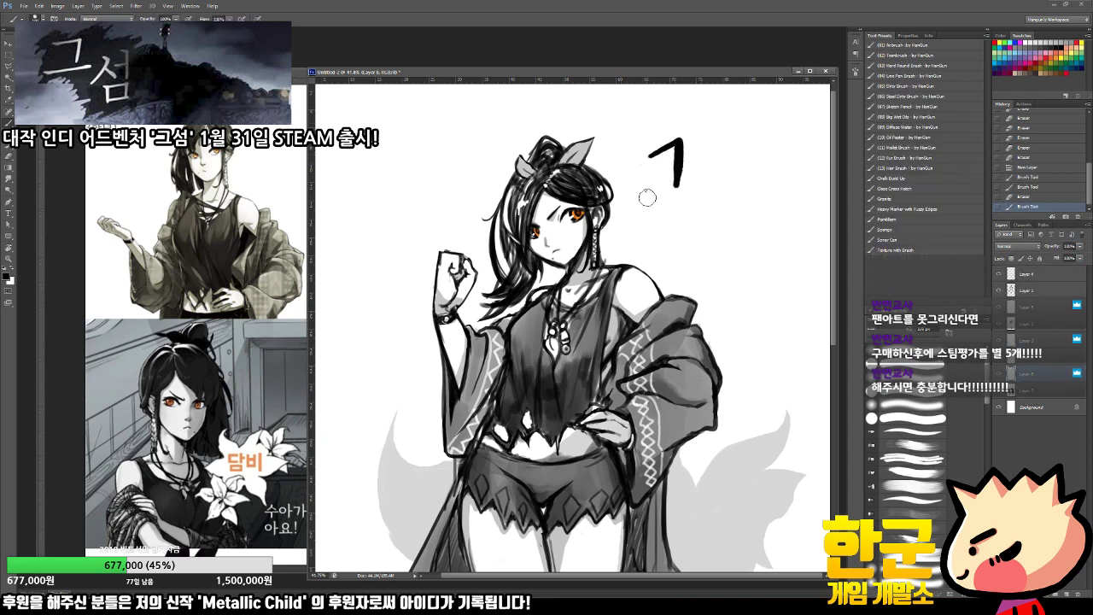
left_click_drag(642, 202, 717, 172)
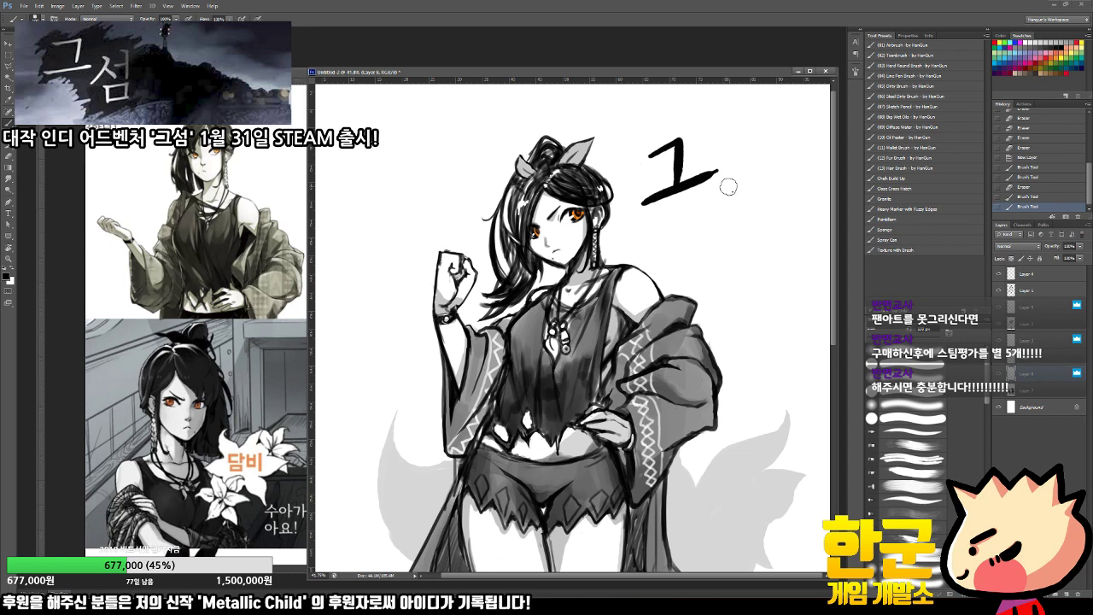
Step: Hand-letter the syllable 섬 in black strokes diagonally below 그 and clean up stray marks with the eraser
key("e")
mouse_move(759, 151)
left_mouse_down()
mouse_move(668, 209)
mouse_move(713, 177)
mouse_move(696, 229)
mouse_move(733, 218)
mouse_move(745, 228)
mouse_move(758, 198)
mouse_move(767, 260)
mouse_move(731, 285)
left_mouse_up()
key("b")
mouse_move(764, 250)
left_mouse_down()
mouse_move(744, 303)
mouse_move(744, 278)
mouse_move(724, 253)
mouse_move(761, 262)
mouse_move(745, 279)
mouse_move(728, 274)
mouse_move(765, 273)
left_mouse_up()
key("ctrl+z")
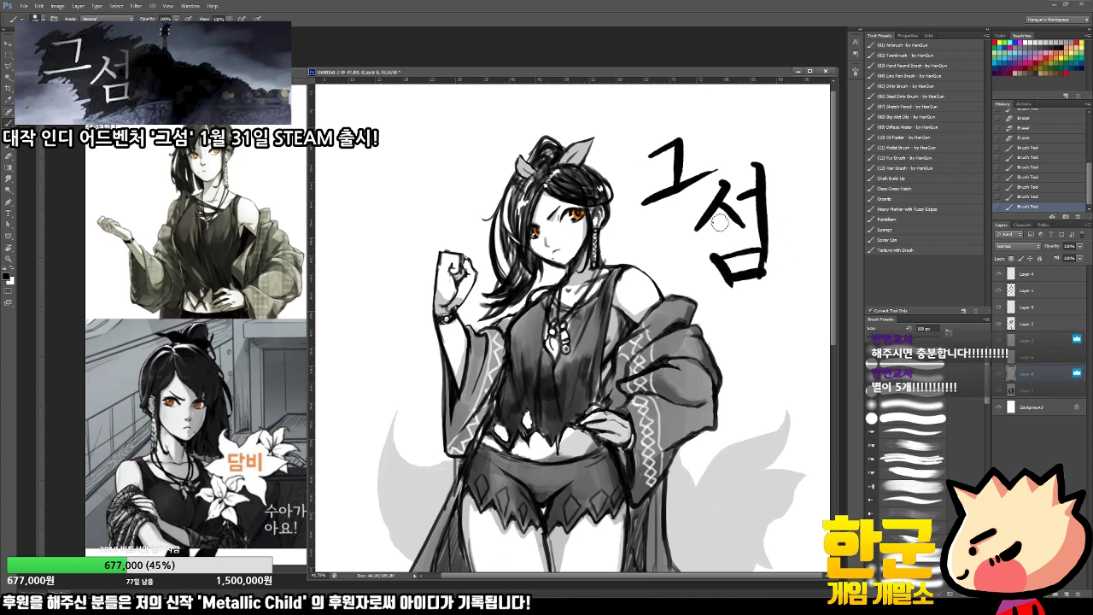
Step: Select the syllable 섬, scale it down to match 그, and reposition it just below and beside that syllable
key("m")
mouse_move(788, 308)
left_mouse_down()
mouse_move(703, 163)
mouse_move(723, 153)
left_mouse_up()
mouse_move(687, 205)
left_mouse_down()
mouse_move(761, 272)
mouse_move(750, 277)
left_mouse_up()
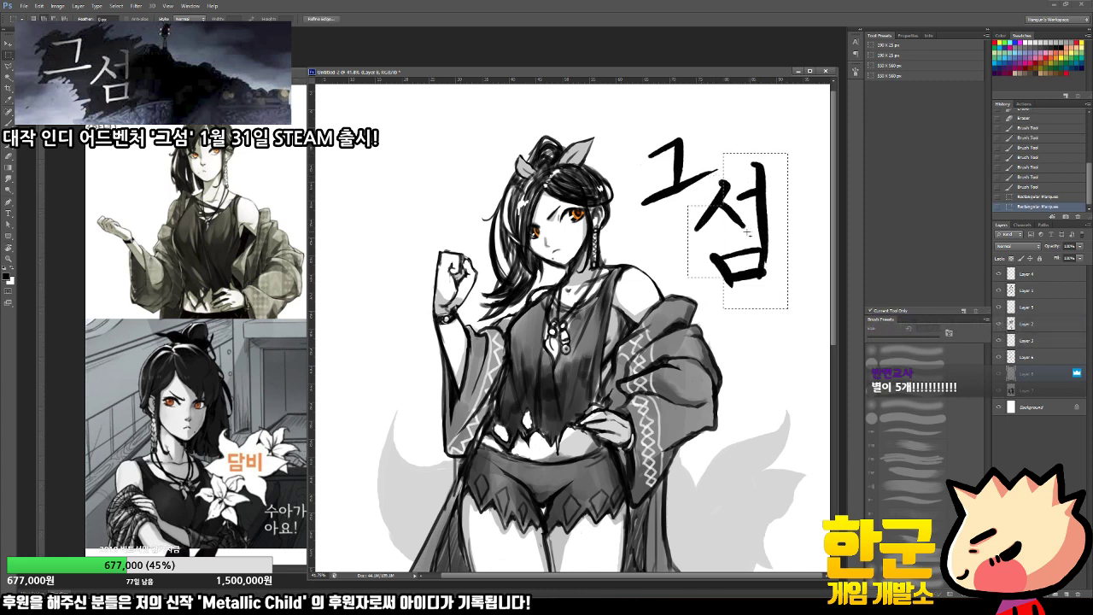
key("ctrl+t")
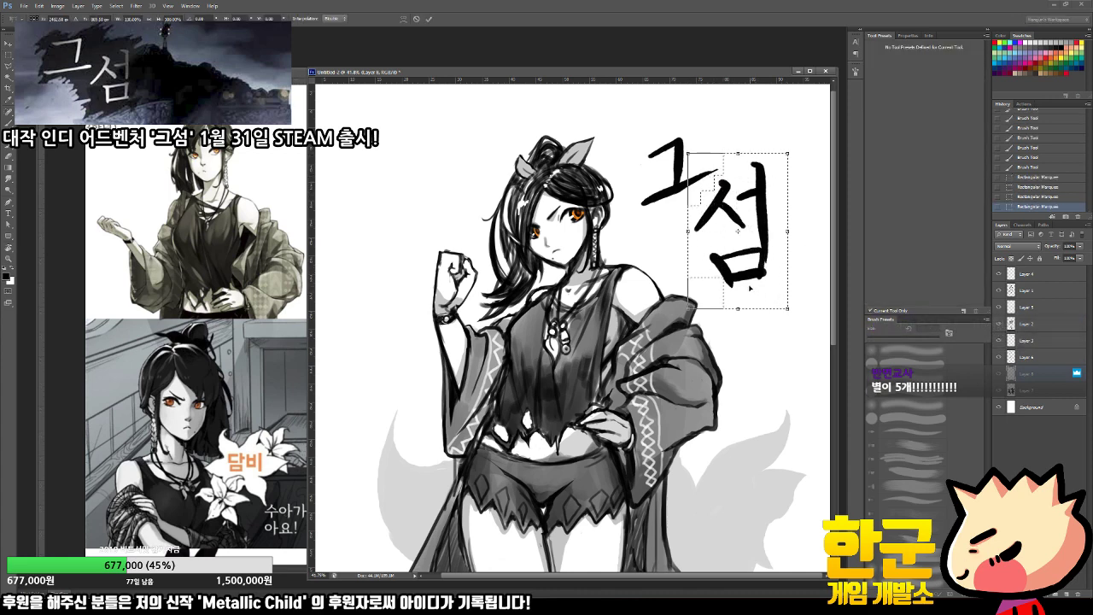
key("Escape")
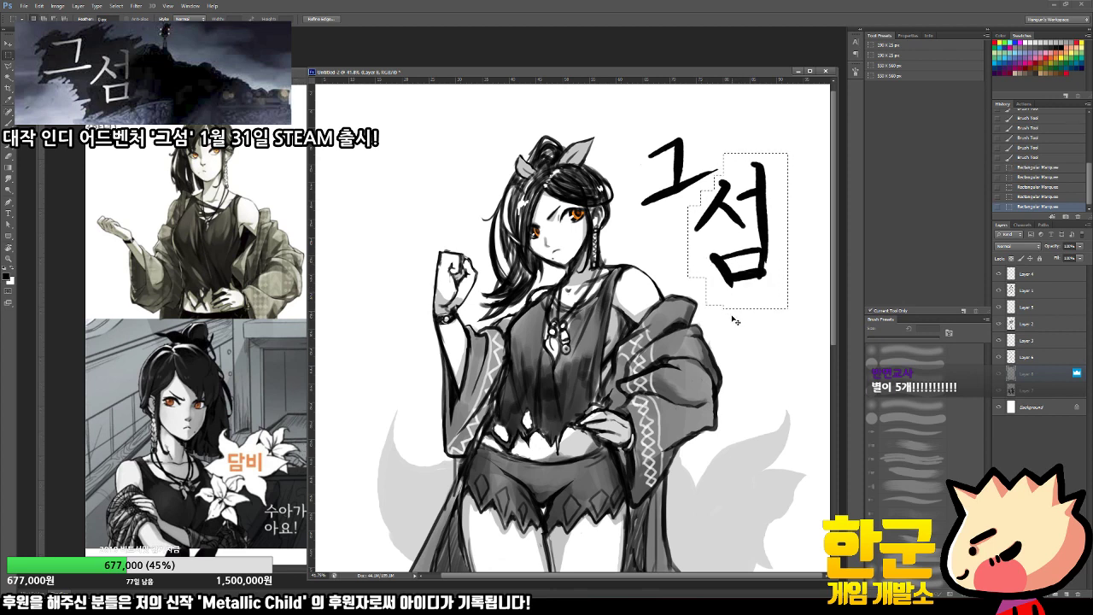
key("ctrl+t")
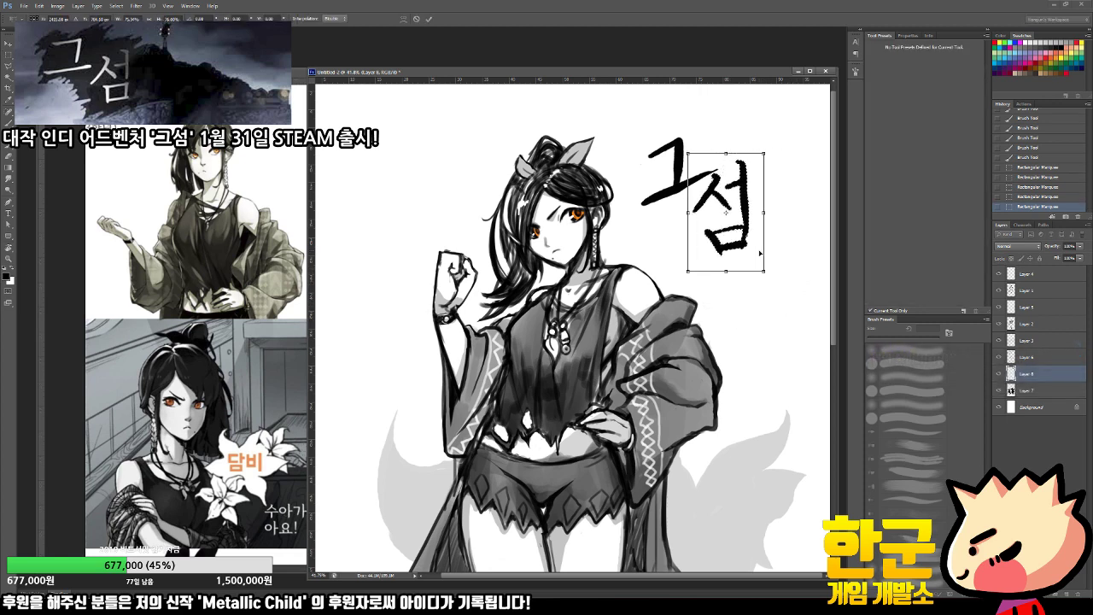
key("Return")
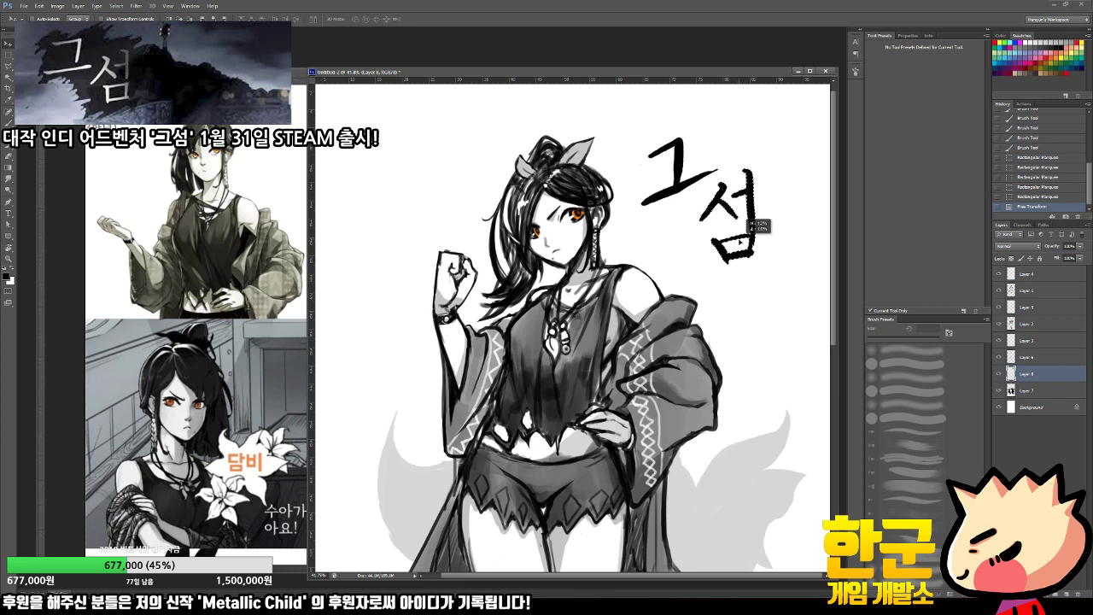
left_click_drag(741, 242, 739, 243)
key("ctrl+d")
Step: Move the whole 그섬 title slightly up and away from the character's head
key("z")
left_click_drag(710, 317, 658, 286)
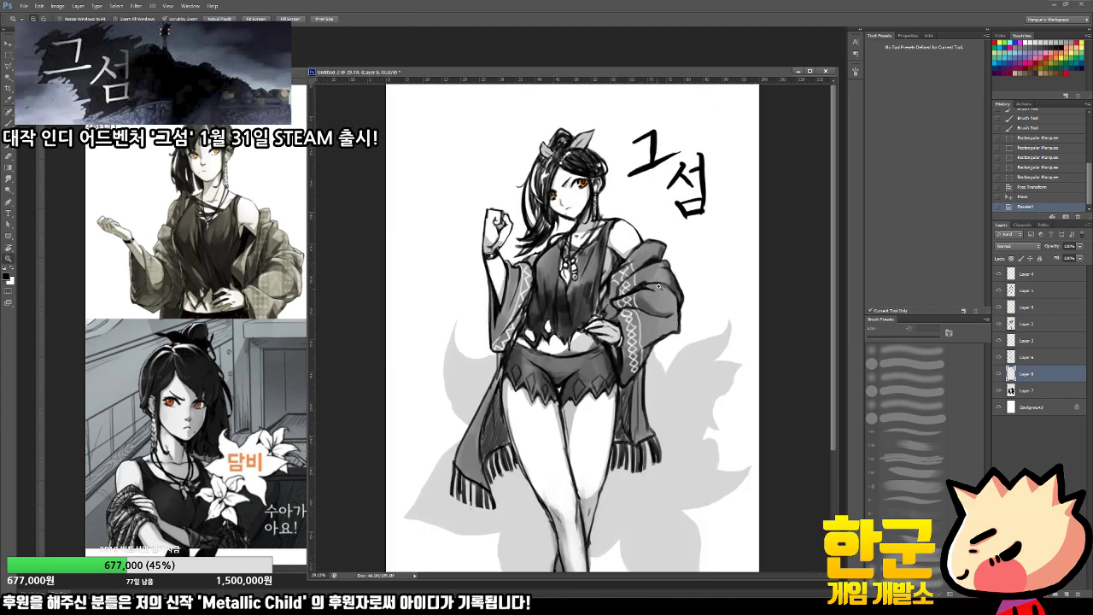
key("v")
left_click_drag(699, 214, 710, 205)
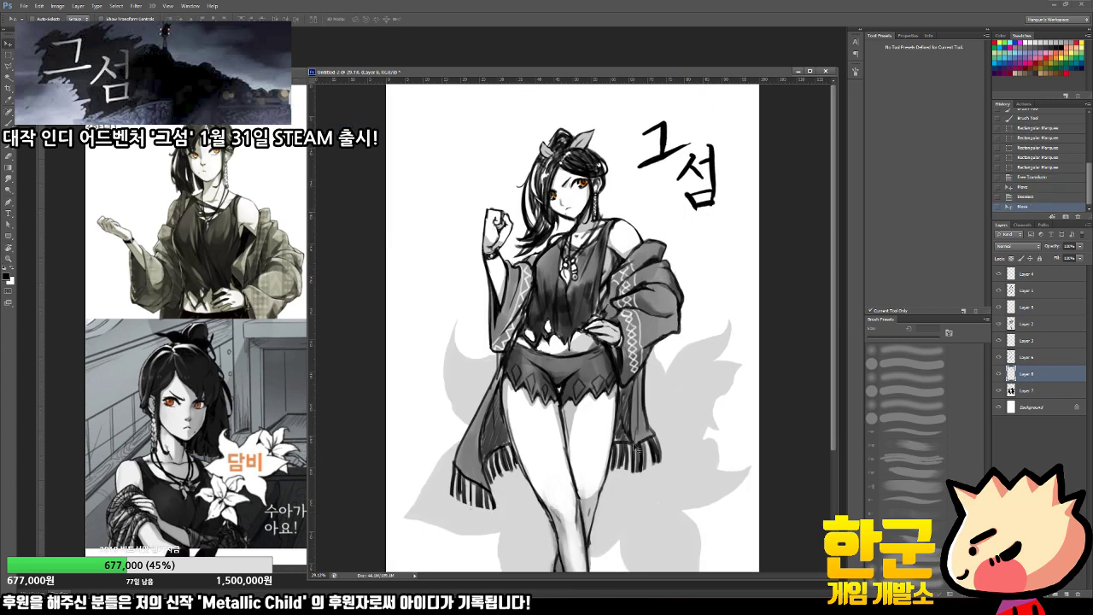
Step: Add a new layer directly above the flower layer for brush lettering
key("b")
left_click(1035, 392)
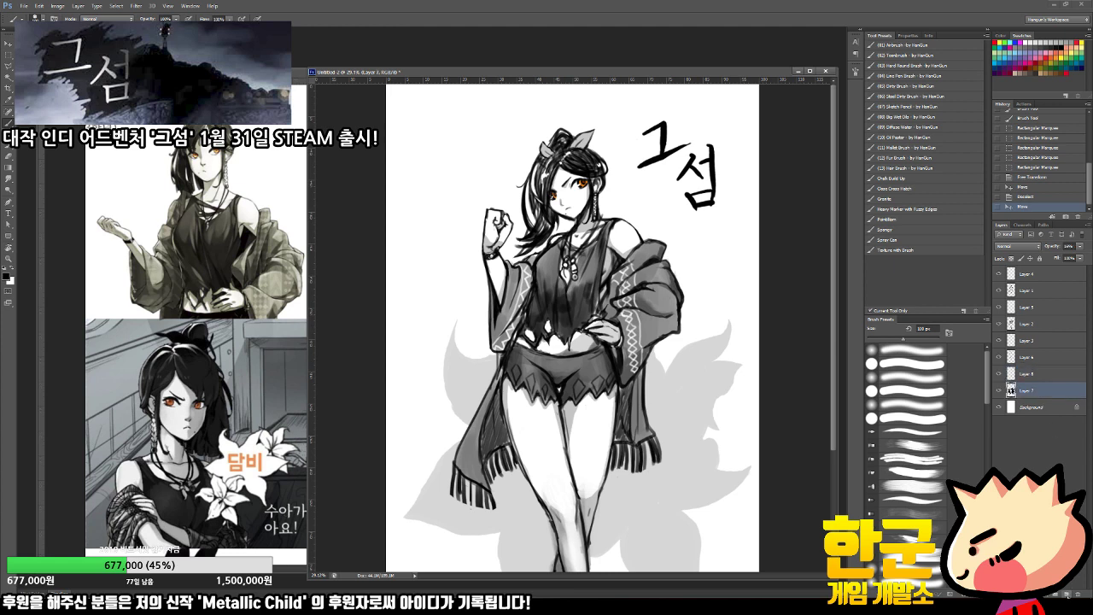
left_click(1067, 594)
Step: Try out a few lettering strokes over the flower petals beside the character's lower legs and clear them
scroll(644, 270, "down", 4)
mouse_move(635, 399)
left_mouse_down()
mouse_move(673, 368)
mouse_move(653, 371)
left_mouse_up()
key("ctrl+z")
left_click_drag(641, 377, 665, 387)
mouse_move(671, 350)
left_mouse_down()
mouse_move(675, 398)
mouse_move(692, 364)
mouse_move(662, 420)
left_mouse_up()
mouse_move(658, 389)
left_mouse_down()
mouse_move(681, 407)
mouse_move(641, 396)
mouse_move(650, 371)
mouse_move(682, 356)
mouse_move(658, 374)
mouse_move(656, 398)
mouse_move(675, 414)
mouse_move(663, 369)
left_mouse_up()
key("e")
key("b")
Step: Hand-letter the name 담비 in thick black strokes over the flower petals beside the character's lower legs
left_click_drag(642, 375, 665, 403)
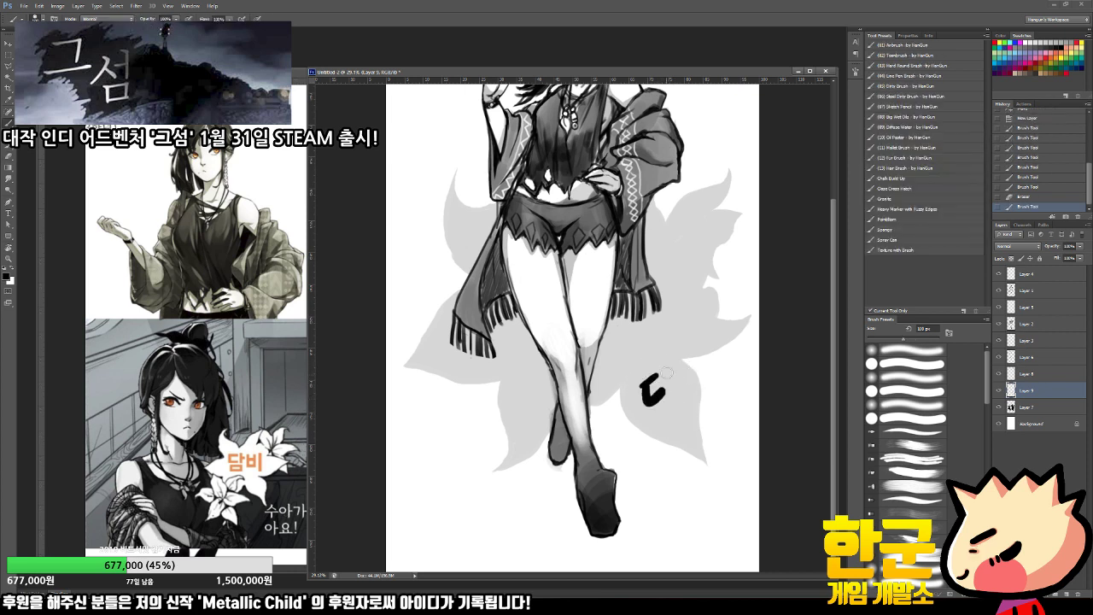
left_click_drag(673, 366, 675, 396)
mouse_move(675, 381)
left_mouse_down()
mouse_move(686, 377)
mouse_move(661, 422)
left_mouse_up()
left_click_drag(660, 399, 688, 414)
left_click_drag(691, 360, 693, 399)
left_click_drag(704, 357, 707, 398)
left_click_drag(693, 379, 705, 379)
left_click_drag(690, 400, 710, 398)
left_click_drag(718, 347, 719, 407)
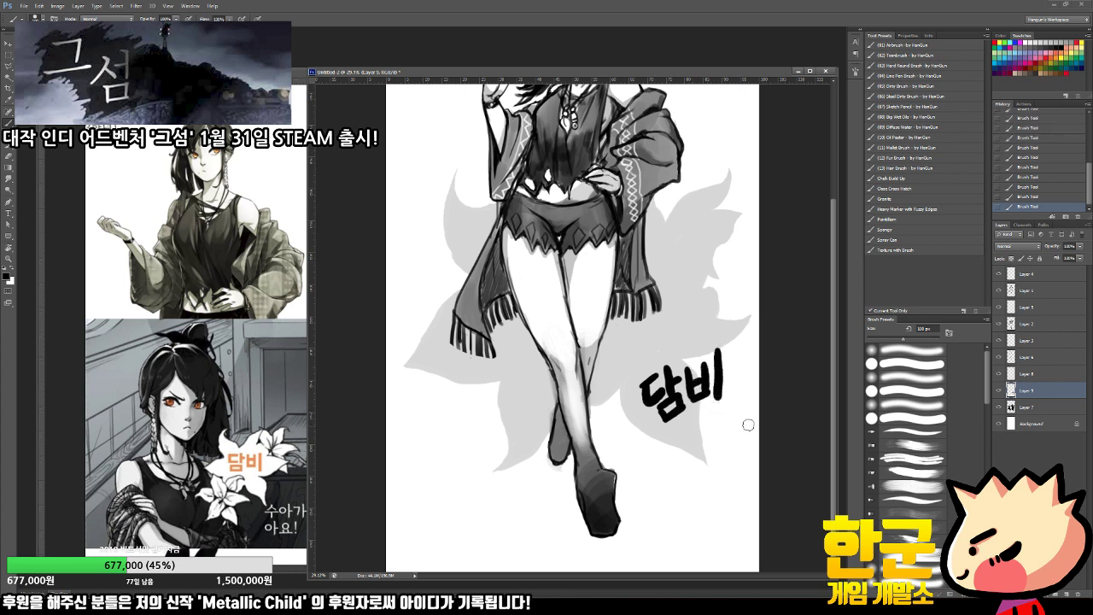
Step: Scale down the 담비 lettering and move it beside the character's hip, below her raised fist
key("ctrl+t")
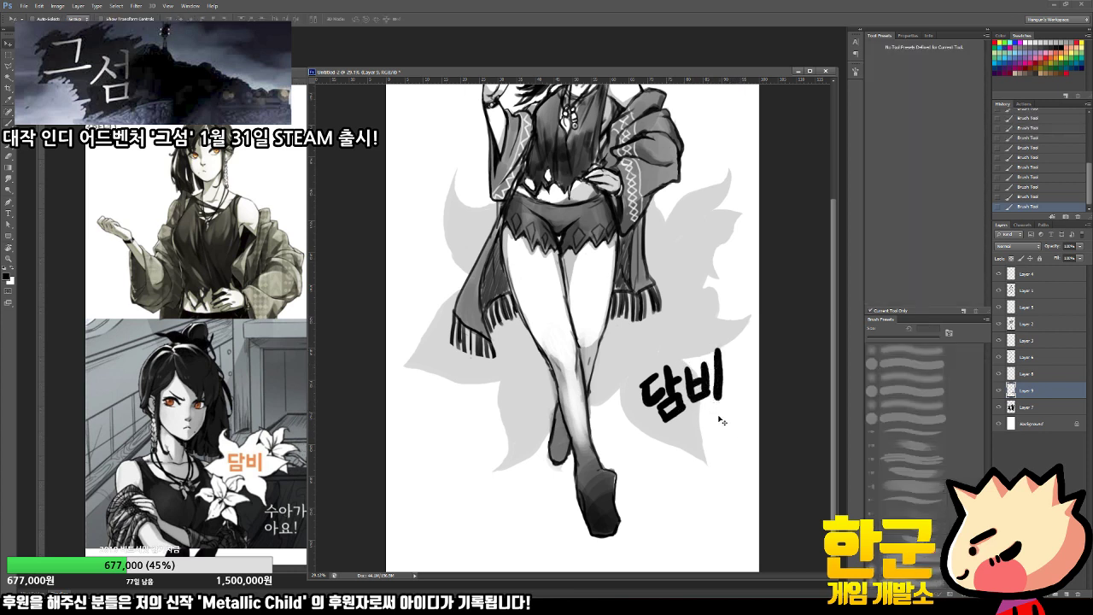
left_click_drag(639, 423, 670, 394)
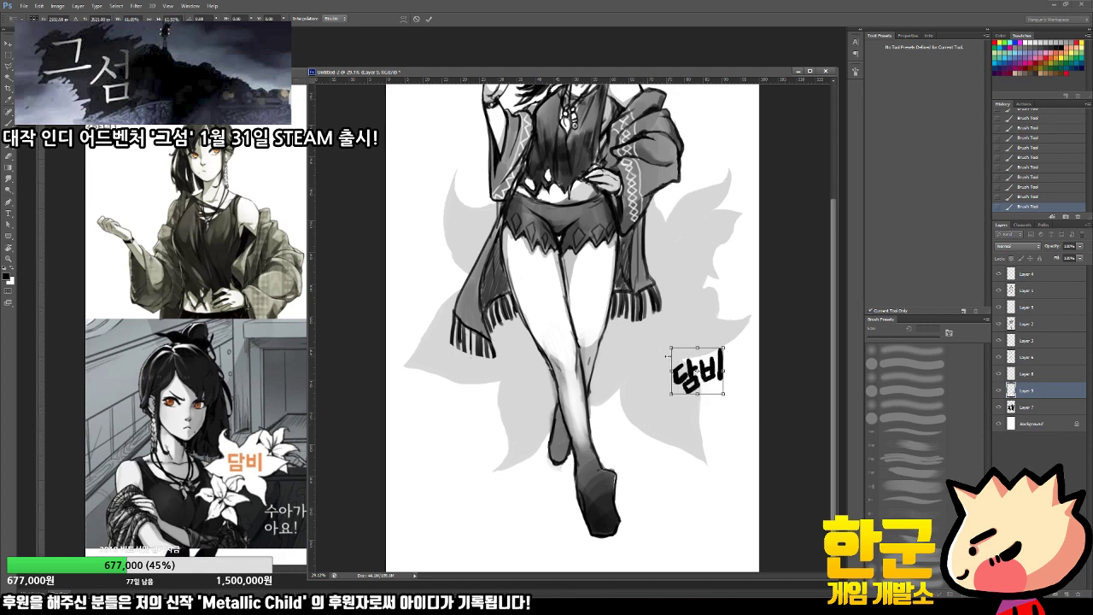
key("Return")
left_click_drag(708, 299, 651, 453)
left_click_drag(701, 501, 497, 343)
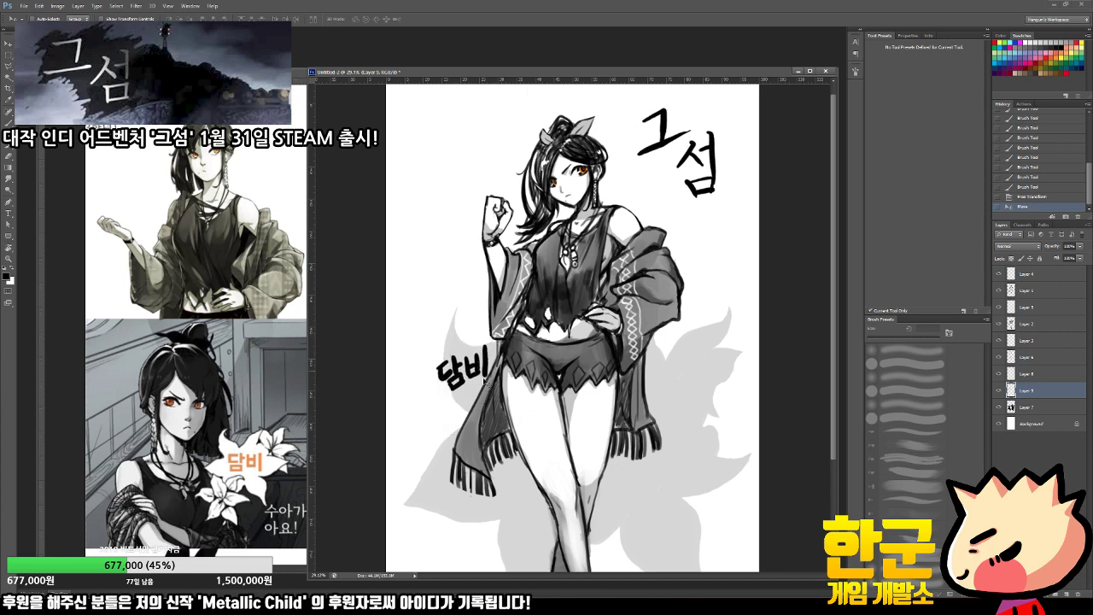
Step: Shrink the 담비 lettering further, tilt it counterclockwise, and nudge it into place beside the hip
key("ctrl+t")
left_click_drag(463, 391, 462, 368)
key("ctrl+z")
key("Return")
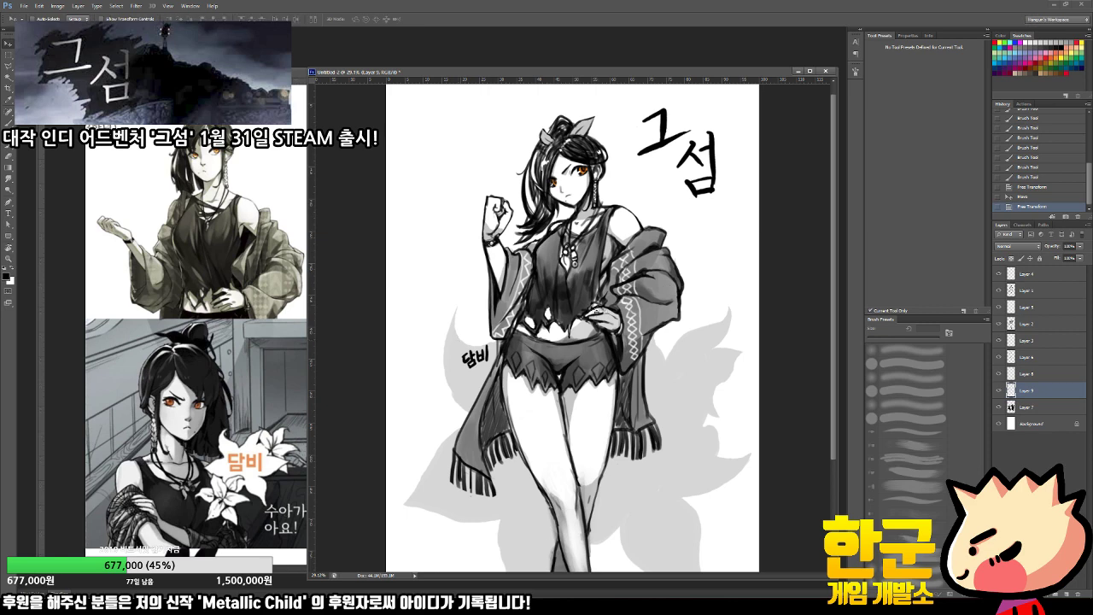
key("ctrl+t")
key("Return")
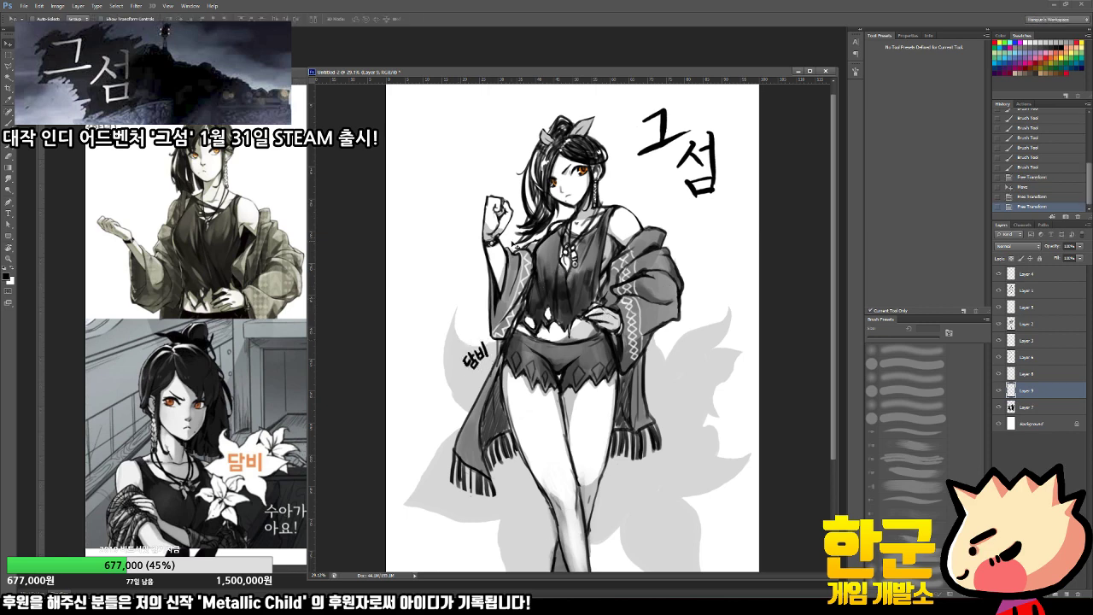
left_click_drag(539, 322, 540, 323)
Step: Add a new layer at the top of the layer stack and enlarge the brush
left_click_drag(653, 384, 611, 396)
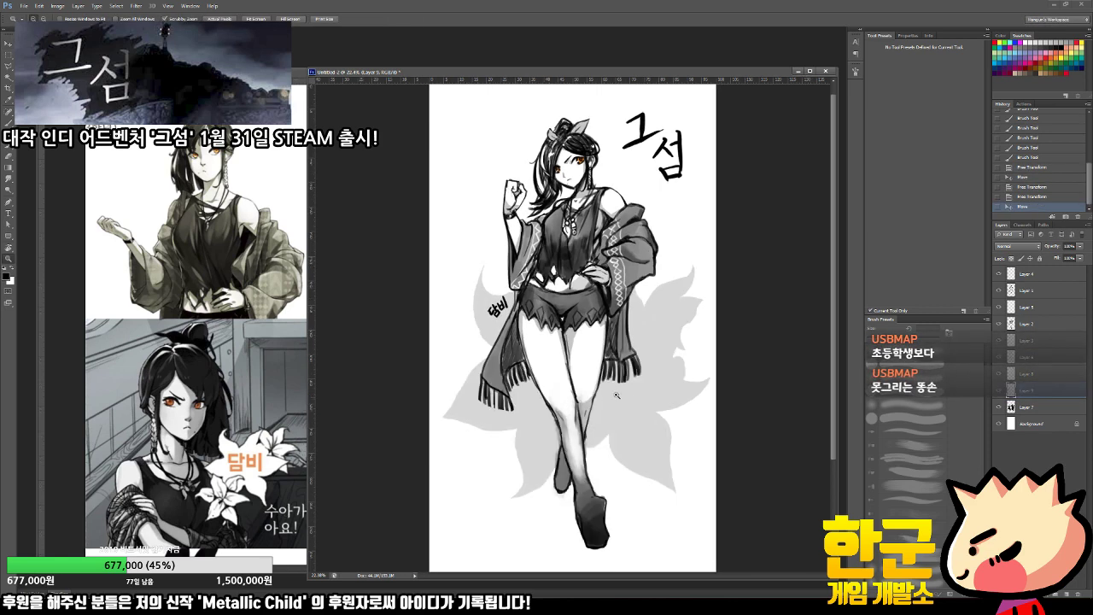
left_click(1047, 274)
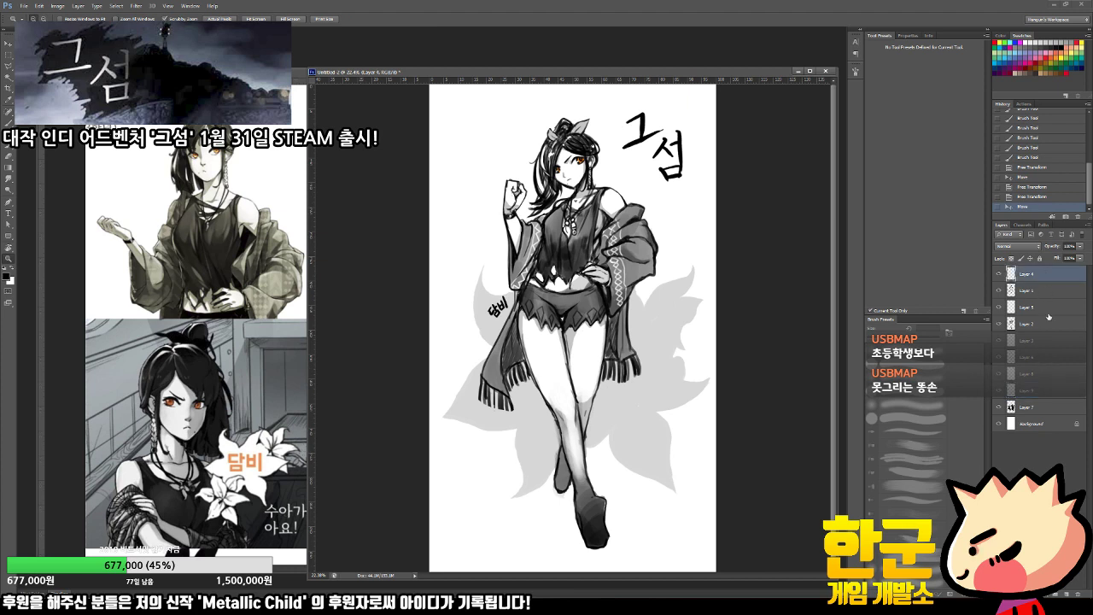
left_click(1067, 595)
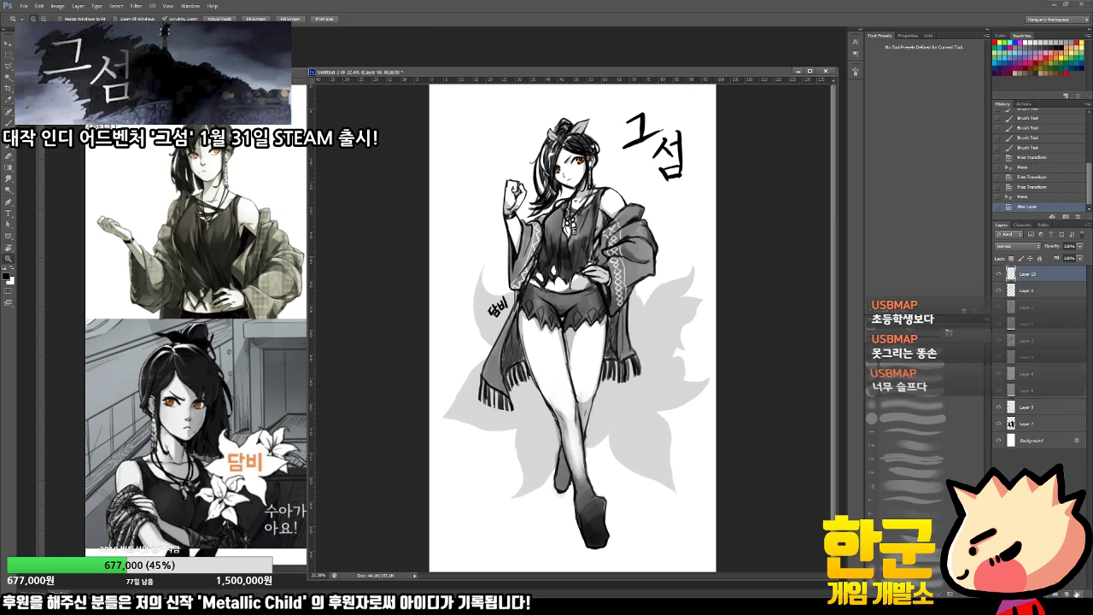
key("b")
key("bracketright")
key("bracketright")
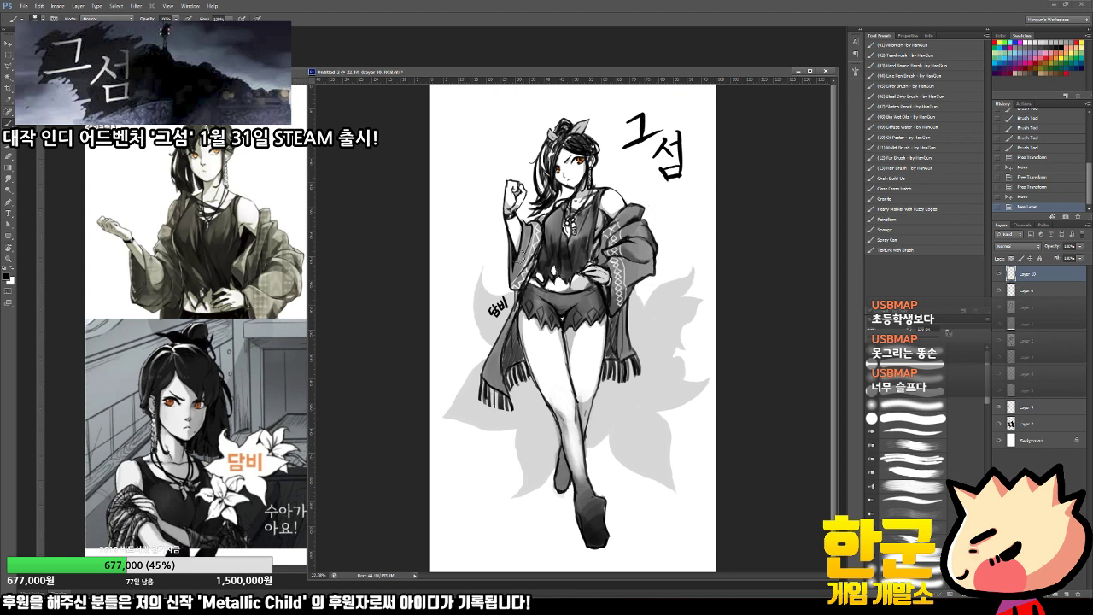
Step: Hand-letter the syllables 흥해 in large black strokes across the lower part of the drawing
left_click_drag(457, 432, 474, 464)
key("ctrl+z")
left_click_drag(443, 492, 509, 432)
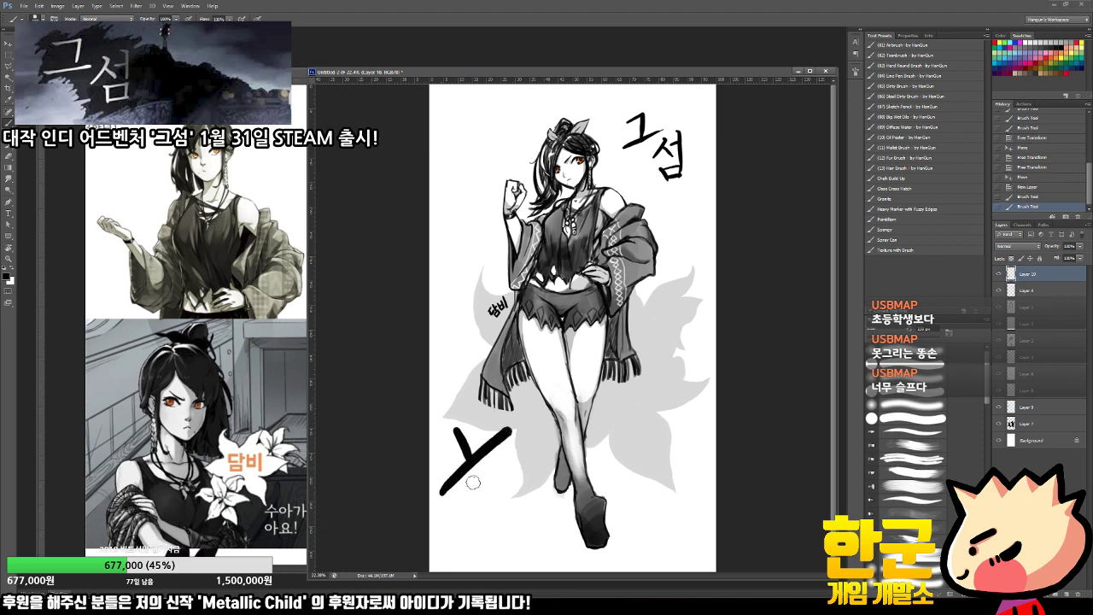
mouse_move(485, 469)
left_mouse_down()
mouse_move(509, 477)
mouse_move(488, 490)
left_mouse_up()
mouse_move(475, 539)
left_mouse_down()
mouse_move(518, 508)
mouse_move(501, 529)
left_mouse_up()
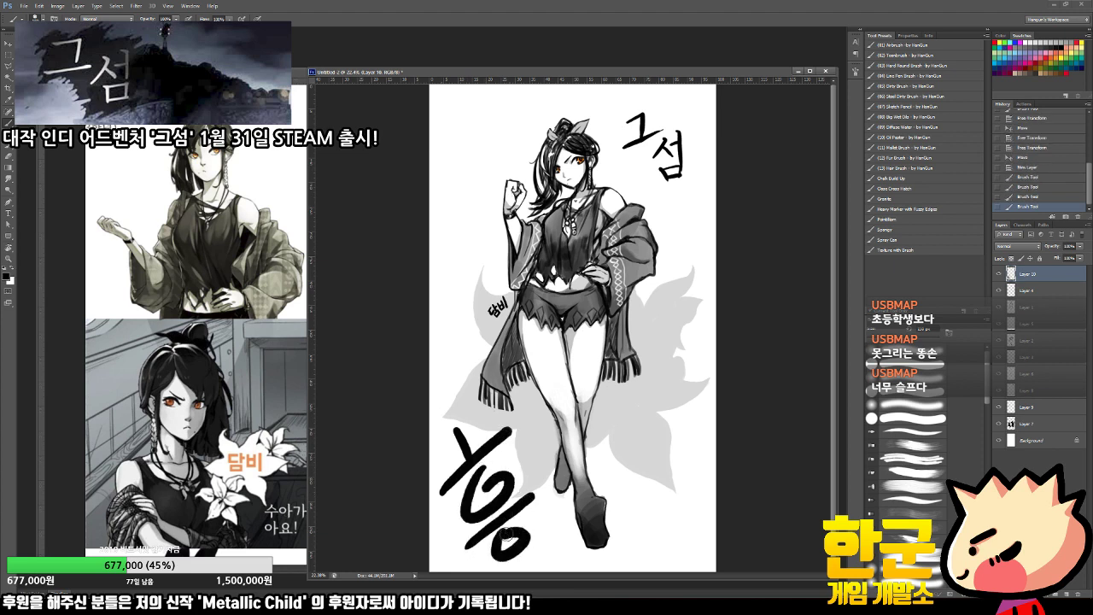
mouse_move(533, 441)
left_mouse_down()
mouse_move(528, 468)
mouse_move(575, 466)
mouse_move(565, 534)
left_mouse_up()
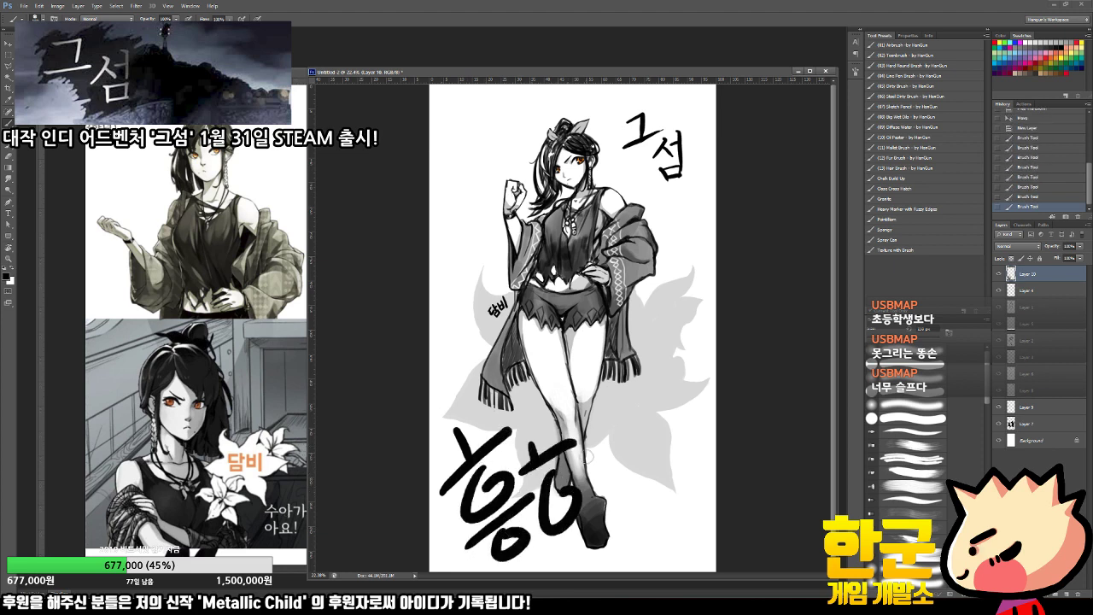
left_click_drag(589, 449, 584, 510)
Step: Complete the large phrase with 라!, redoing the last strokes, and shift the lettering slightly toward the canvas's left edge
mouse_move(614, 425)
left_mouse_down()
mouse_move(618, 516)
mouse_move(646, 441)
mouse_move(633, 498)
mouse_move(666, 477)
left_mouse_up()
left_click_drag(679, 373, 672, 480)
left_click_drag(678, 428, 688, 424)
left_click_drag(705, 369, 694, 461)
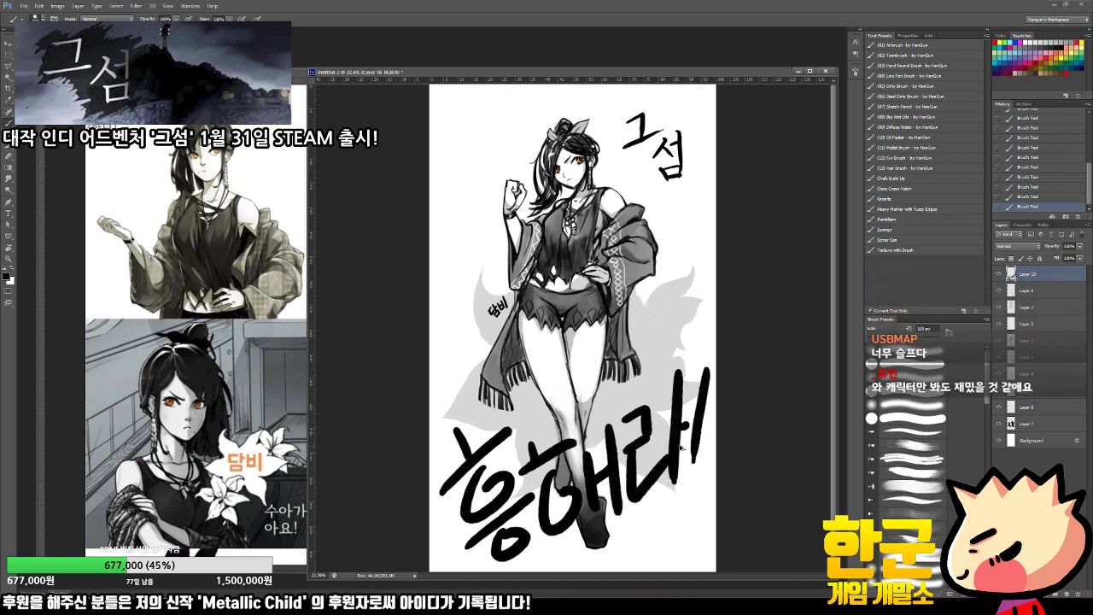
key("ctrl+z")
key("ctrl+alt+z")
key("ctrl+alt+z")
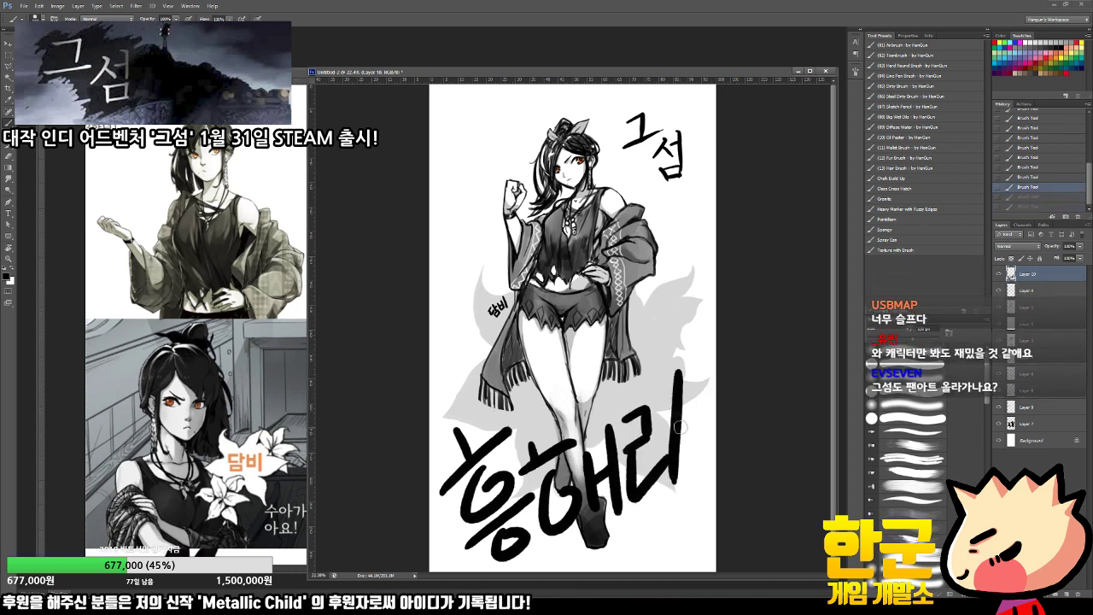
left_click_drag(679, 428, 691, 424)
mouse_move(710, 382)
left_mouse_down()
mouse_move(696, 467)
mouse_move(681, 459)
left_mouse_up()
left_click(695, 484)
key("v")
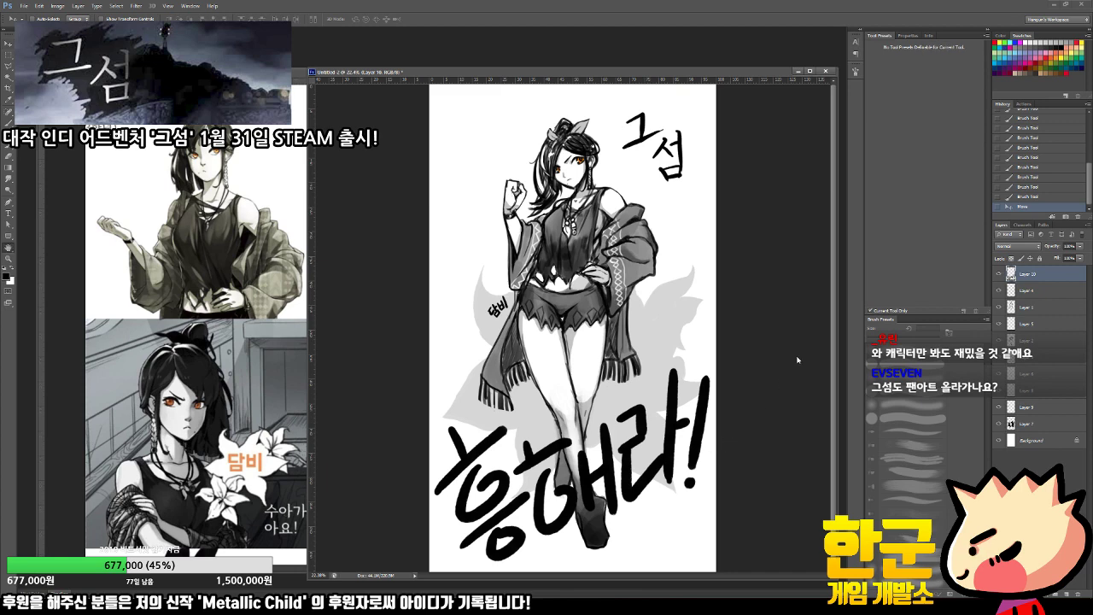
Step: Apply a white outside Stroke layer style to the 흥해라! lettering and thicken the outline
double_click(1010, 274)
left_click(756, 346)
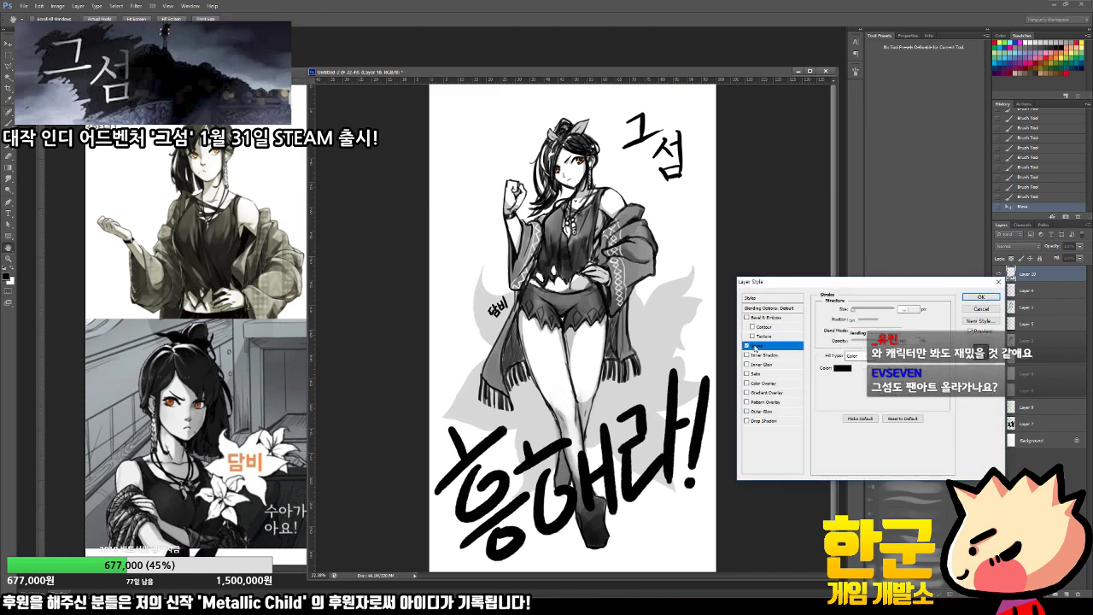
left_click(843, 369)
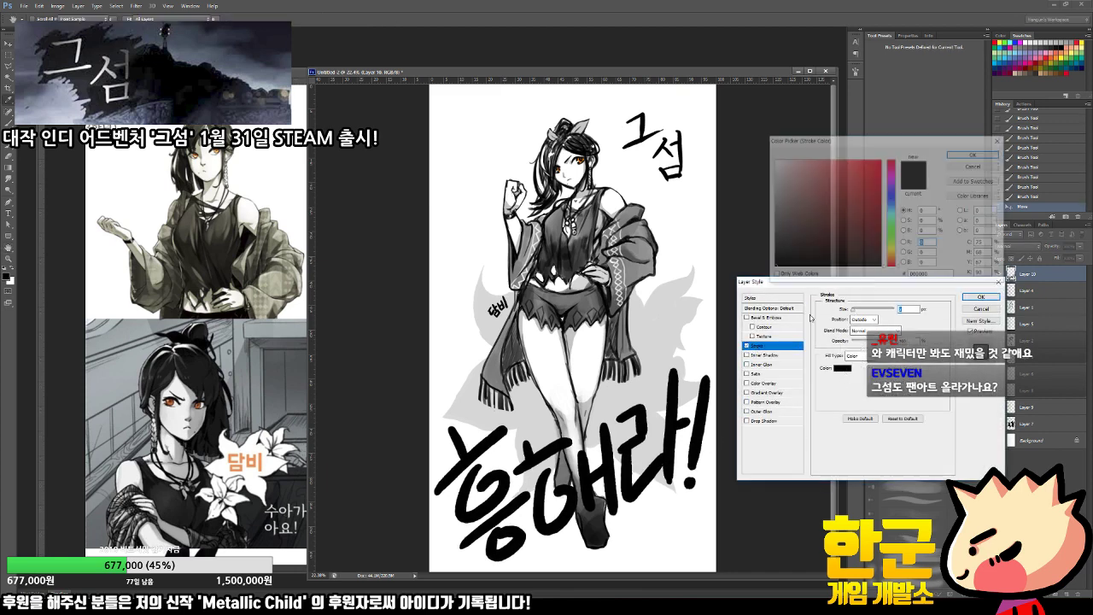
left_click(716, 128)
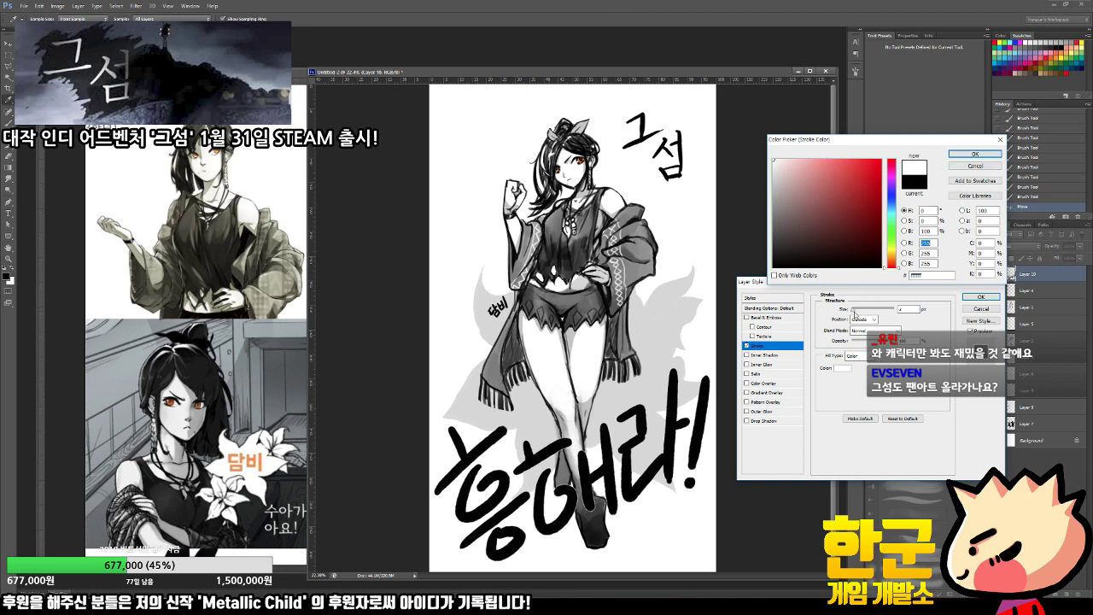
left_click(972, 157)
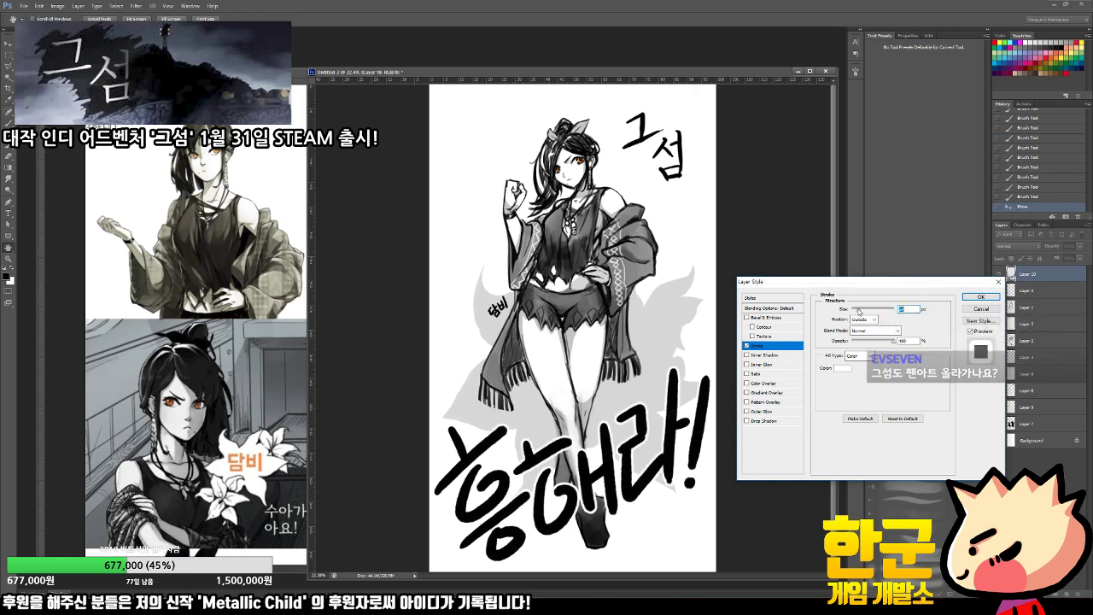
left_click(981, 296)
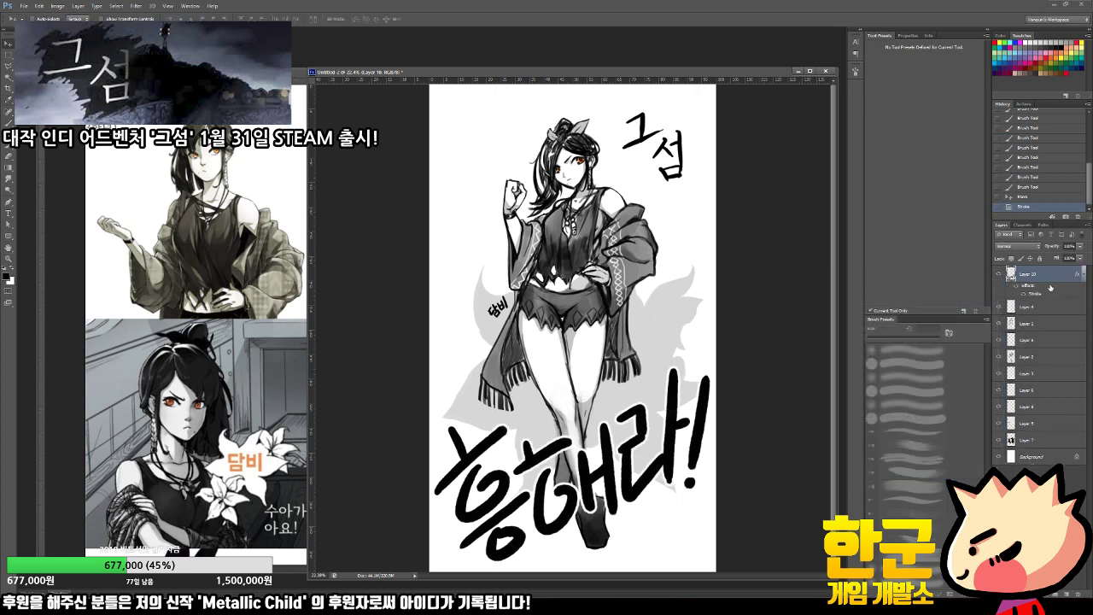
Step: Place the 흥해라! layer directly above the background and lower its opacity until the lettering turns gray
left_click_drag(1046, 274, 1035, 449)
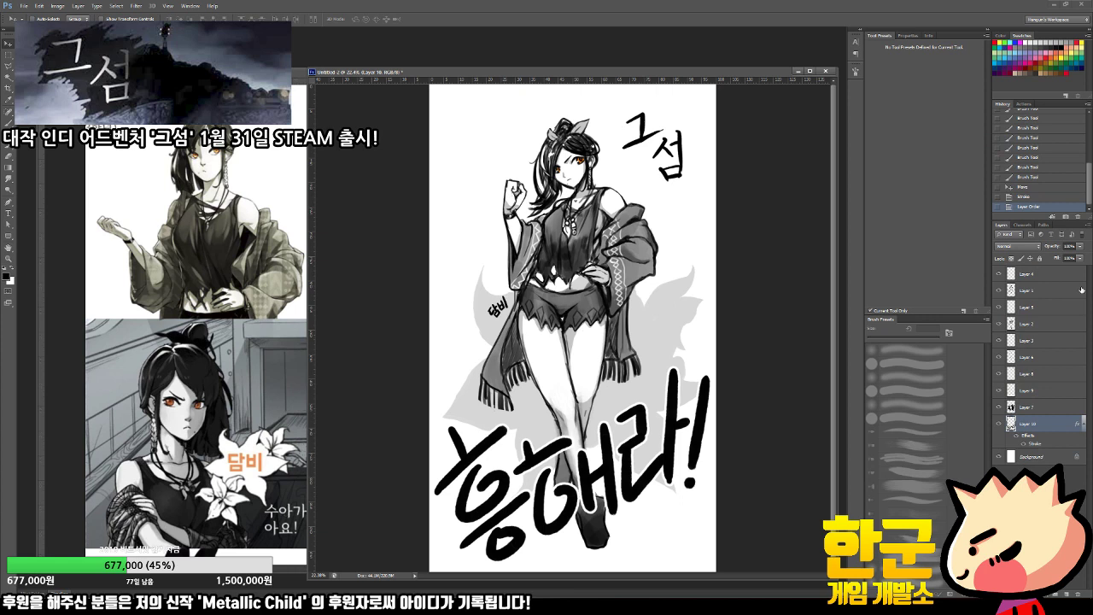
left_click(1079, 245)
left_click_drag(1057, 257, 1055, 258)
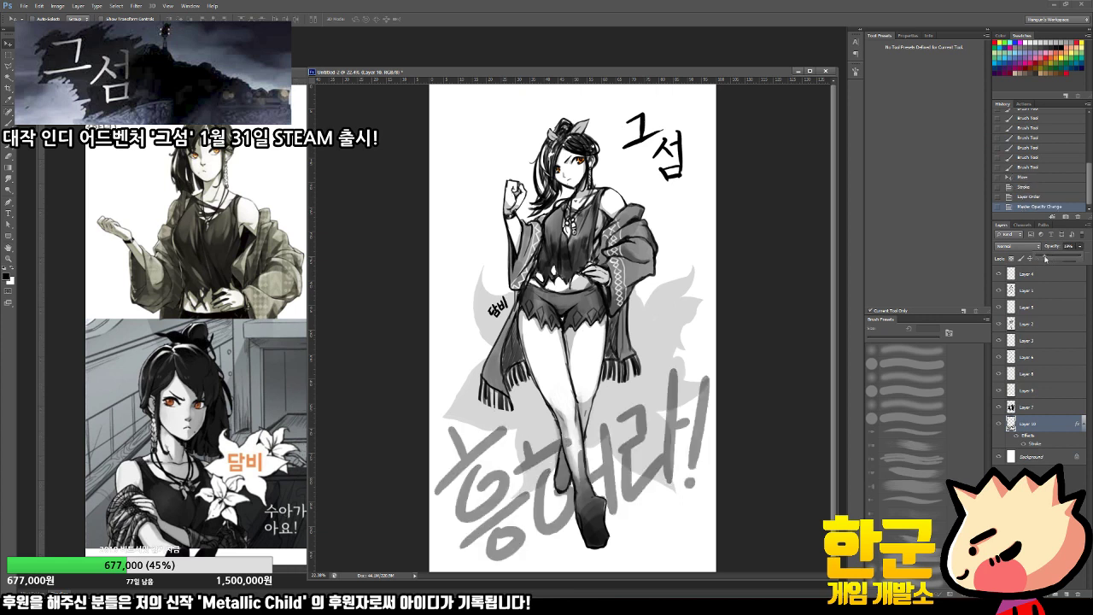
Step: Move the 흥해라! lettering behind the character's head, scale it down, and fit it into the canvas's upper left area
left_click_drag(596, 446, 598, 119)
key("ctrl+t")
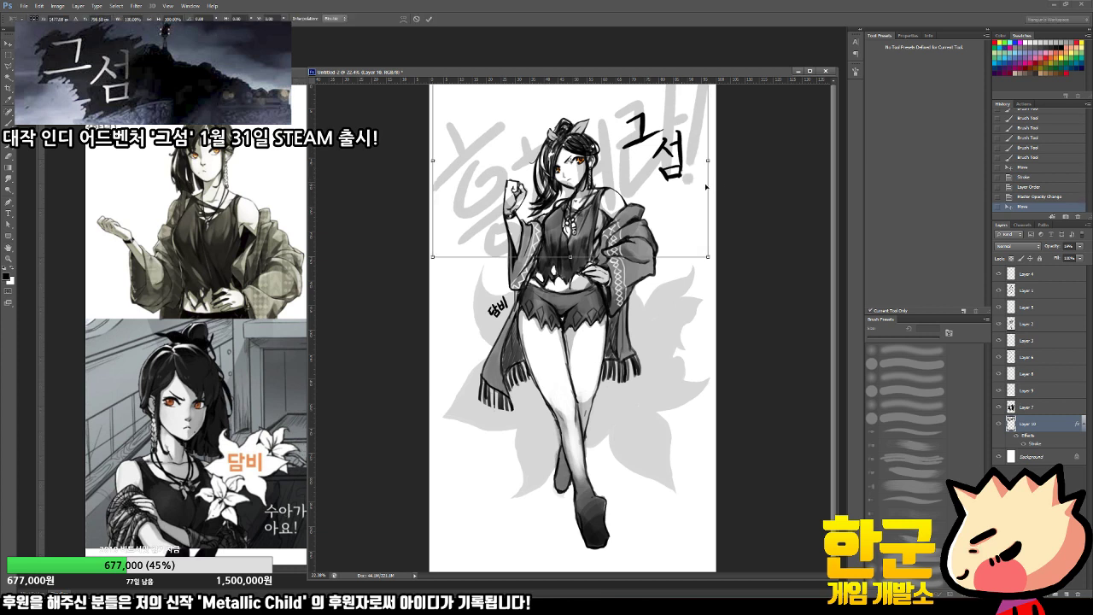
left_click_drag(708, 257, 543, 165)
key("Return")
key("z")
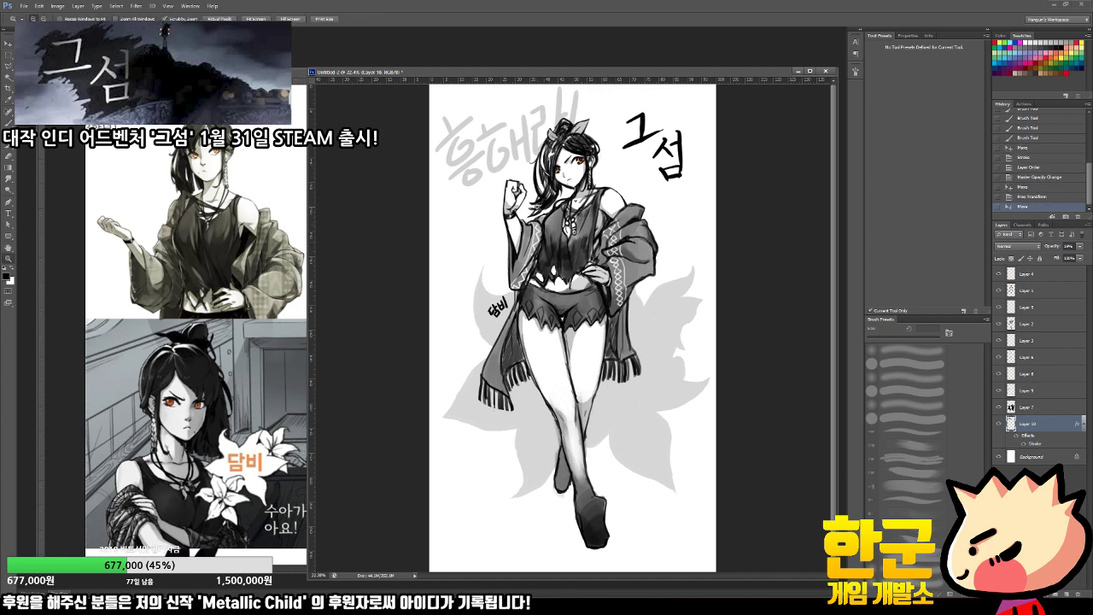
Step: Nudge the gray 흥해라! lettering slightly downward and try to move the 그섬 title
key("v")
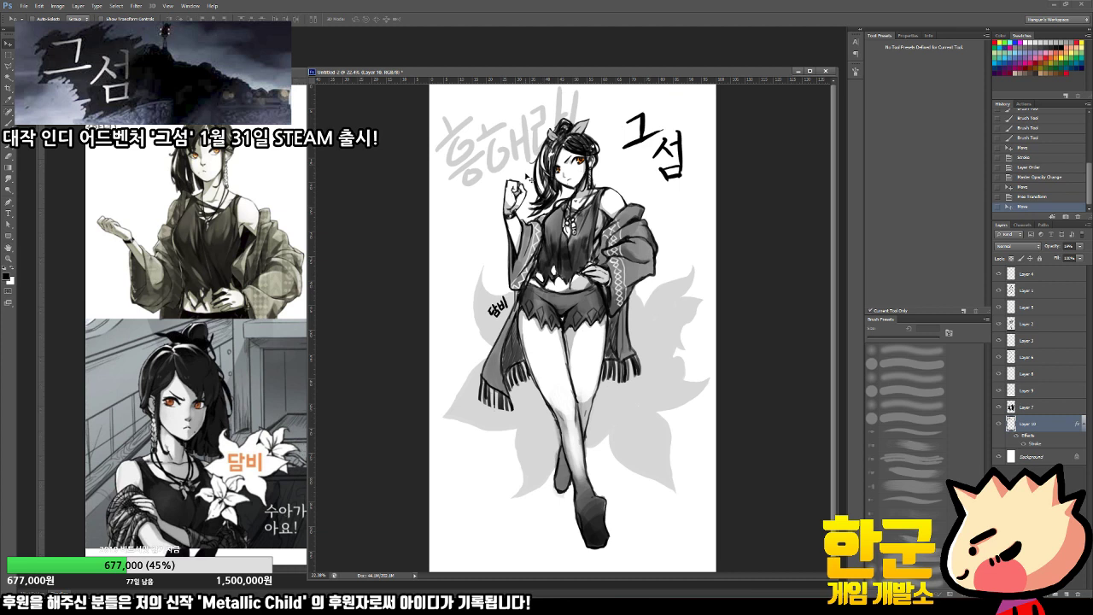
left_click_drag(527, 177, 529, 183)
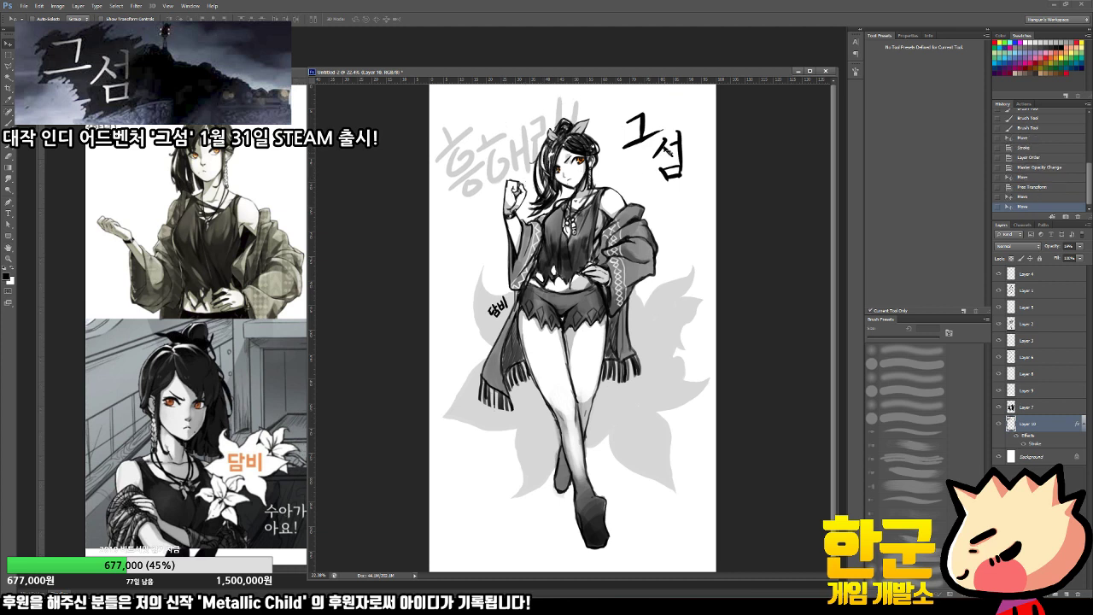
right_click(667, 147)
left_click(670, 153)
left_click_drag(537, 138, 533, 138)
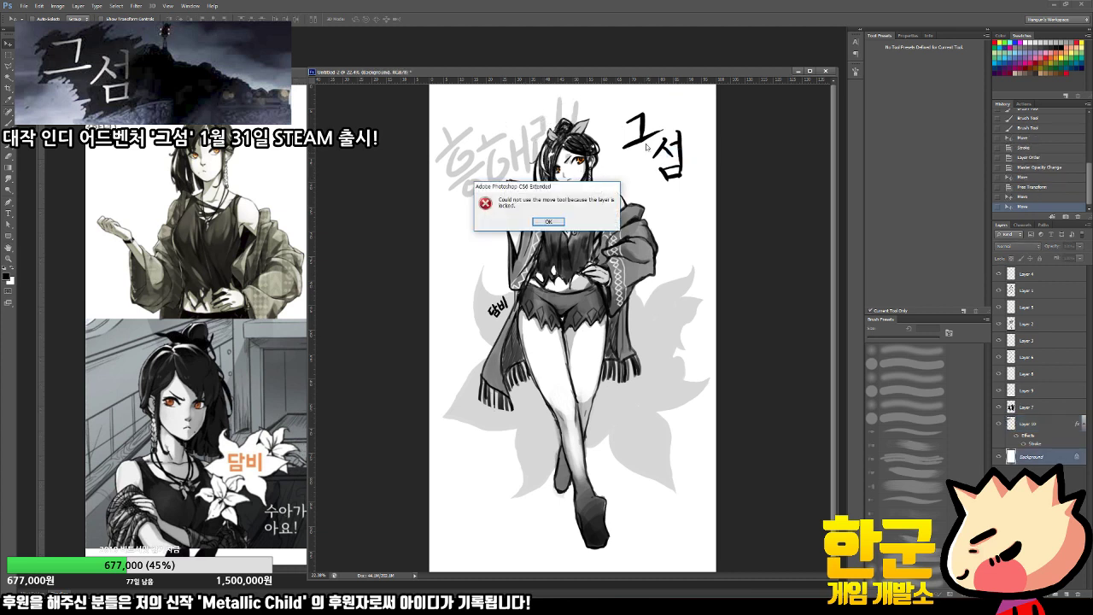
key("Return")
Step: Select the black strokes of the 그섬 title with the Magic Wand, fill them with black on a new layer, and deselect
key("w")
scroll(657, 141, "up", 2)
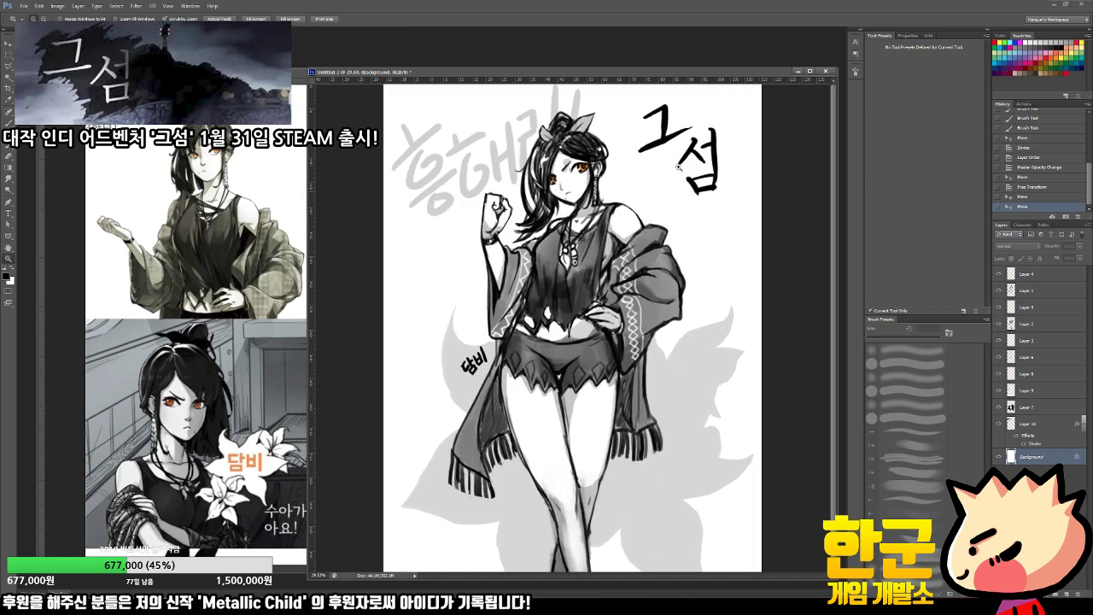
left_click(666, 136)
left_click(692, 154, "shift")
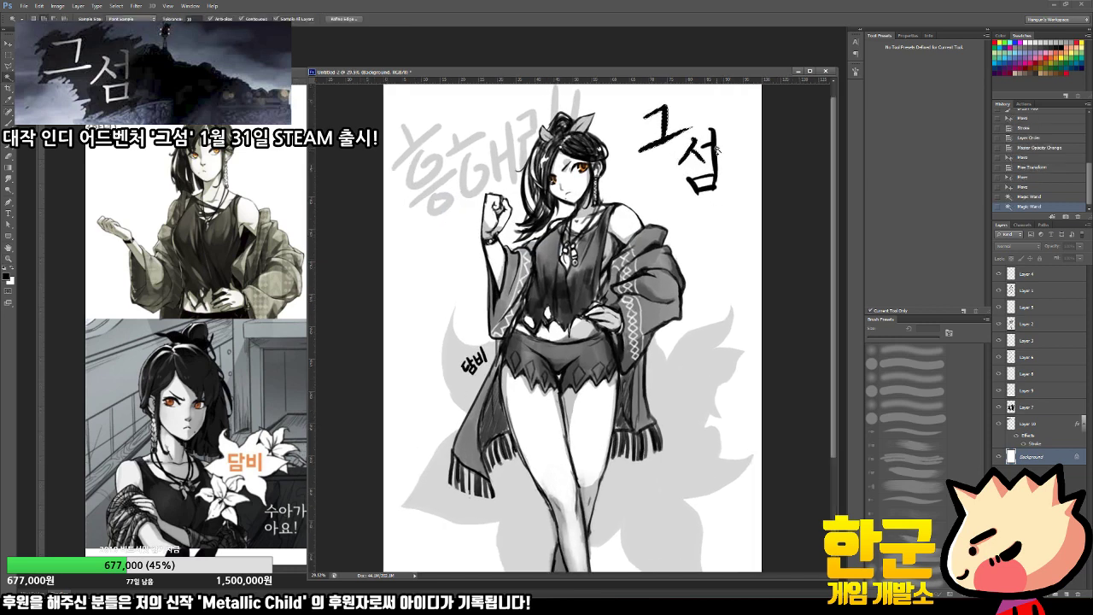
left_click(715, 152, "shift")
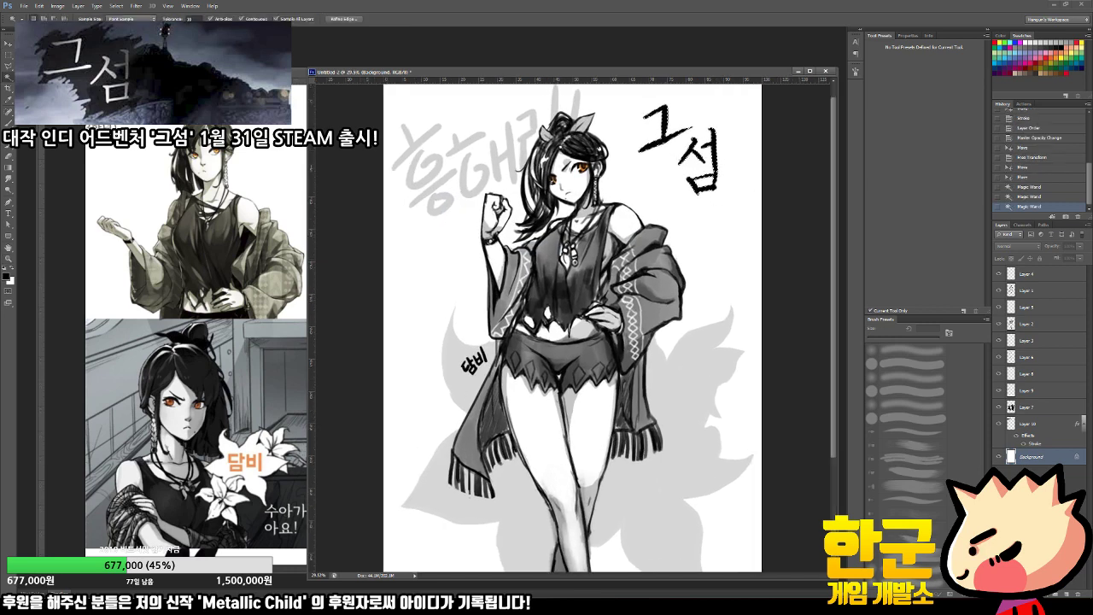
key("ctrl+shift+alt+n")
key("alt+BackSpace")
key("ctrl+d")
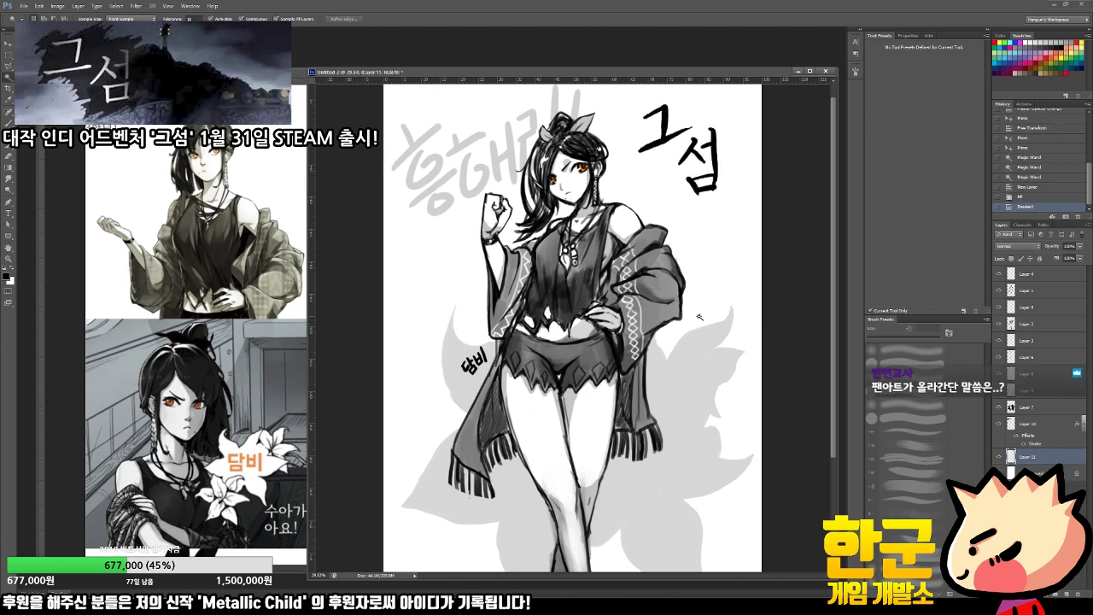
key("v")
mouse_move(696, 220)
left_mouse_down()
mouse_move(491, 206)
mouse_move(483, 248)
mouse_move(619, 295)
mouse_move(696, 220)
left_mouse_up()
key("ctrl+z")
Step: Erase the original 그섬 title from the background layer by filling a rectangular selection around it with white, and deselect
left_click(1038, 473)
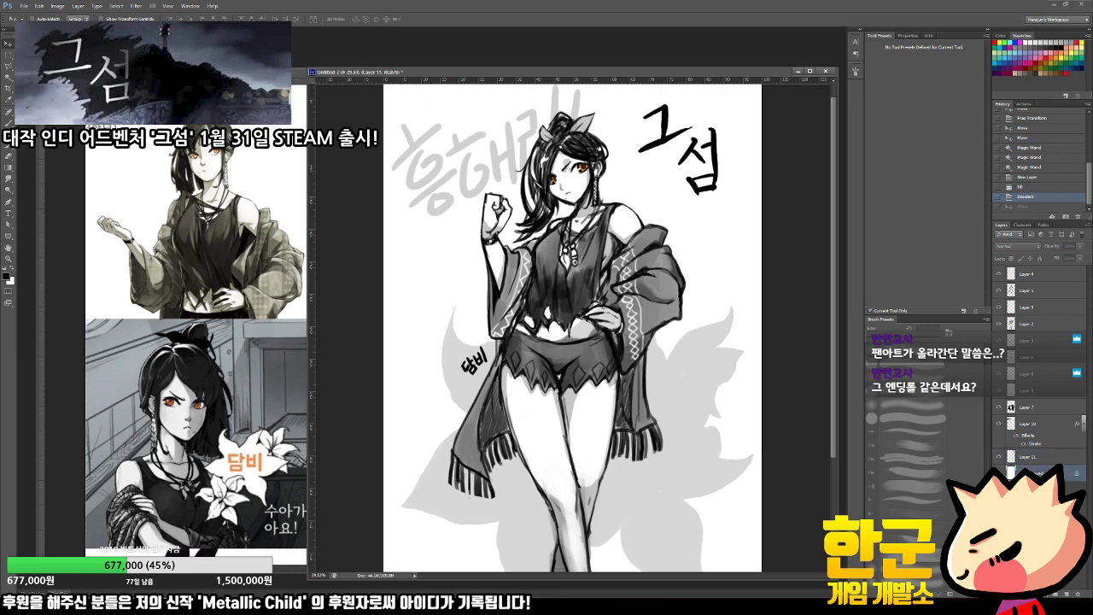
key("m")
left_click_drag(762, 215, 623, 94)
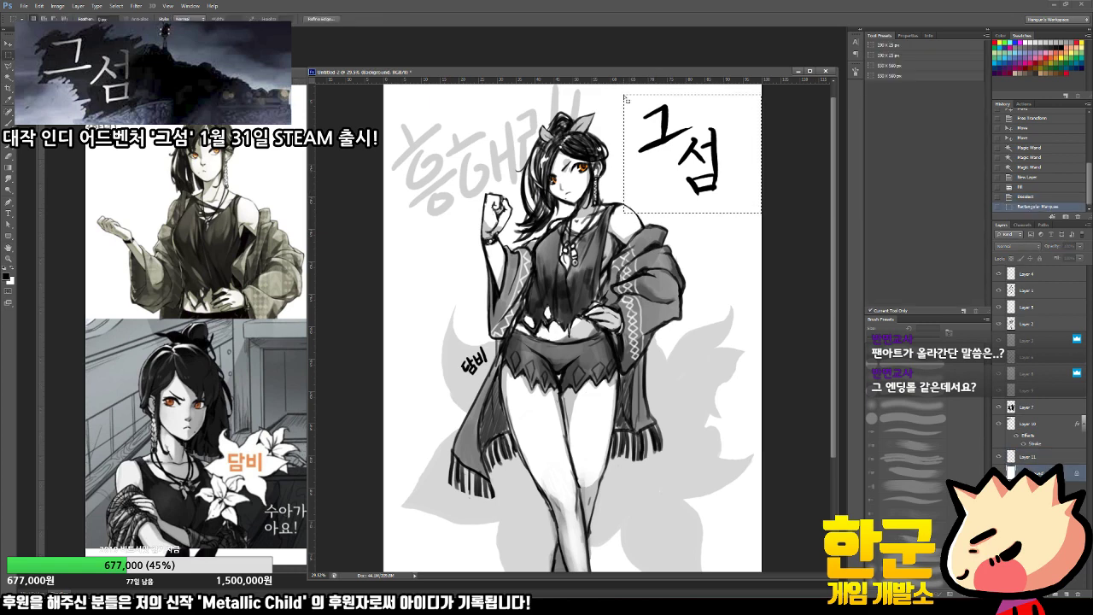
key("ctrl+BackSpace")
key("ctrl+d")
Step: Shift the gray 흥해라! lettering slightly up and toward the canvas's left edge
key("v")
left_click_drag(707, 335, 655, 331)
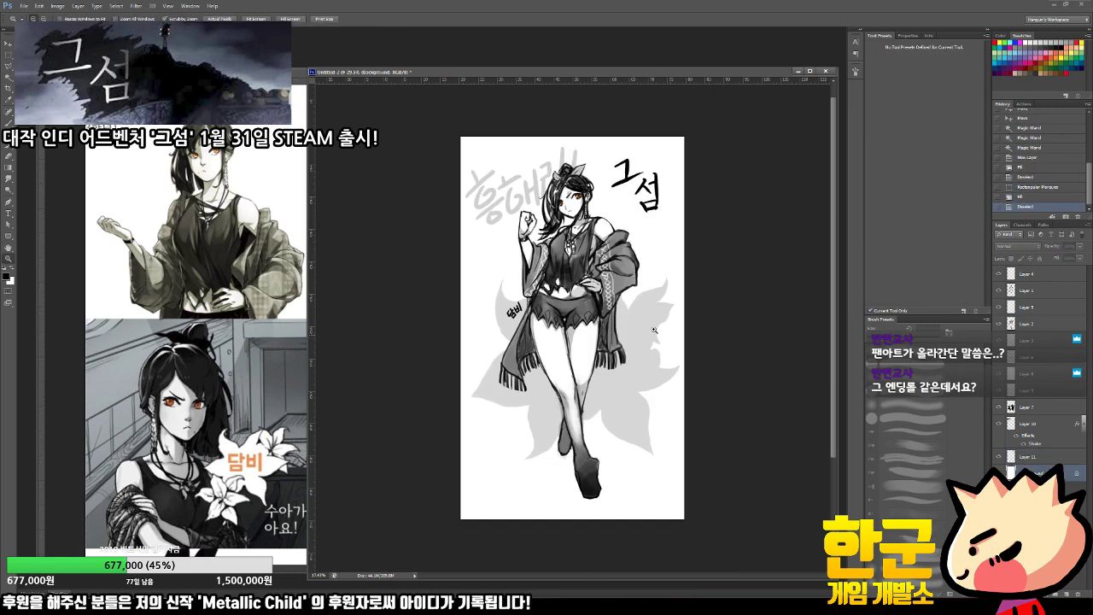
left_click(1051, 275)
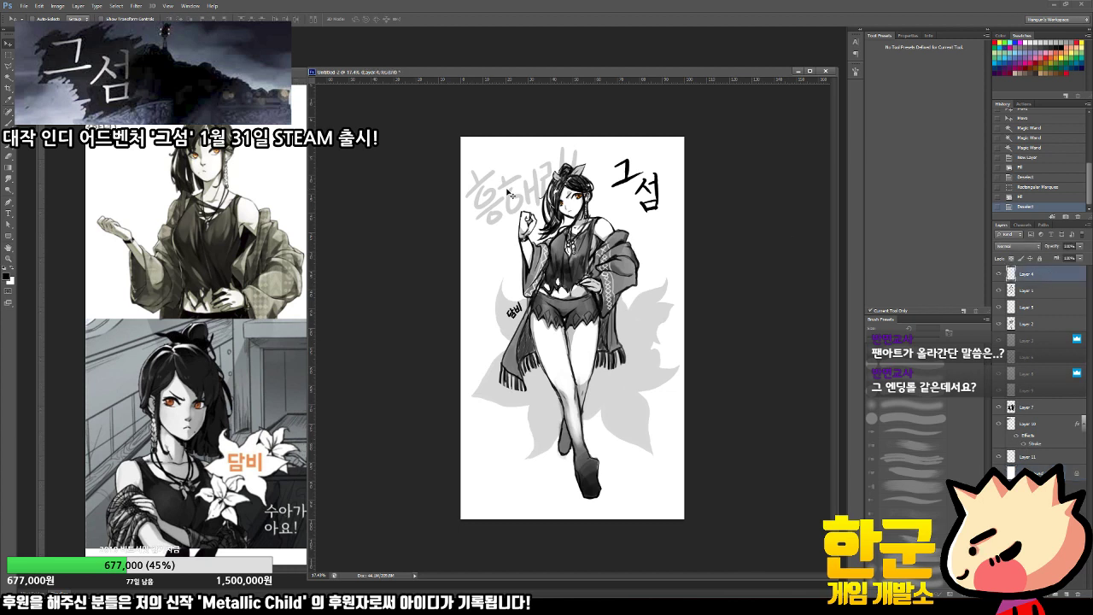
left_click_drag(523, 202, 618, 503)
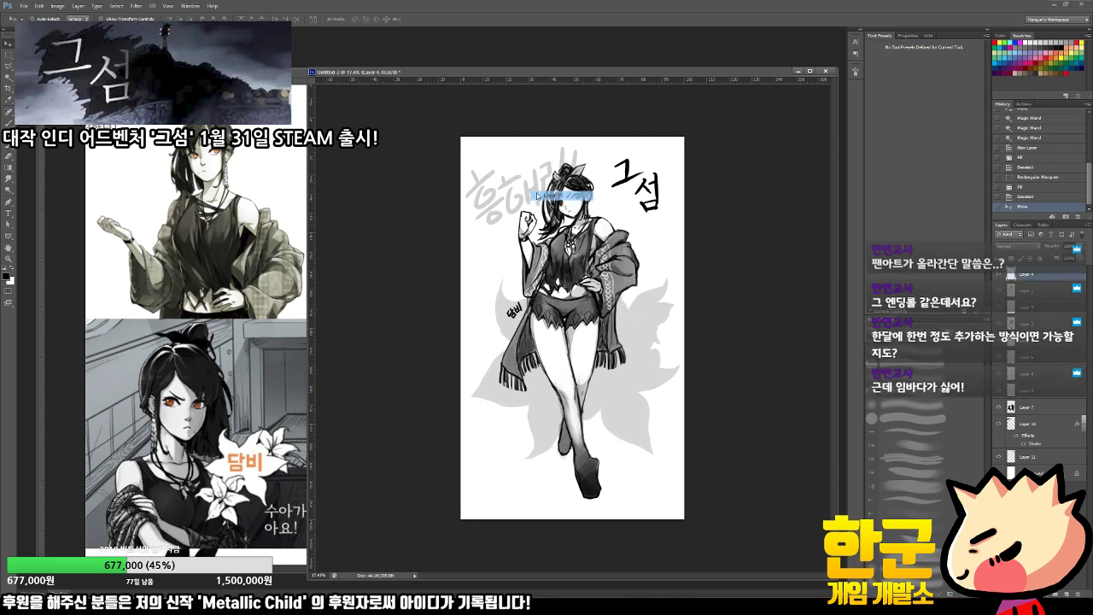
left_click_drag(535, 195, 505, 170)
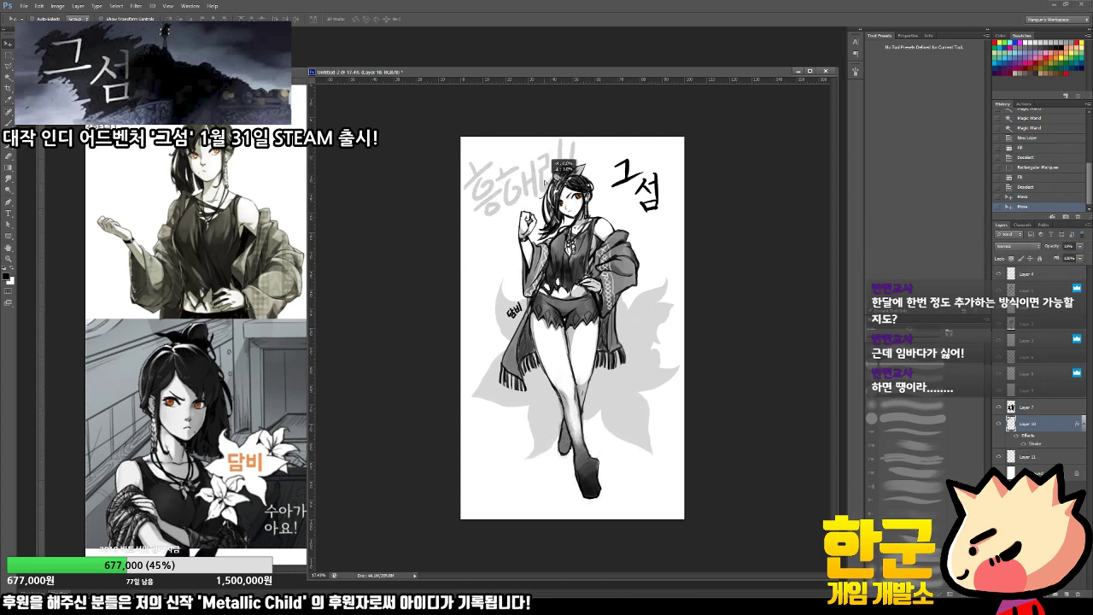
Step: Save the drawing as a Photoshop file named 그섬팬아트
key("z")
left_click_drag(571, 165, 570, 197)
left_click(595, 189)
key("ctrl+shift+s")
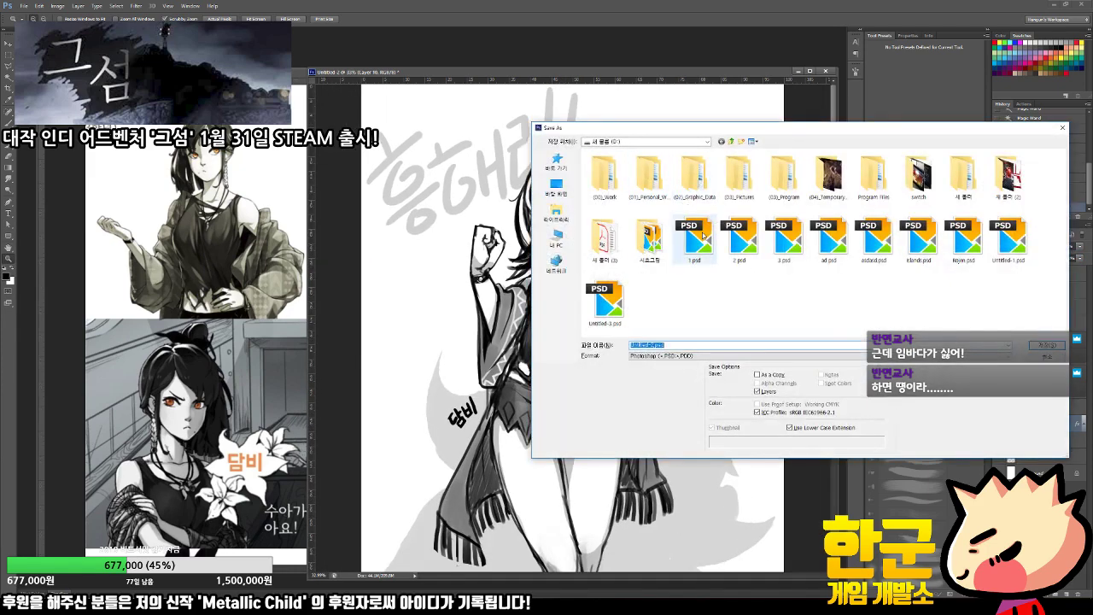
type("mi")
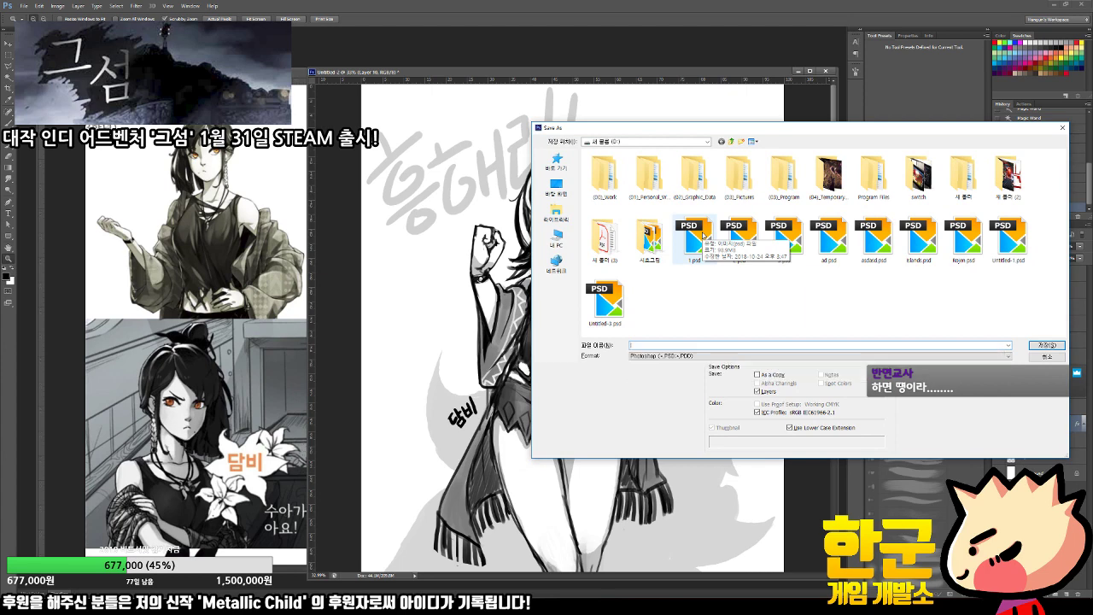
type("섬담비")
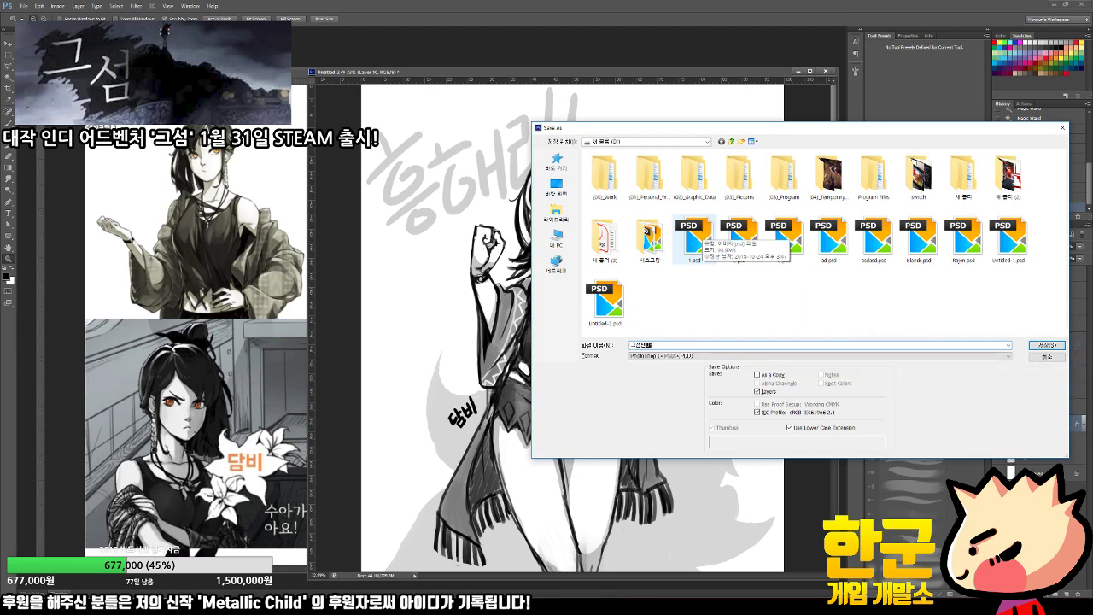
key("Return")
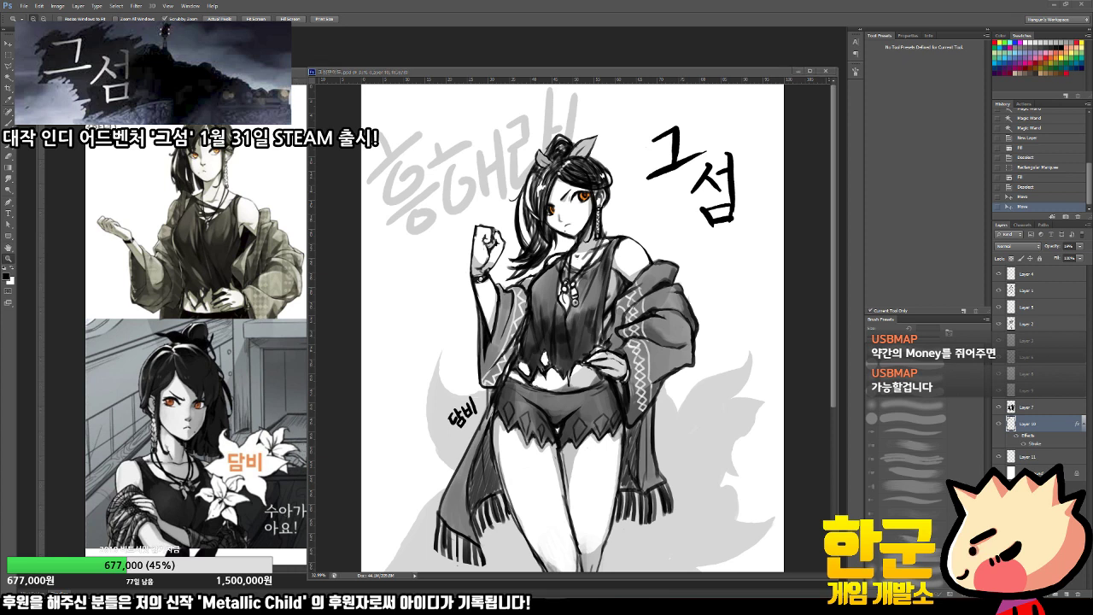
Step: Examine the drawing in full-screen view without the interface and return to the standard window
left_click(466, 324)
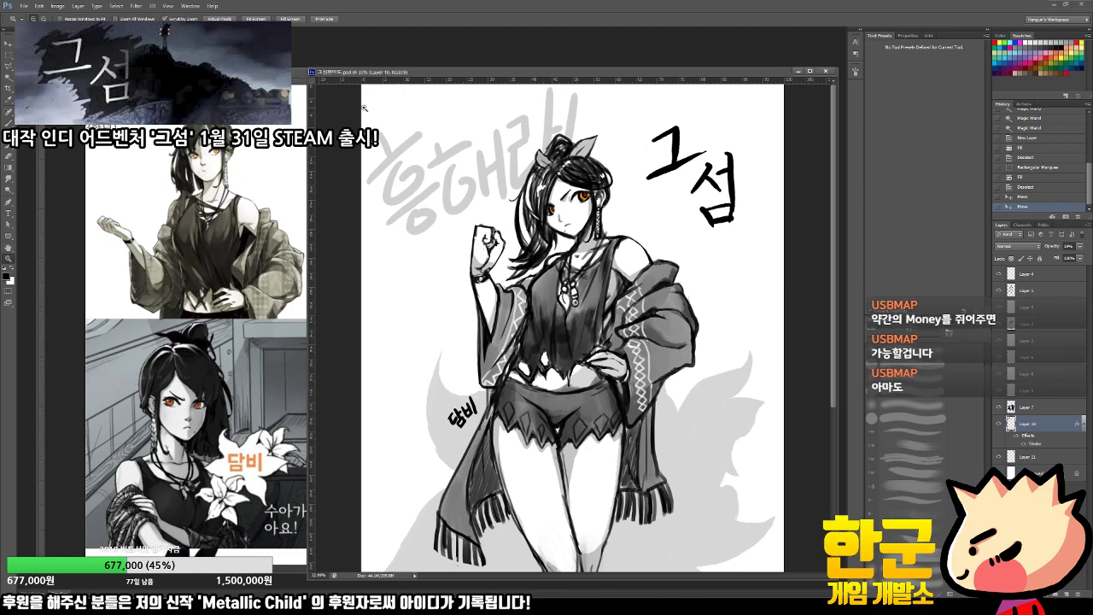
key("f")
key("f")
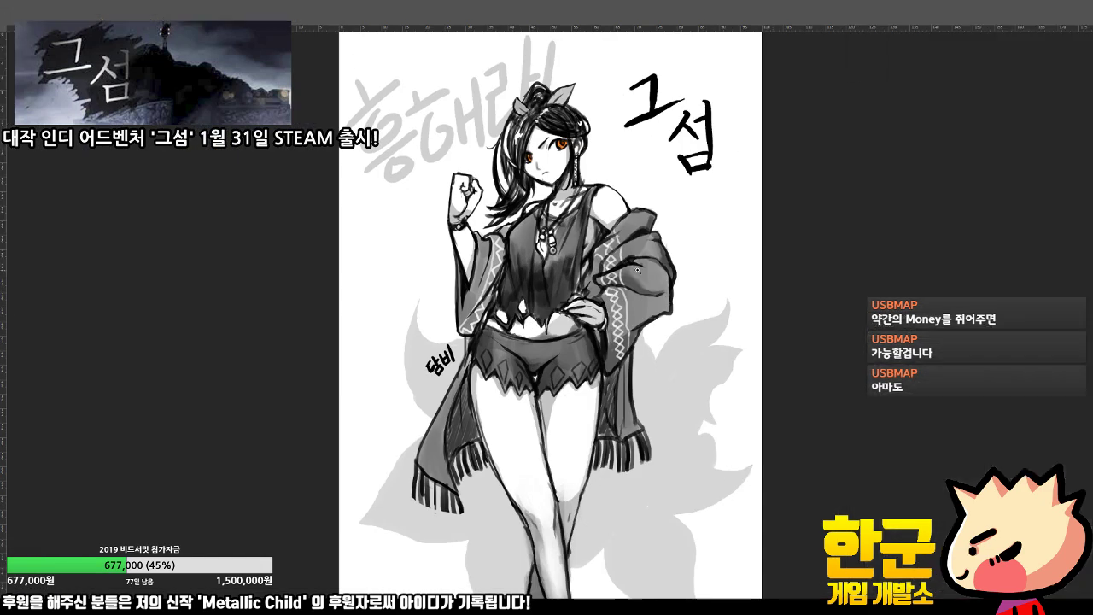
key("ctrl+r")
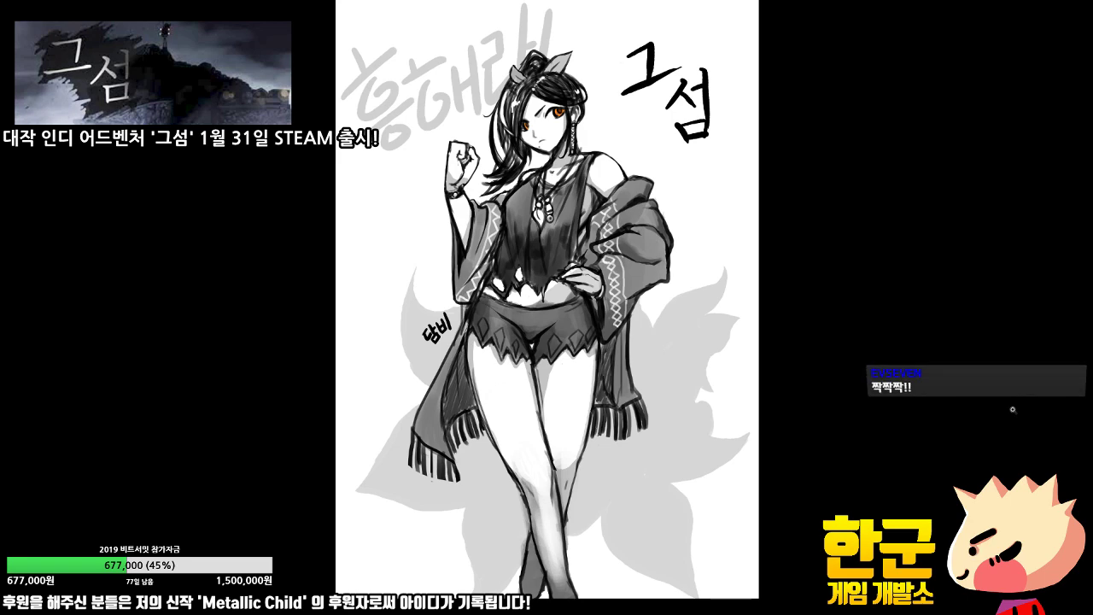
key("f")
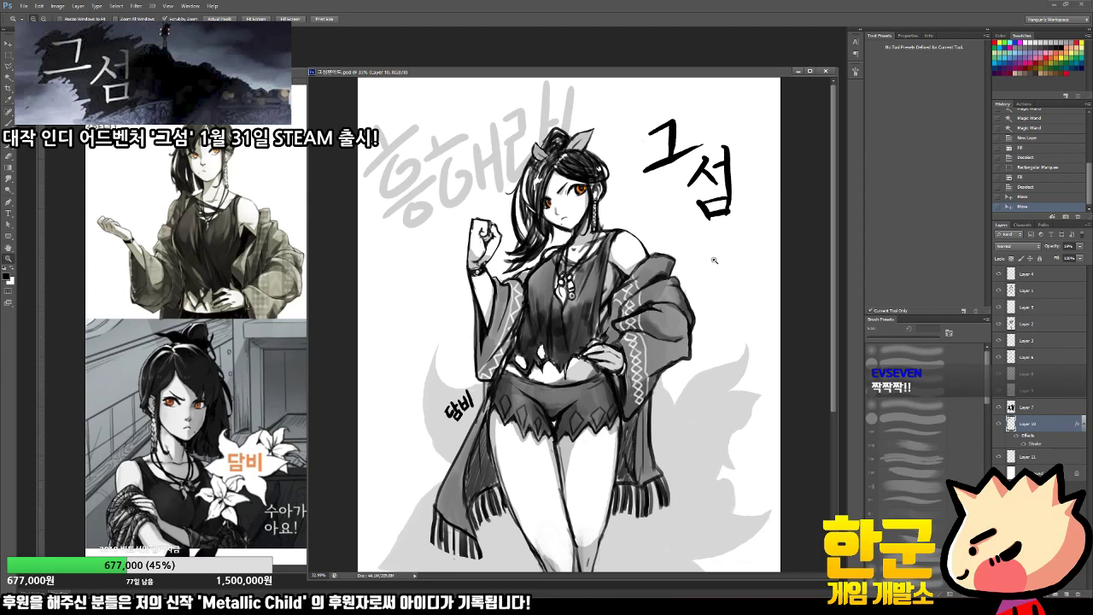
Step: Create a new layer and place it at the top of the layer stack
key("b")
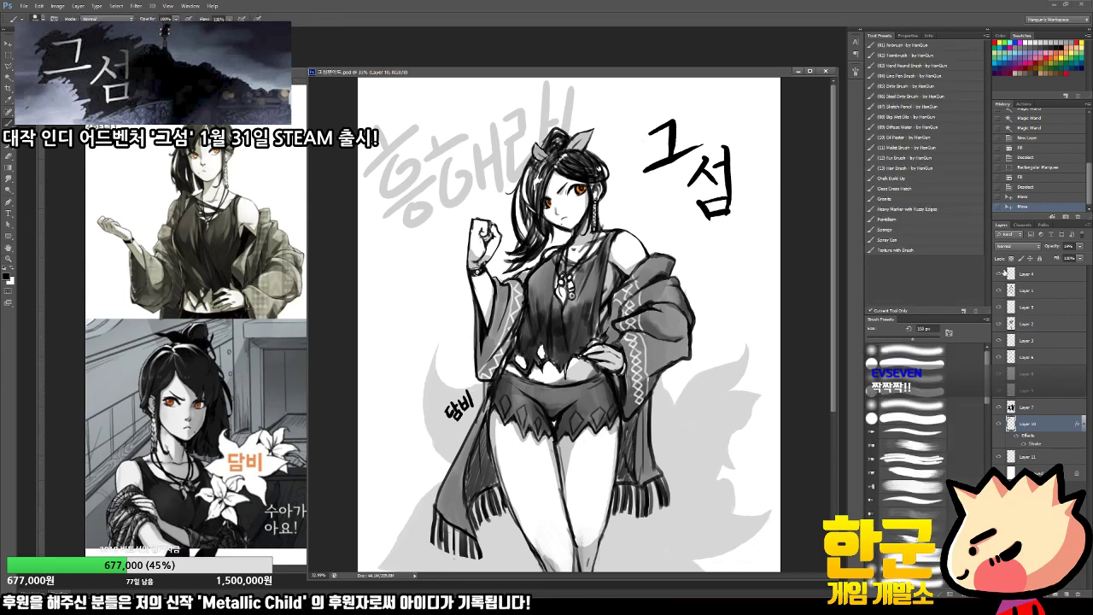
left_click(1066, 594)
left_click_drag(1043, 425, 1025, 272)
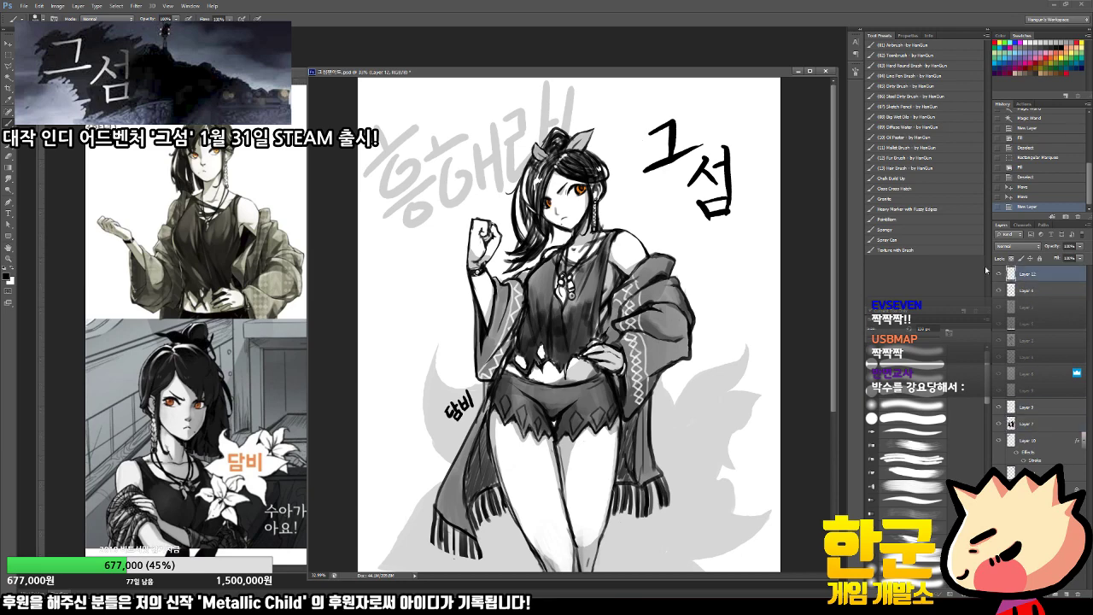
Step: Paint small white highlights on the orange irises of both eyes with the Toonbrush preset
key("z")
left_click_drag(566, 174, 636, 218)
key("f")
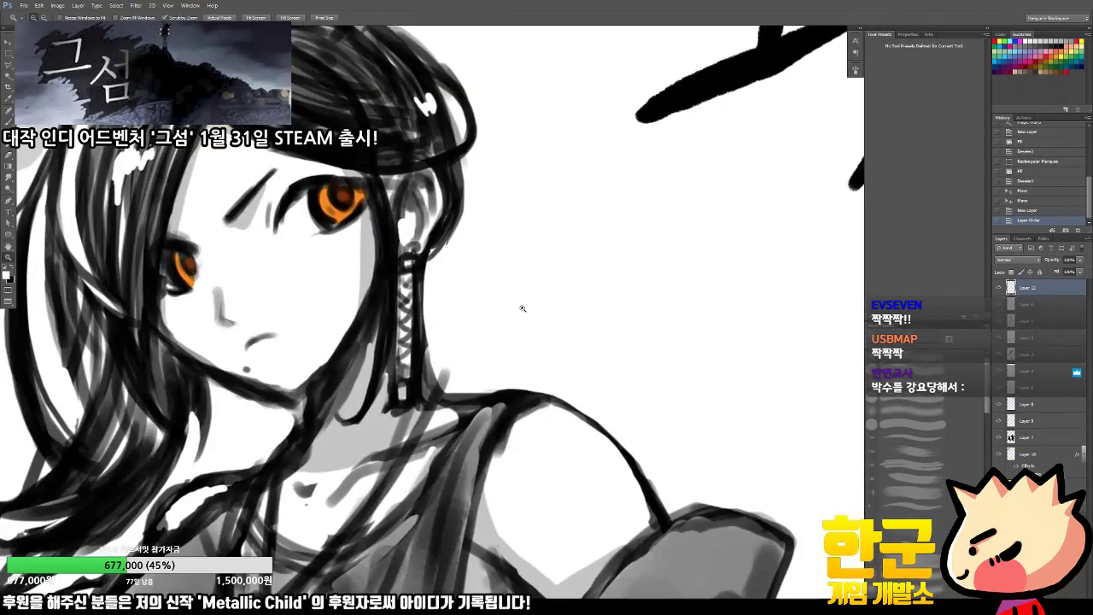
key("b")
left_click_drag(471, 283, 768, 267)
left_click(909, 56)
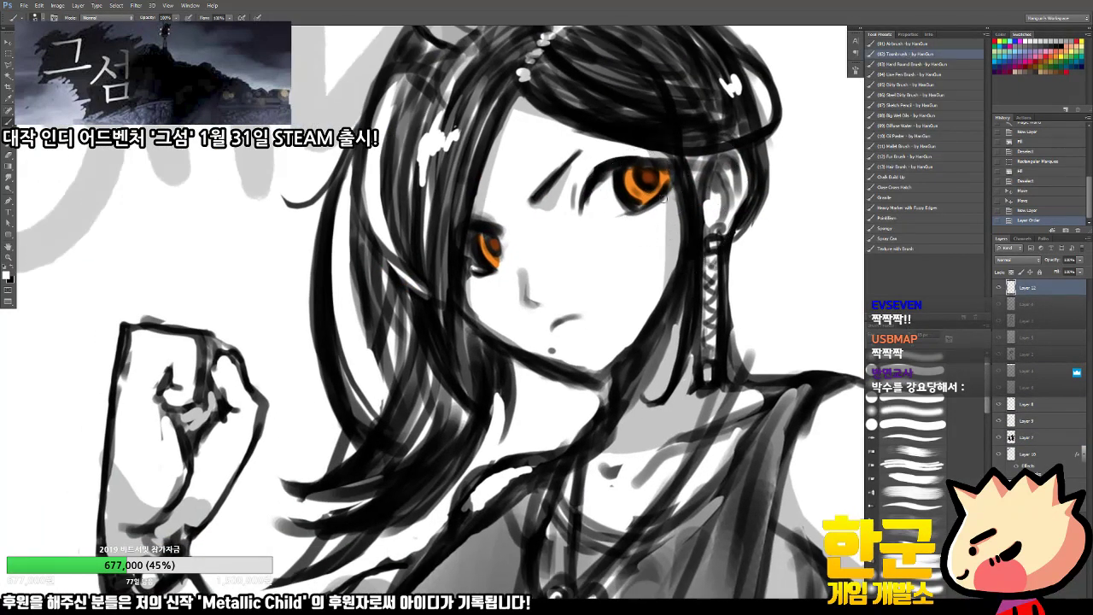
left_click_drag(619, 195, 624, 192)
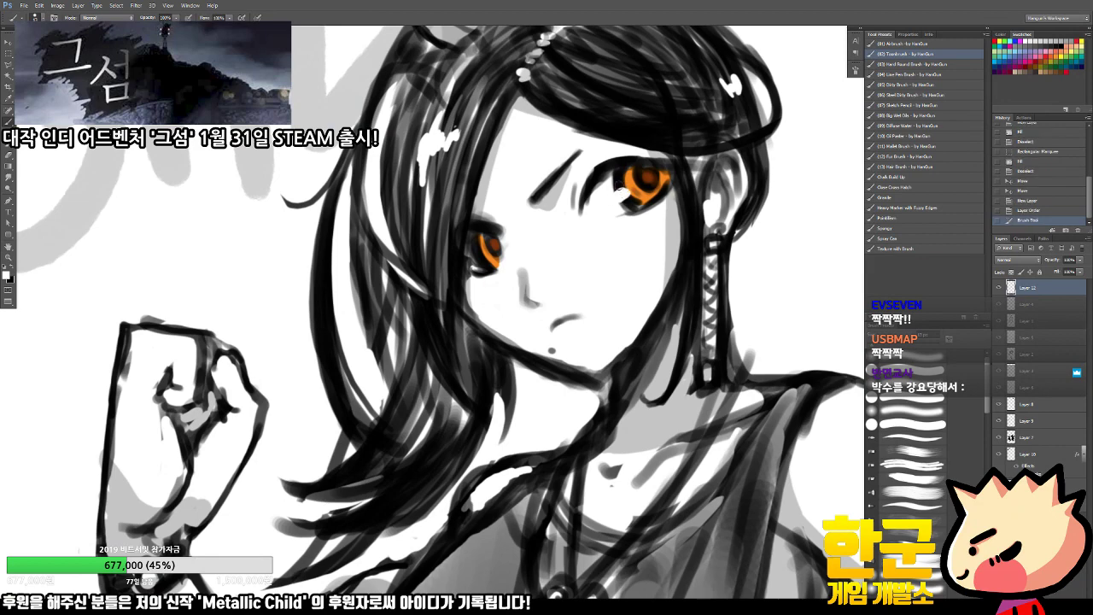
left_click_drag(496, 244, 478, 261)
Step: Erase part of the white highlight at the eye nearest the ponytail and touch it up with the brush
key("z")
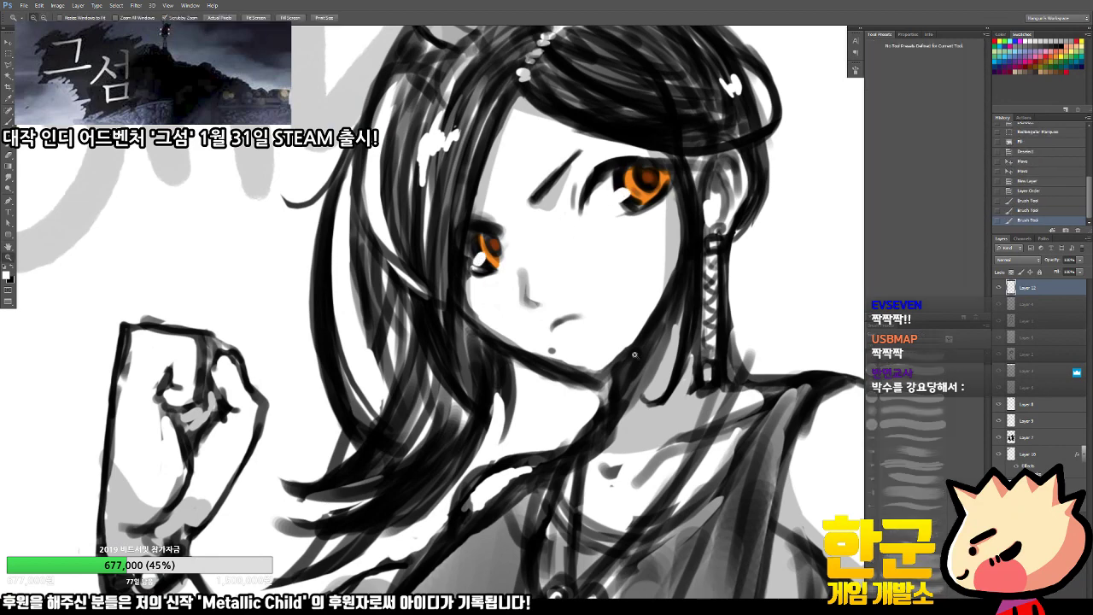
left_click_drag(633, 355, 539, 374)
left_click_drag(631, 396, 692, 414)
left_click_drag(617, 255, 602, 239)
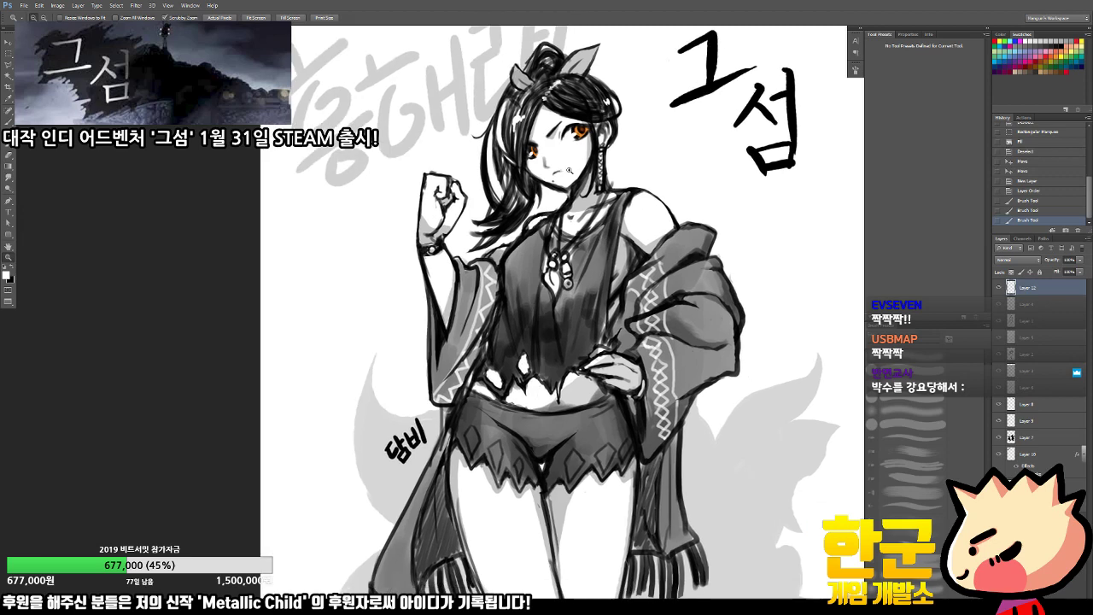
left_click_drag(562, 139, 611, 141)
key("e")
left_click_drag(514, 150, 519, 166)
key("b")
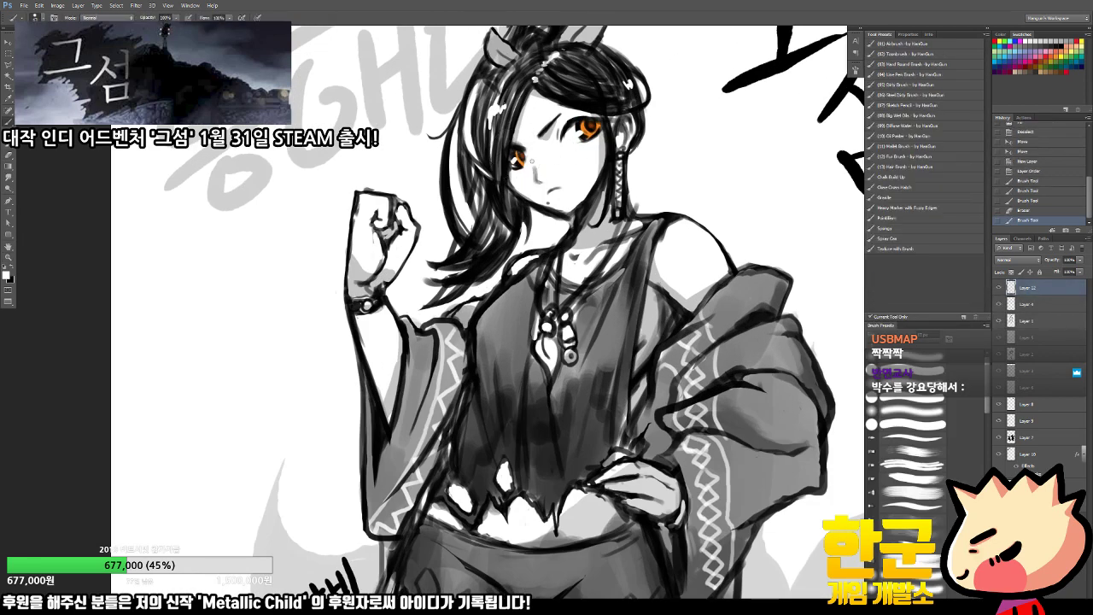
Step: Return to the standard screen mode and close both the reference document and the drawing
key("z")
left_click(590, 225, "alt")
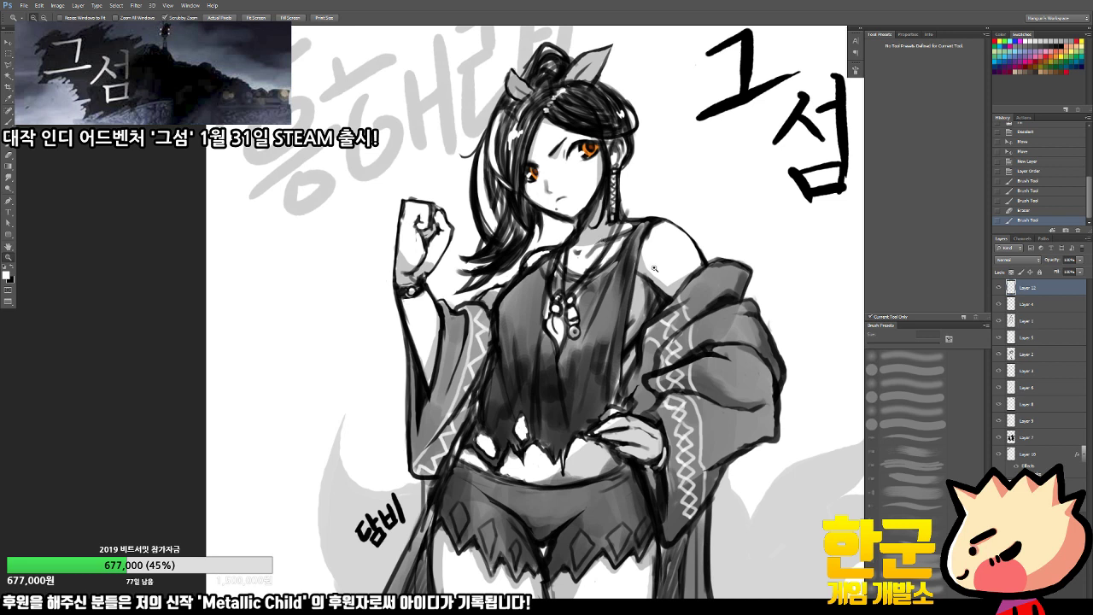
left_click_drag(672, 271, 584, 276)
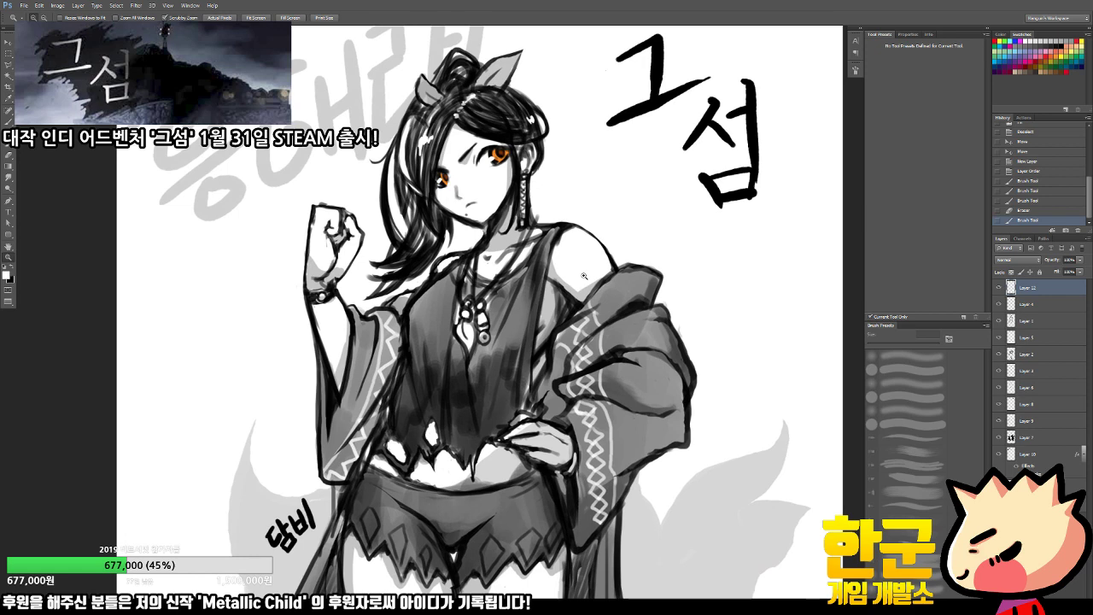
key("f")
key("f")
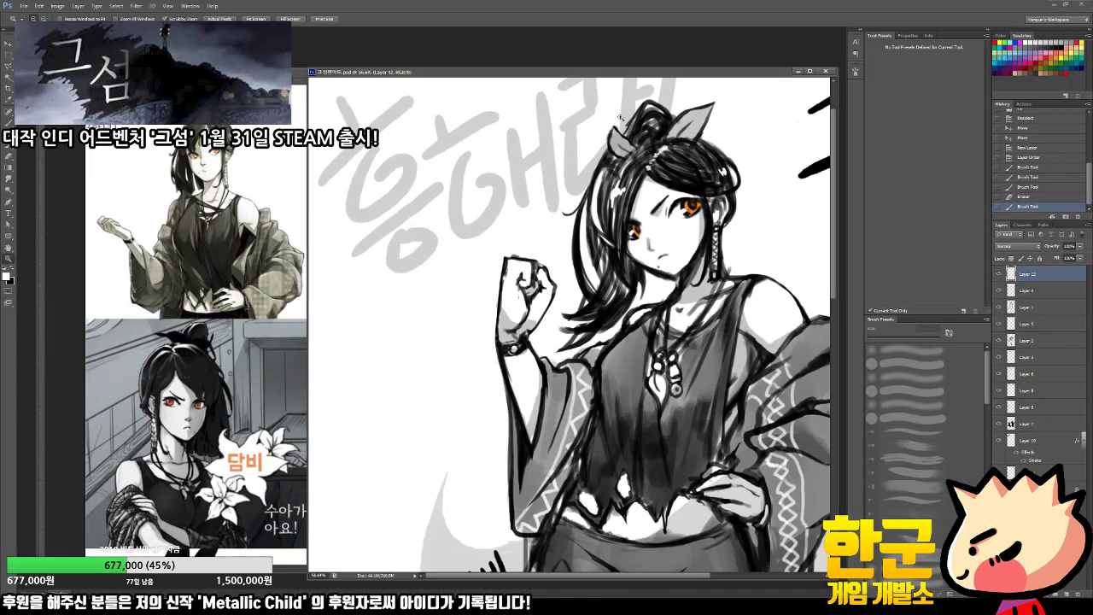
left_click(257, 169)
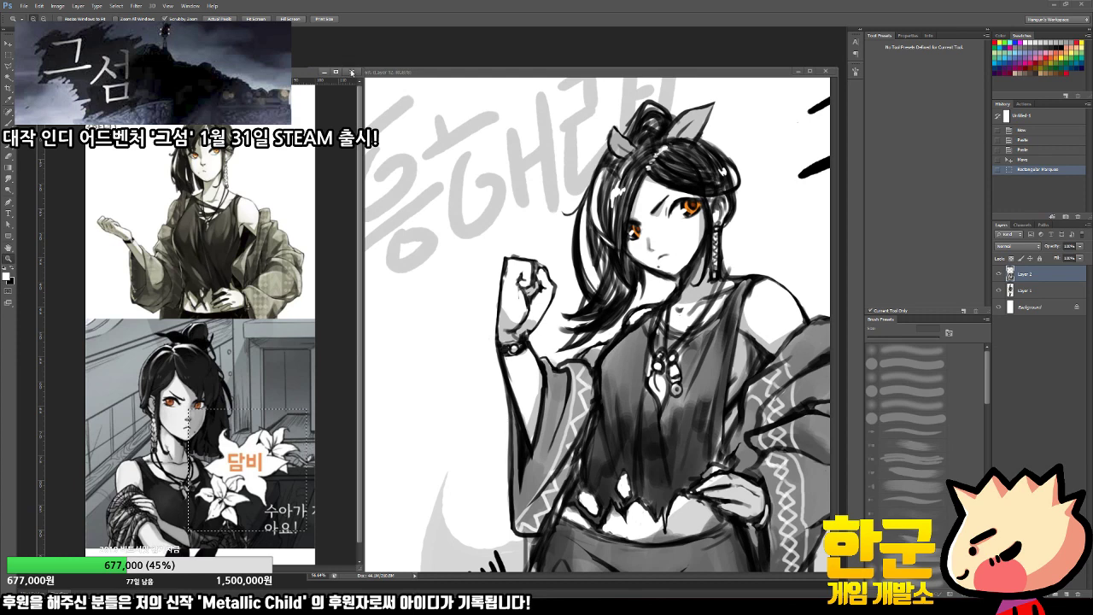
left_click(350, 72)
key("ctrl+w")
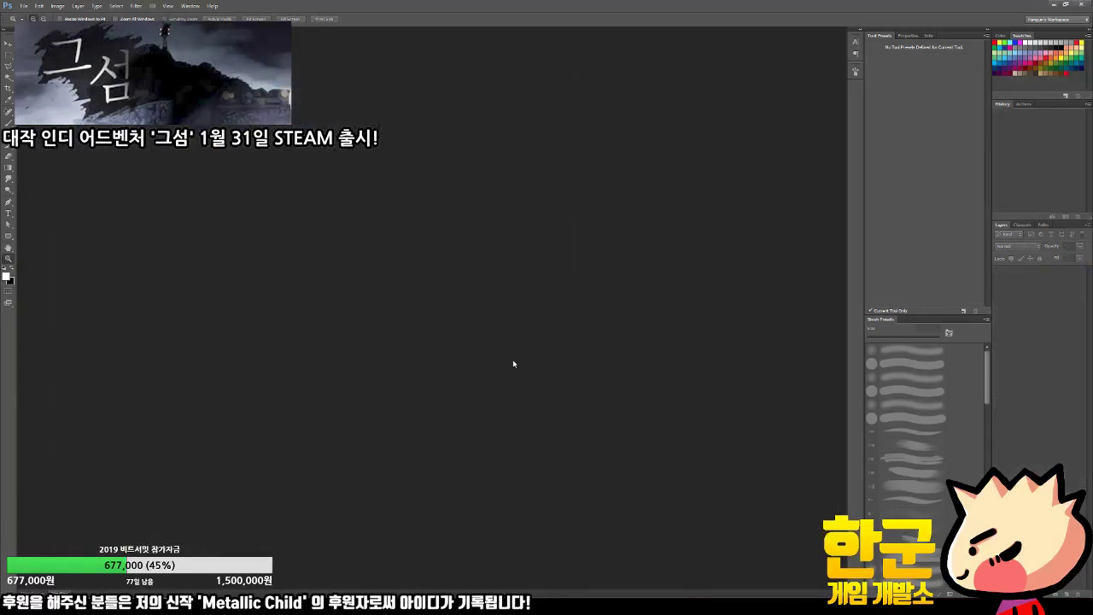